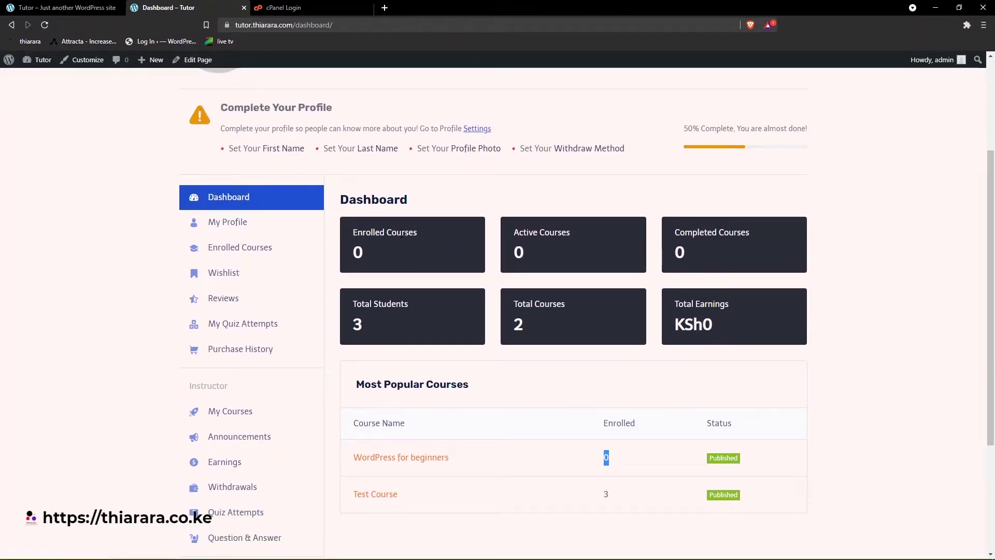
- Highlight the dashboard statistics: Enrolled, Active and Completed Courses, Total Students 3, Total Earnings
left_click_drag(434, 236, 375, 233)
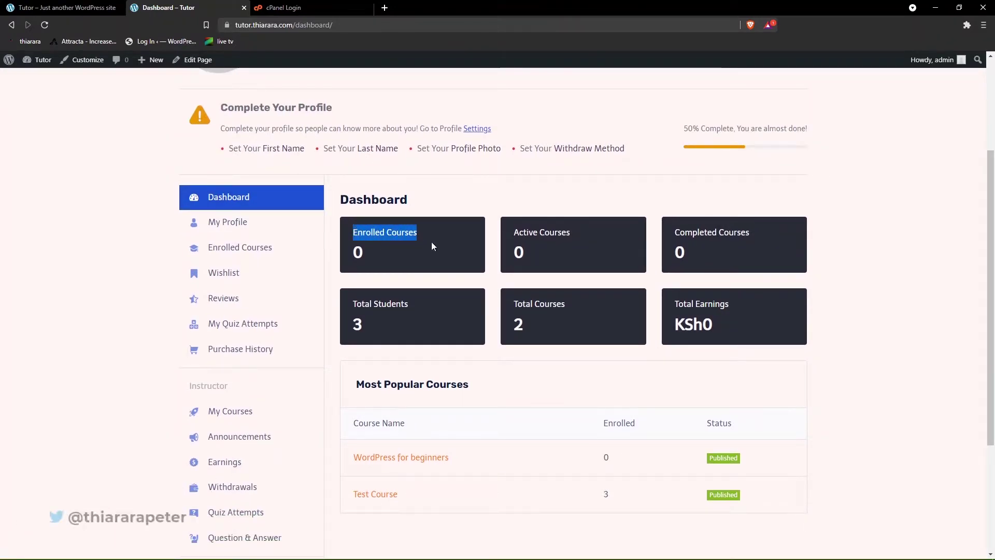
left_click_drag(570, 233, 527, 232)
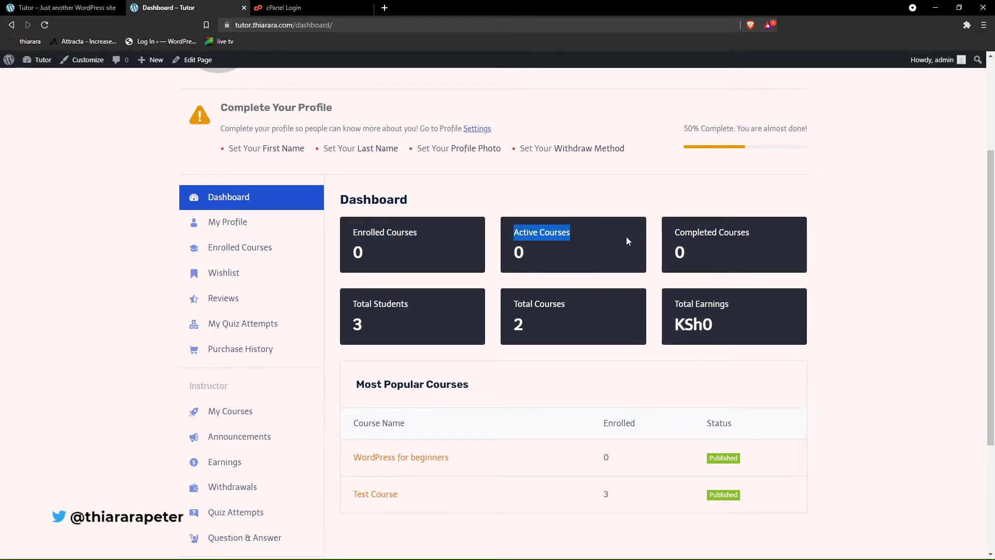
left_click_drag(750, 232, 675, 233)
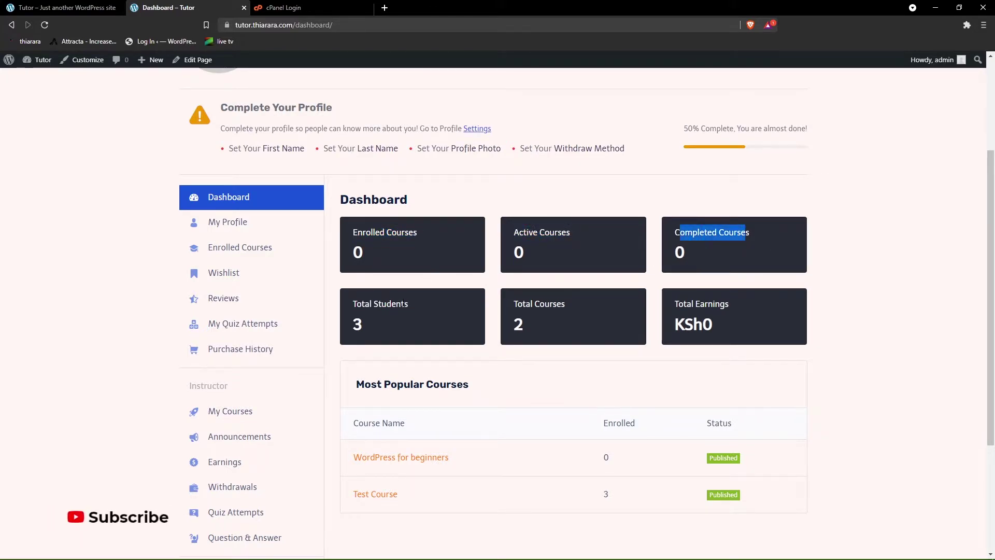
left_click(418, 310)
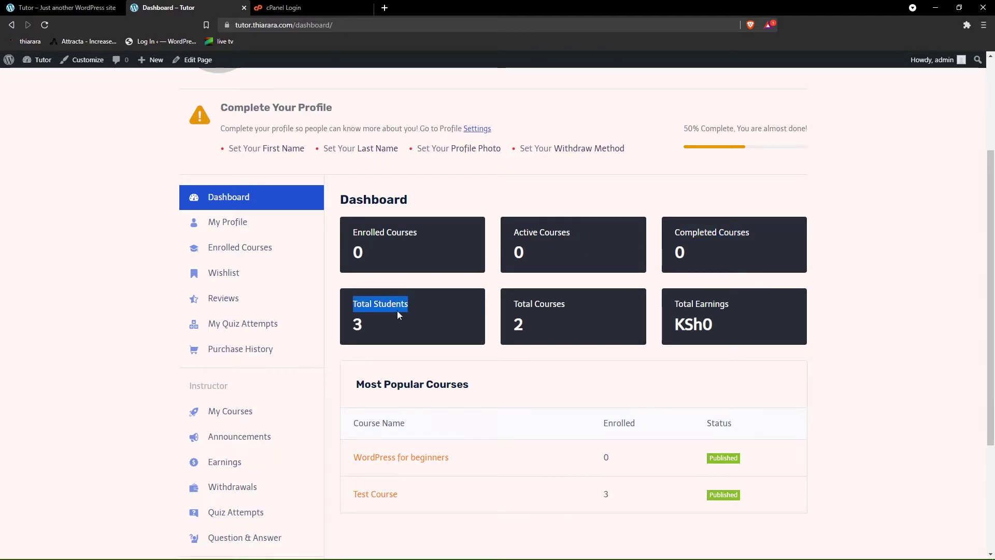
left_click_drag(365, 325, 356, 324)
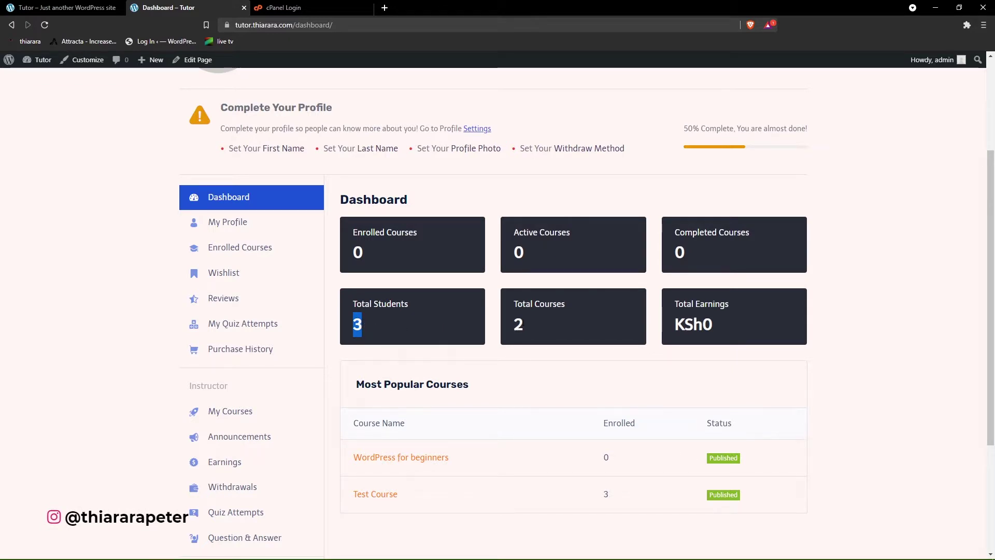
left_click_drag(530, 321, 511, 321)
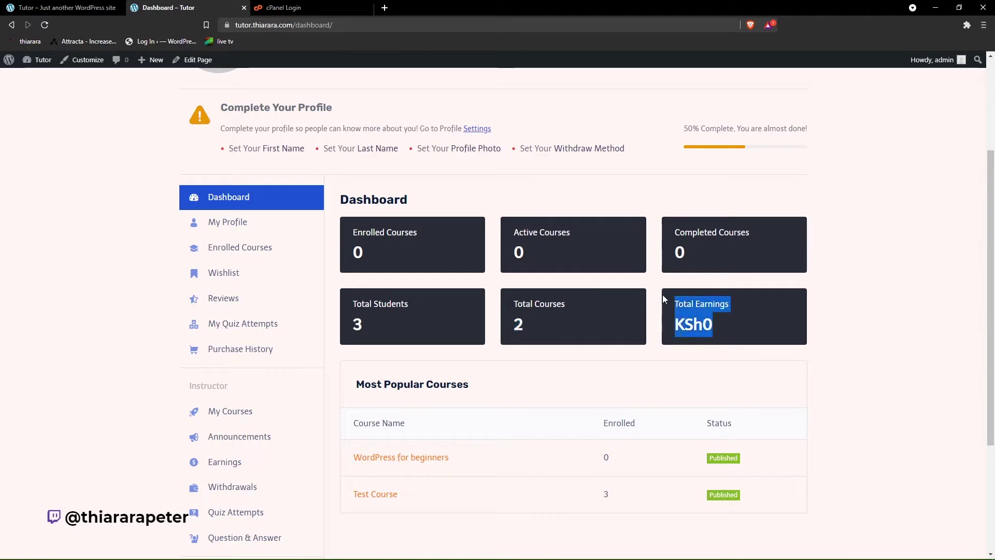
- Scroll down and highlight the course names in the popular courses table
scroll(432, 297, "down", 2)
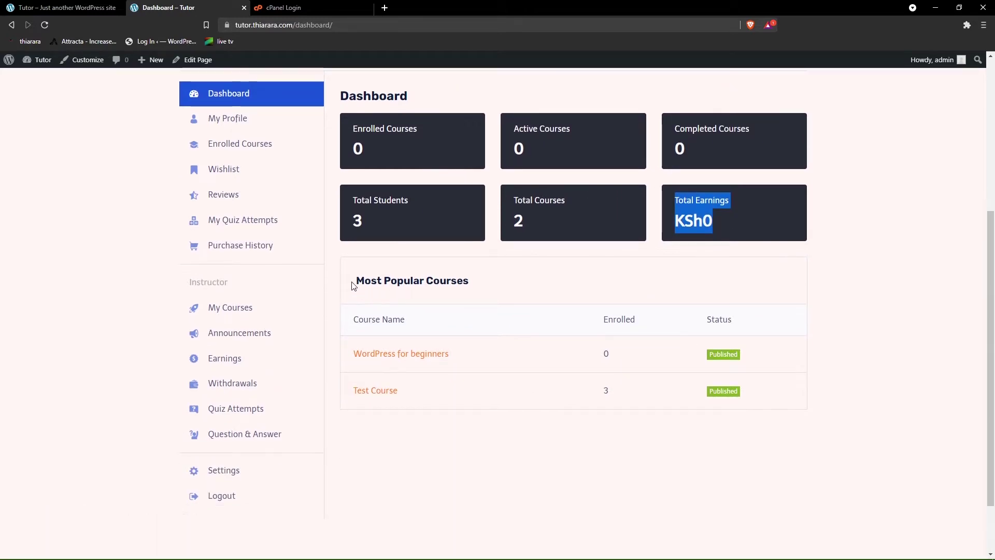
left_click_drag(356, 282, 477, 295)
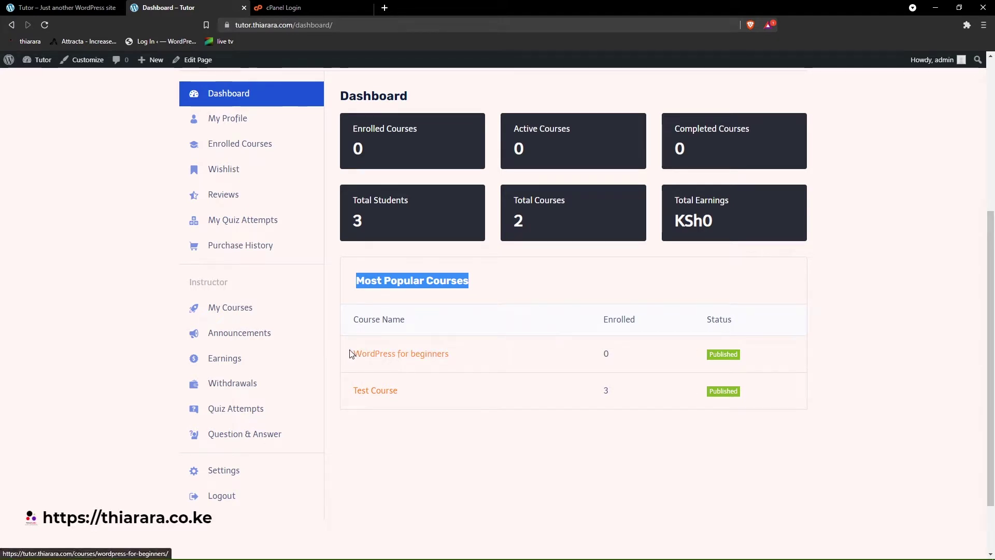
left_click_drag(352, 358, 454, 393)
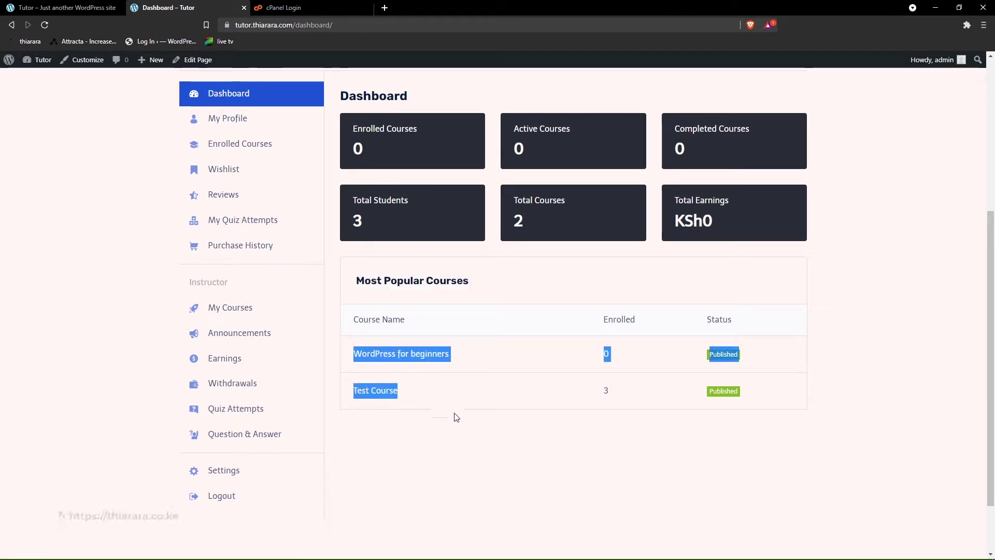
left_click(456, 418)
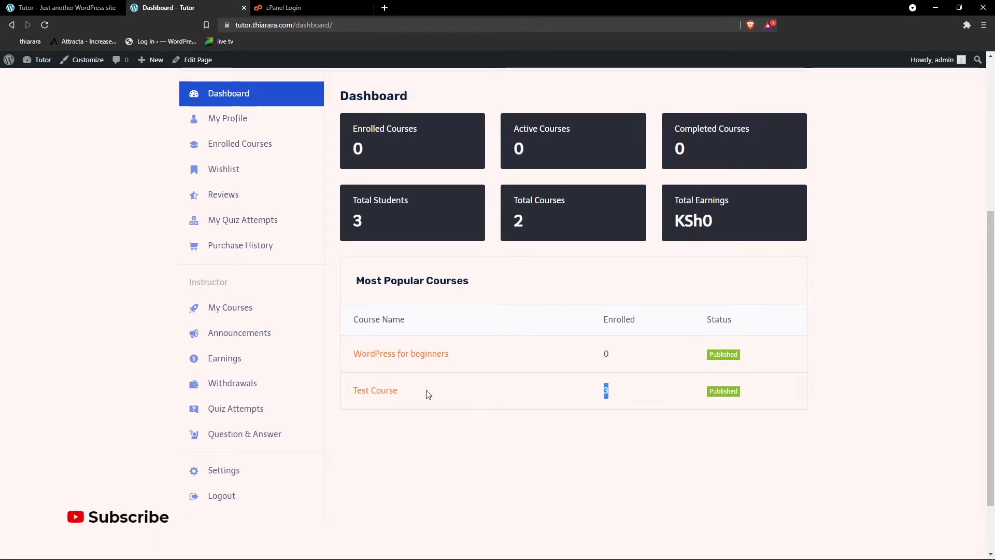
scroll(322, 373, "up", 1)
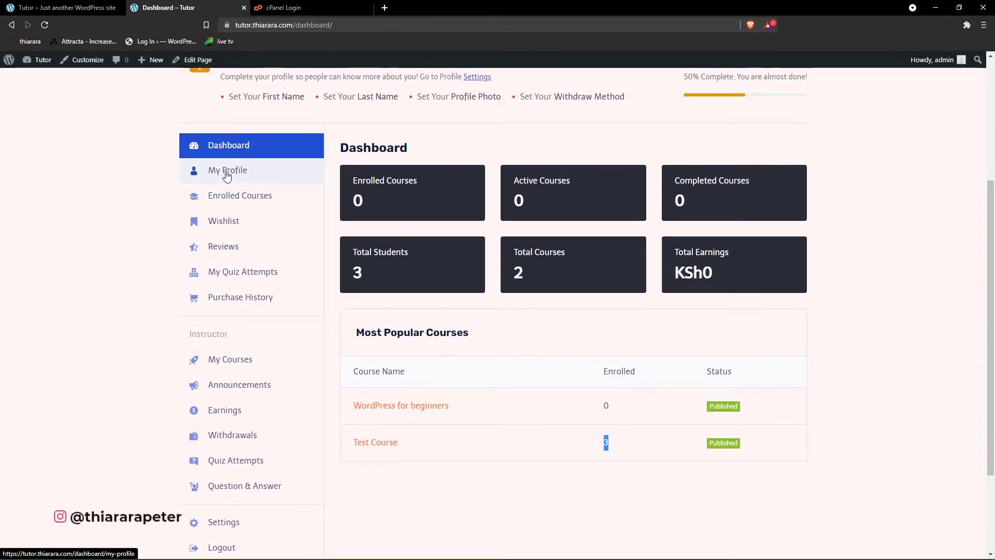
- Go to Enrolled Courses, then the empty Wishlist page
left_click(242, 199)
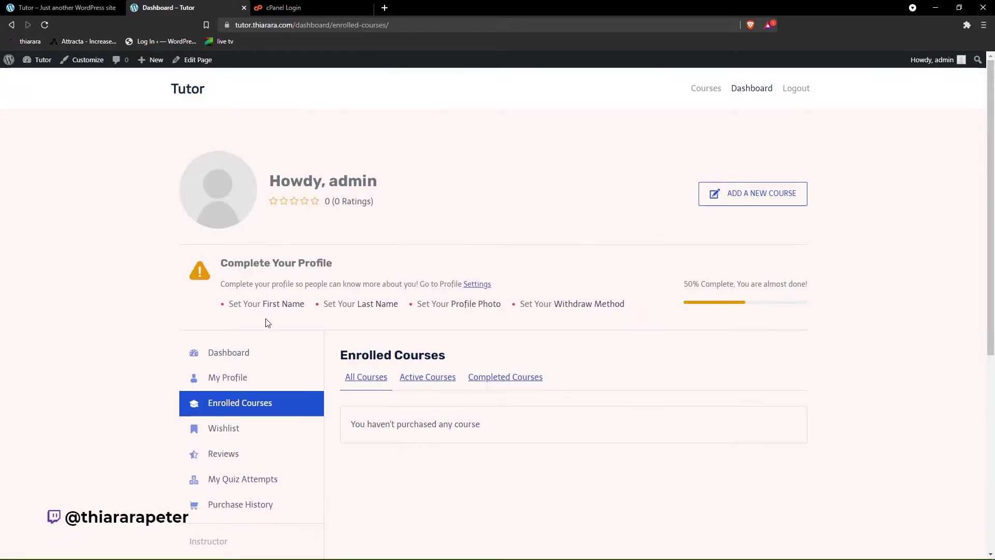
scroll(262, 325, "down", 2)
left_click(232, 329)
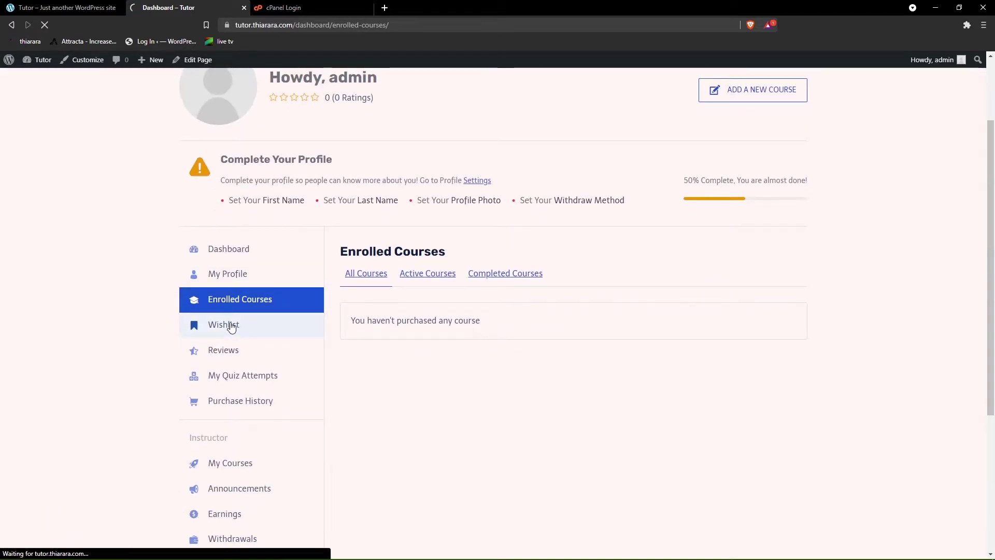
scroll(234, 326, "down", 1)
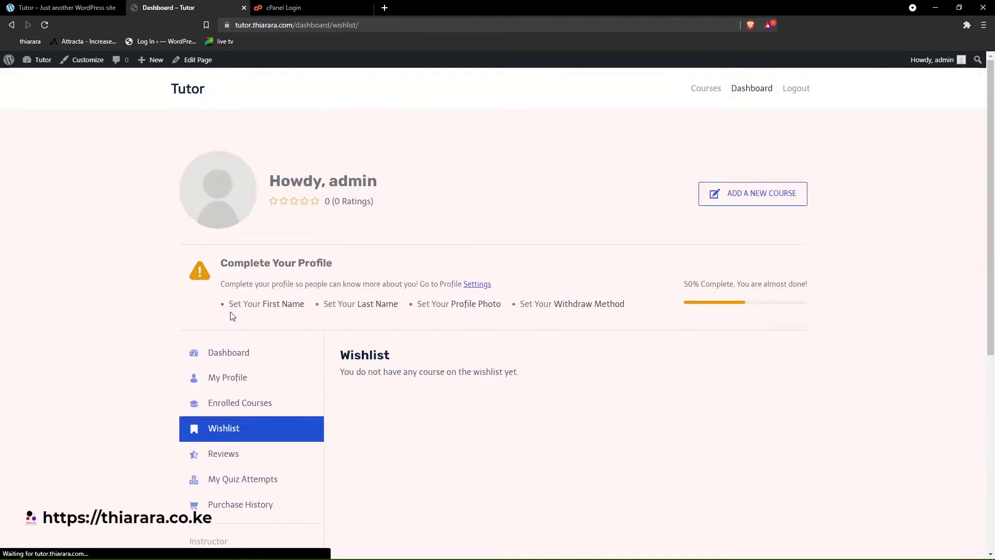
scroll(232, 332, "down", 2)
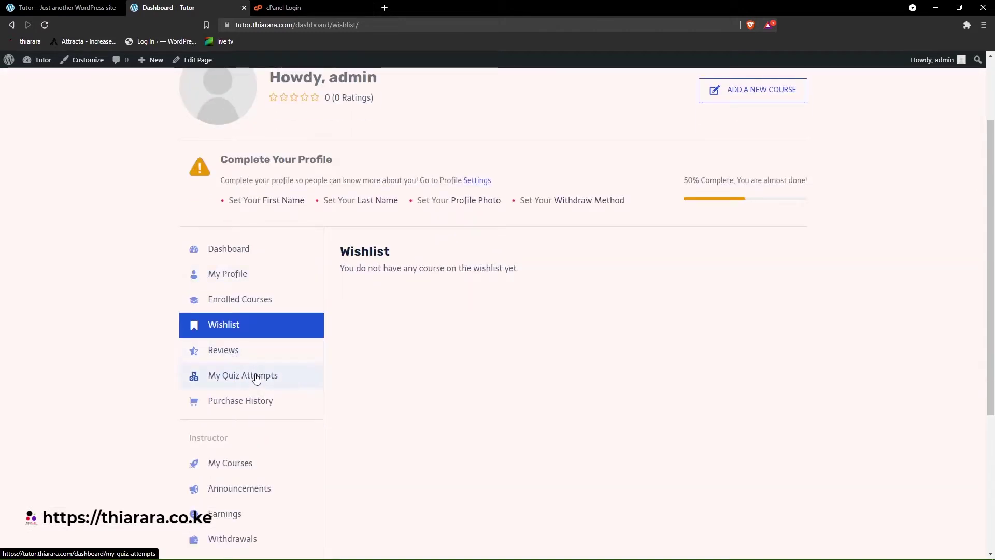
scroll(249, 397, "down", 2)
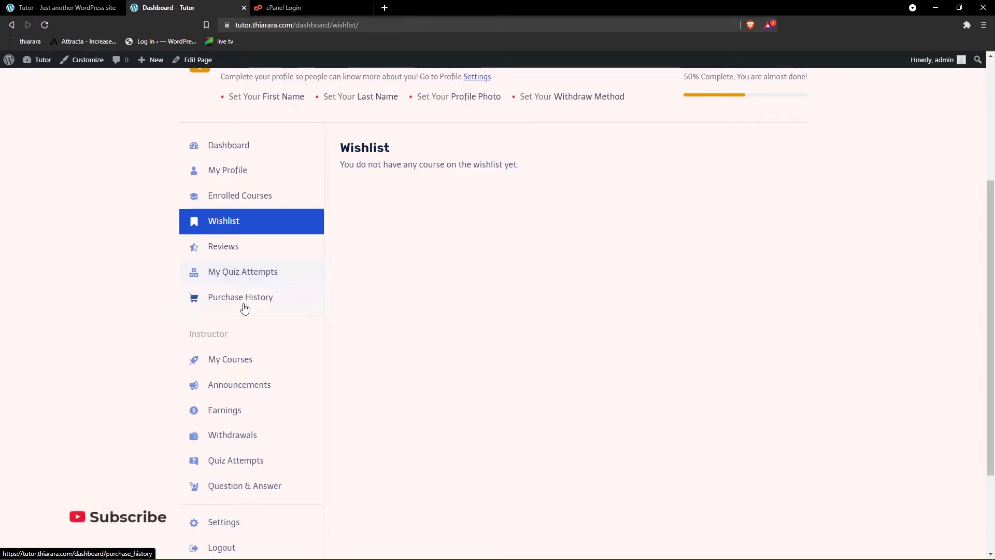
scroll(244, 322, "down", 2)
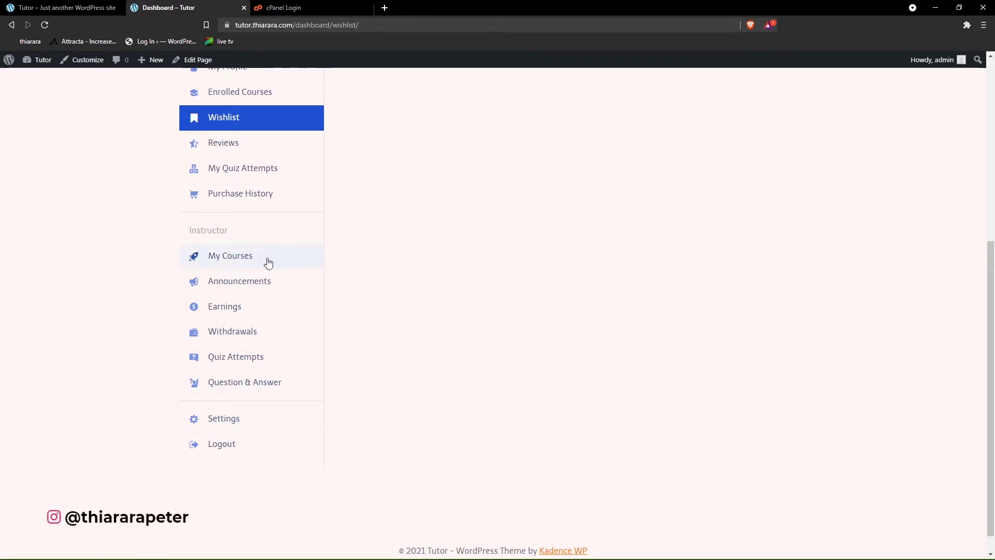
- Open My Courses and check the student counts: WordPress for beginners 0, Test Course 3
left_click(244, 266)
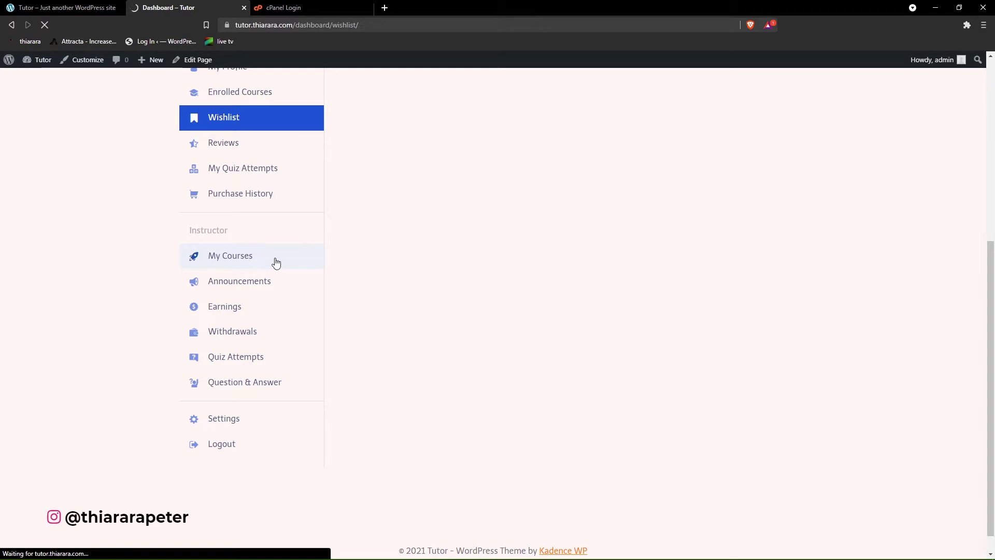
scroll(493, 291, "down", 2)
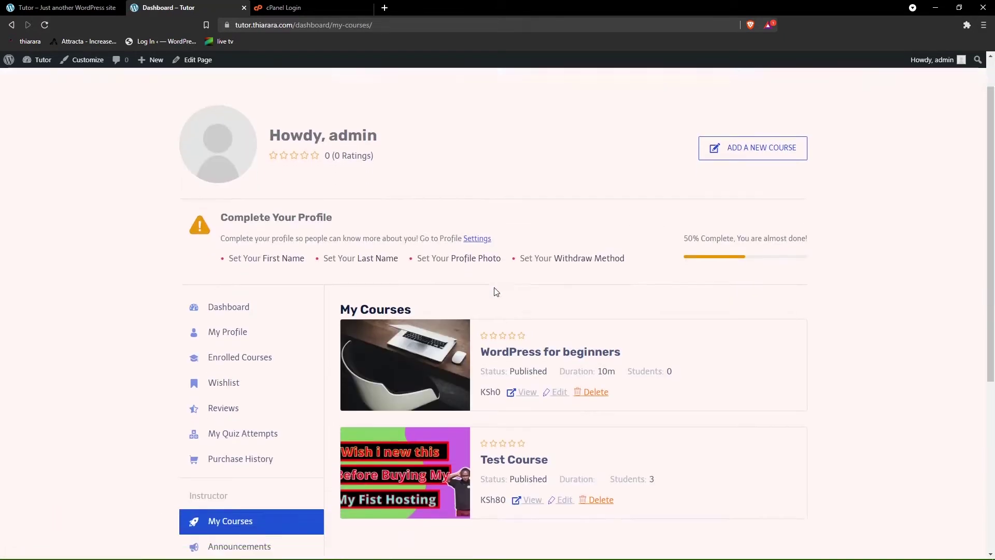
scroll(554, 296, "down", 1)
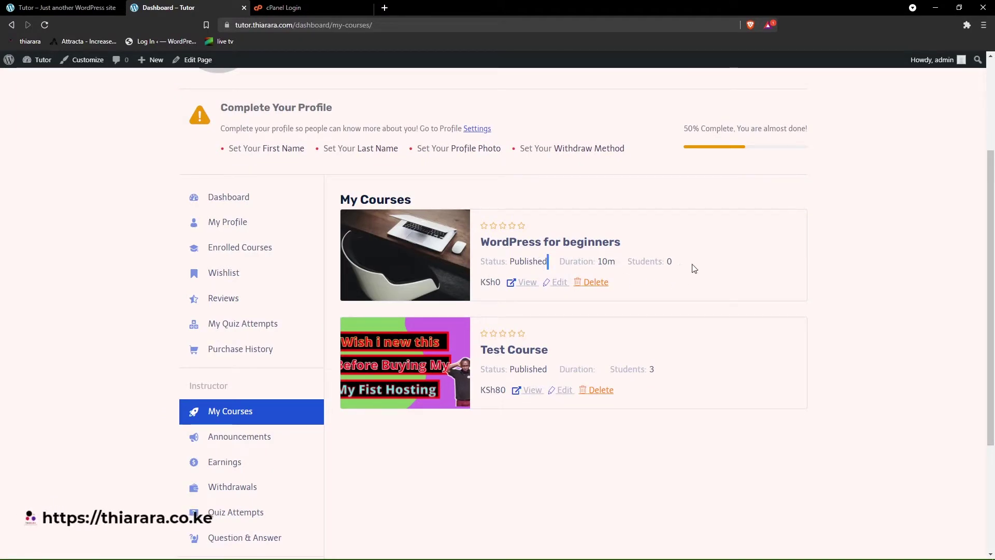
left_click_drag(693, 265, 656, 263)
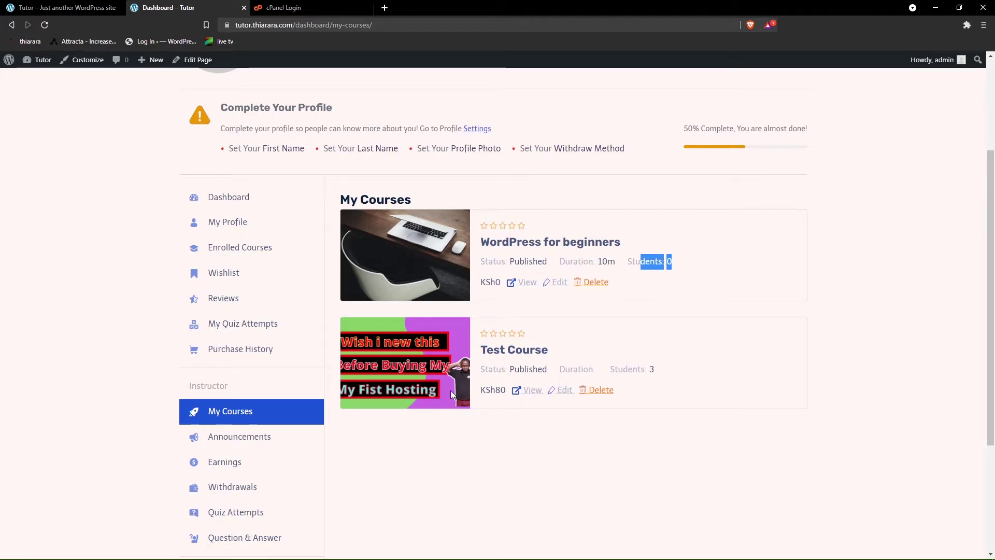
scroll(349, 399, "down", 1)
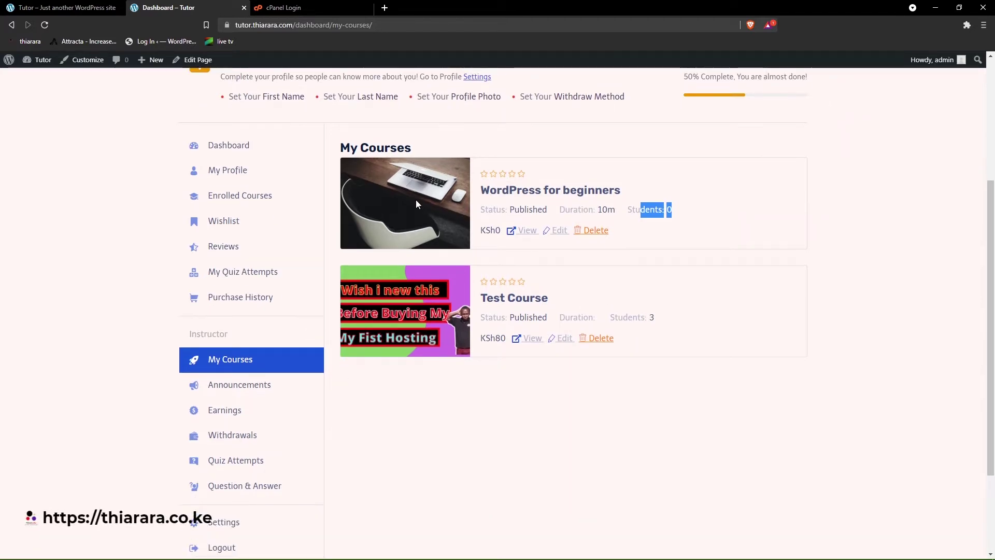
- Open Announcements and highlight the 'Retake is available from next week' announcement for WordPress for beginners
left_click(230, 389)
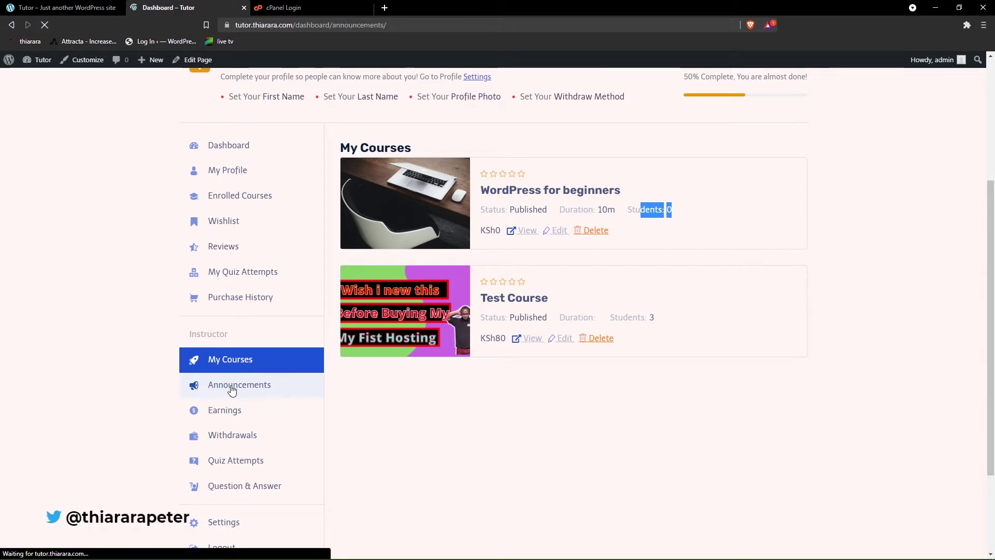
scroll(318, 380, "down", 4)
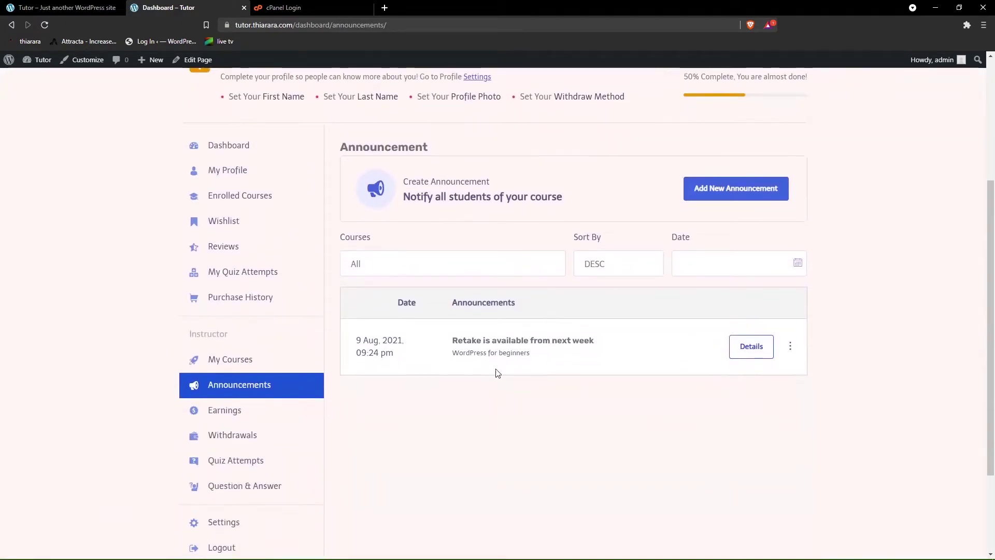
left_click_drag(449, 343, 508, 353)
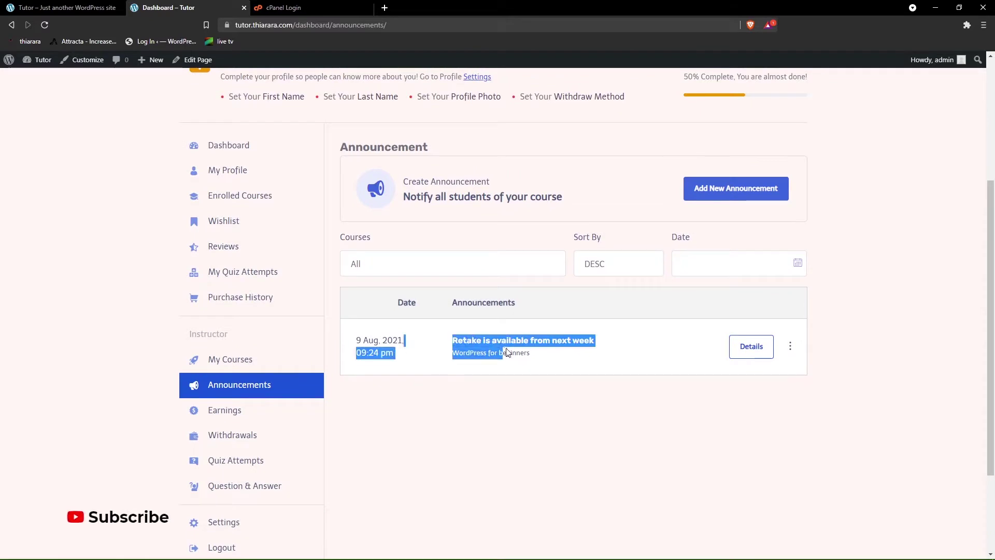
left_click(507, 414)
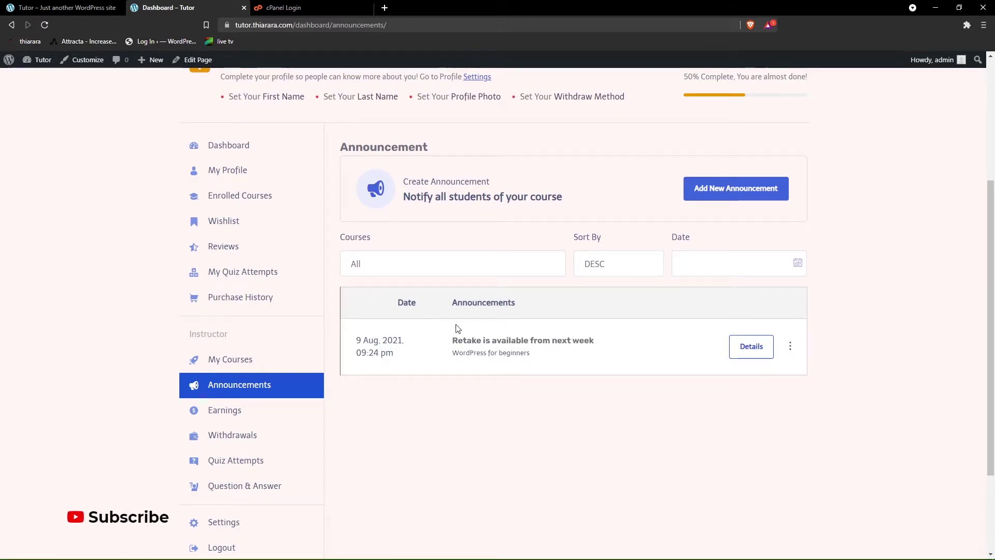
left_click_drag(538, 356, 702, 351)
- View the announcement's full details, then close them
left_click(745, 348)
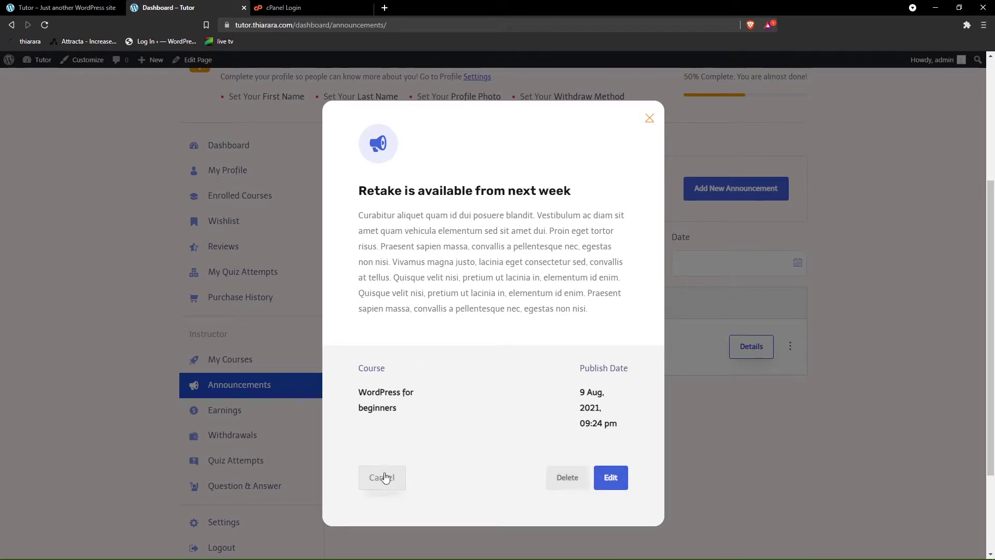
left_click(650, 118)
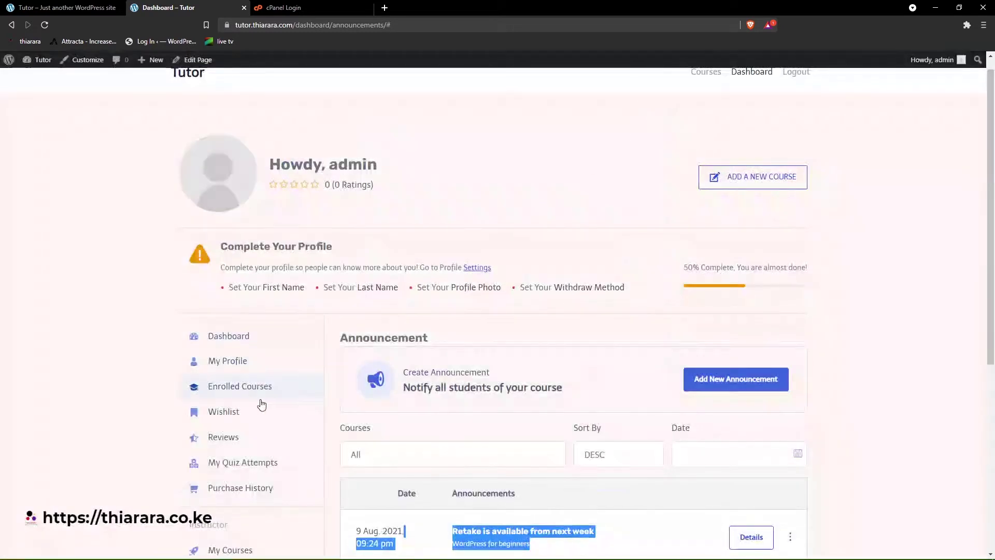
scroll(259, 404, "down", 2)
scroll(260, 404, "down", 2)
- Open the Withdrawals page and scroll to the KSh0 balance and empty Withdrawal History
left_click(234, 390)
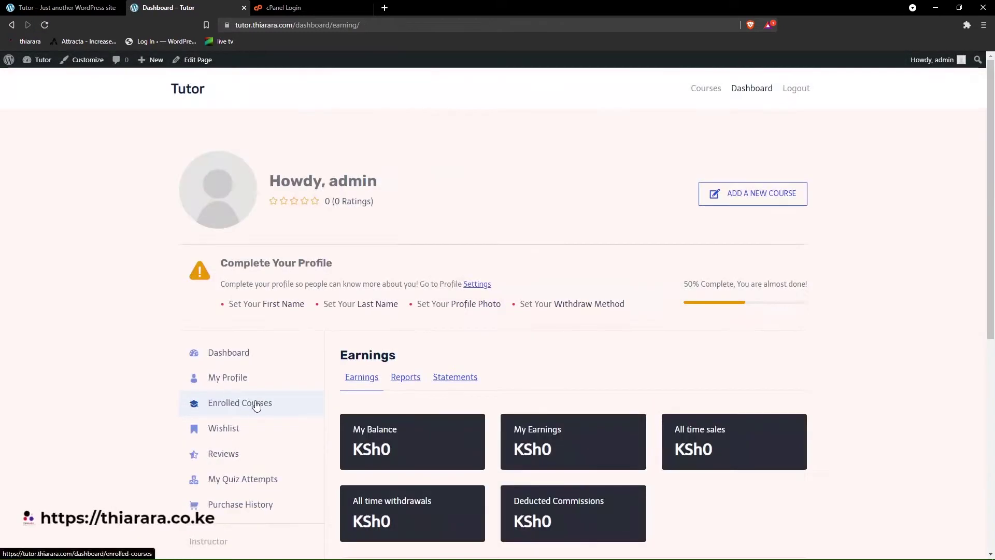
scroll(256, 405, "down", 3)
scroll(197, 333, "down", 1)
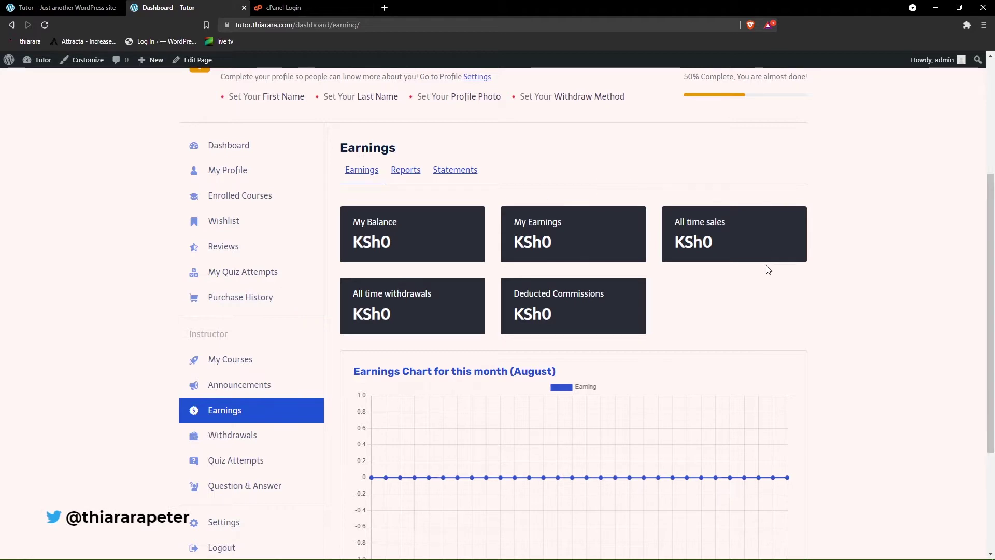
scroll(699, 325, "down", 3)
scroll(490, 300, "up", 2)
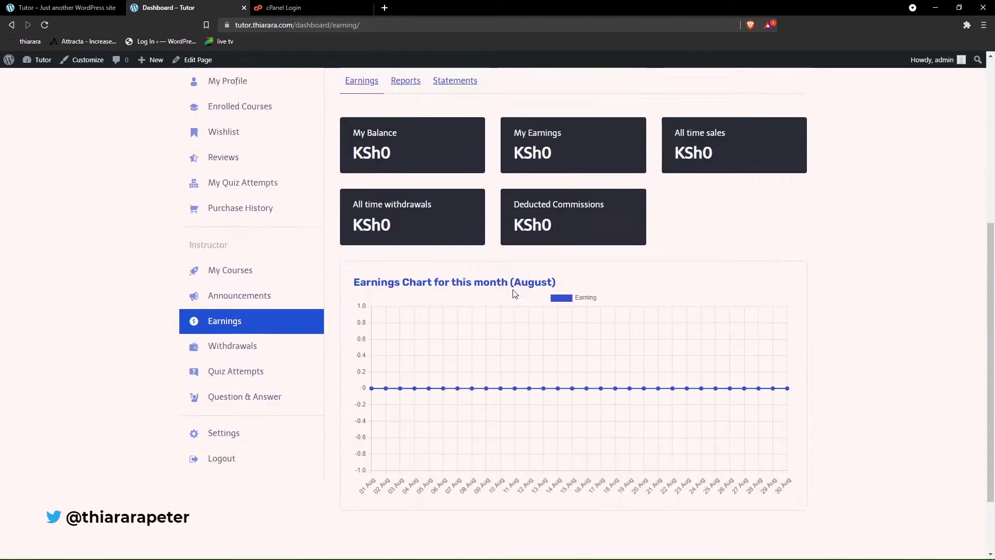
left_click(218, 367)
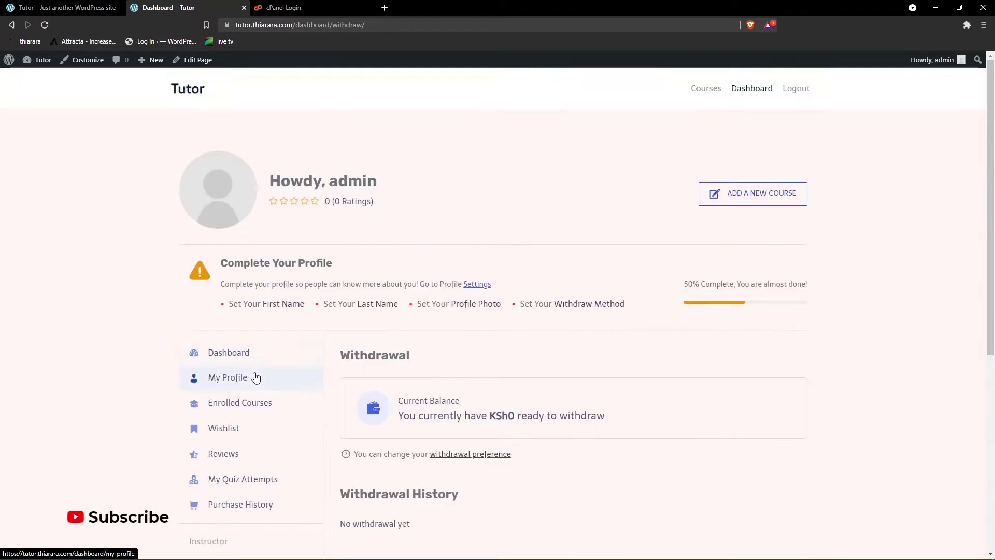
scroll(256, 378, "down", 2)
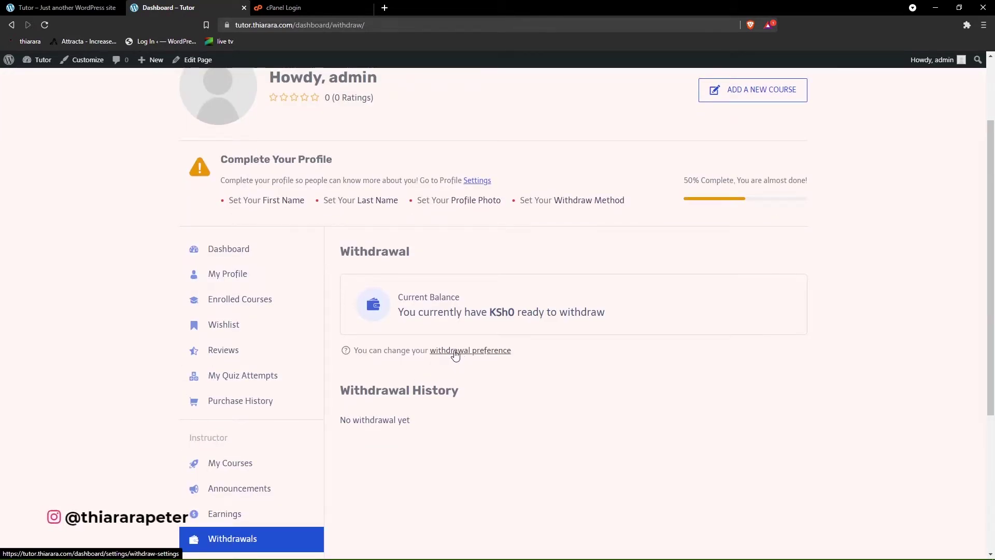
scroll(459, 353, "down", 3)
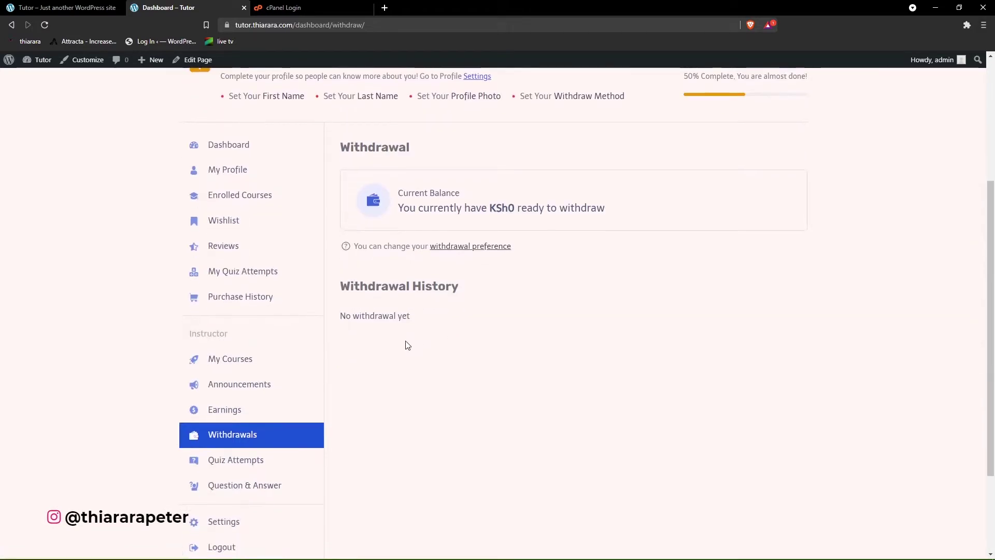
- Open Quiz Attempts and review the attempt's columns, student, and correct and incorrect answer counts
left_click(235, 411)
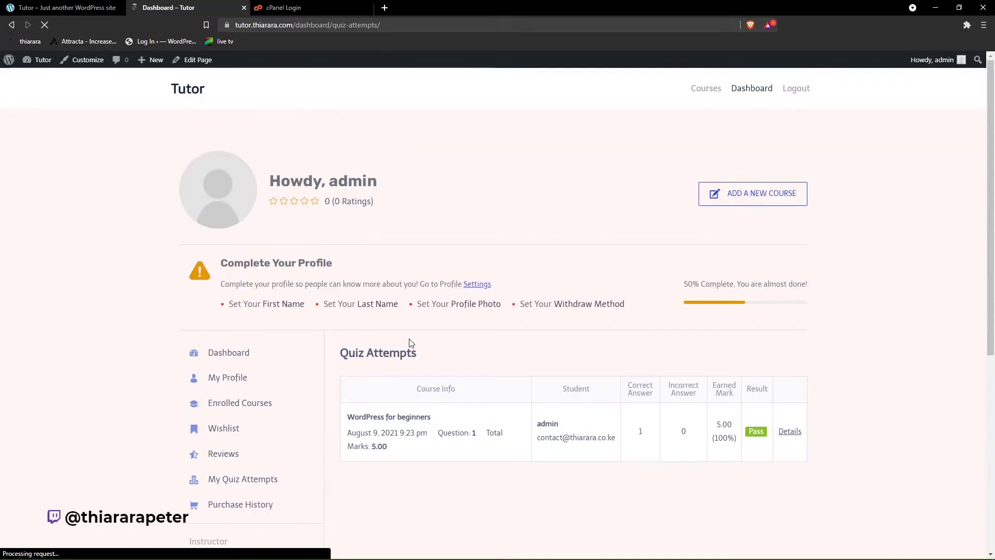
scroll(574, 354, "down", 2)
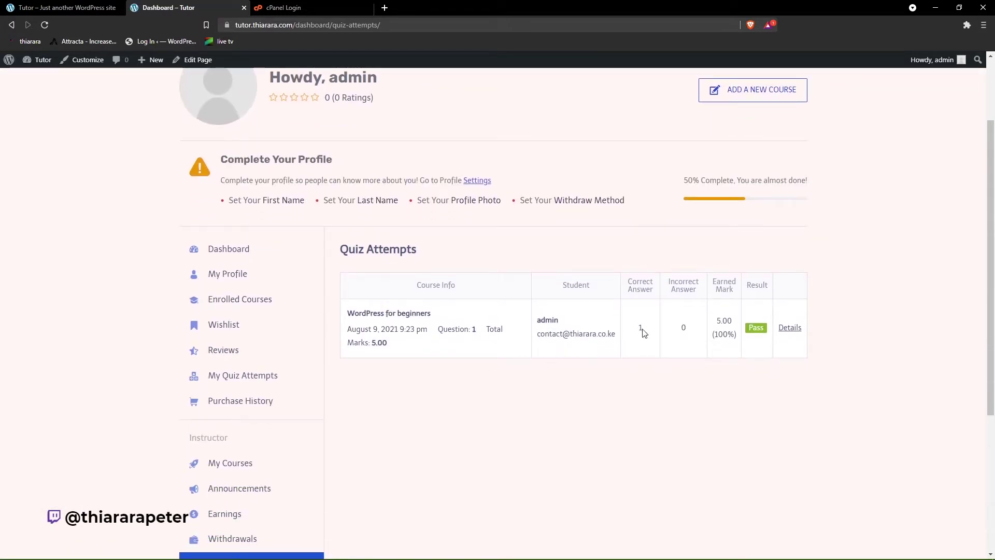
left_click_drag(642, 331, 633, 328)
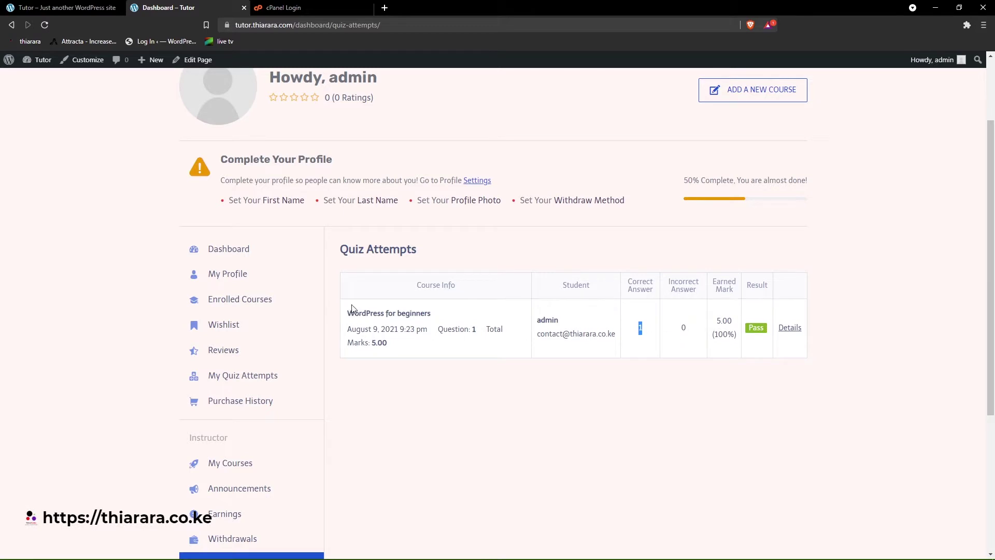
left_click_drag(343, 312, 429, 371)
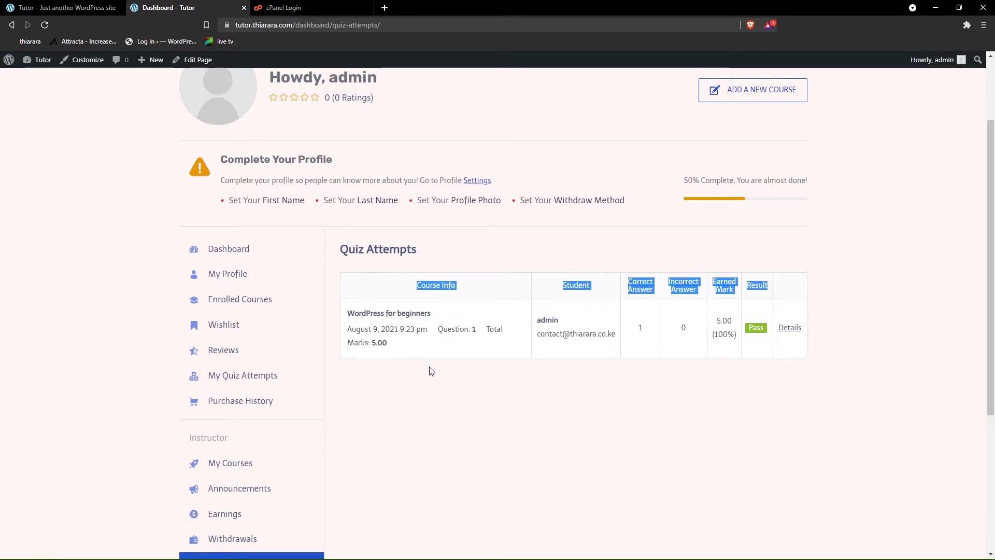
left_click_drag(541, 319, 622, 350)
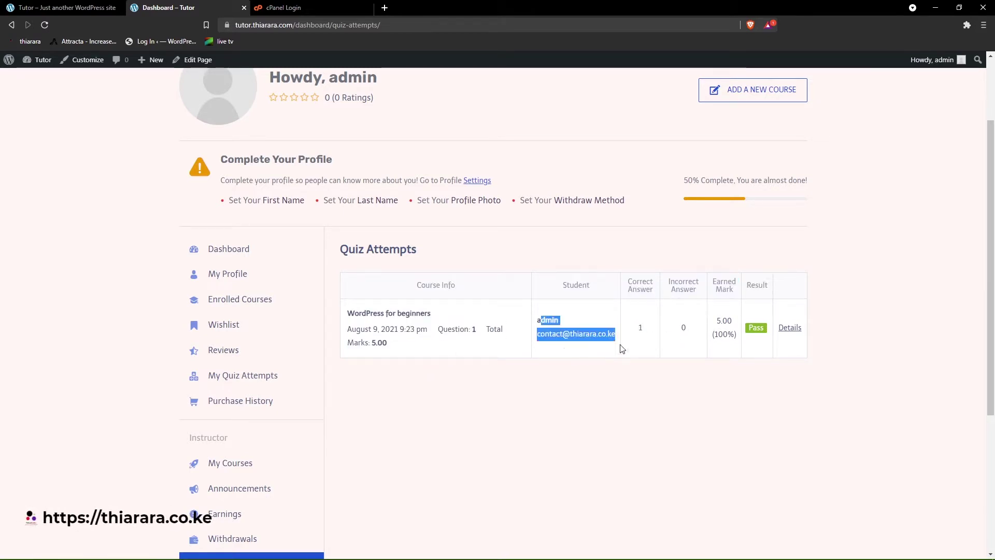
left_click(640, 327)
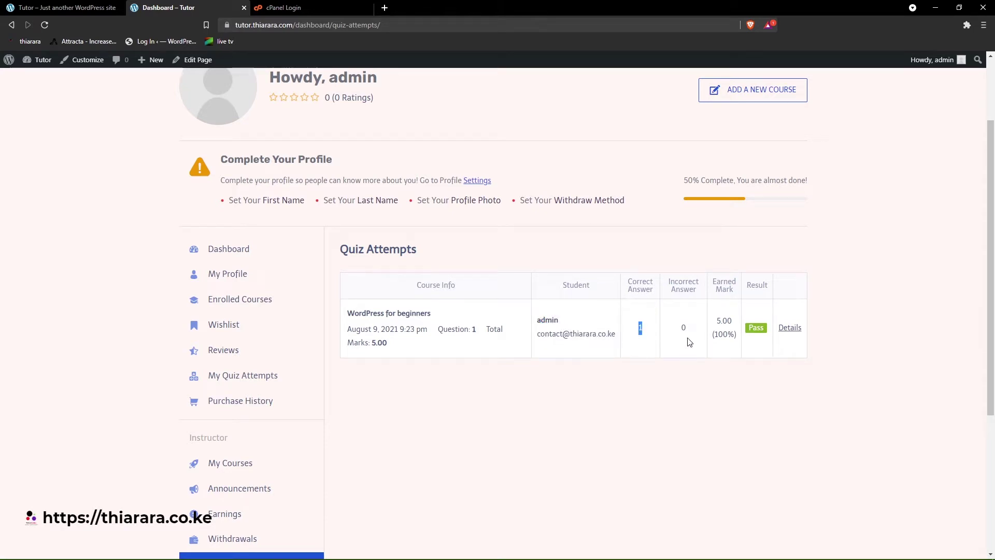
left_click_drag(697, 331, 726, 346)
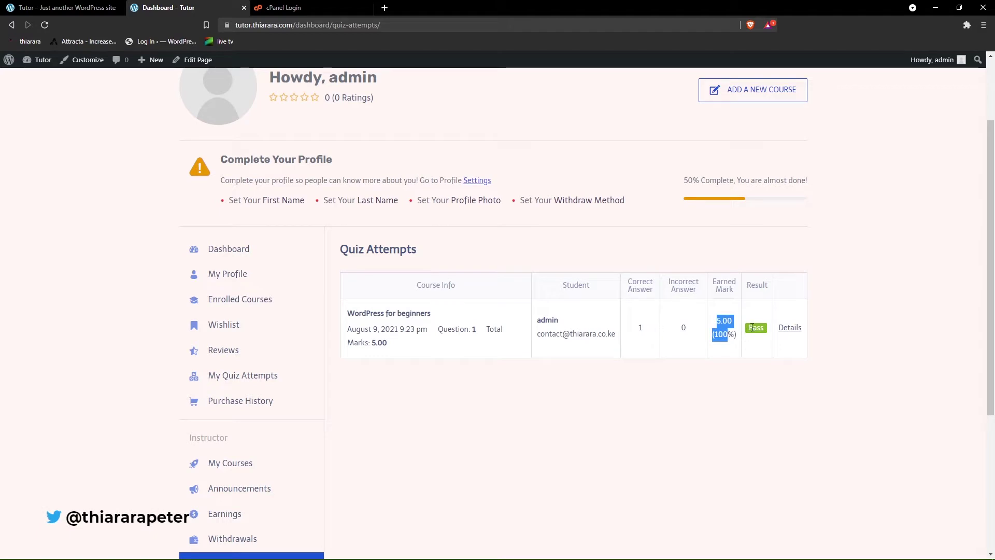
- View the quiz attempt's details, then go to the empty Question & Answer page
left_click(786, 334)
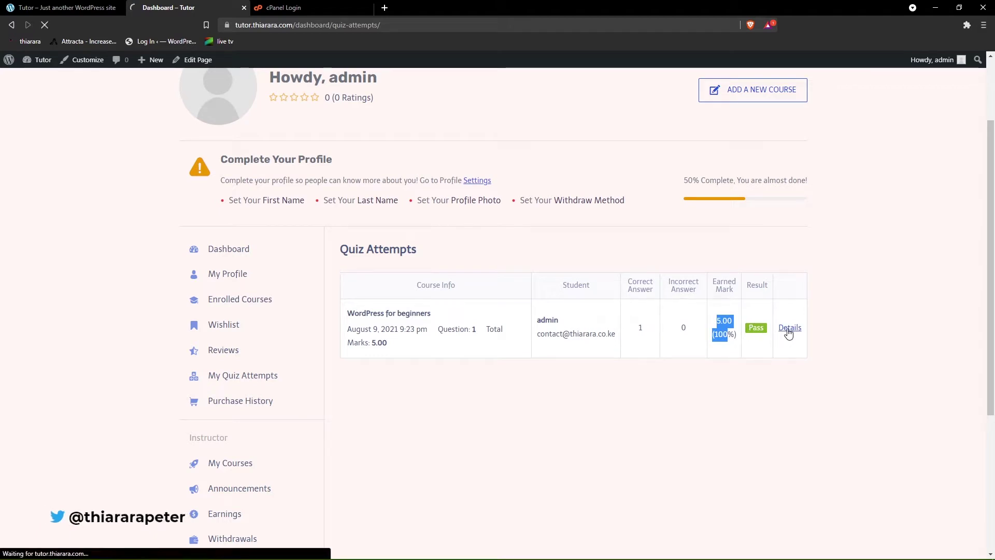
scroll(489, 353, "down", 4)
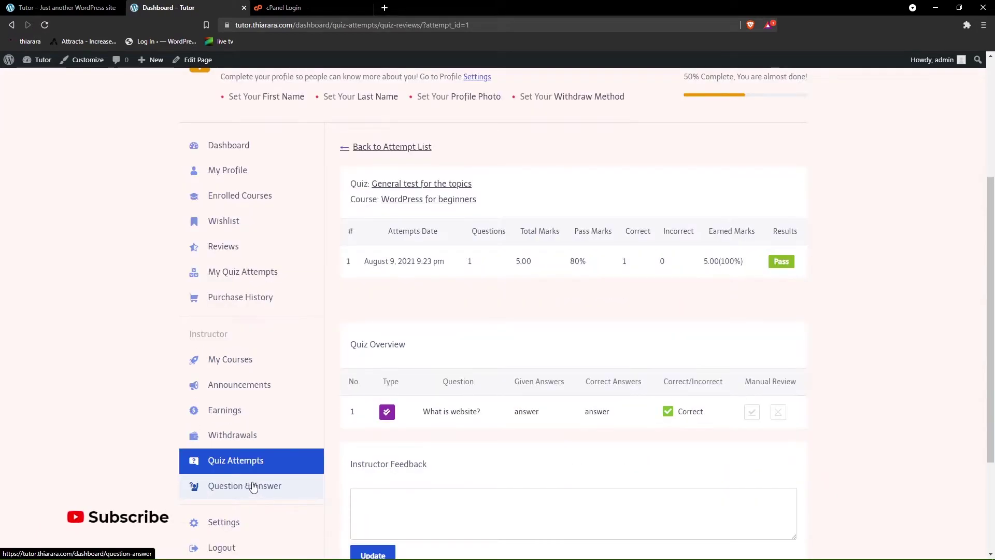
left_click(253, 490)
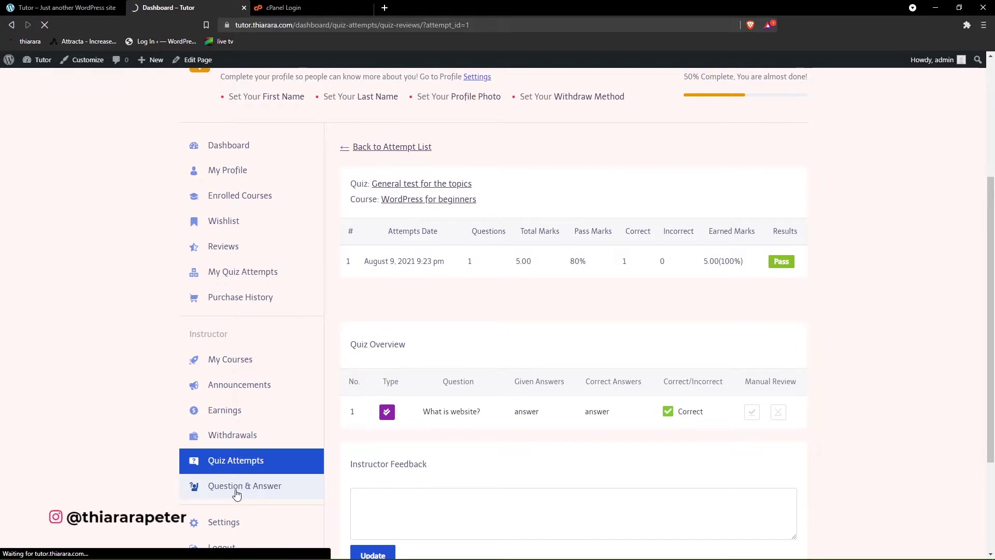
scroll(387, 358, "down", 5)
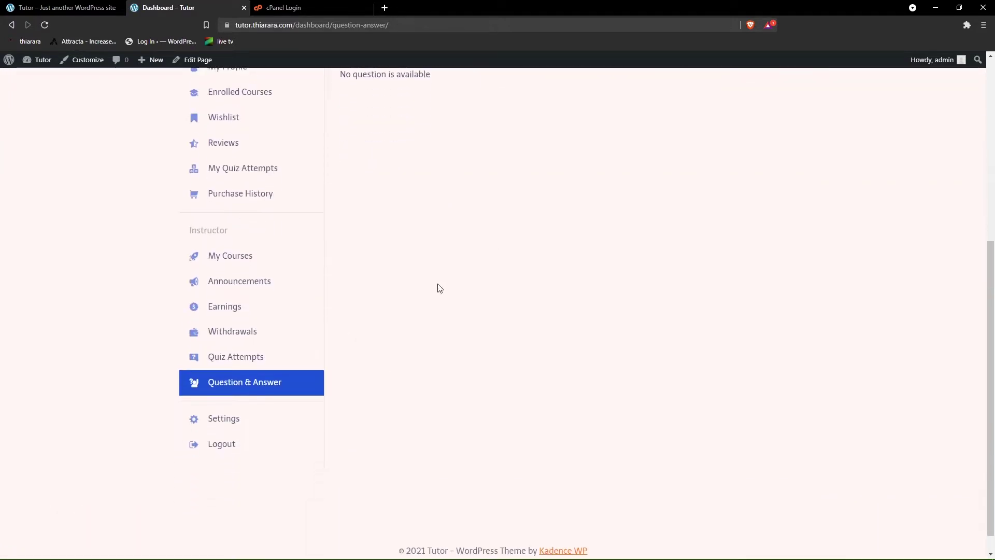
scroll(438, 288, "up", 3)
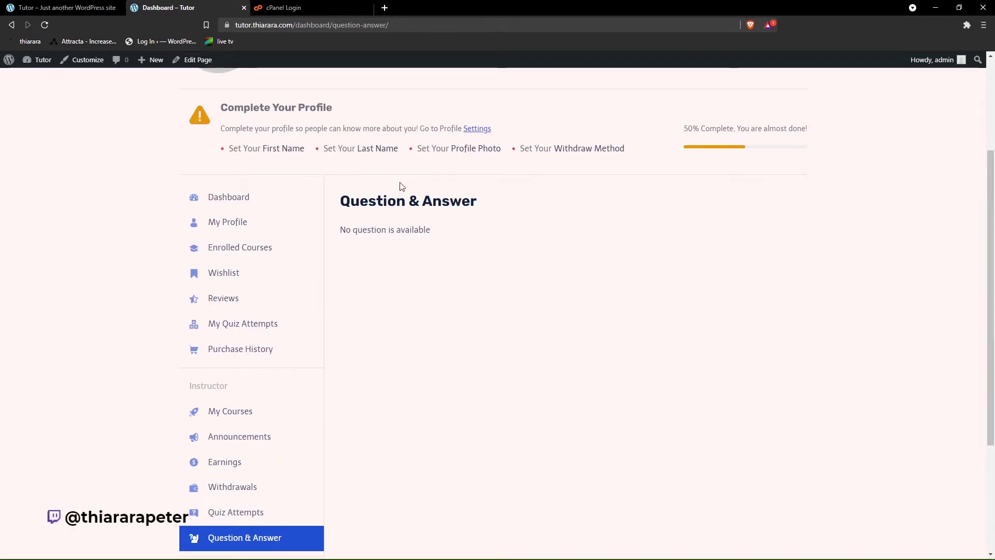
scroll(357, 321, "down", 1)
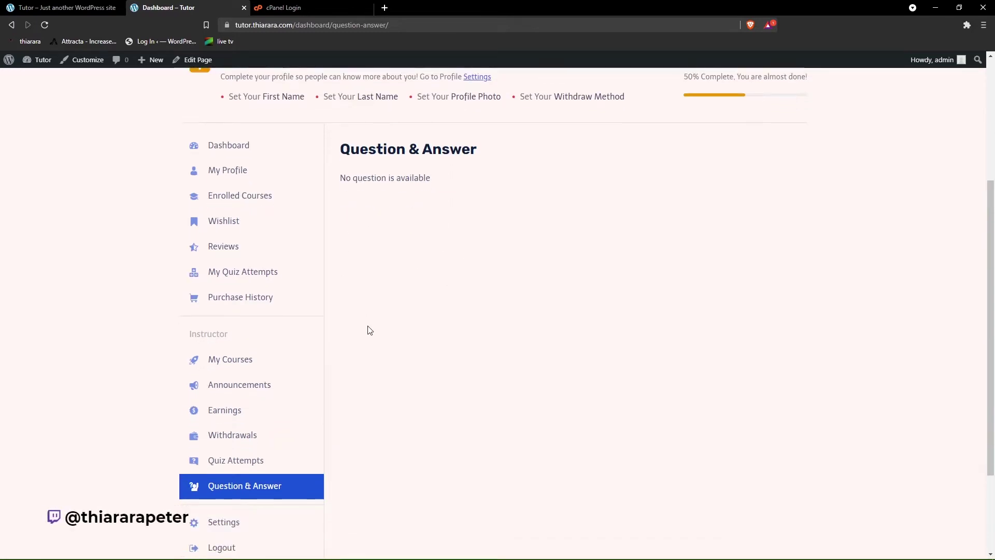
scroll(362, 337, "down", 2)
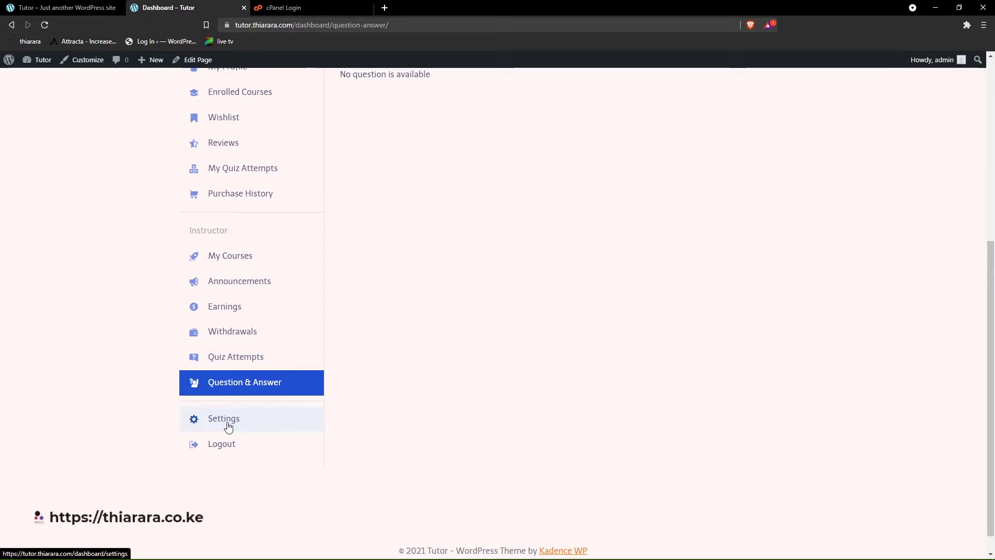
scroll(441, 364, "up", 4)
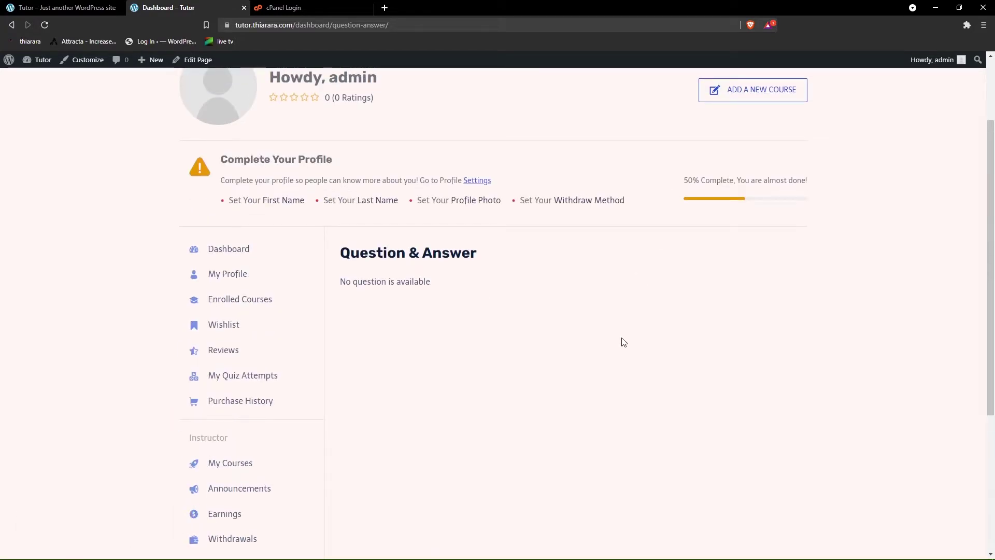
scroll(622, 342, "down", 1)
- Switch to the second browser window and review the demo user's all-zero dashboard
left_click(601, 547)
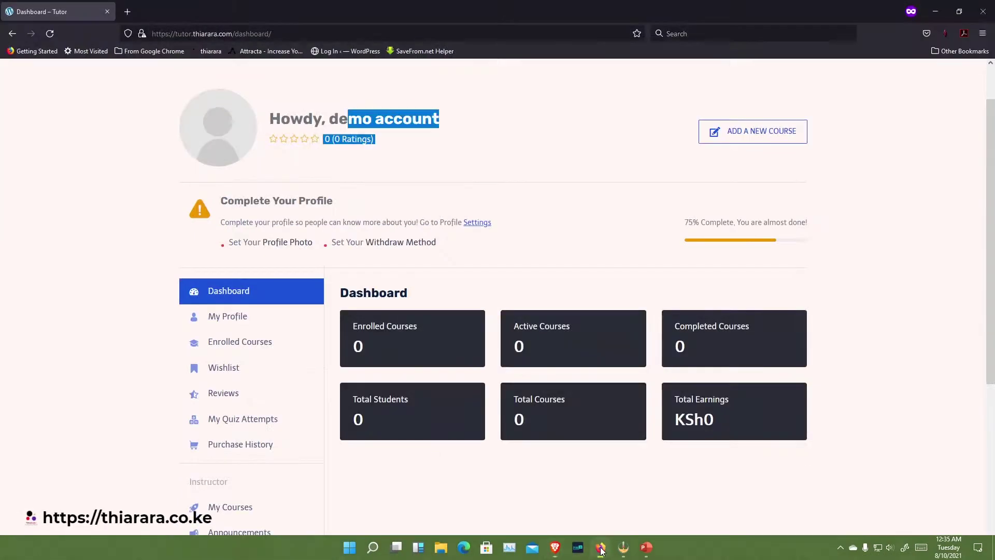
left_click(513, 145)
scroll(424, 314, "down", 1)
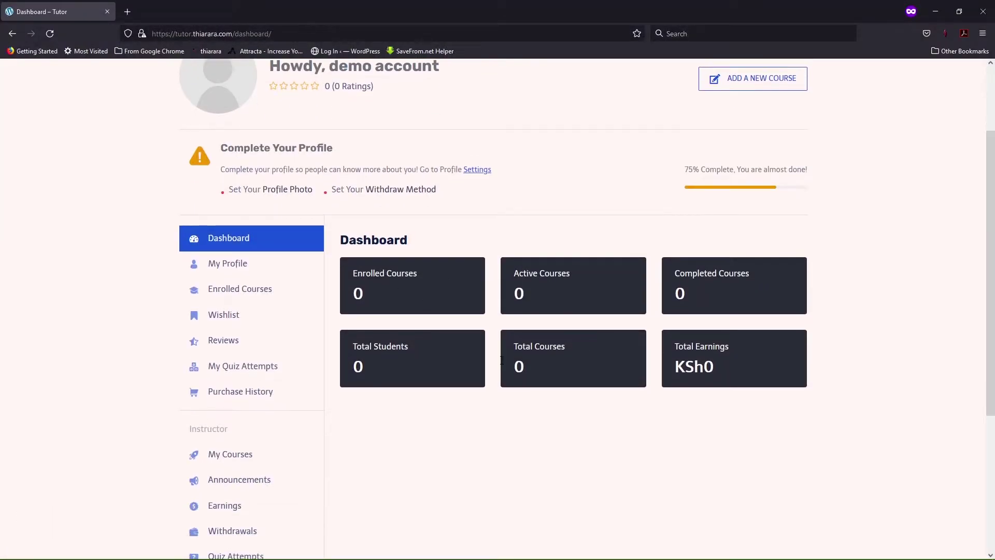
scroll(502, 360, "down", 3)
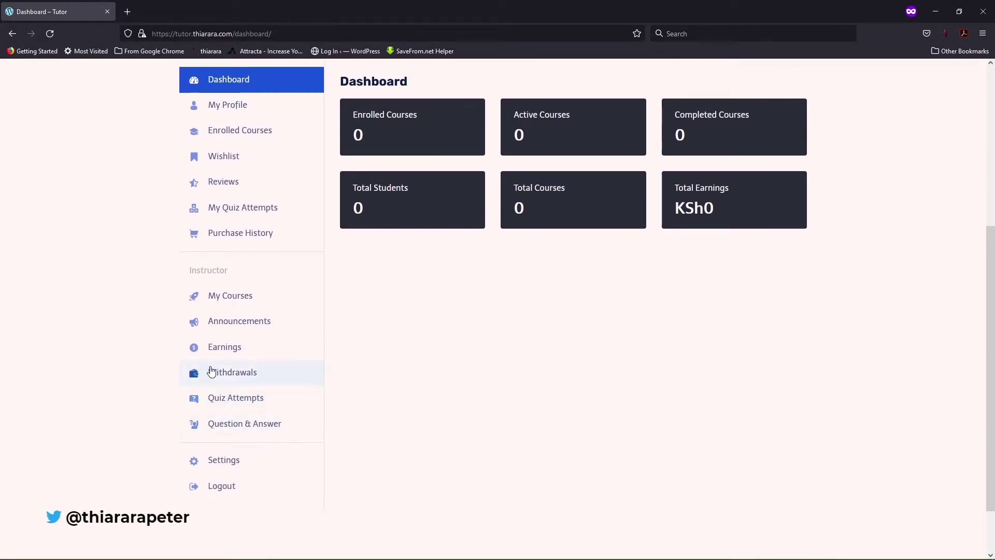
scroll(213, 340, "up", 2)
scroll(200, 328, "down", 2)
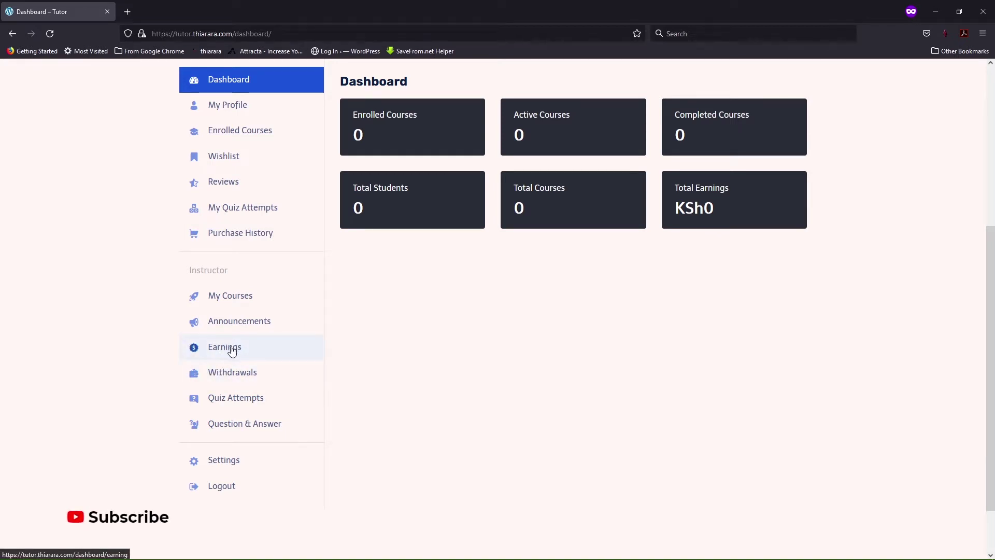
scroll(278, 387, "up", 5)
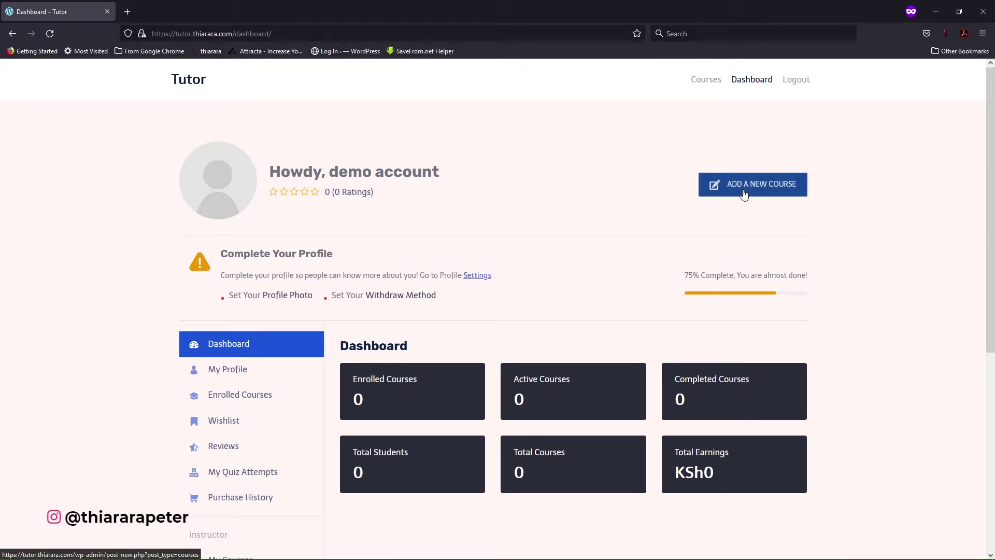
- Try Add a New Course twice, returning to the dashboard in between, and scroll the result
left_click(745, 193)
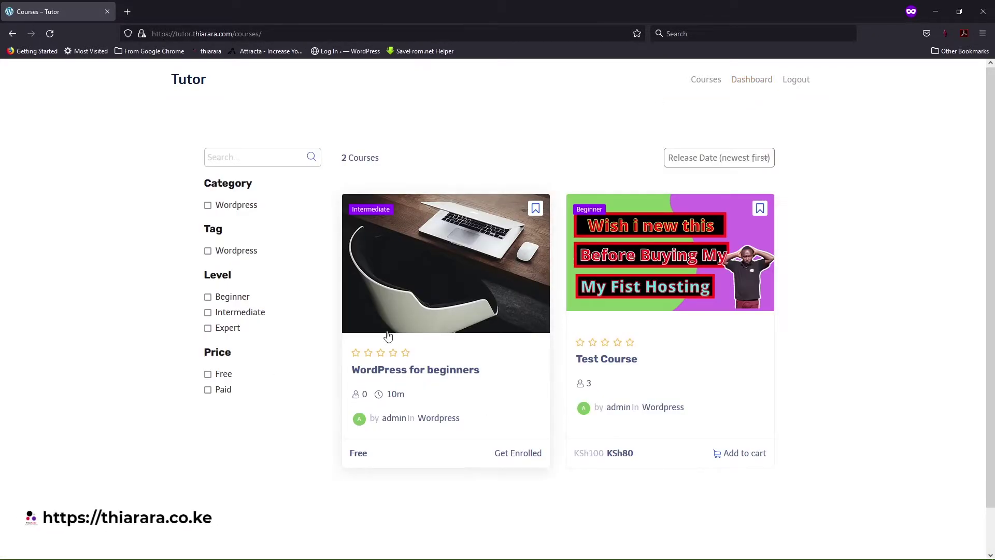
left_click(749, 87)
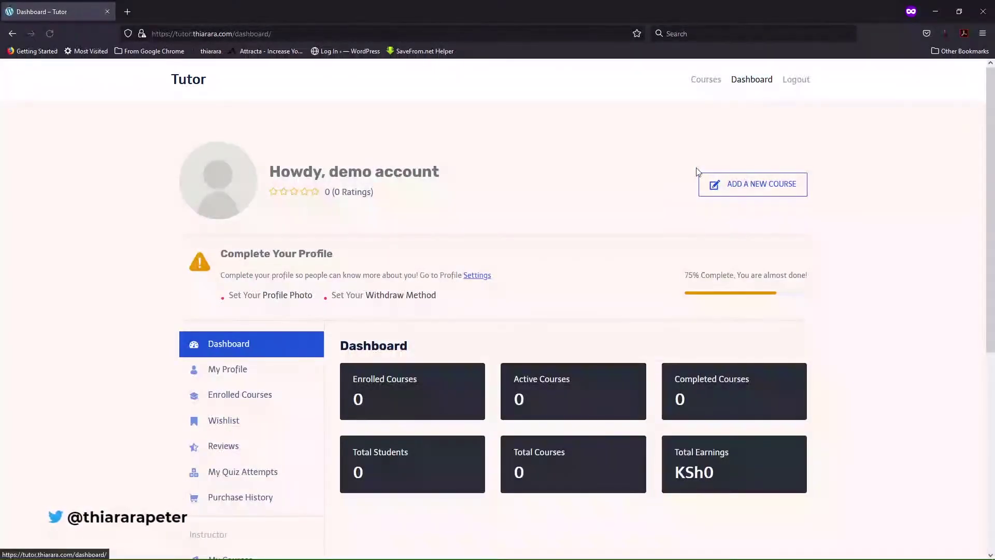
left_click(745, 186)
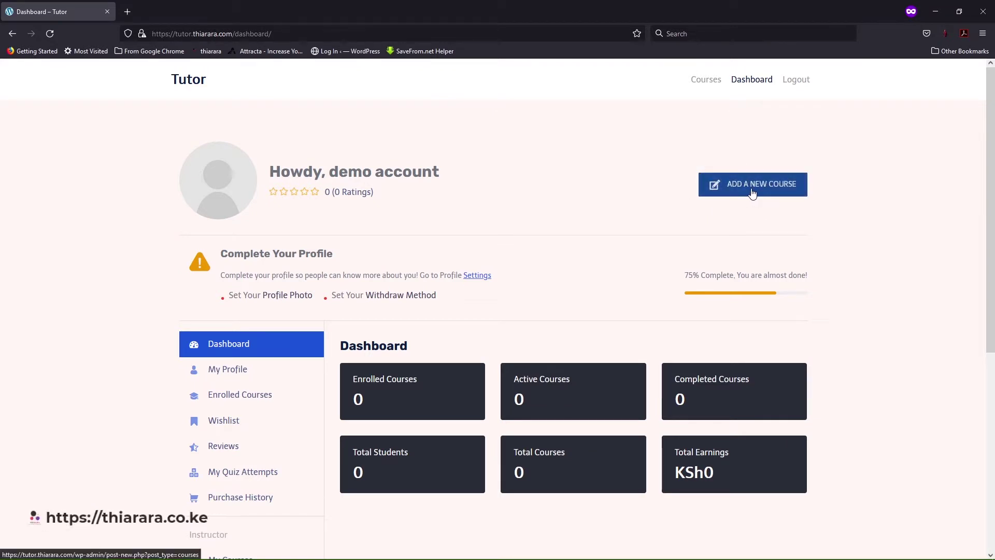
scroll(197, 271, "down", 2)
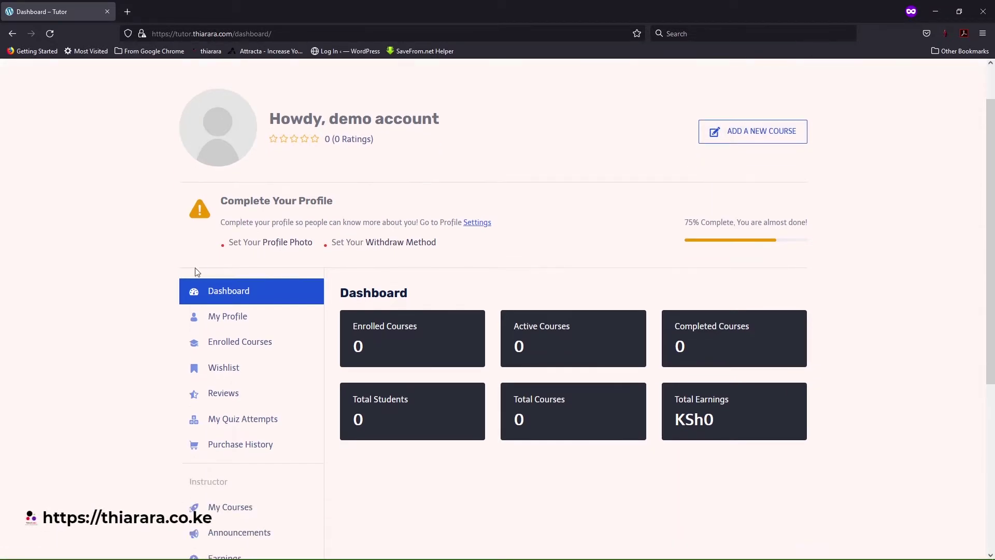
scroll(197, 271, "down", 2)
scroll(415, 328, "down", 1)
scroll(520, 517, "up", 1)
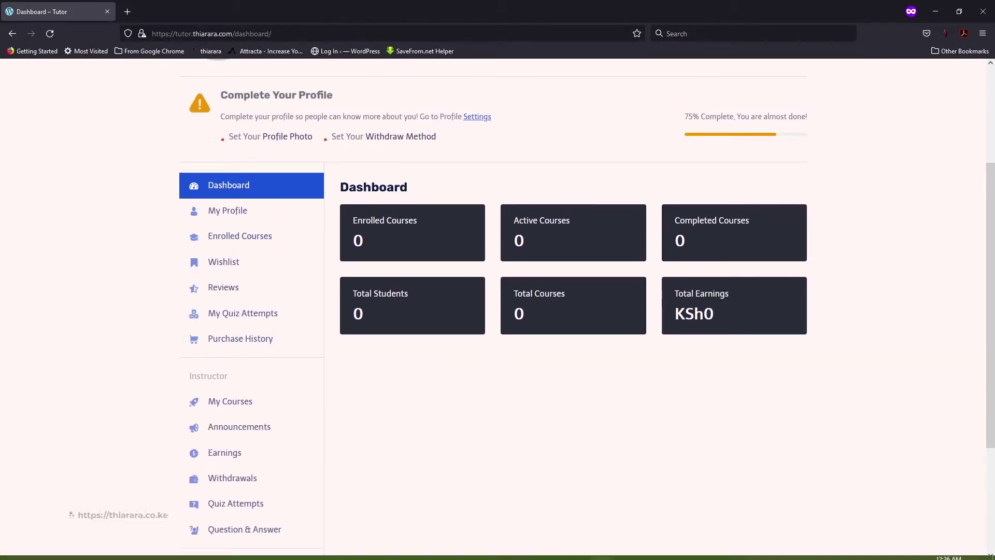
- Log in on the My account page with the student's username and the browser-saved password
mouse_move(555, 548)
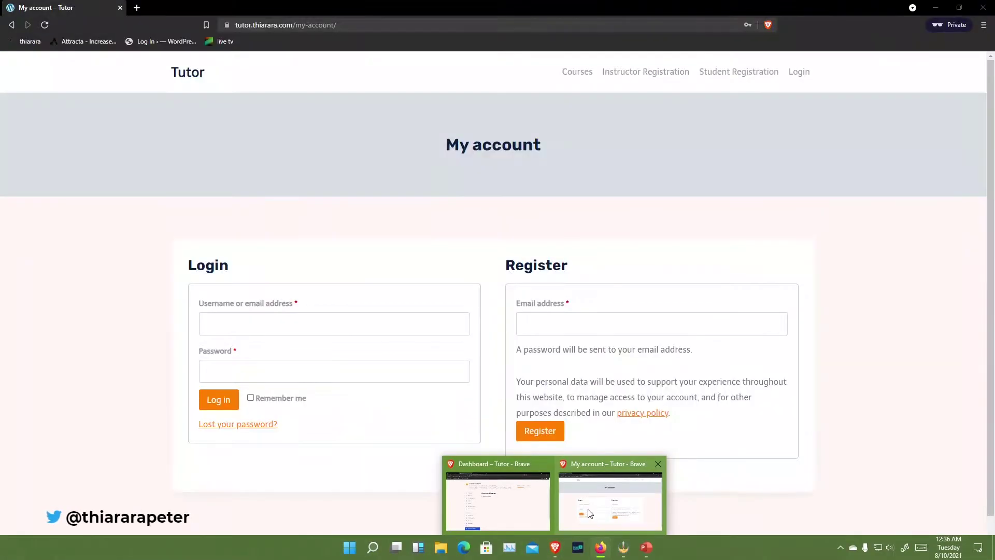
left_click(590, 513)
left_click(272, 319)
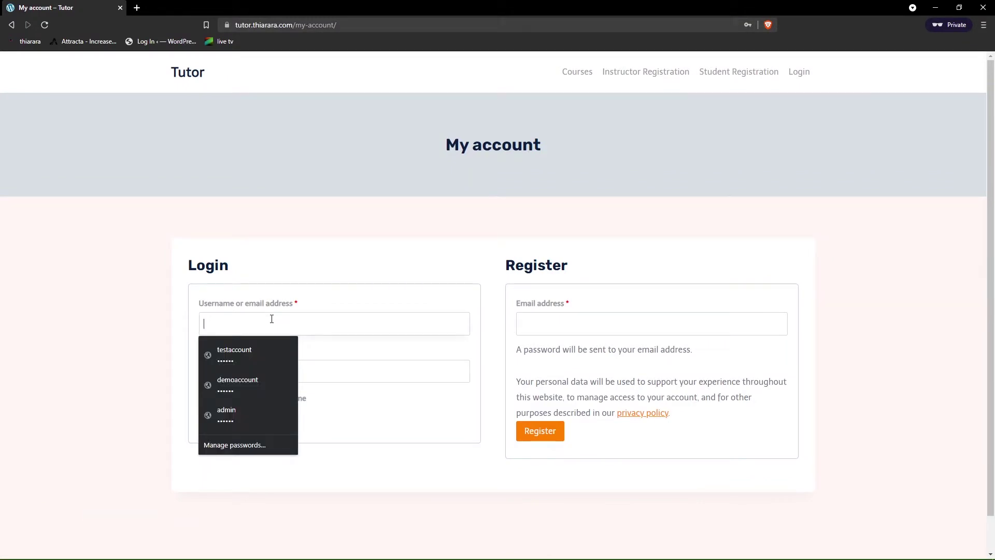
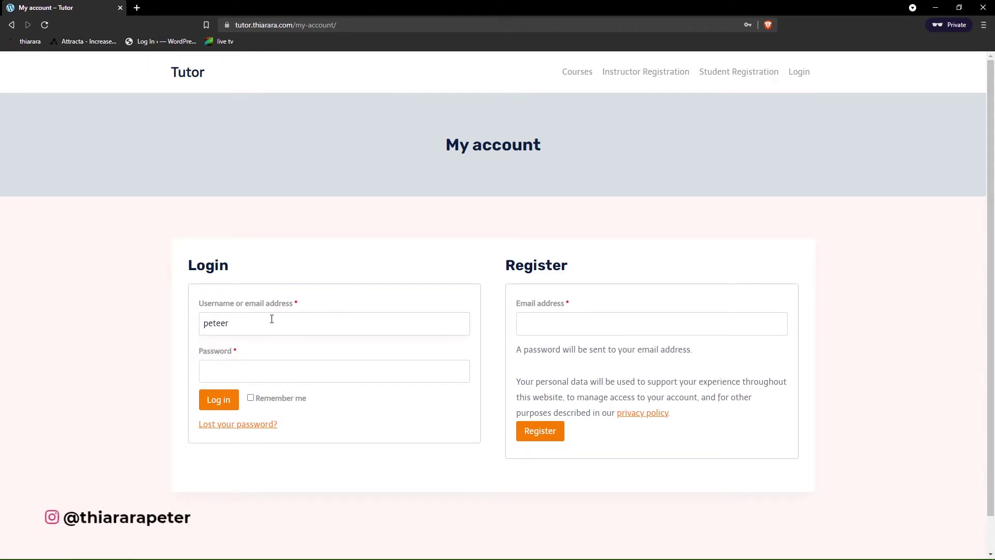
left_click(351, 371)
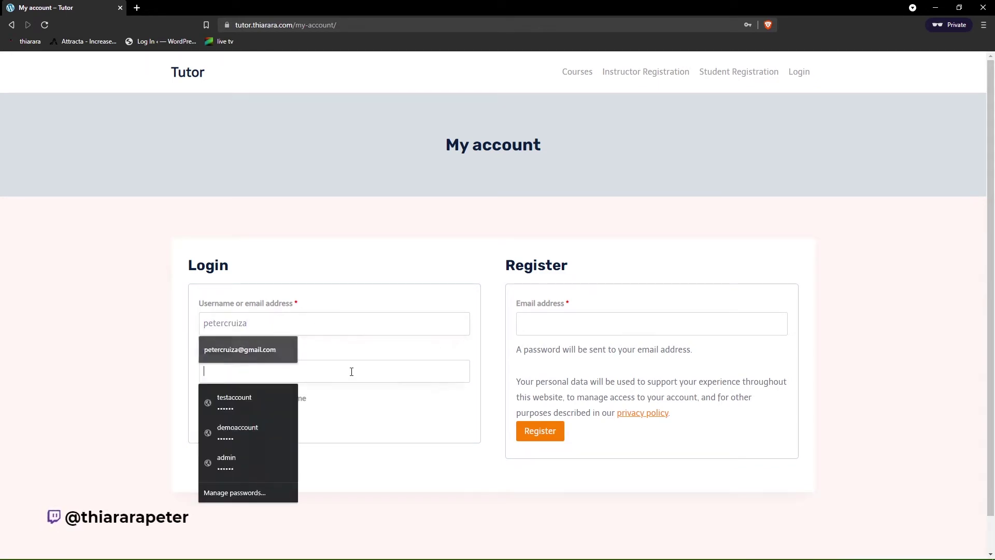
left_click(220, 401)
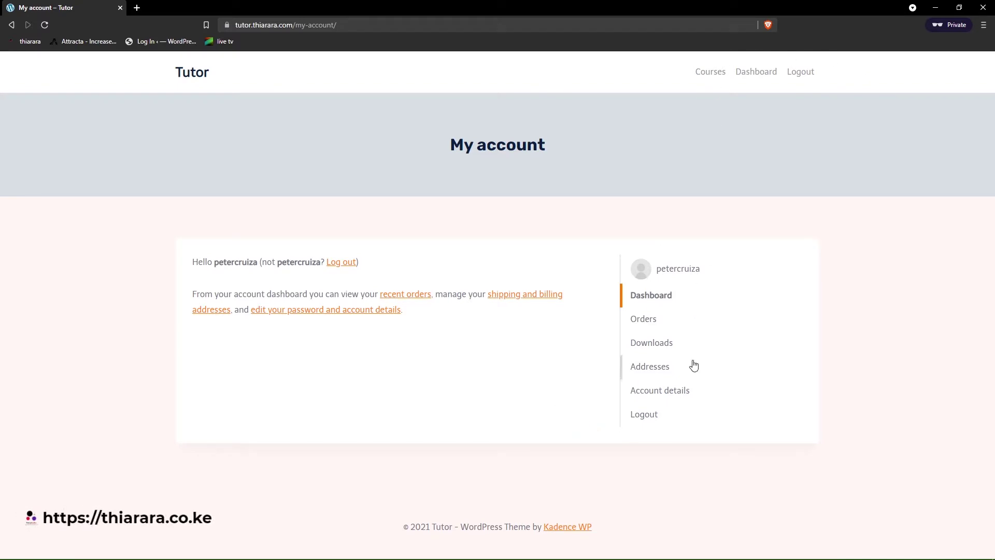
- Open Orders and view the completed Test Course order: KSh80, -KSh80 discount, KSh0 total
left_click(634, 319)
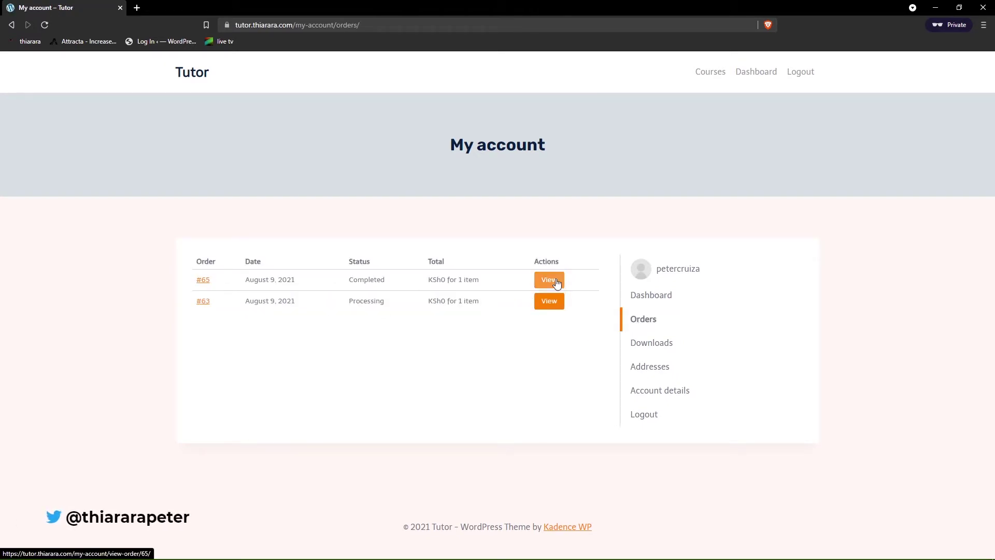
left_click(556, 281)
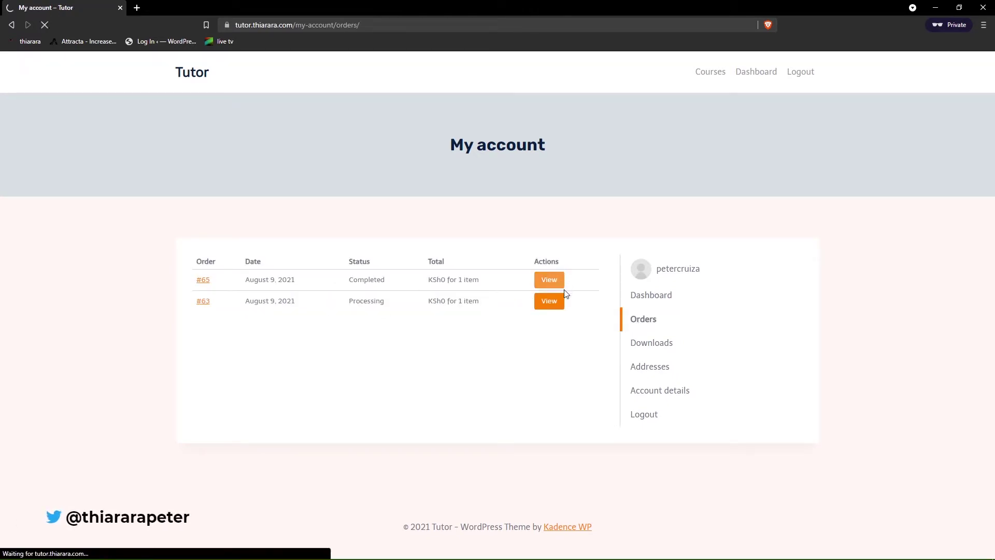
scroll(390, 349, "down", 3)
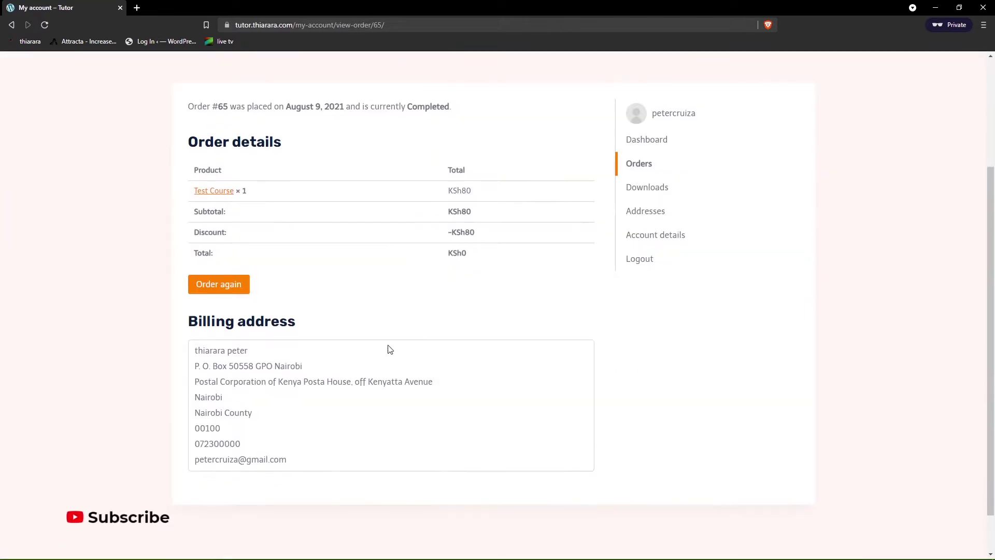
scroll(390, 349, "down", 1)
scroll(669, 357, "up", 3)
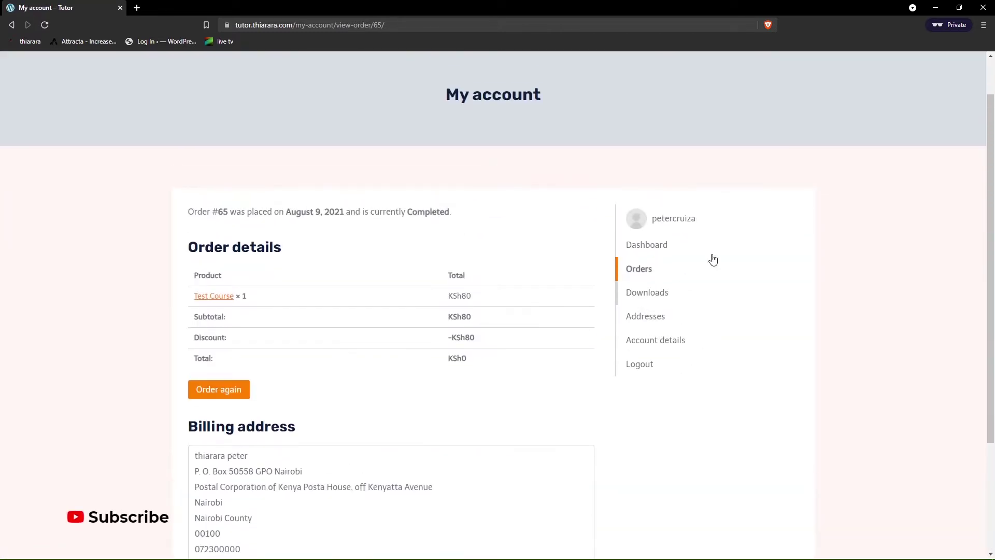
scroll(721, 270, "up", 1)
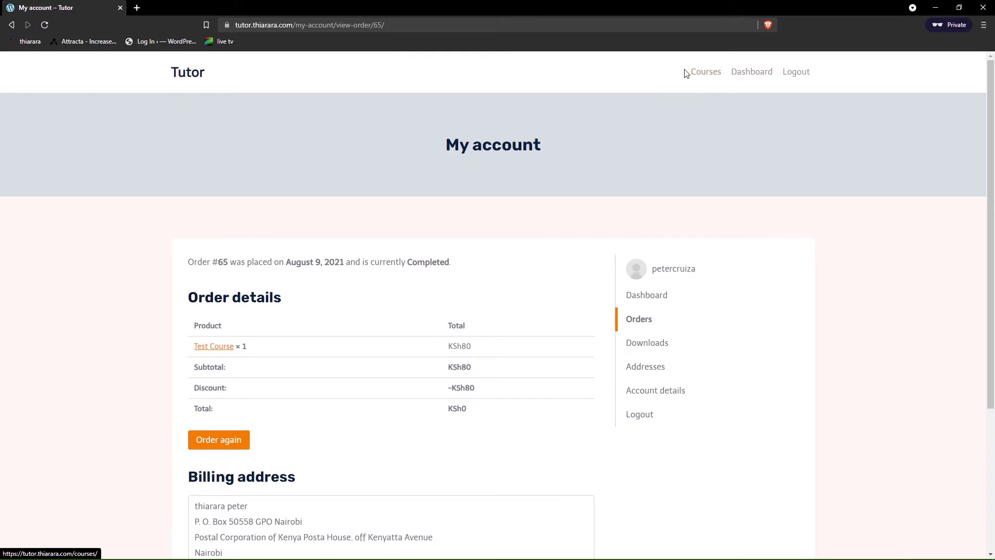
- Go to the Dashboard, then the Courses catalogue listing WordPress for beginners and Test Course
left_click(746, 76)
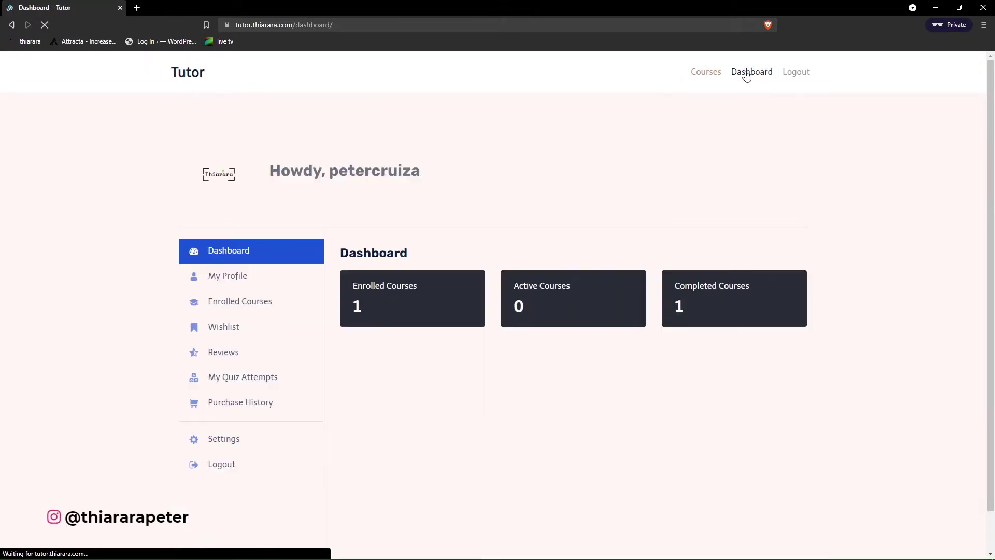
left_click(708, 73)
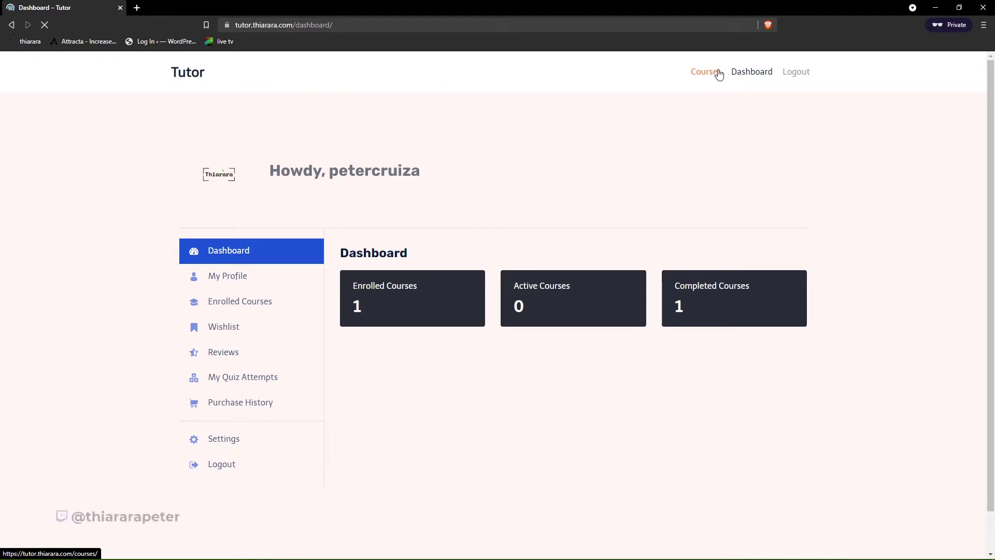
scroll(436, 301, "down", 1)
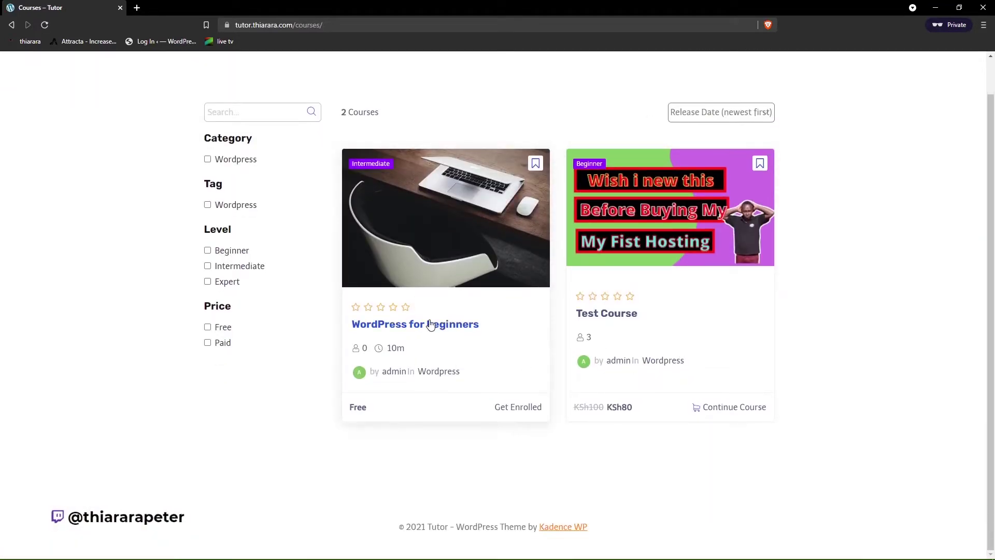
- Open the WordPress for beginners course and expand lesson 1 to see the Hosting lesson
left_click(429, 328)
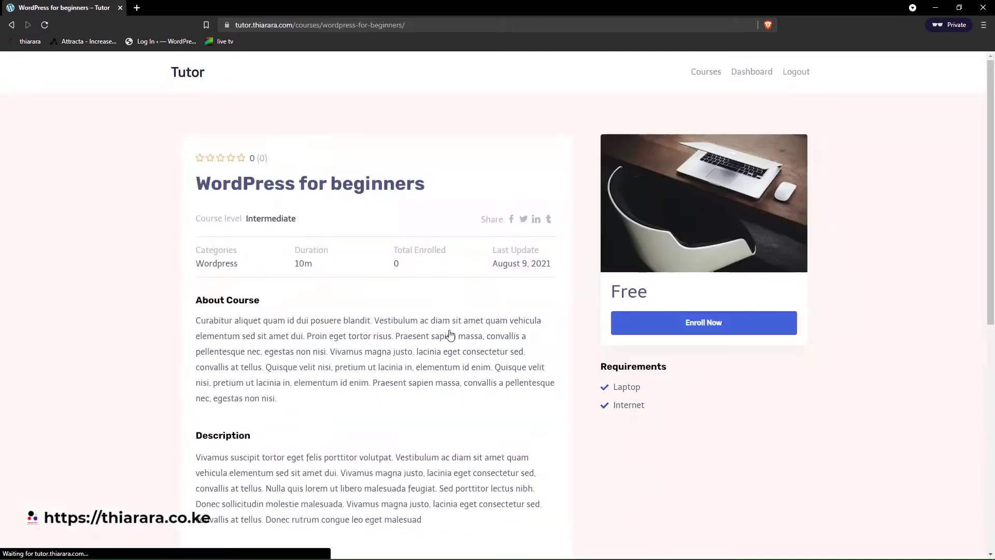
scroll(326, 259, "down", 2)
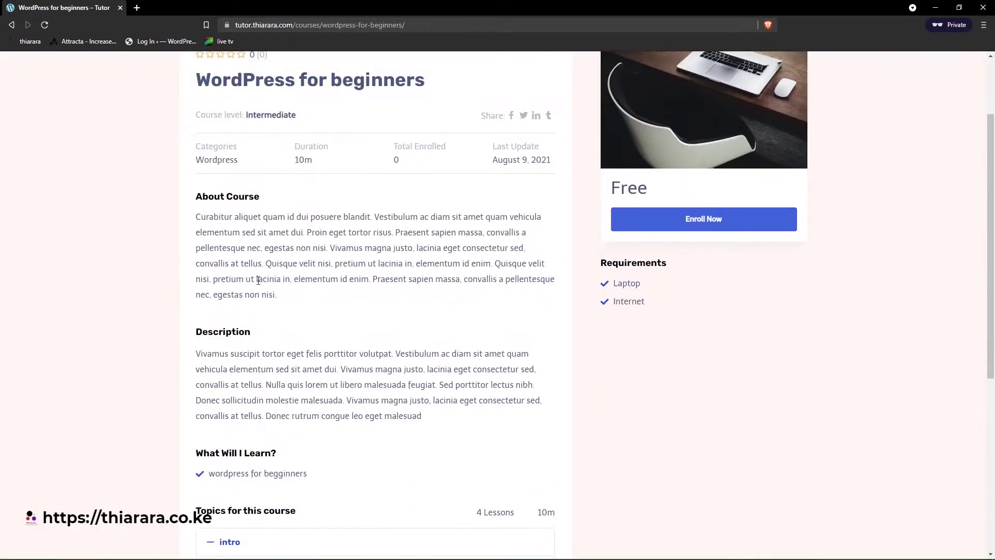
scroll(258, 280, "up", 2)
scroll(466, 295, "down", 8)
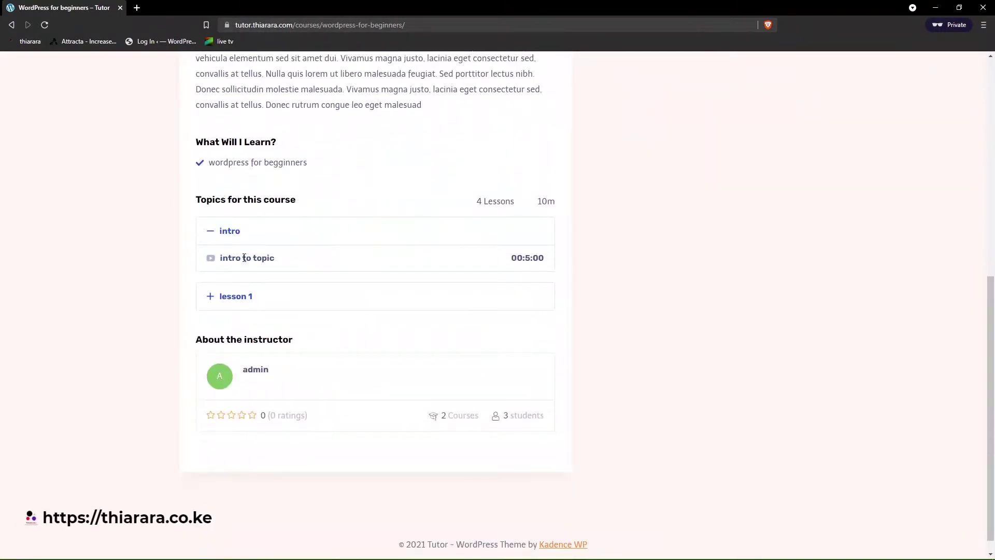
left_click(246, 296)
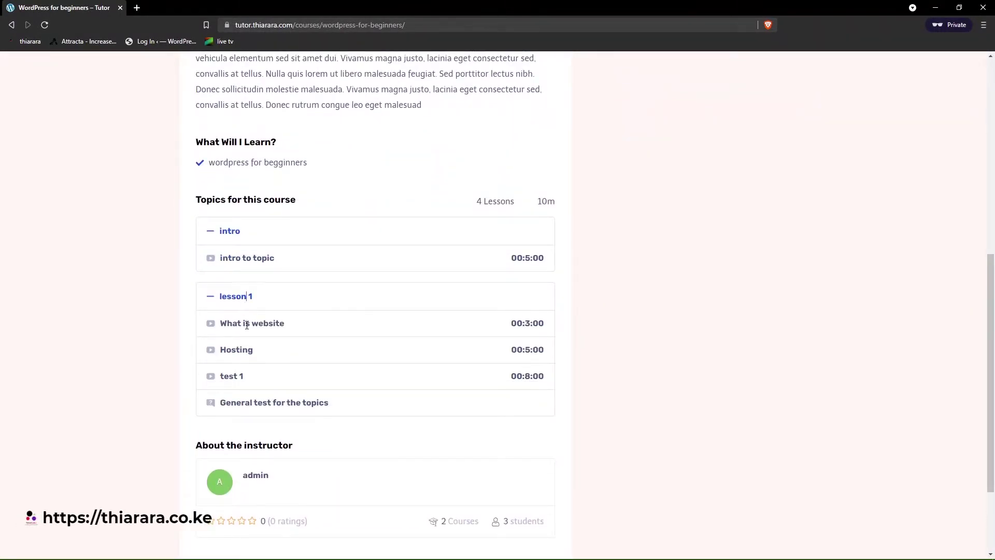
left_click_drag(286, 355, 294, 376)
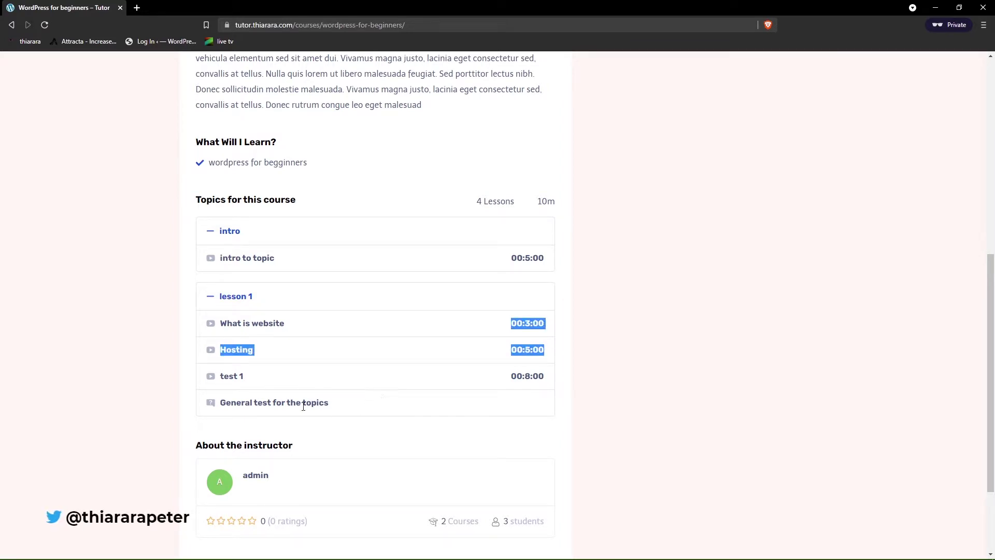
left_click_drag(325, 404, 294, 397)
scroll(197, 409, "down", 1)
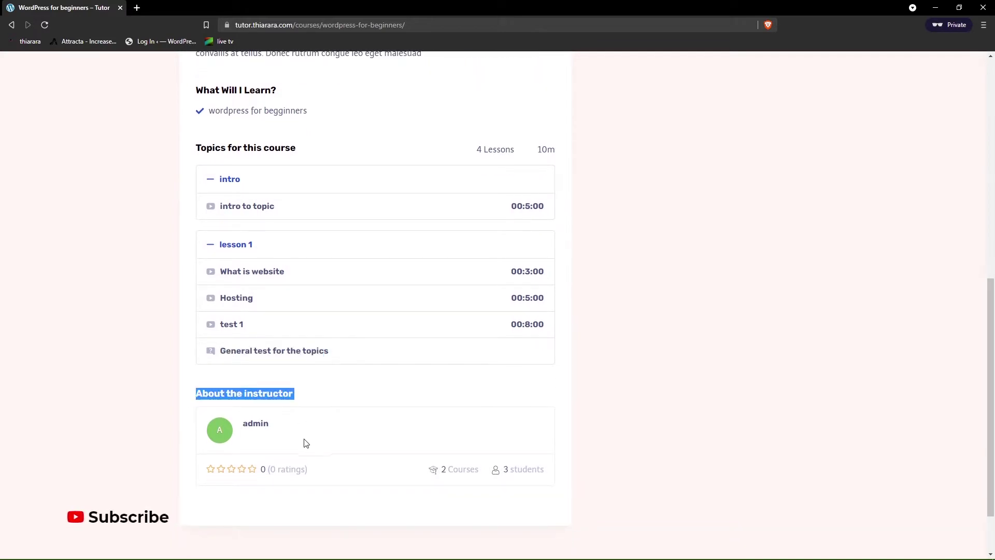
left_click(255, 473)
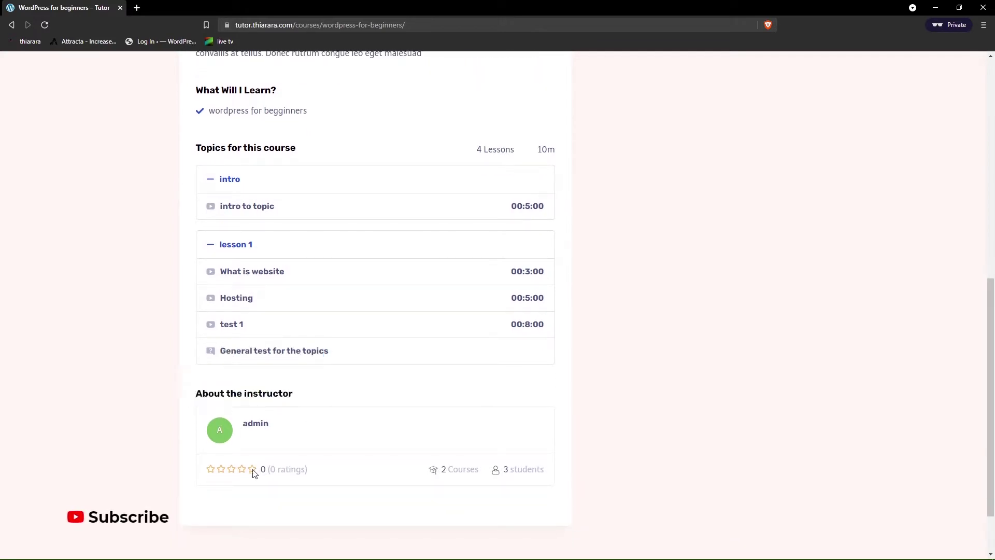
- Highlight the instructor's course and student counts and the course description
left_click_drag(481, 469, 454, 468)
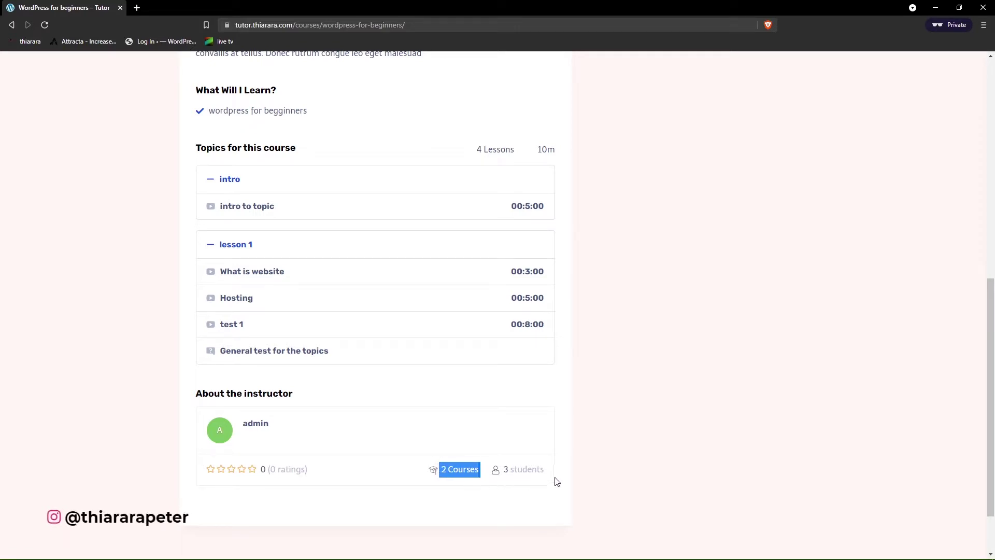
left_click_drag(556, 482, 519, 481)
scroll(653, 385, "up", 7)
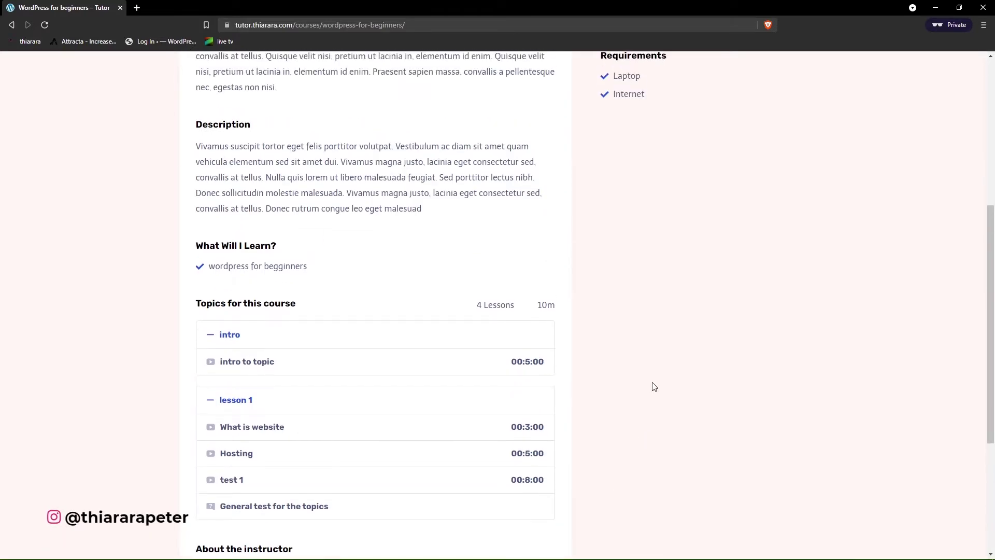
left_click_drag(591, 261, 673, 345)
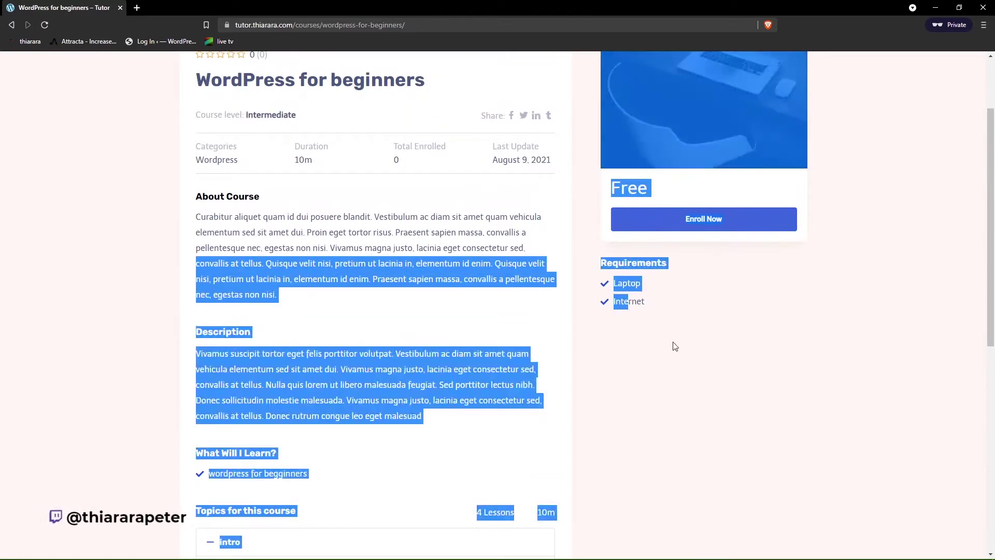
left_click(673, 344)
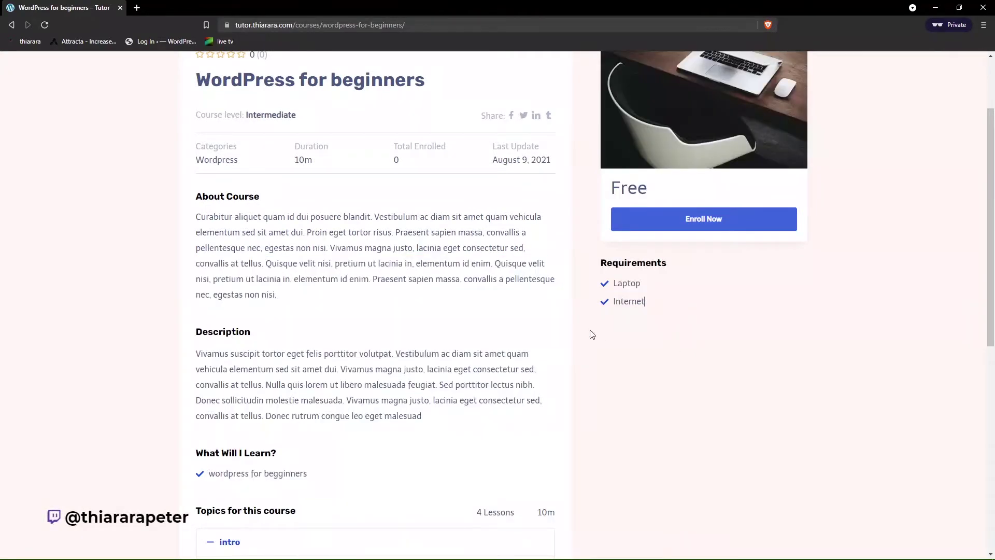
- Enroll in the course and duplicate the course page into a new tab
left_click(713, 228)
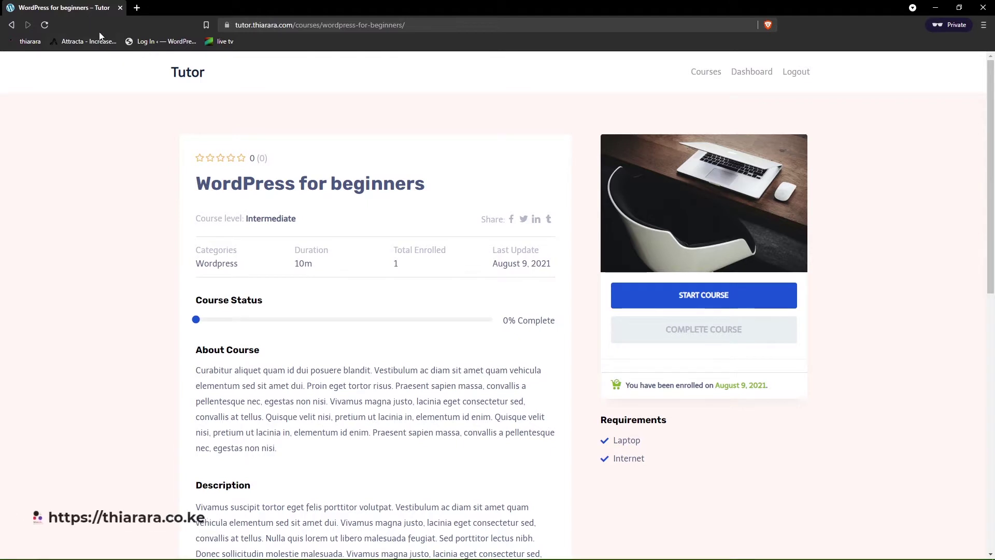
right_click(83, 7)
left_click(121, 67)
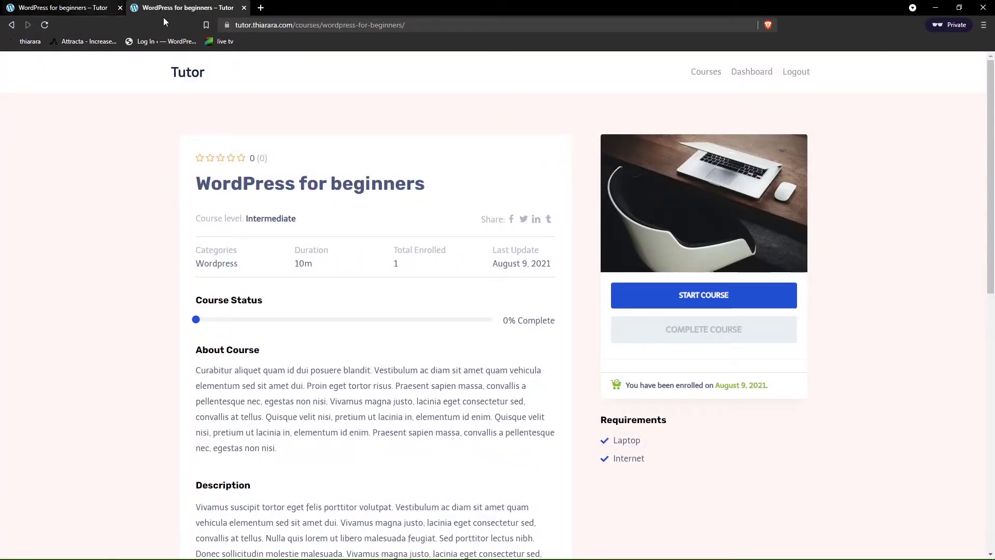
- Open the Tutor LMS student dashboard and review the Enrolled, Active and Completed course counts
left_click(756, 73)
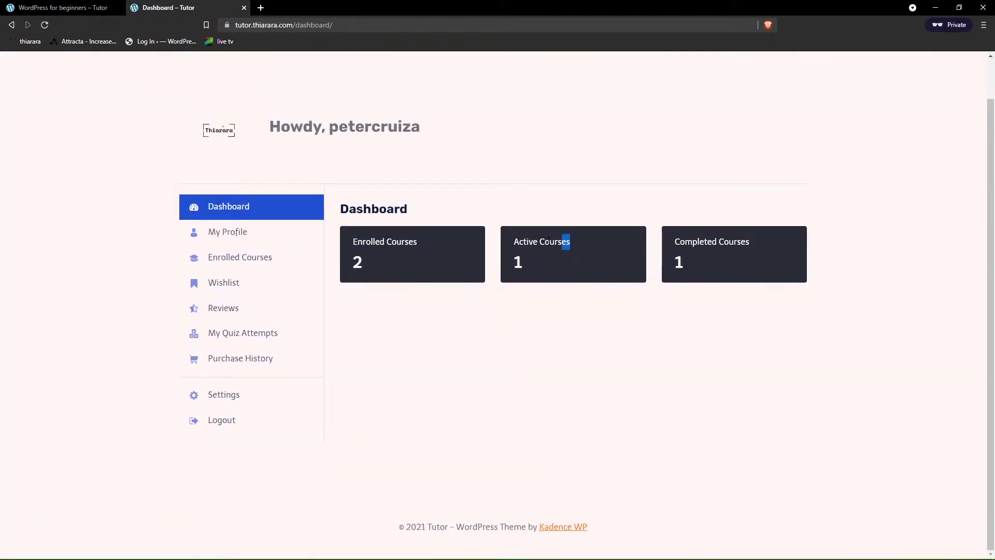
left_click_drag(548, 240, 521, 241)
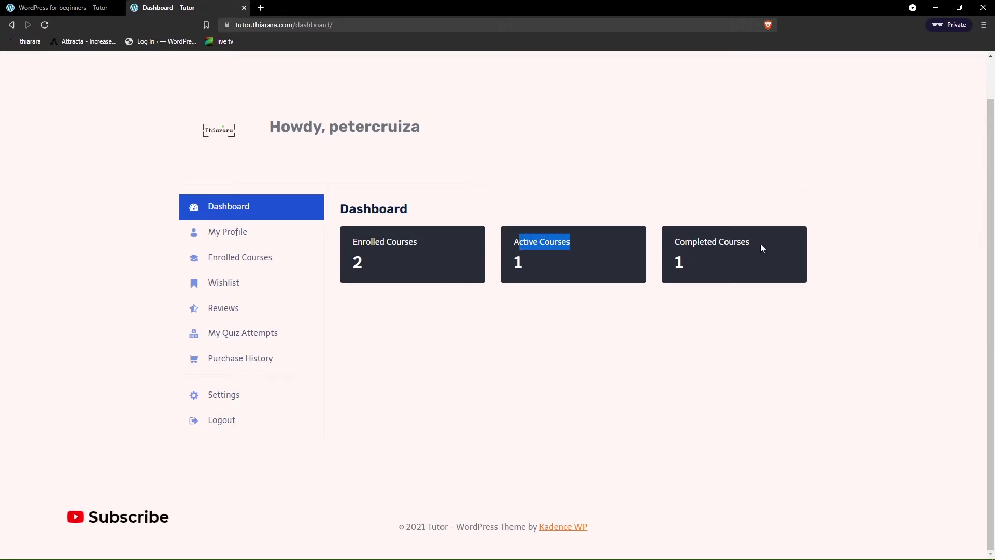
left_click_drag(761, 244, 672, 244)
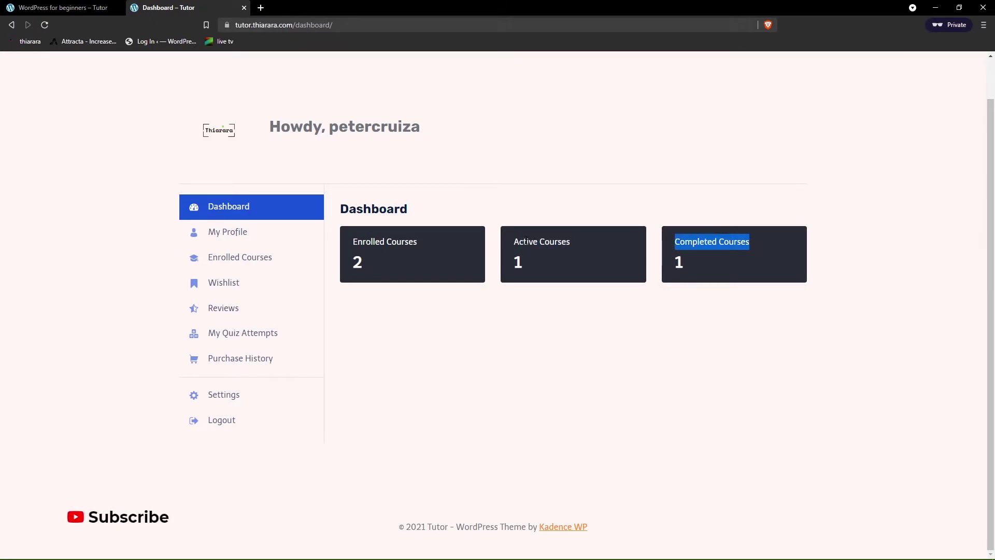
left_click_drag(421, 242, 350, 243)
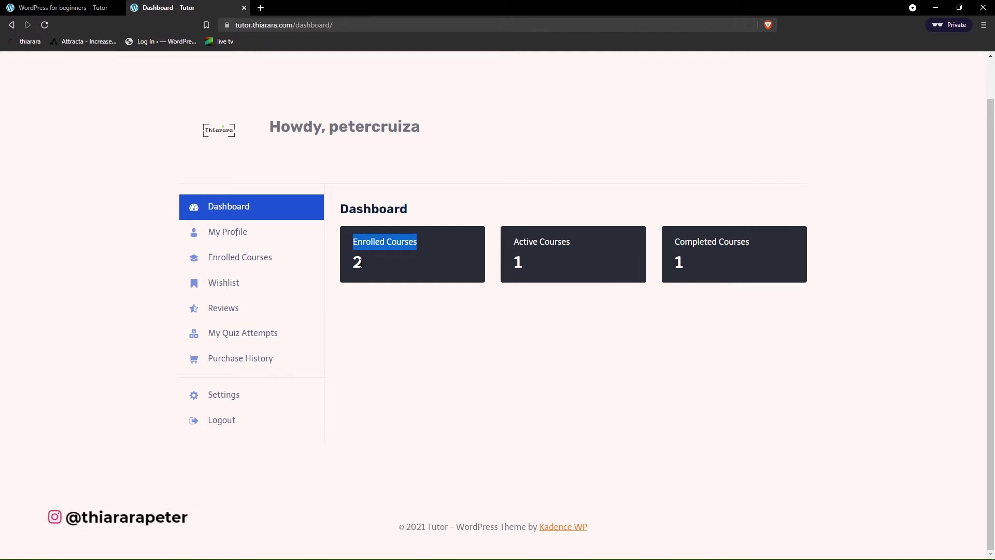
left_click(561, 244)
- List the enrolled courses: WordPress for beginners and Test Course, both at 0% complete
left_click(233, 257)
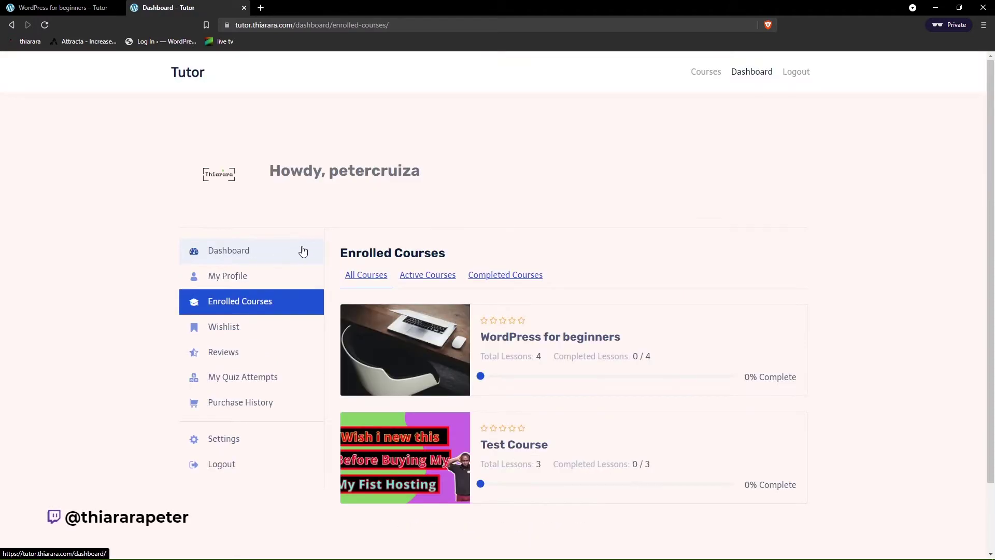
scroll(420, 261, "down", 2)
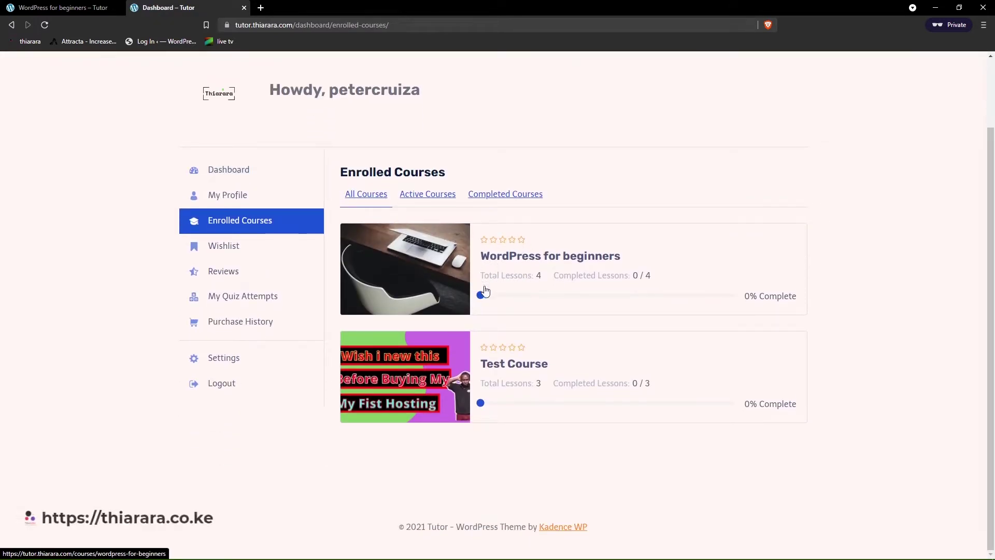
left_click_drag(787, 306, 748, 297)
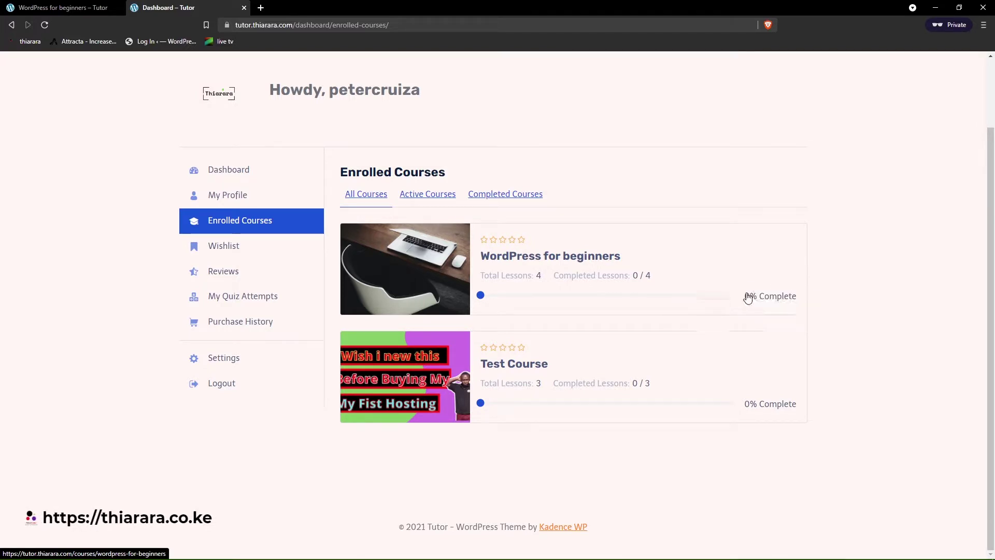
- Switch to the WordPress for beginners course tab and start the course
left_click(65, 7)
scroll(210, 209, "down", 3)
left_click(637, 142)
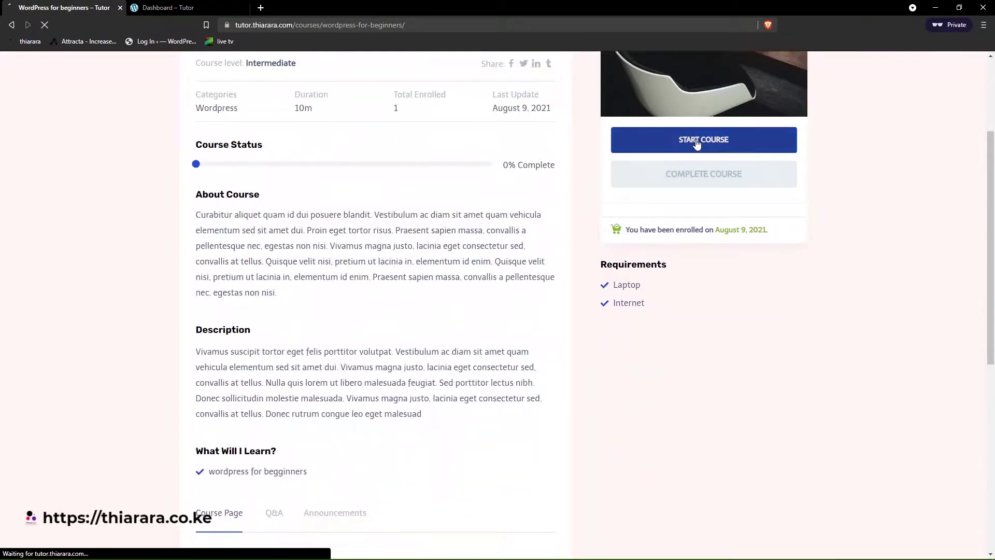
- Expand lesson 1 and open the General test for the topics quiz
scroll(449, 185, "down", 2)
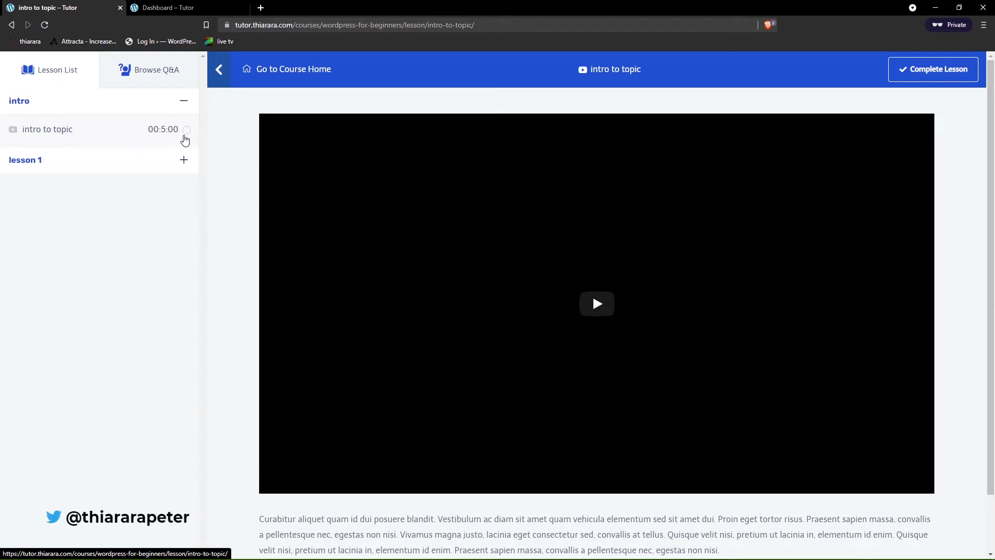
scroll(401, 247, "down", 1)
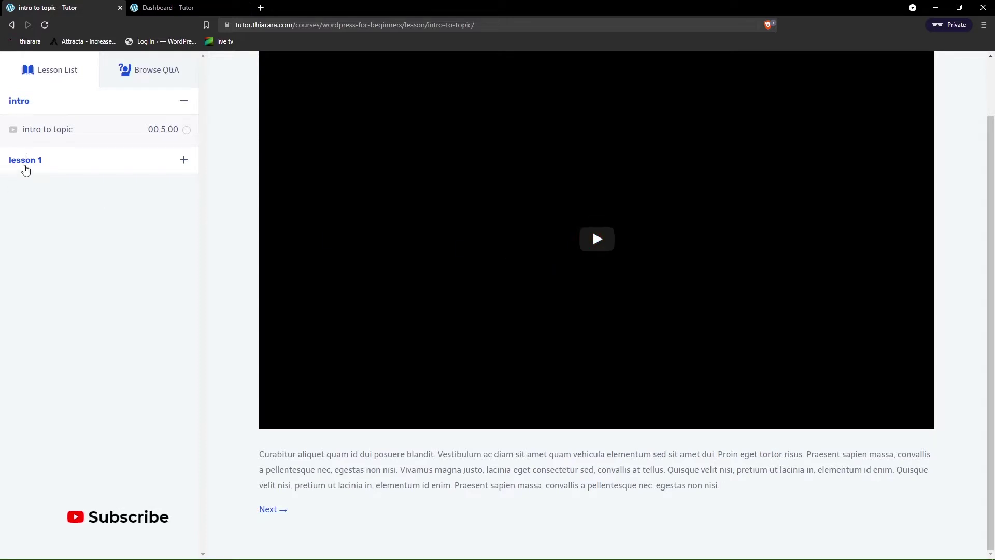
left_click(26, 161)
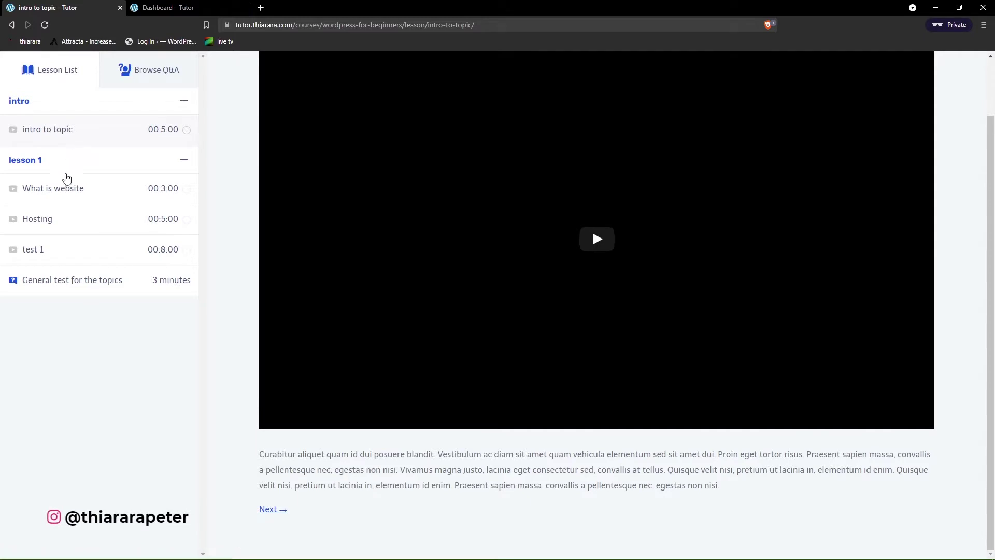
left_click(63, 285)
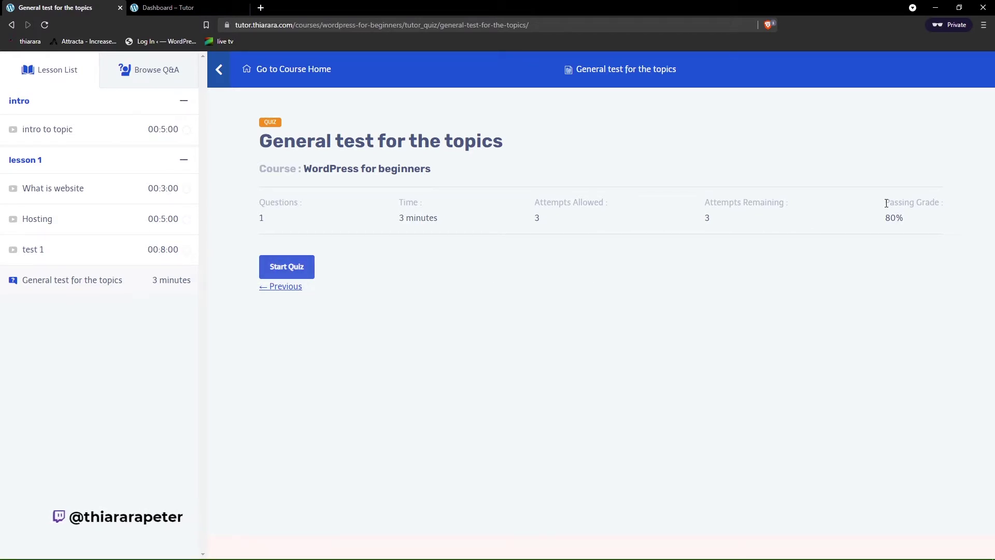
- Review the quiz rules: 80% passing grade, 3-minute time limit and 3 attempts allowed
left_click_drag(884, 200, 902, 216)
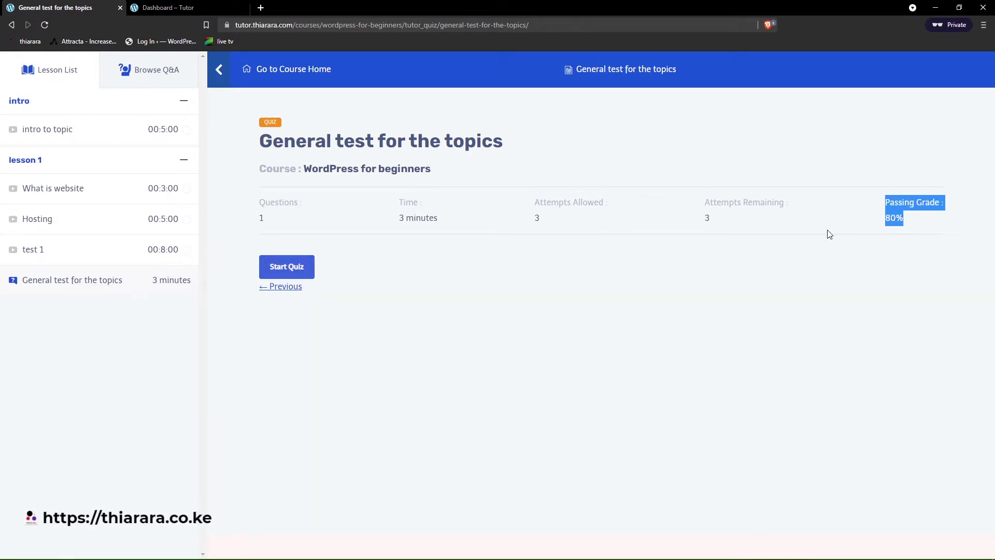
left_click(677, 211)
left_click_drag(706, 222, 699, 224)
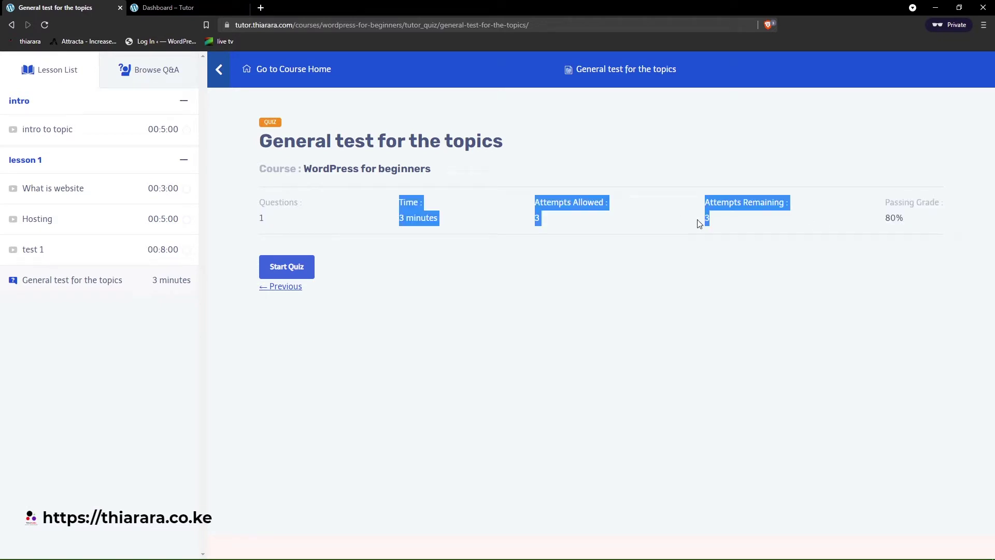
left_click(665, 232)
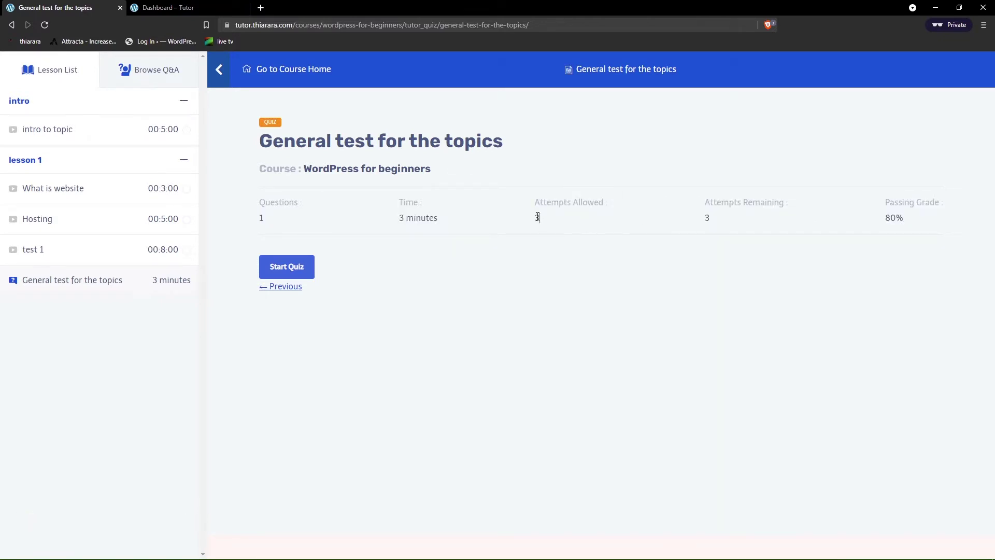
left_click_drag(537, 217, 533, 214)
left_click(535, 266)
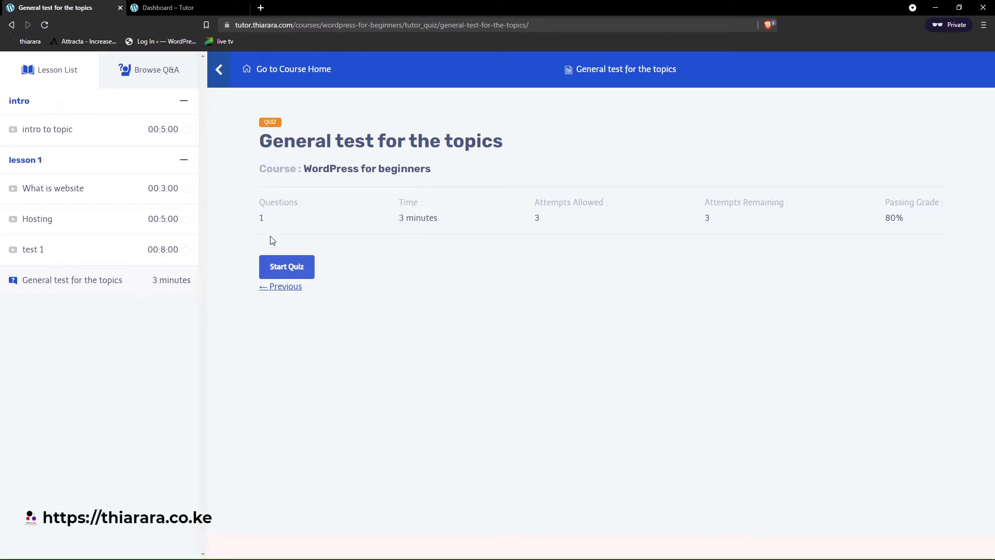
- Begin the quiz attempt and check the remaining time
left_click(281, 269)
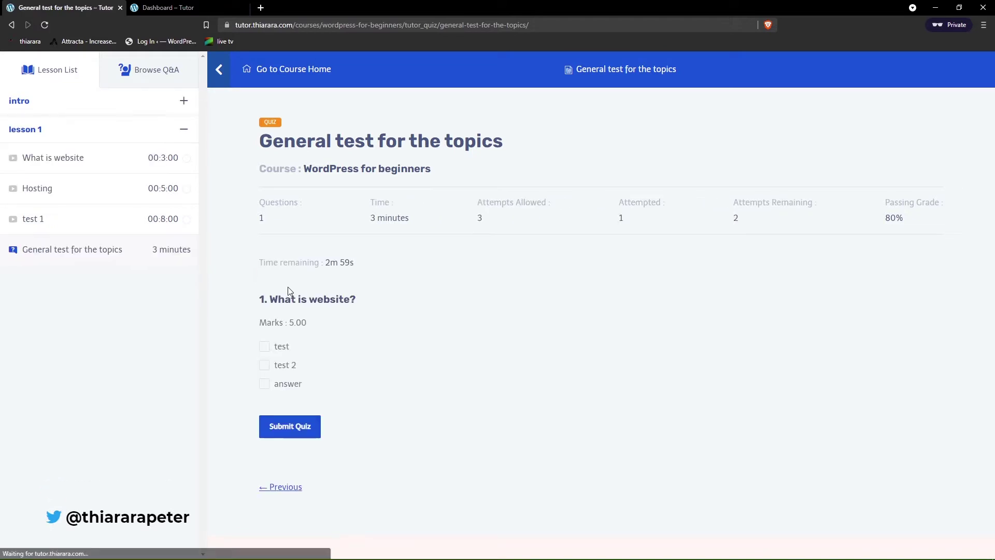
left_click_drag(372, 273, 334, 264)
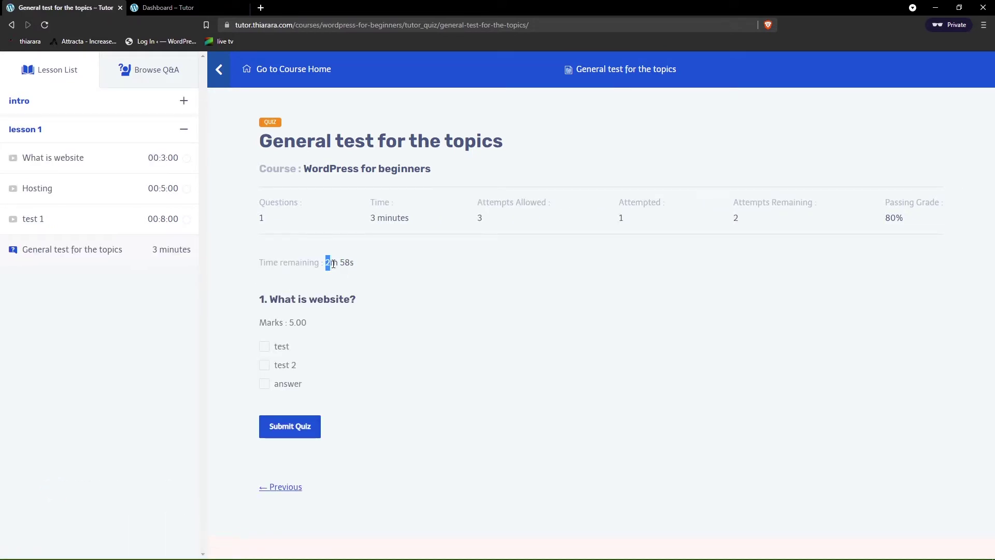
left_click(376, 279)
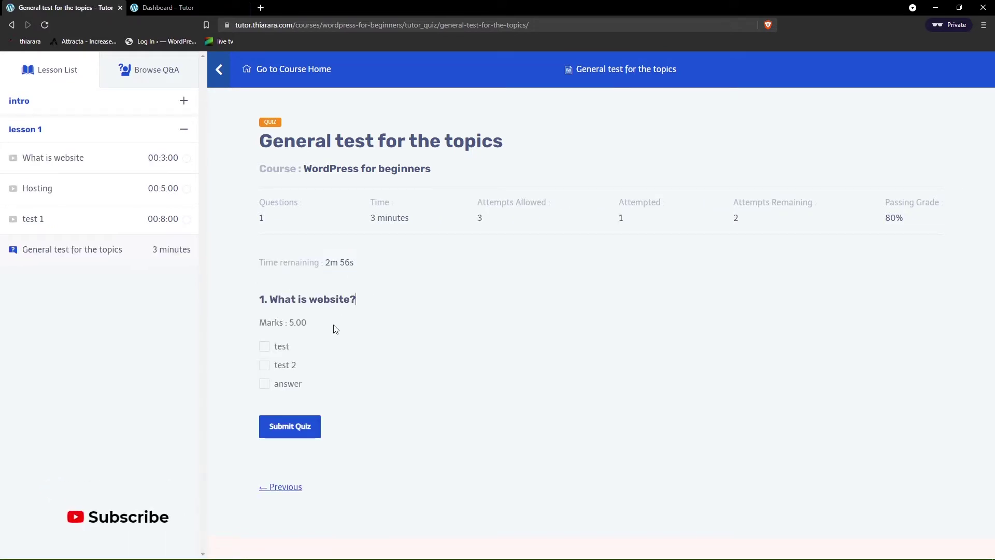
- Answer with only 'answer' ticked, submit the quiz, and open the passed attempt's details
left_click(264, 385)
left_click(293, 426)
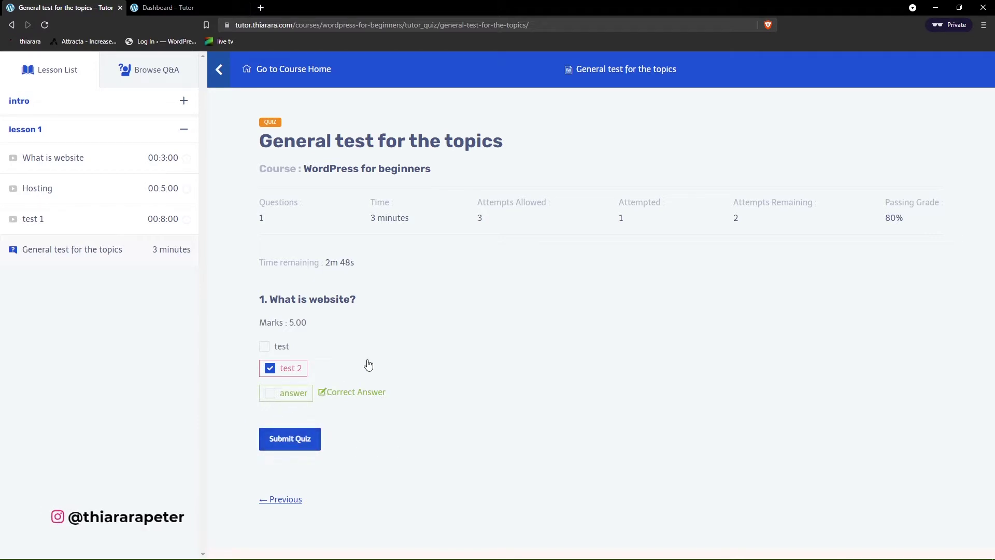
left_click(271, 394)
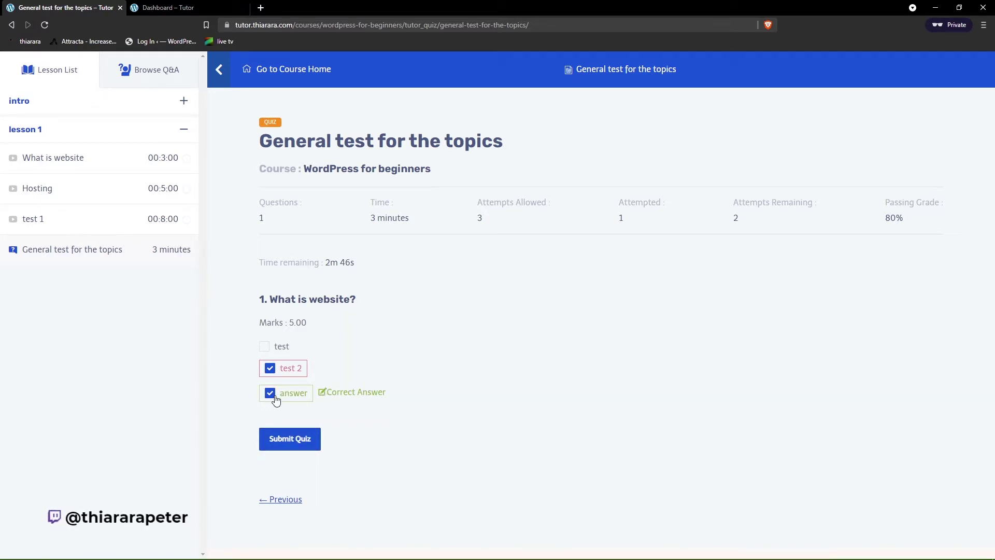
left_click(270, 369)
left_click(286, 440)
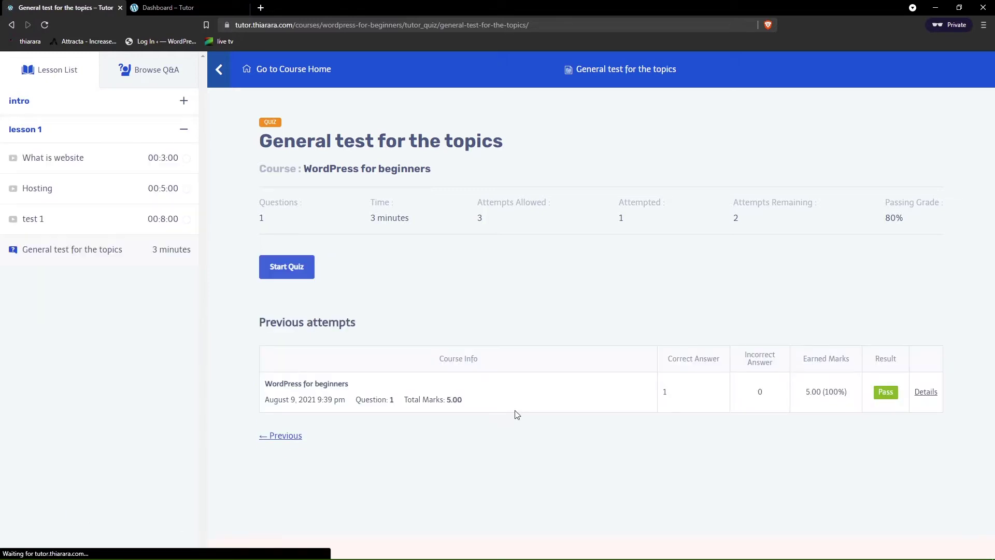
left_click(918, 398)
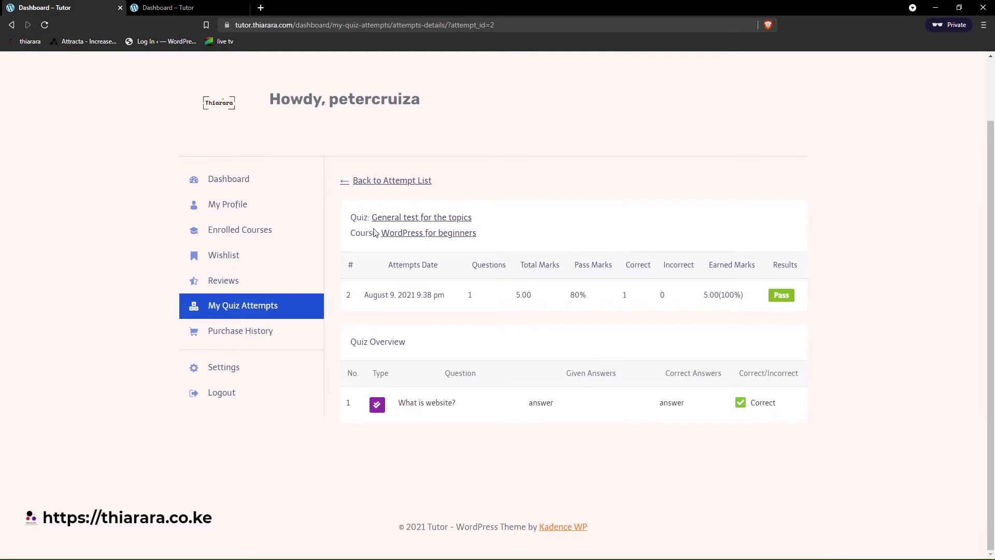
- Scroll the attempt breakdown showing 'What is website?' answered 'answer', Correct, Pass
scroll(473, 302, "up", 2)
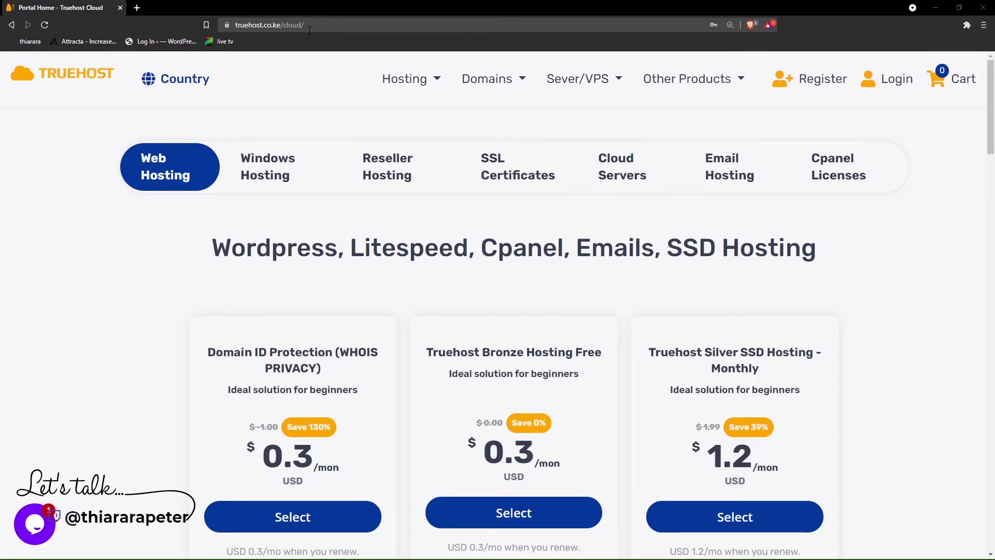
- Browse the hosting offers, then open Web Hosting listing Bronze, Silver, Gold and Platinum plans
scroll(531, 259, "down", 10)
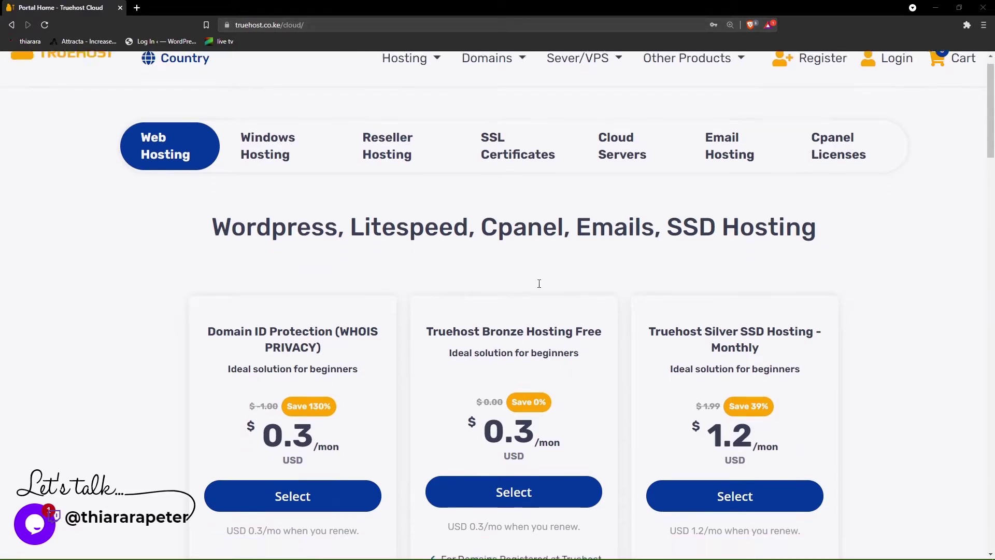
scroll(532, 259, "down", 10)
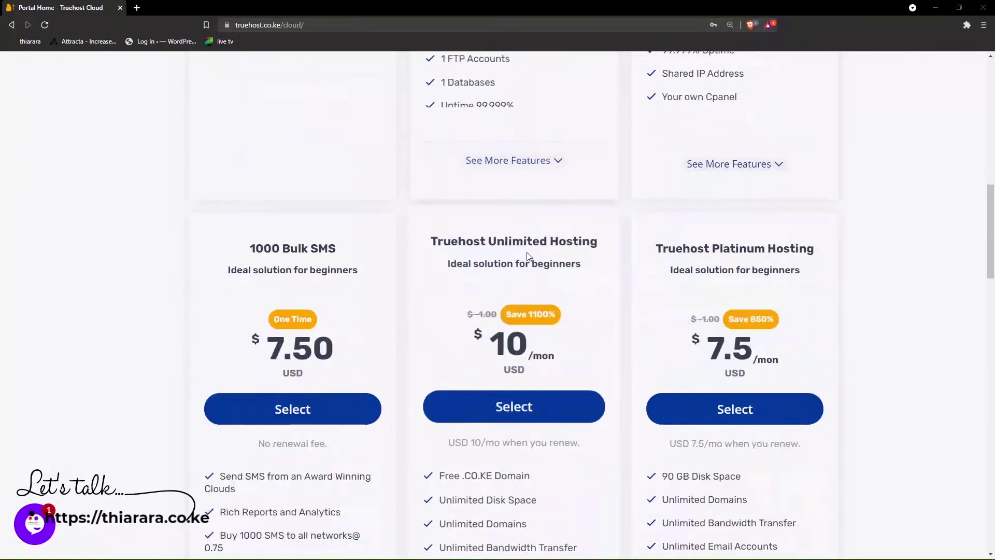
scroll(525, 258, "up", 18)
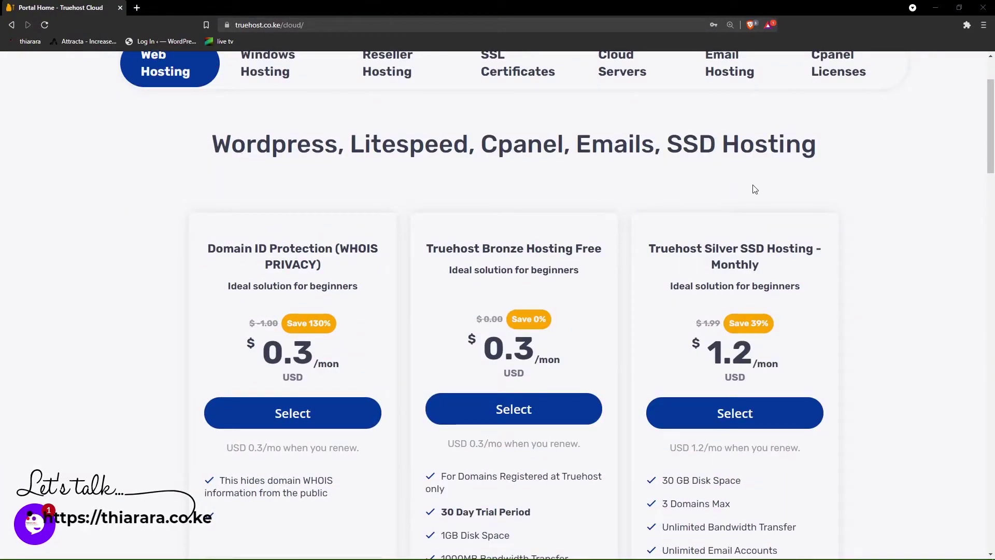
scroll(776, 196, "down", 3)
scroll(725, 288, "down", 6)
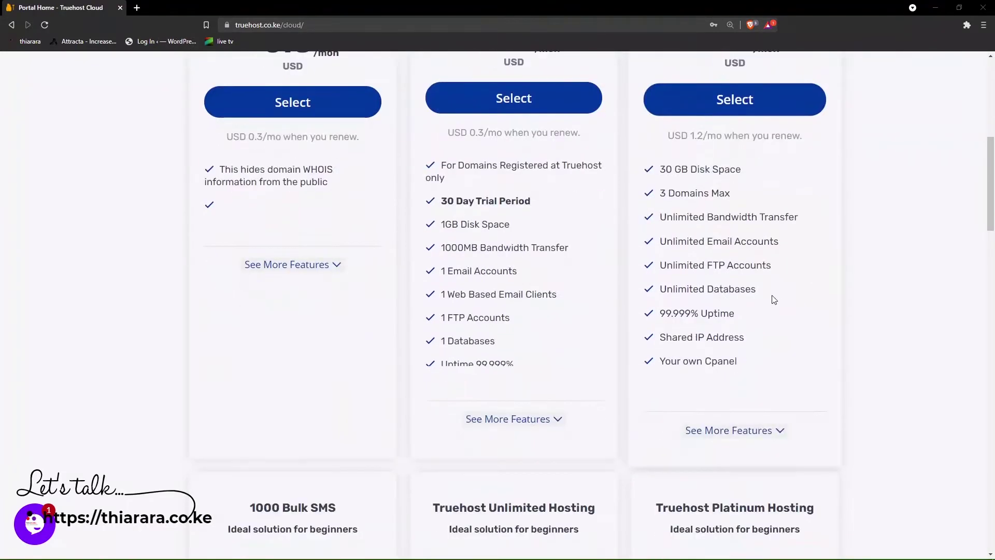
scroll(261, 245, "down", 3)
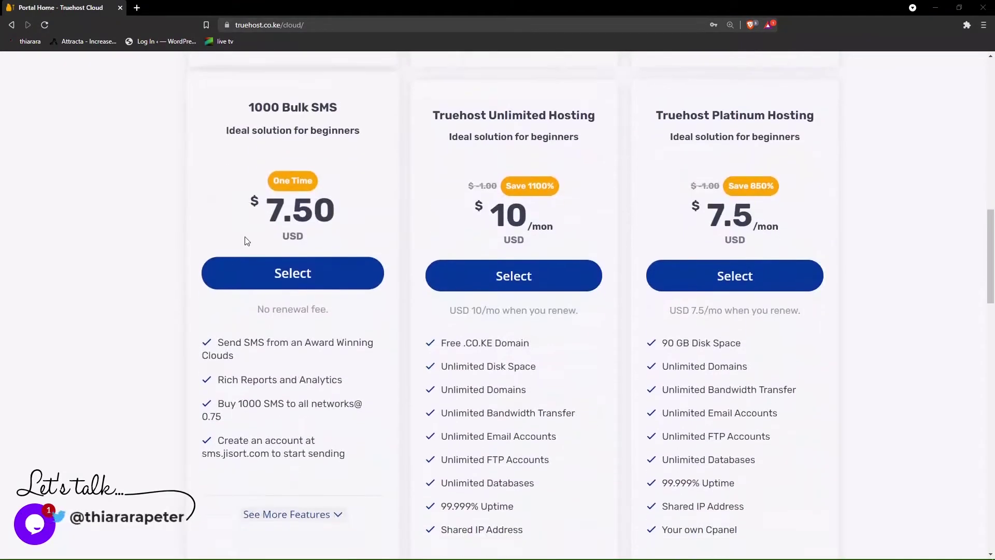
scroll(469, 254, "up", 15)
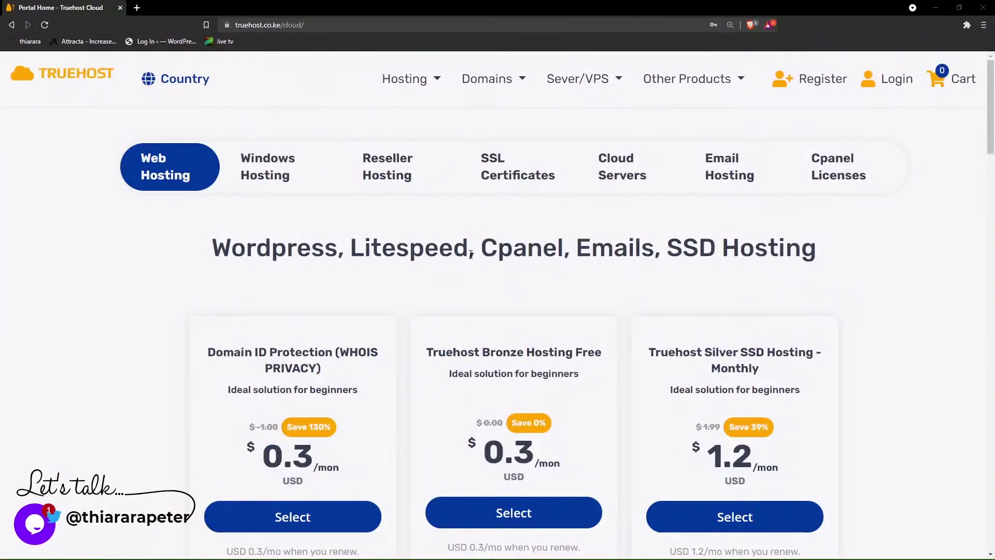
left_click(437, 84)
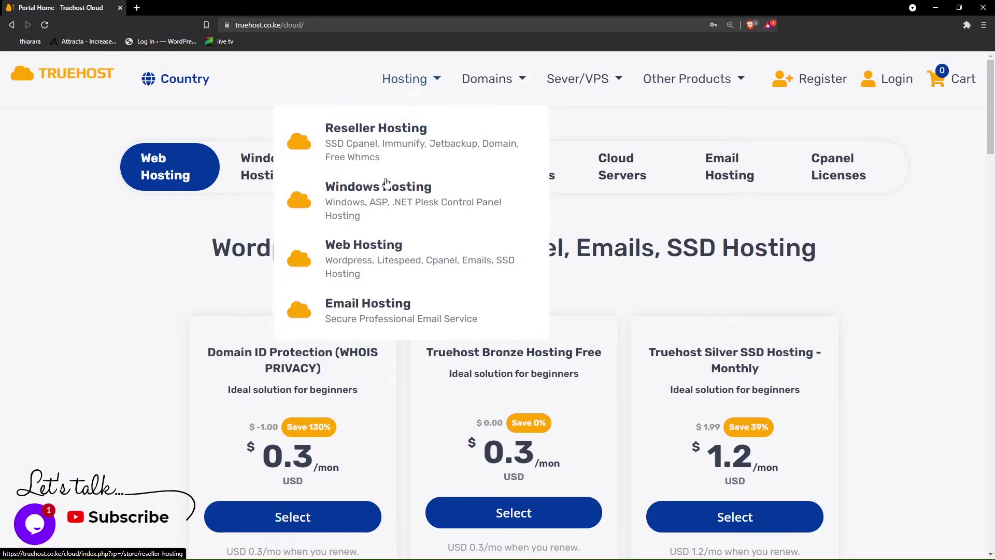
left_click(348, 250)
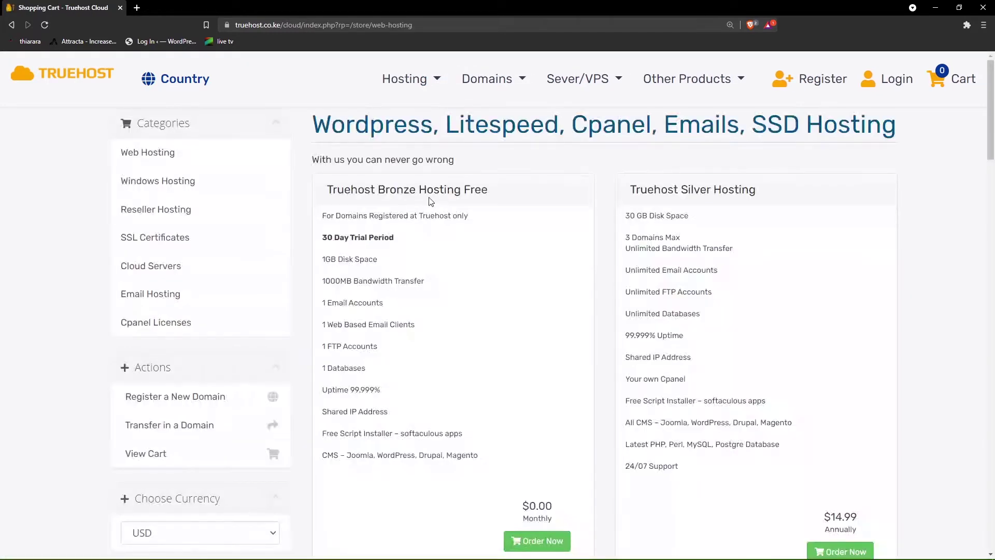
scroll(595, 221, "down", 8)
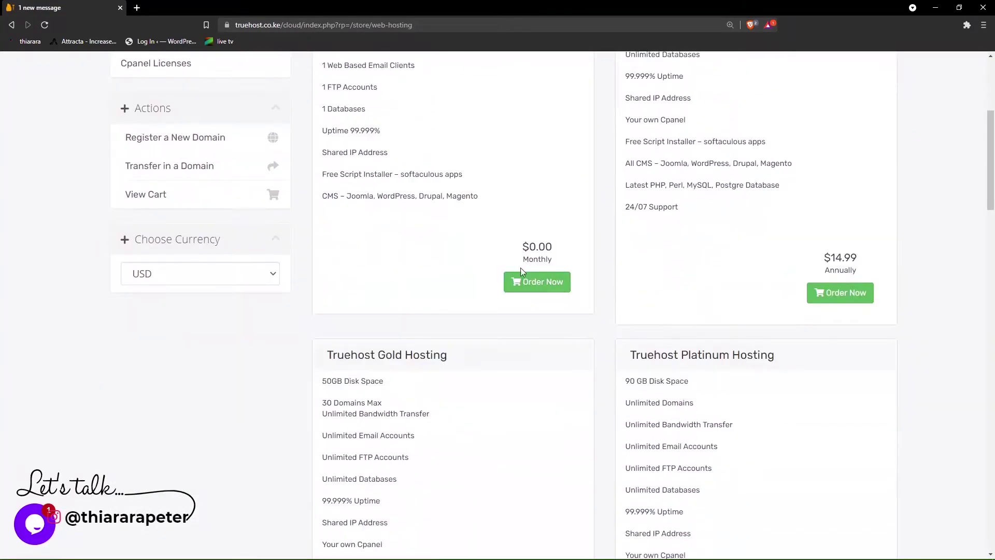
scroll(369, 255, "down", 8)
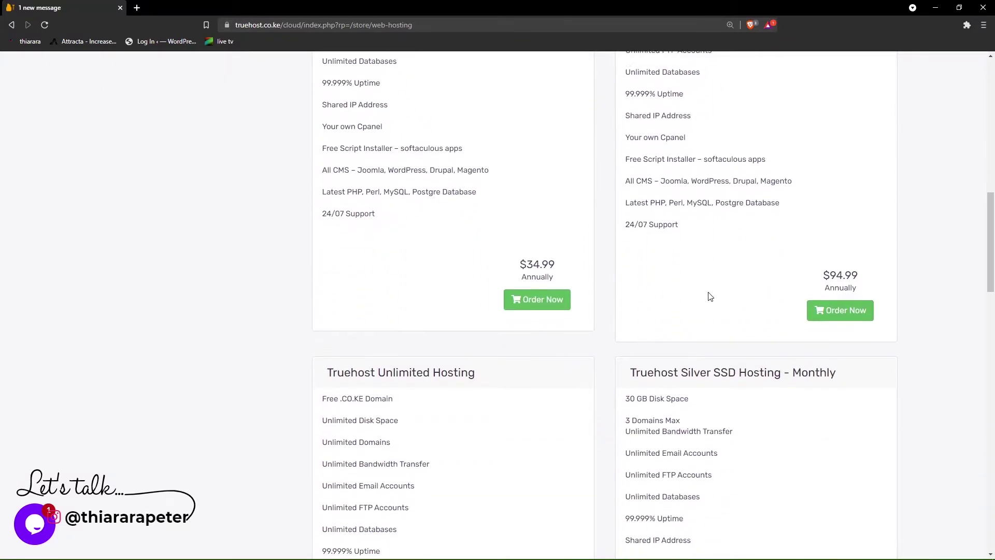
scroll(710, 297, "up", 16)
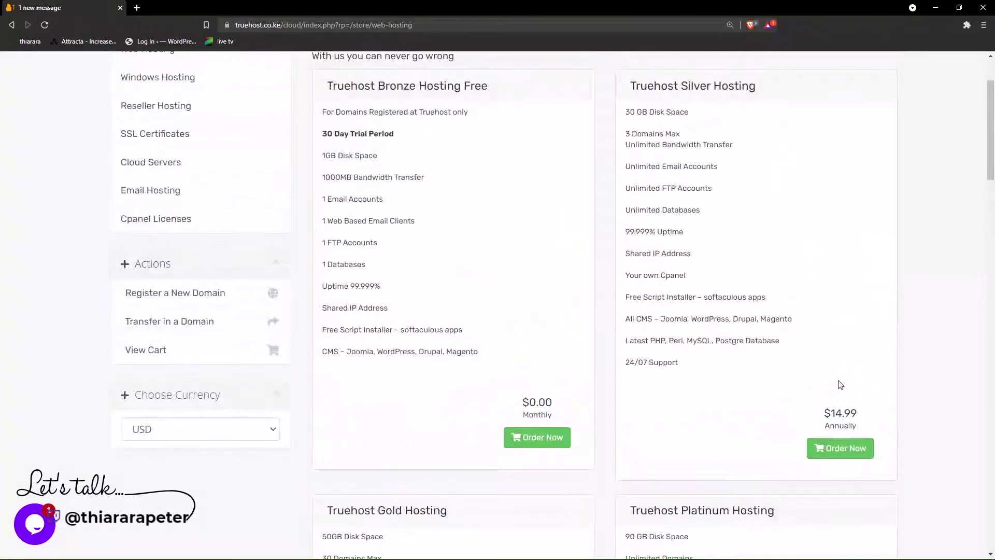
- Order Silver Hosting and check thiarara.co.ke, which turns out unavailable
left_click(843, 454)
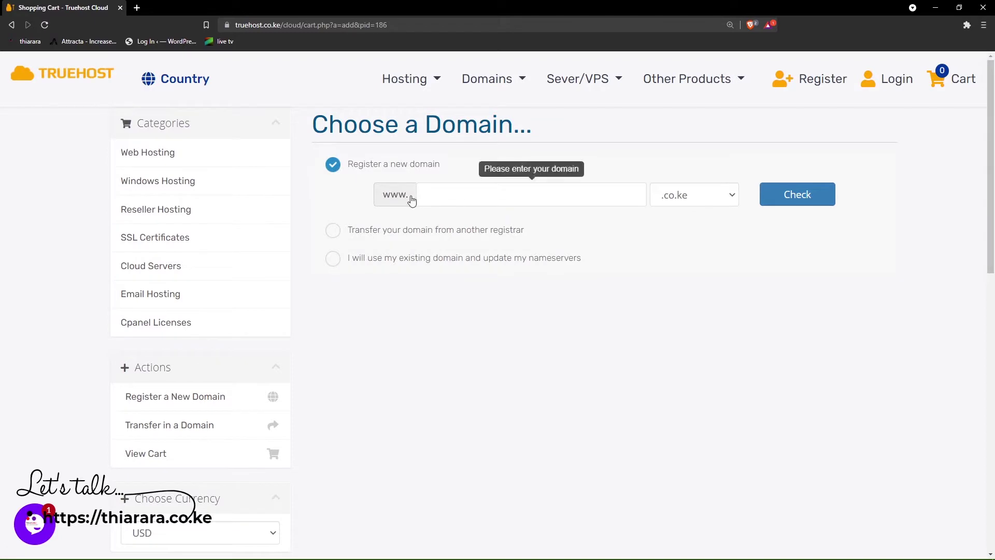
left_click(439, 195)
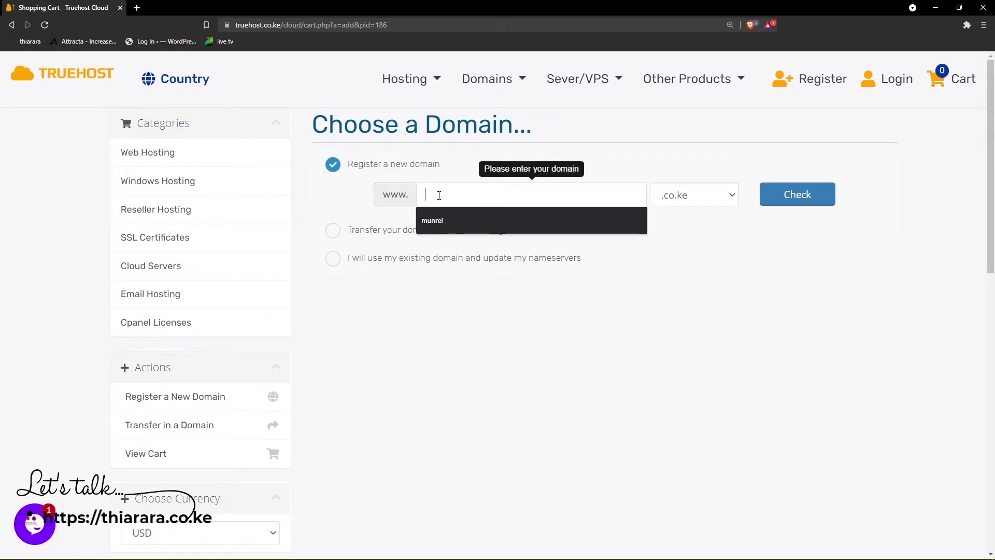
type("thi")
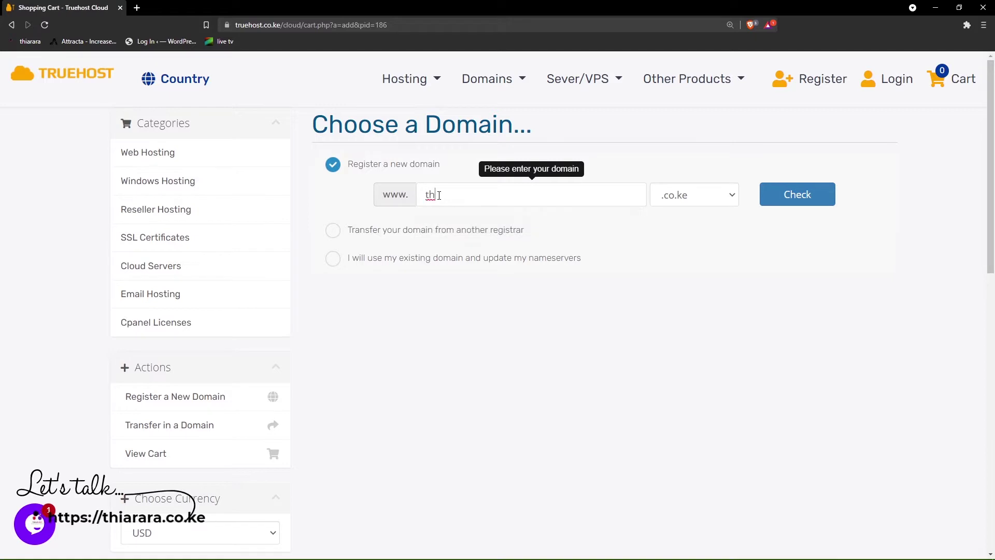
type("arara")
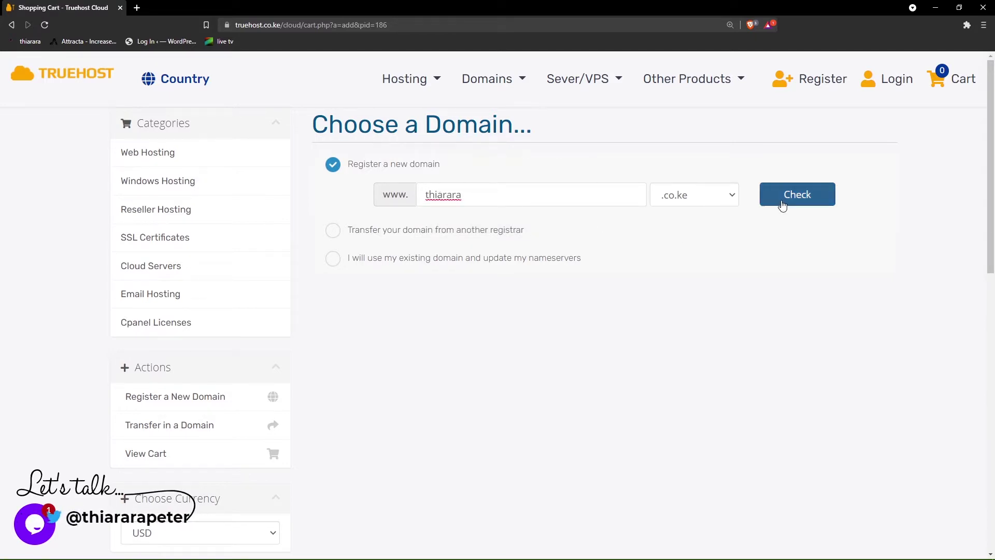
left_click(707, 197)
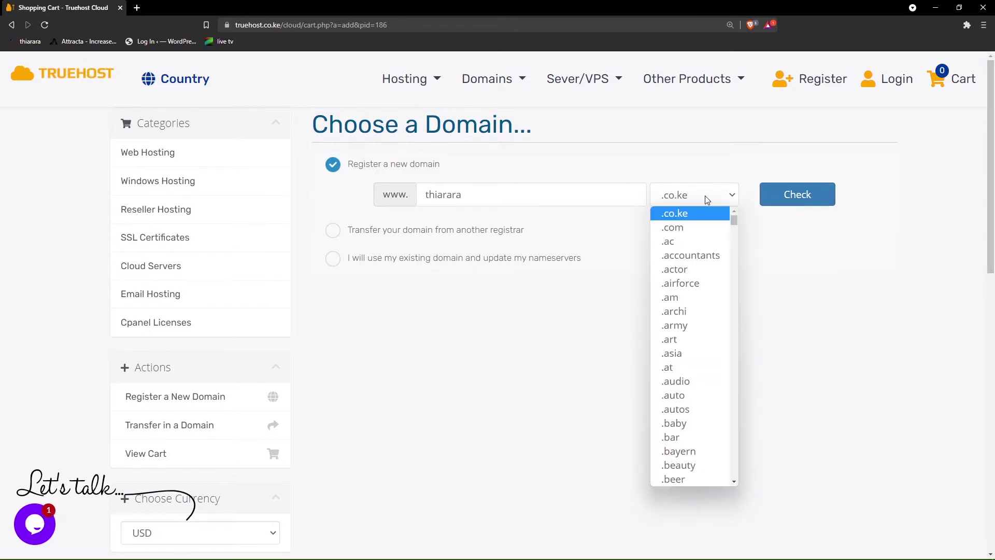
left_click(708, 201)
left_click(786, 198)
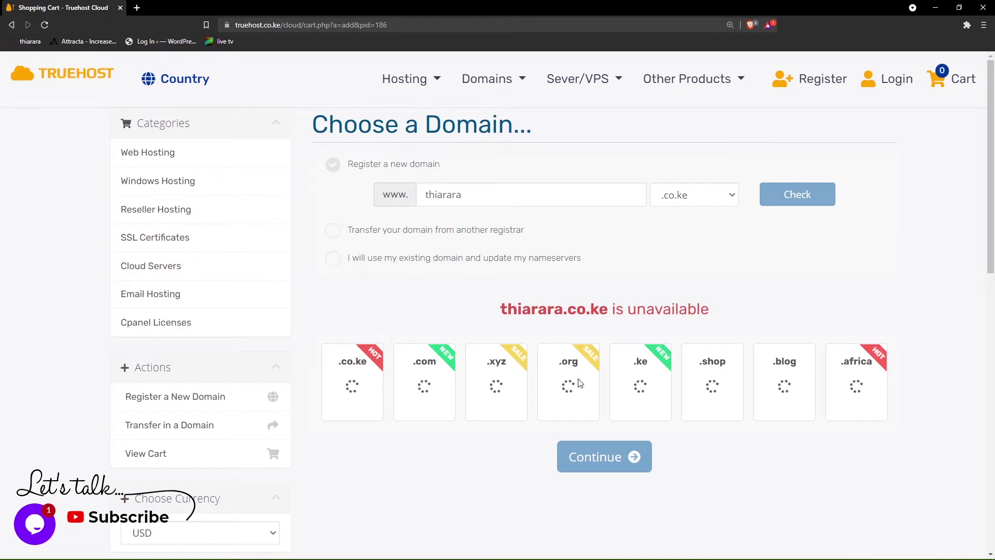
left_click_drag(500, 309, 607, 312)
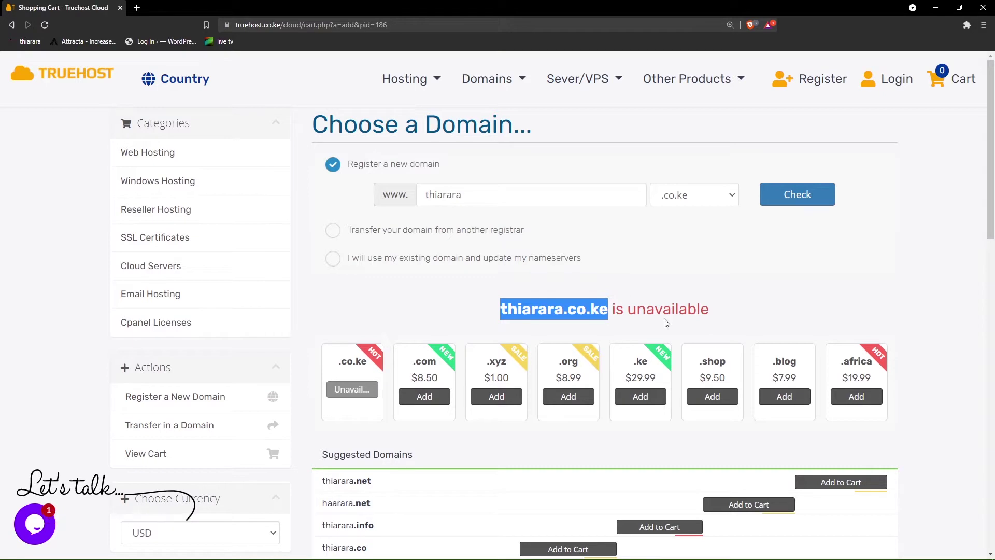
- Add thiarara.com to the cart and continue past domain selection
scroll(597, 319, "down", 1)
scroll(464, 316, "down", 2)
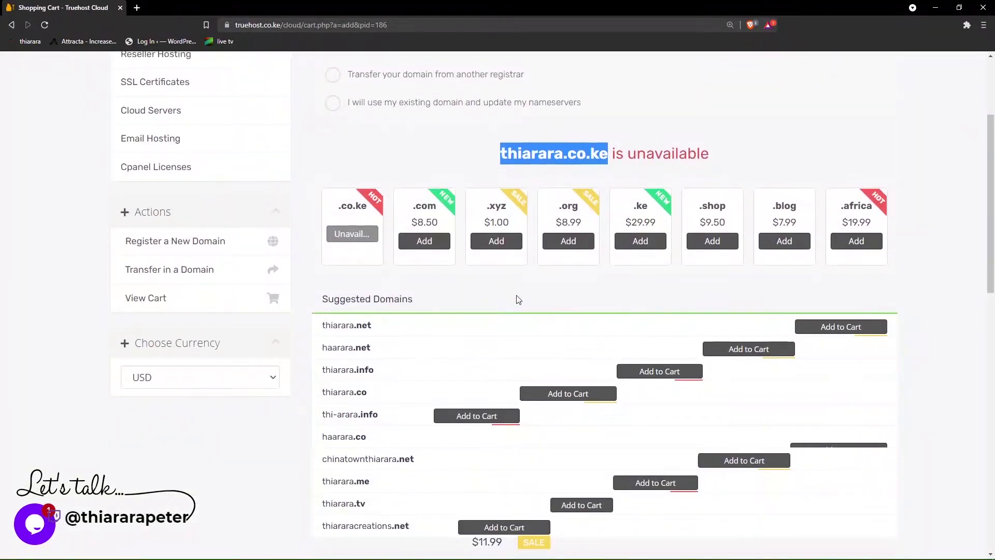
scroll(402, 359, "down", 1)
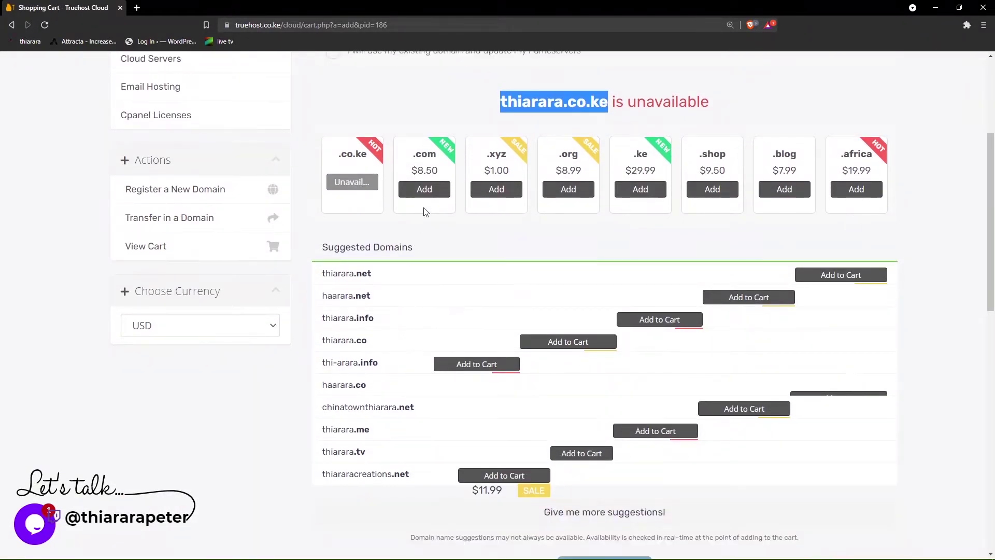
scroll(425, 215, "up", 1)
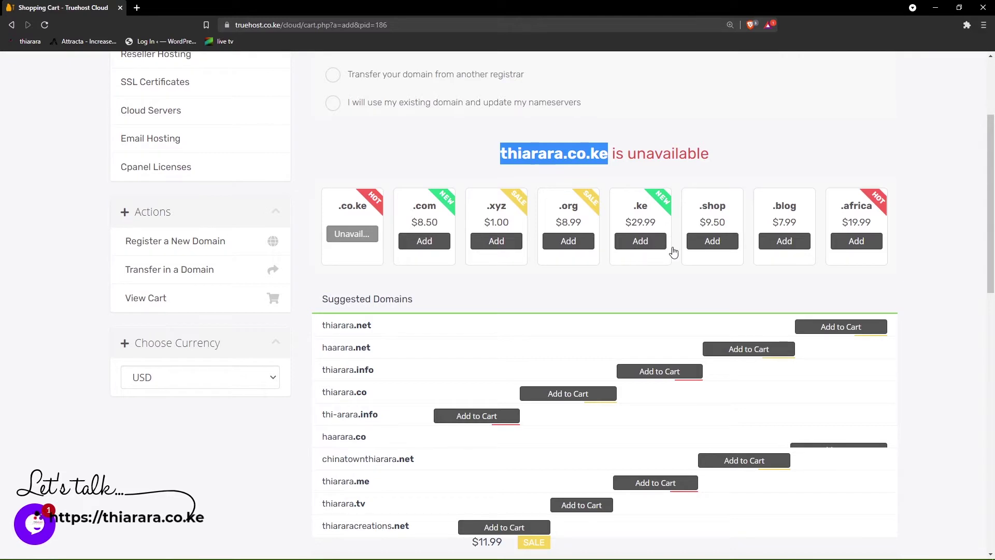
scroll(662, 174, "up", 2)
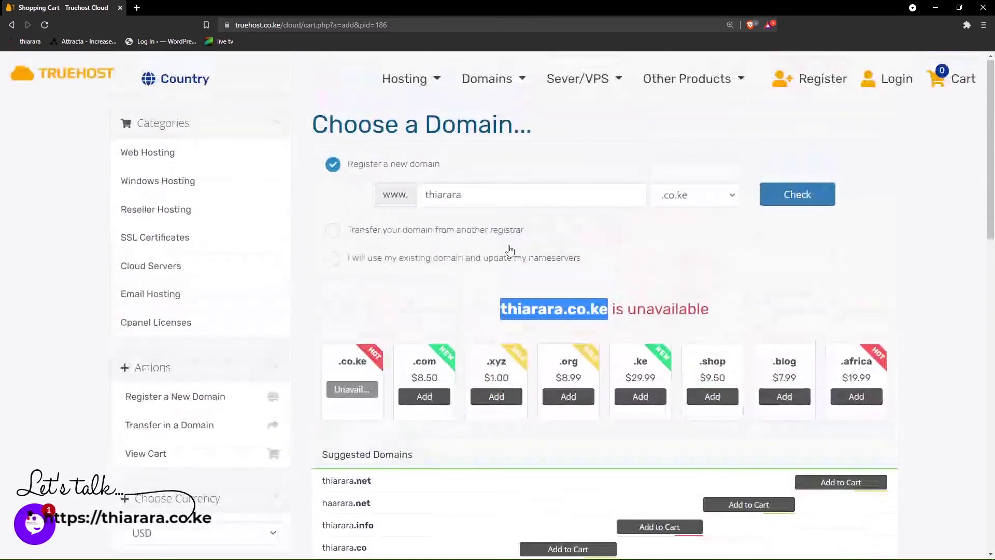
scroll(433, 301, "down", 1)
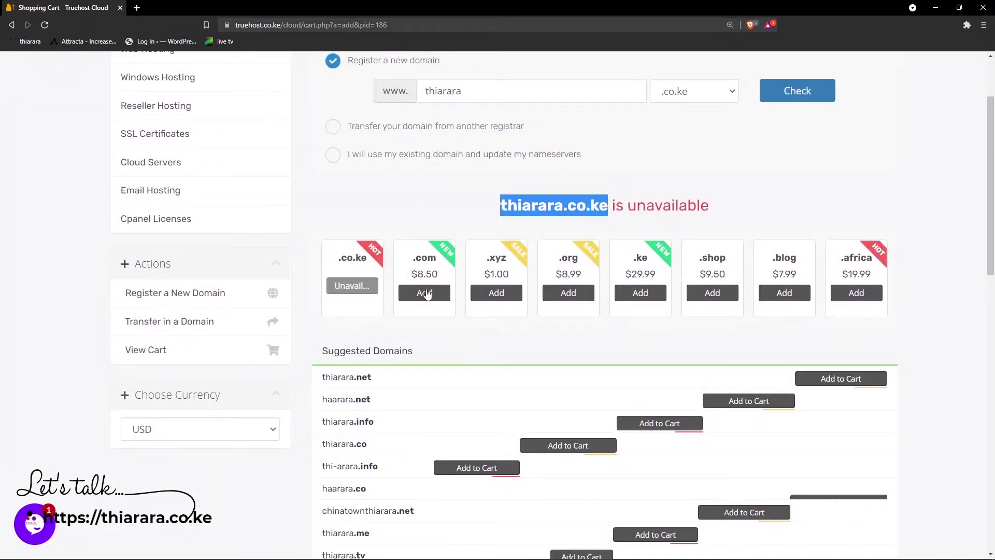
left_click(426, 293)
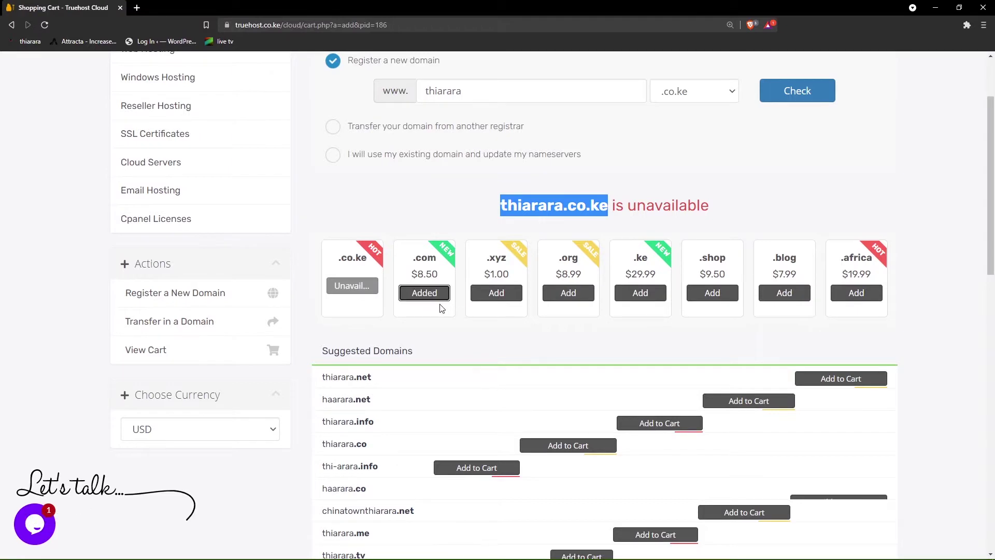
scroll(662, 280, "up", 2)
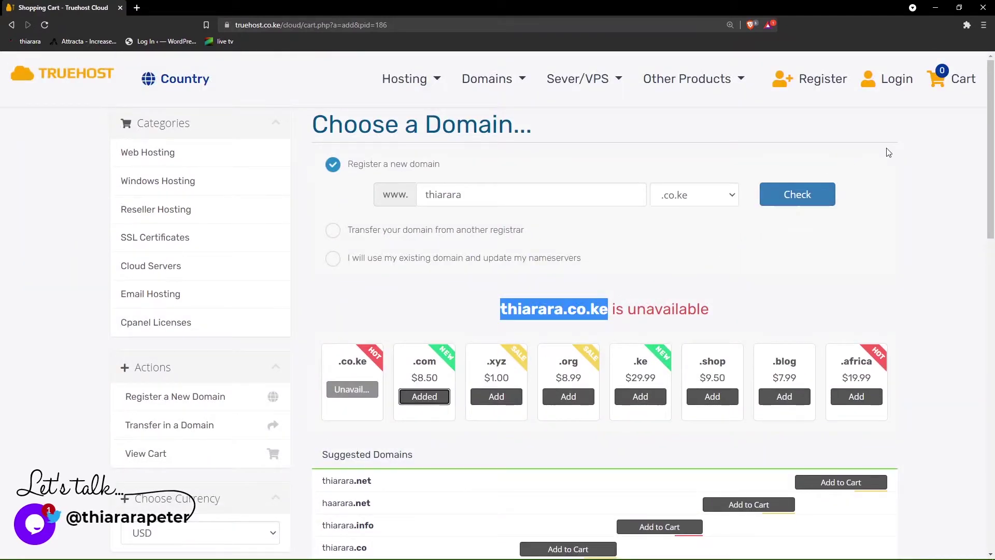
scroll(534, 301, "down", 5)
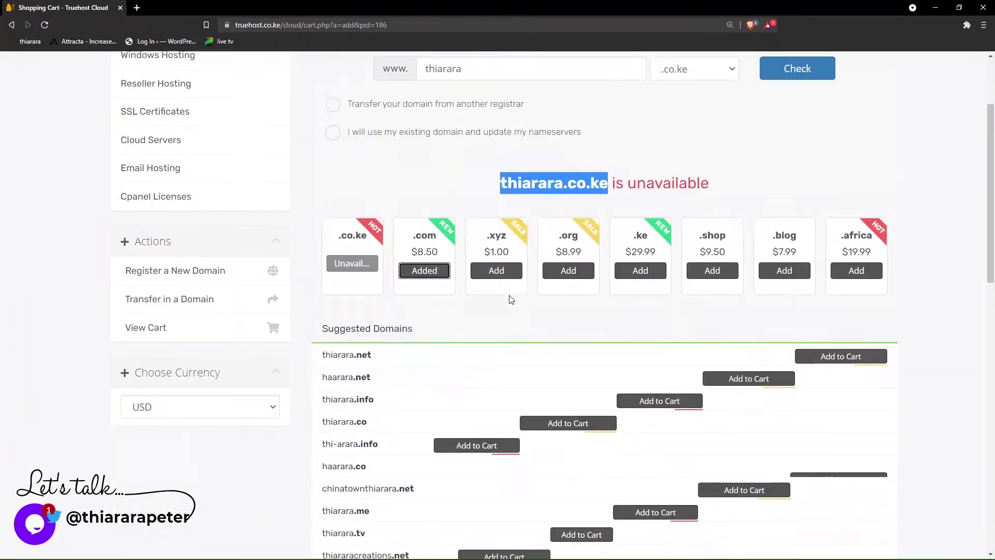
scroll(543, 310, "down", 3)
left_click(584, 319)
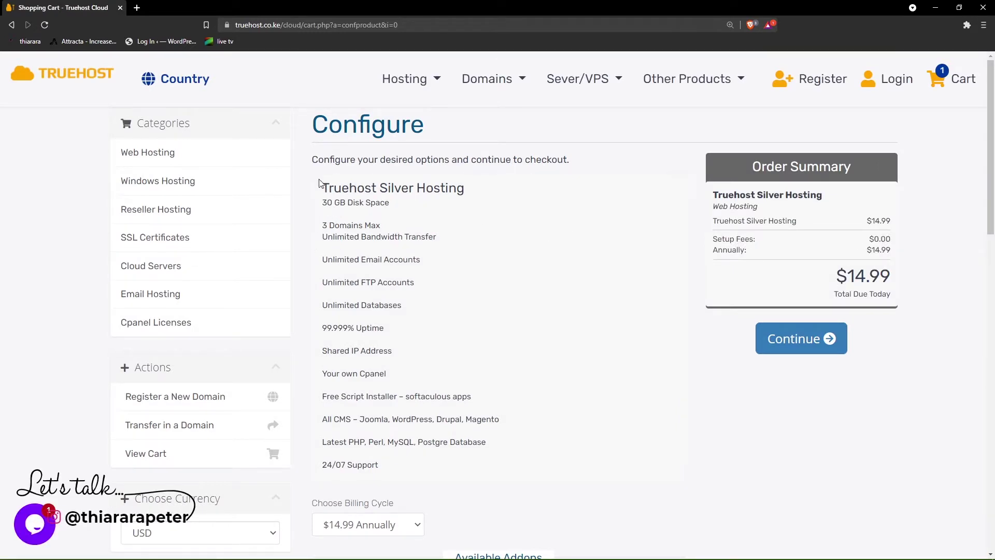
- Review the Silver Hosting feature list, including 30 GB disk space
left_click_drag(348, 233, 479, 370)
left_click(353, 215)
left_click_drag(346, 207, 390, 204)
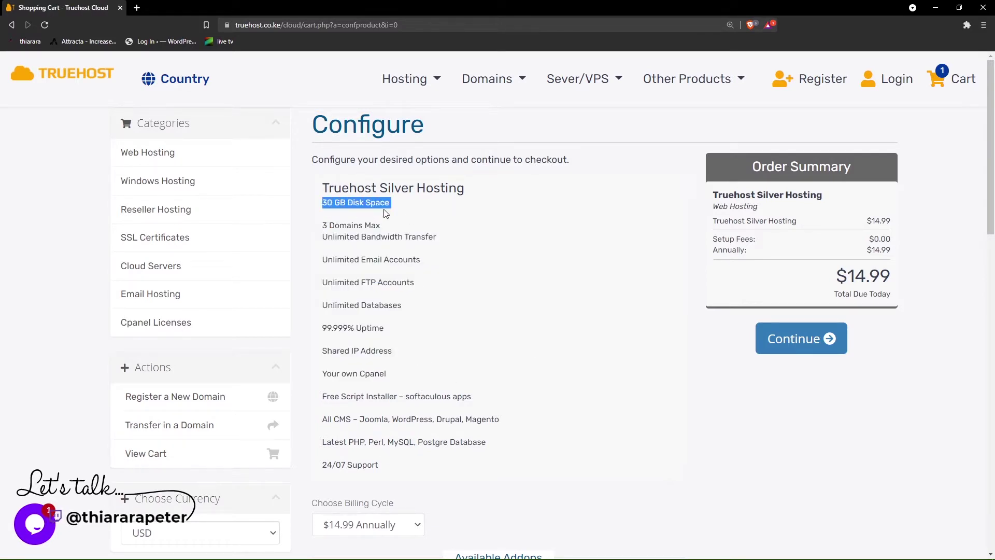
left_click_drag(325, 225, 403, 246)
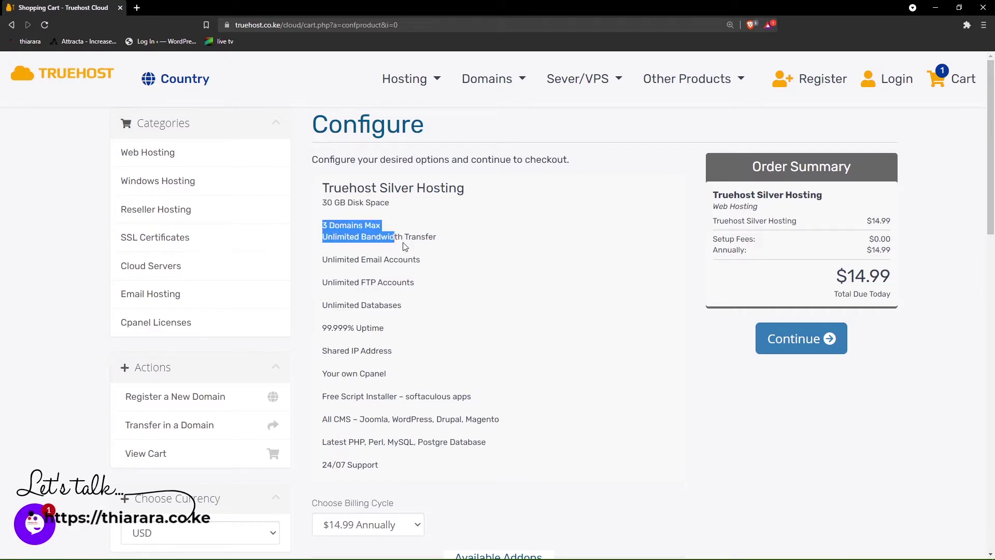
- Add the Premium SSL Certificate add-on, bringing the total to $19.99, and continue
scroll(398, 269, "down", 1)
scroll(397, 268, "down", 6)
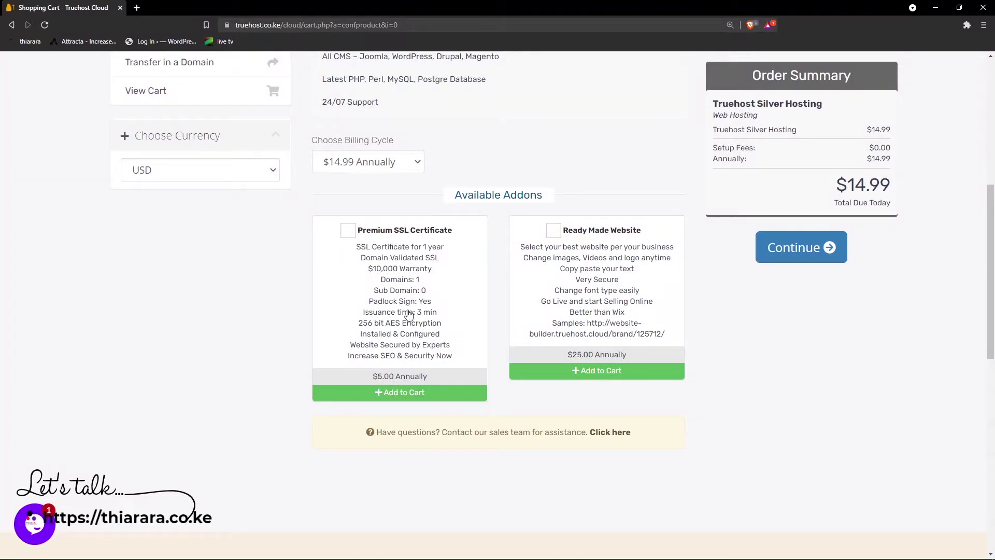
left_click(349, 231)
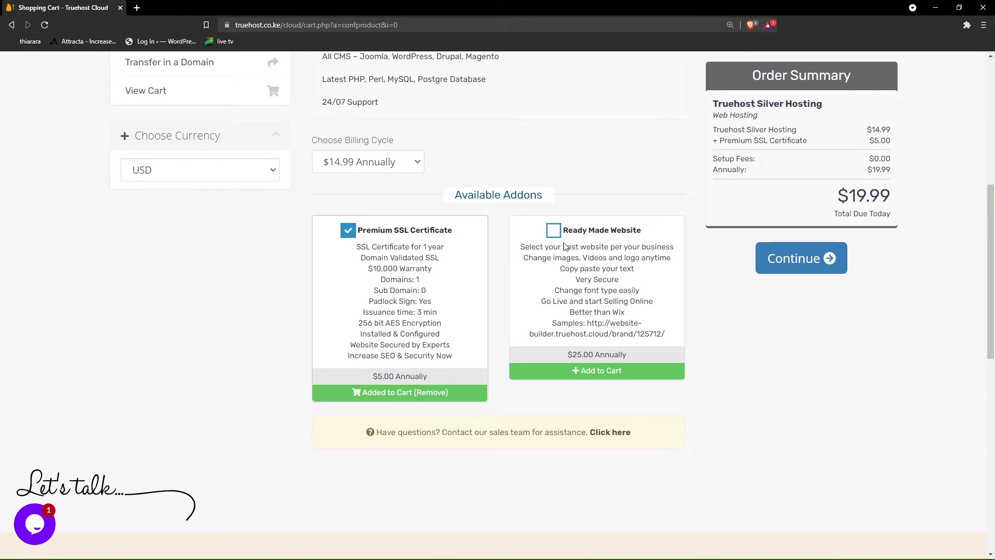
left_click(798, 266)
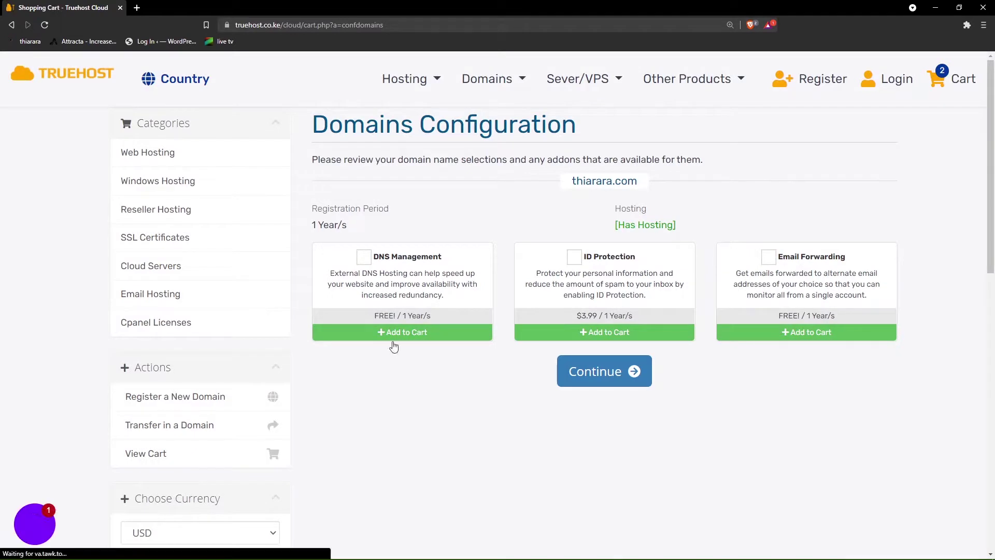
- Add DNS Management, ID Protection ($3.99/year) and Email Forwarding for thiarara.com
left_click(365, 258)
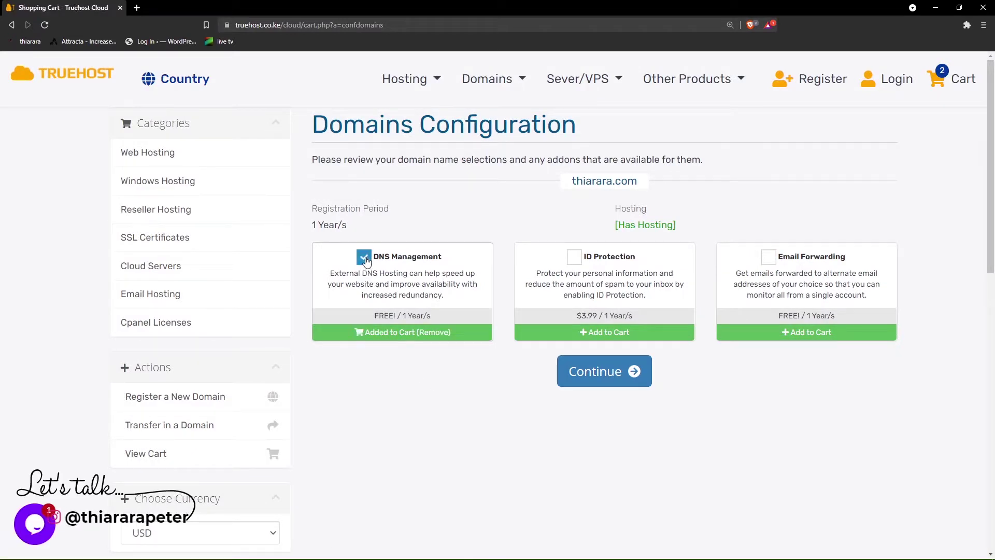
left_click(574, 259)
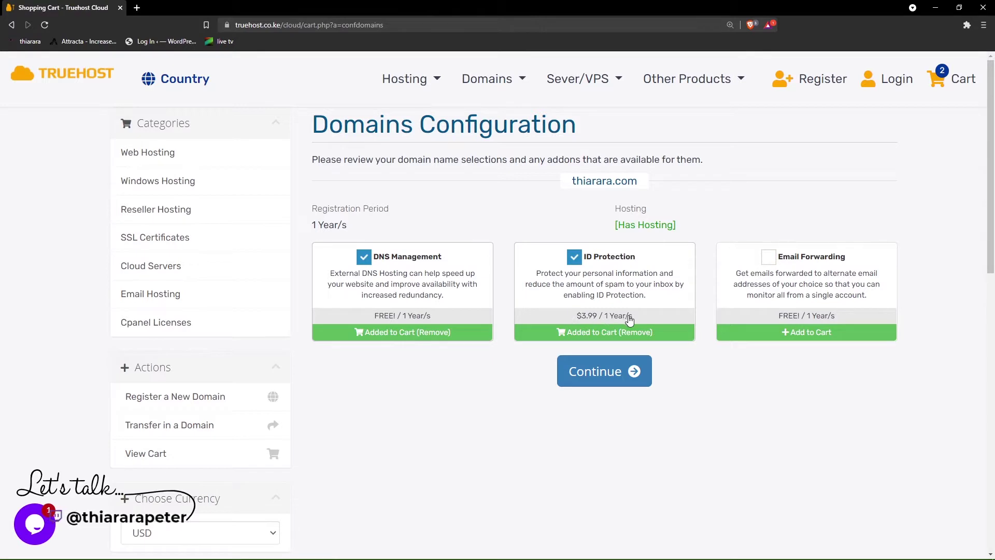
left_click(768, 262)
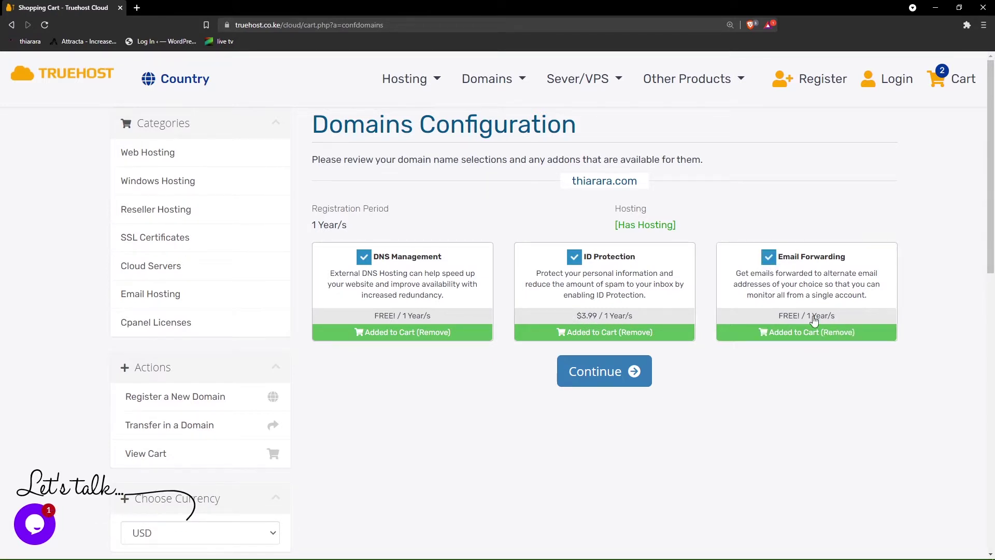
- Open the cart and check the $32.48 total due today
left_click(610, 382)
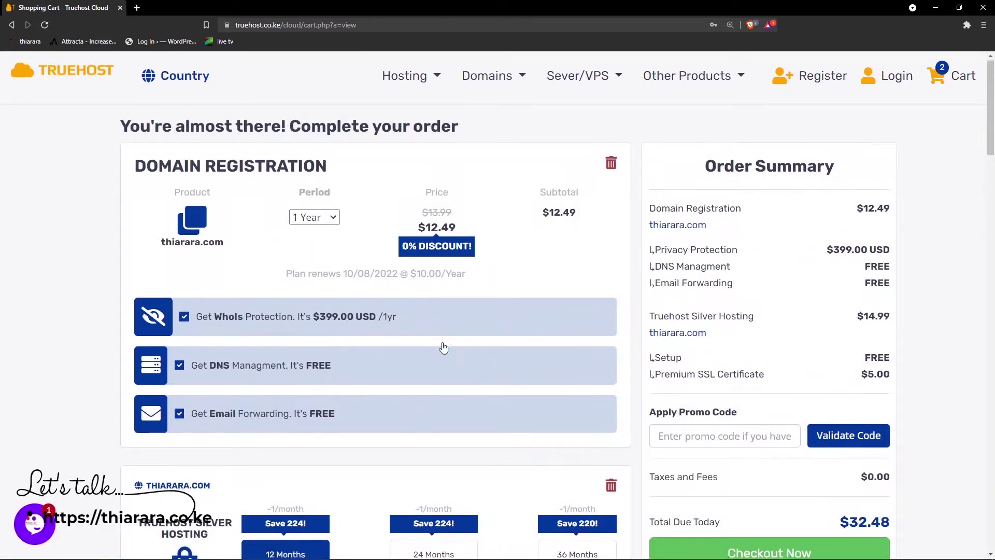
scroll(382, 313, "down", 6)
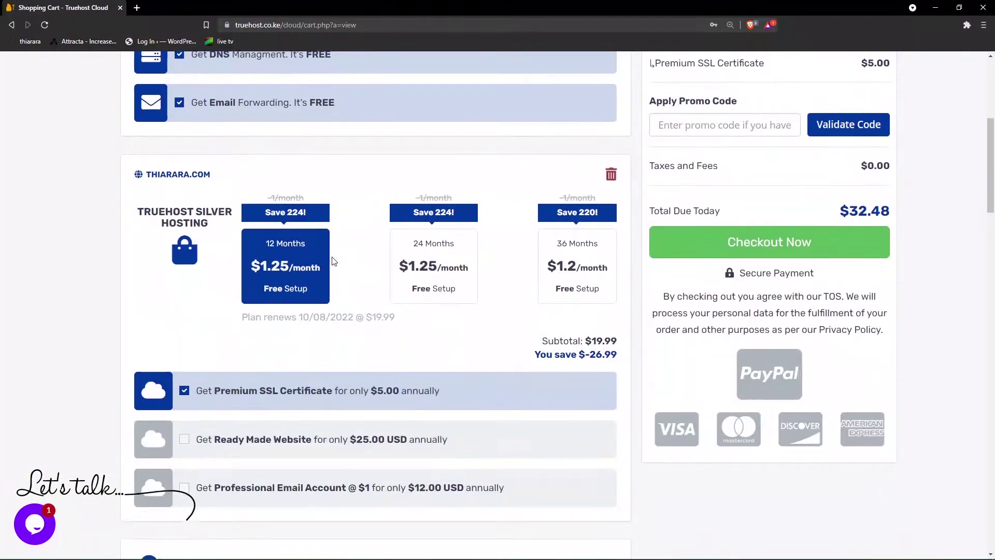
scroll(318, 356, "down", 1)
scroll(776, 385, "up", 3)
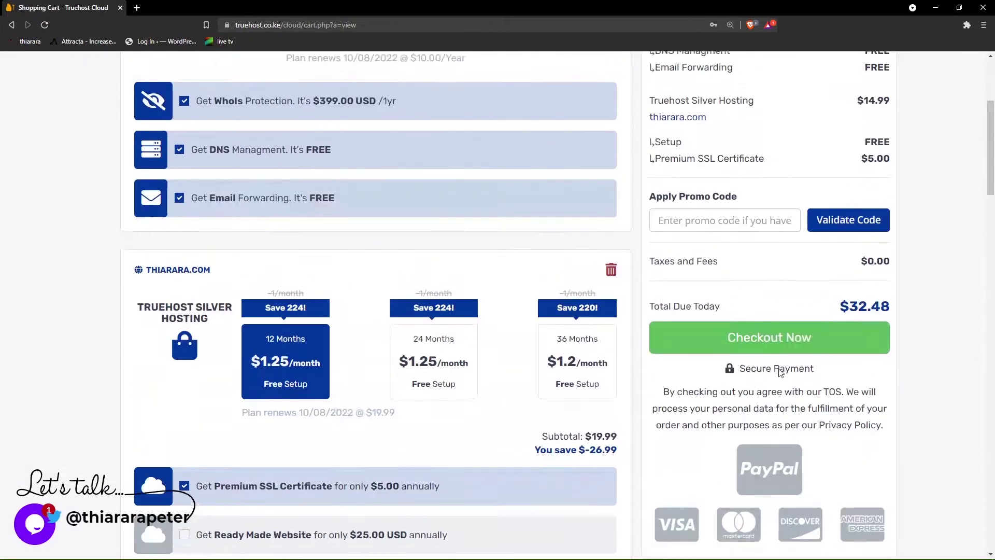
left_click_drag(836, 317, 888, 313)
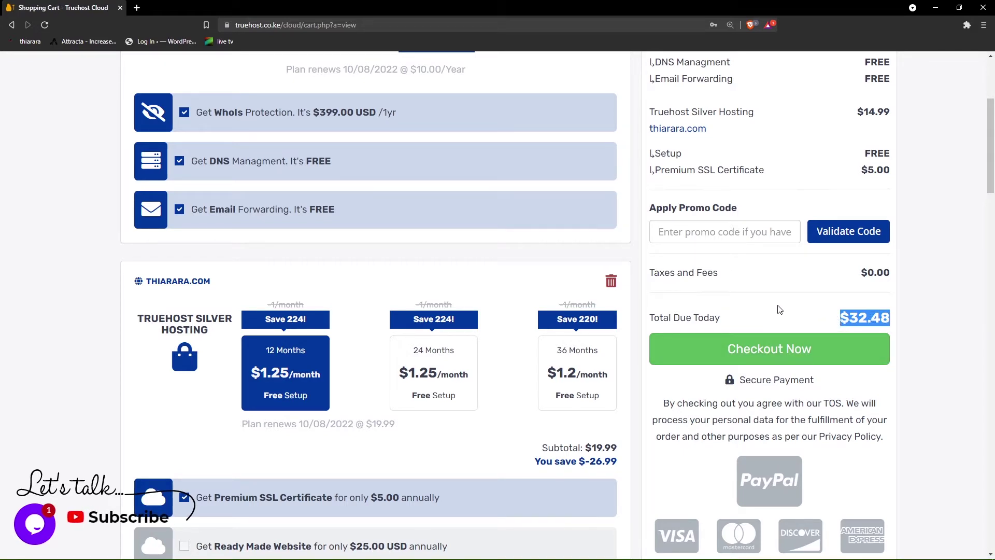
scroll(711, 296, "up", 2)
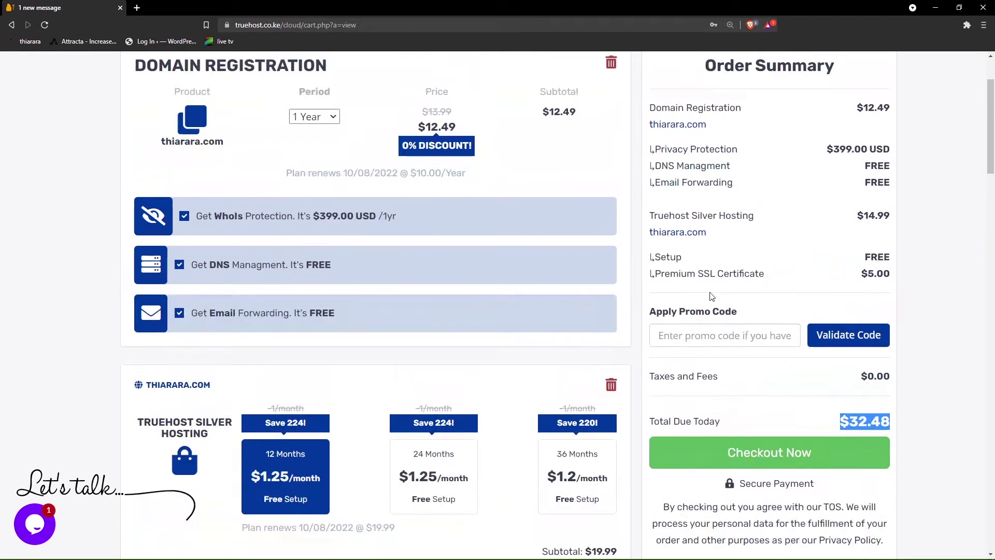
- Review the summary lines: thiarara.com $12.49, Silver Hosting $14.99, Premium SSL $5.00
left_click(691, 337)
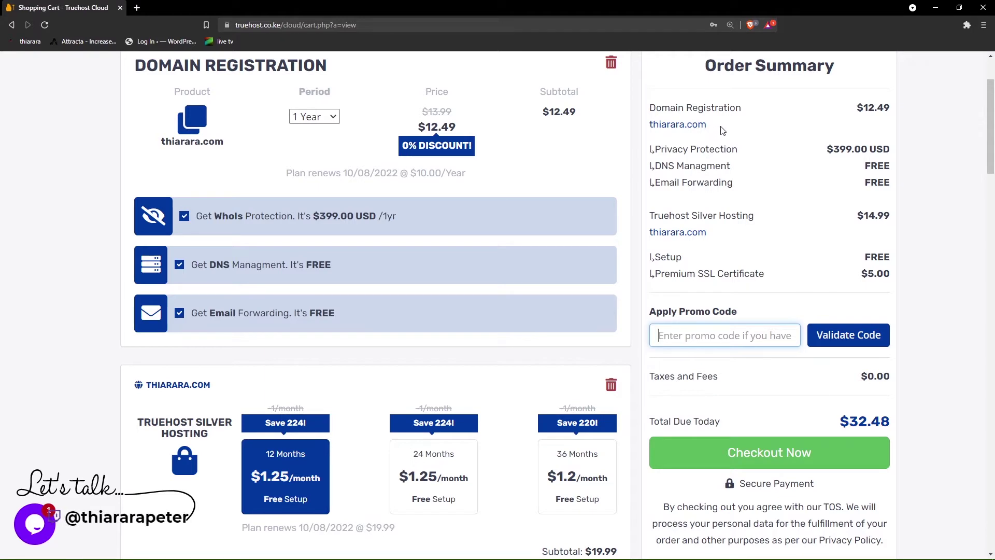
left_click_drag(712, 126, 657, 125)
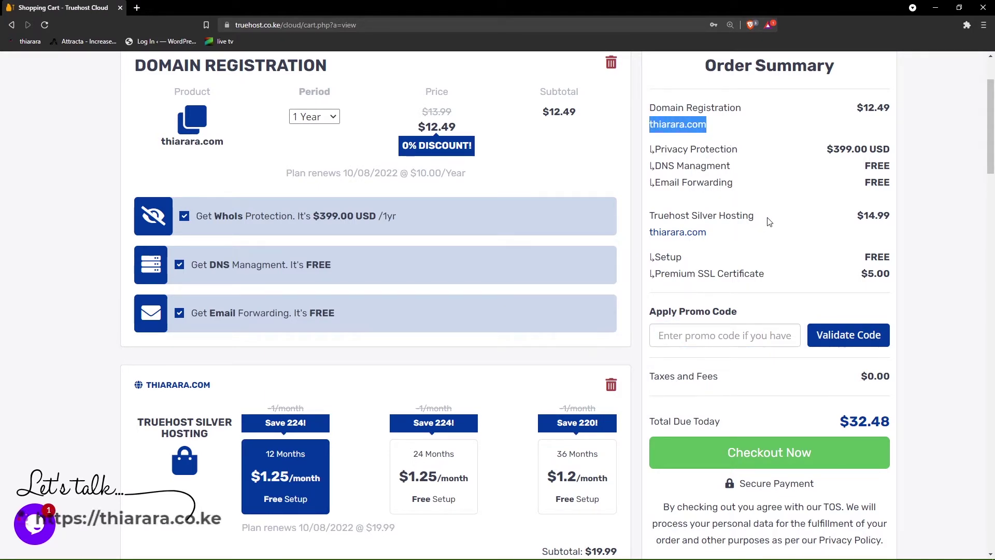
left_click_drag(754, 216, 664, 214)
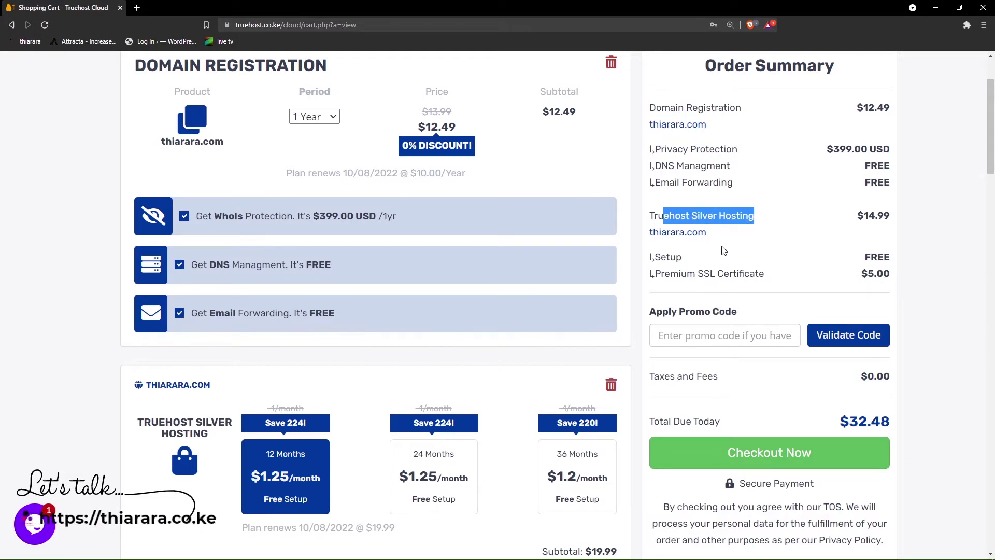
scroll(727, 250, "down", 1)
left_click(697, 211)
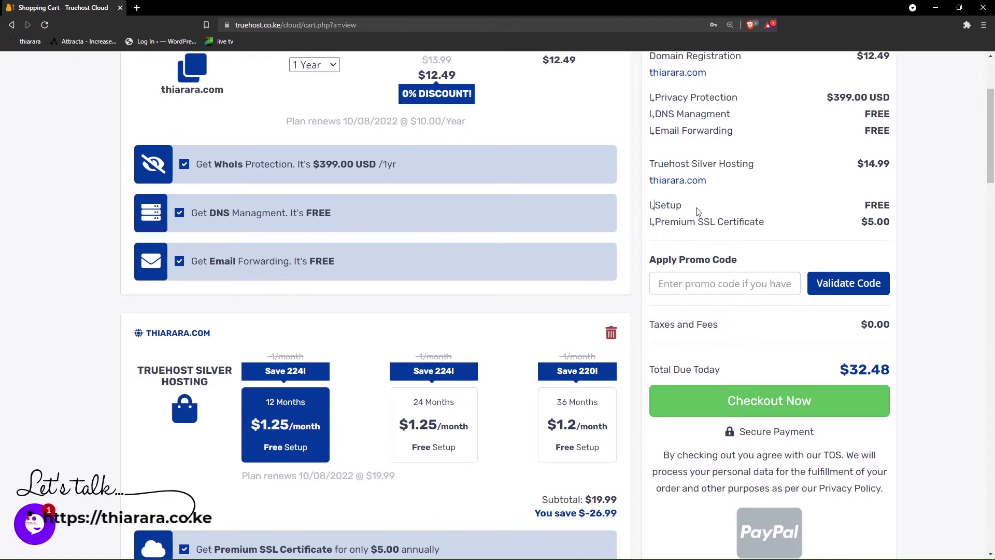
double_click(693, 223)
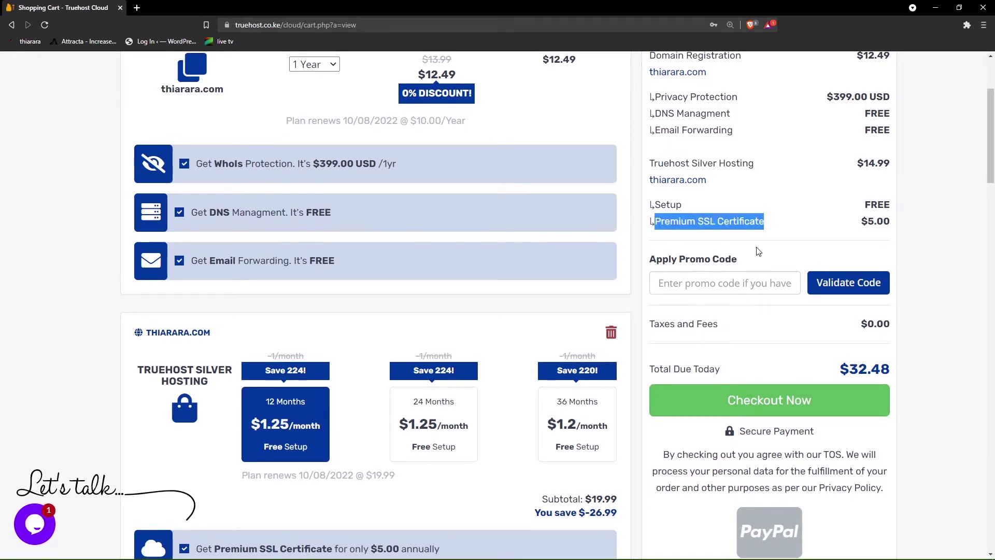
scroll(757, 247, "down", 3)
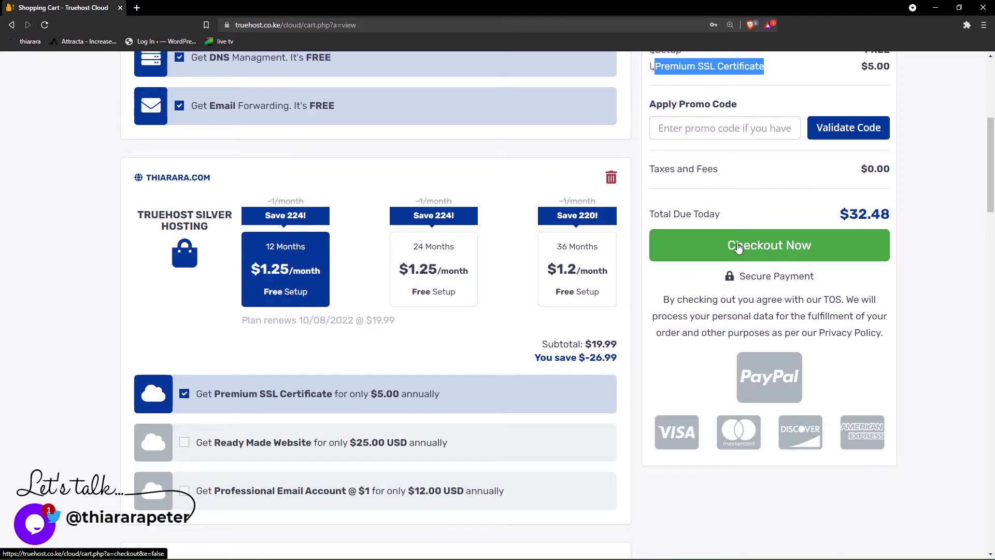
- Move from the cart to the checkout page for the $32.48 order
left_click(740, 246)
scroll(692, 263, "down", 1)
scroll(694, 264, "down", 1)
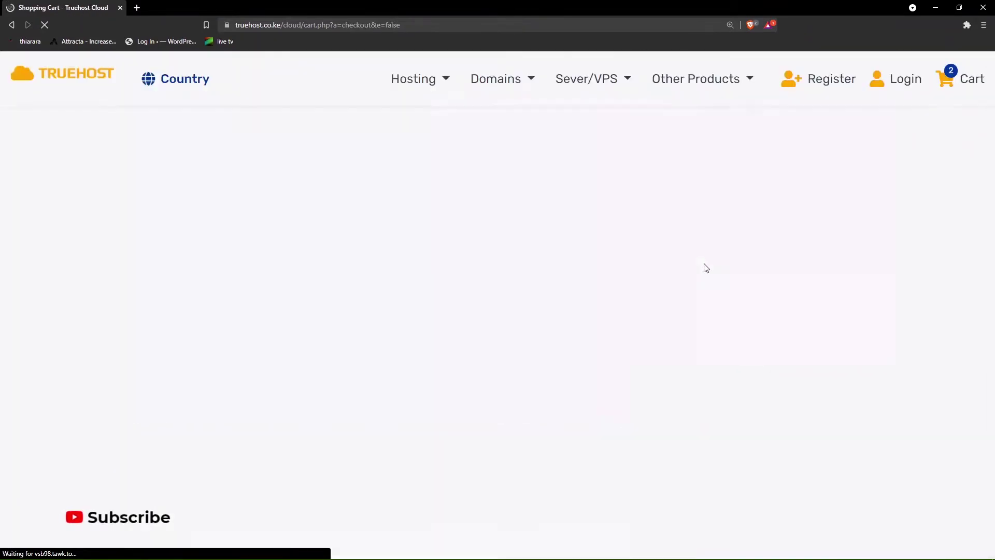
scroll(570, 268, "down", 2)
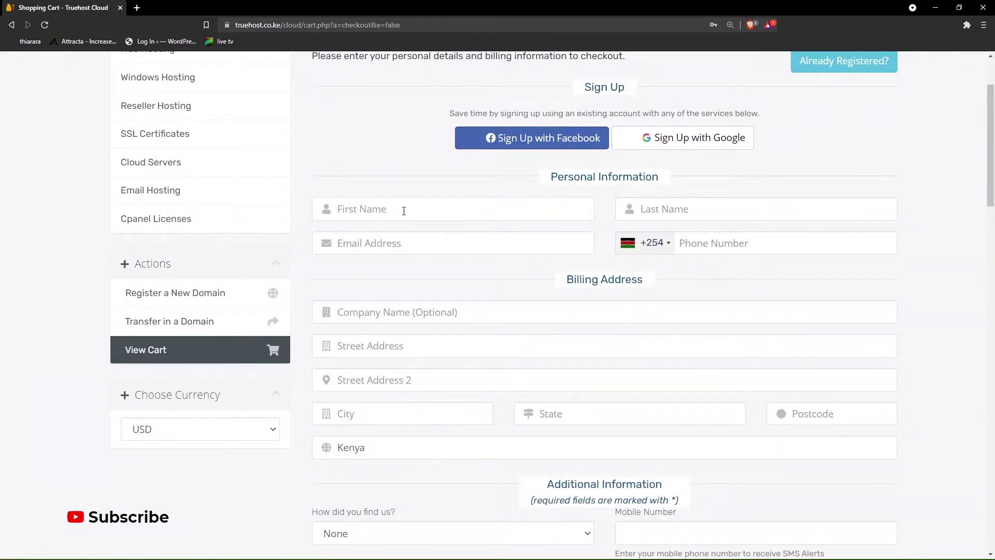
scroll(449, 222, "down", 1)
scroll(461, 222, "down", 9)
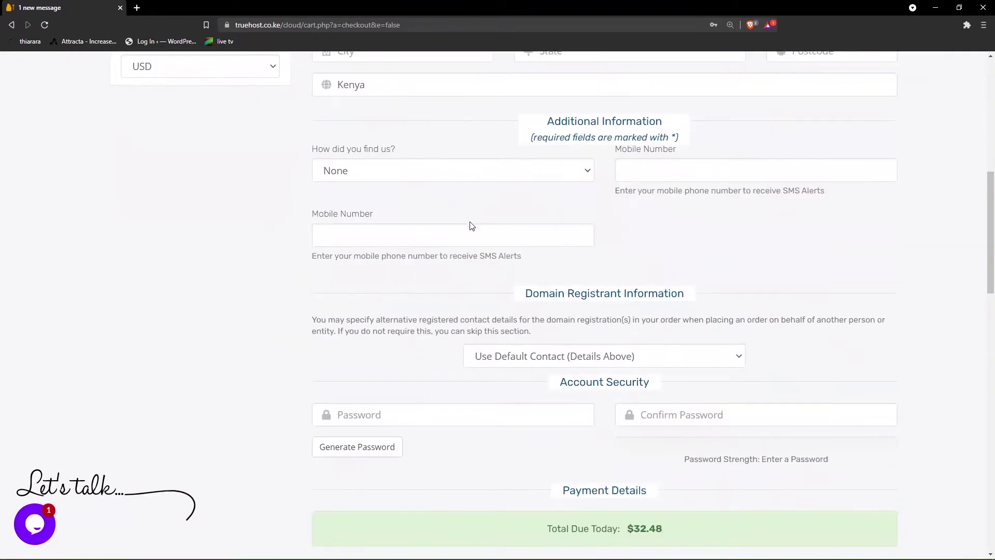
scroll(526, 243, "down", 2)
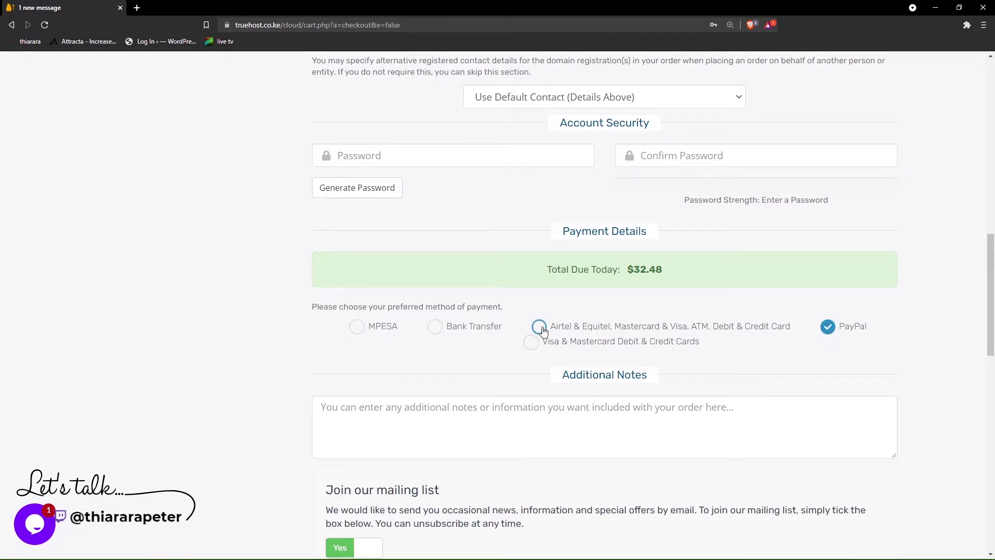
- Choose MPESA as payment, accept the Terms of Service and submit the order
left_click(462, 335)
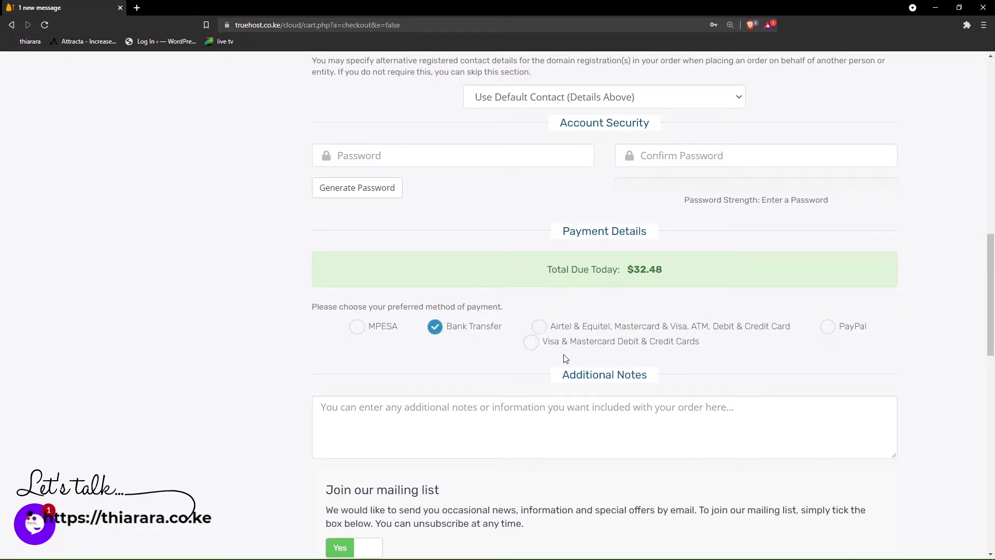
scroll(606, 320, "down", 2)
scroll(606, 319, "down", 2)
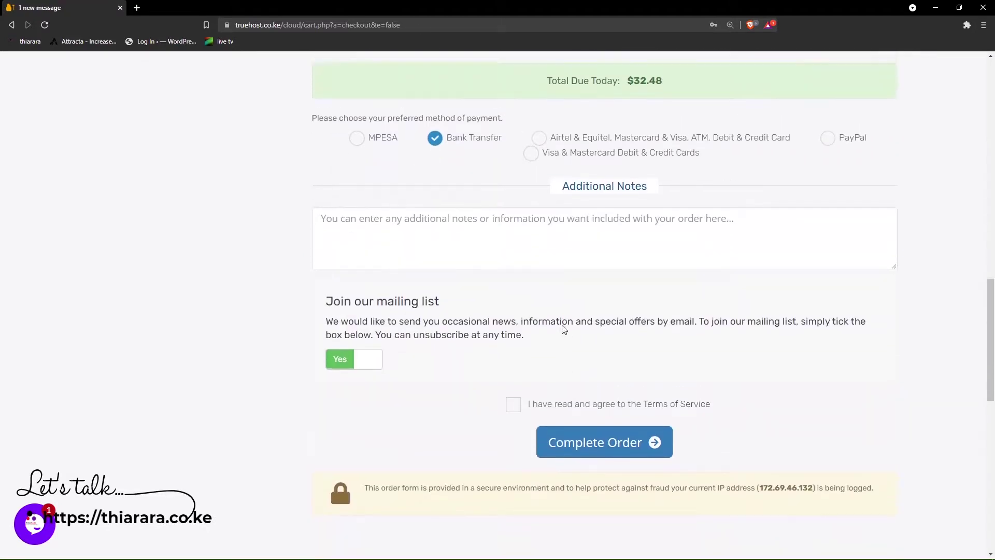
left_click(513, 387)
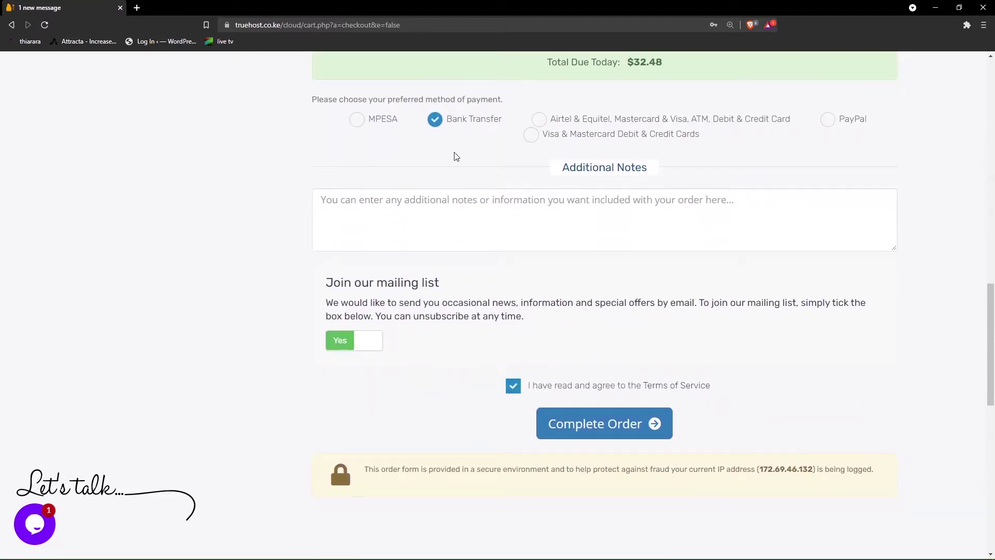
left_click(391, 130)
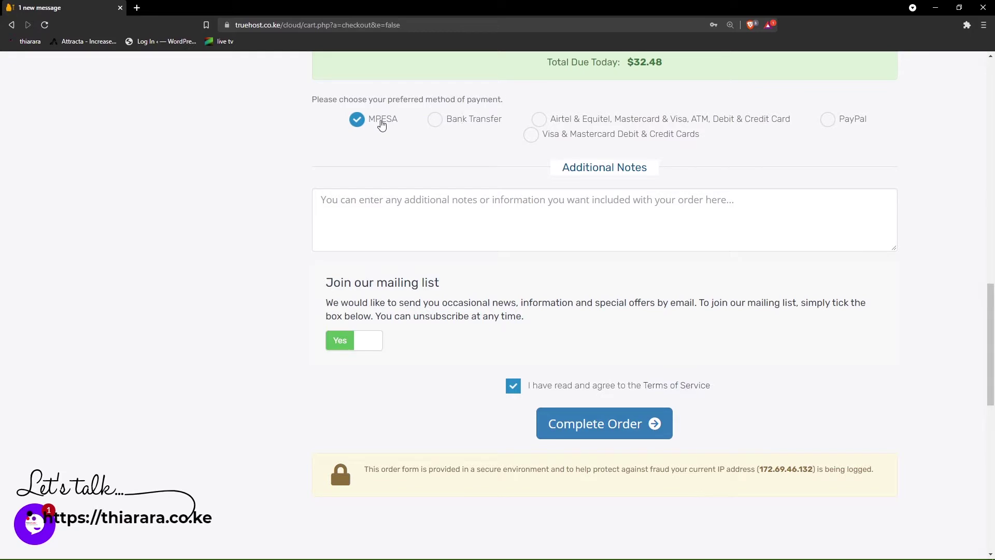
left_click(606, 425)
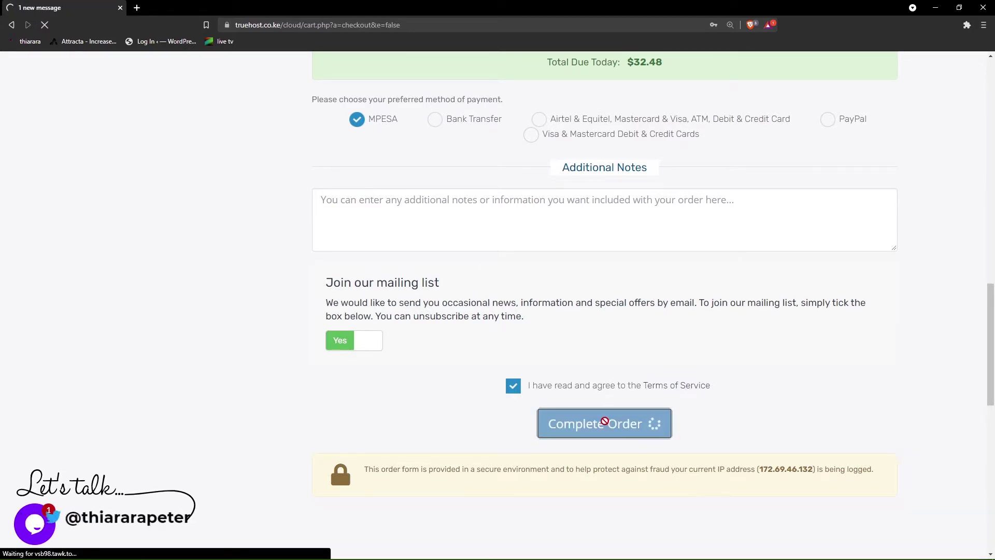
- Go to the missing first name, last name and e-mail fields flagged by the errors
scroll(457, 252, "down", 5)
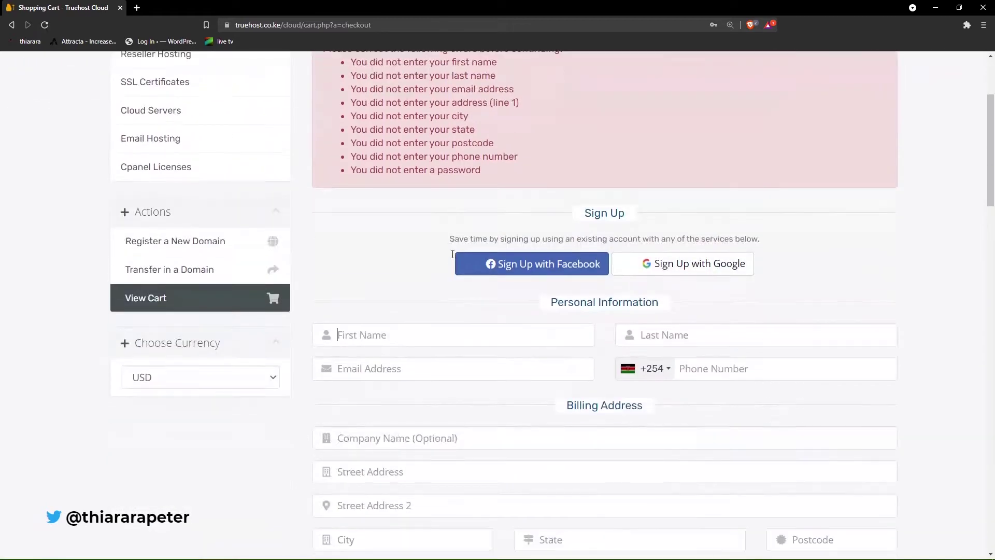
left_click(415, 231)
left_click(666, 231)
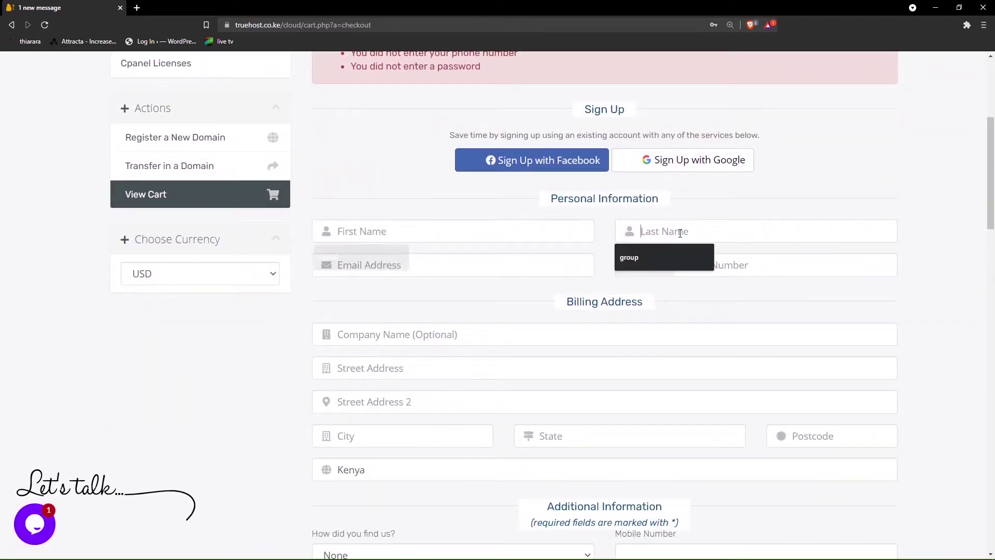
left_click(495, 276)
scroll(625, 324, "down", 15)
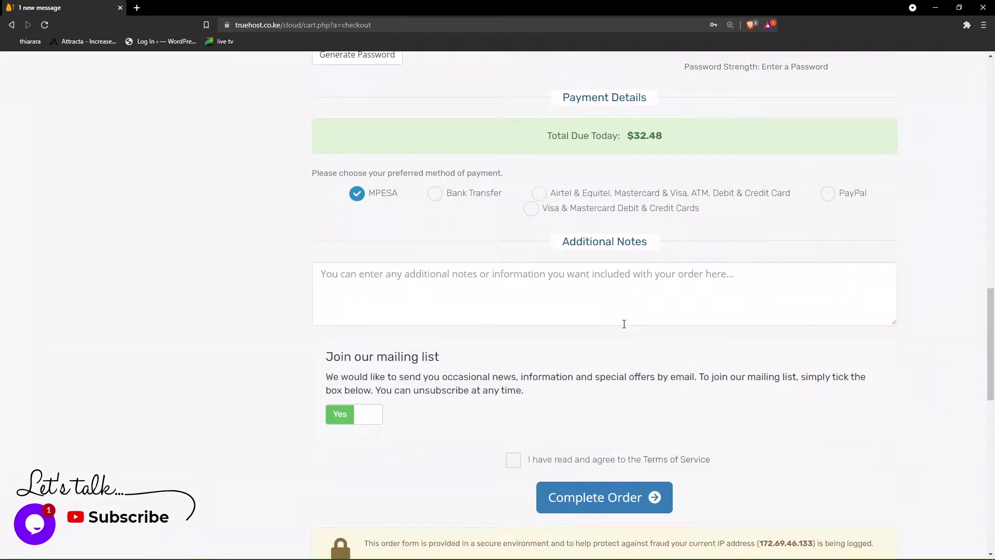
- Autofill the first name, last name, e-mail and phone fields from saved browser details
scroll(596, 334, "down", 2)
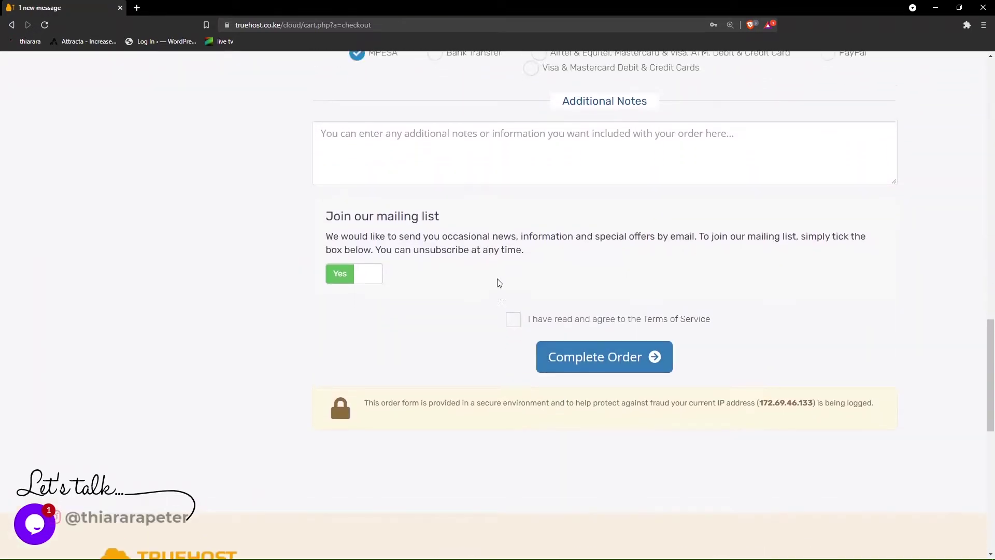
scroll(498, 282, "up", 4)
scroll(531, 187, "up", 15)
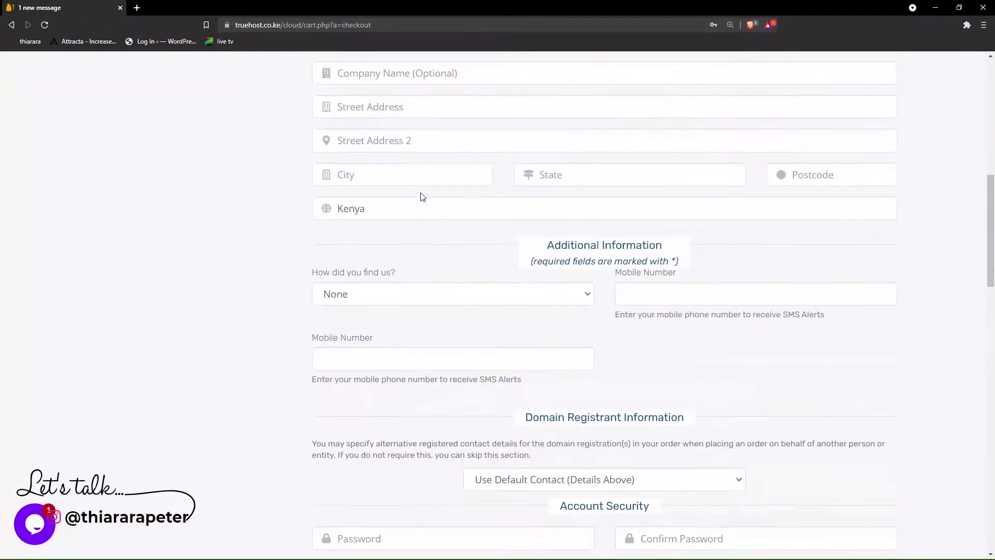
left_click(379, 289)
left_click(363, 309)
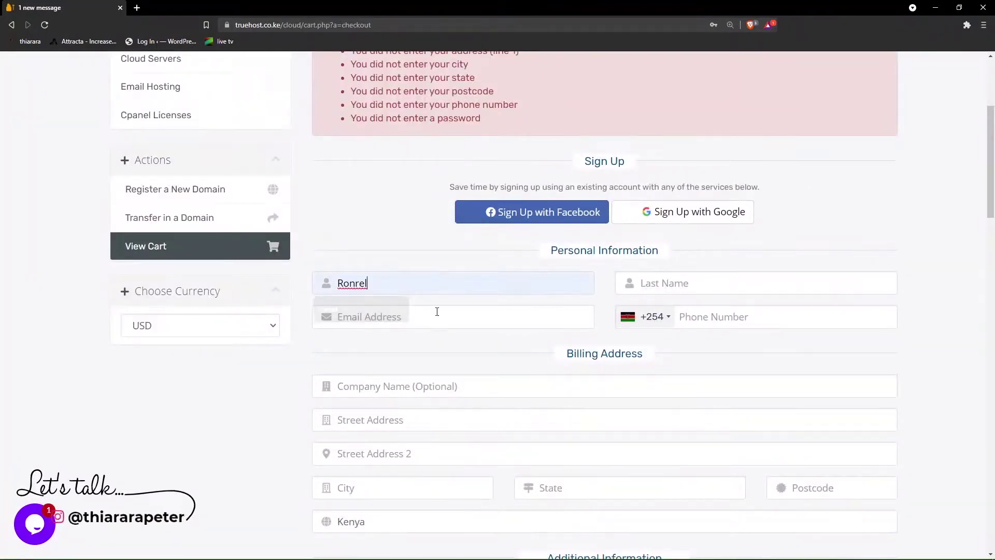
left_click(664, 284)
left_click(656, 309)
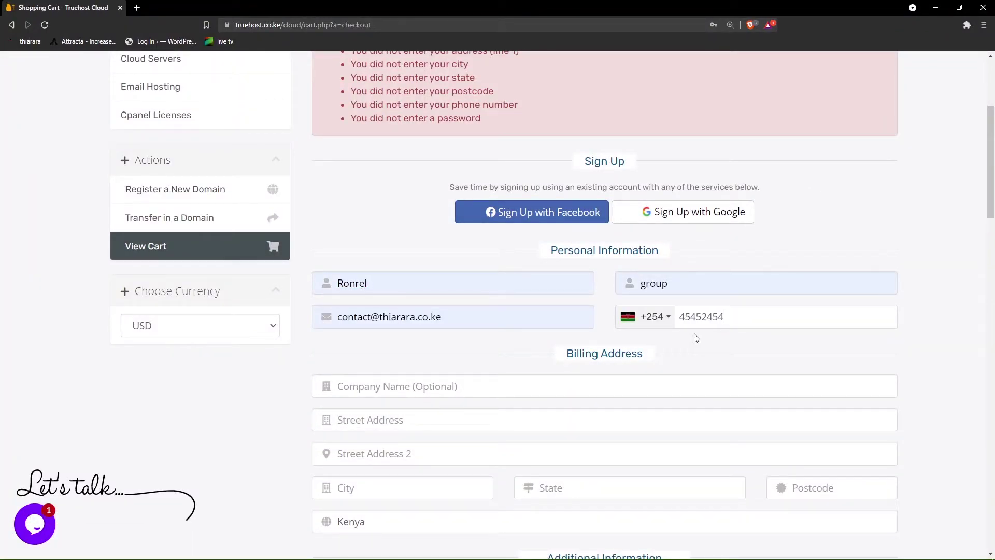
- Autofill the billing address, city and postcode from the saved address suggestion
scroll(471, 409, "down", 3)
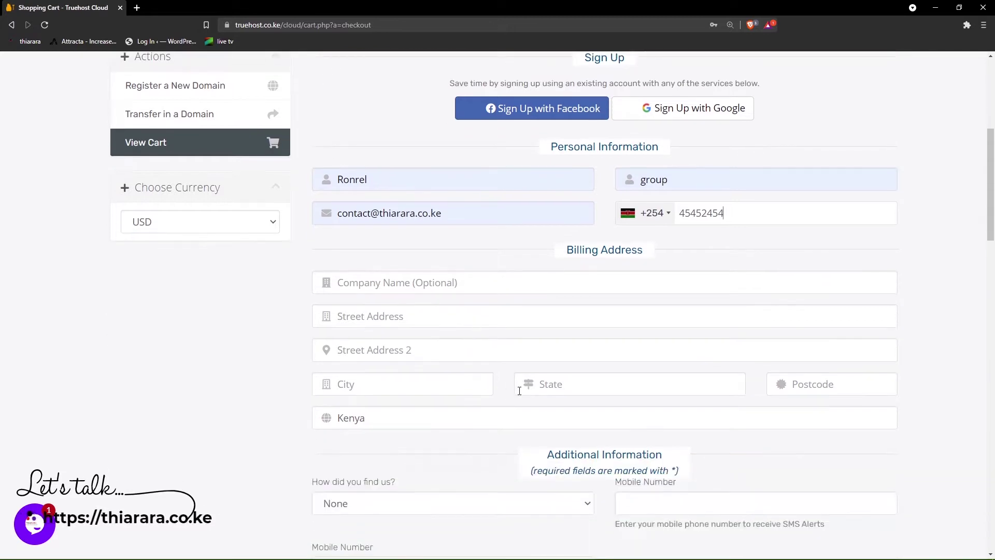
left_click(419, 338)
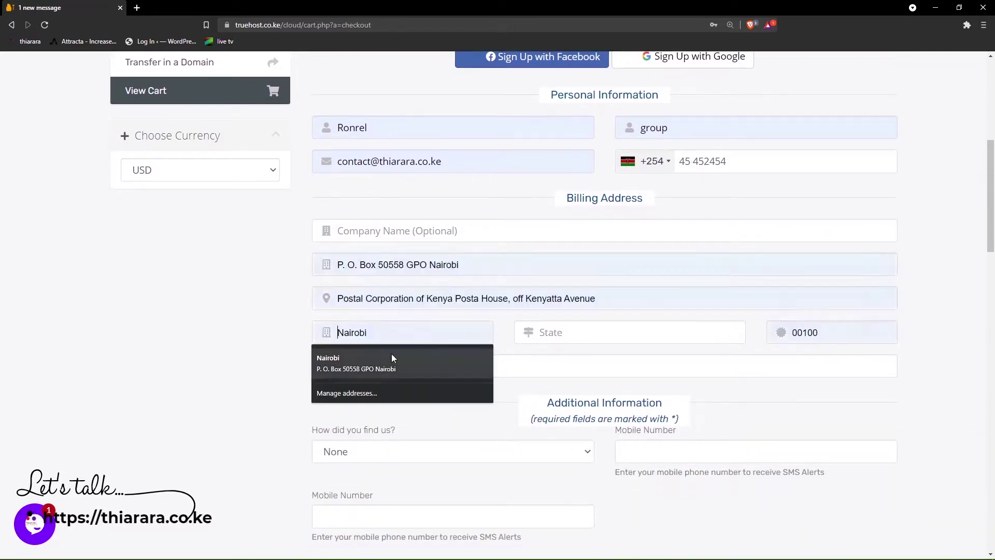
left_click(362, 365)
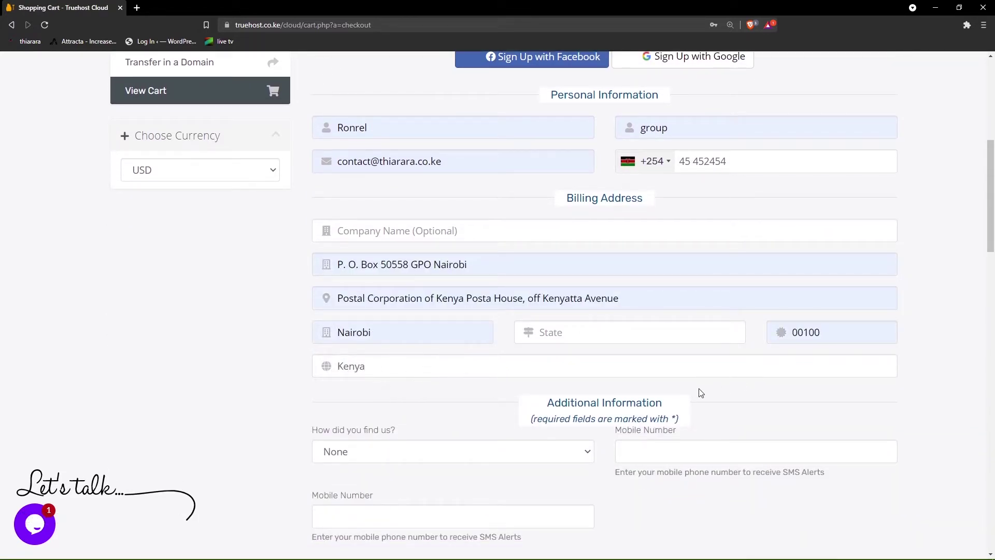
scroll(701, 393, "down", 2)
scroll(449, 350, "down", 3)
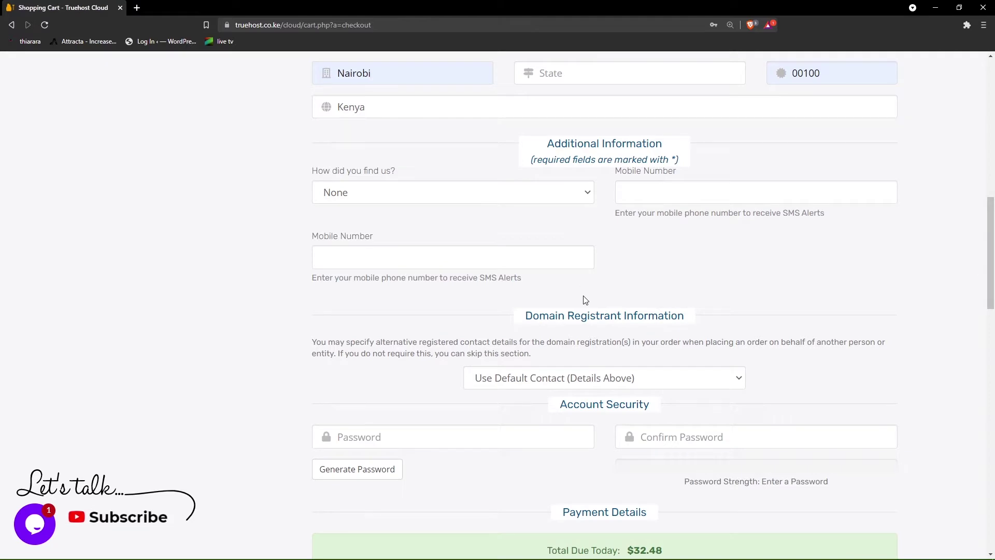
- Fill both password fields with a generated 100% Strong password and accept the Terms of Service
scroll(584, 297, "down", 2)
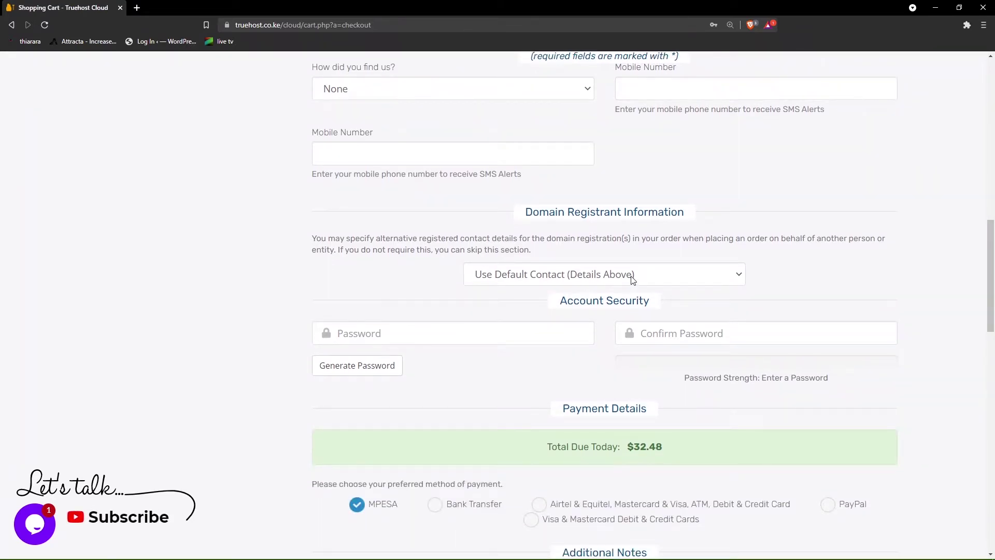
left_click(431, 332)
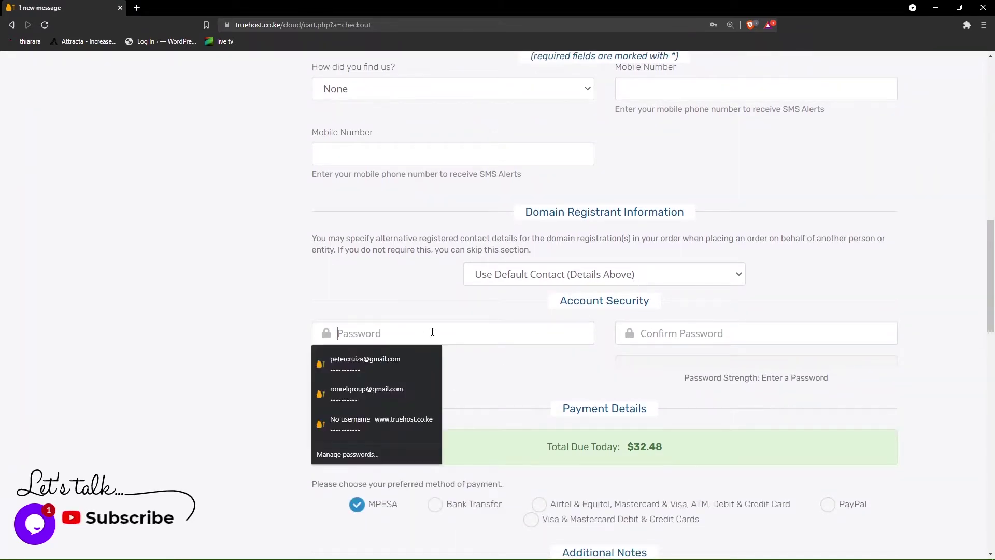
left_click(378, 358)
left_click(663, 343)
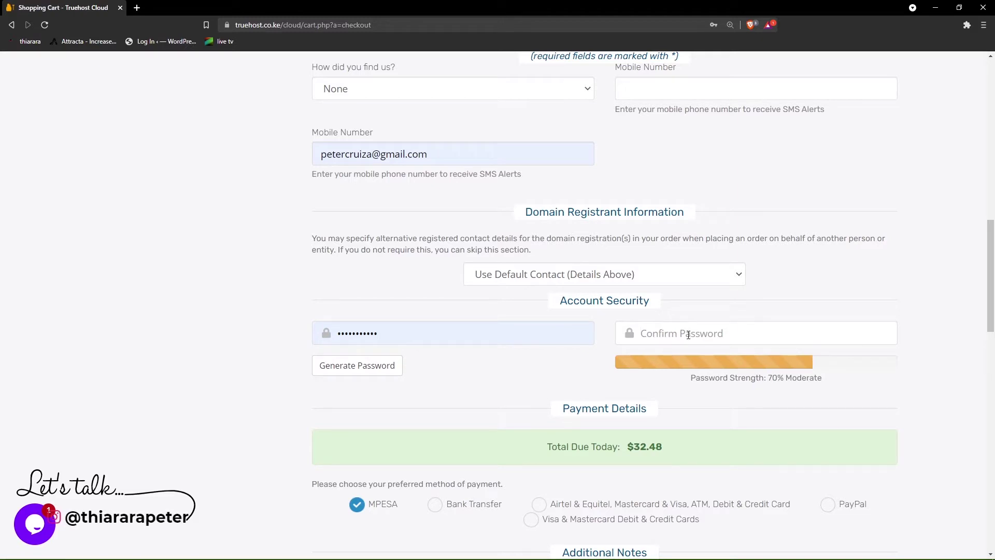
left_click(387, 365)
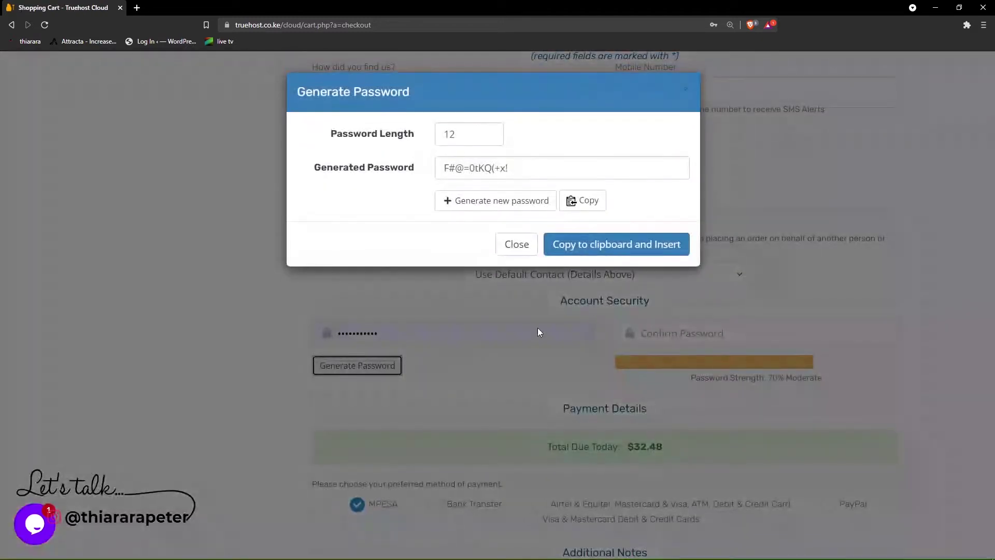
left_click(599, 251)
scroll(676, 354, "down", 6)
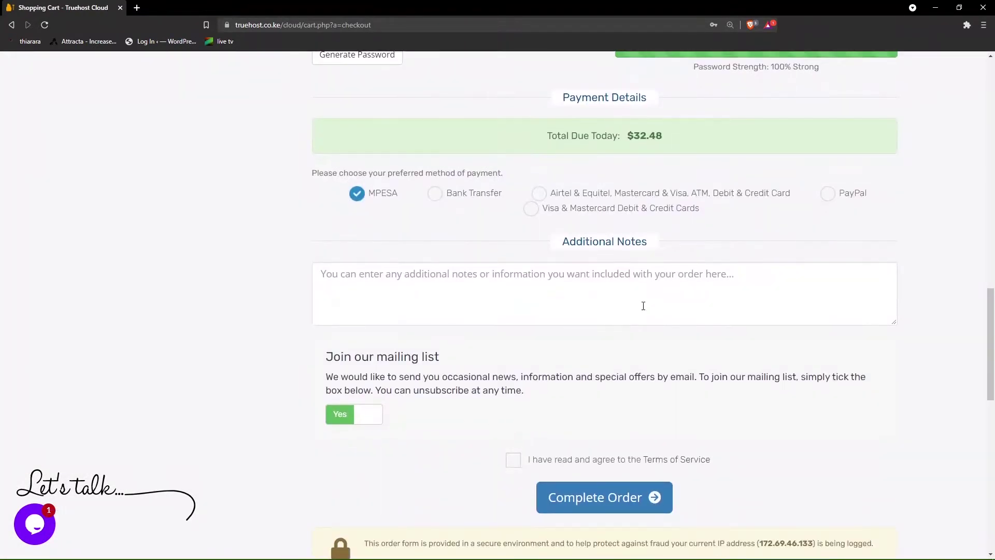
scroll(642, 304, "up", 5)
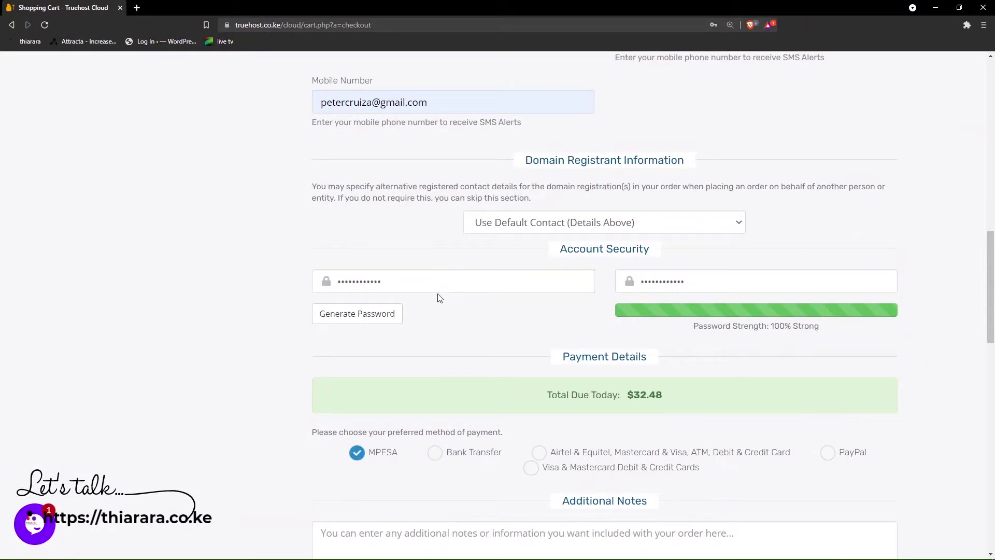
left_click_drag(742, 289, 643, 280)
scroll(609, 294, "down", 8)
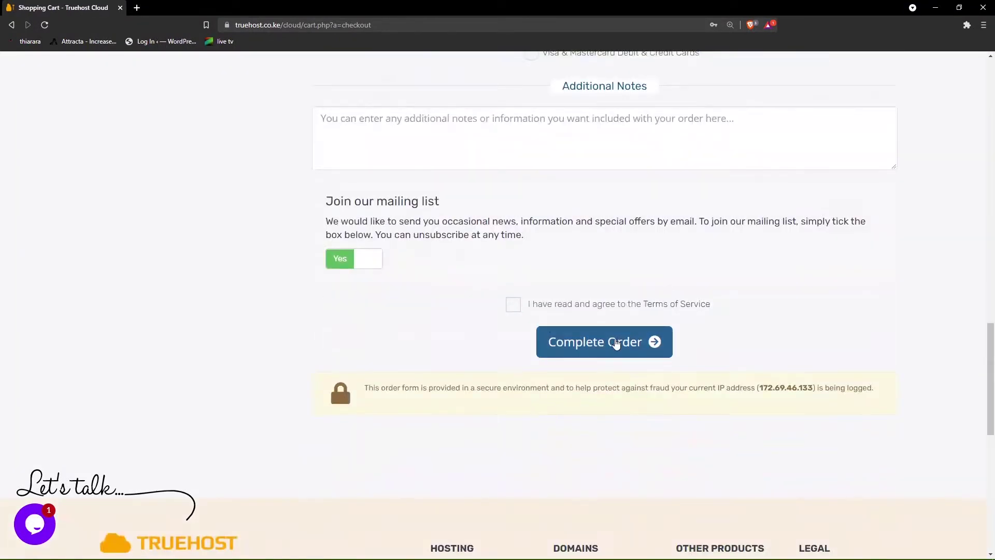
left_click(521, 310)
- Submit the order and scroll through the form to find the missing-state error
left_click(575, 341)
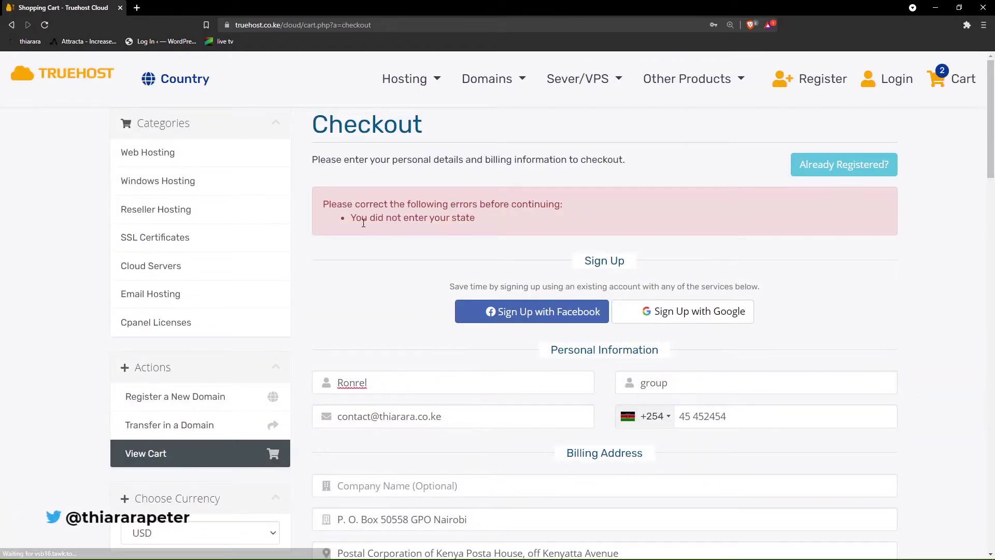
scroll(492, 265, "down", 9)
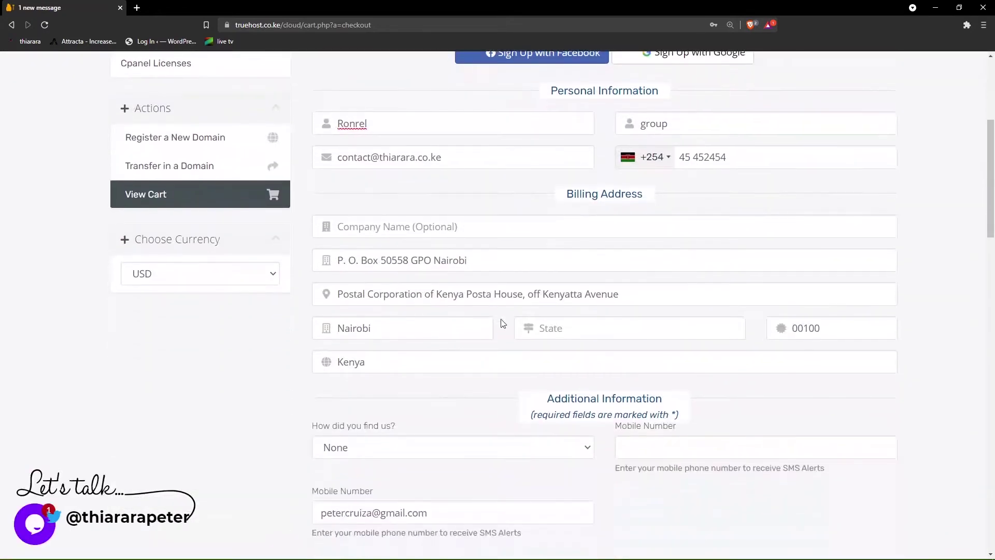
scroll(472, 332, "down", 2)
scroll(470, 337, "up", 6)
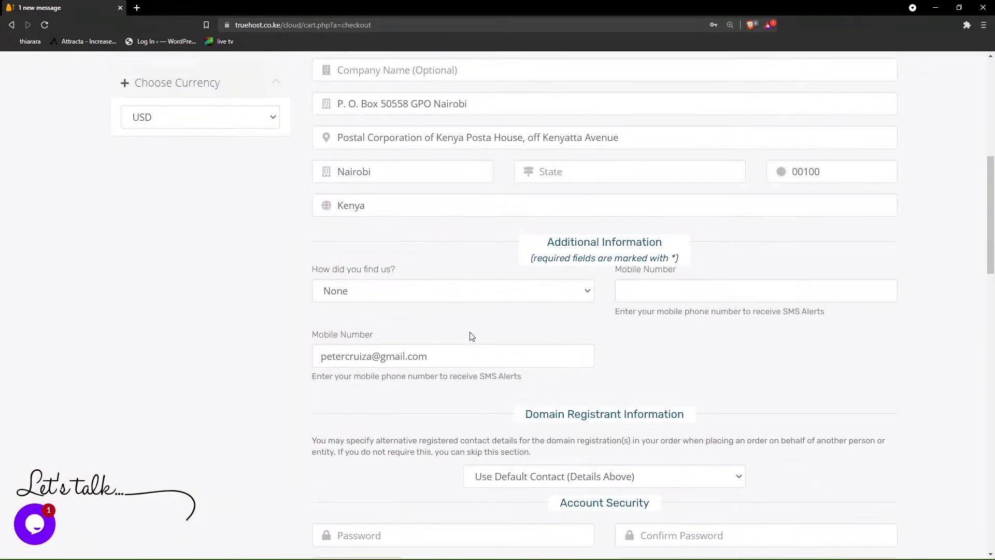
scroll(522, 318, "up", 1)
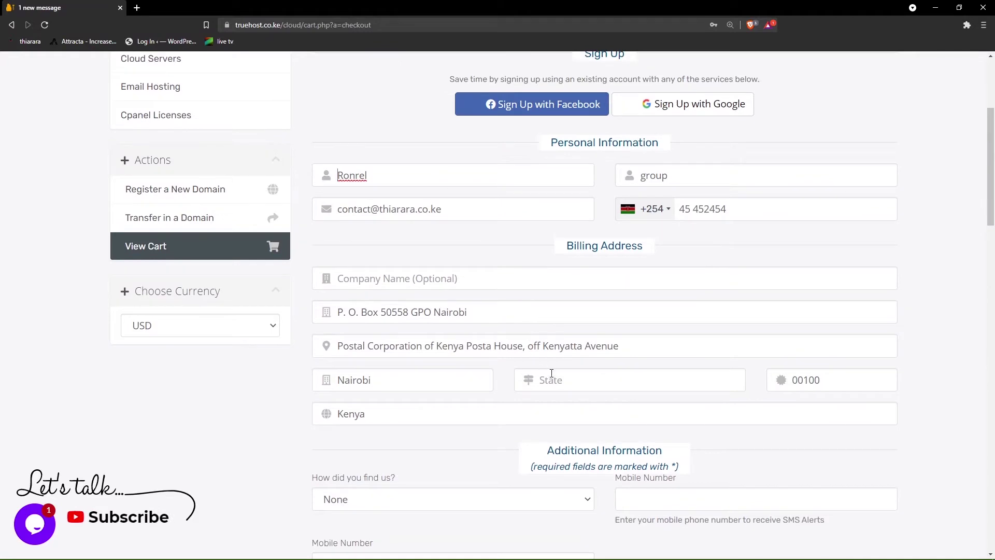
- Set State to Nairobi, accept the Terms of Service and resubmit the order
left_click(550, 380)
left_click(549, 406)
scroll(627, 399, "down", 13)
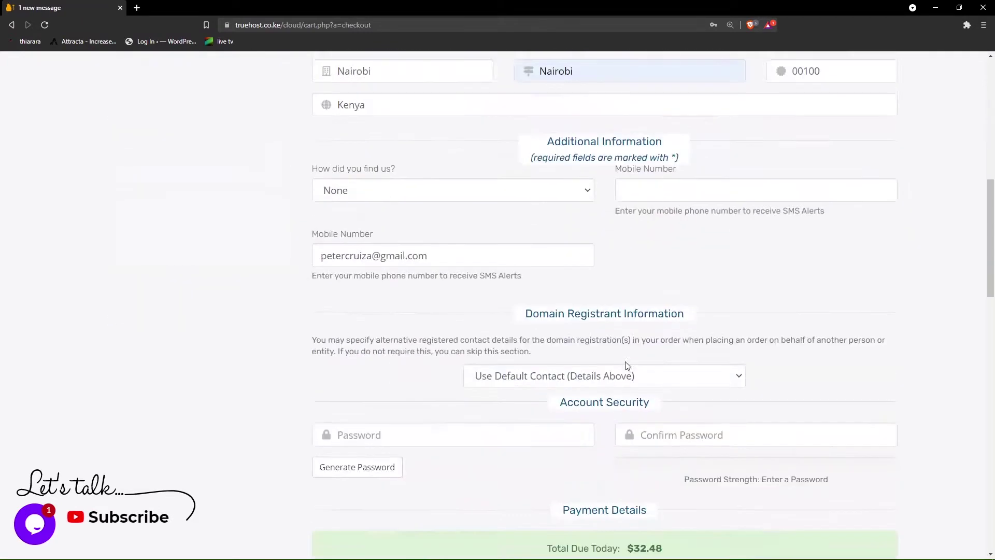
scroll(609, 398, "down", 3)
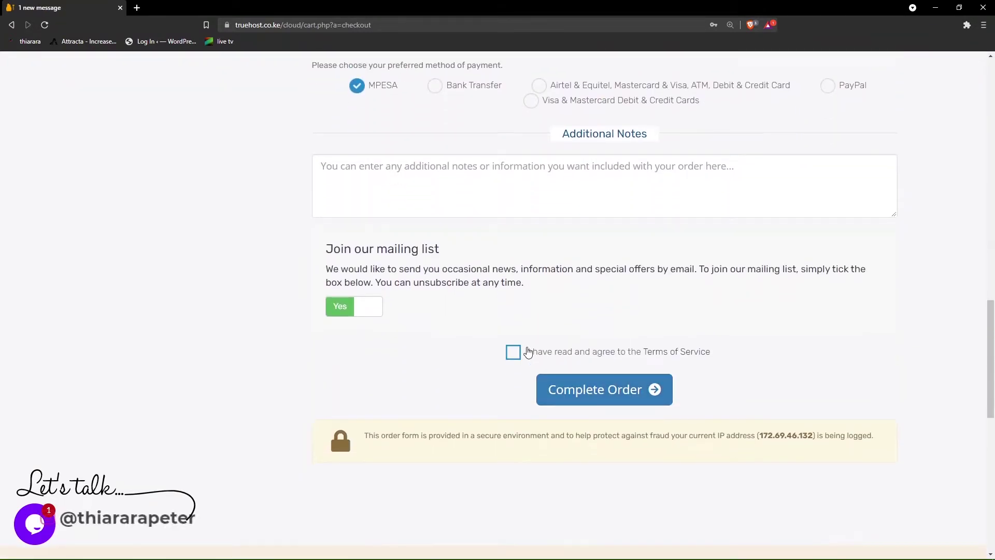
left_click(518, 352)
left_click(576, 389)
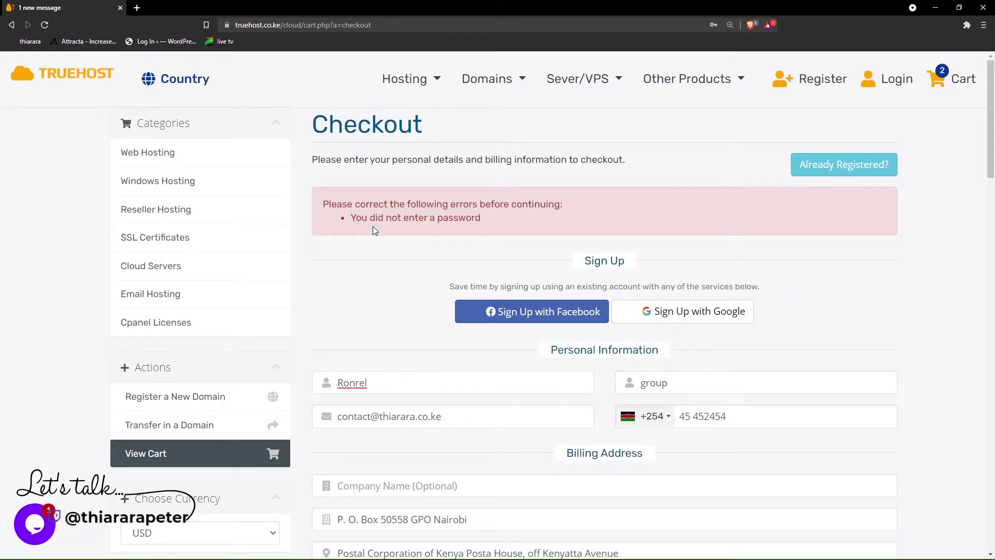
- Fill both password fields with a new 95% Strong generated password, accept the Terms and complete the order
scroll(523, 341, "down", 3)
scroll(523, 341, "down", 8)
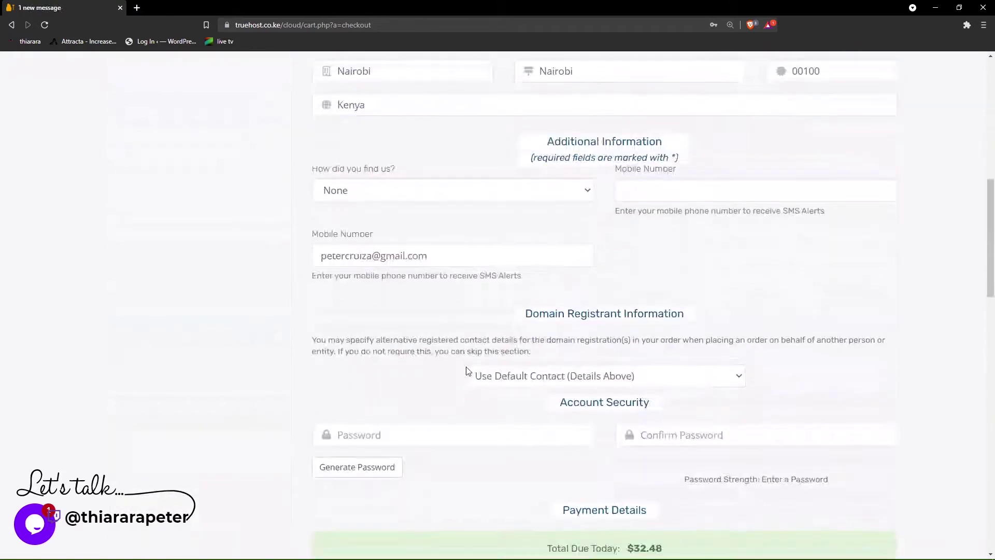
left_click(434, 330)
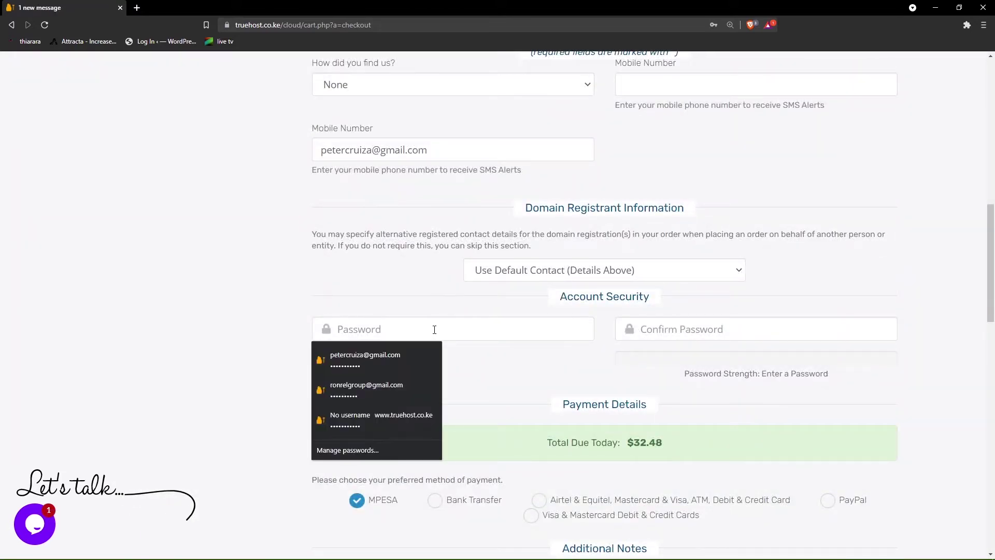
left_click(380, 366)
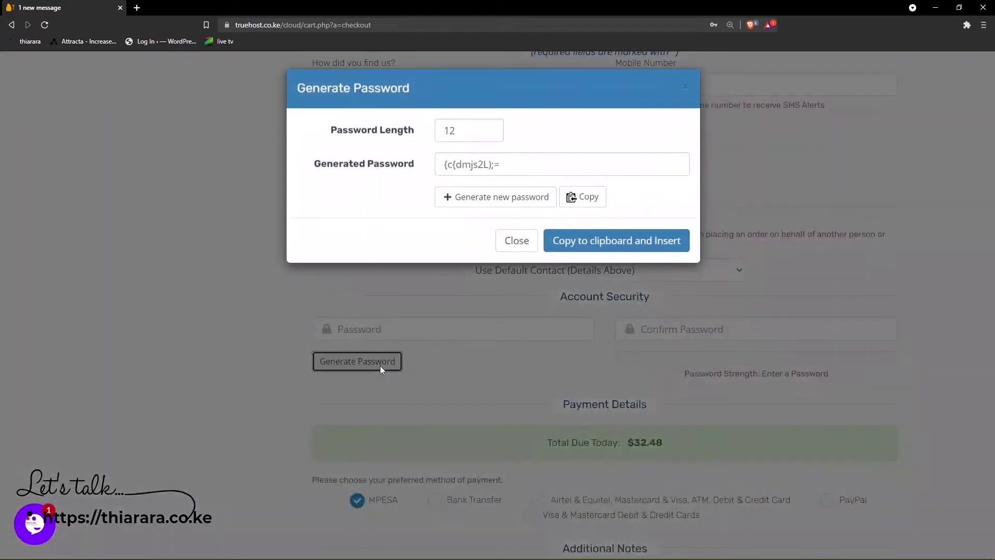
left_click(617, 241)
scroll(577, 461, "down", 2)
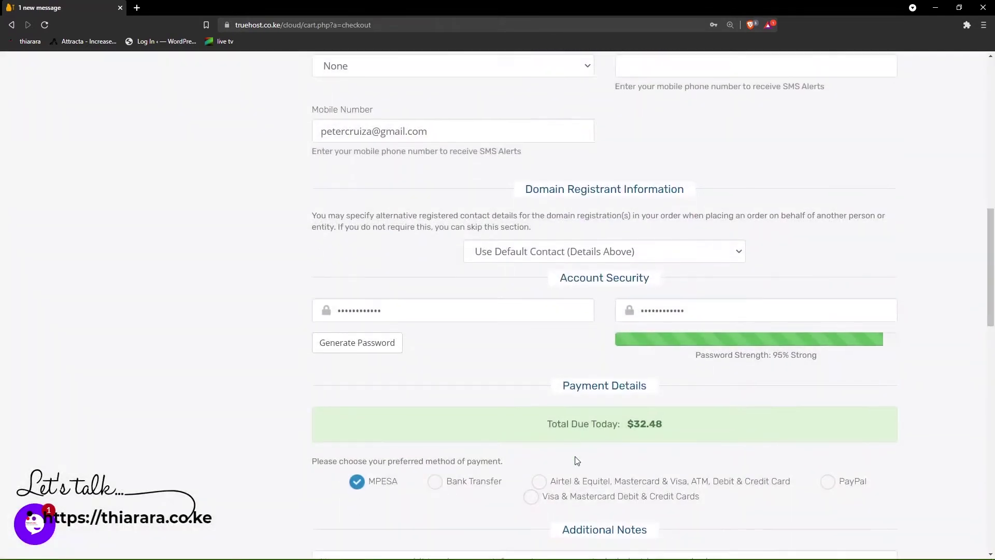
scroll(577, 460, "down", 5)
left_click(555, 455)
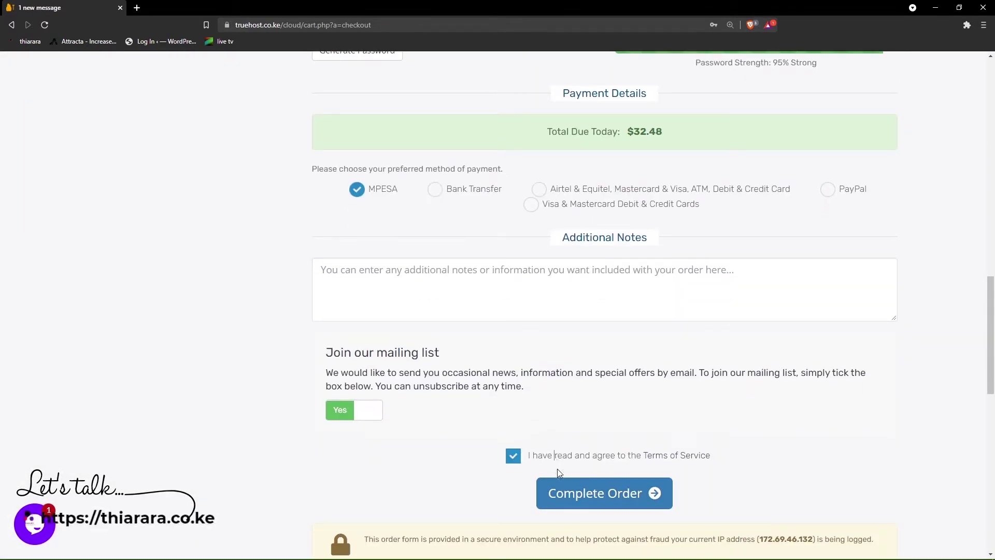
left_click(568, 490)
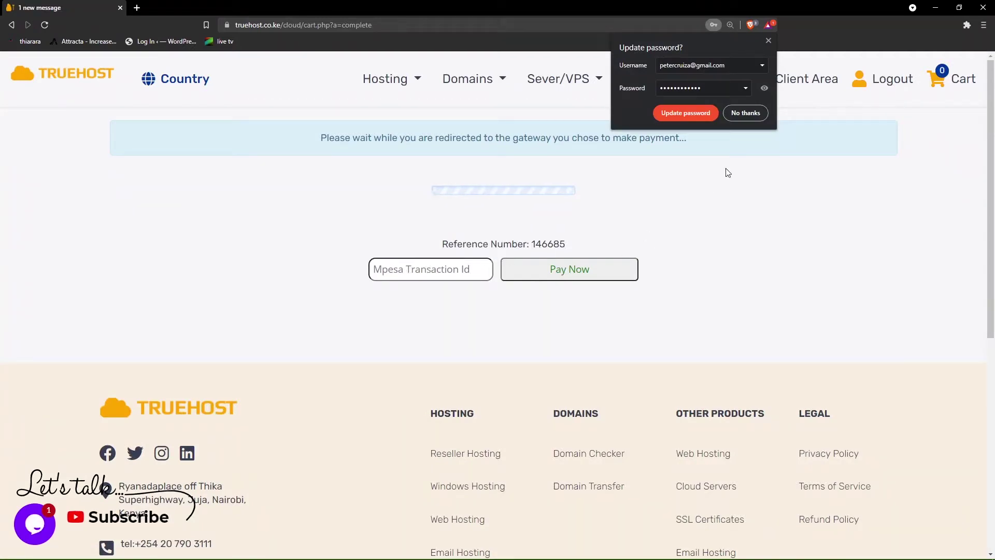
- Dismiss the browser's update-password prompt and review the M-Pesa payment instructions
left_click(769, 42)
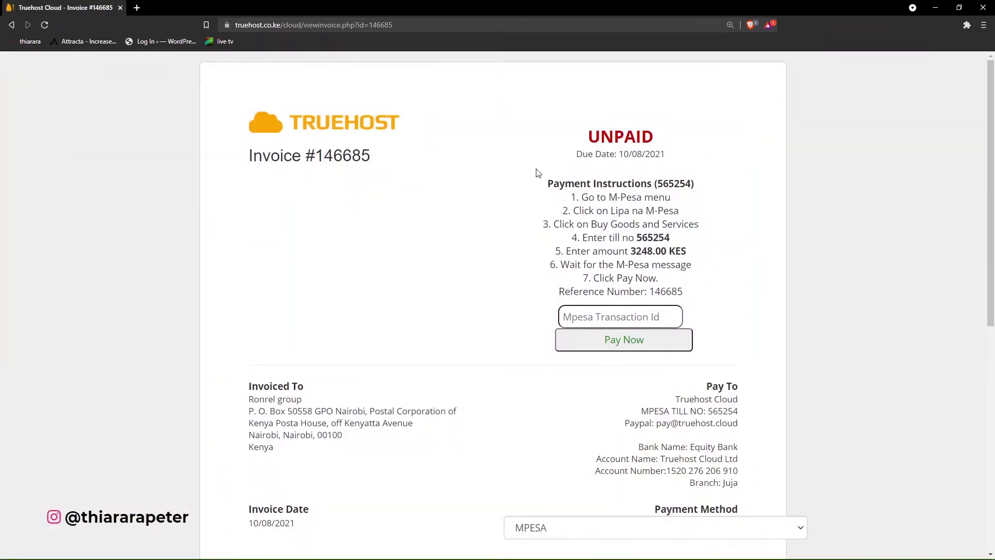
left_click_drag(559, 174, 764, 280)
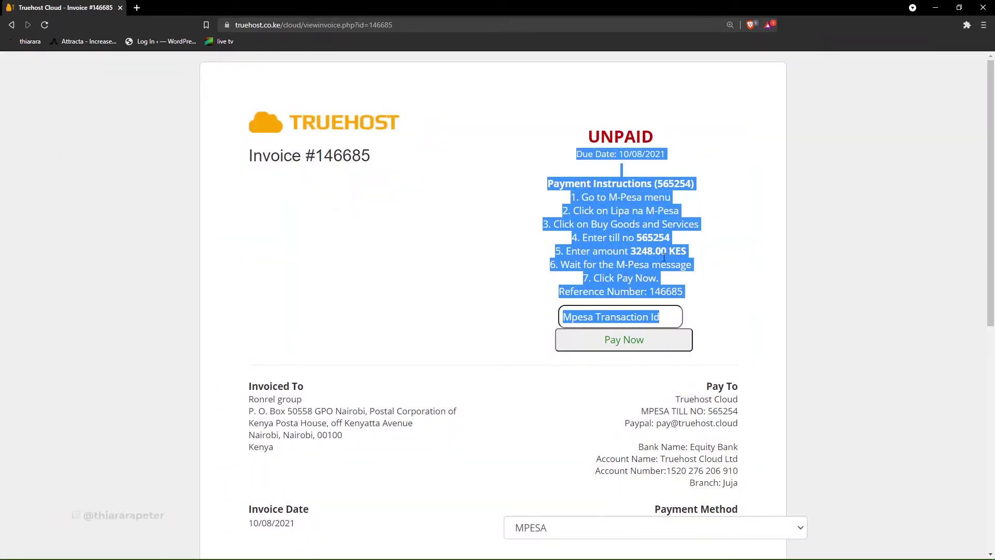
left_click(589, 150)
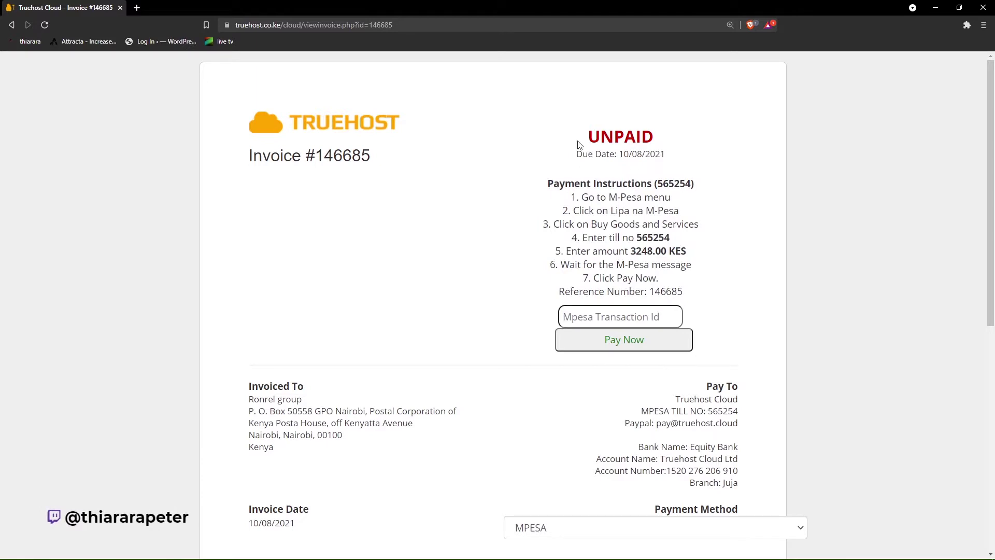
scroll(602, 429, "down", 3)
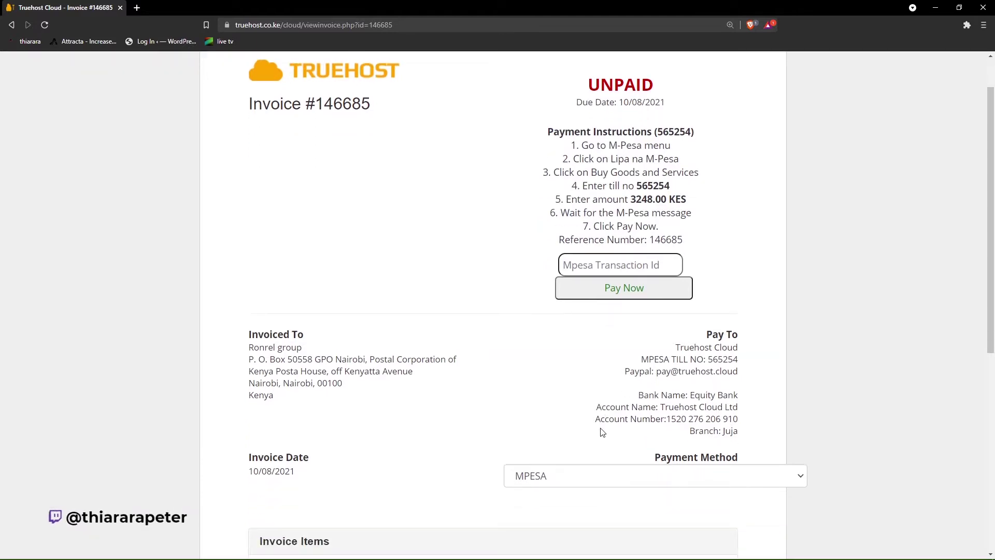
- Switch the invoice's payment method to PayPal
left_click(565, 374)
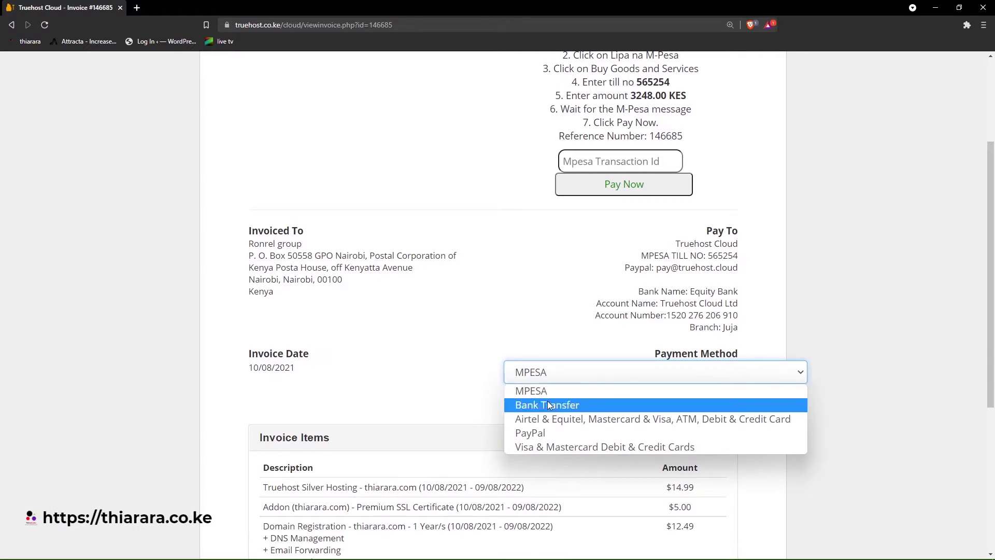
left_click(538, 433)
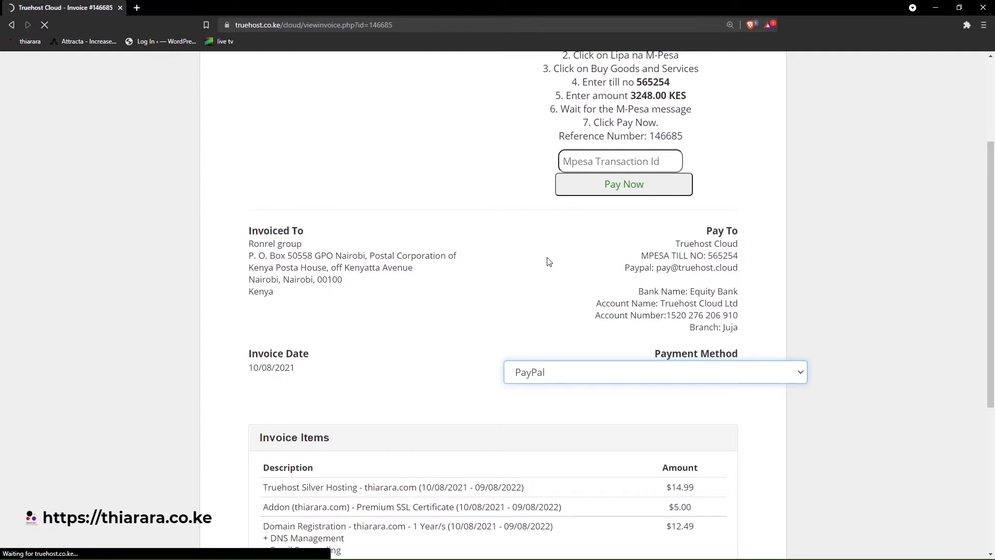
scroll(560, 269, "down", 2)
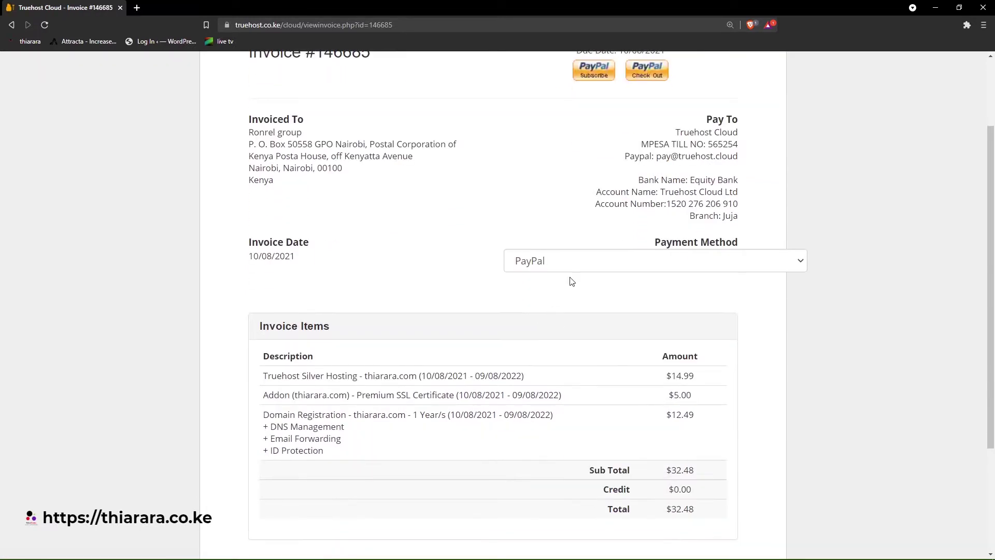
left_click(583, 266)
left_click(590, 262)
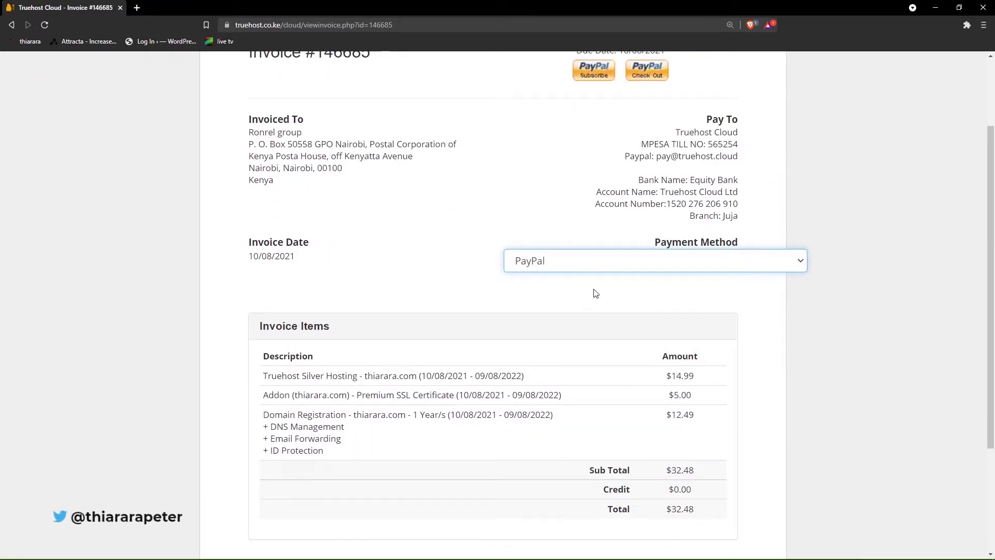
scroll(593, 291, "up", 2)
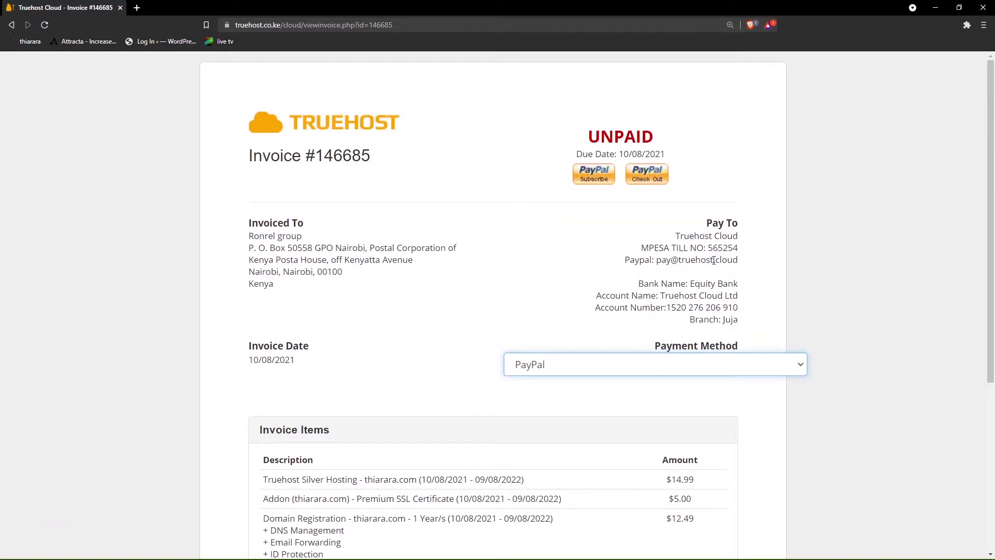
left_click_drag(744, 265, 662, 266)
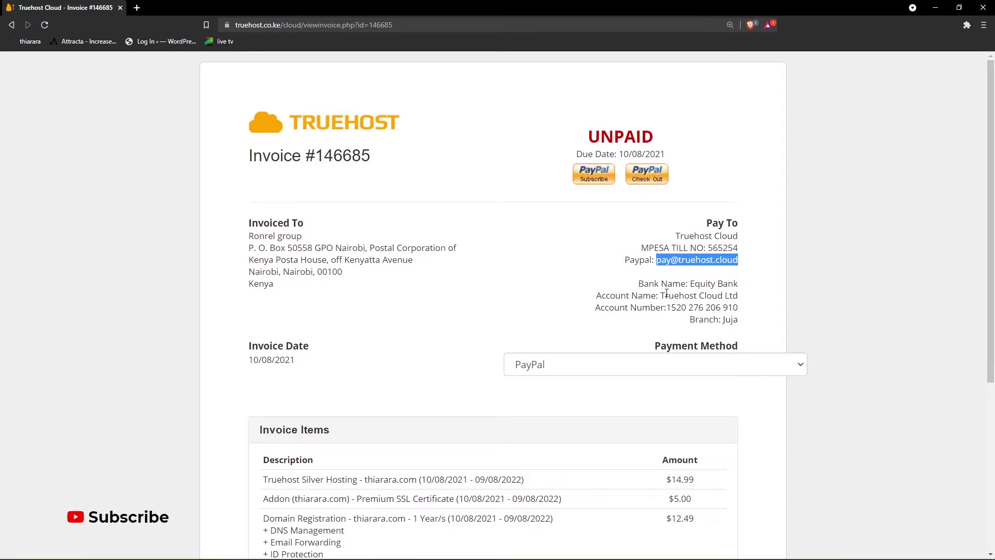
scroll(585, 309, "down", 5)
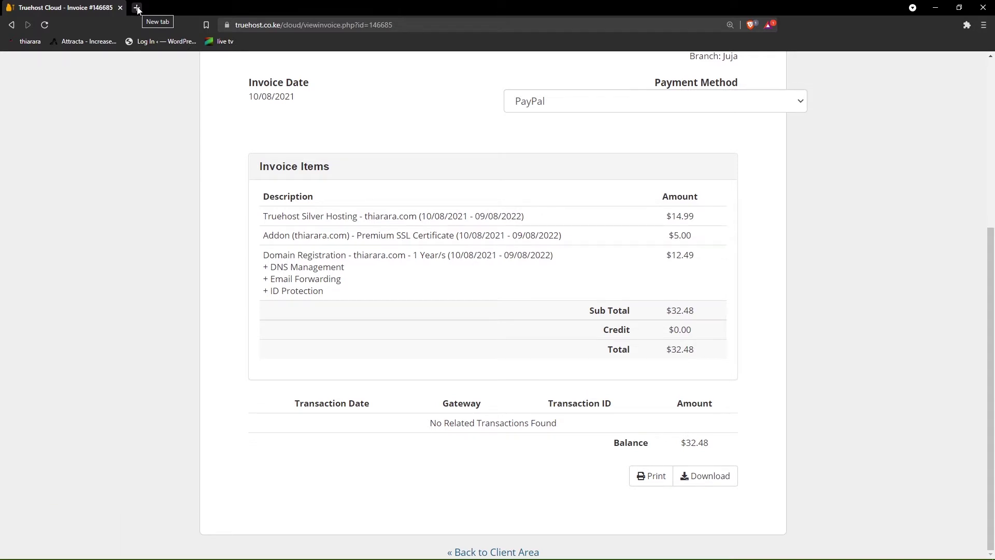
- Close the invoice tab and paste the cPanel login link into a new tab
left_click(138, 7)
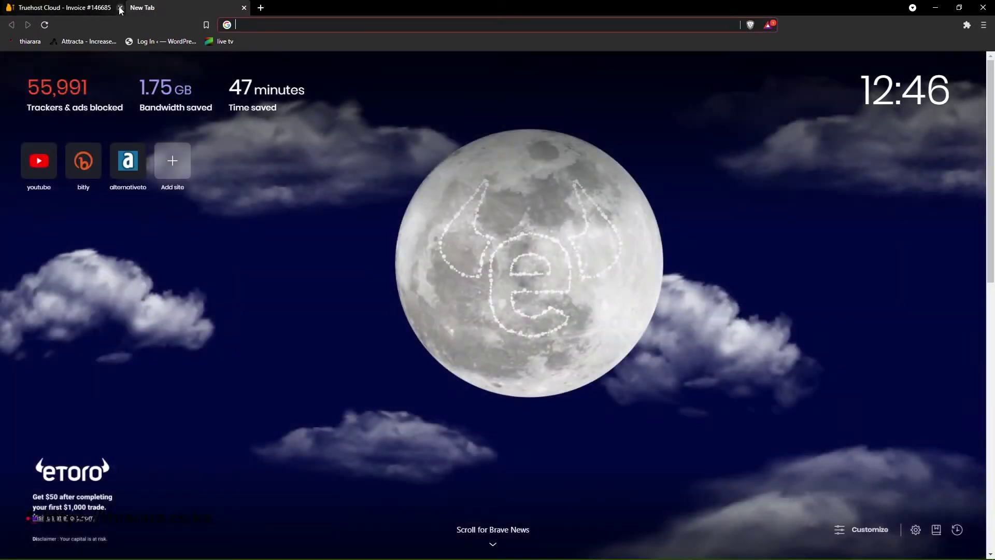
left_click(121, 9)
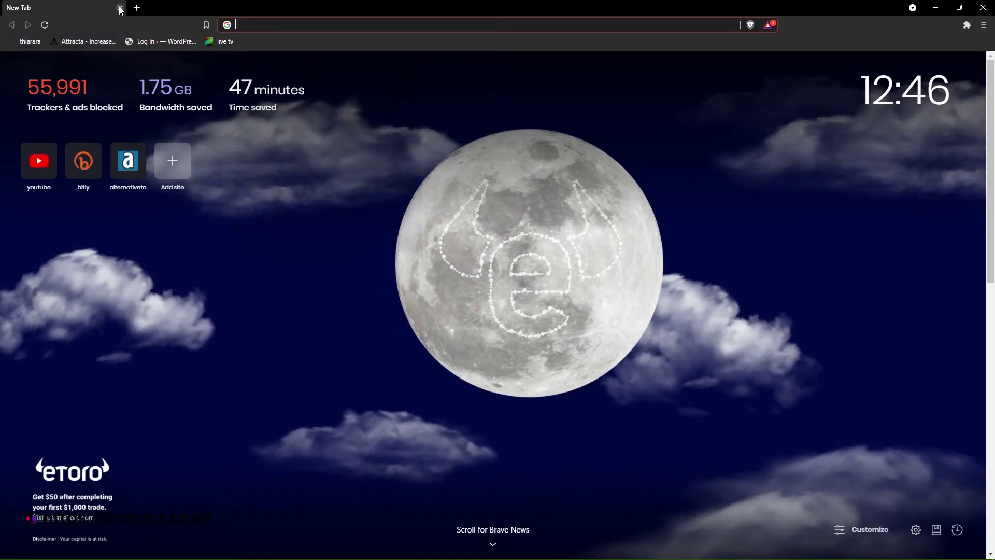
key("super+v")
scroll(320, 147, "down", 3)
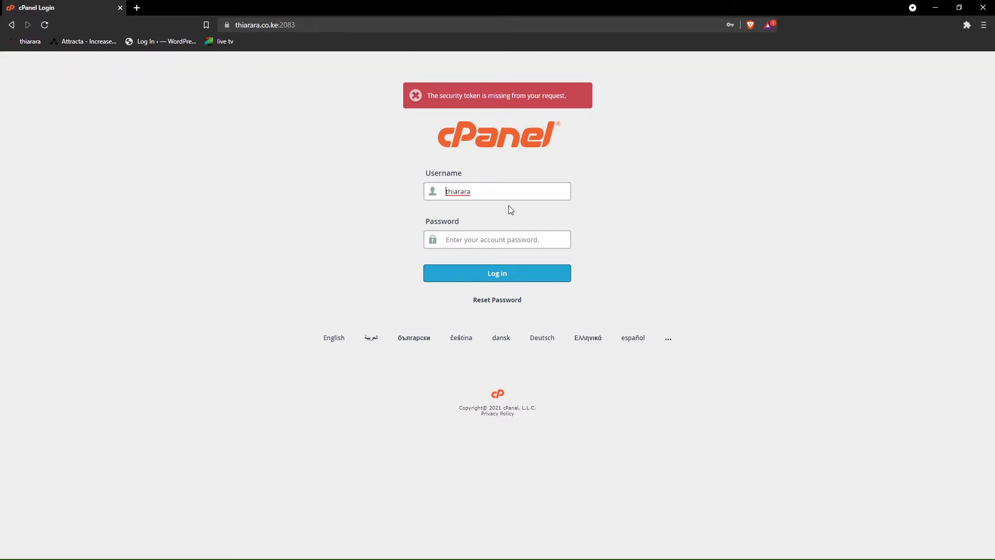
- Log in to cPanel using the browser's saved password
left_click(465, 241)
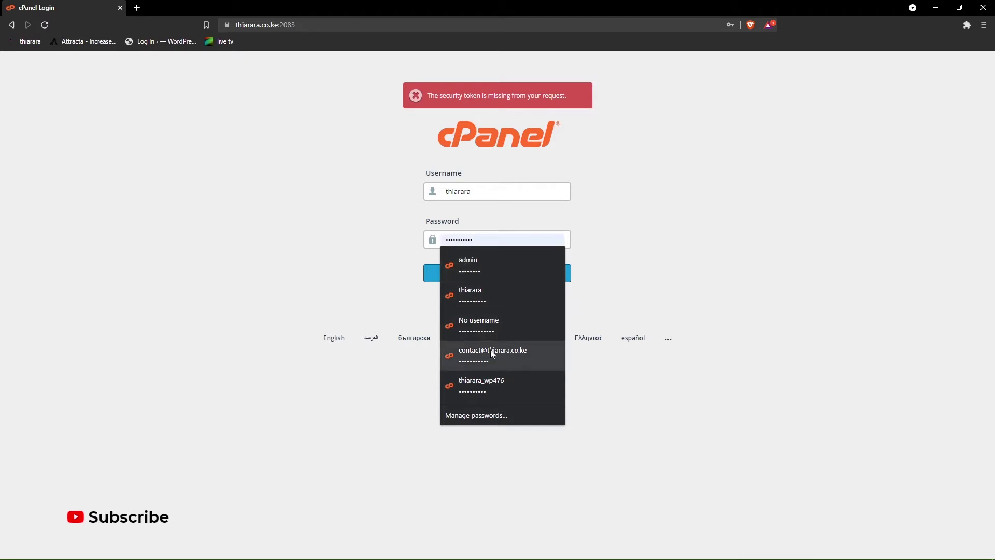
left_click(474, 299)
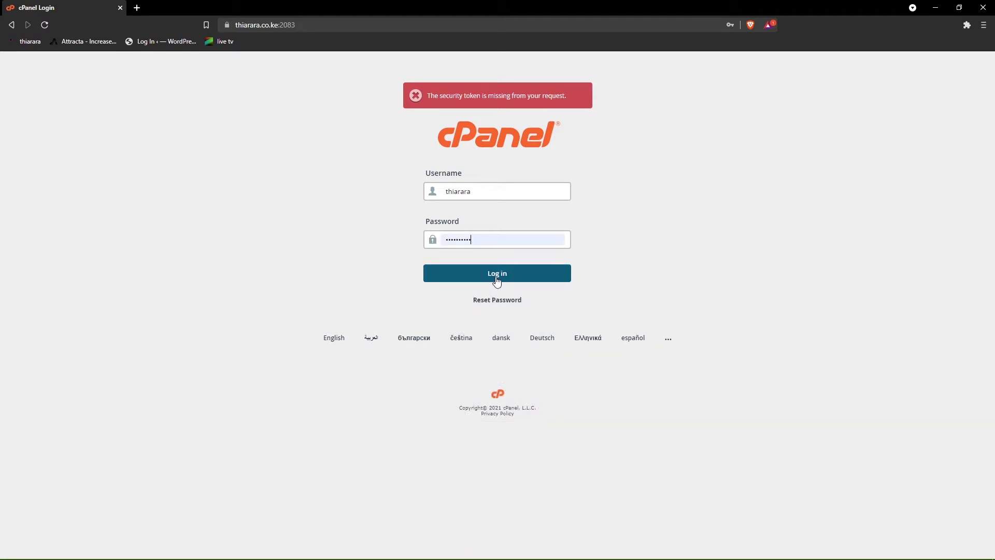
left_click(496, 279)
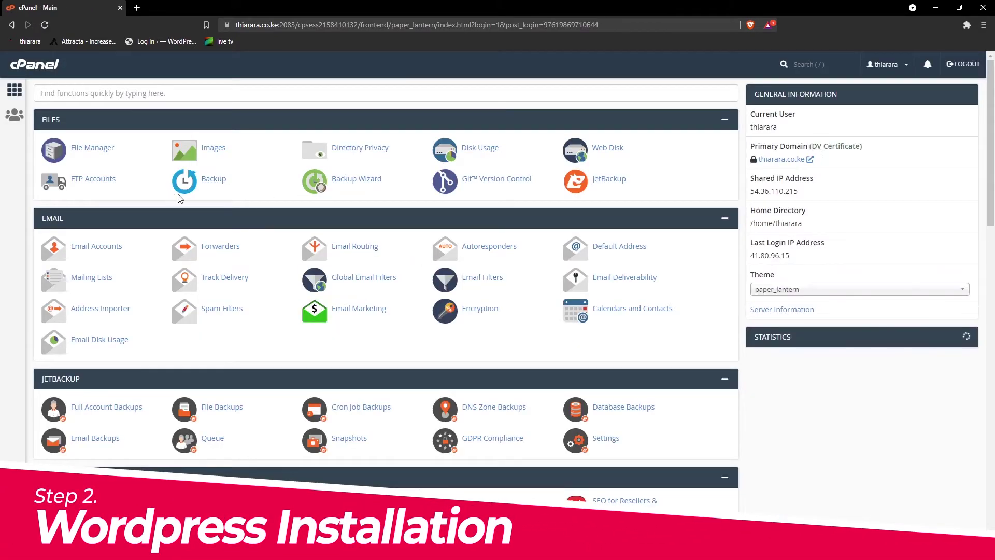
- Scroll to the Softaculous Apps Installer section and launch the WordPress installer
scroll(442, 140, "down", 3)
scroll(454, 154, "down", 4)
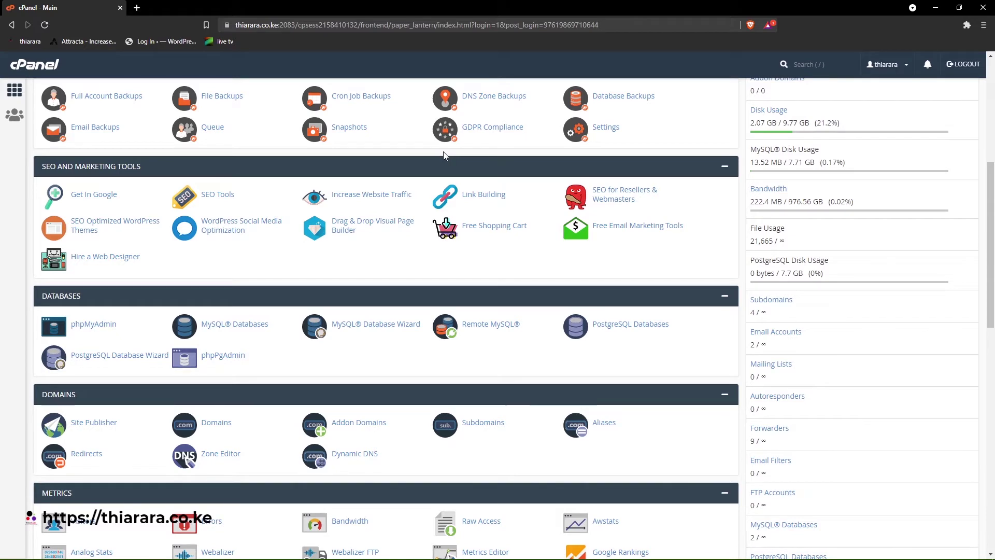
scroll(349, 209, "down", 9)
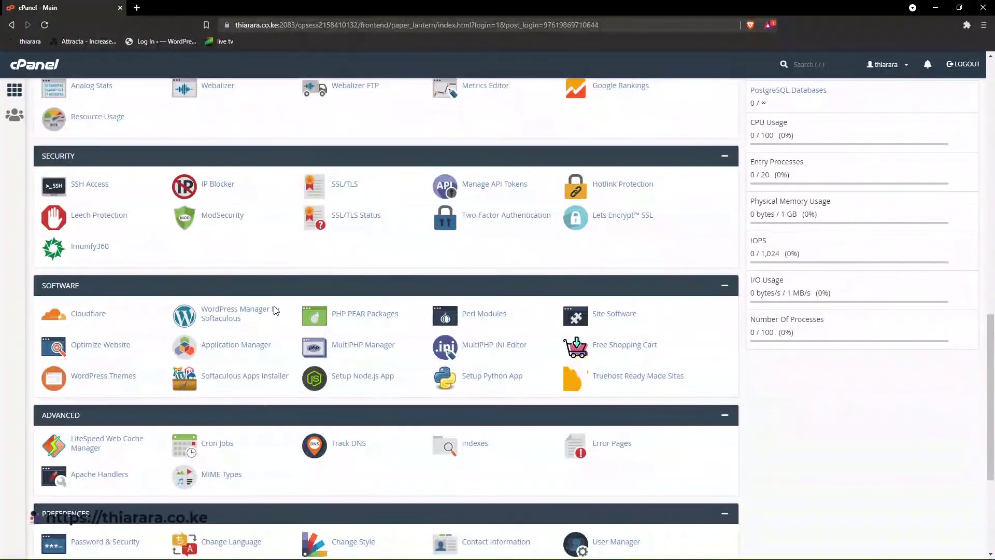
scroll(275, 310, "down", 4)
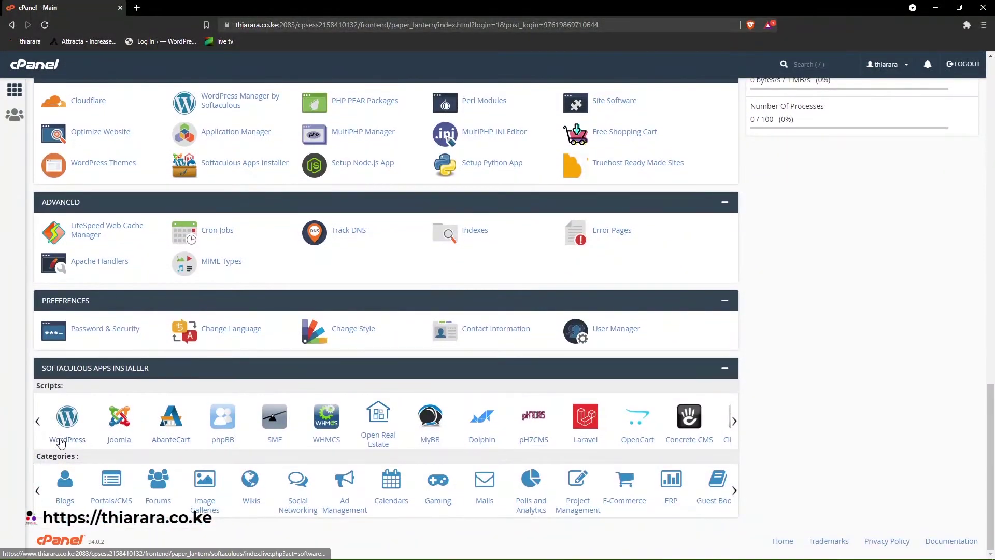
left_click(65, 442)
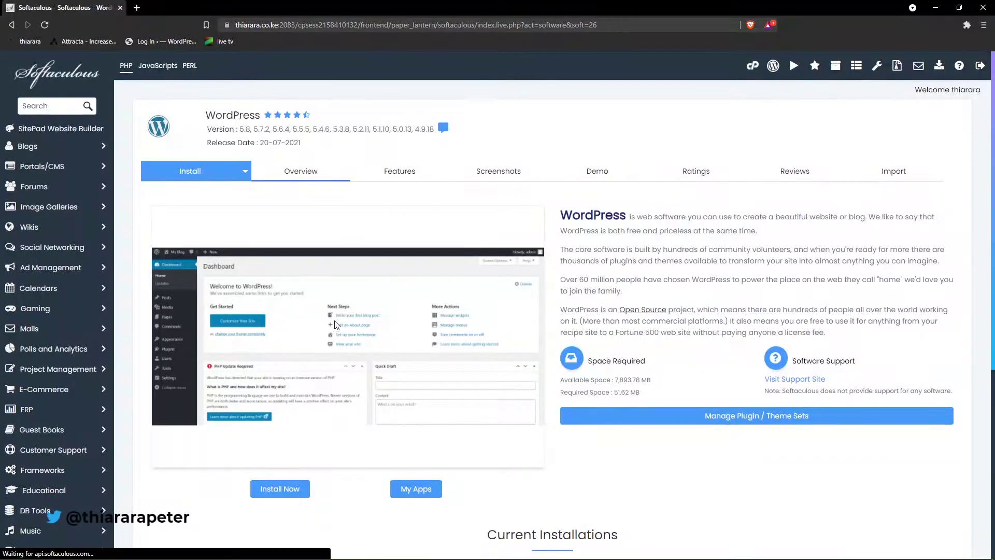
scroll(260, 288, "down", 2)
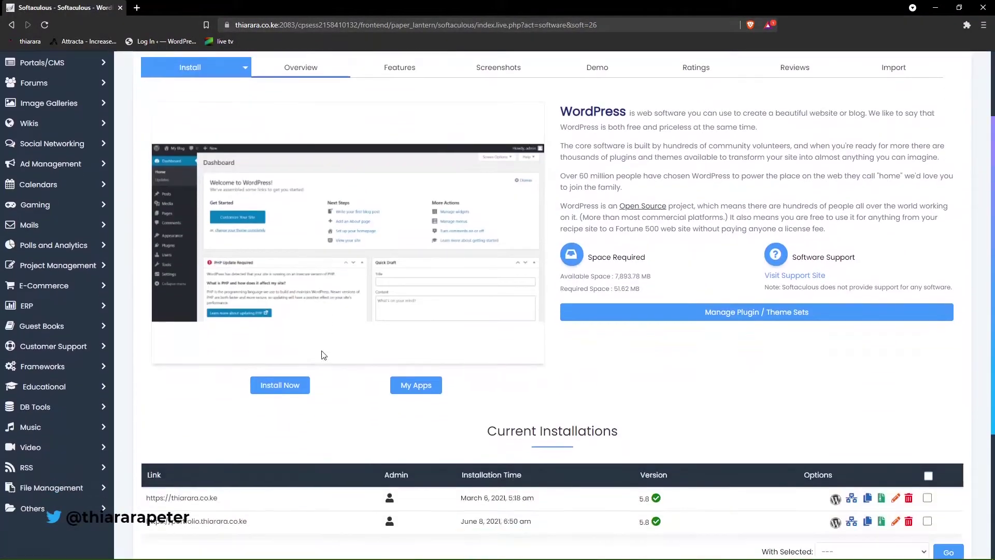
left_click(282, 389)
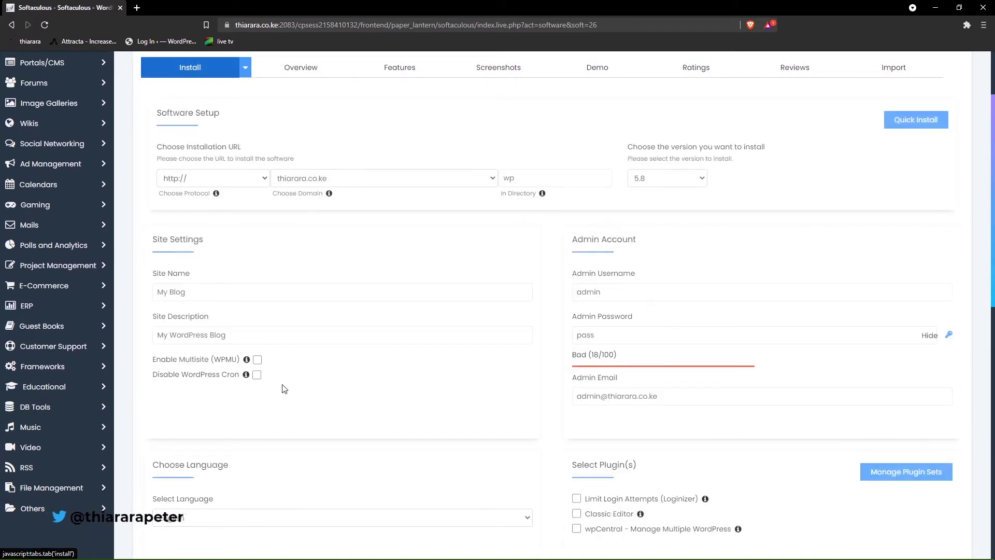
left_click(230, 182)
left_click(201, 215)
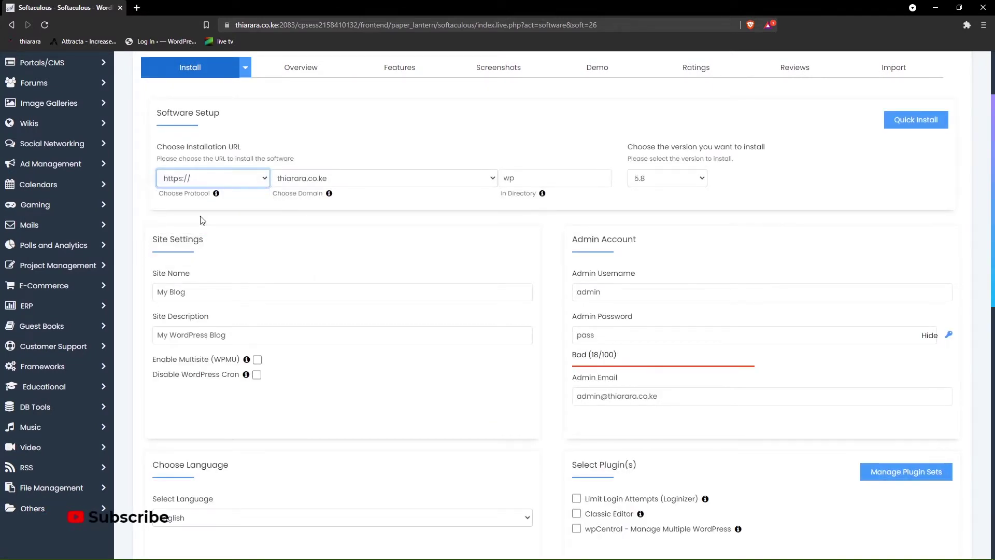
left_click(326, 179)
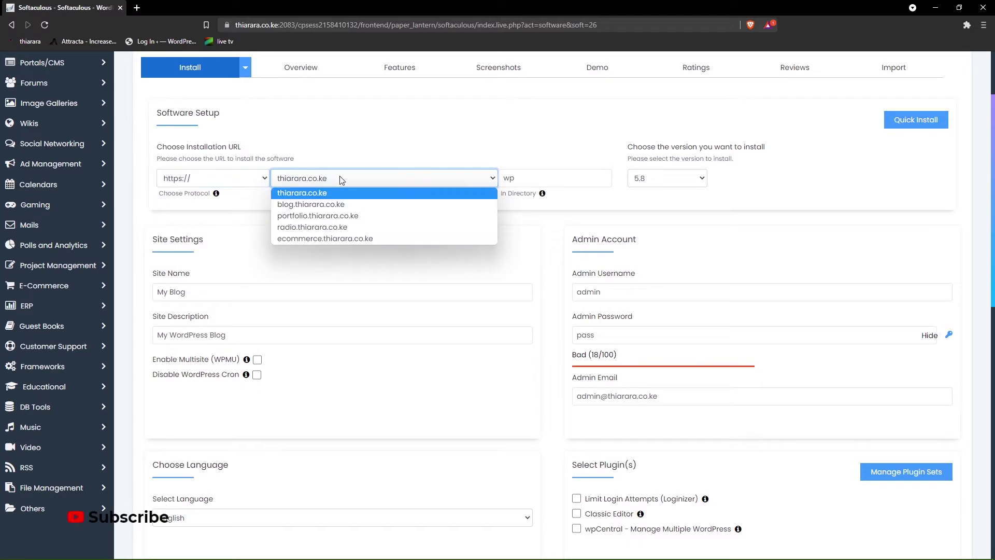
left_click(329, 204)
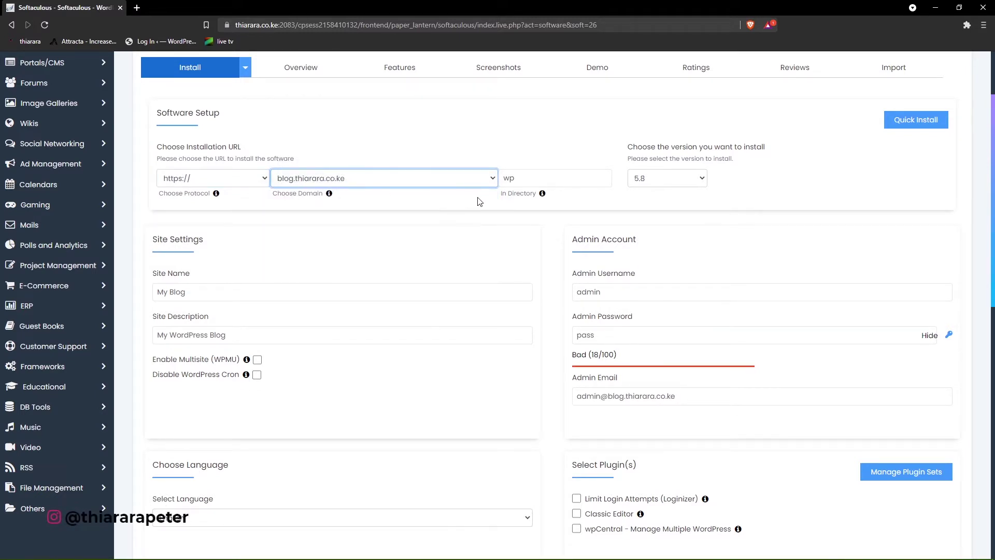
- Empty the default 'wp' install directory and keep WordPress version 5.8
double_click(506, 182)
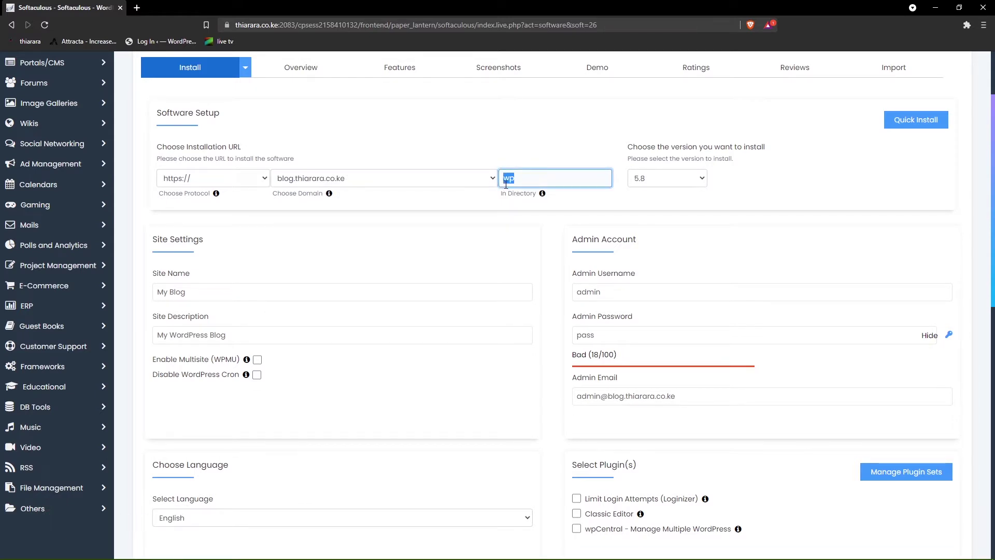
key("BackSpace")
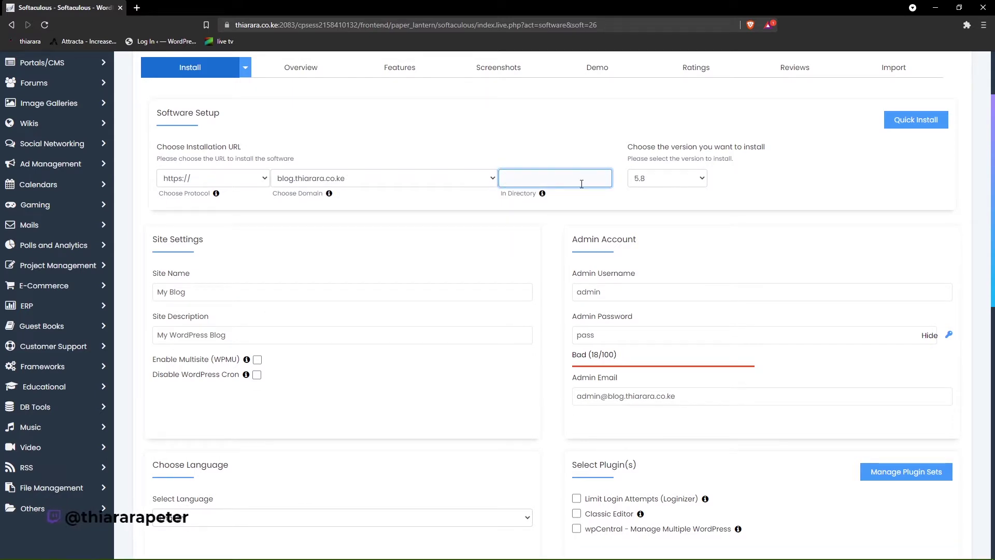
left_click(659, 184)
left_click(658, 181)
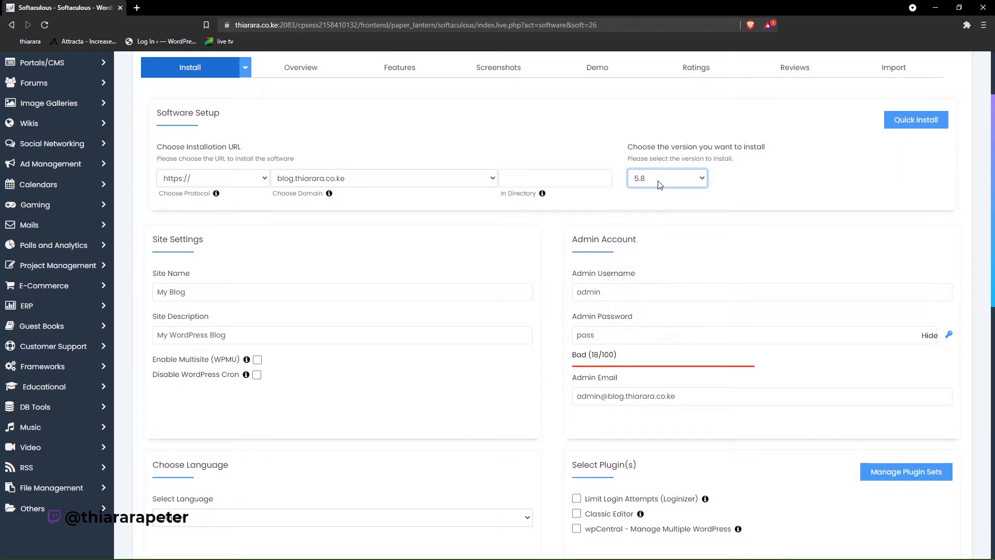
left_click(667, 180)
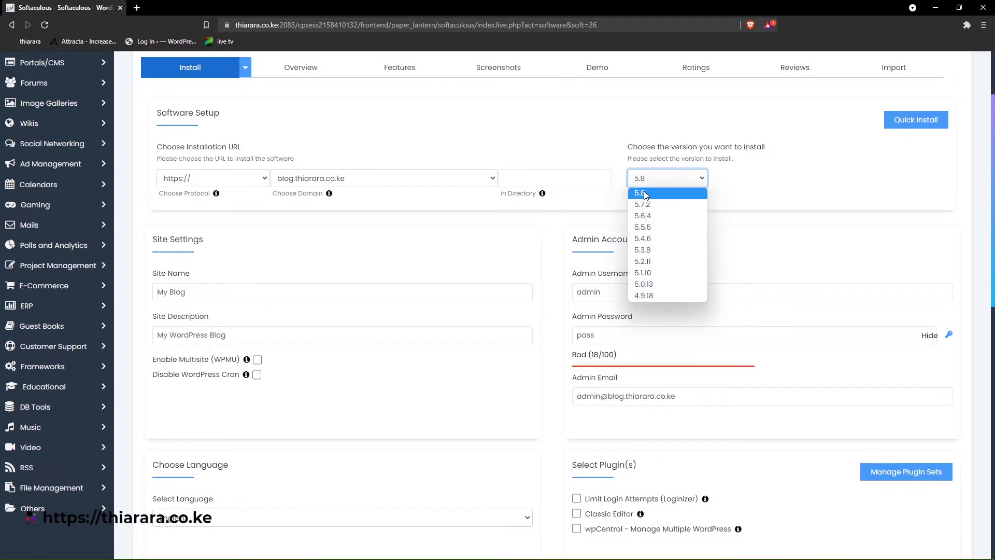
left_click(646, 193)
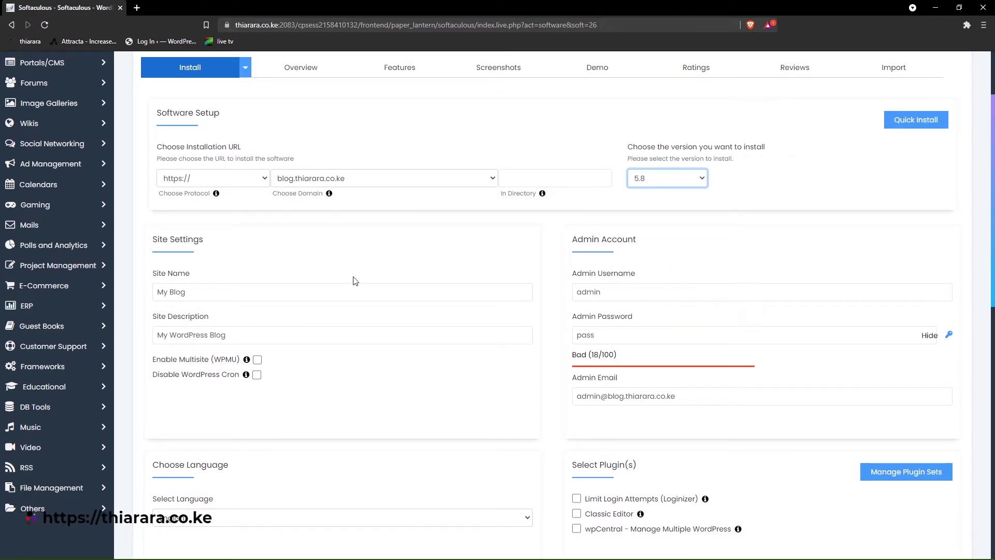
left_click(212, 296)
- Rename the site to 'online school' and clear the site description
left_click_drag(210, 296, 141, 302)
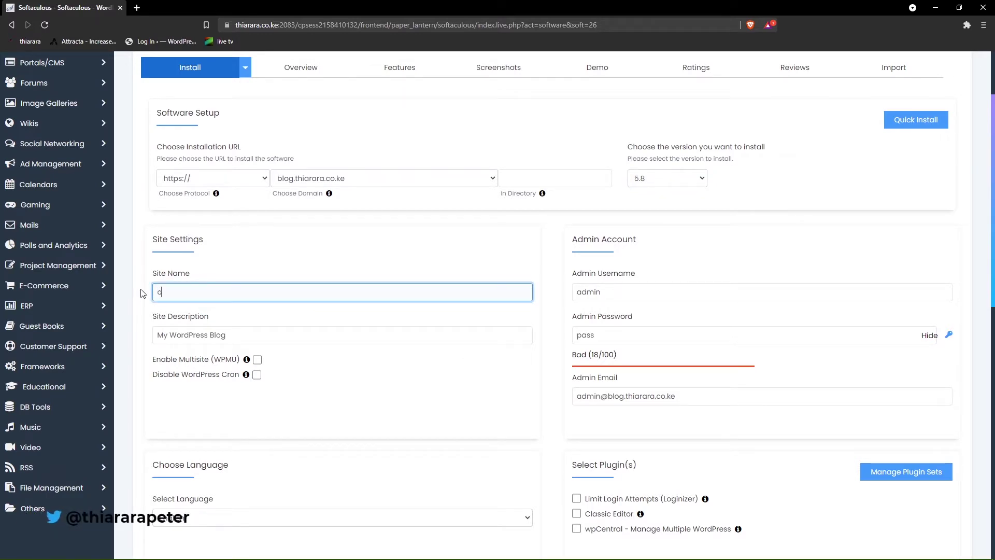
type("online school")
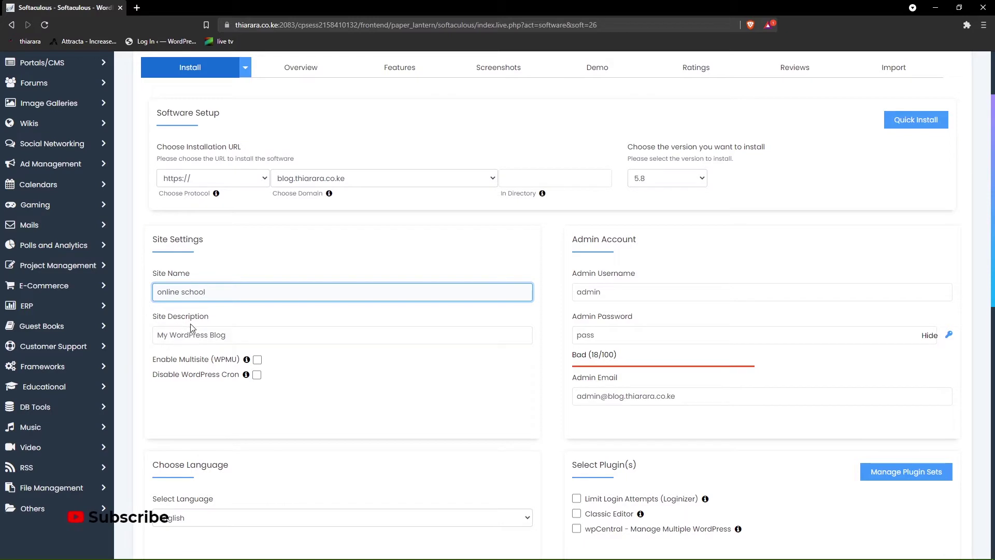
left_click_drag(226, 335, 150, 341)
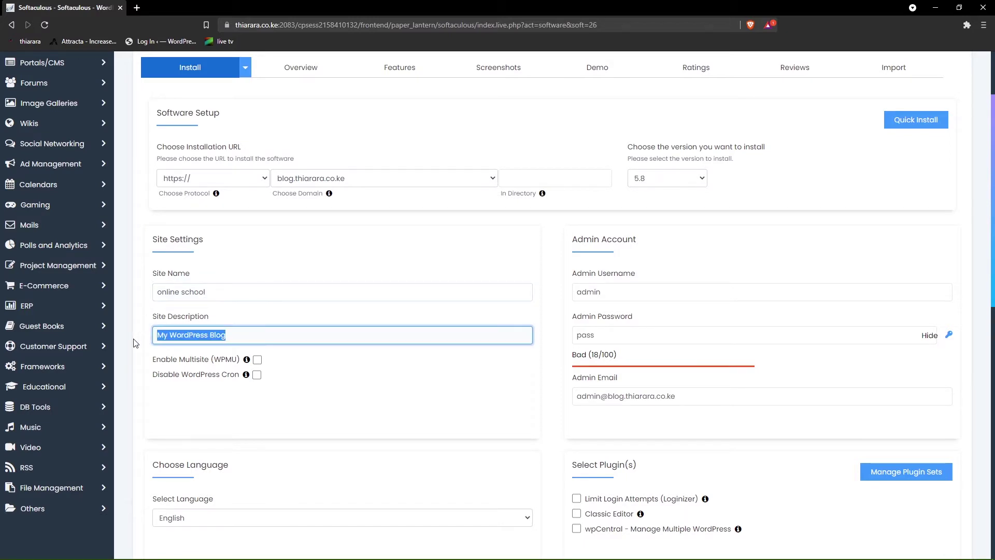
key("BackSpace")
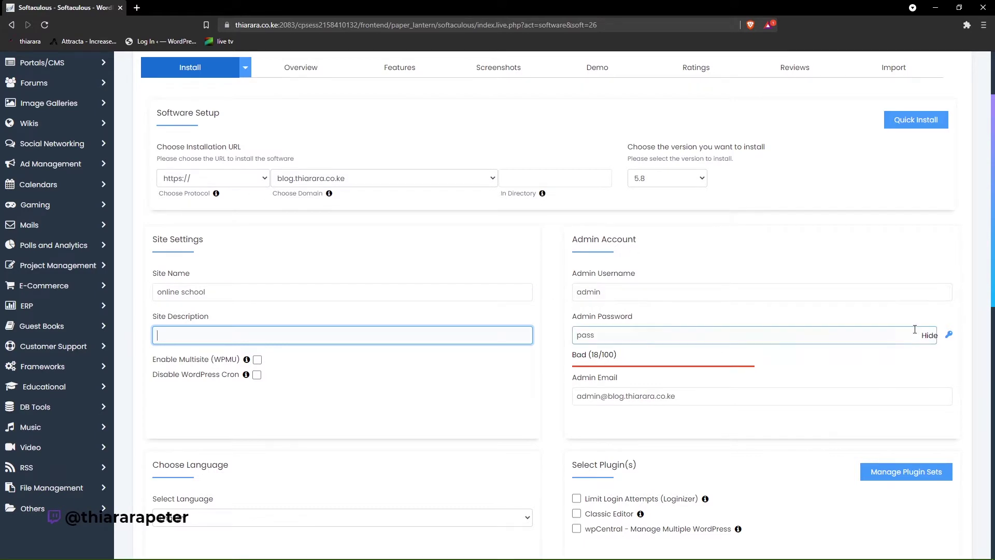
- Replace the generated admin password with a short typed one, rated Bad (31/100)
left_click(949, 334)
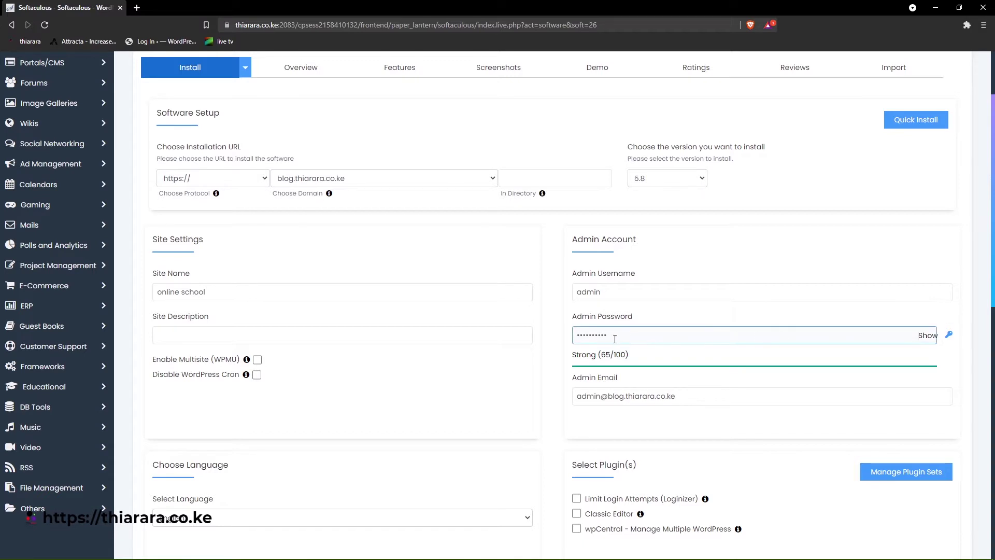
left_click_drag(867, 336, 565, 344)
key("BackSpace")
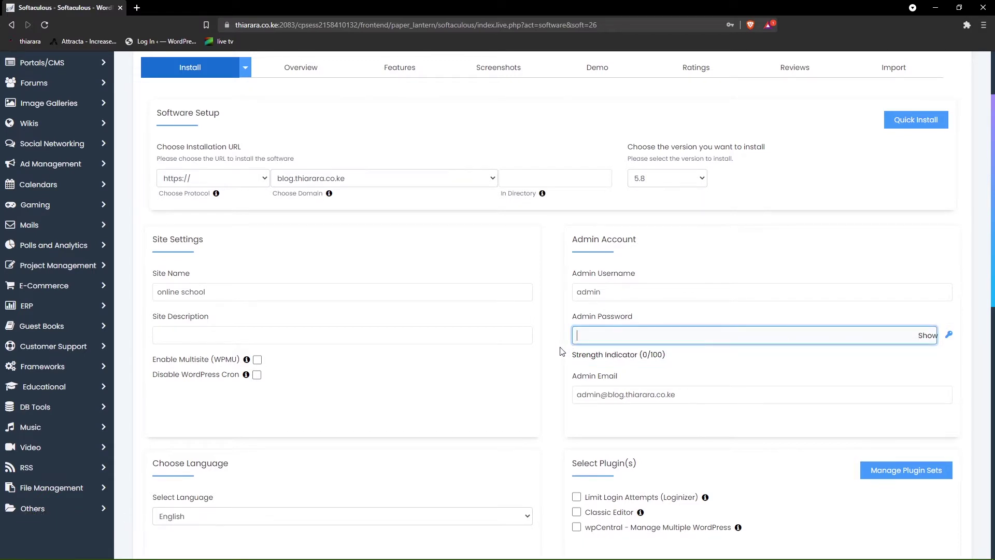
type("a")
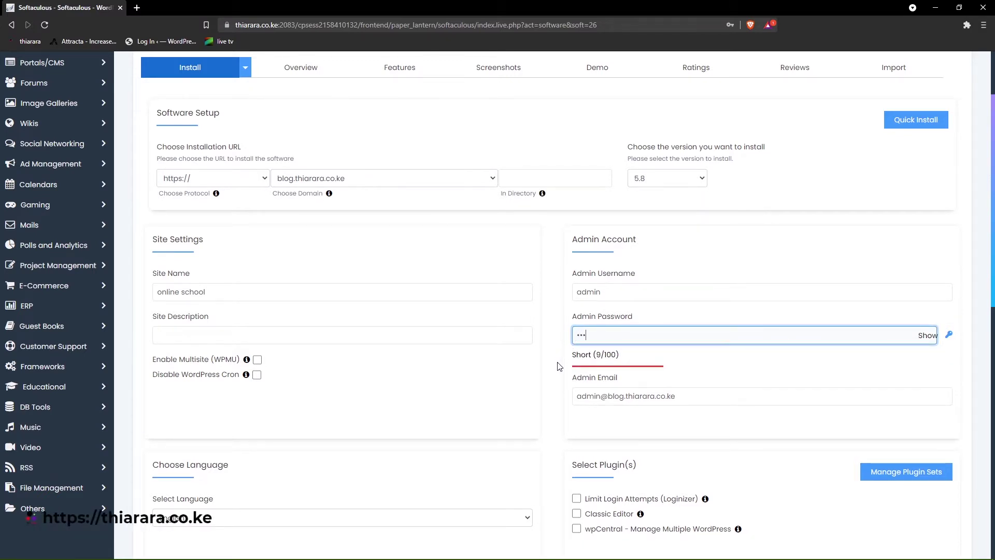
- Replace the admin e-mail with the browser's suggested contact address
left_click(609, 380)
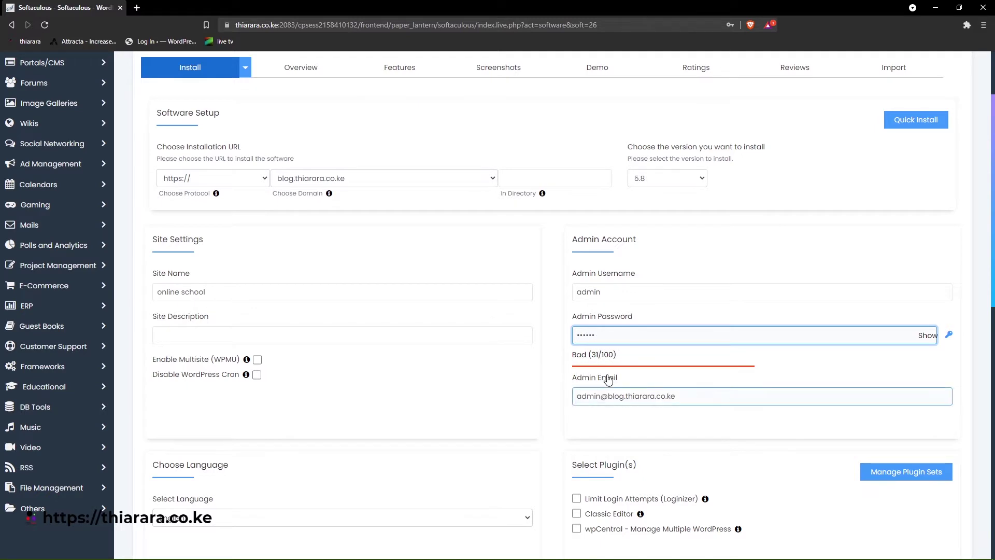
triple_click(672, 397)
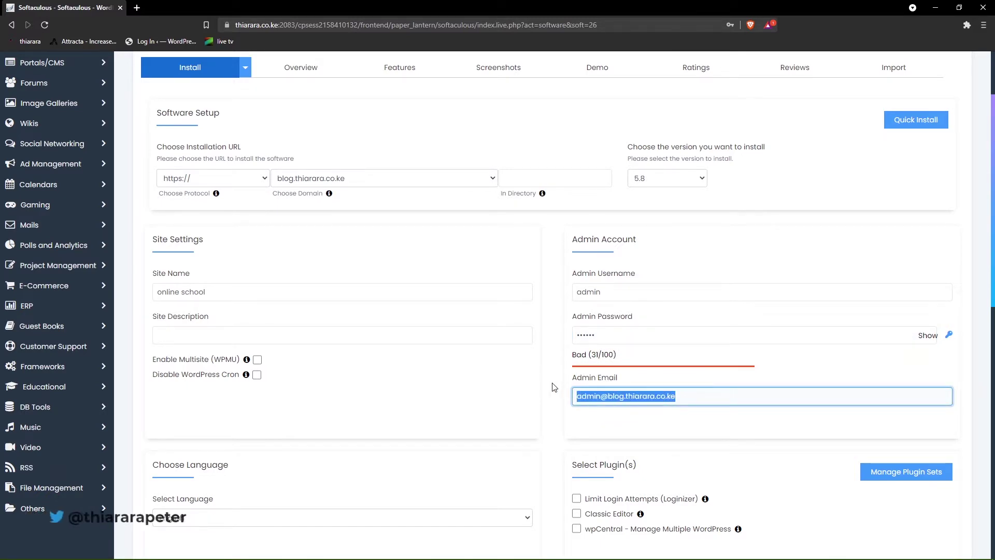
scroll(611, 391, "down", 1)
right_click(590, 345)
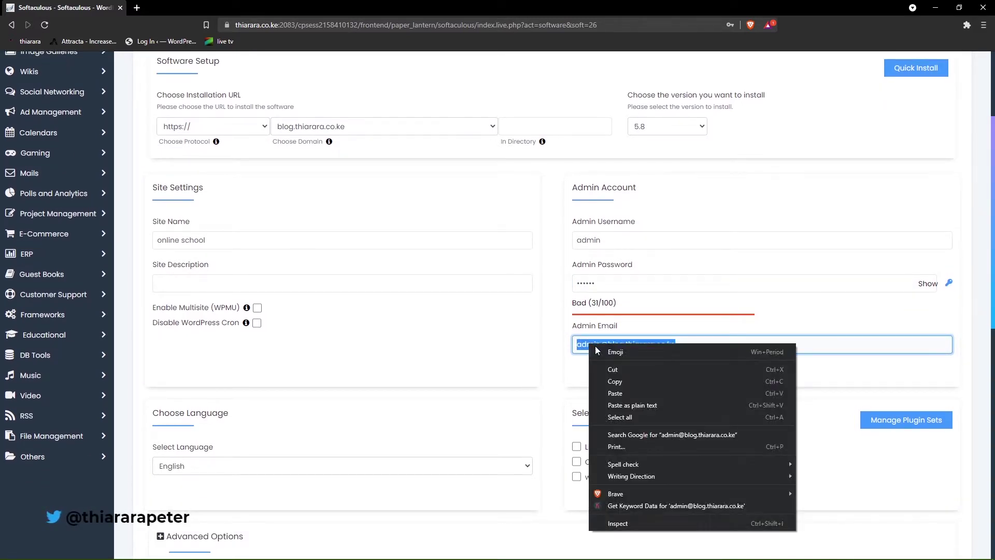
left_click(718, 336)
double_click(643, 344)
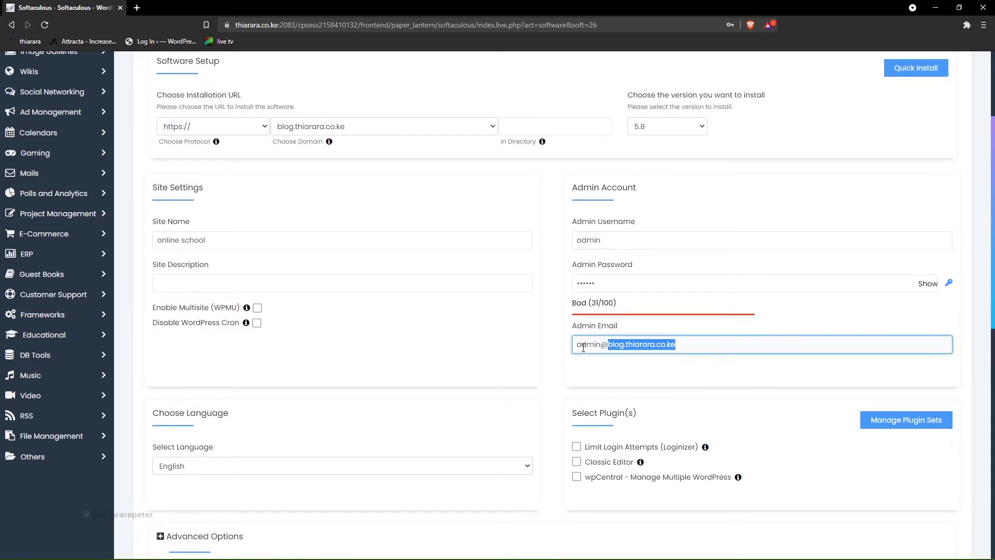
key("BackSpace")
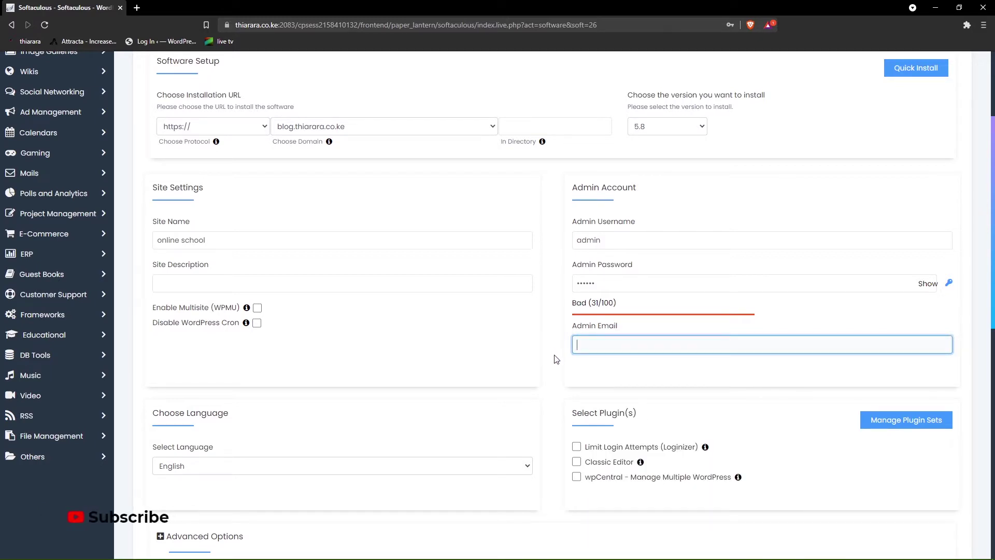
left_click(603, 374)
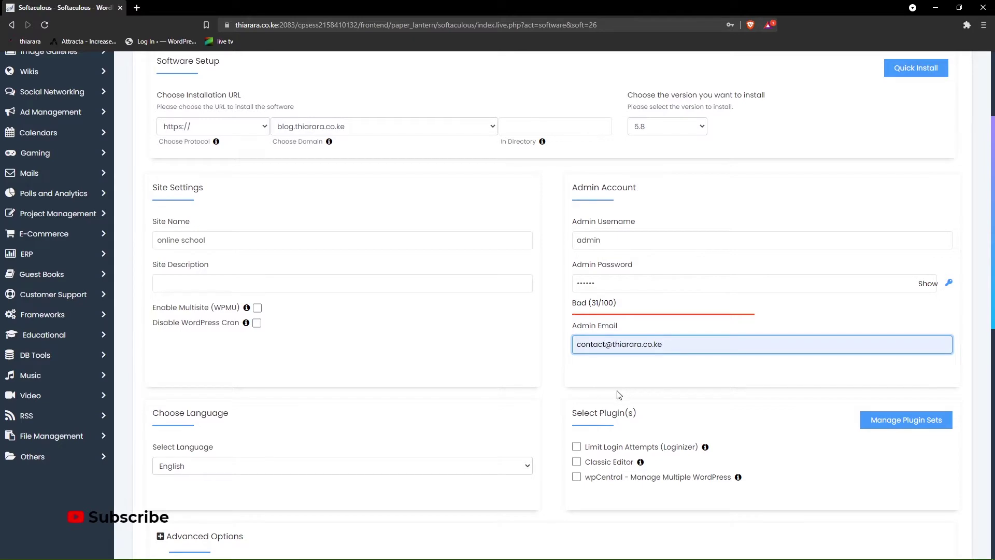
scroll(619, 395, "down", 7)
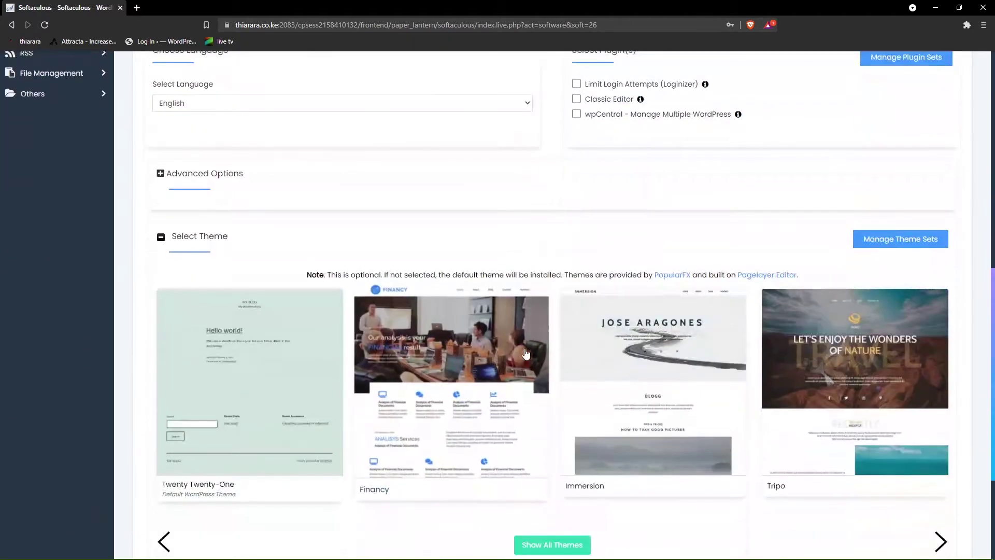
scroll(526, 353, "up", 8)
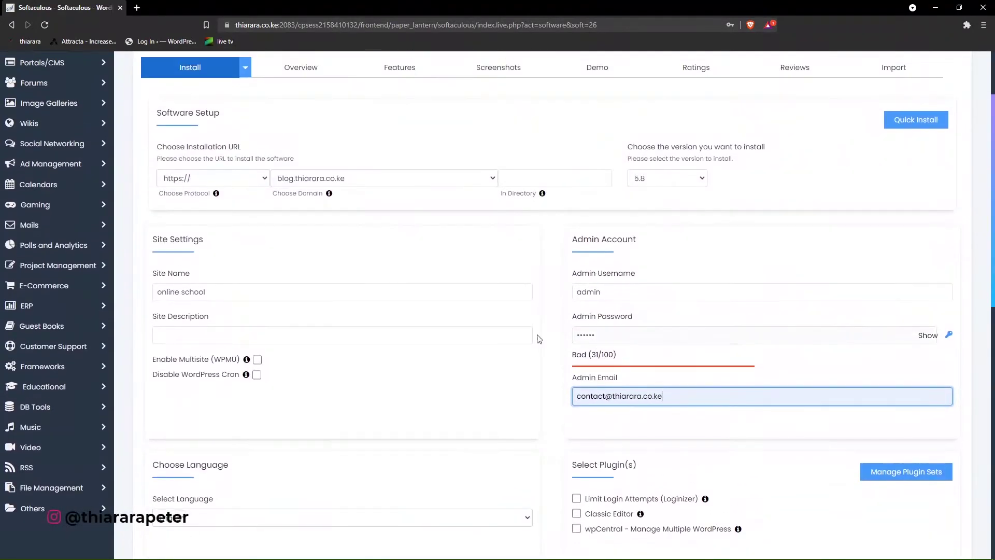
scroll(471, 296, "down", 14)
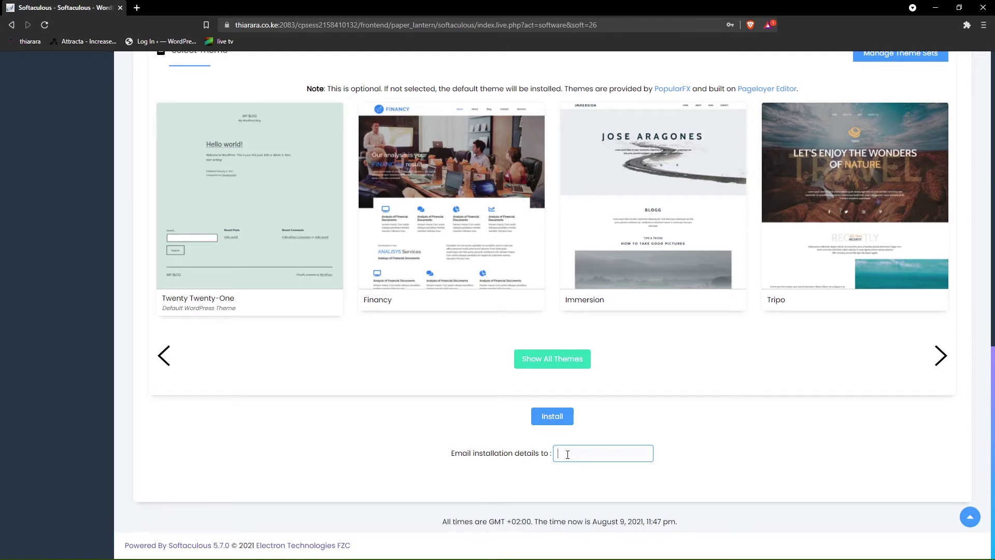
left_click(552, 417)
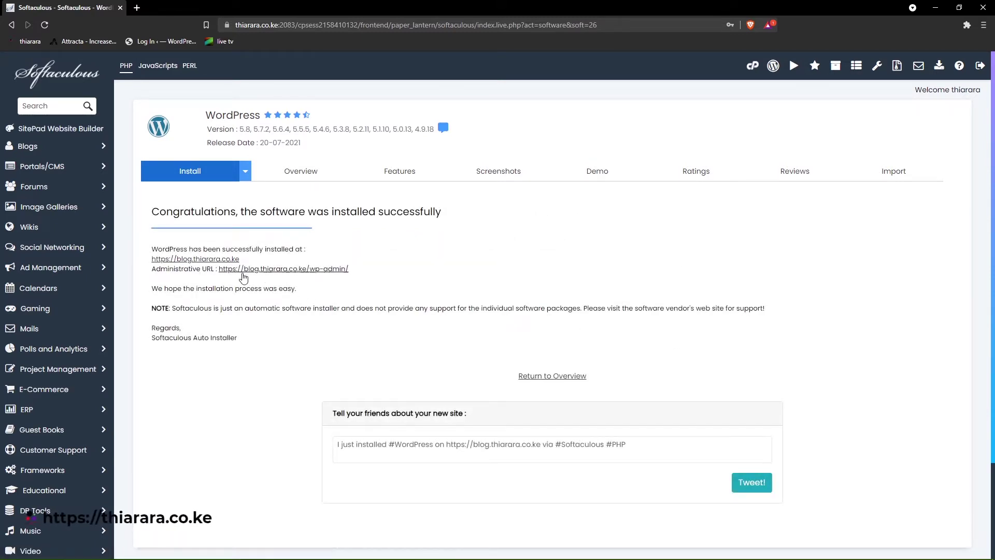
left_click(202, 260)
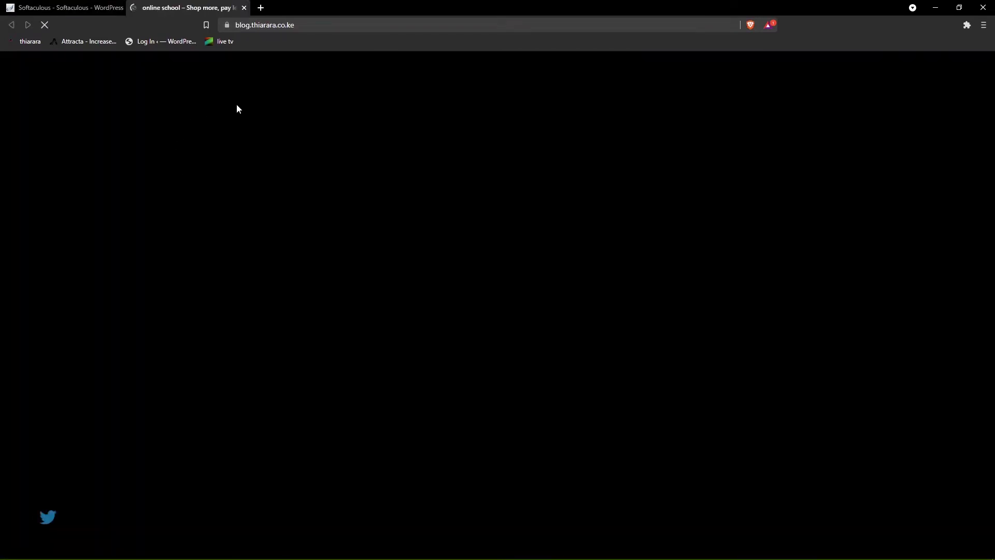
scroll(313, 182, "down", 2)
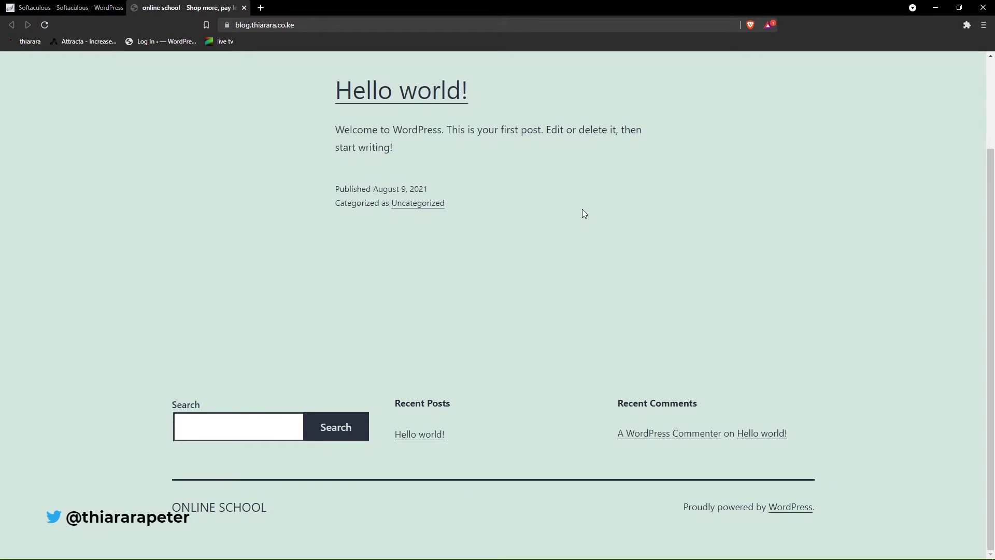
scroll(581, 233, "up", 2)
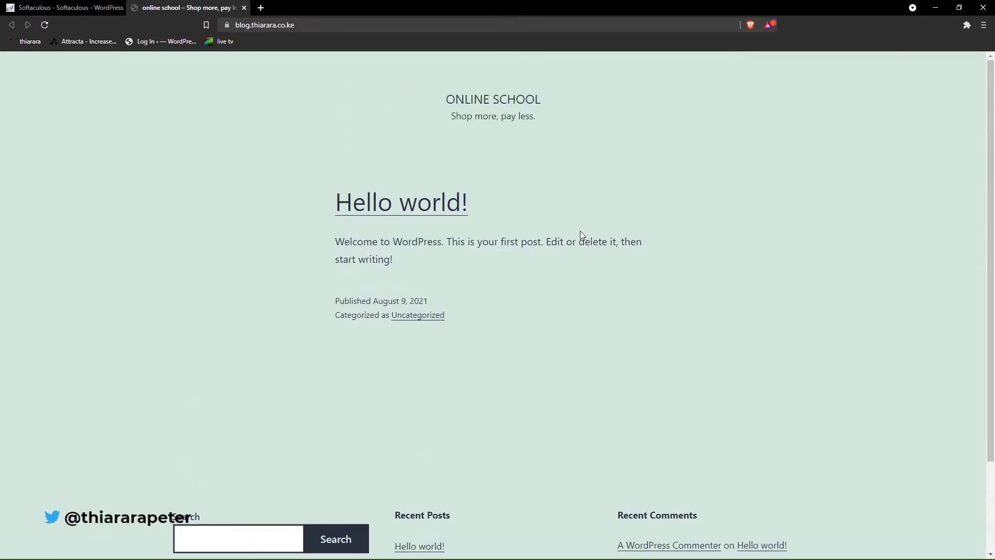
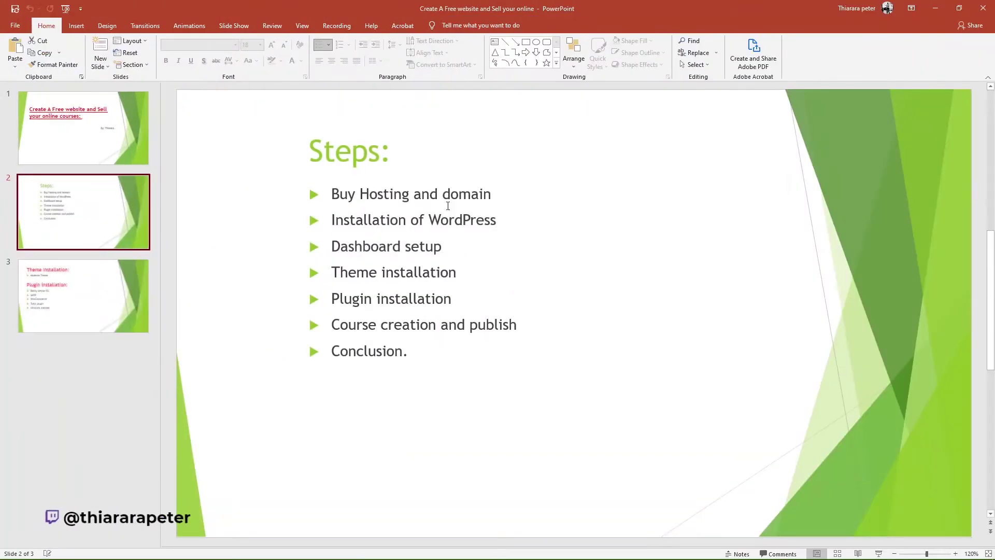
- Highlight the Buy Hosting and domain, Installation of WordPress and Dashboard setup bullets, then move PowerPoint aside
triple_click(448, 206)
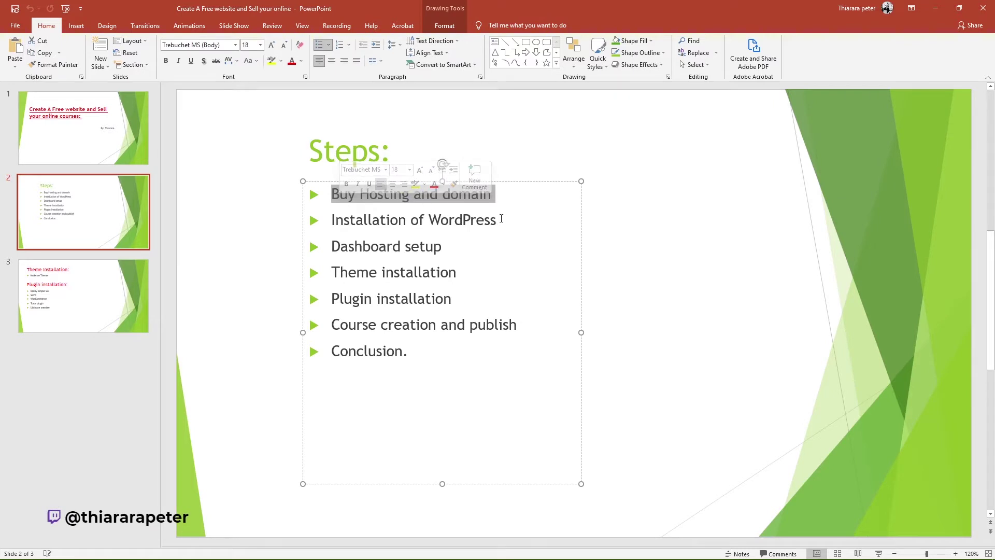
triple_click(501, 218)
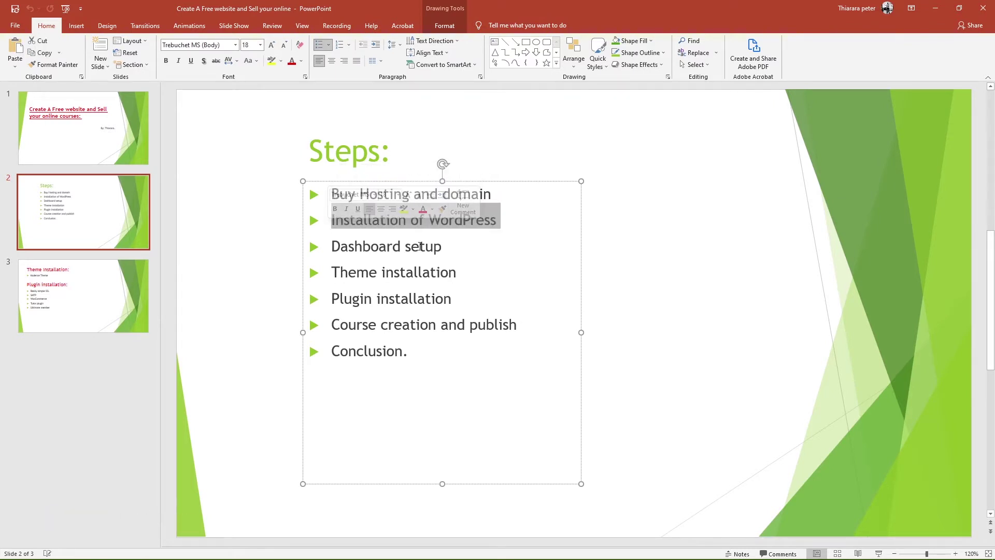
triple_click(440, 245)
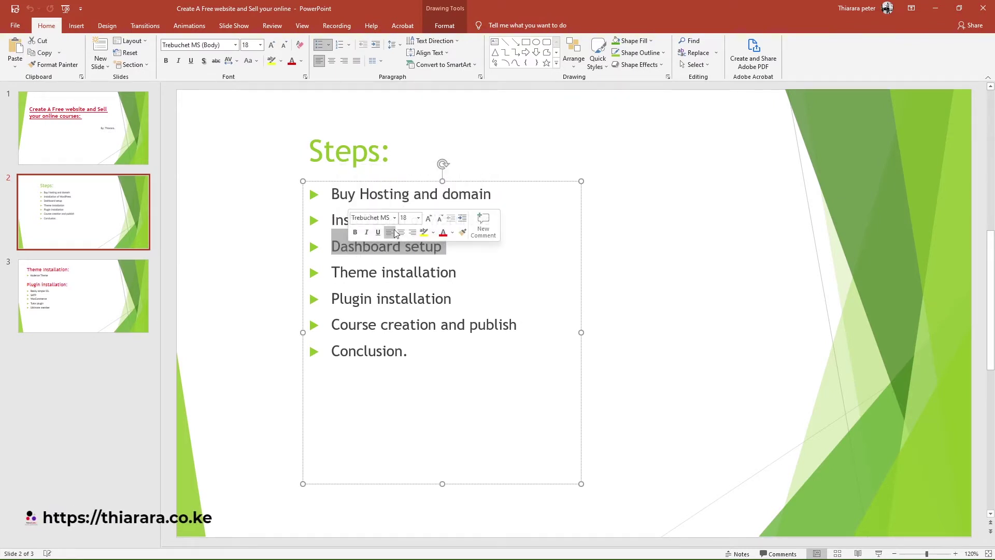
left_click_drag(547, 5, 0, 269)
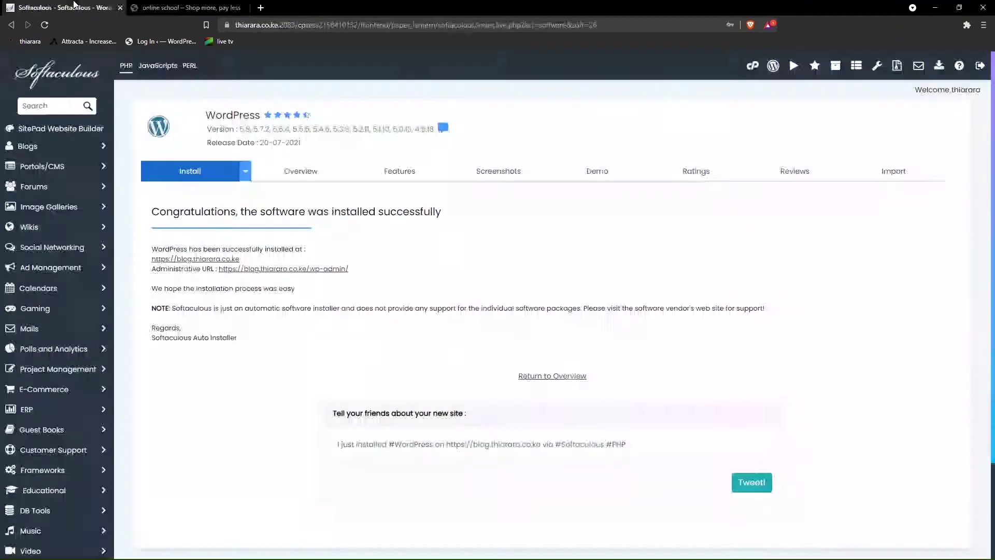
- Load the blog's /wp-admin address in the site tab
left_click(83, 7)
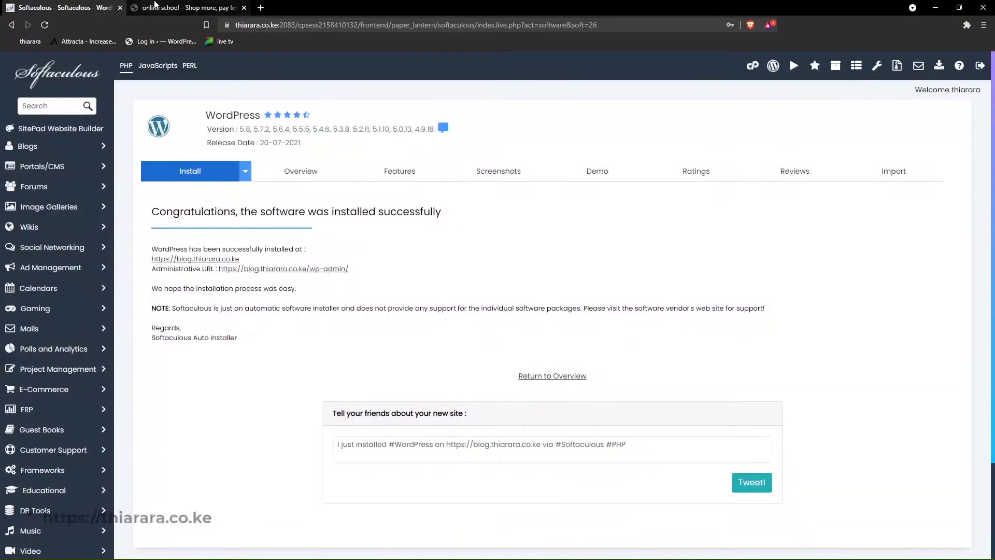
left_click(155, 6)
left_click(304, 25)
key("End")
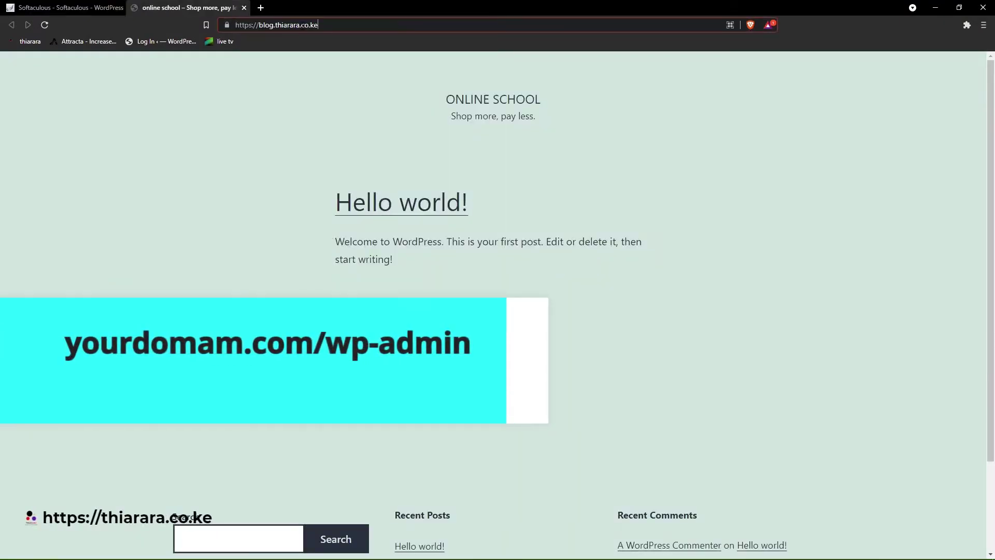
type("/")
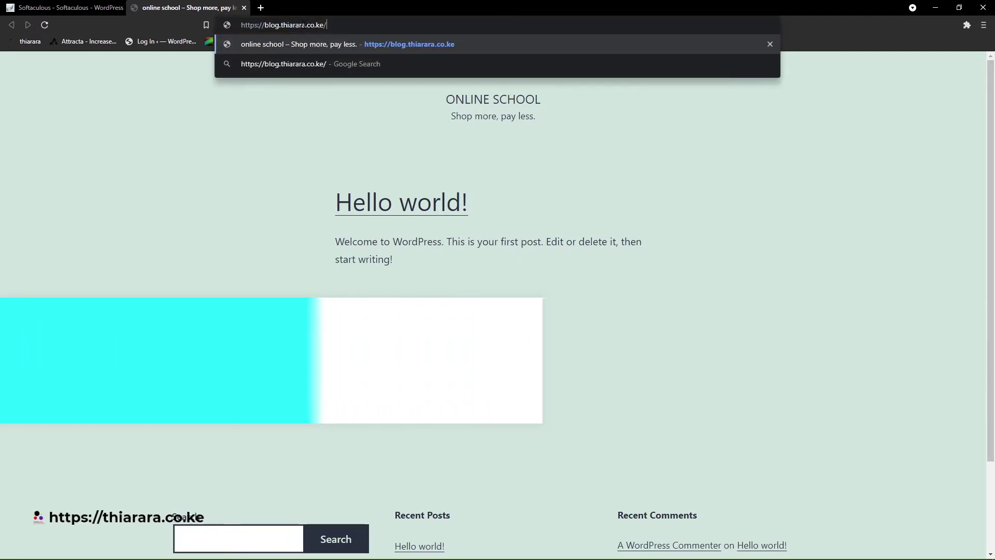
type("wp-admin")
key("Return")
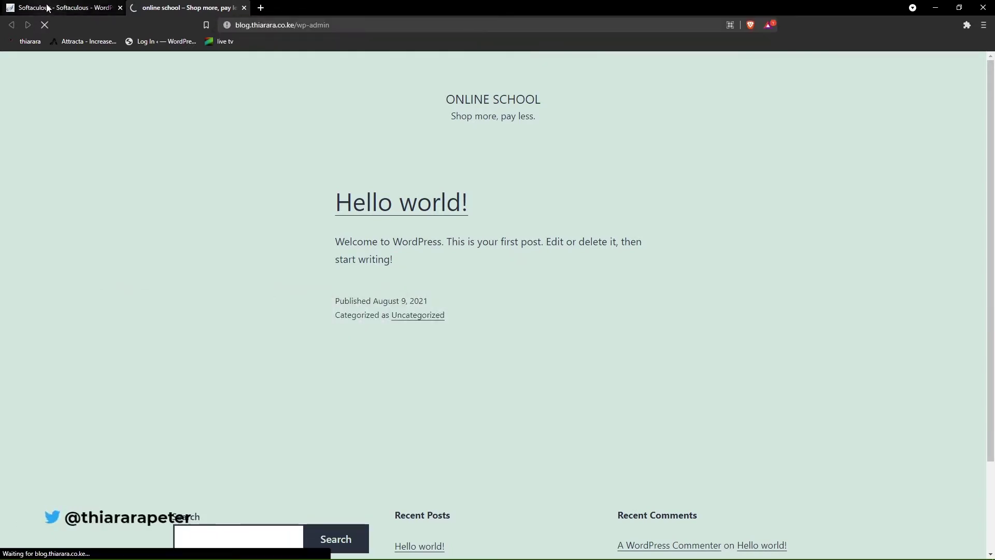
- Open the Administrative URL from the installer and sign in with the saved admin login
left_click(48, 8)
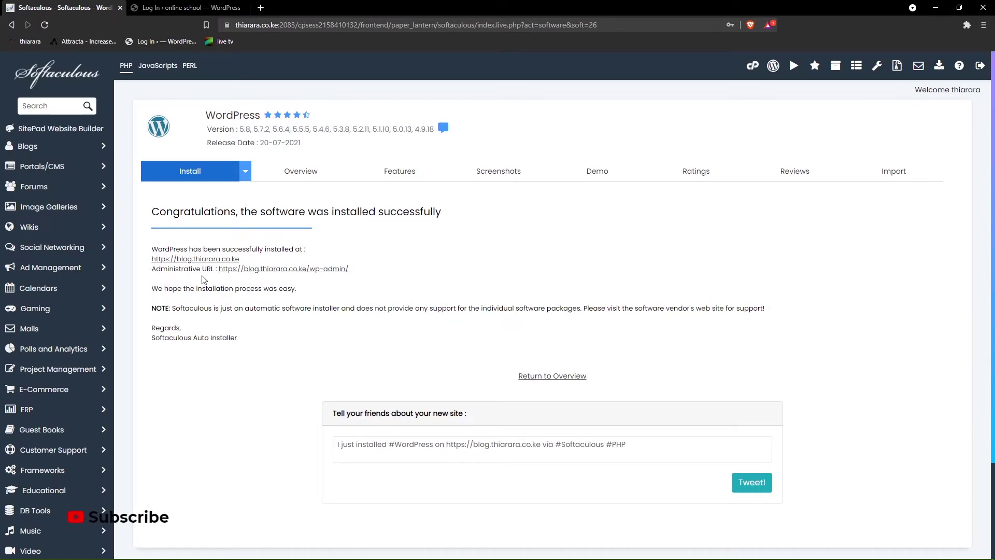
left_click(257, 269)
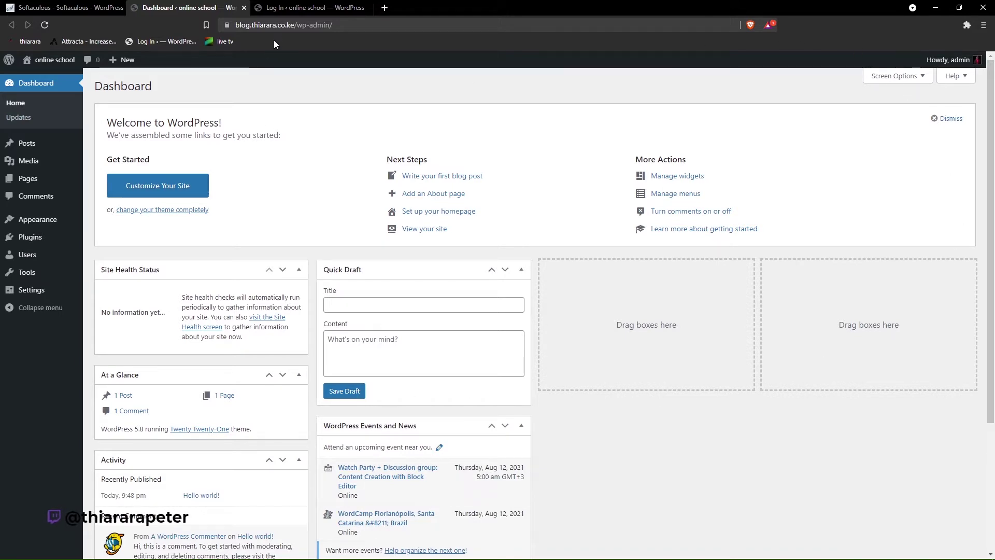
left_click(294, 7)
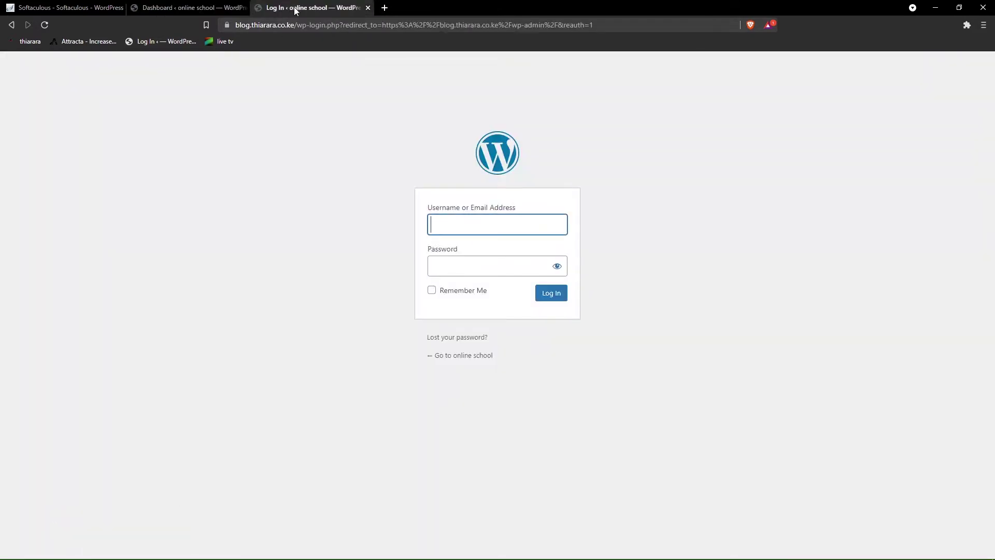
left_click(442, 223)
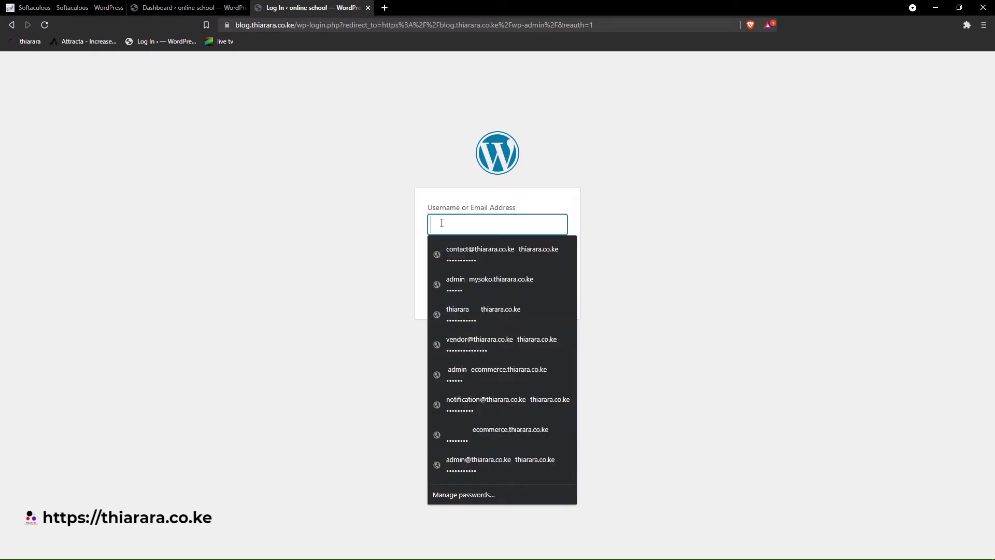
left_click(470, 280)
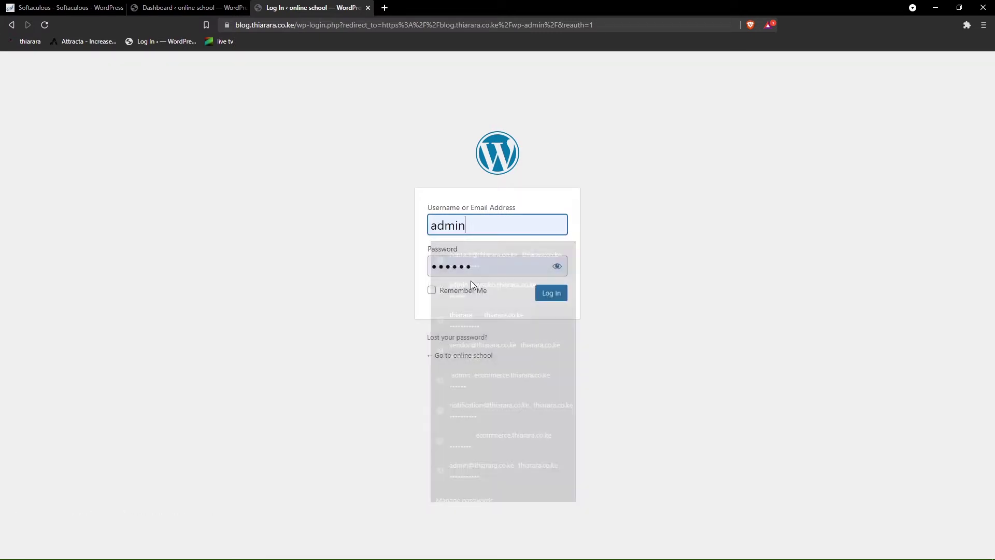
left_click(552, 299)
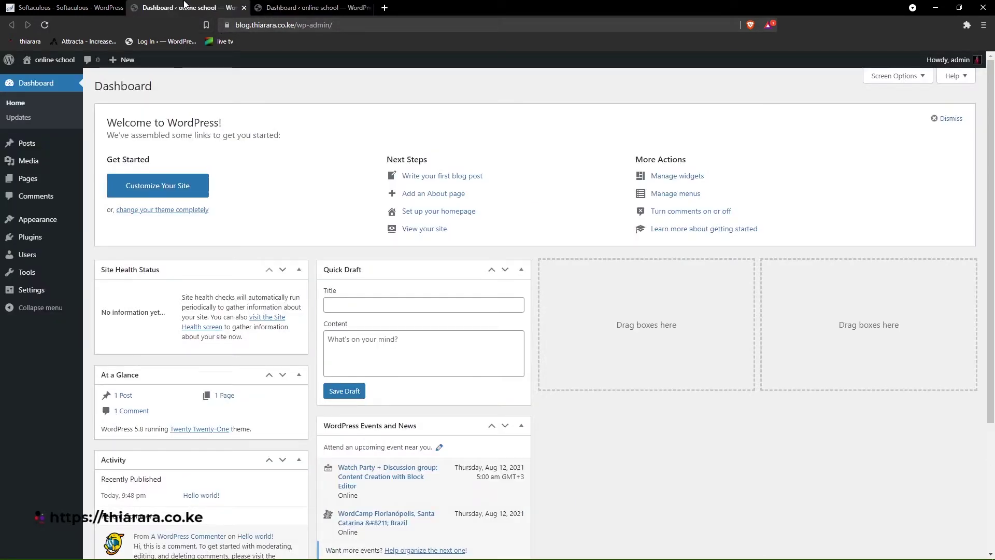
- Close the Softaculous tab, visit the site's front page, and return to the Dashboard
left_click(248, 7)
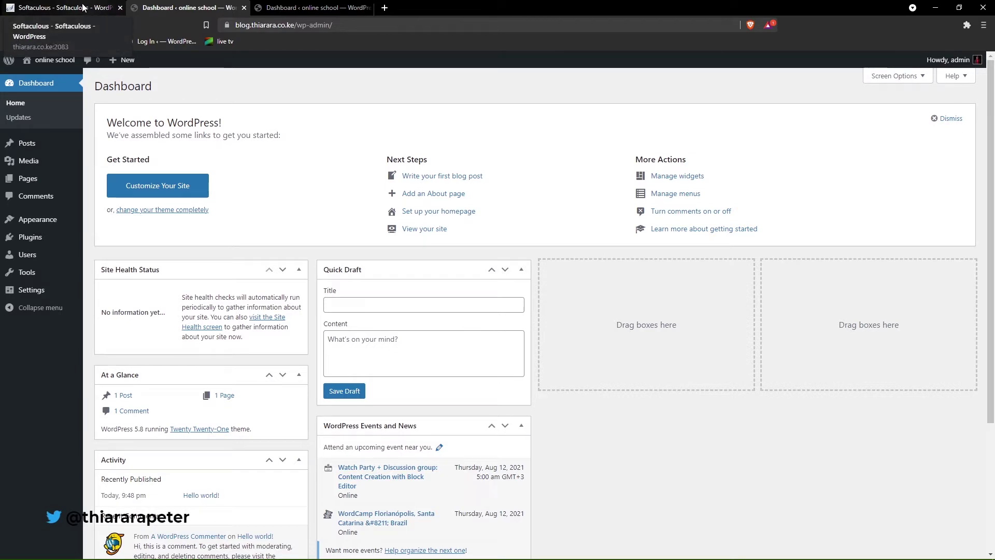
left_click(120, 8)
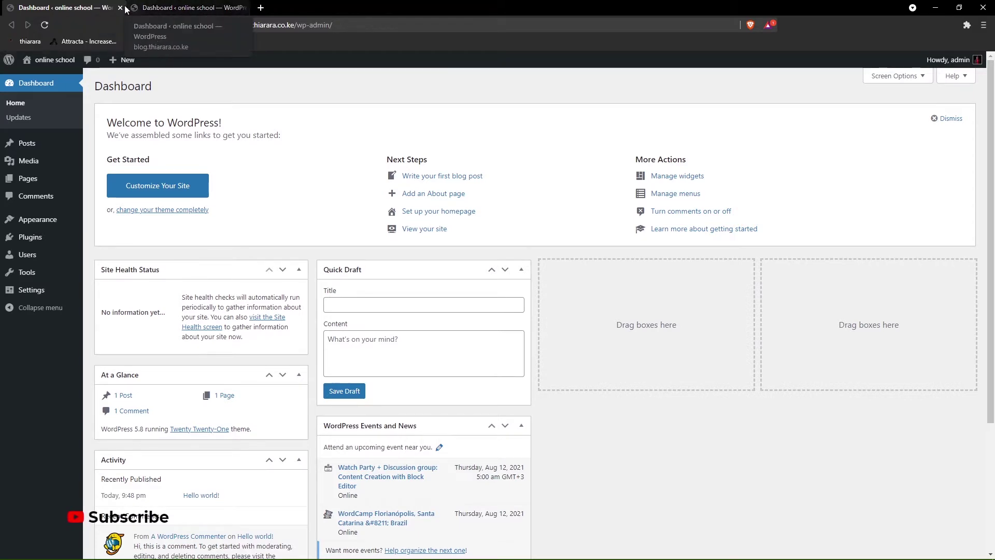
left_click(156, 8)
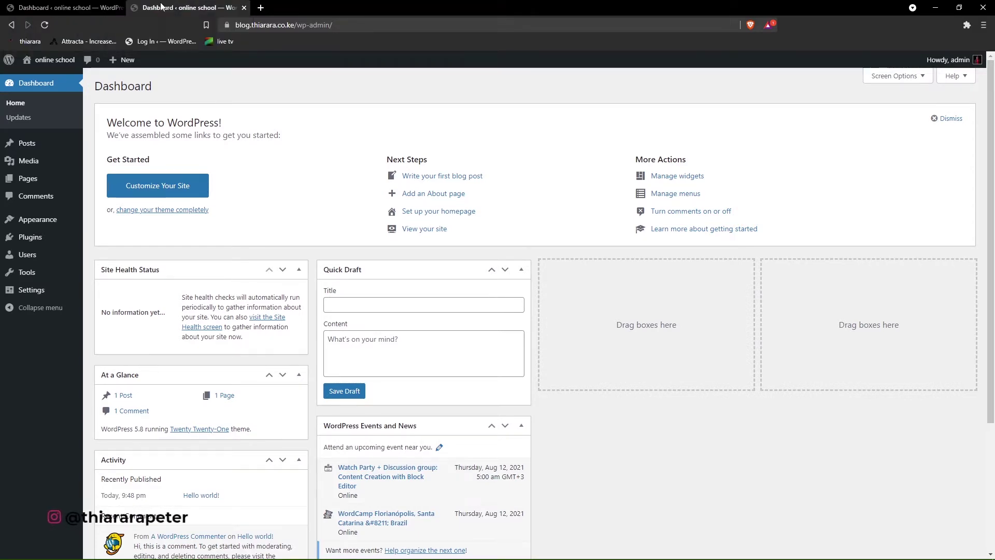
left_click(63, 62)
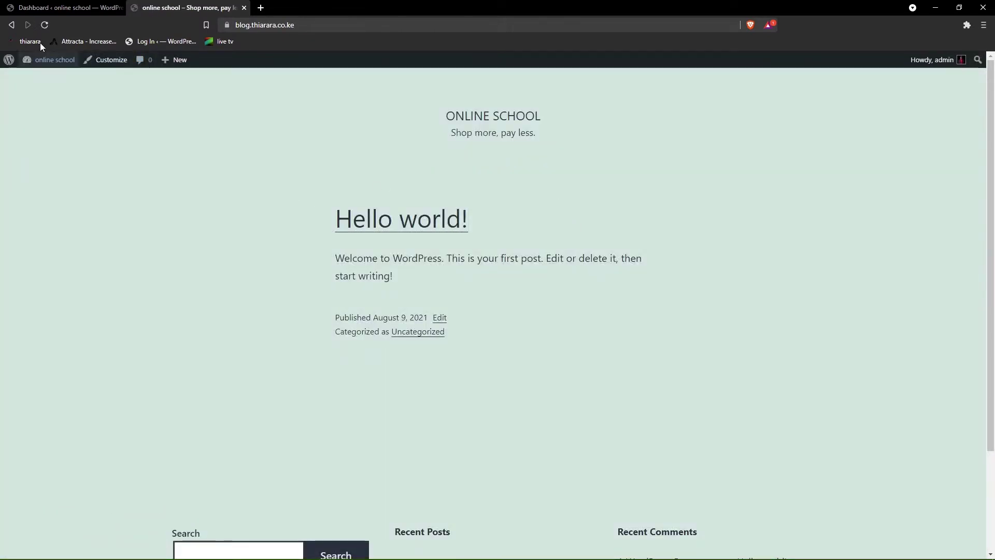
left_click(31, 7)
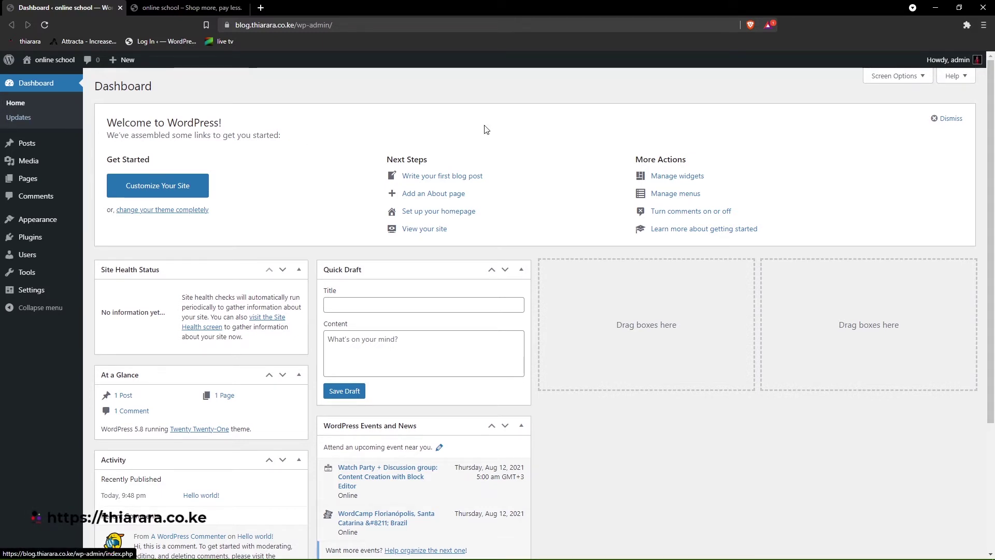
scroll(382, 187, "down", 3)
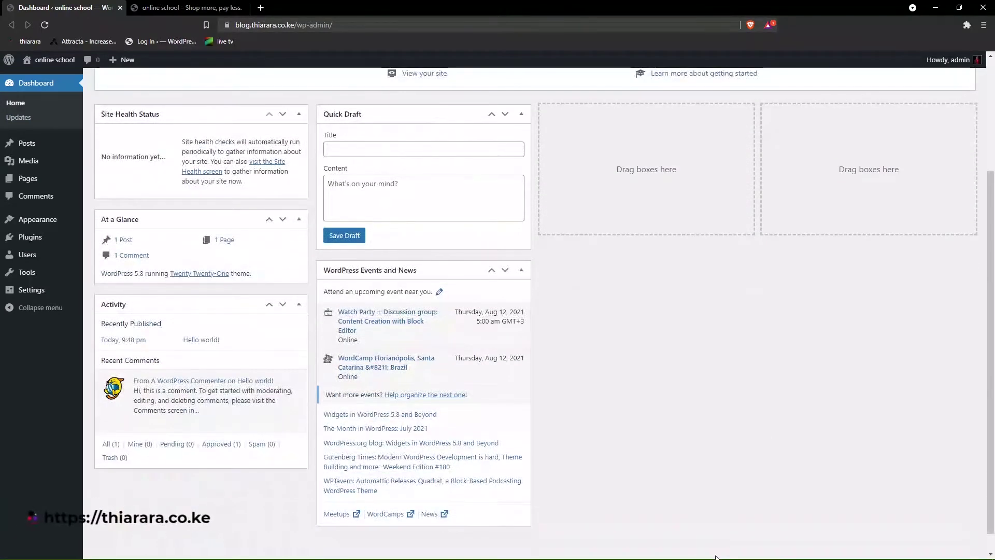
scroll(553, 251, "up", 3)
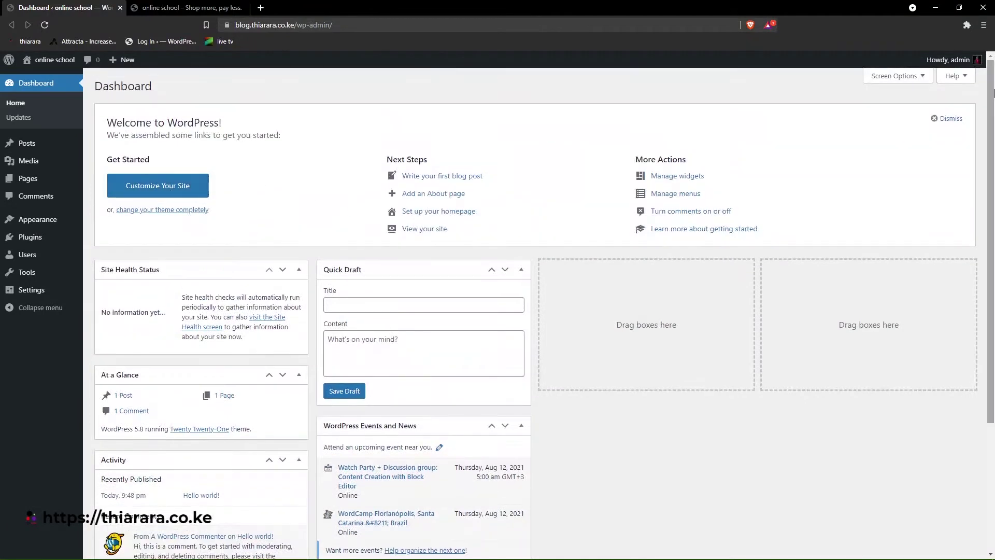
- Dismiss the Welcome panel and hide Events and News, Quick Draft, Activity, At a Glance and Site Health widgets
left_click(952, 119)
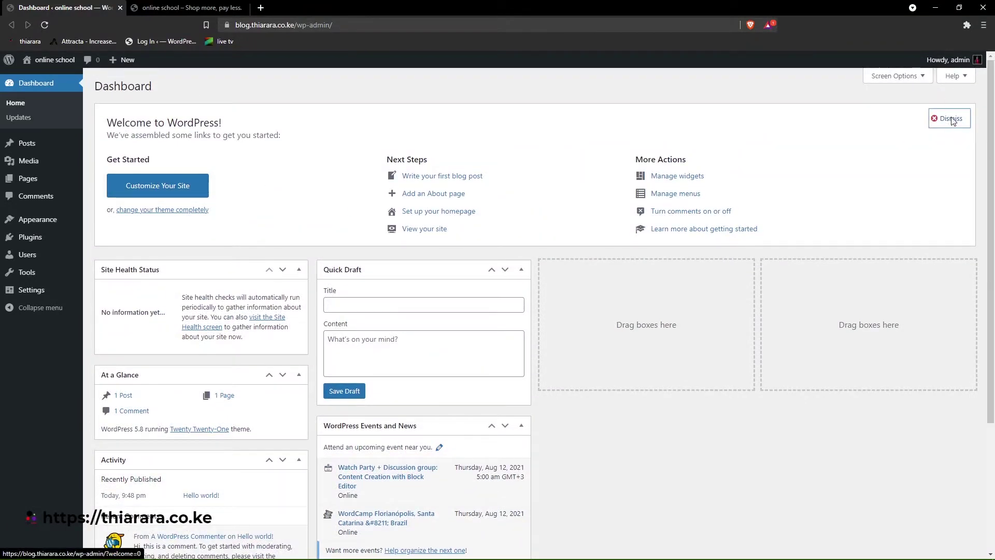
left_click(895, 76)
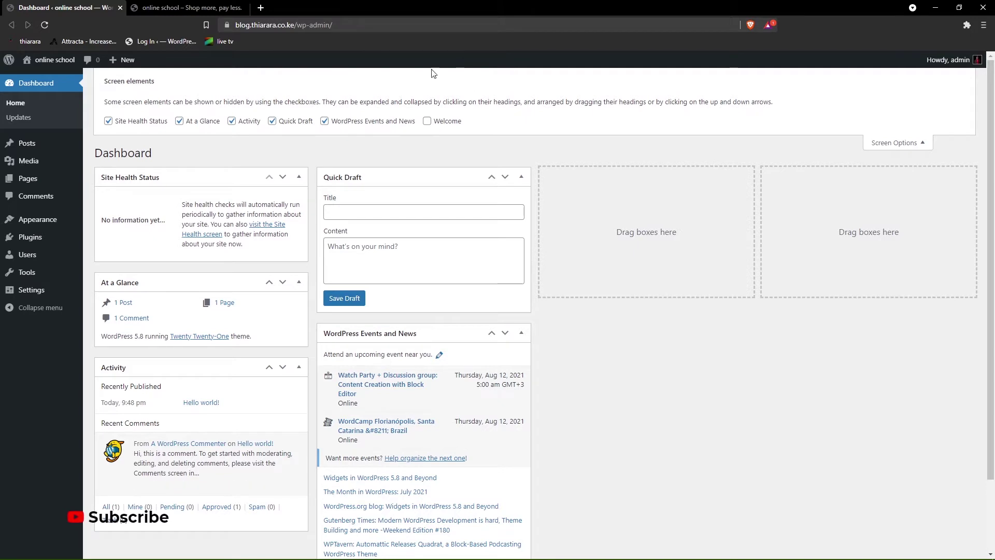
left_click(347, 124)
left_click(301, 122)
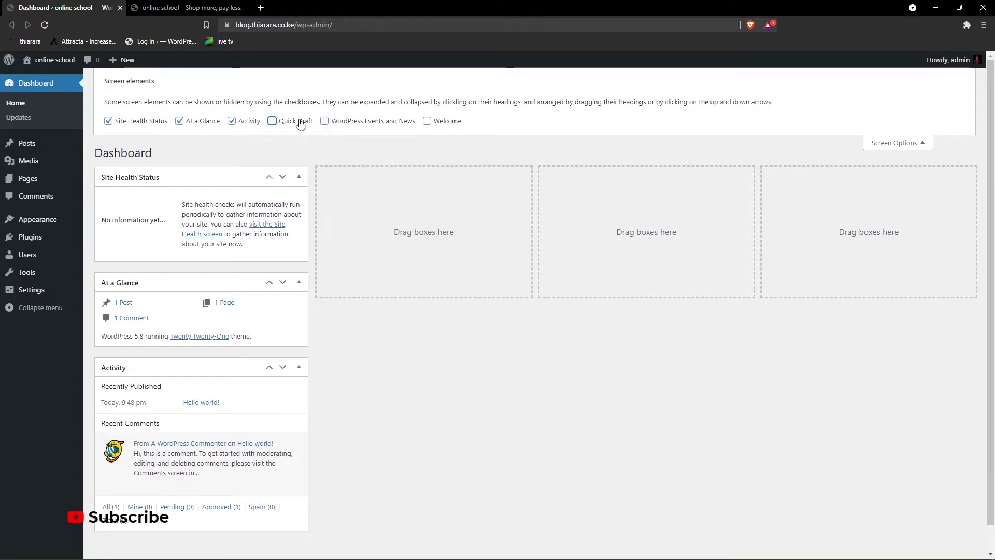
left_click(247, 123)
left_click(196, 122)
left_click(145, 123)
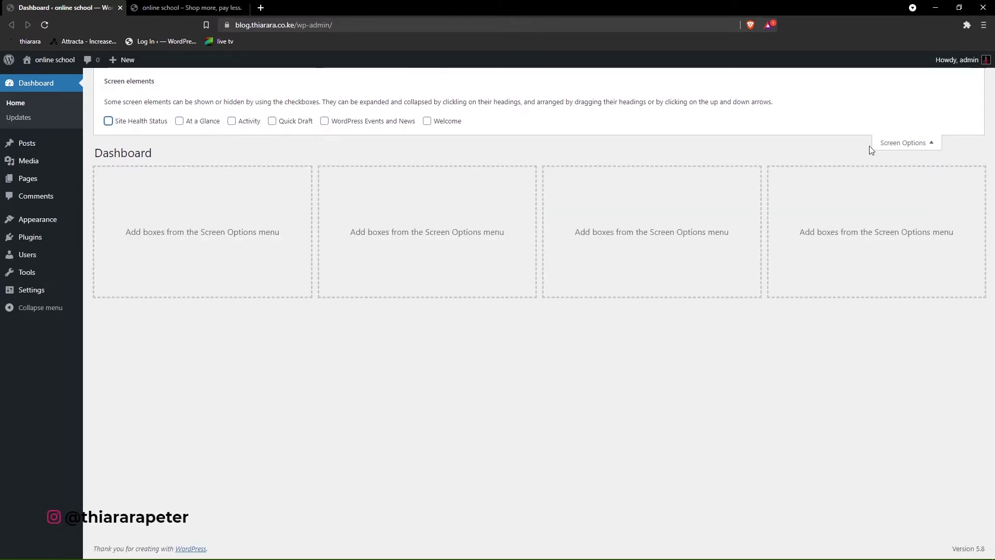
left_click(922, 144)
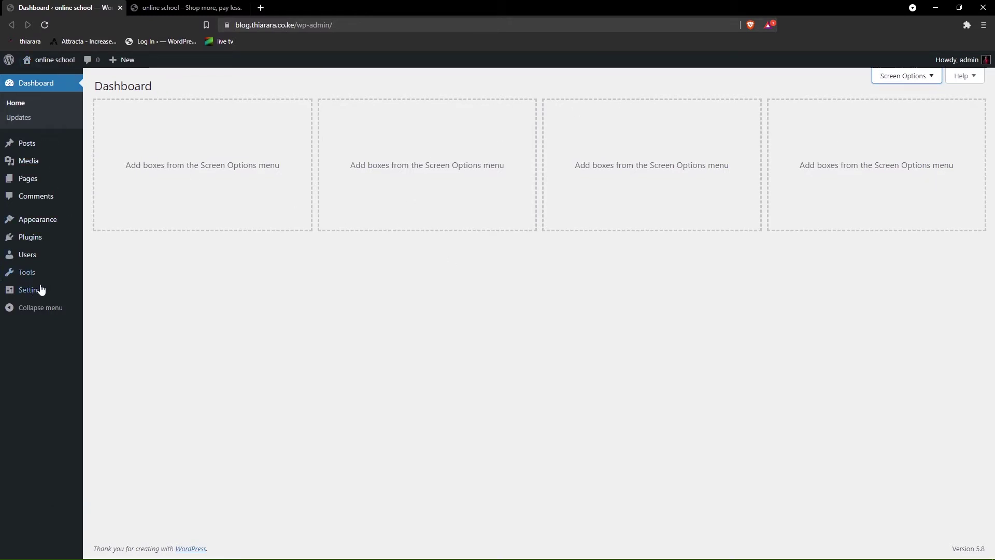
- Switch permalinks to the Post name structure /%postname%/, then view Writing and Discussion settings
mouse_move(36, 292)
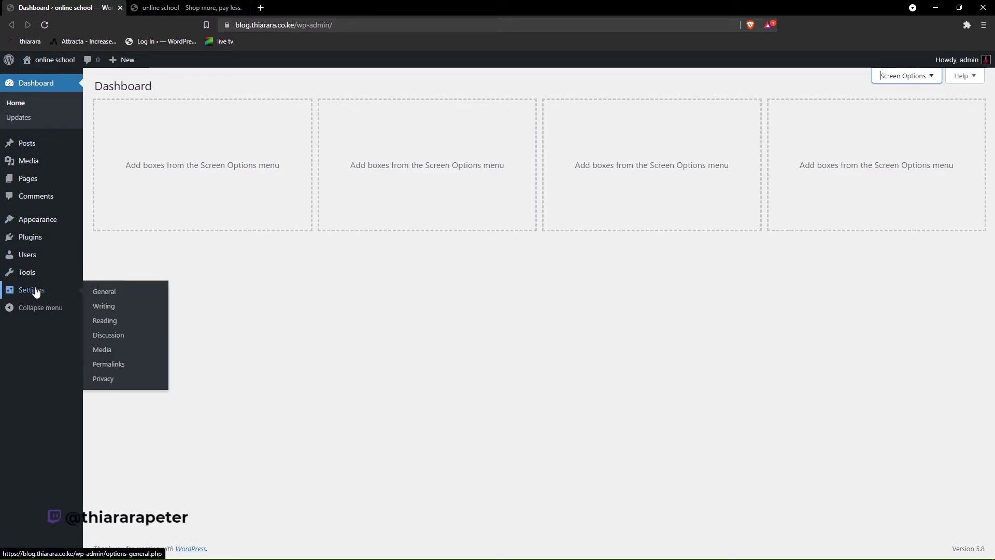
left_click(107, 365)
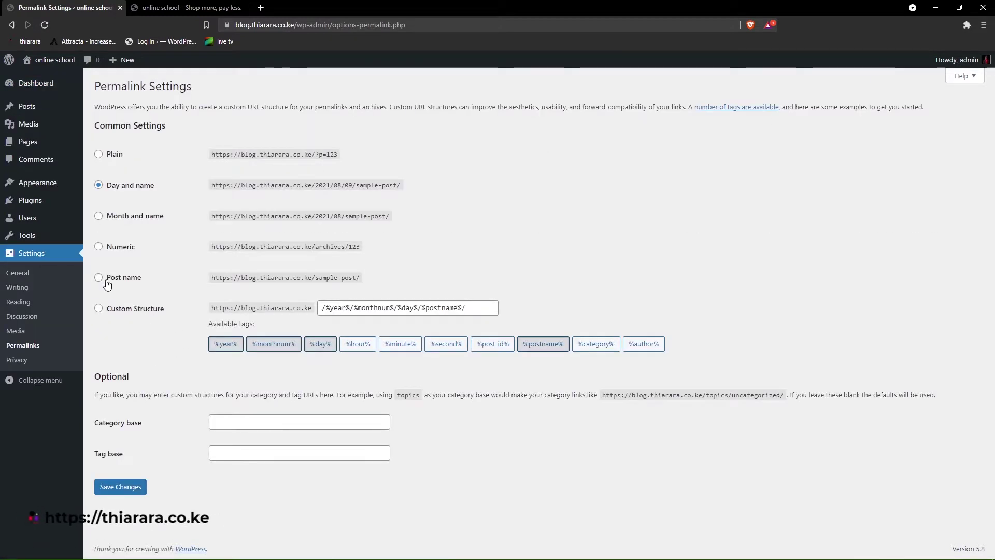
left_click(98, 277)
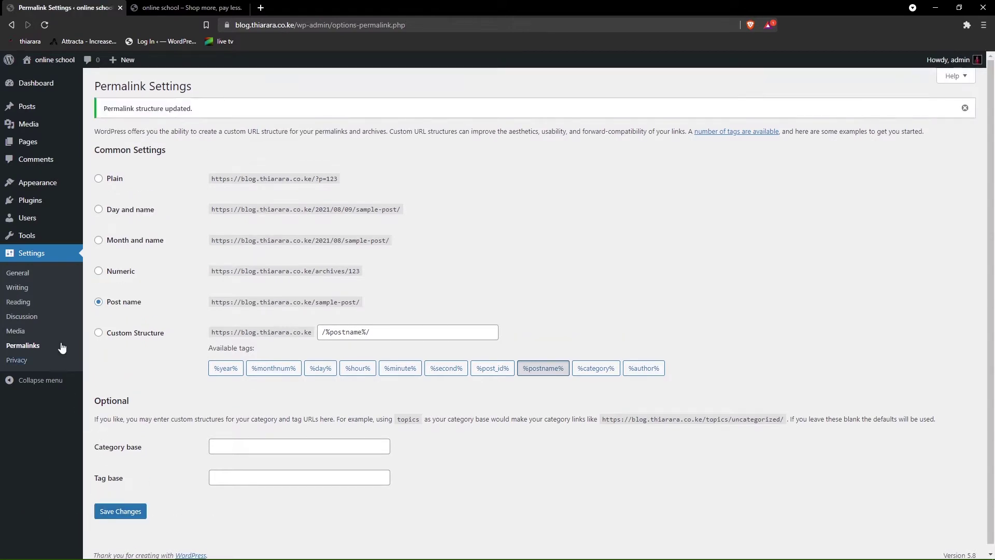
left_click(27, 290)
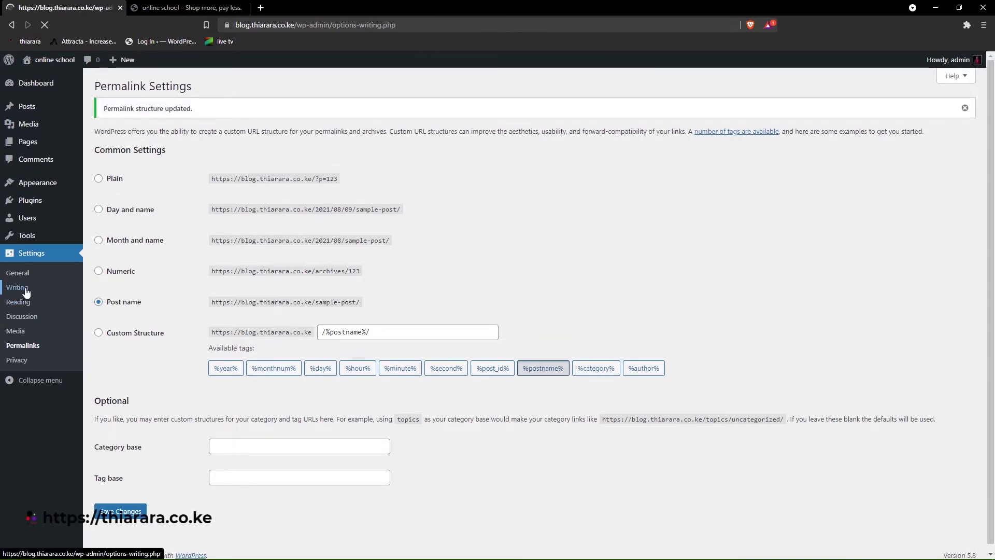
left_click(22, 316)
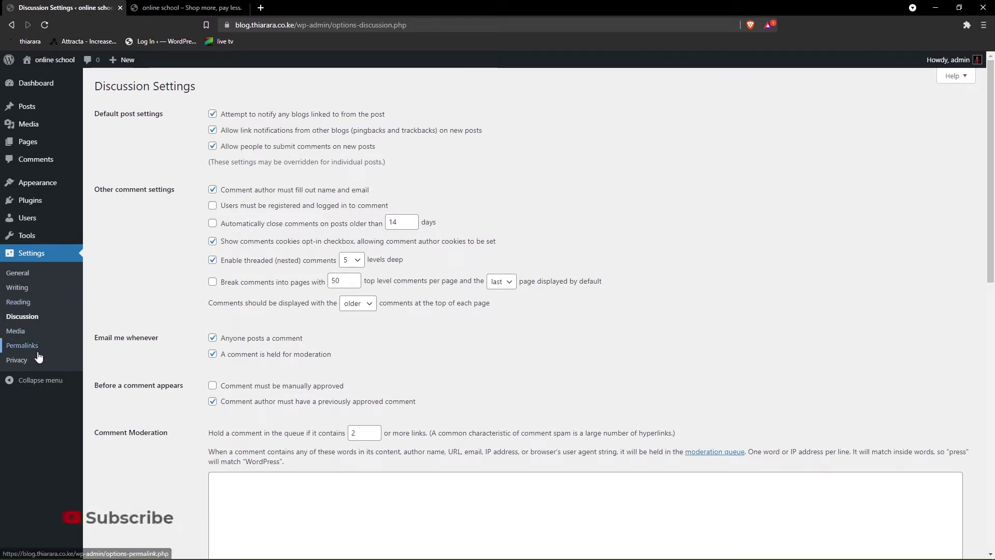
- Allow anyone to register, set the timezone to UTC+3, and save the General Settings
left_click(23, 278)
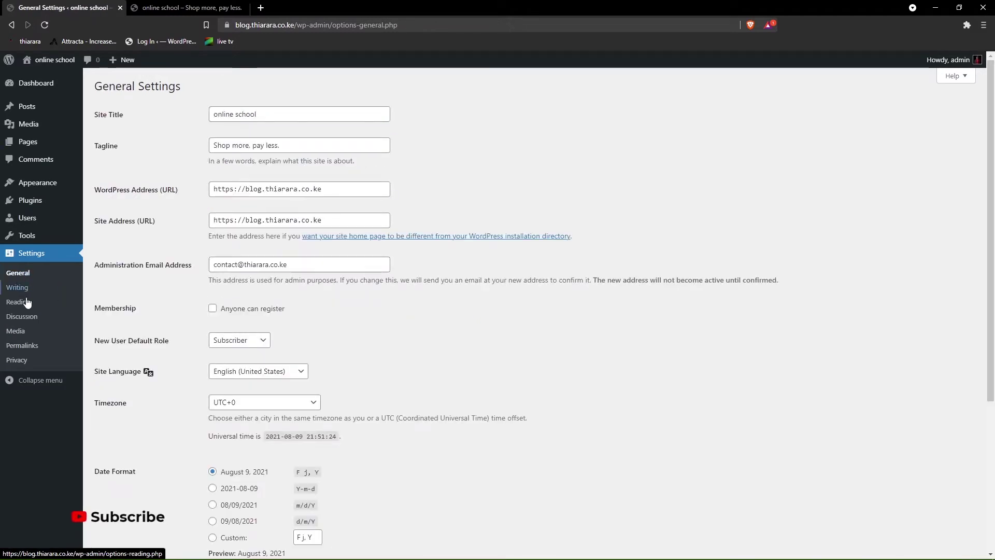
left_click(213, 309)
scroll(240, 343, "down", 4)
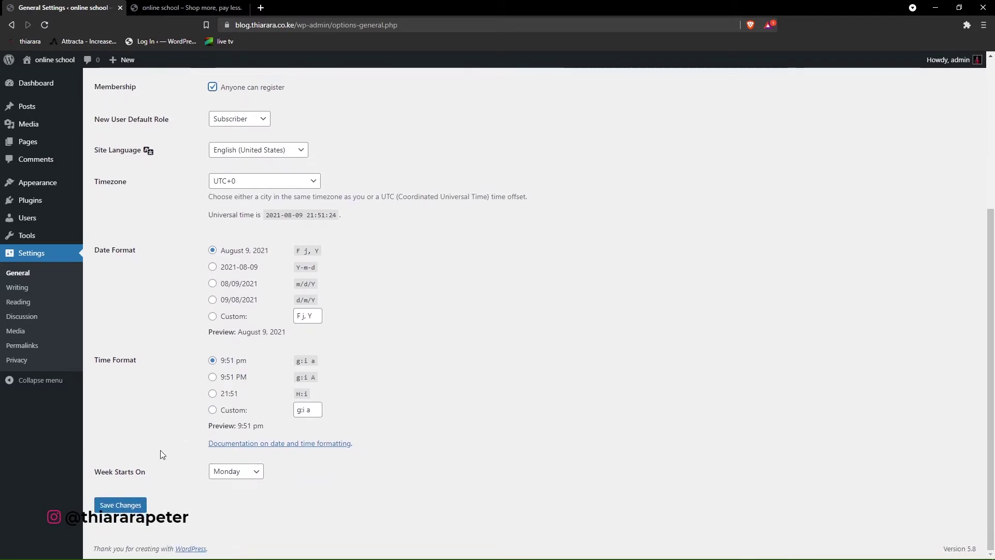
left_click(263, 181)
scroll(257, 339, "down", 3)
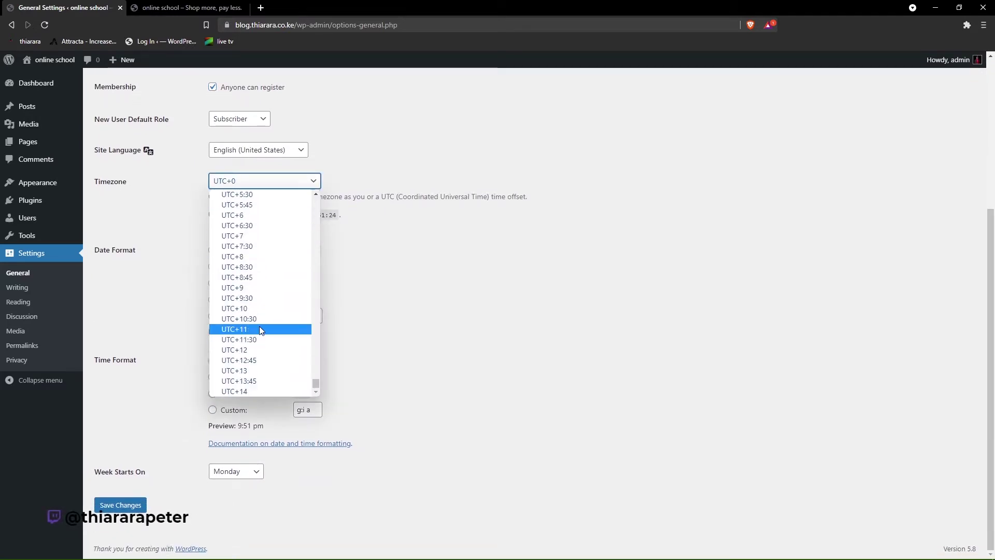
scroll(257, 311, "up", 3)
left_click(239, 252)
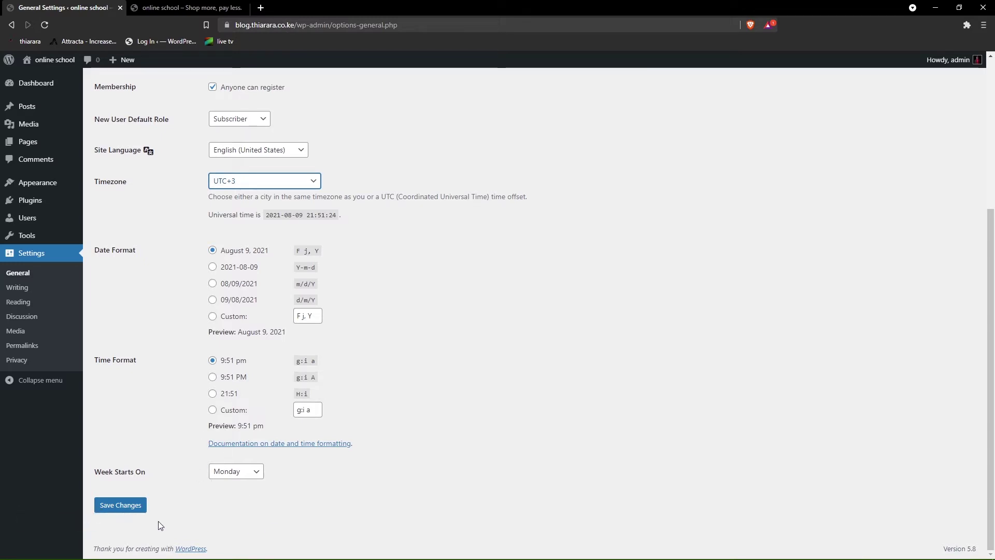
left_click(123, 506)
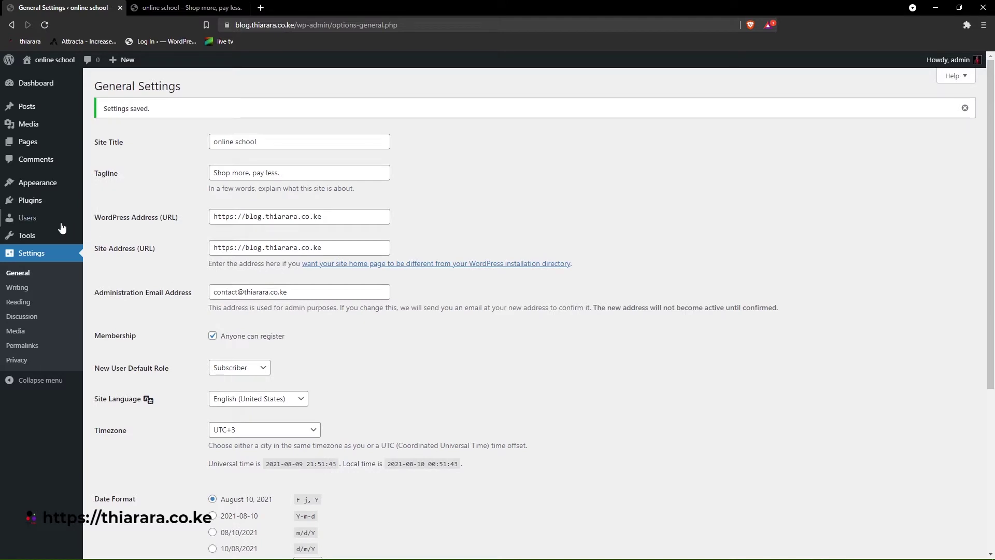
- Open the installed themes and preview the current front page
mouse_move(53, 188)
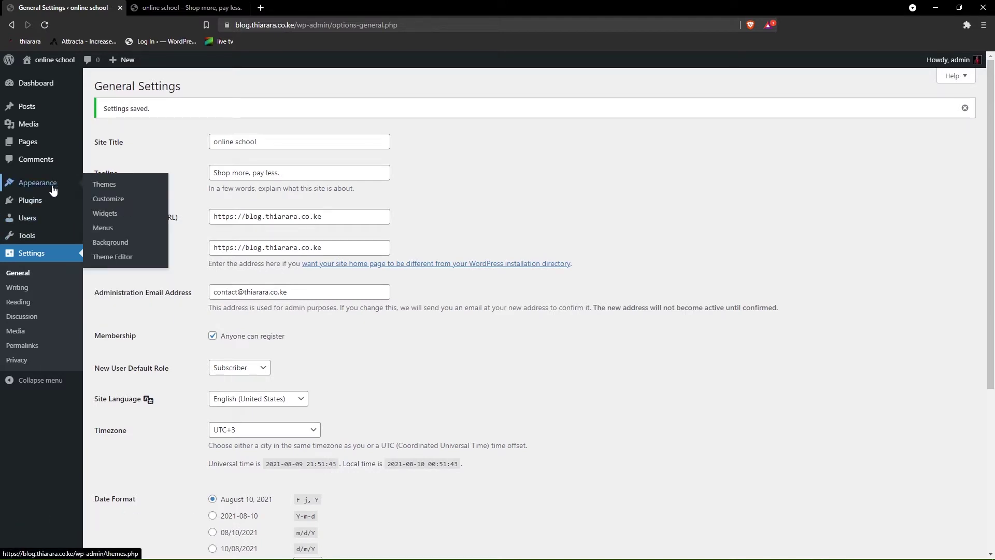
left_click(104, 185)
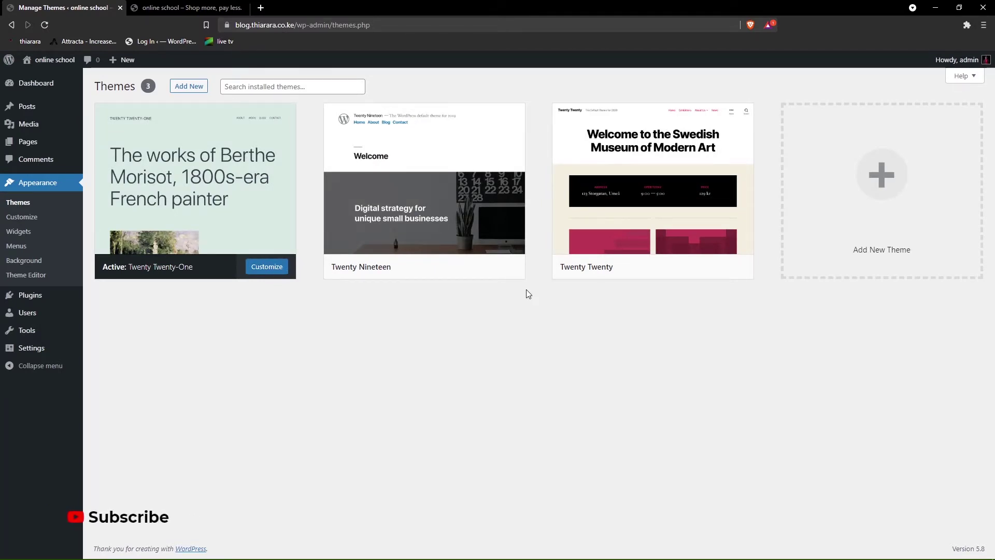
mouse_move(499, 270)
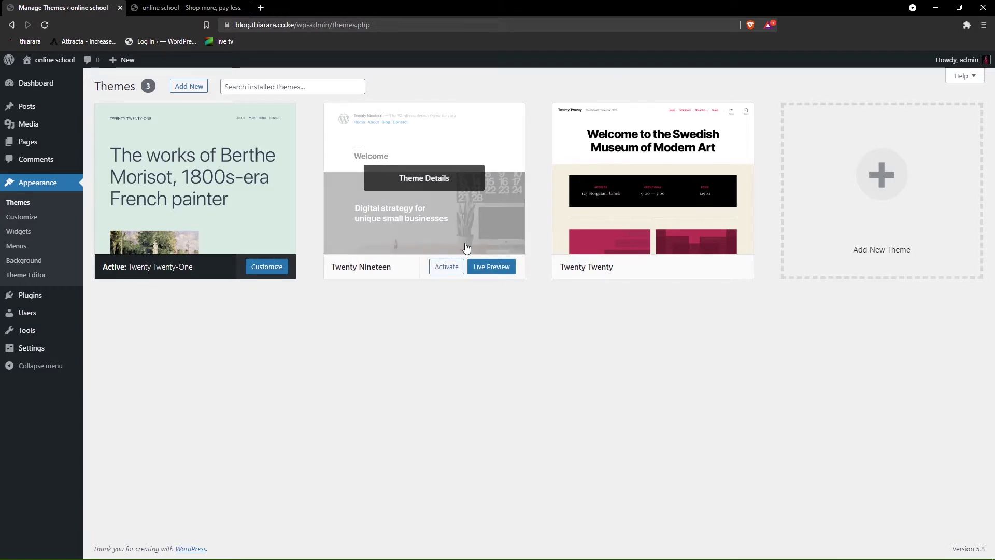
left_click(152, 8)
scroll(439, 245, "down", 3)
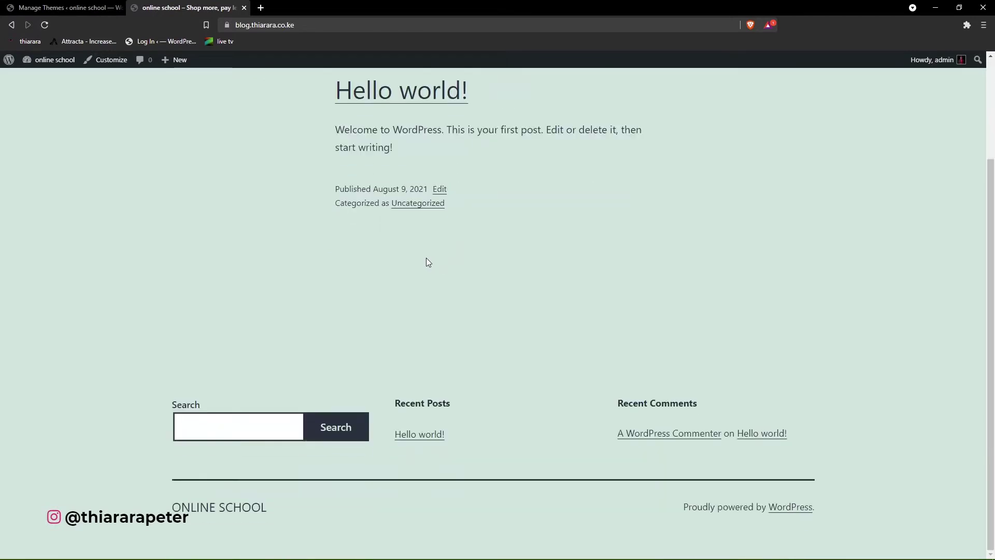
left_click(73, 8)
- Activate Twenty Twenty and reload the front page to see its new design
mouse_move(658, 270)
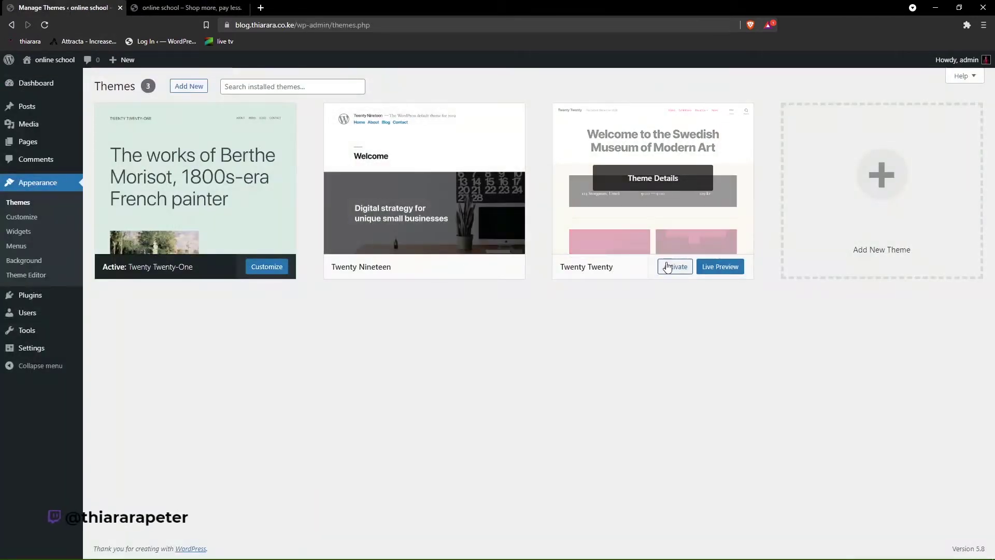
left_click(672, 271)
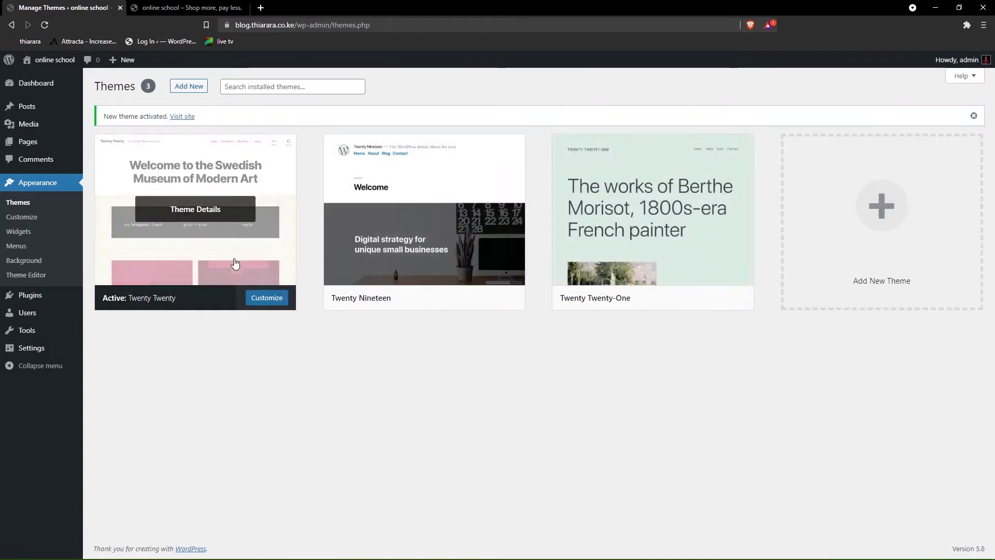
left_click(213, 5)
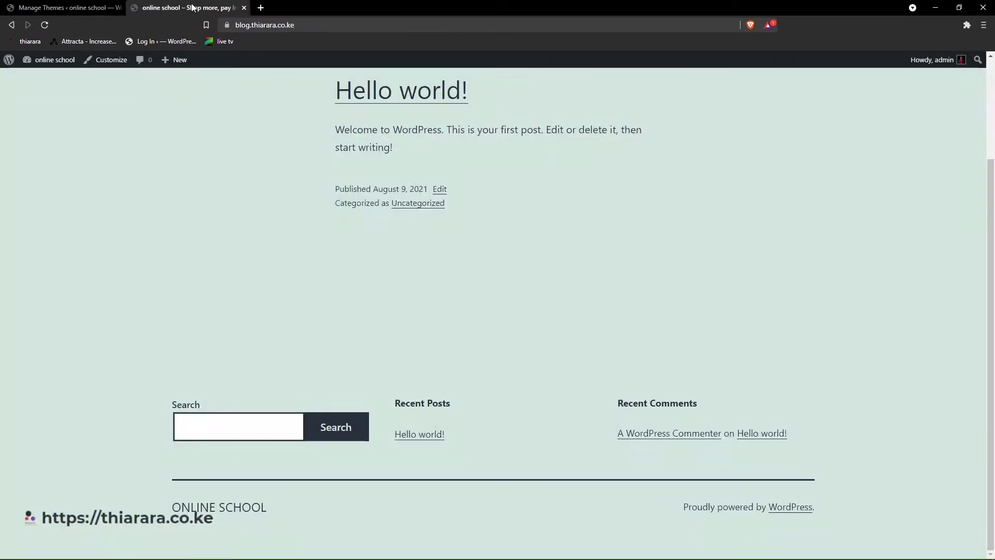
left_click(40, 26)
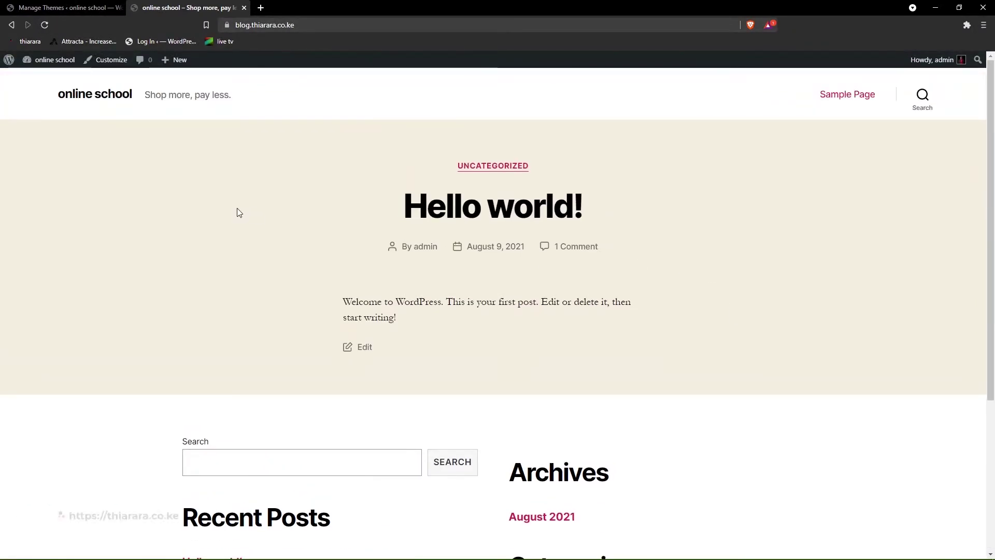
scroll(228, 210, "down", 5)
scroll(362, 226, "up", 5)
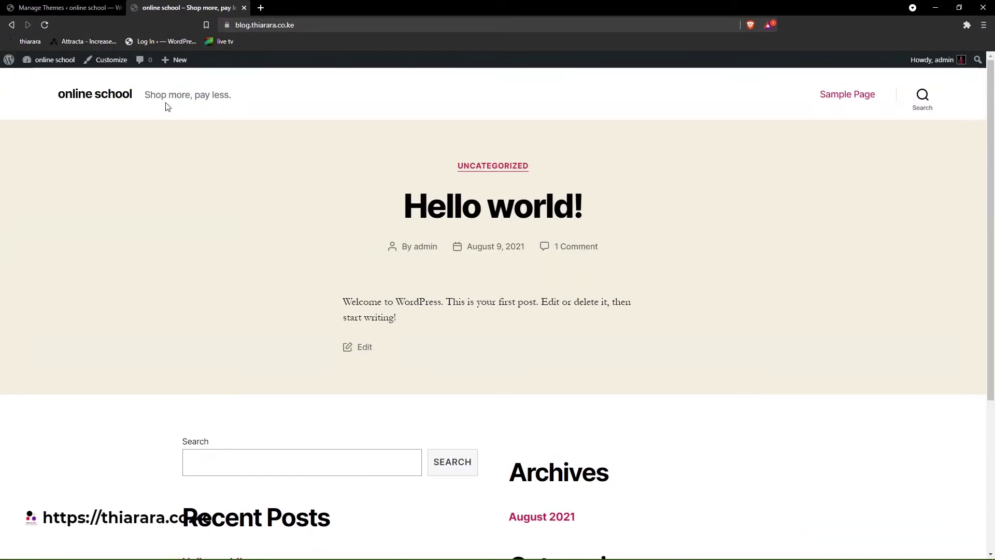
left_click(62, 8)
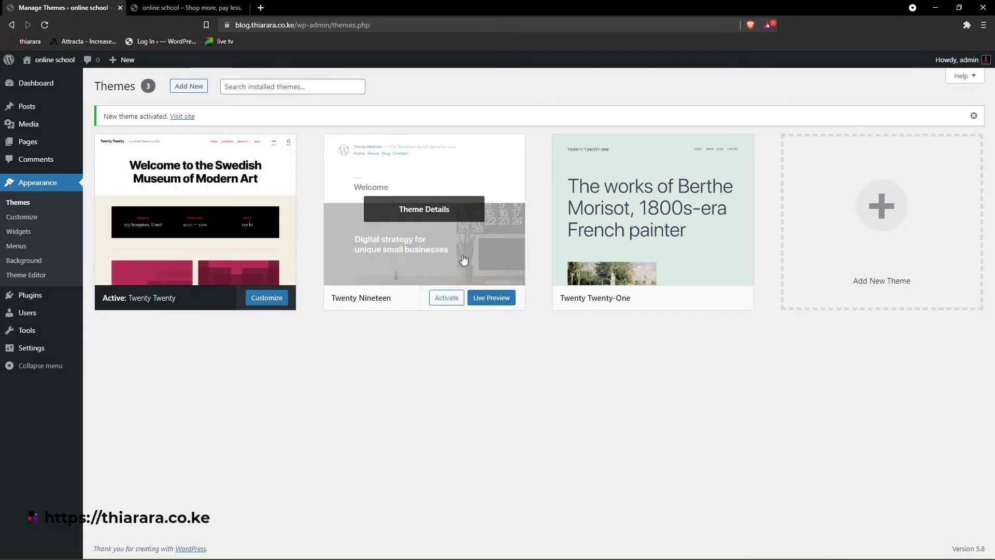
- Delete the Twenty Nineteen theme
left_click(464, 259)
left_click(892, 531)
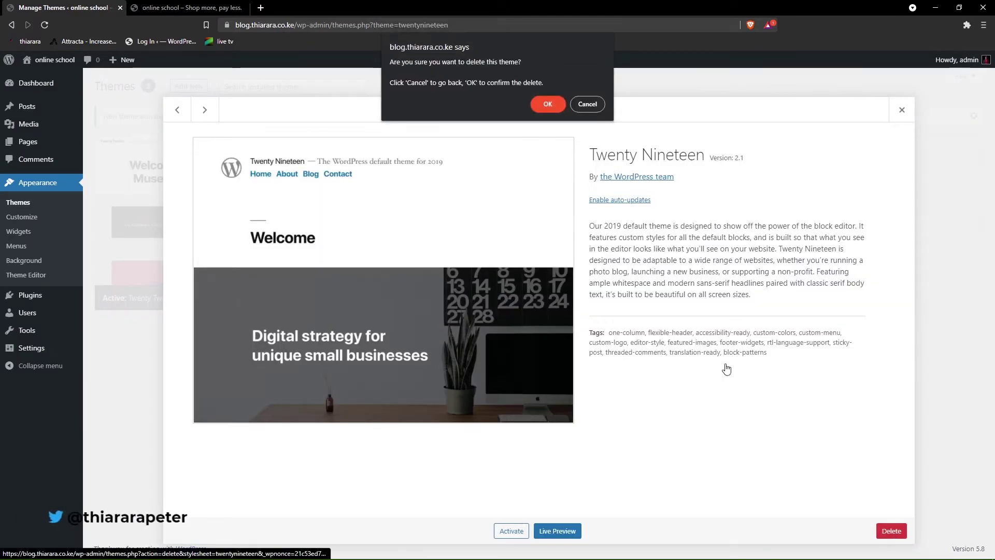
left_click(546, 105)
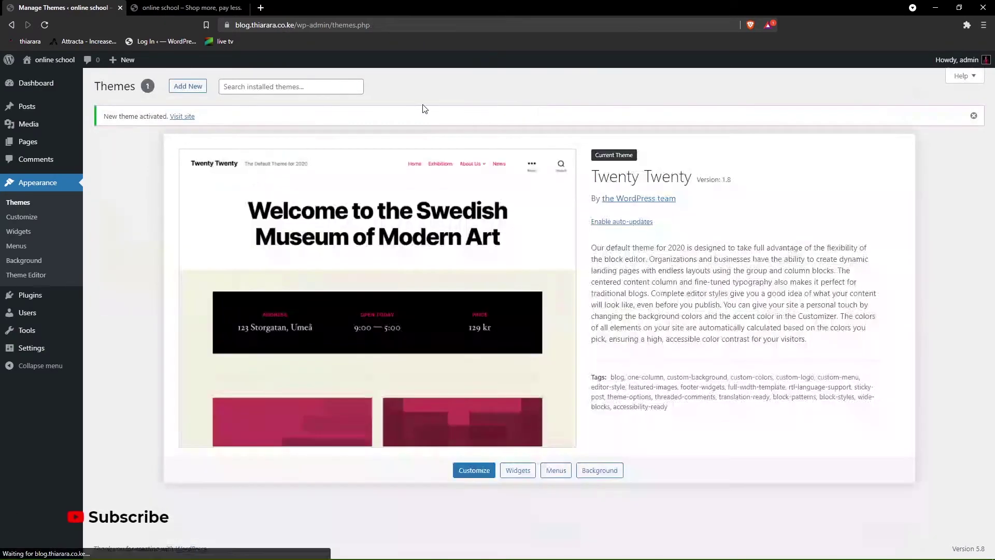
- Search the theme directory for Kadence, install it and activate it
left_click(184, 88)
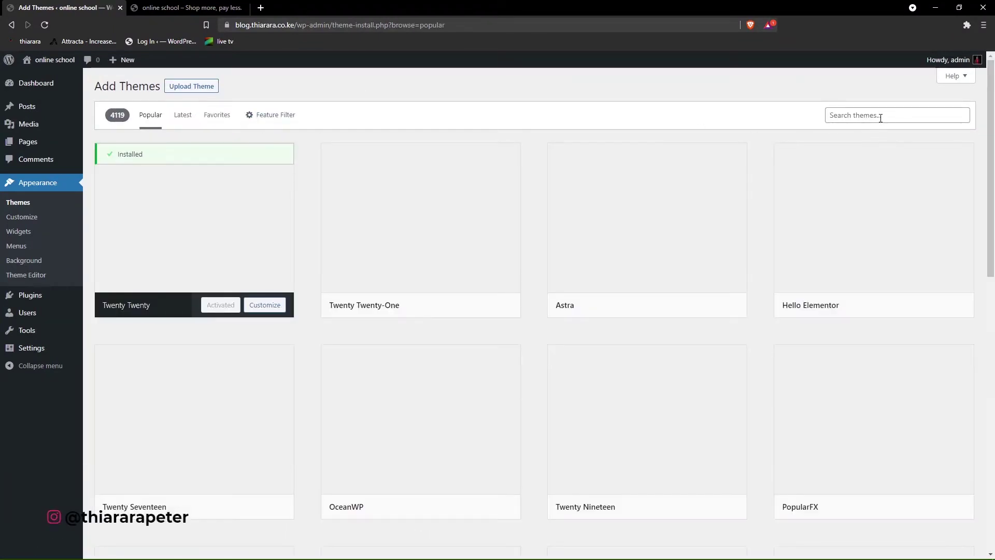
left_click(878, 115)
left_click(860, 153)
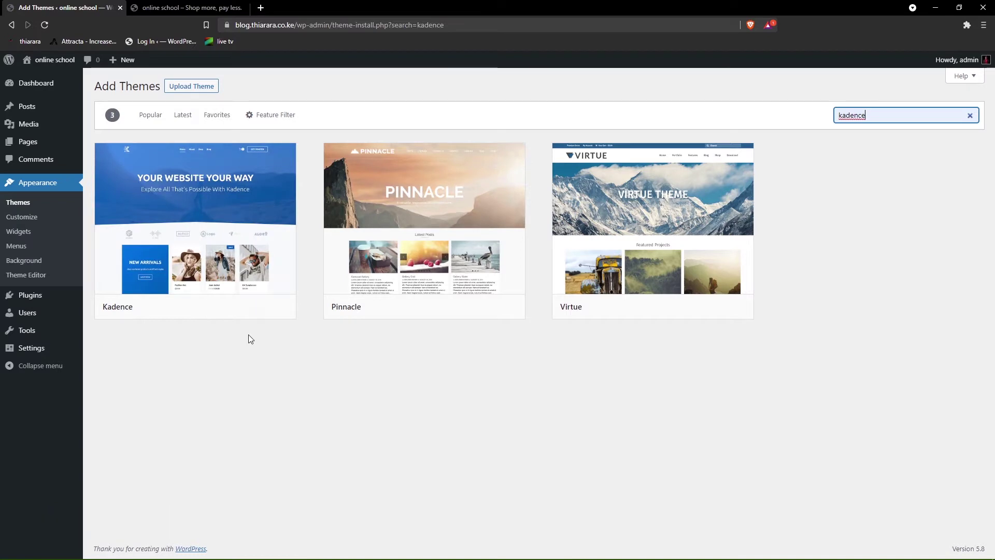
left_click(234, 307)
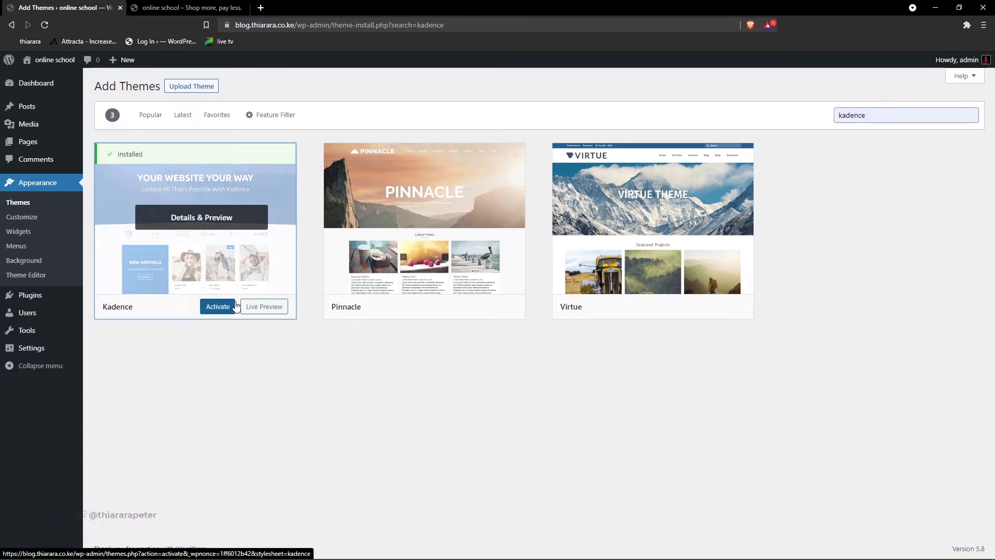
left_click(218, 306)
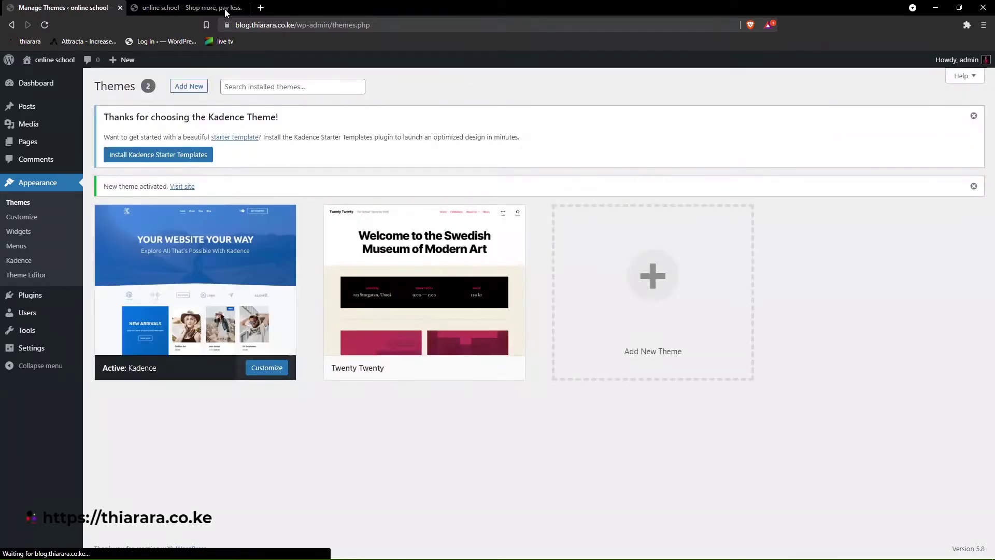
- Reload the front page and check the Kadence WP credit line in the footer
left_click(156, 7)
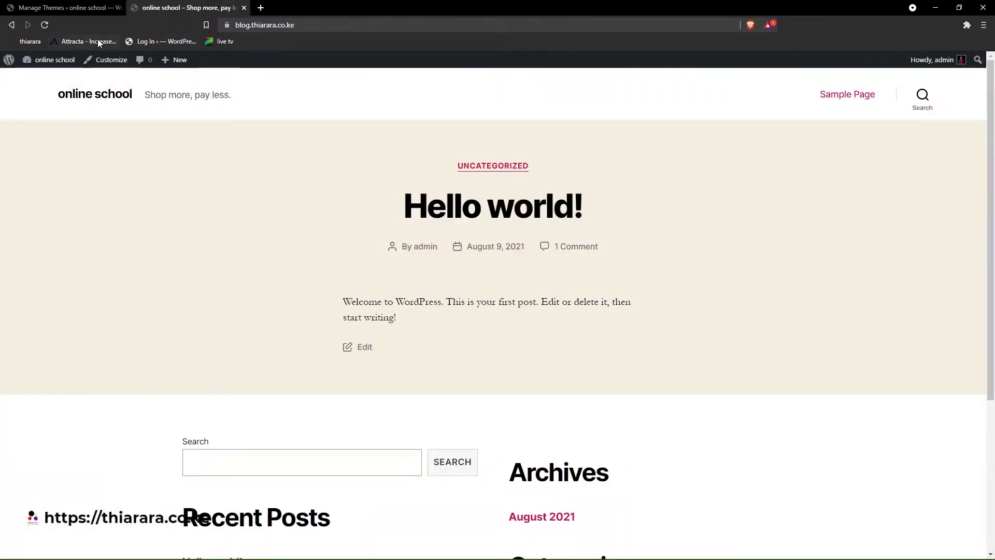
left_click(45, 25)
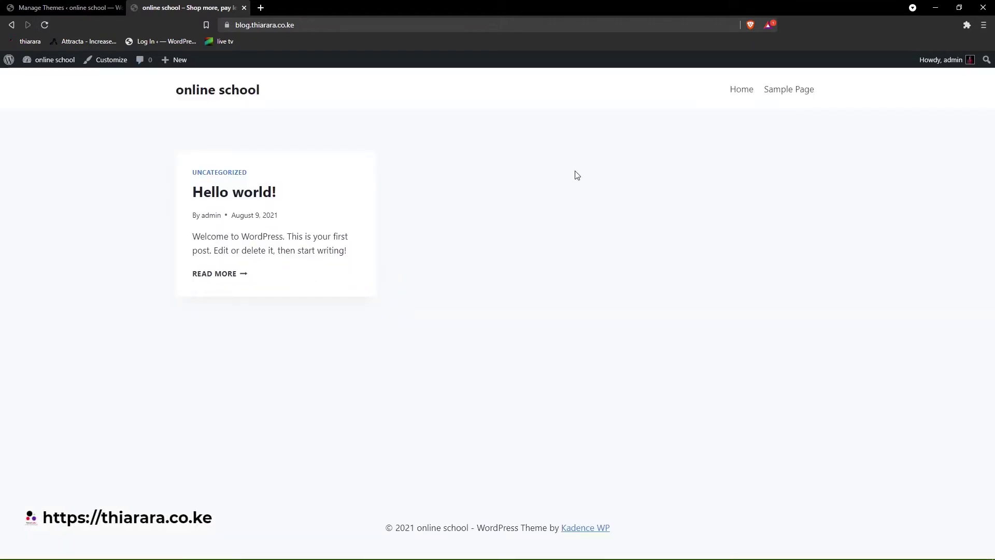
left_click_drag(648, 527, 495, 528)
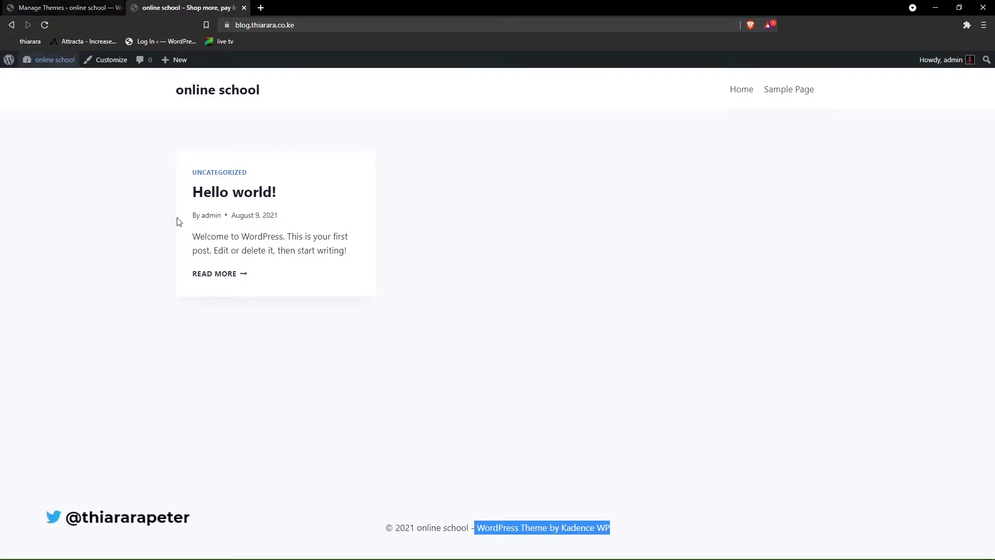
left_click(586, 509)
left_click_drag(637, 538, 481, 525)
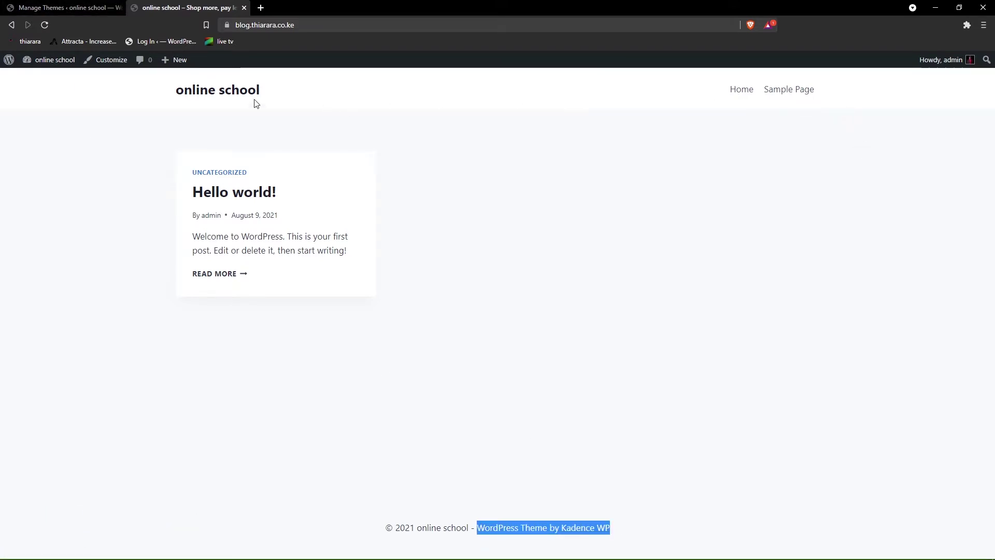
- Delete the Twenty Twenty theme from its theme details
left_click(104, 8)
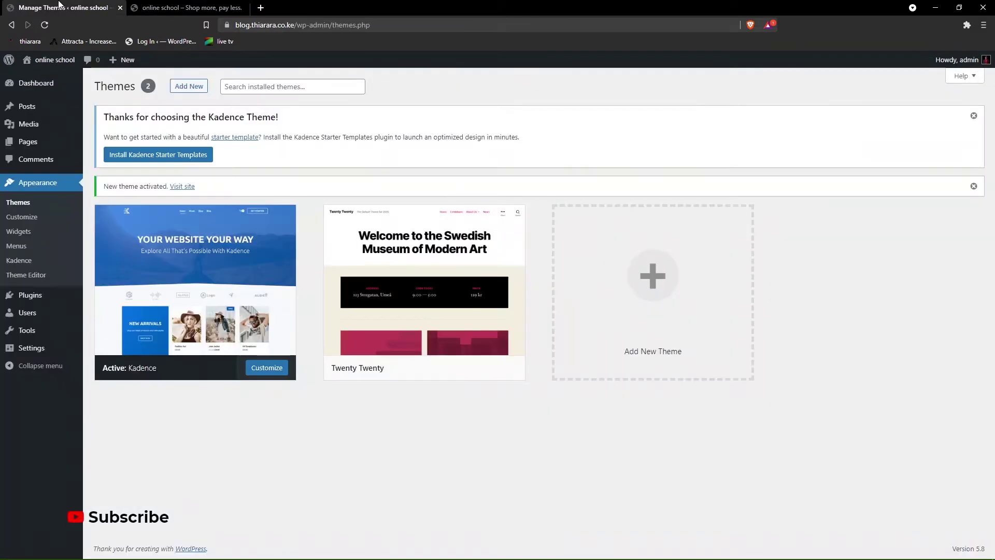
left_click(461, 344)
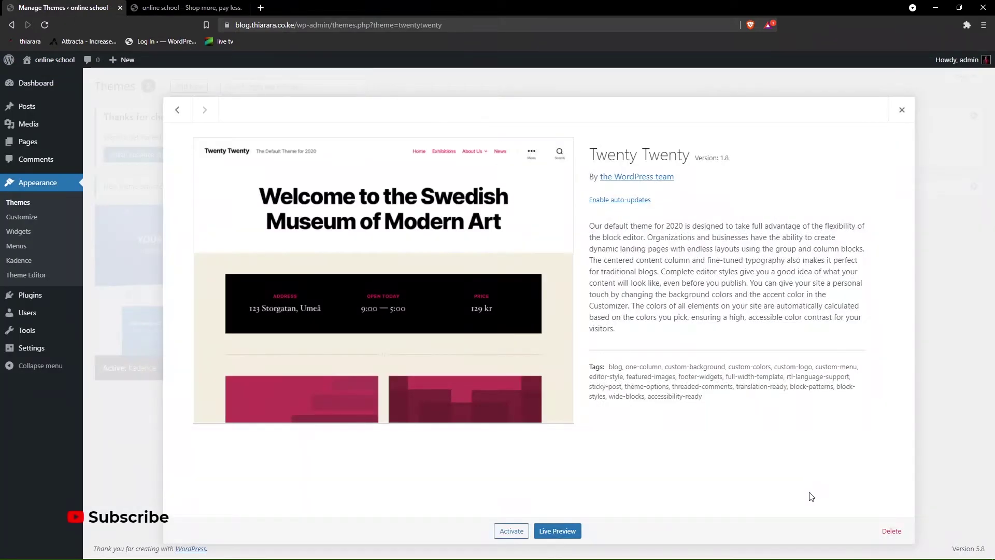
left_click(892, 532)
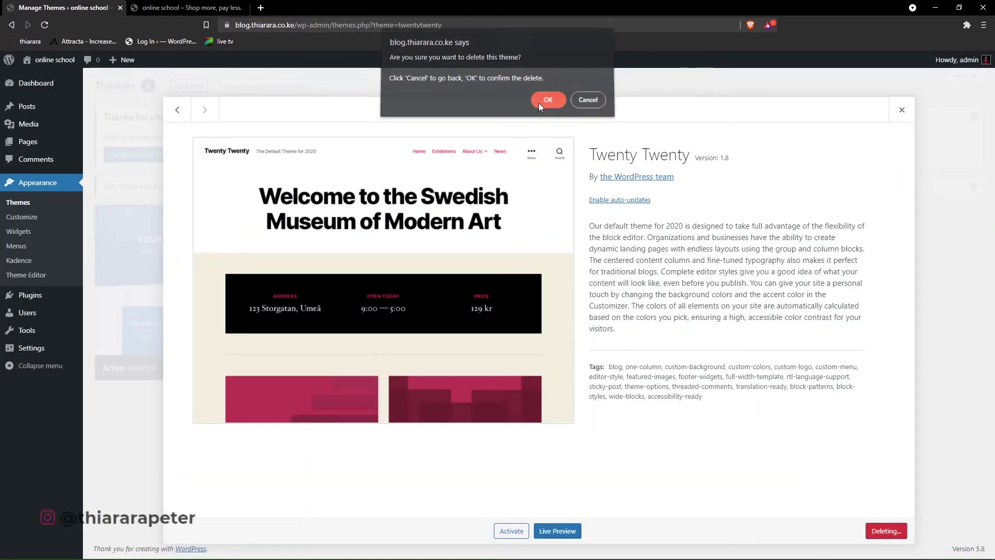
left_click(539, 103)
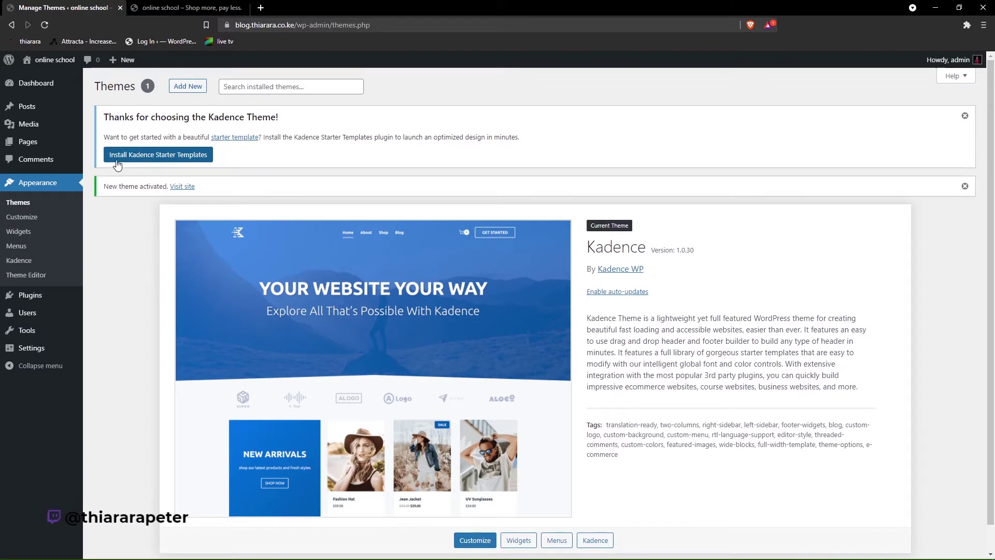
- Install Kadence Starter Templates with Gutenberg as the builder, then view the installed plugins list
left_click(159, 156)
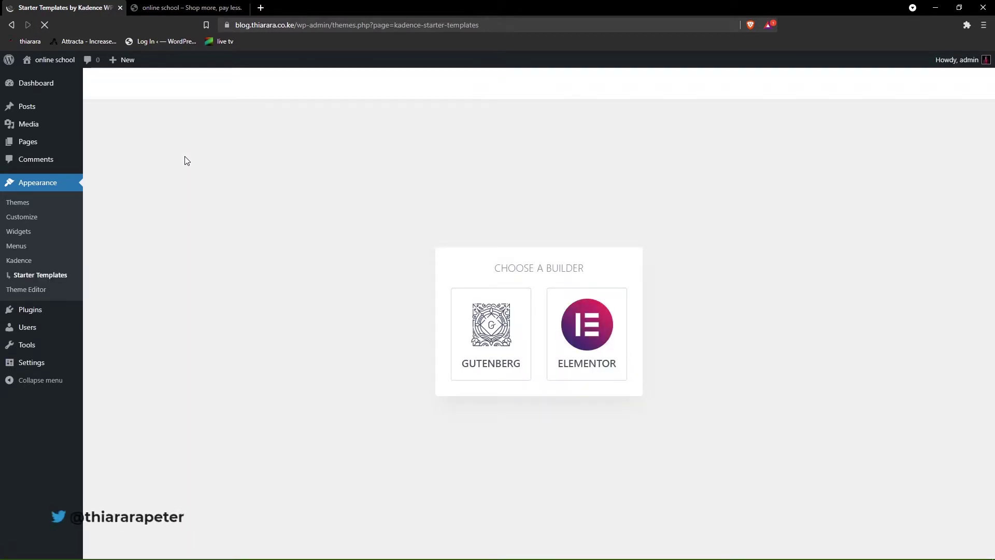
left_click(489, 332)
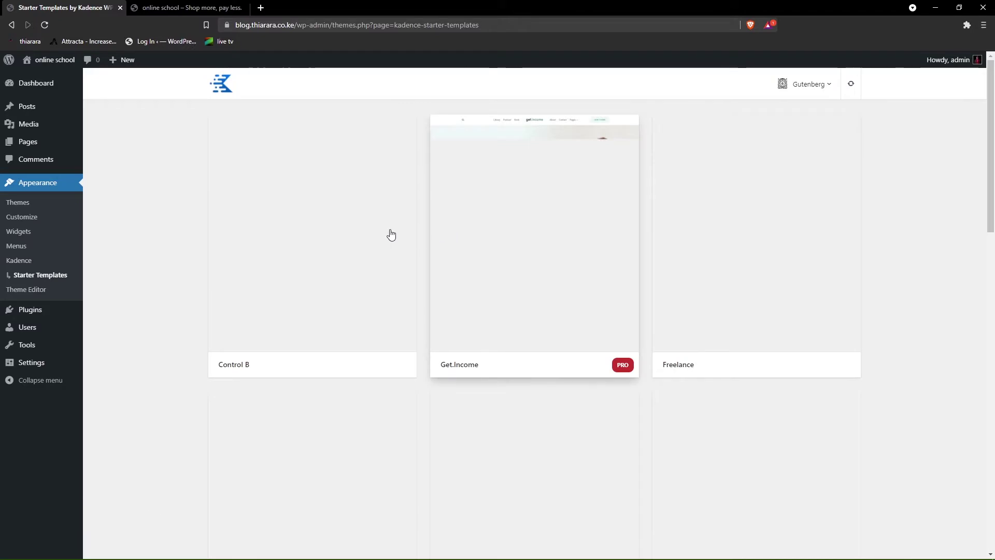
scroll(407, 247, "down", 5)
scroll(570, 265, "up", 4)
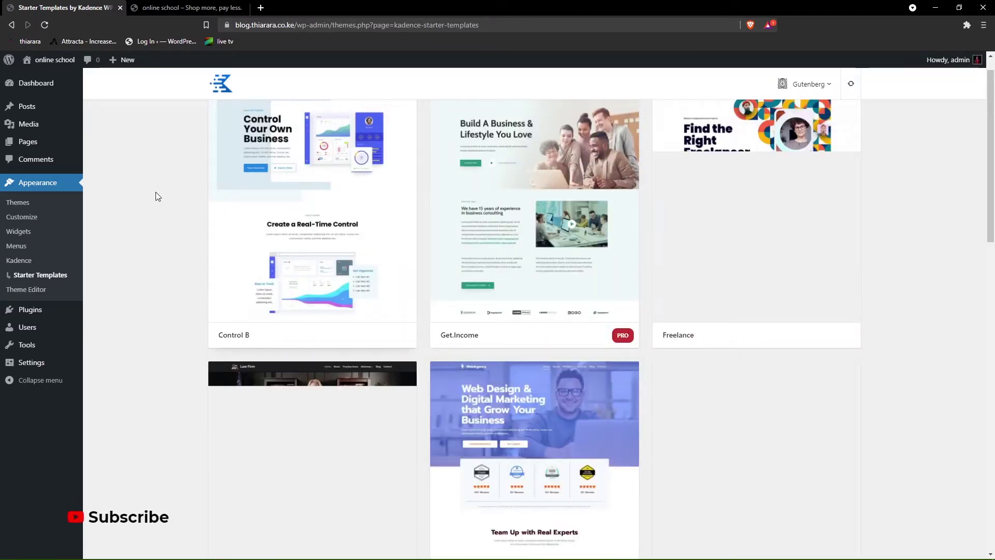
left_click(28, 311)
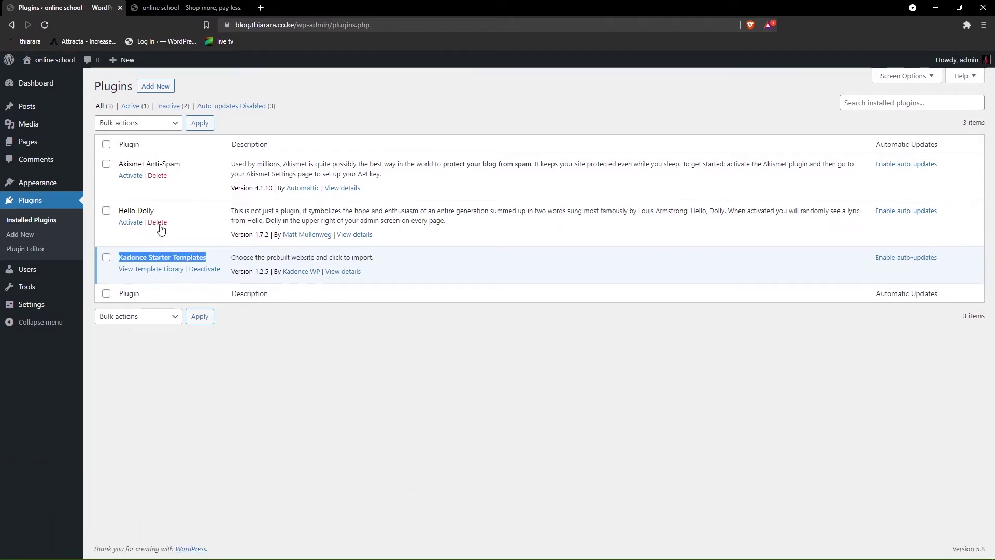
- Delete the Hello Dolly and Akismet Anti-Spam plugins, then reload the plugins list
left_click(159, 224)
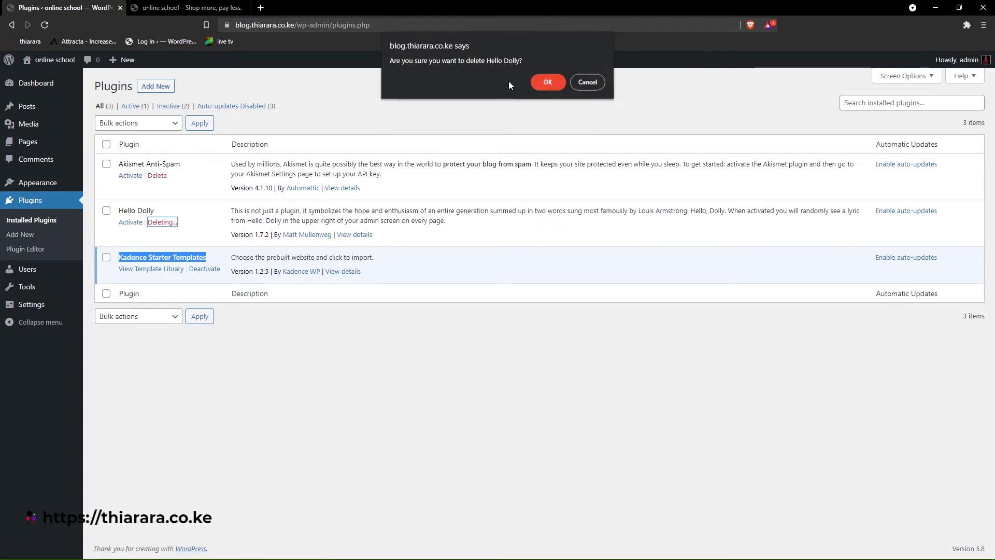
left_click(547, 82)
left_click(157, 175)
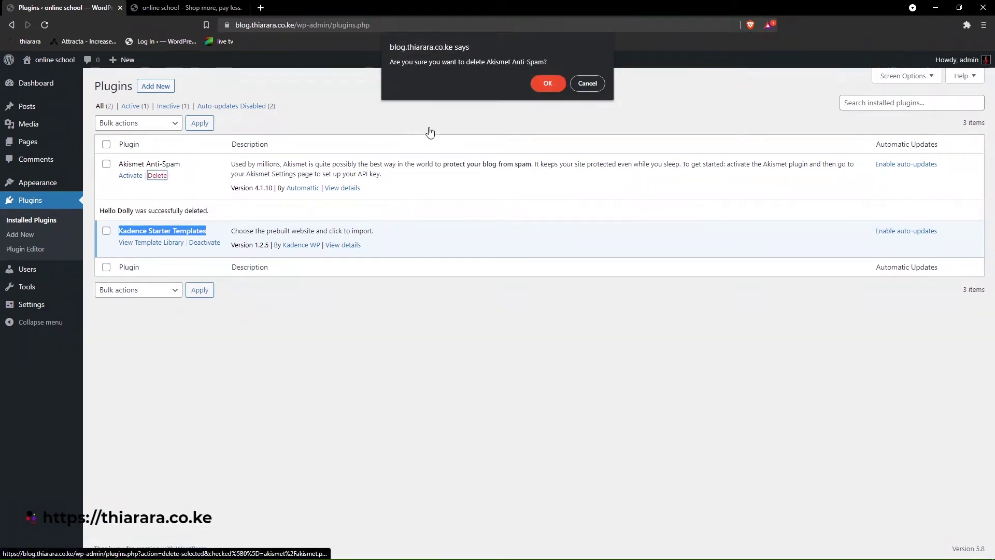
left_click(547, 83)
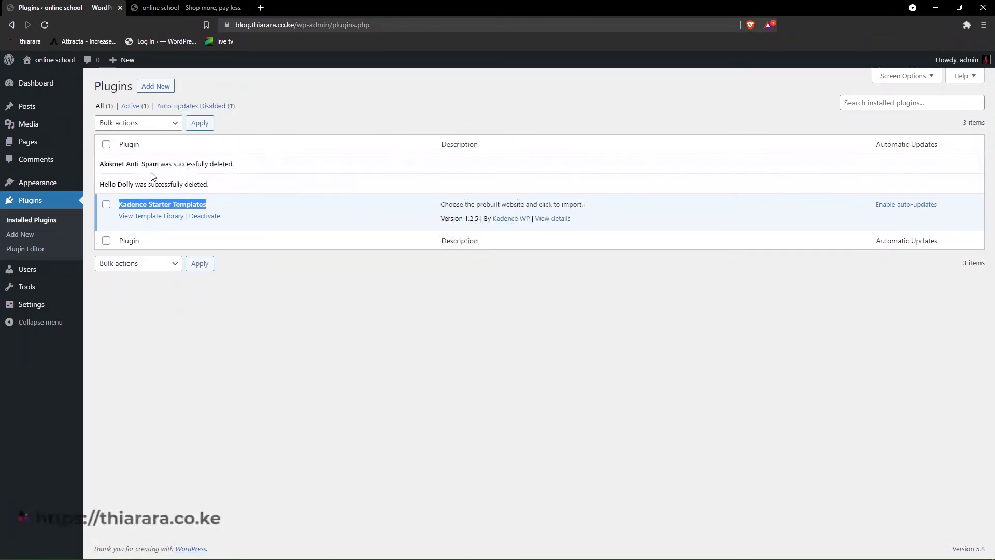
left_click(46, 26)
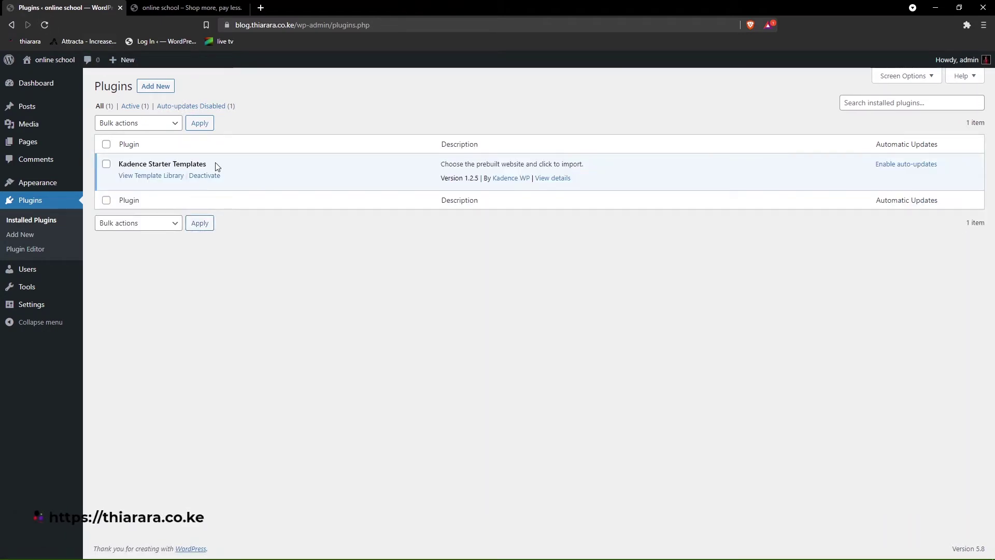
- Bookmark the Plugins page and check the site's connection security info
left_click_drag(210, 165, 133, 163)
left_click(218, 315)
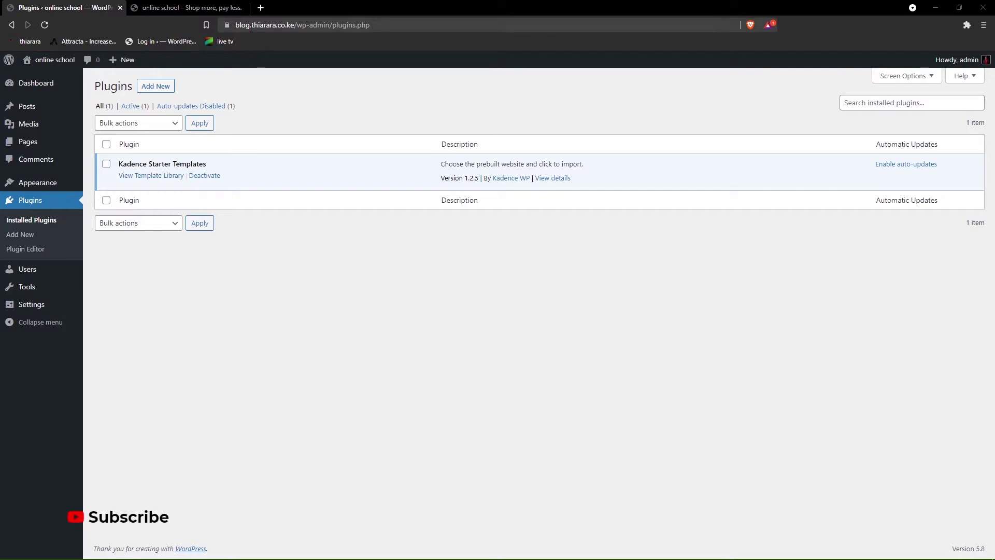
left_click_drag(228, 25, 225, 40)
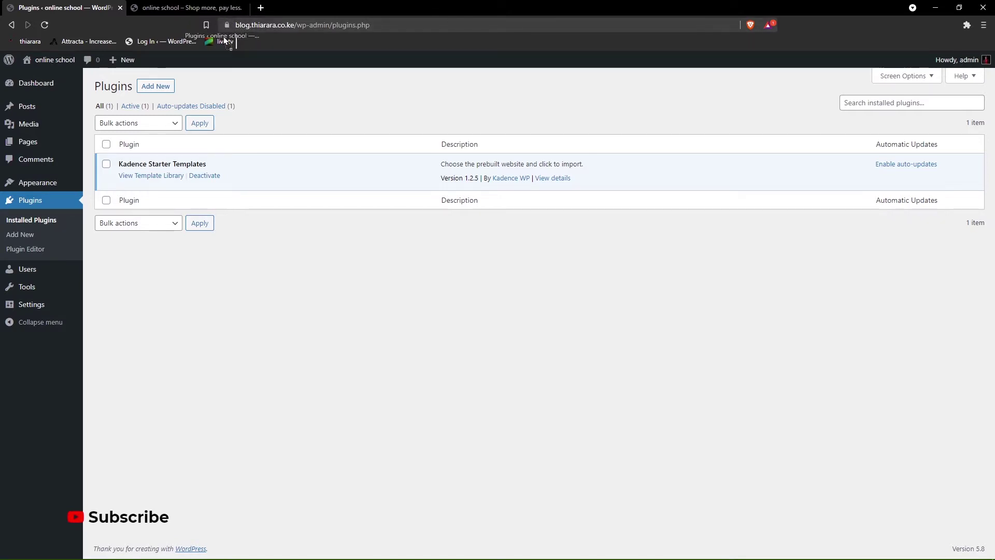
left_click(228, 24)
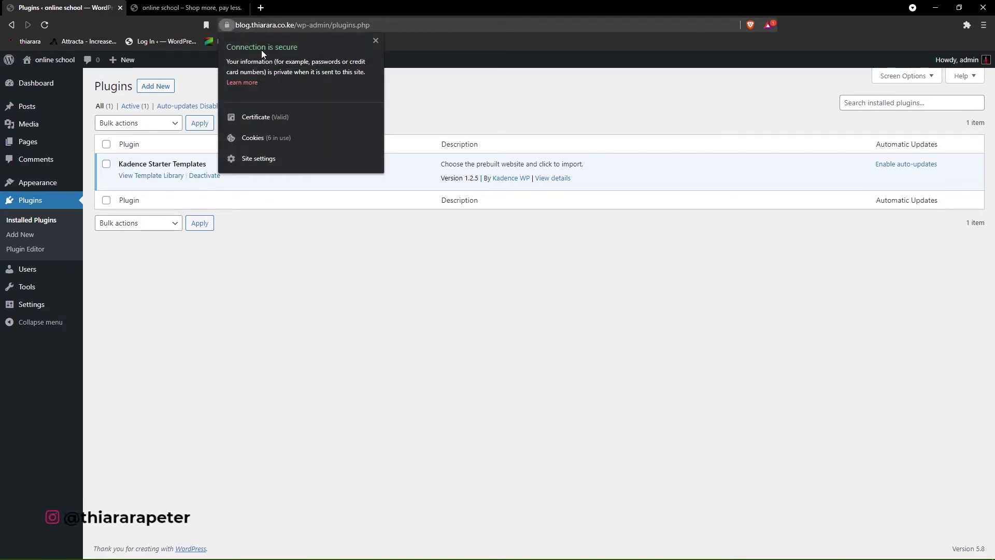
left_click(247, 310)
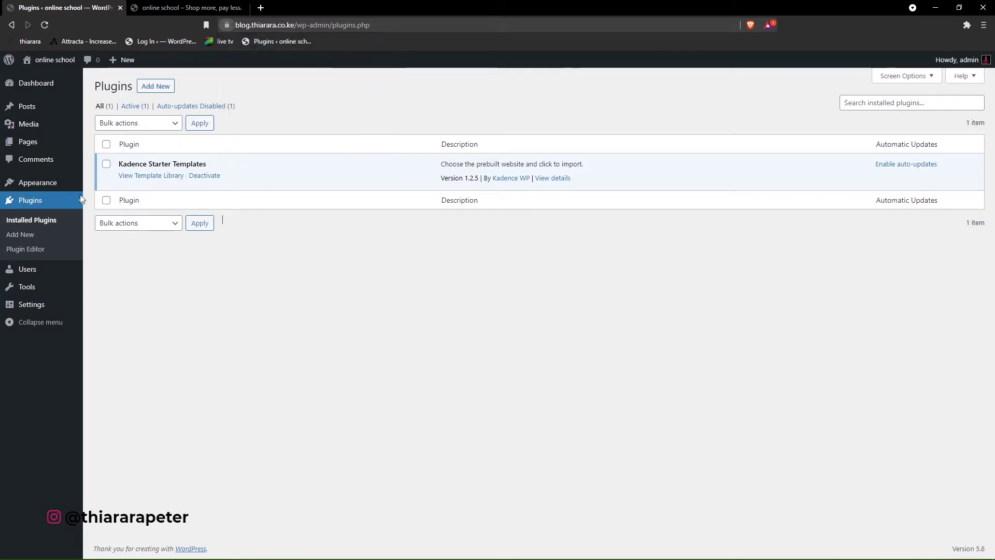
left_click(150, 88)
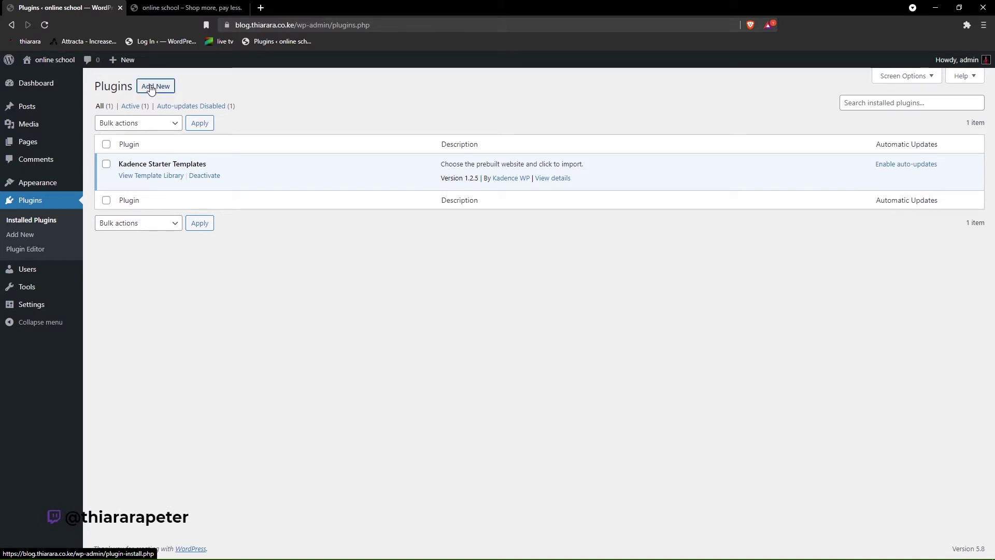
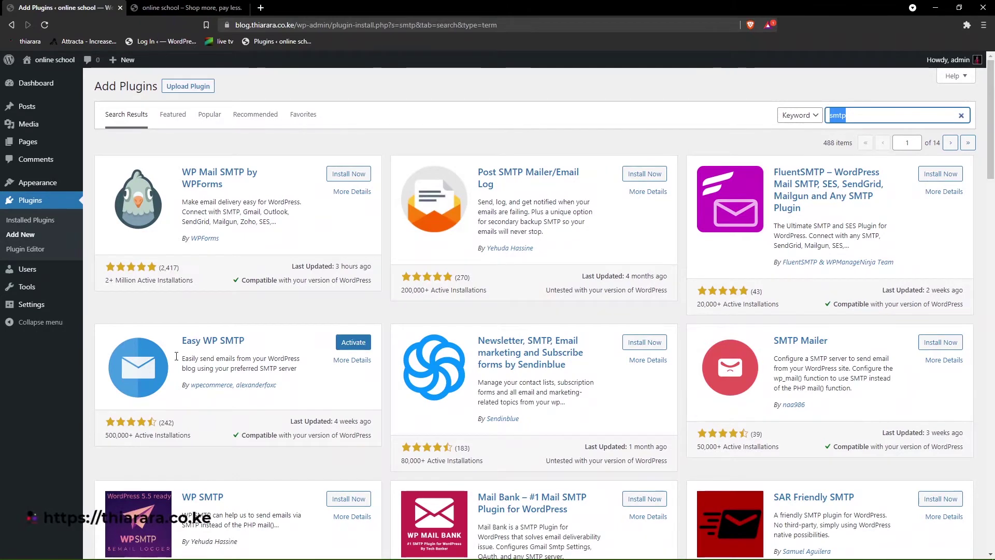
- Search plugins for 'woo', review the WooCommerce card's details, and install WooCommerce
type("woo")
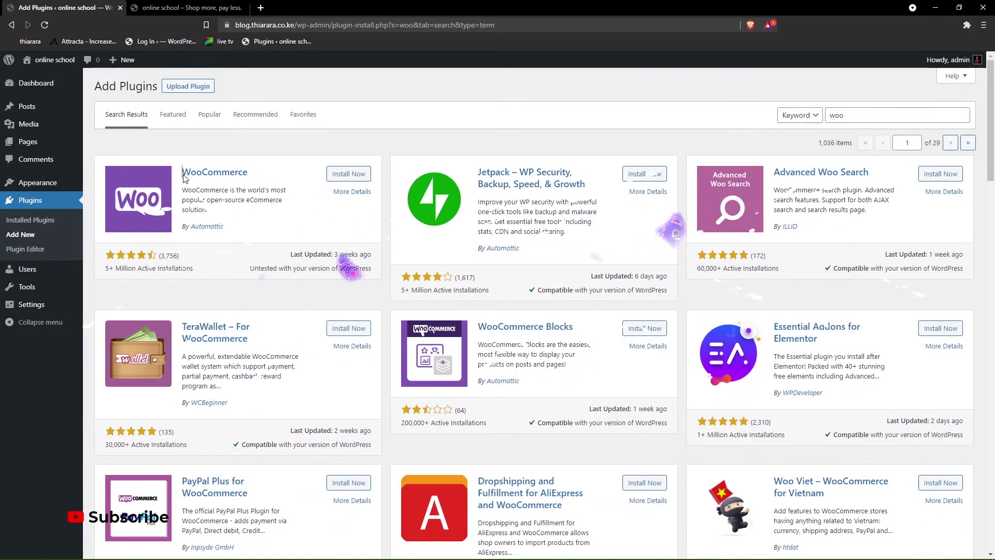
left_click_drag(179, 165, 242, 190)
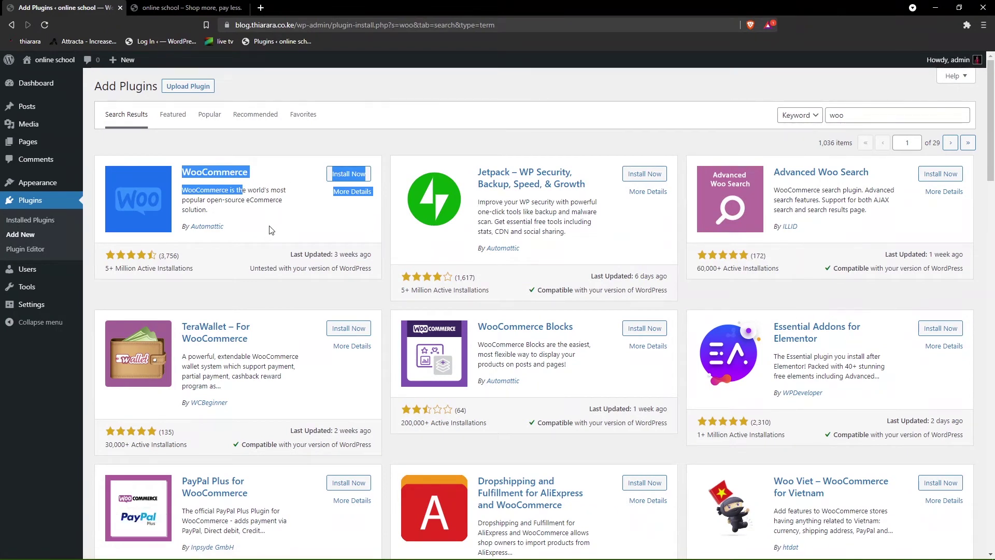
left_click_drag(271, 230, 199, 227)
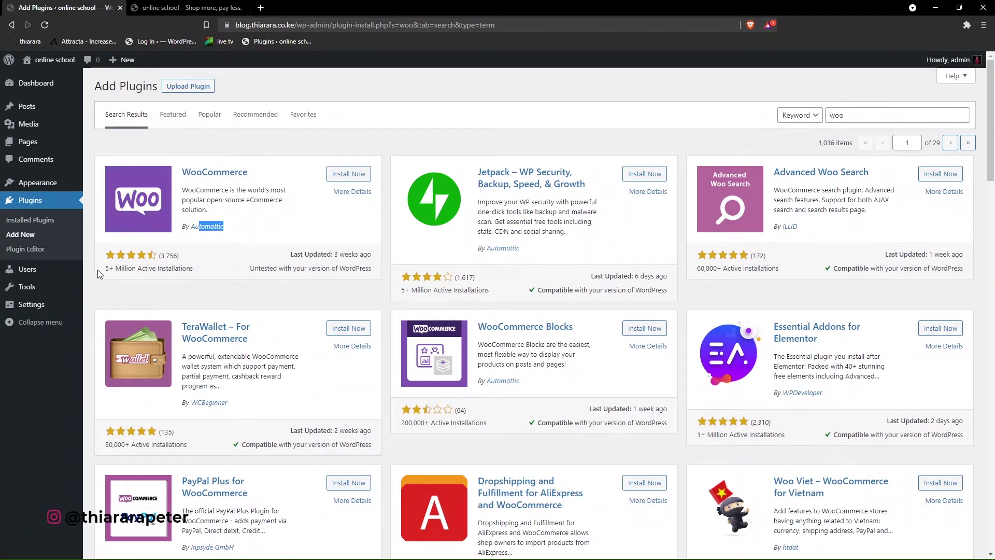
left_click_drag(101, 273, 147, 270)
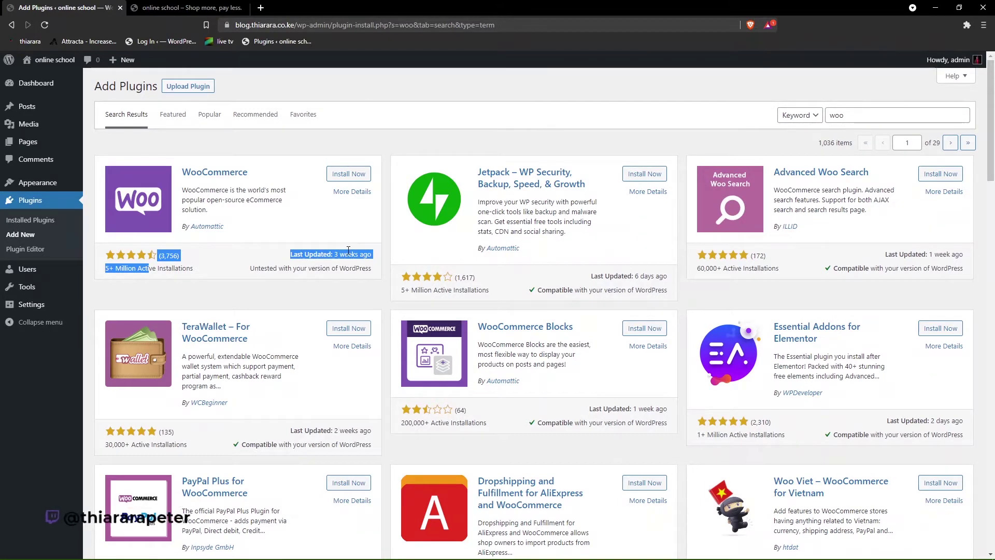
left_click(344, 175)
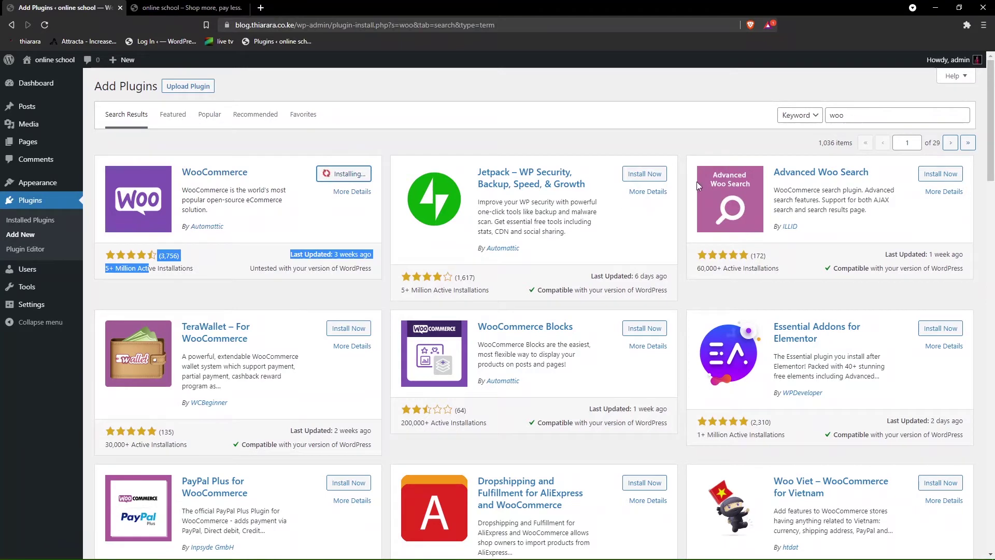
left_click_drag(861, 114, 828, 118)
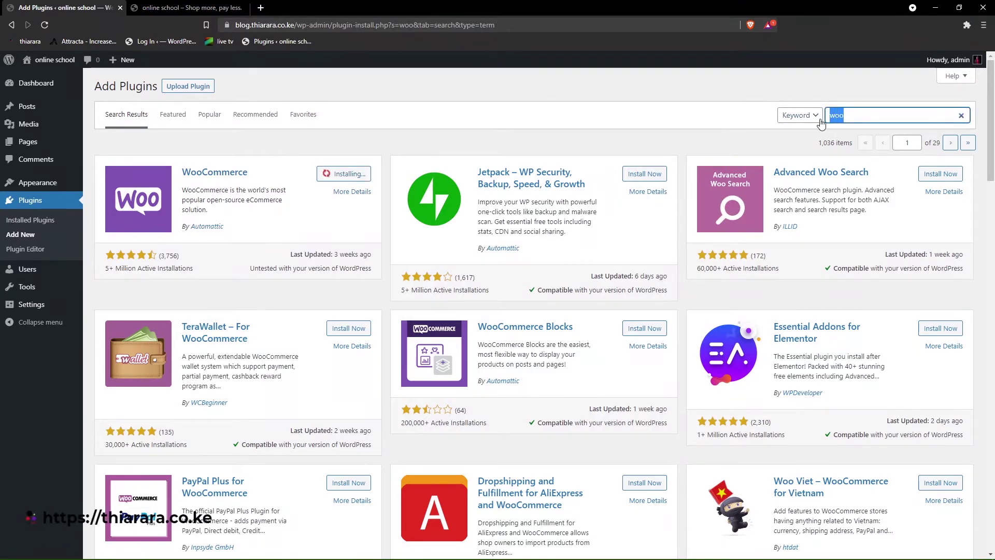
- Search plugins for 'tutor', review its details, and install Tutor LMS – eLearning and online course solution
type("tu")
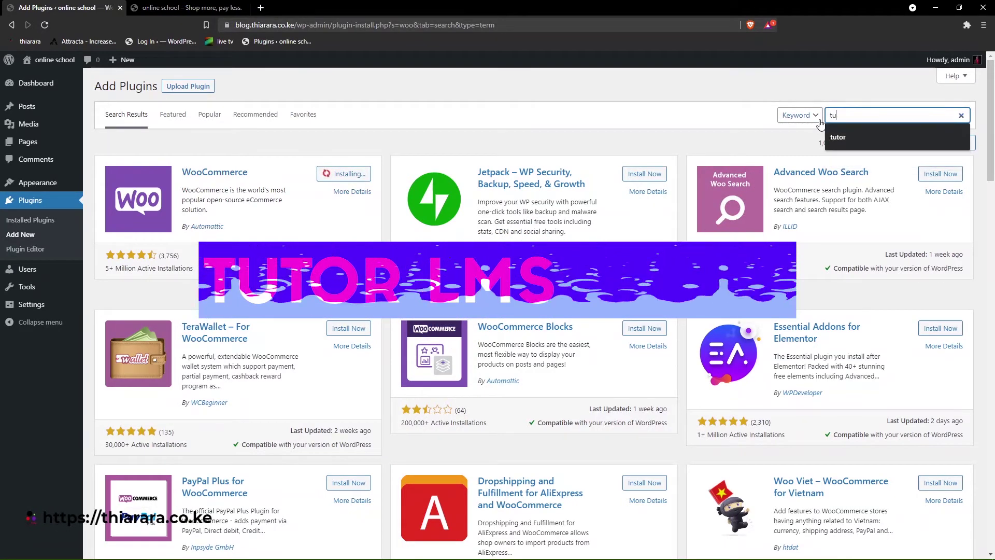
type("tor")
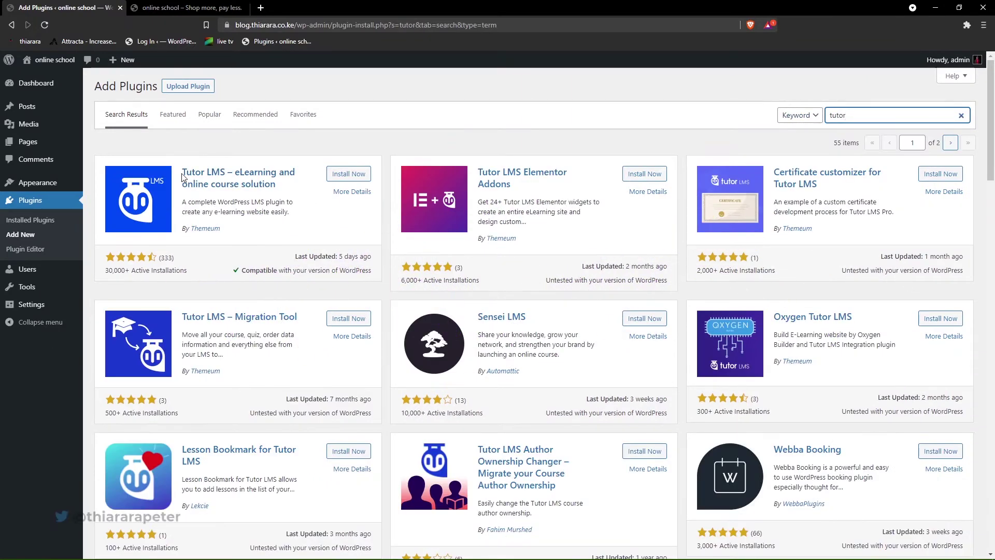
left_click_drag(182, 172, 187, 178)
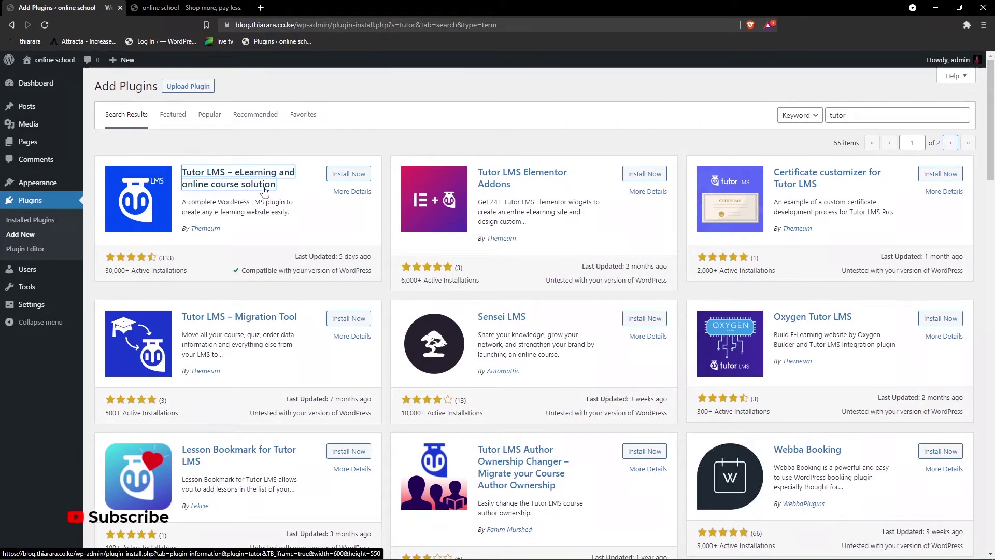
left_click_drag(244, 221, 193, 229)
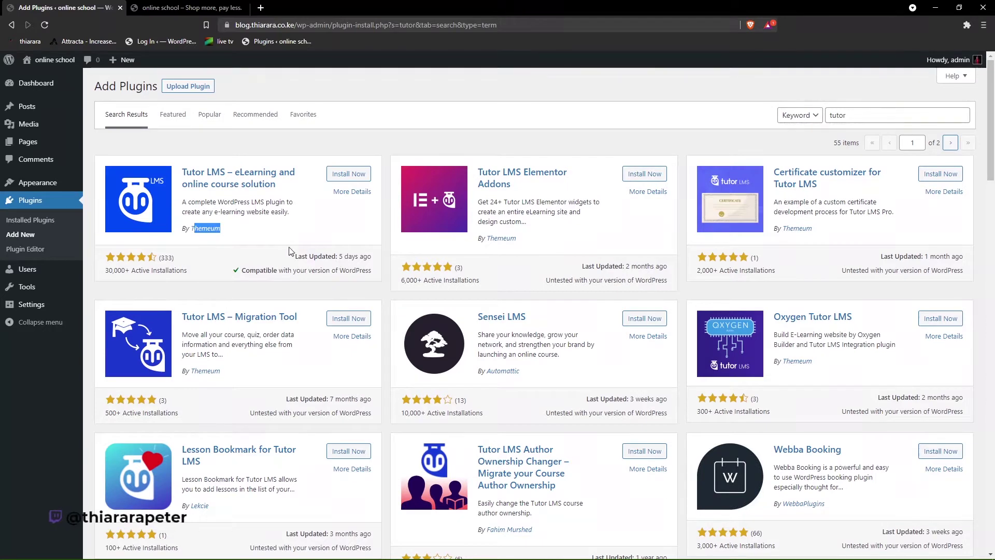
left_click(171, 267)
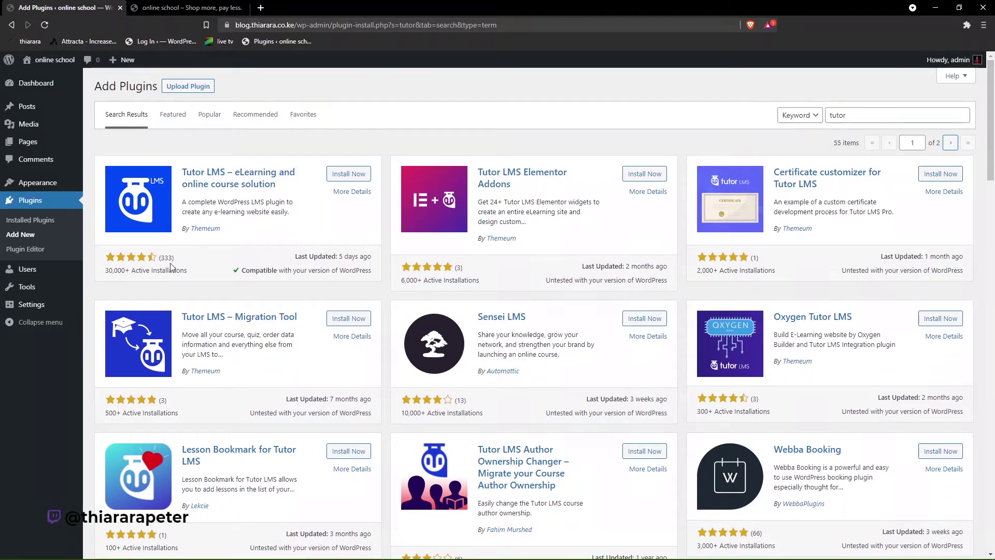
left_click_drag(188, 239, 216, 270)
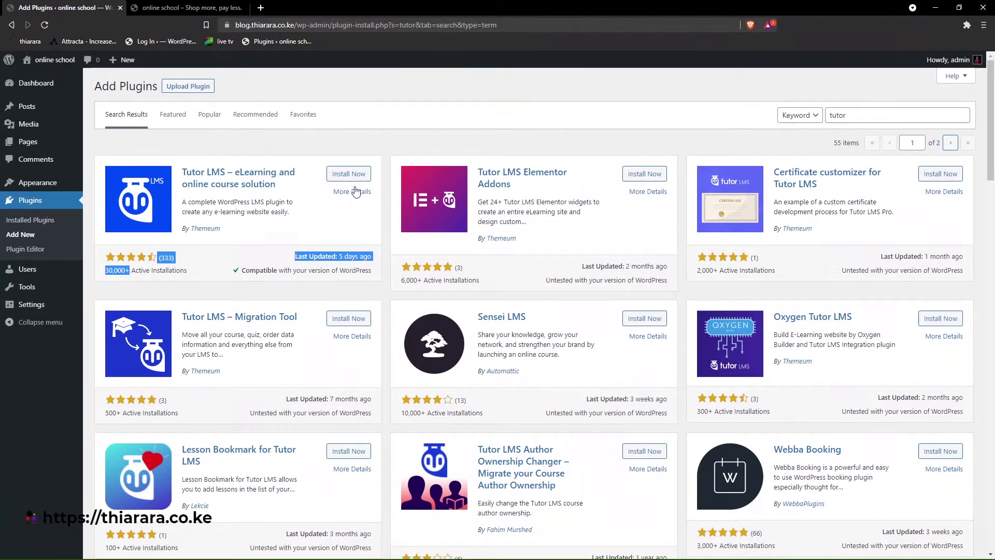
left_click(342, 178)
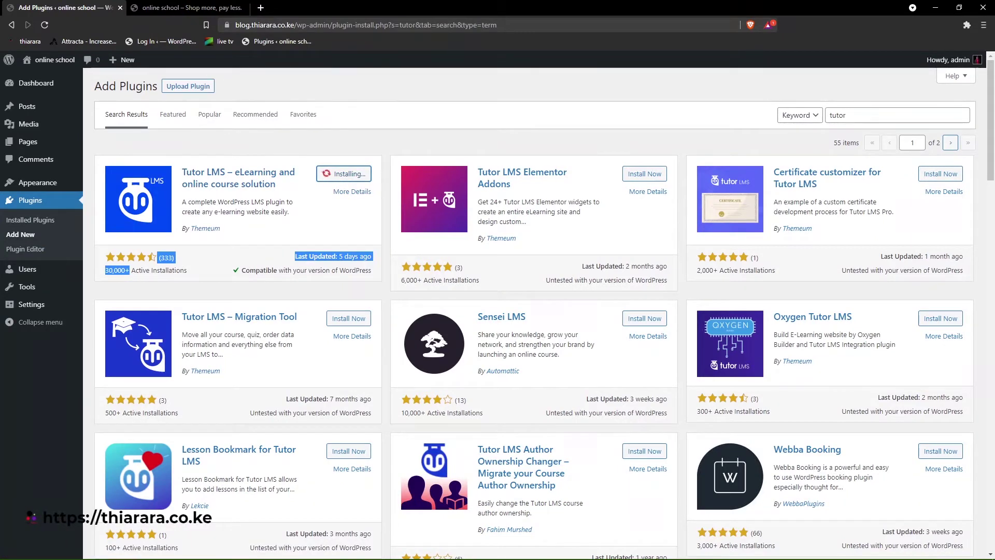
double_click(856, 118)
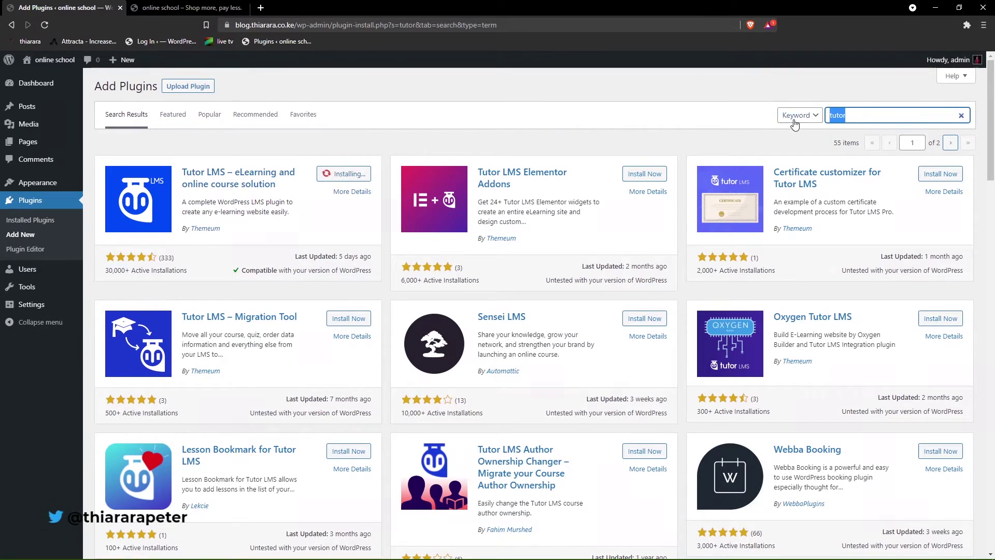
- Search for 'ultimate', install Ultimate Member, and switch to the site's front-page tab
type("ul")
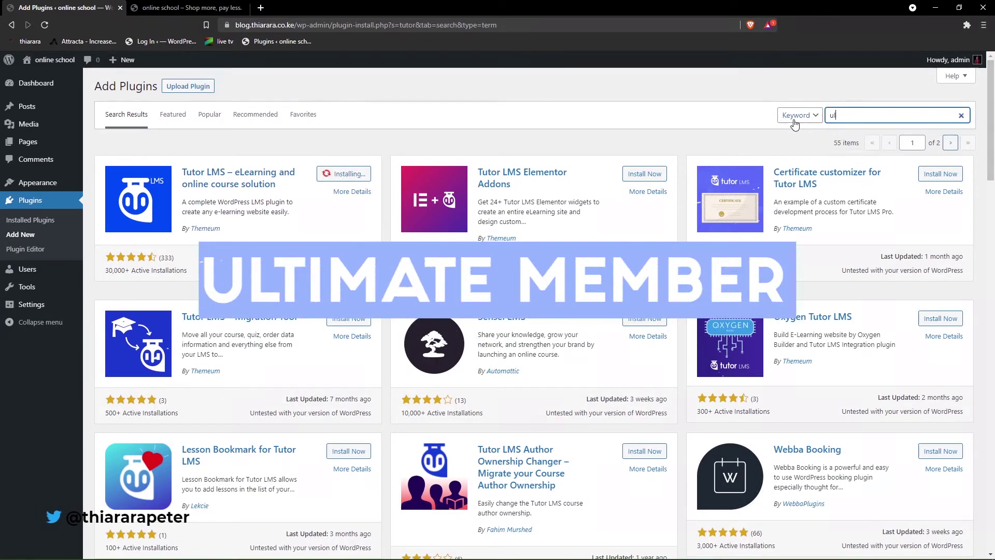
type("timate")
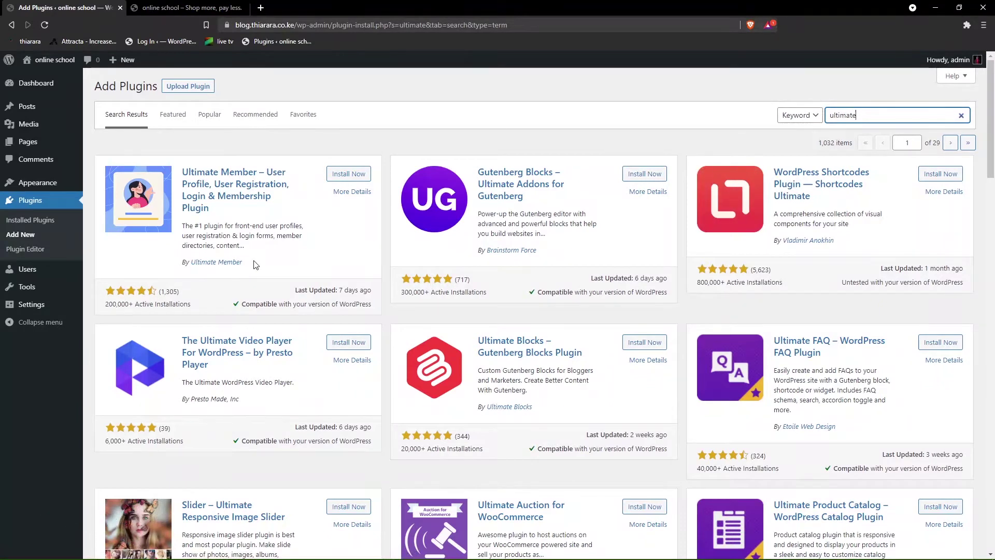
left_click_drag(243, 263, 195, 266)
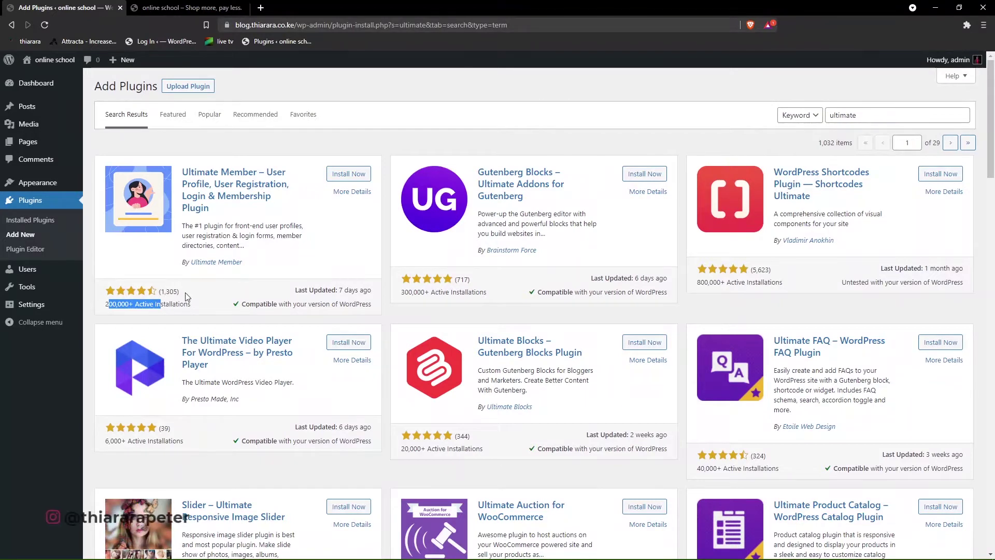
left_click_drag(158, 292, 178, 294)
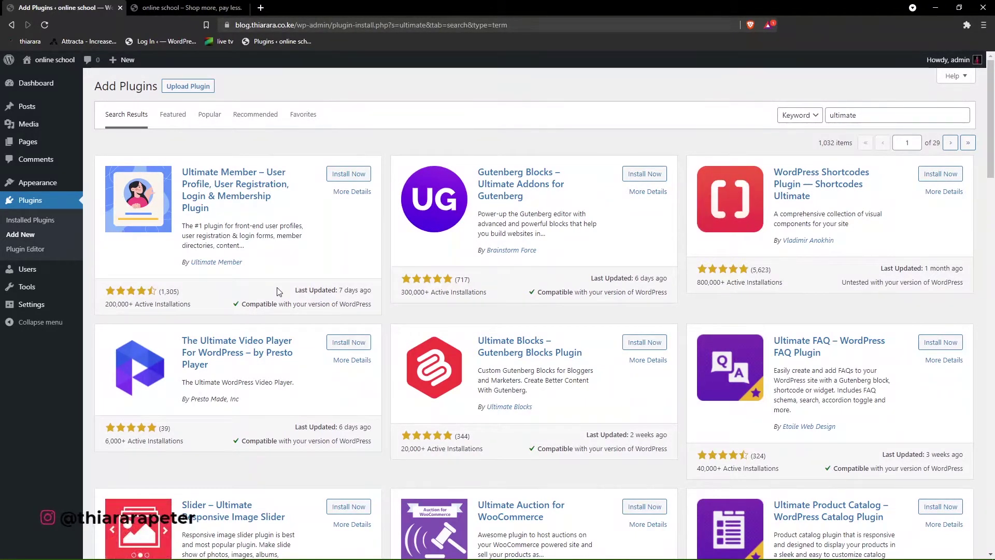
left_click_drag(307, 292, 371, 294)
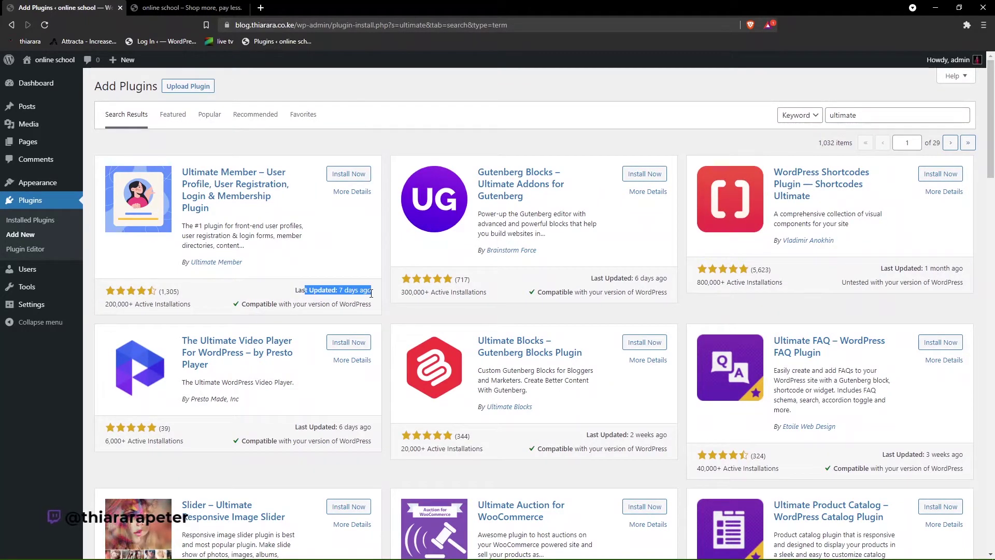
left_click(347, 174)
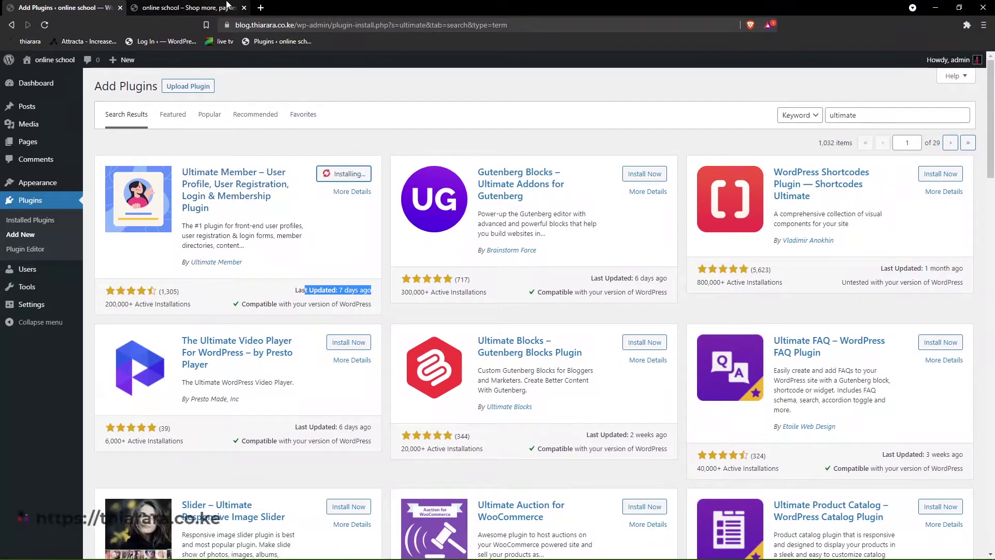
left_click(186, 7)
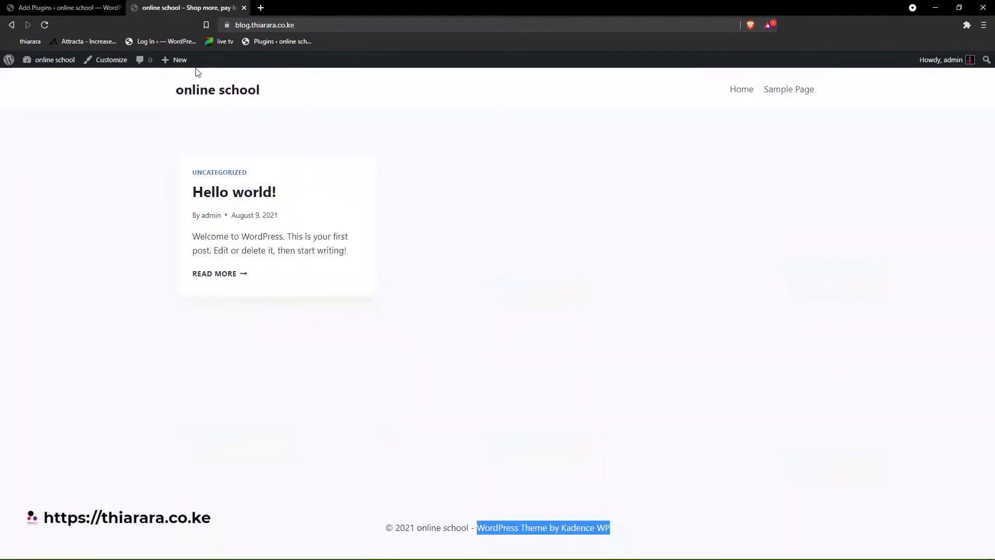
- Check the dashboard, installed plugins and front page until Ultimate Member finishes installing and shows Activate
left_click(45, 78)
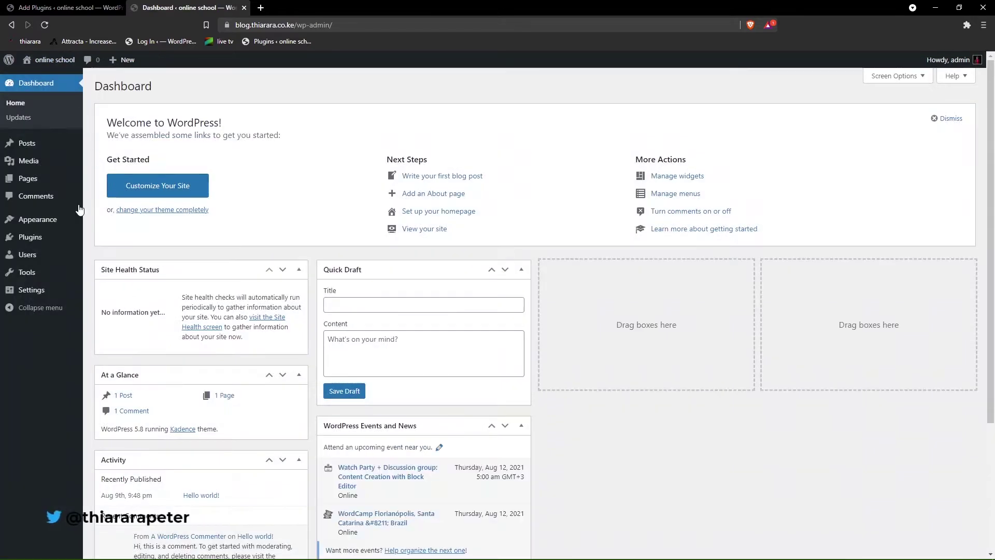
left_click(44, 238)
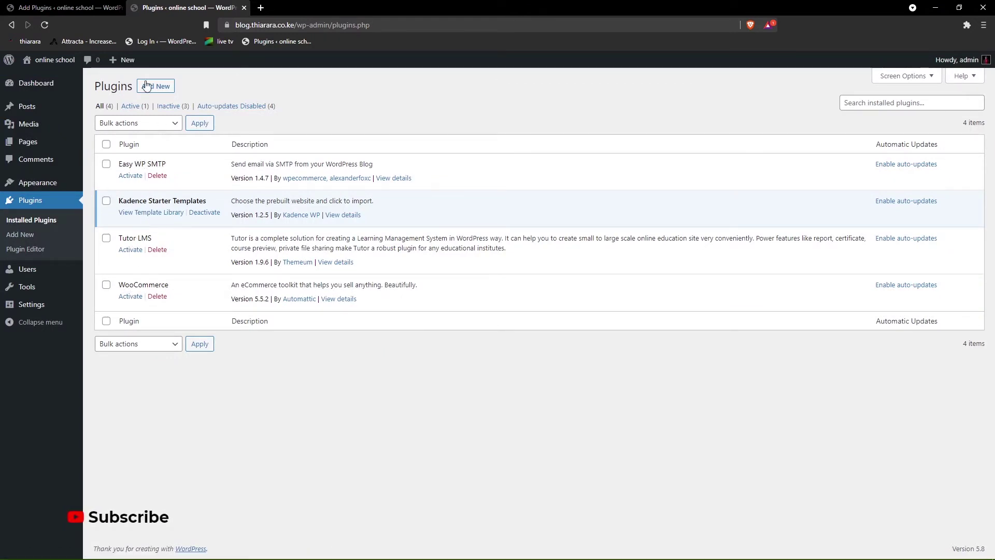
left_click(67, 7)
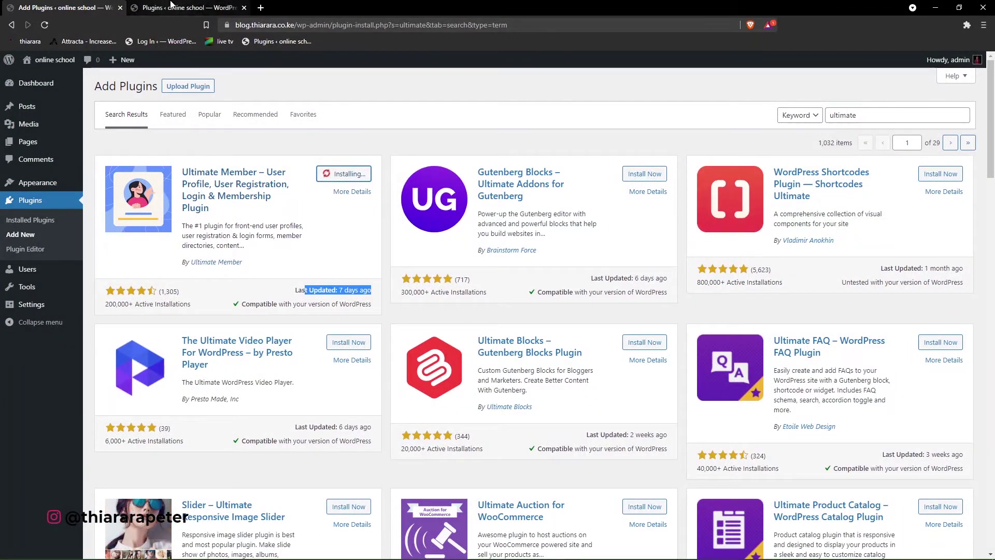
left_click(171, 7)
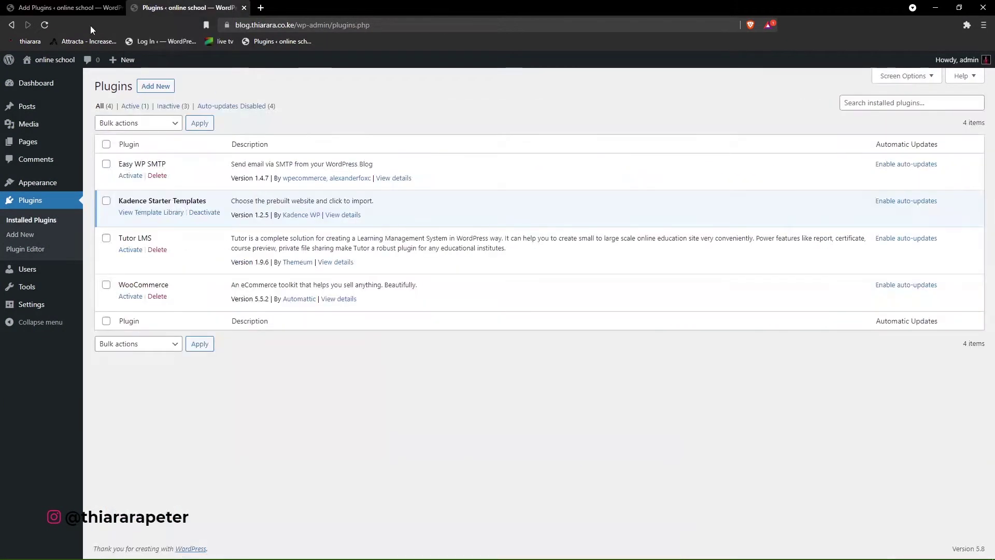
left_click(54, 62)
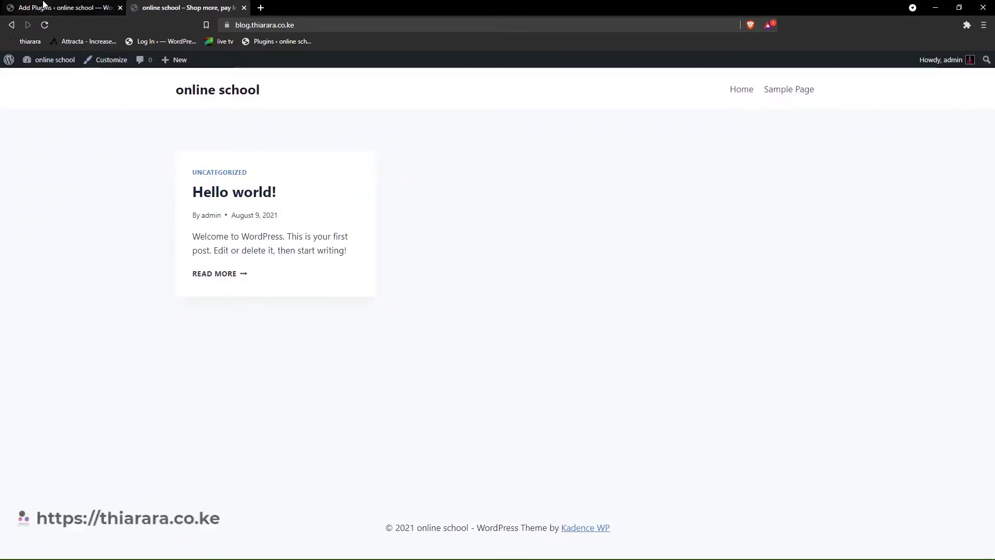
left_click(44, 6)
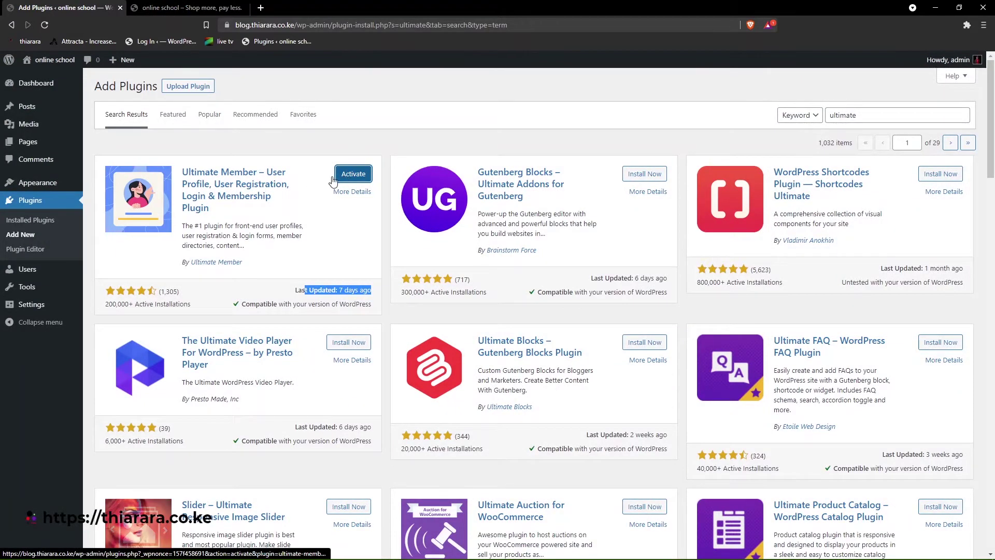
- Activate Easy WP SMTP from Installed Plugins and open its settings page
left_click(33, 222)
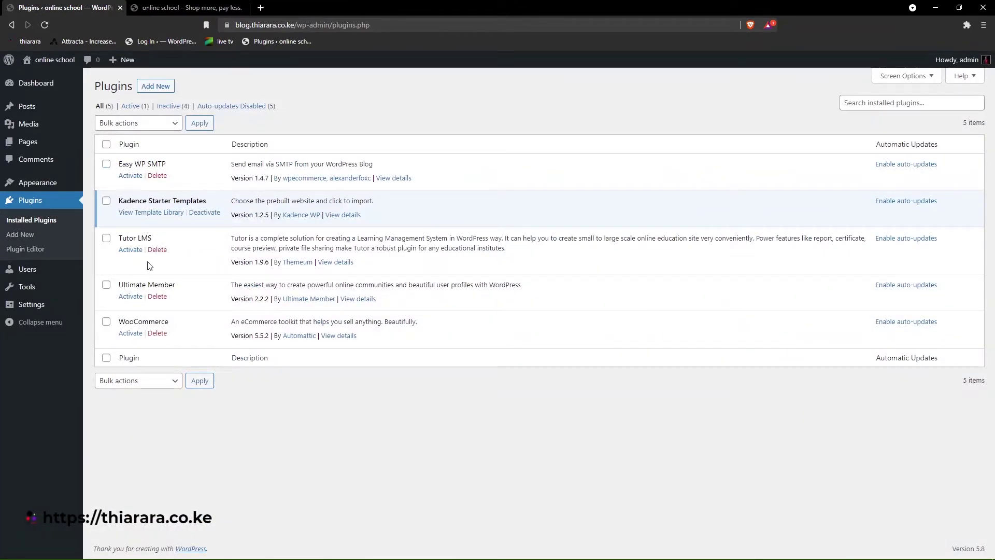
left_click(130, 176)
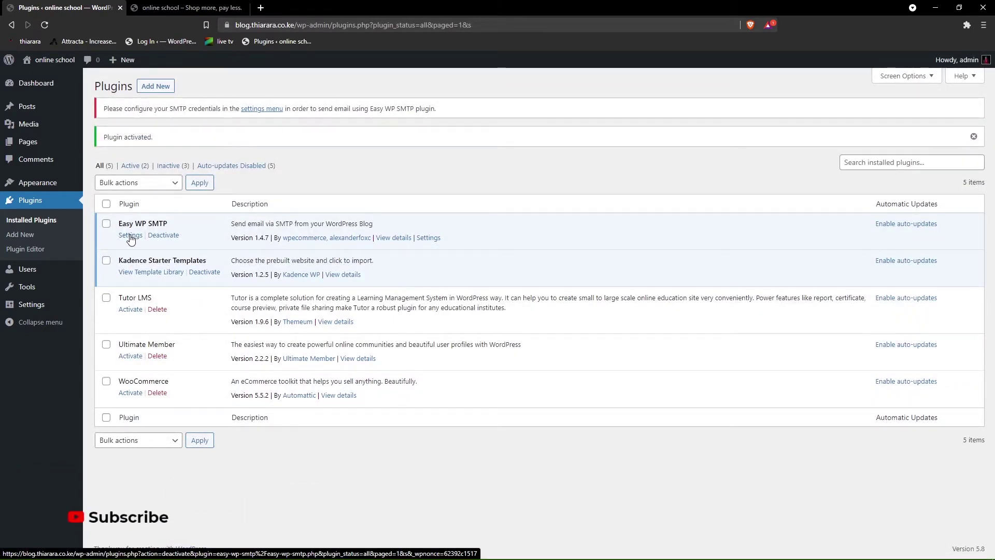
left_click(130, 236)
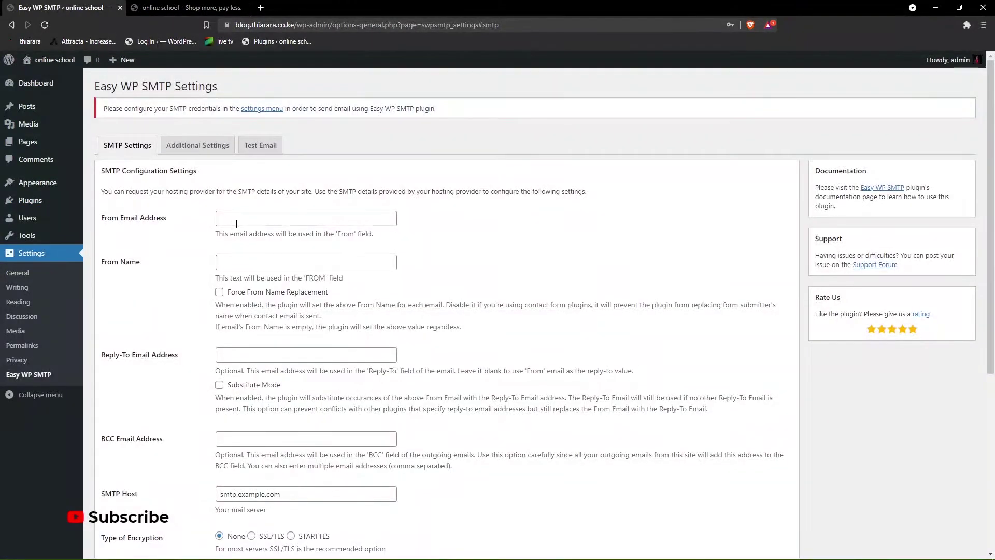
- Enter the site contact e-mail as From Email and Reply-To, with 'Online school' as From Name
left_click(237, 222)
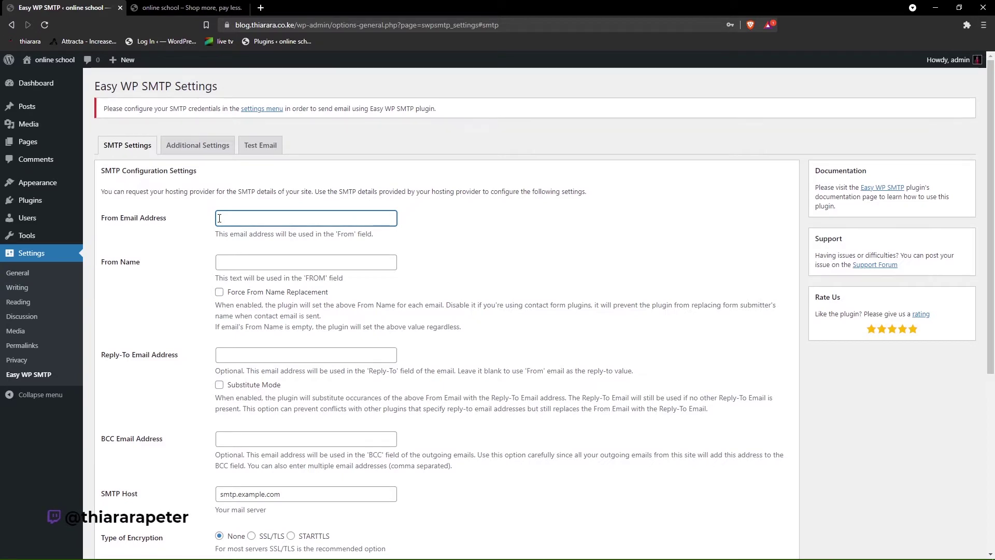
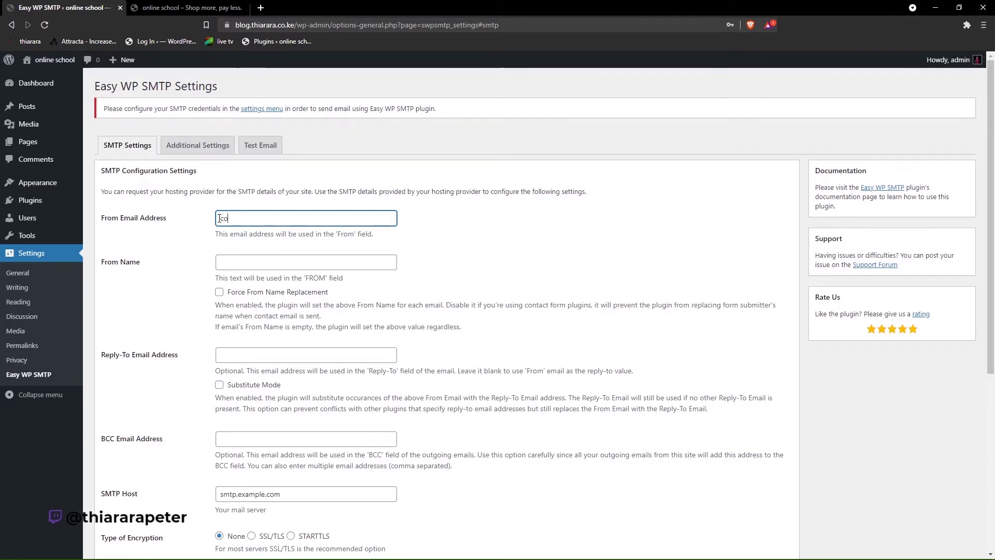
left_click(242, 264)
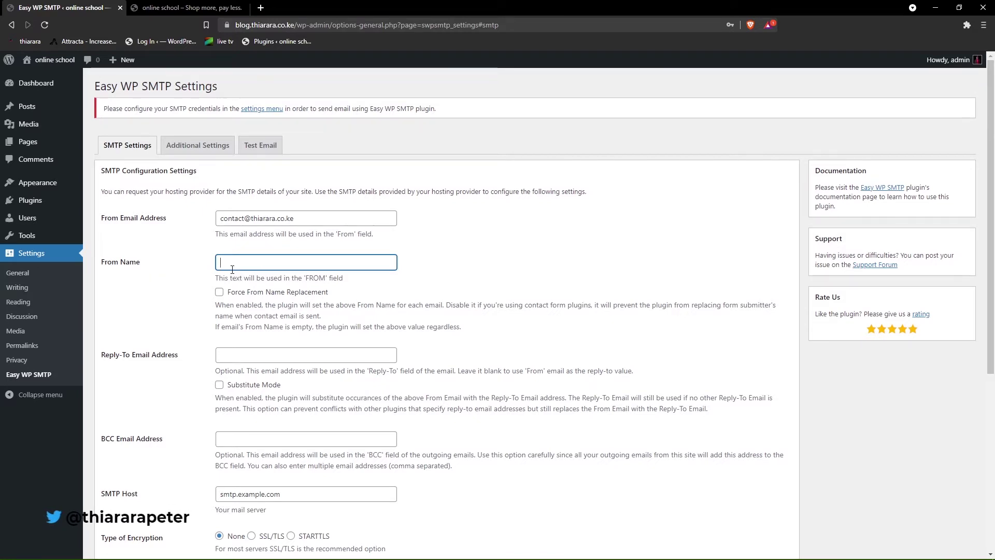
type("Online school")
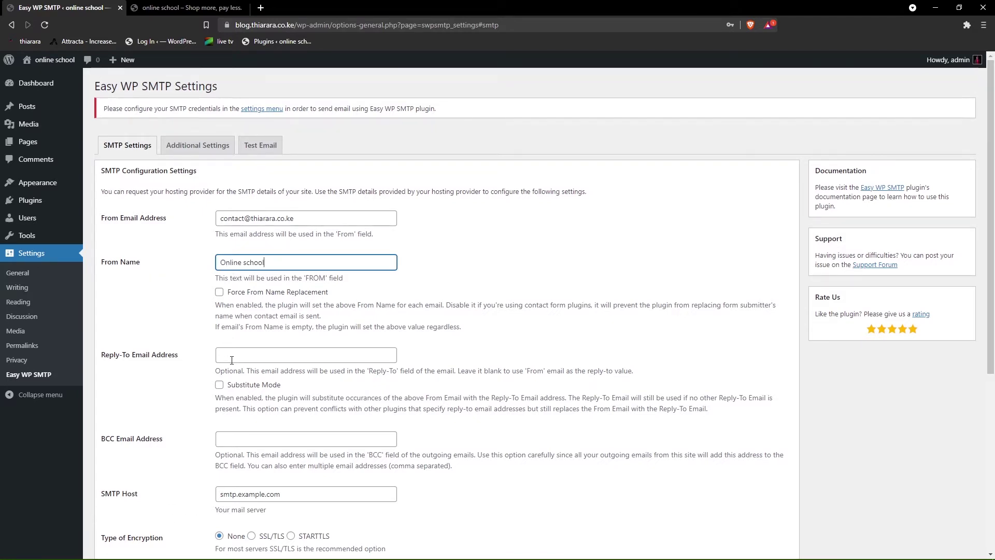
left_click(221, 355)
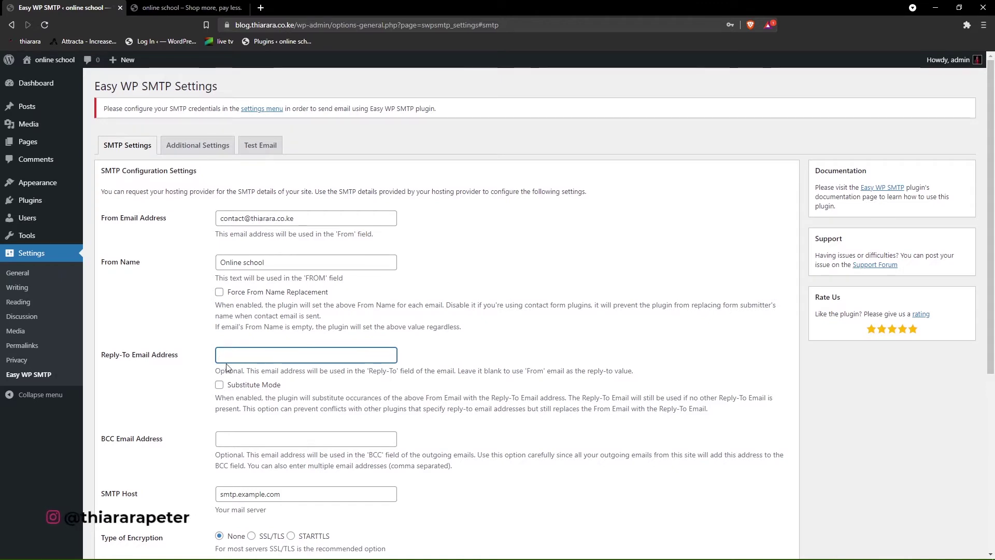
left_click_drag(305, 220, 252, 223)
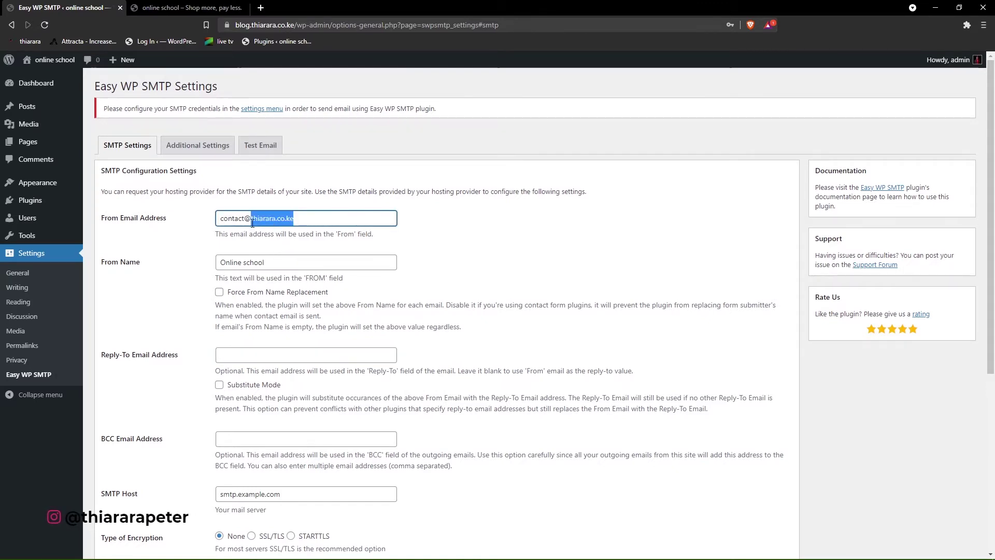
right_click(224, 220)
left_click(254, 260)
left_click(233, 355)
key("ctrl+v")
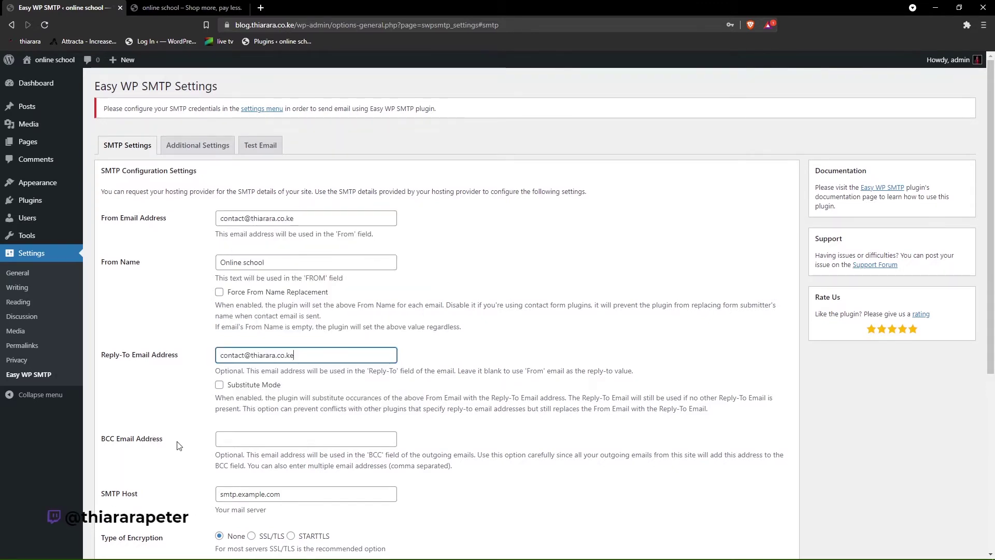
- Set the SMTP encryption type to SSL/TLS
scroll(226, 405, "down", 2)
scroll(195, 398, "down", 1)
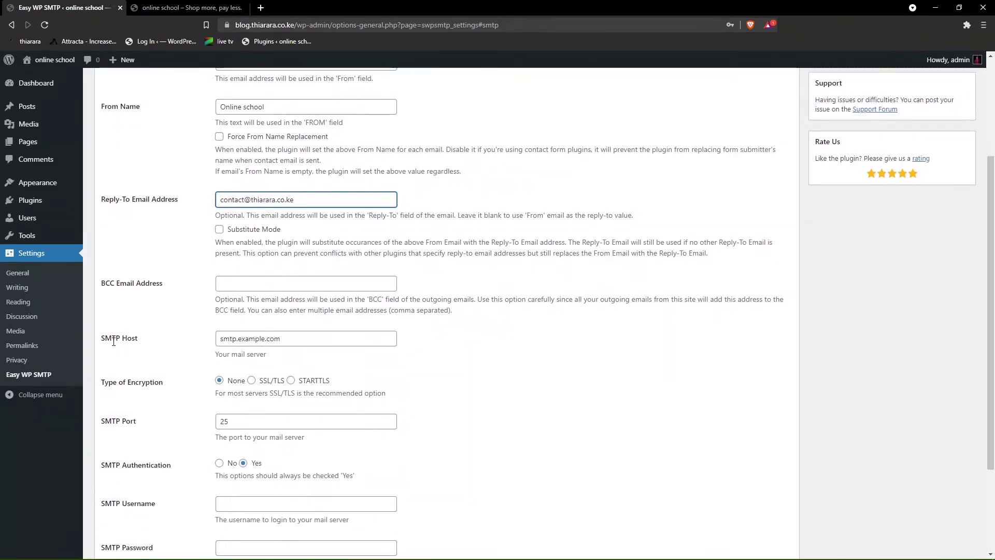
left_click_drag(283, 338, 222, 350)
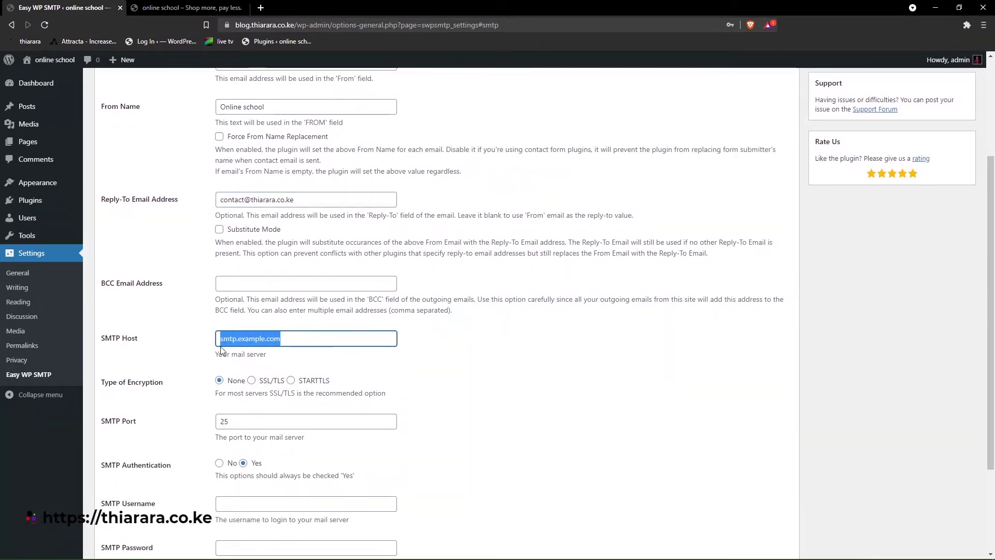
left_click(250, 384)
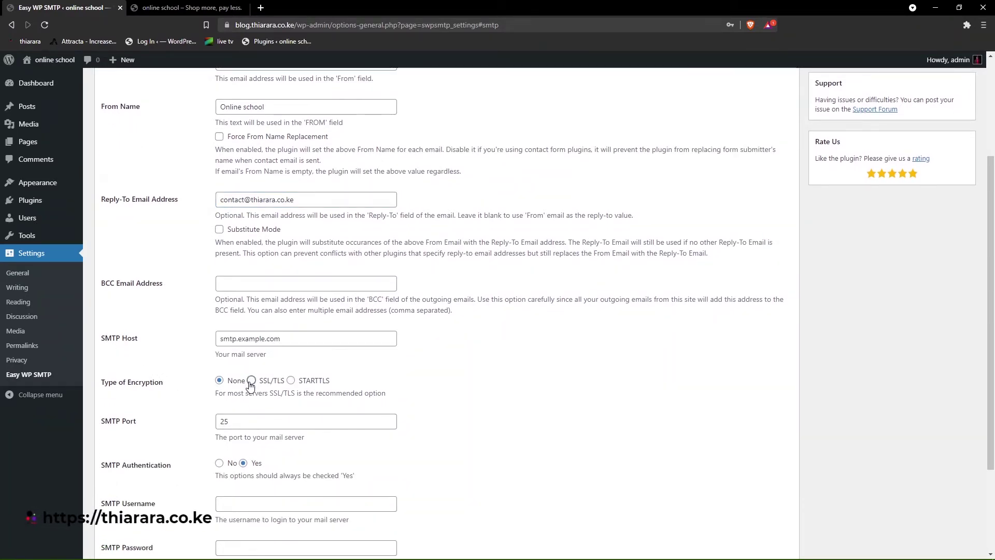
- Log in to cPanel in a new tab and open the contact mailbox's mail client settings showing SMTP port 465
left_click(265, 9)
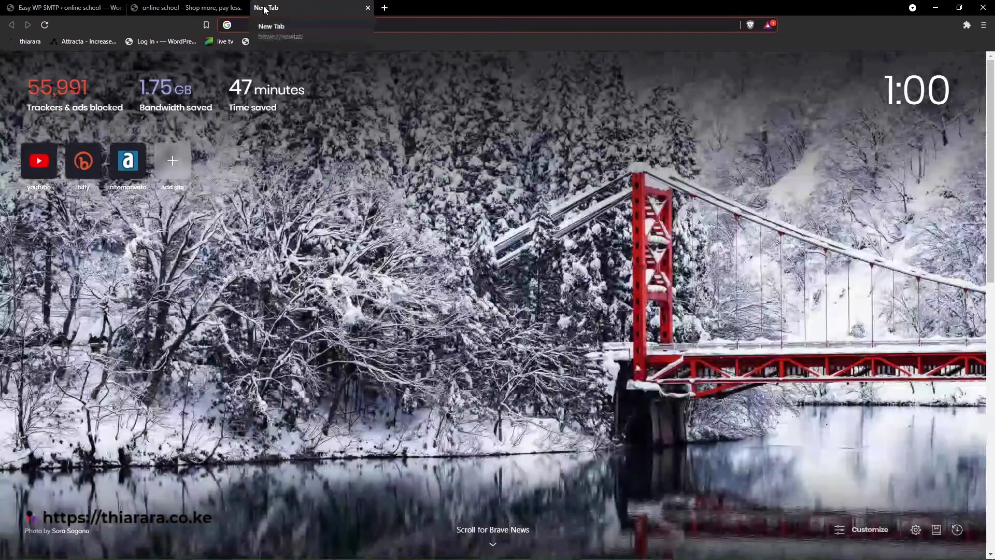
type("t")
left_click(299, 86)
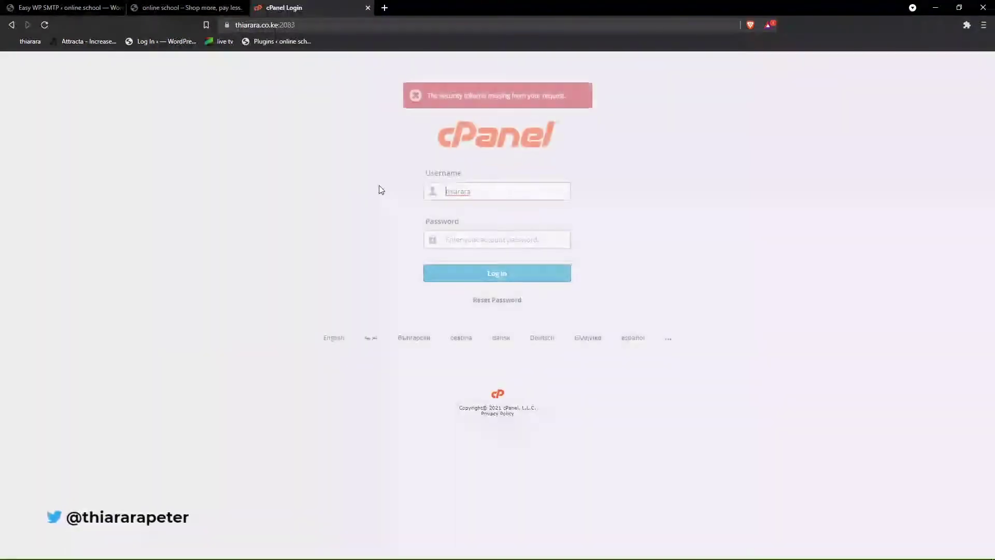
left_click(467, 238)
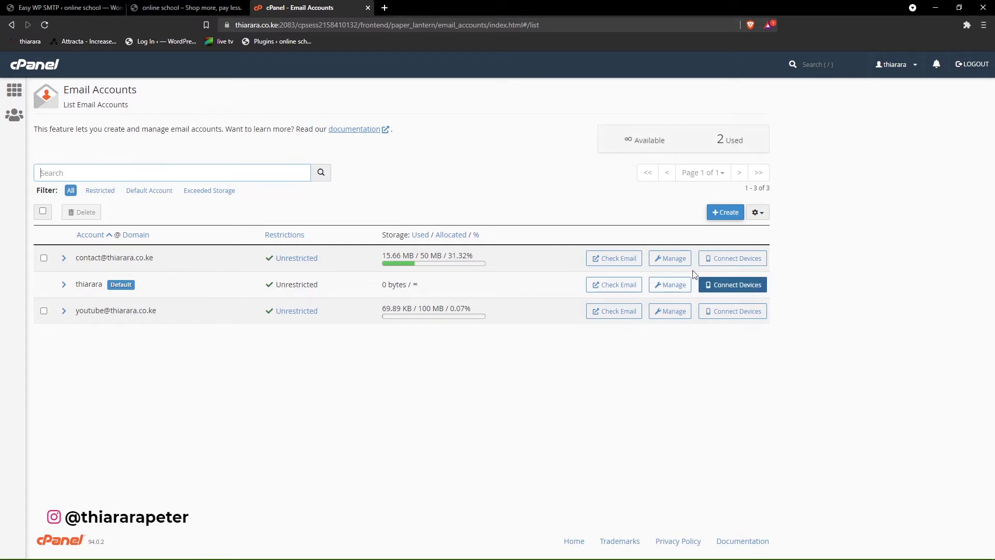
left_click(618, 259)
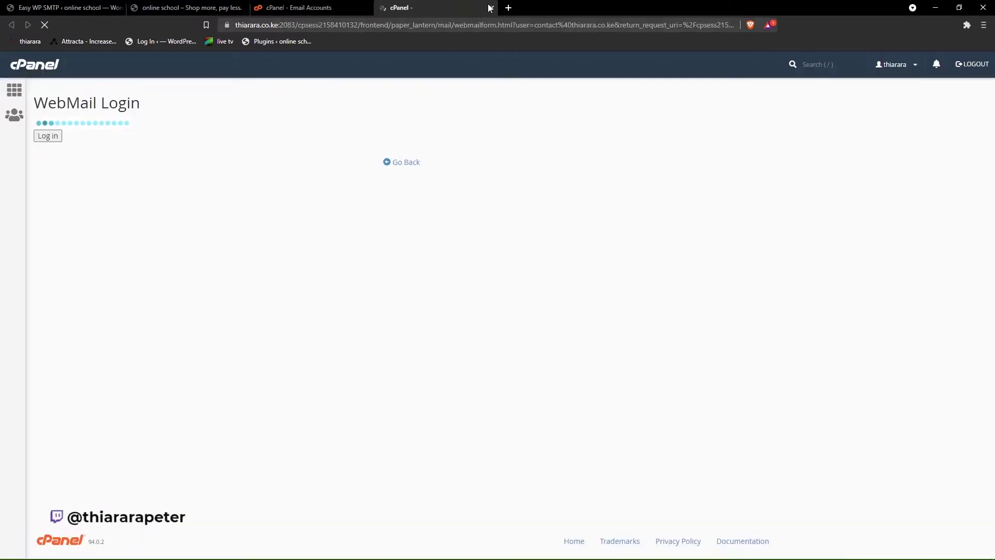
left_click(491, 7)
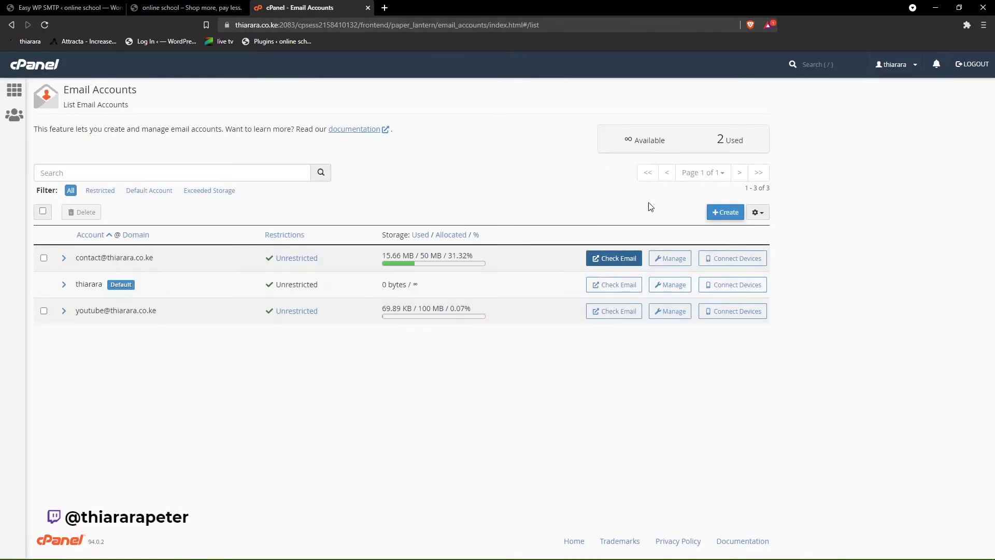
left_click(734, 258)
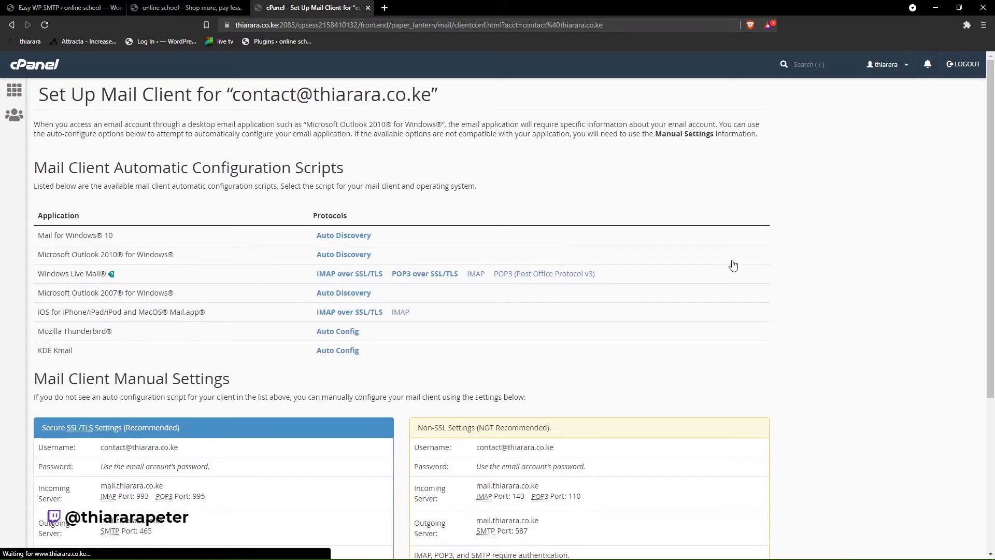
scroll(229, 274, "down", 2)
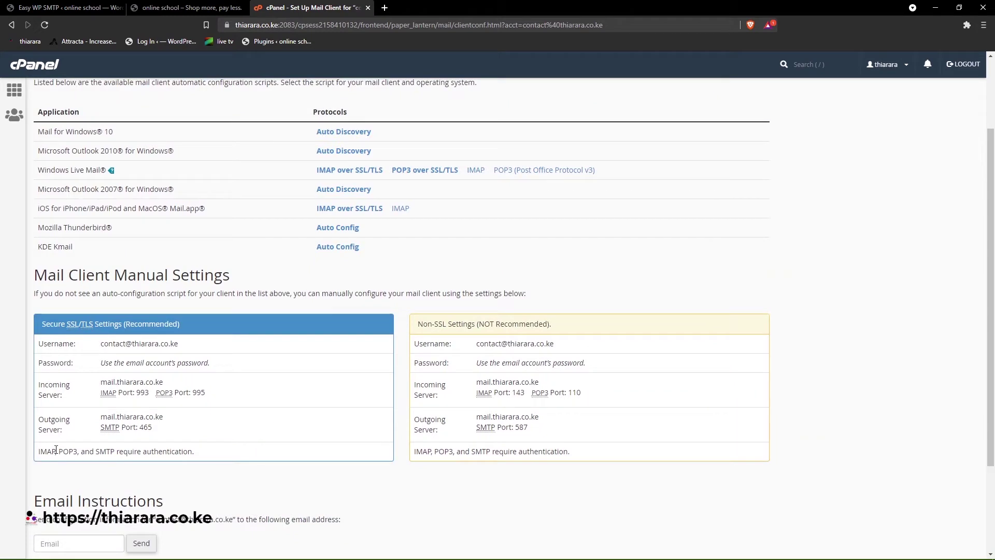
left_click(78, 8)
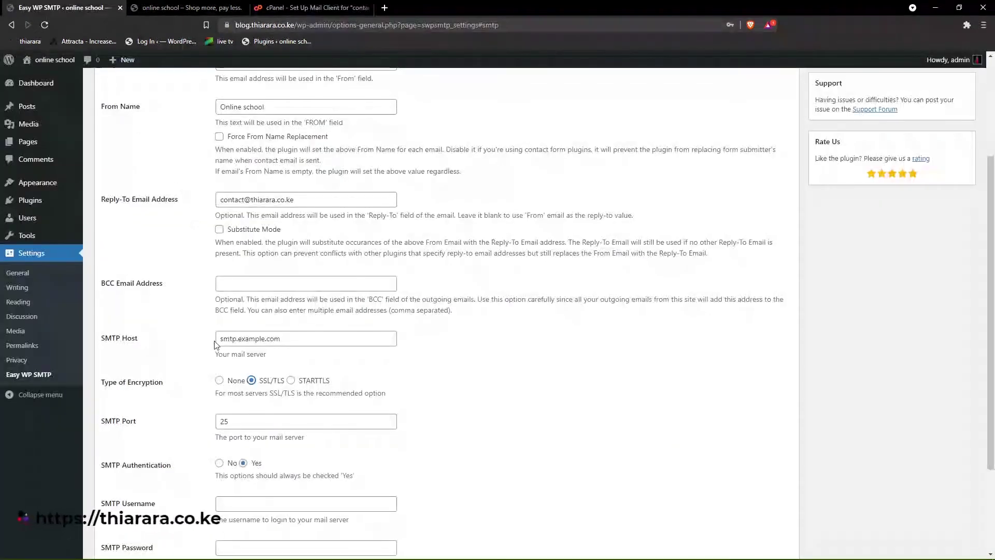
- Replace the placeholder SMTP Host with cPanel's outgoing server mail.thiarara.co.ke
triple_click(238, 341)
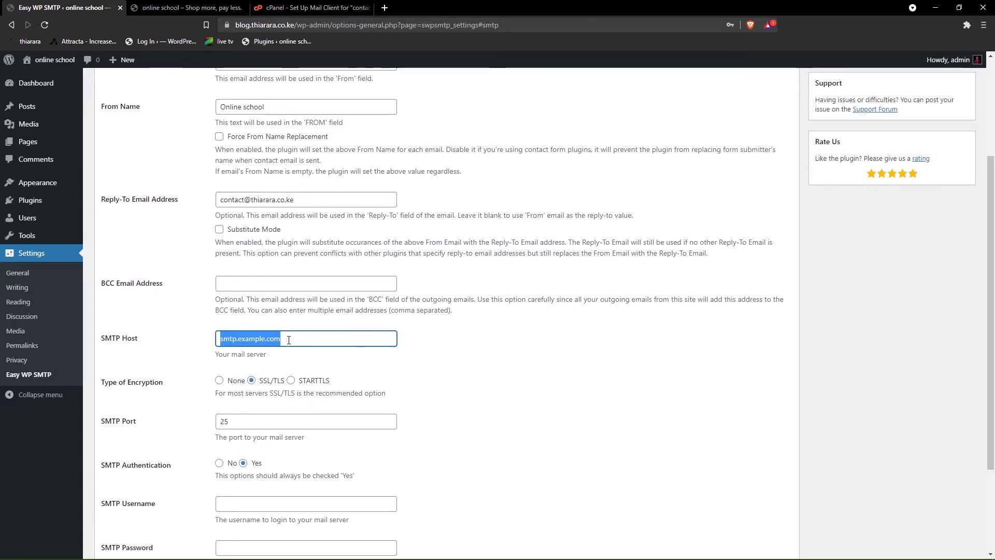
key("BackSpace")
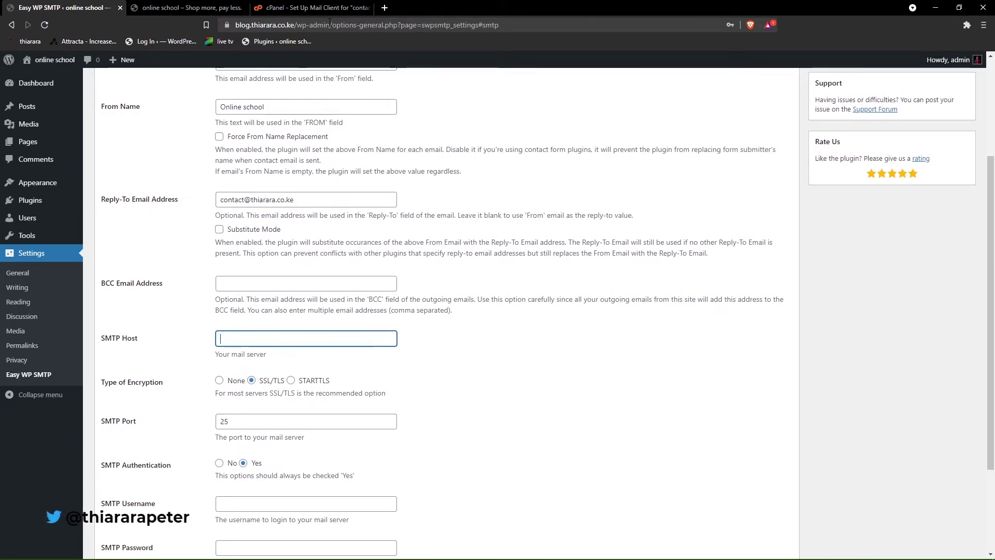
left_click(311, 7)
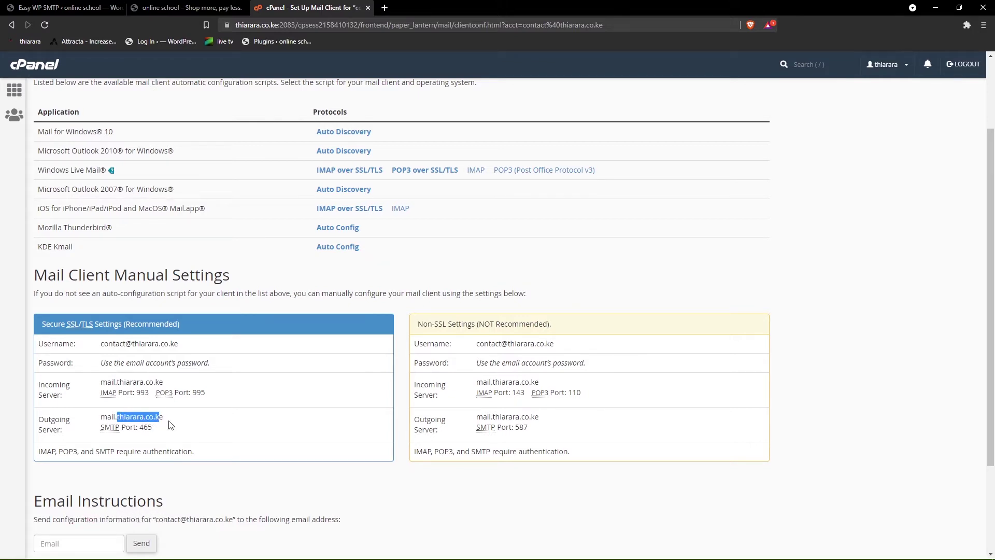
left_click_drag(149, 417, 100, 418)
key("super+c")
key("ctrl+Tab")
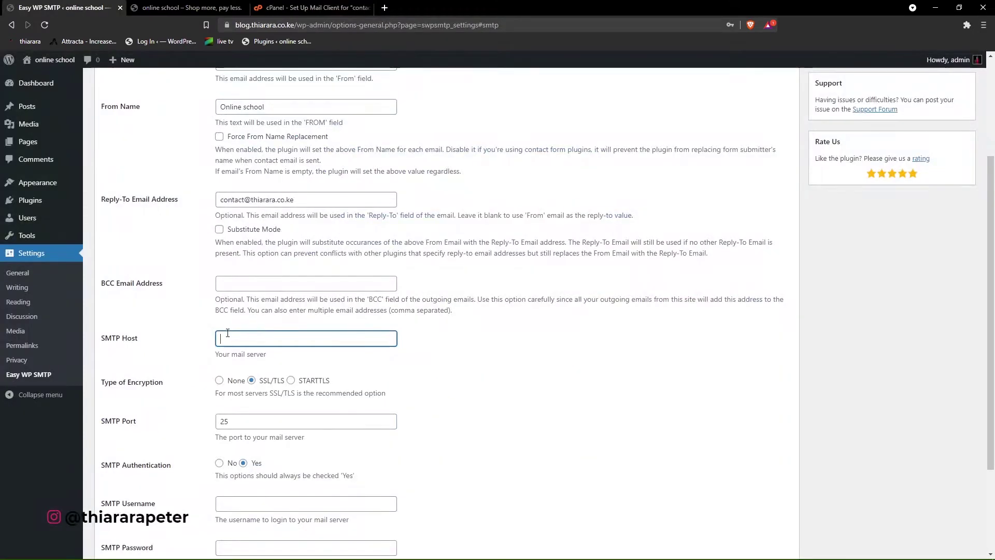
right_click(228, 335)
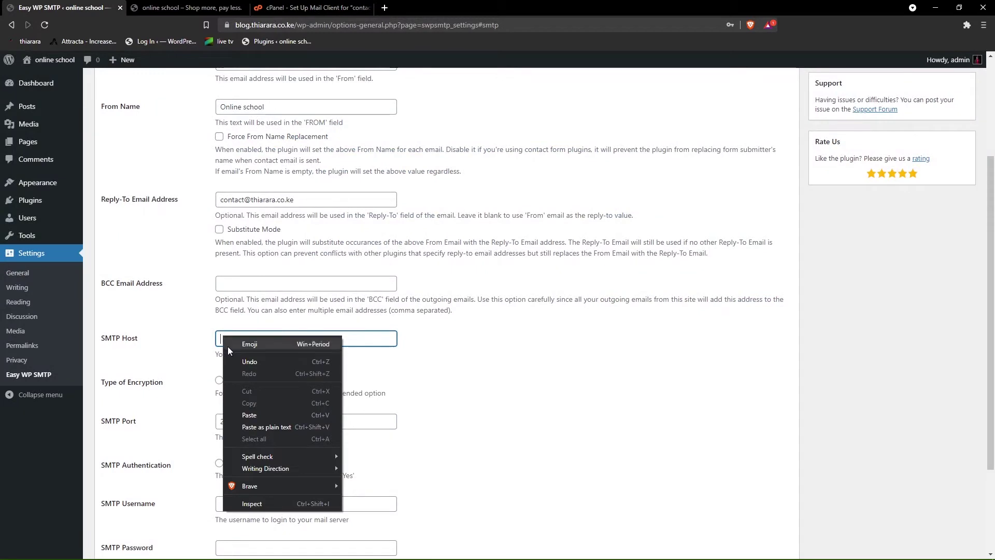
left_click(259, 415)
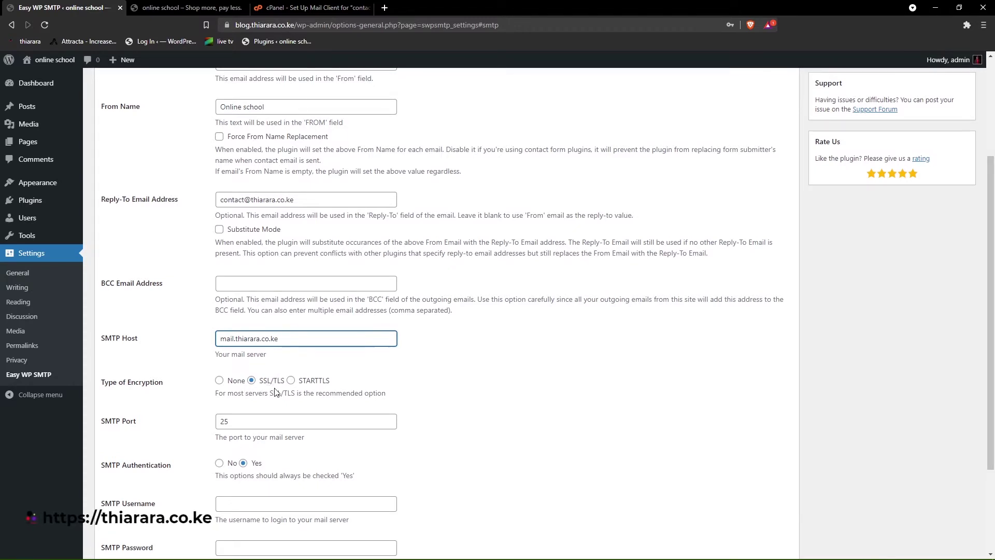
- Change the SMTP Port from 25 to 465, matching cPanel's secure port
left_click(226, 419)
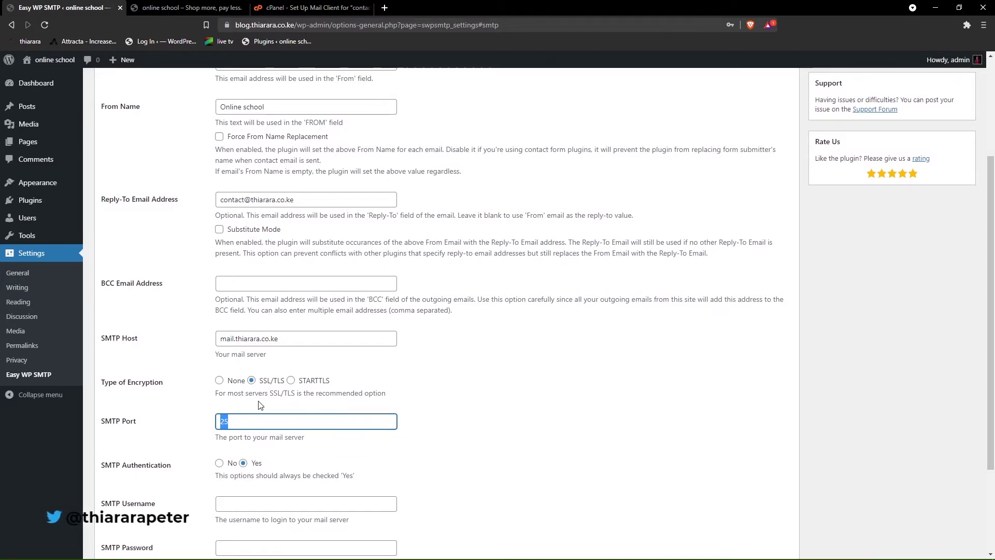
key("ctrl+shift+Tab")
left_click(156, 432)
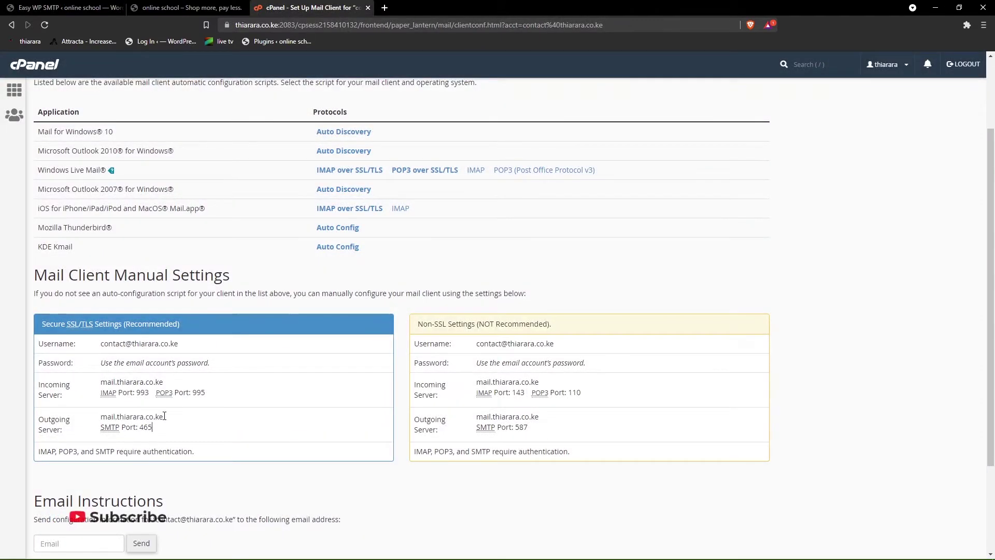
left_click(92, 9)
scroll(255, 445, "down", 1)
scroll(255, 445, "down", 2)
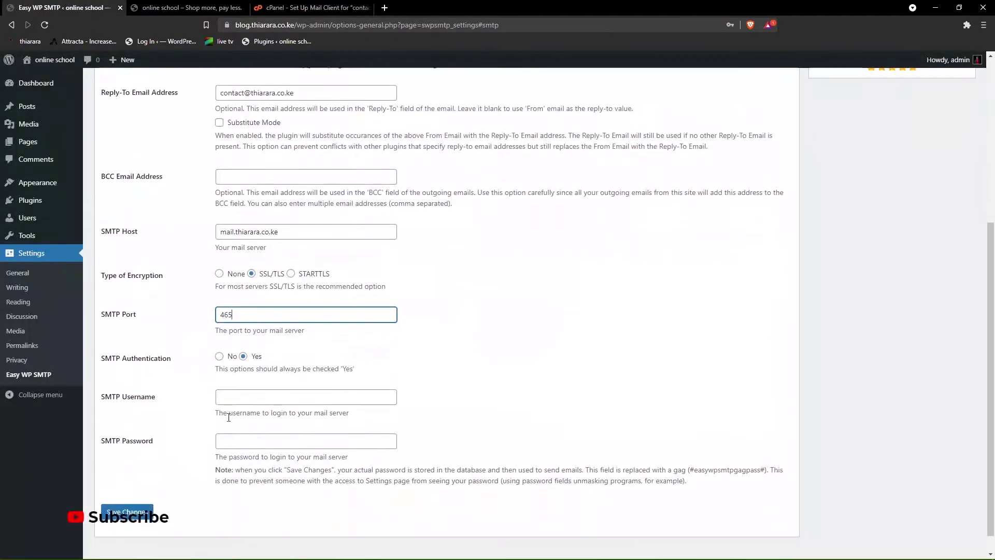
left_click(241, 373)
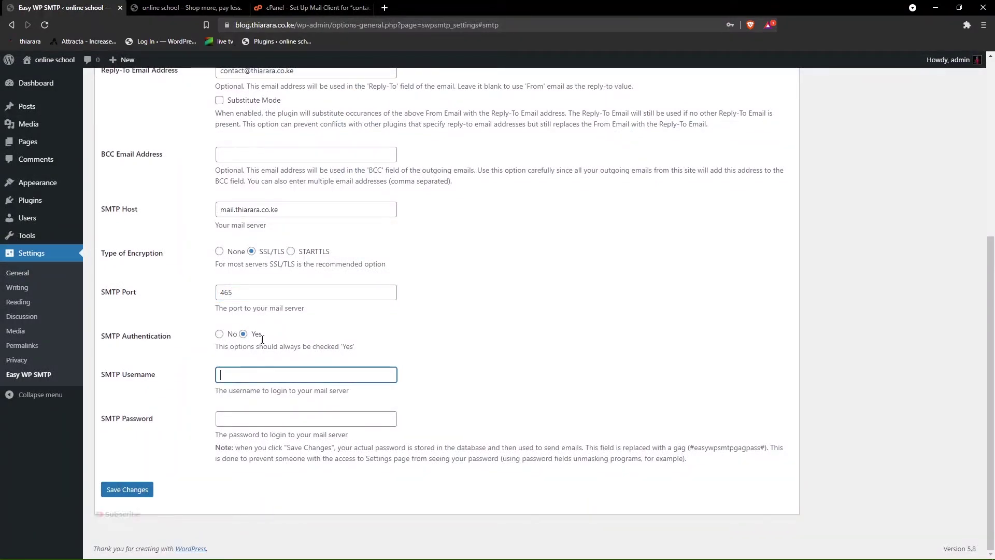
- Fill the SMTP Username with the contact e-mail and autofill the SMTP password
scroll(284, 150, "up", 3)
scroll(283, 150, "up", 2)
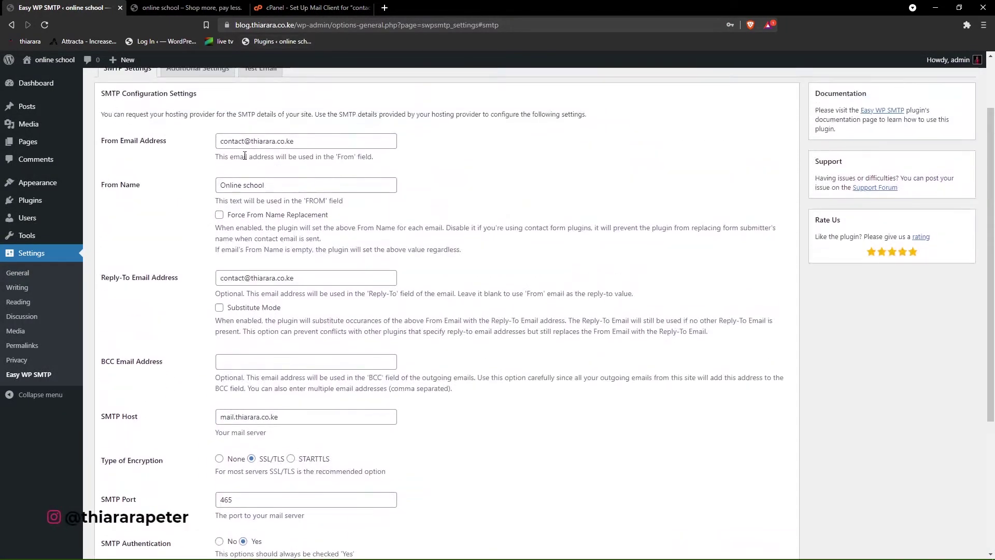
left_click_drag(316, 141, 233, 143)
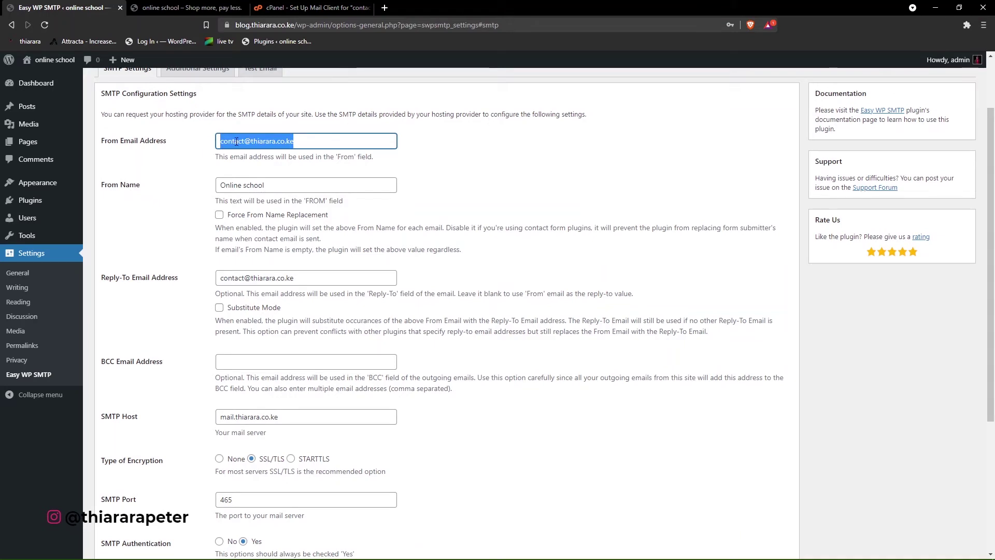
right_click(236, 141)
left_click(267, 186)
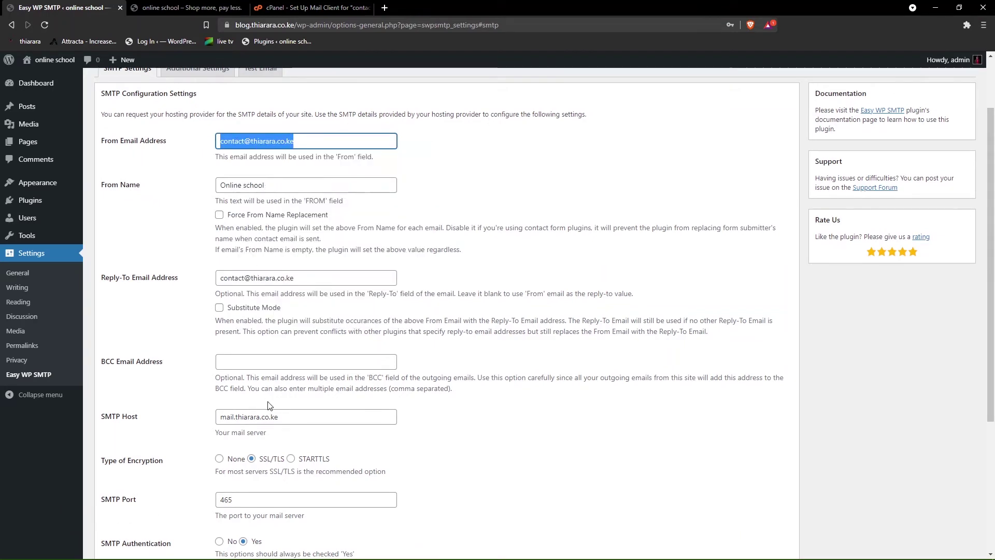
scroll(265, 402, "down", 4)
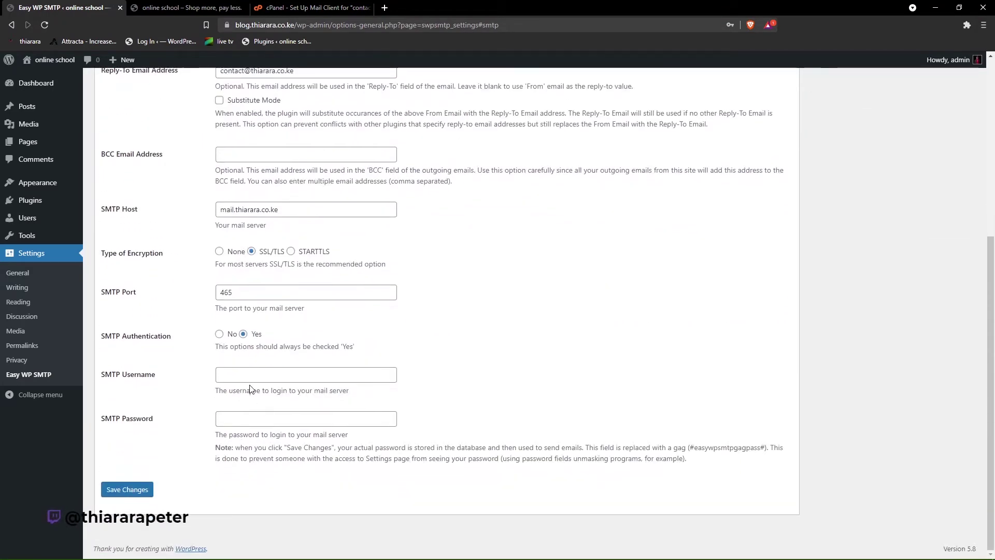
left_click(249, 375)
left_click(257, 421)
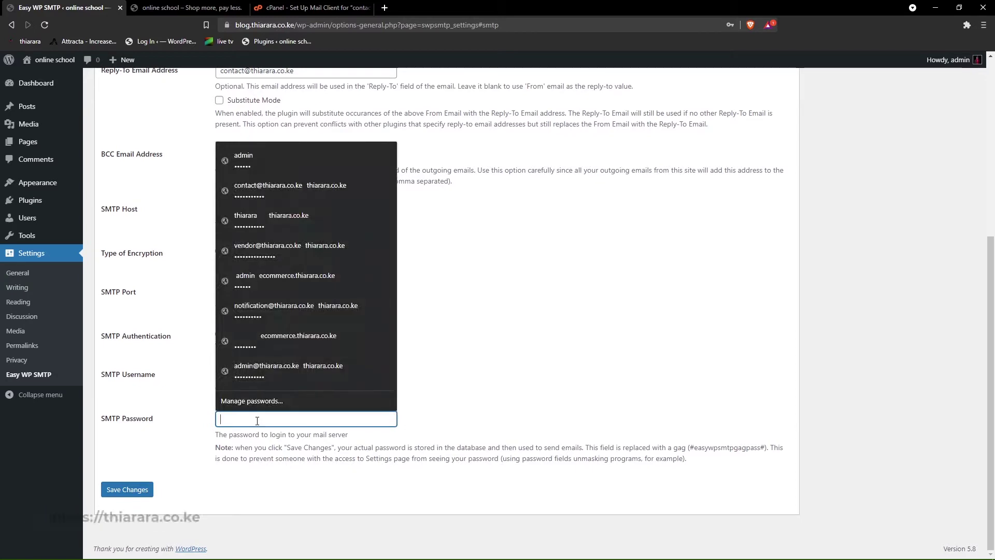
key("ctrl+v")
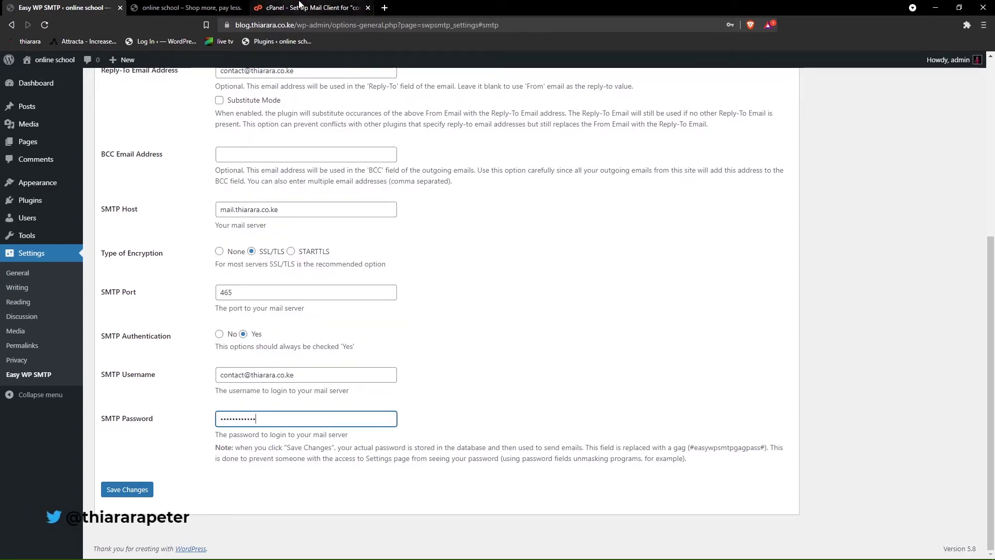
- Review cPanel's email accounts, then save the Easy WP SMTP settings
left_click(311, 8)
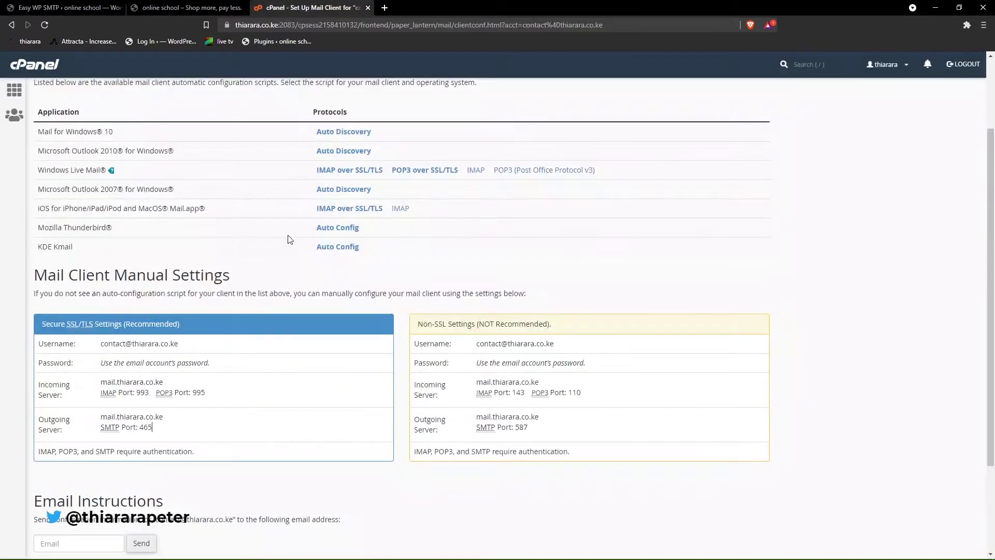
left_click(10, 24)
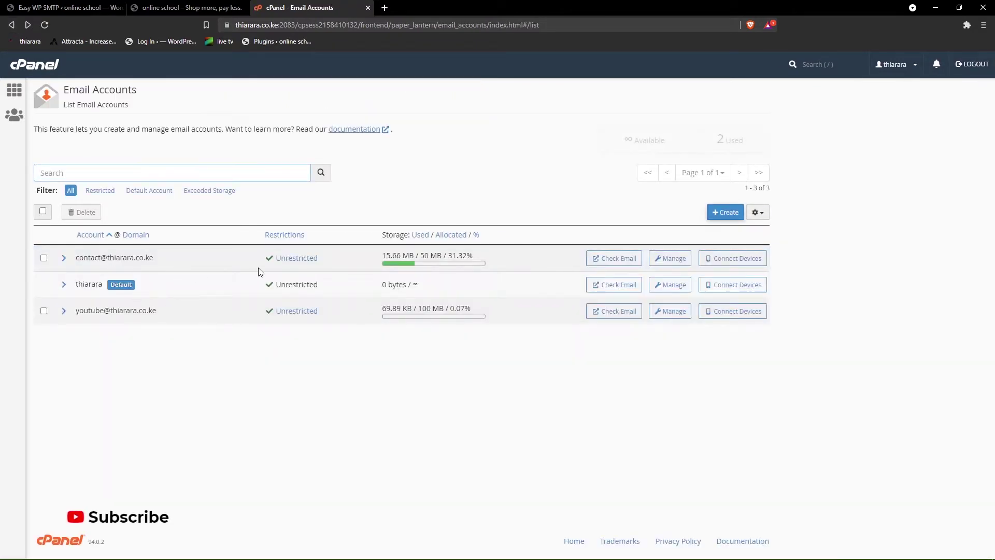
left_click(63, 6)
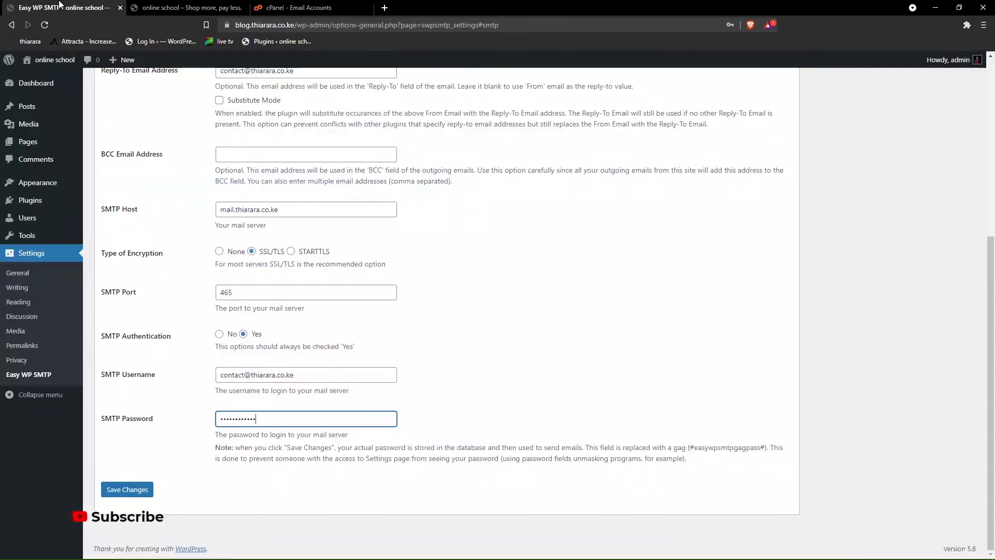
left_click(110, 491)
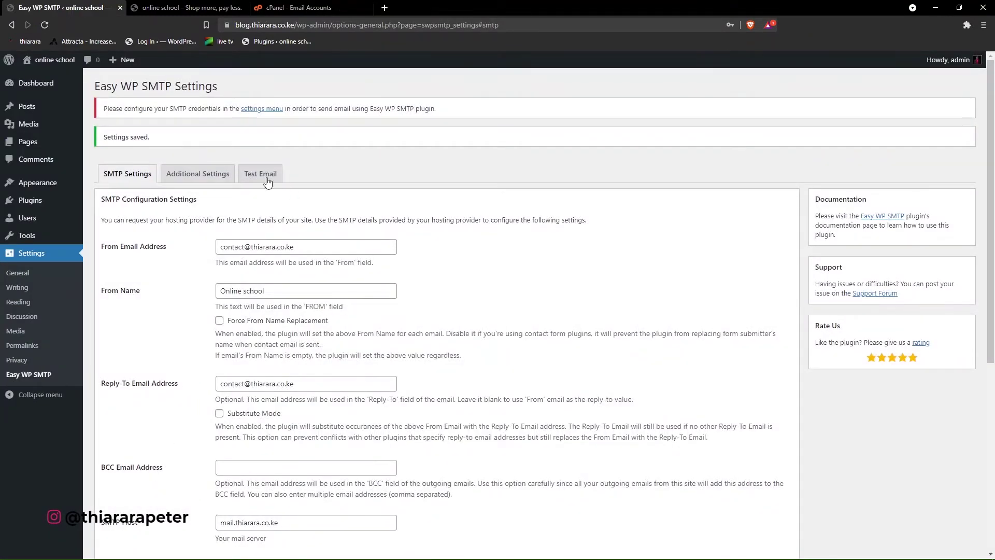
- Send a test email with subject 'test' and message 'hghj' and confirm it succeeded
left_click(270, 175)
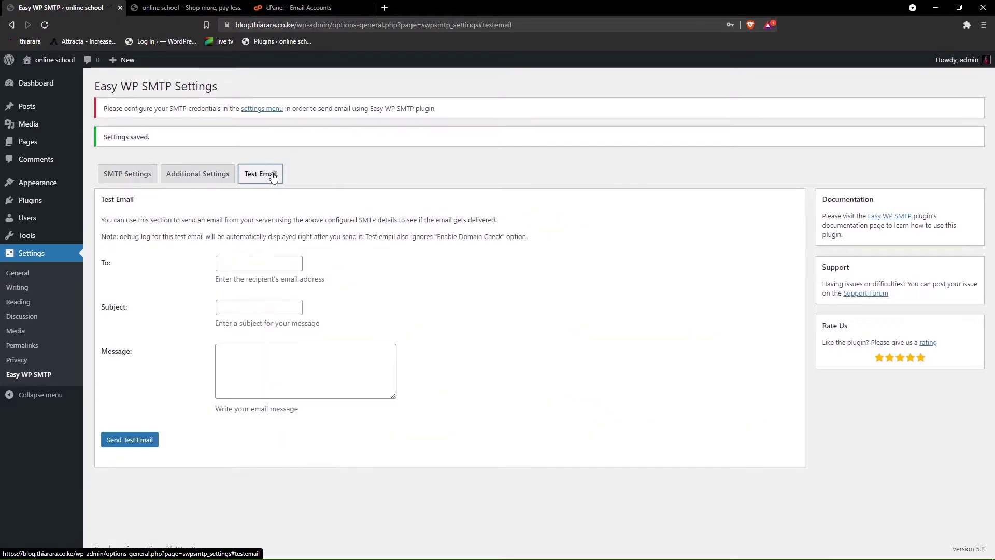
left_click(234, 263)
left_click(243, 283)
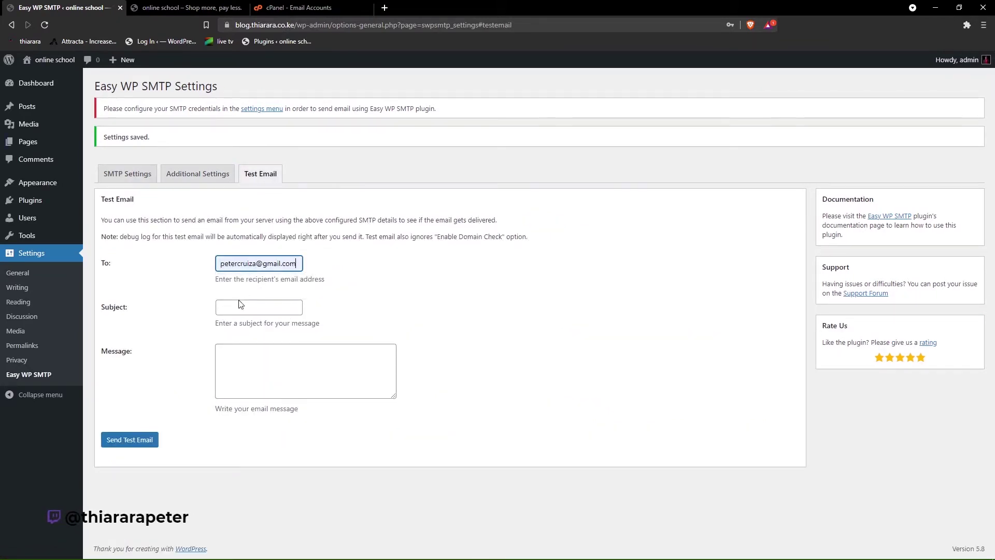
left_click(241, 304)
left_click(225, 331)
left_click(235, 374)
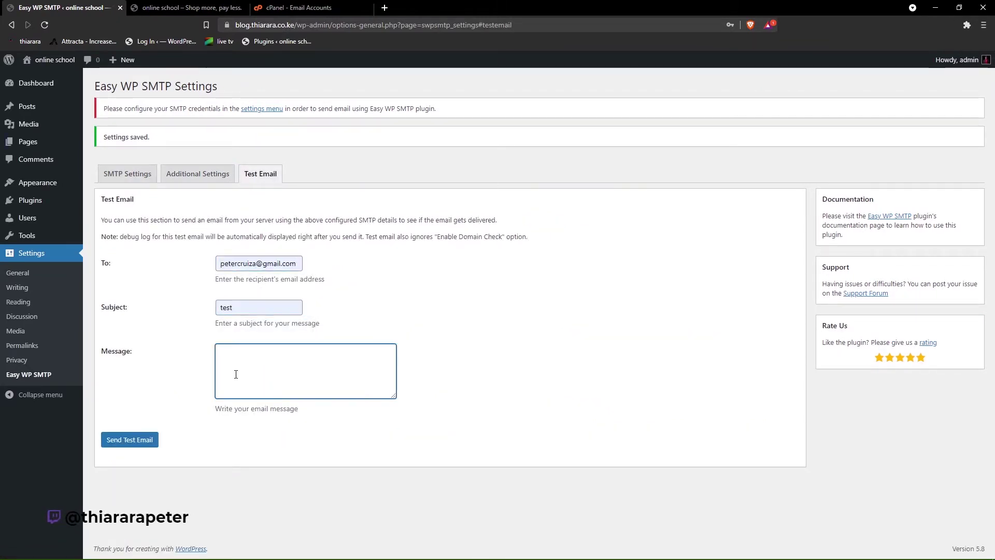
type("hghj")
left_click(141, 443)
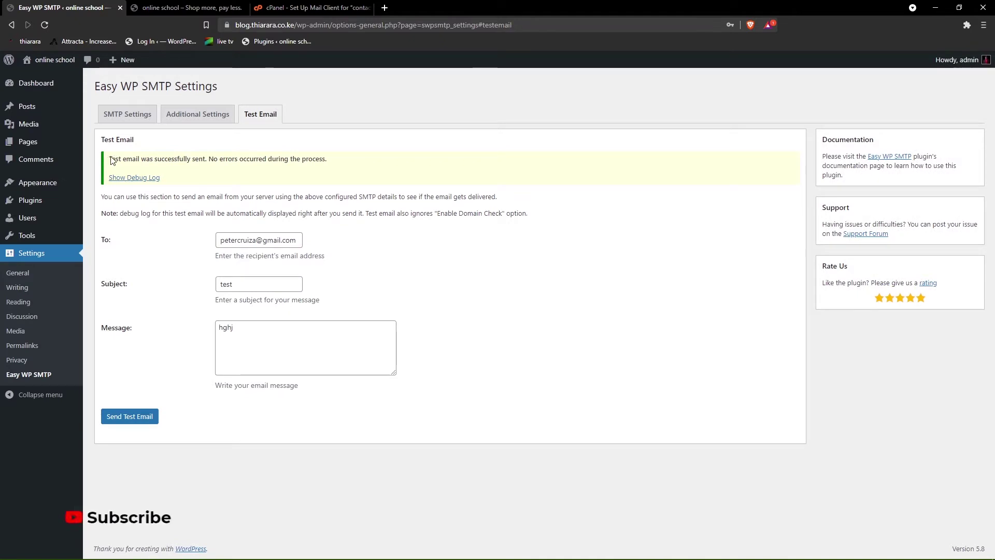
left_click_drag(111, 159, 331, 169)
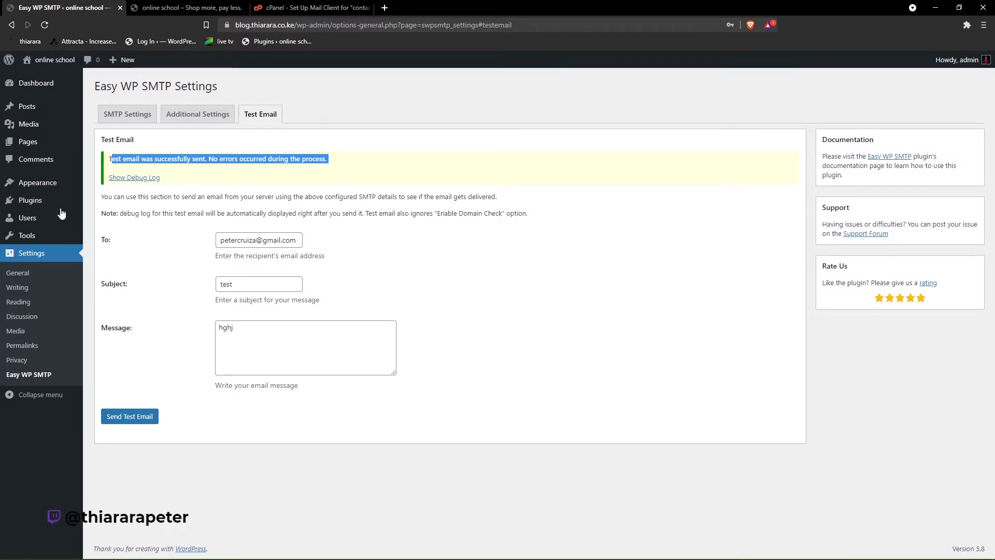
mouse_move(32, 202)
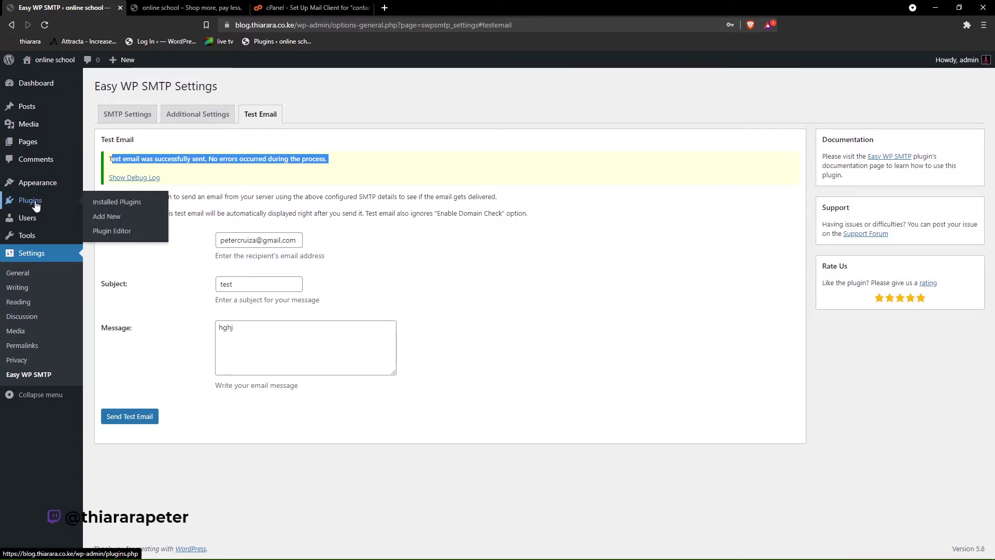
- Activate the WooCommerce plugin from the Installed Plugins list
left_click(115, 202)
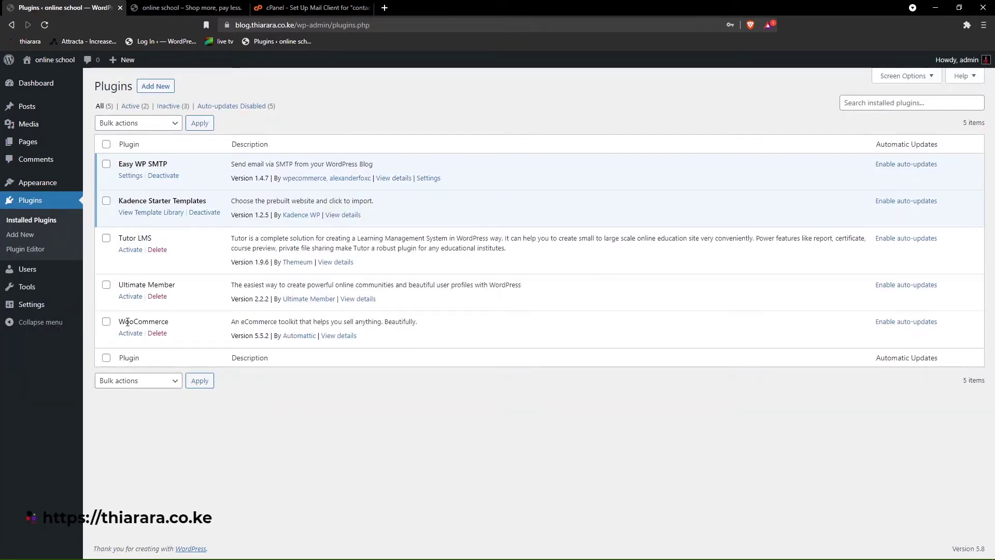
left_click(131, 333)
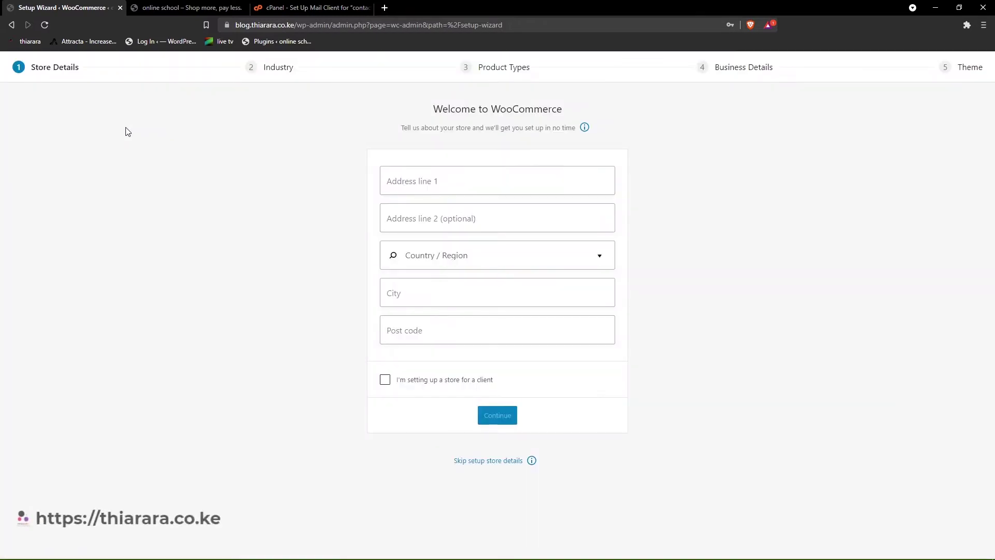
- Enter the store's address, Kenya — Nairobi County region, city and post code, then accept usage tracking
left_click(408, 181)
left_click(456, 204)
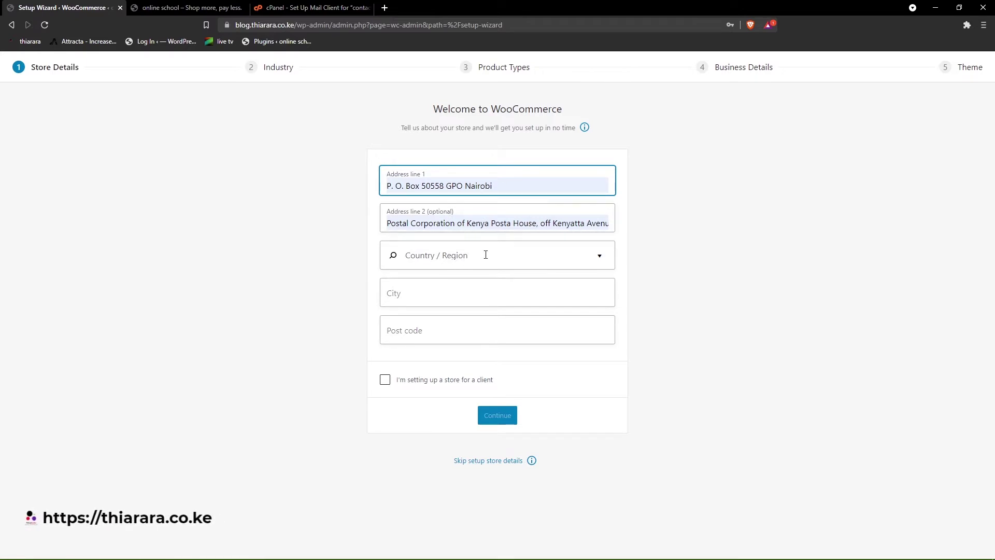
left_click(599, 259)
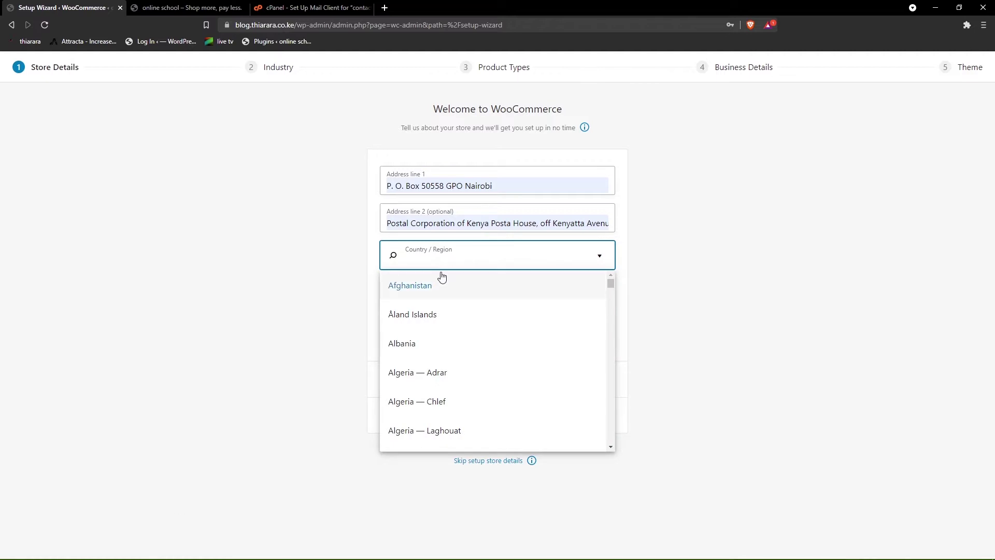
type("n")
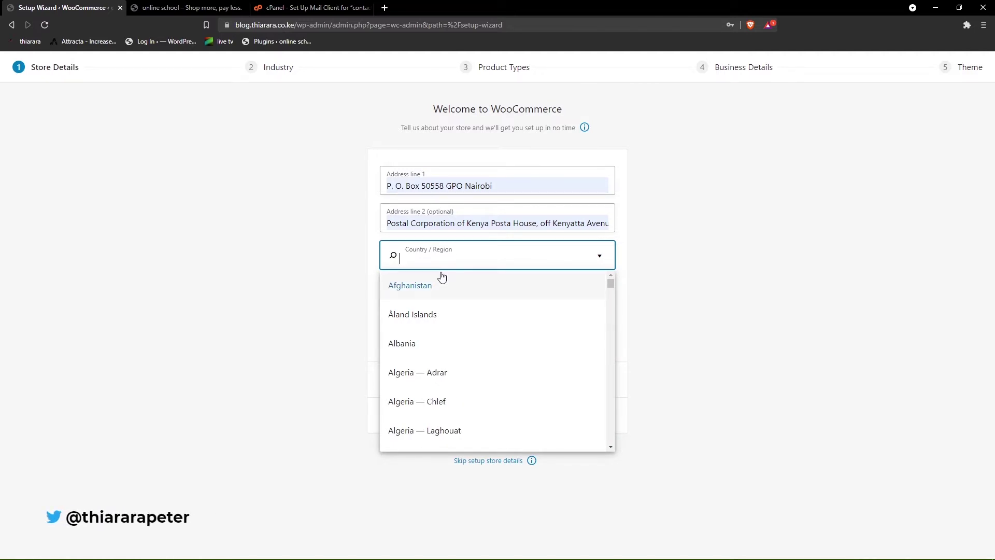
type("ai")
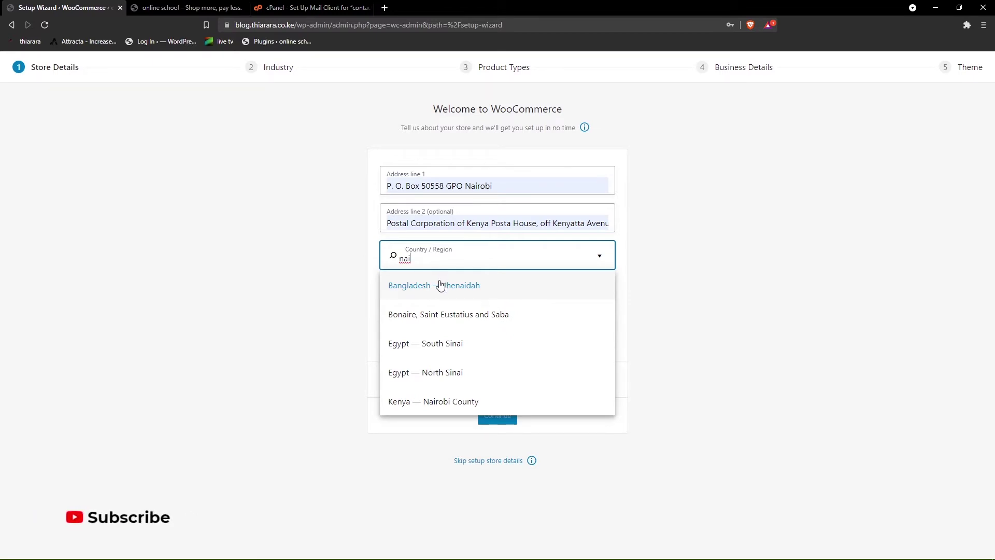
left_click(458, 400)
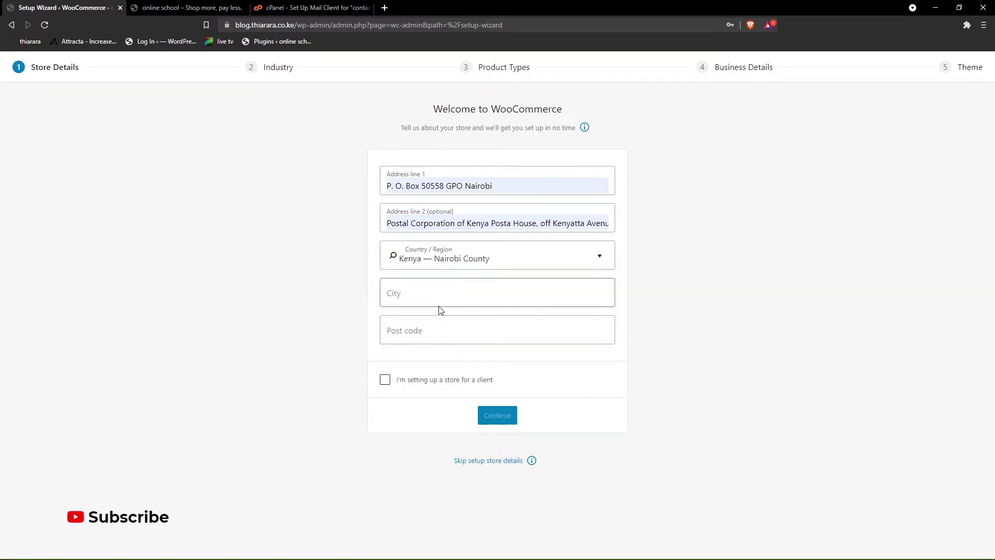
left_click(430, 294)
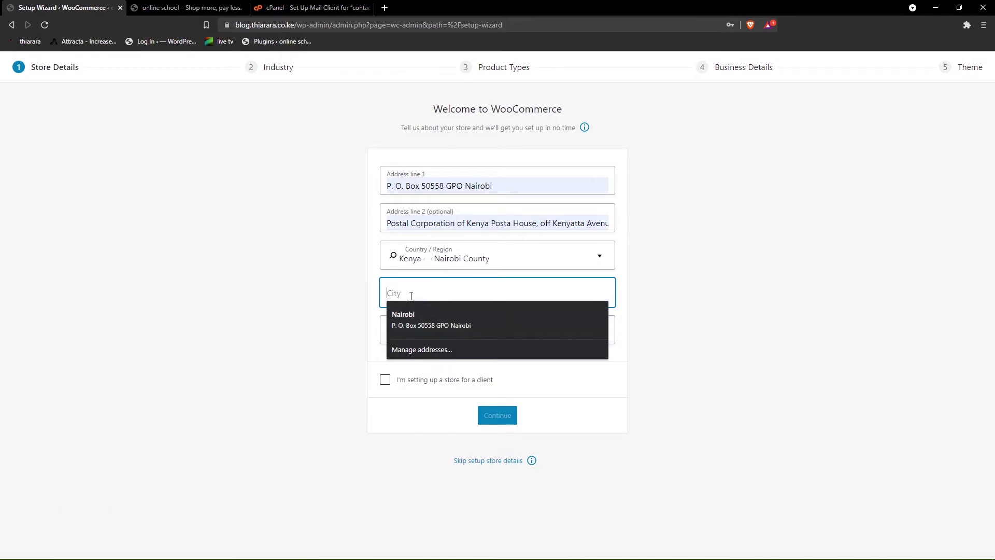
left_click(408, 327)
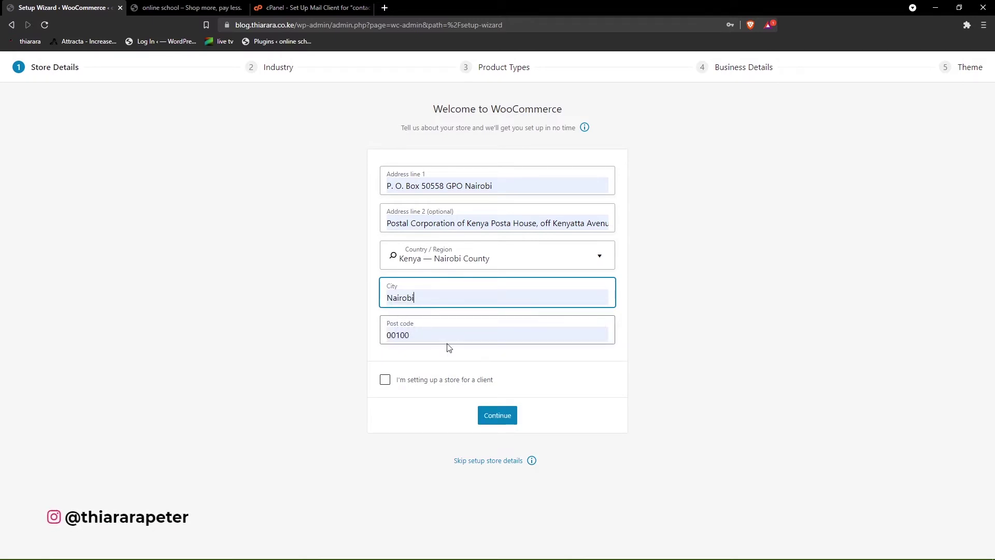
left_click(498, 416)
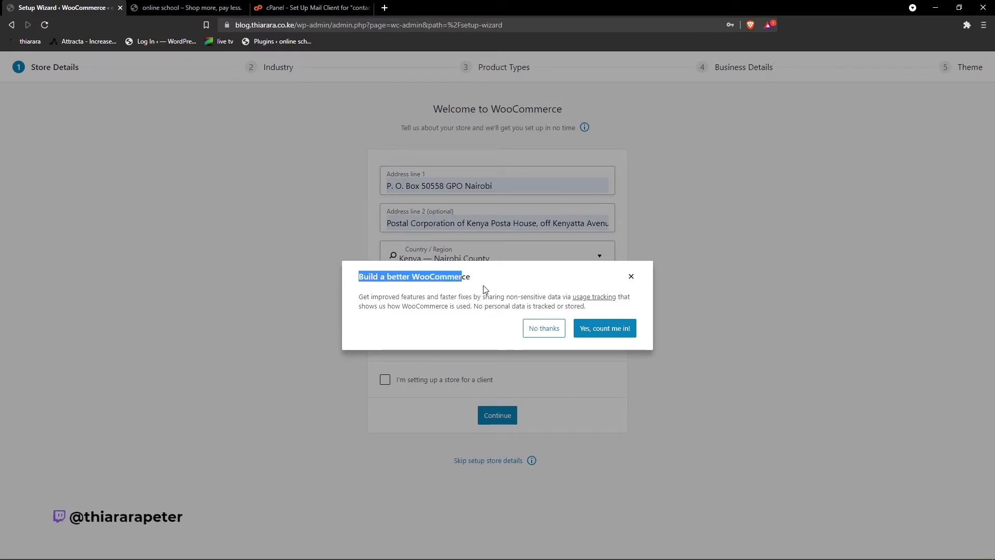
left_click(609, 332)
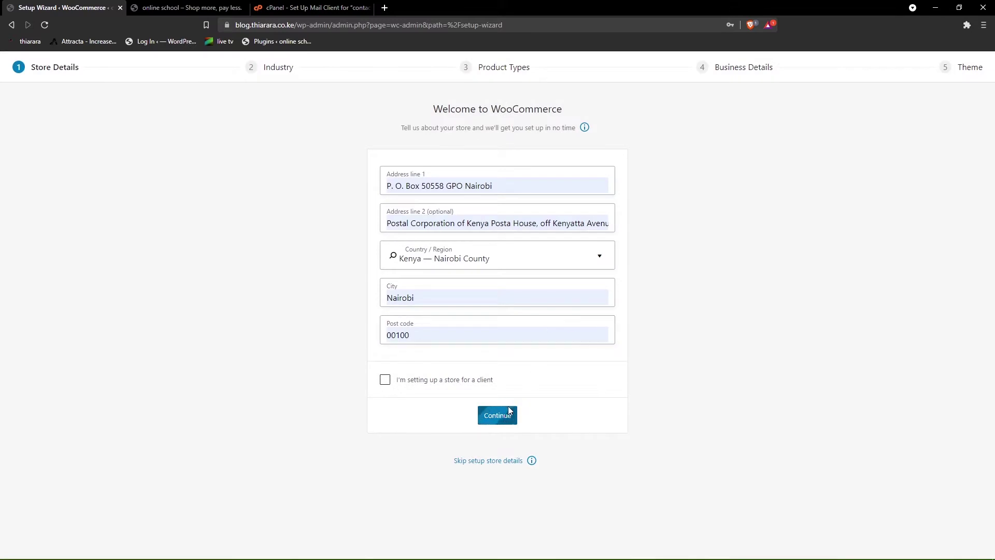
left_click(508, 412)
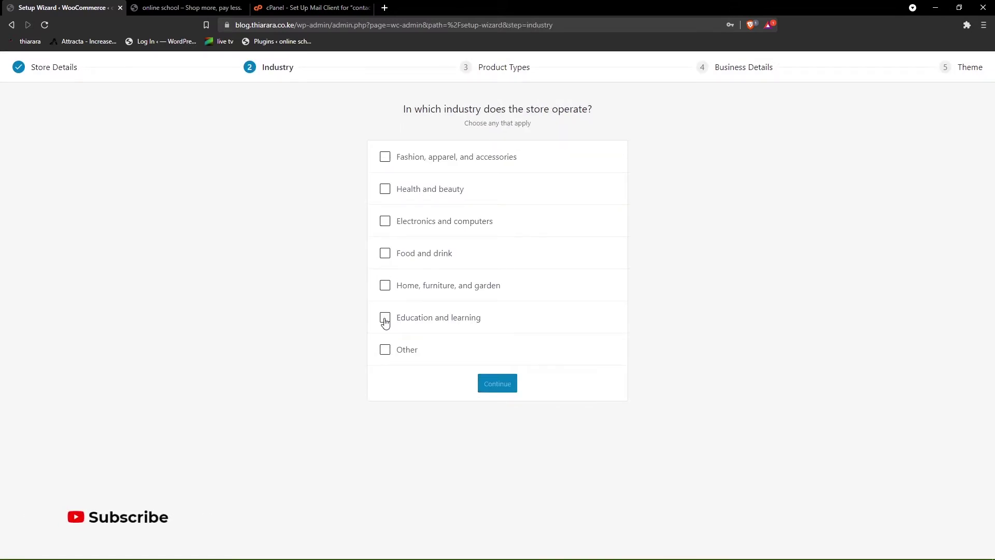
- Confirm the industry, pick Downloads as product type, 11 - 100 products, not selling elsewhere
left_click(510, 388)
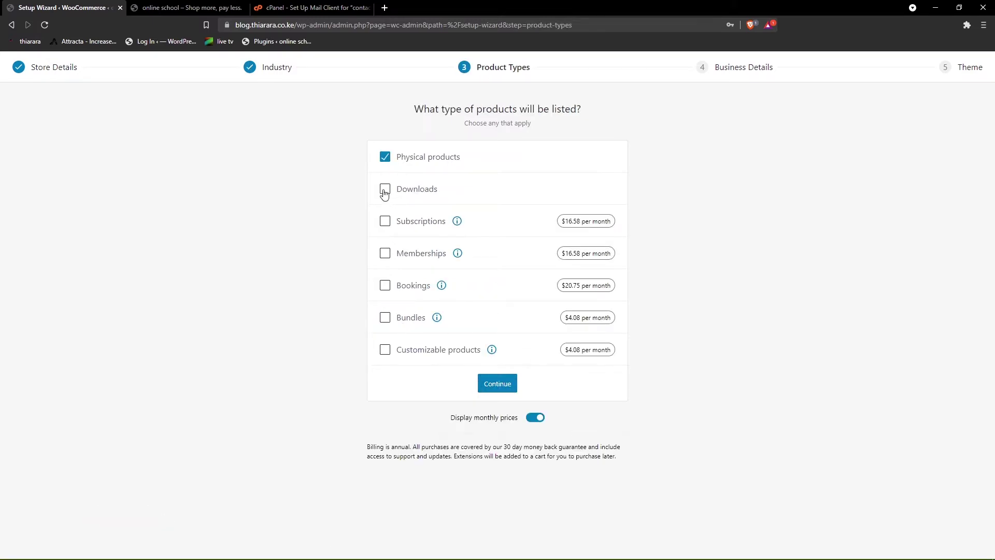
left_click(384, 191)
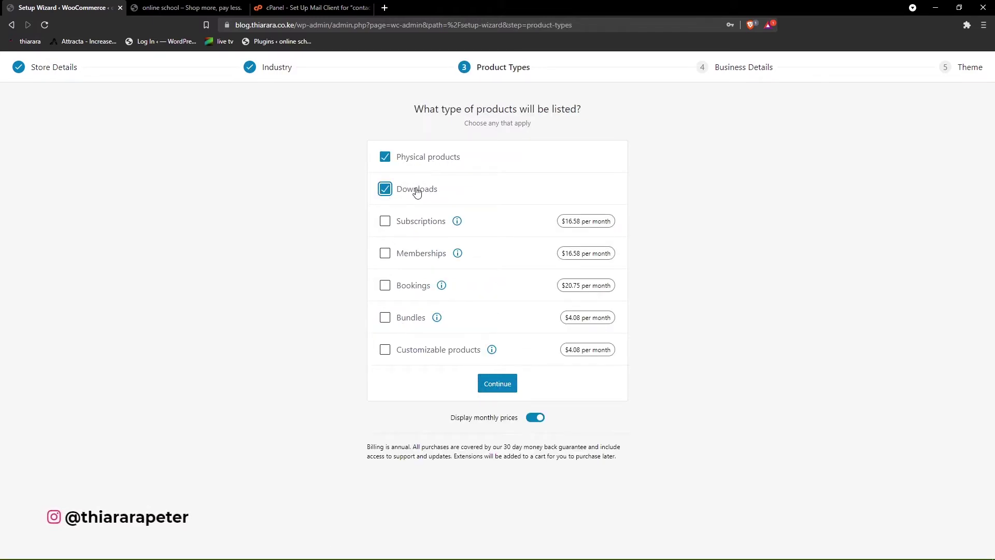
left_click(495, 387)
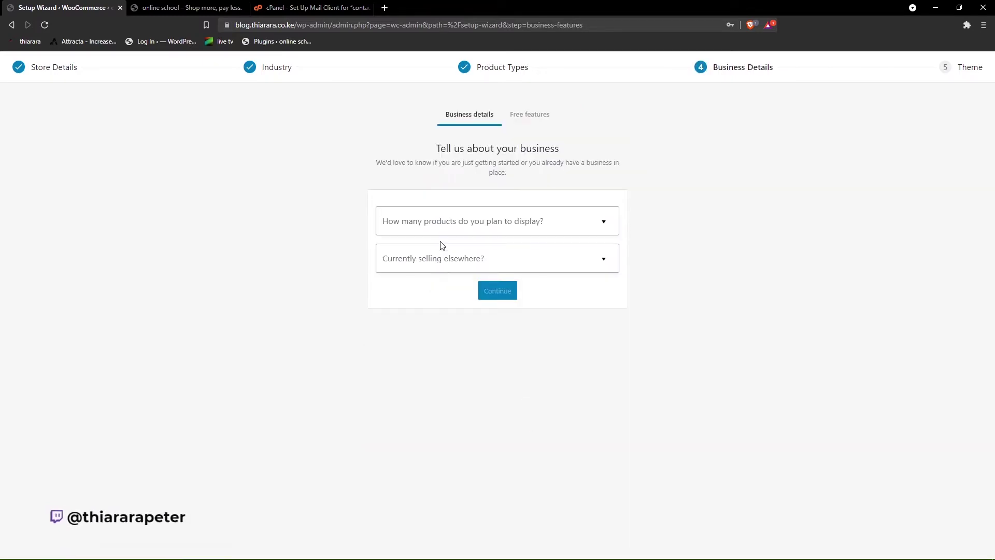
left_click(451, 224)
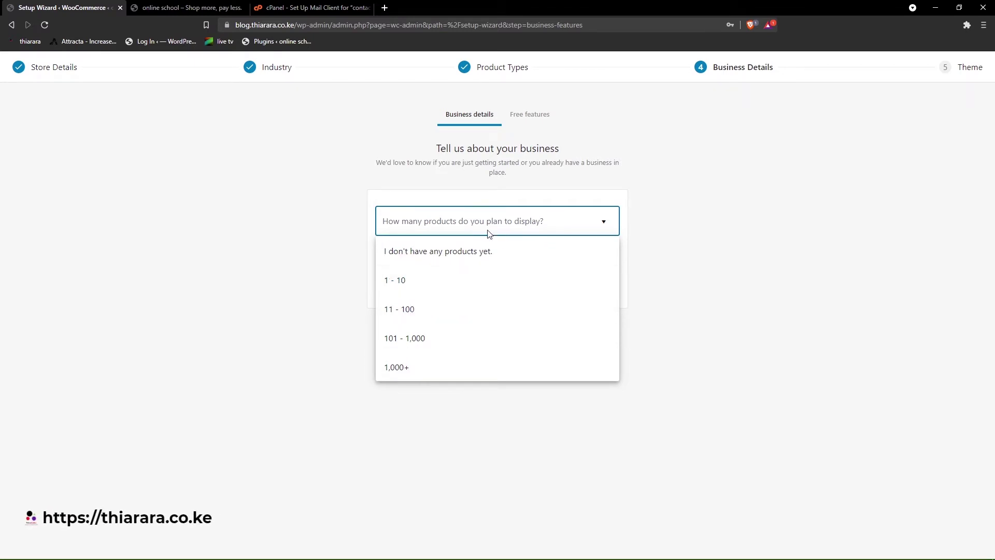
left_click(404, 311)
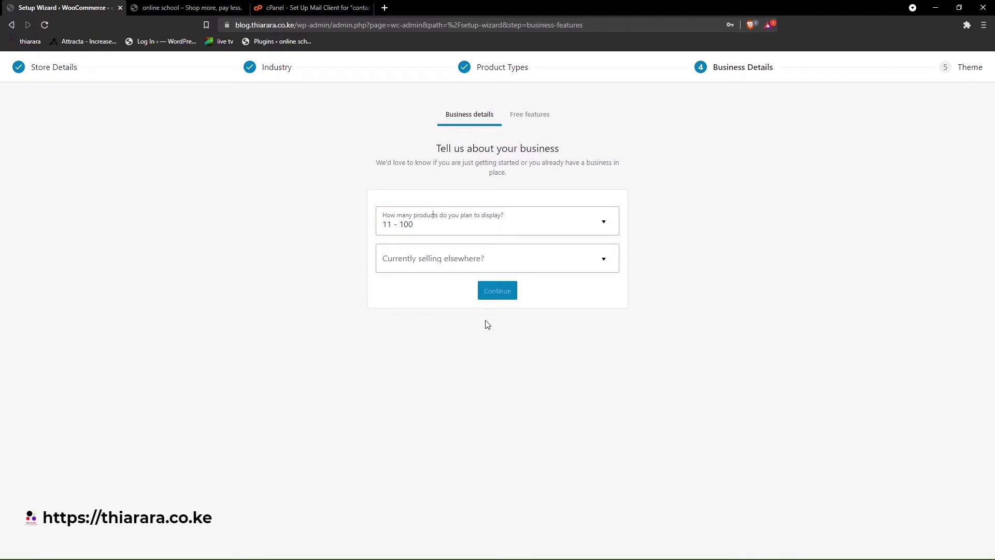
left_click(421, 256)
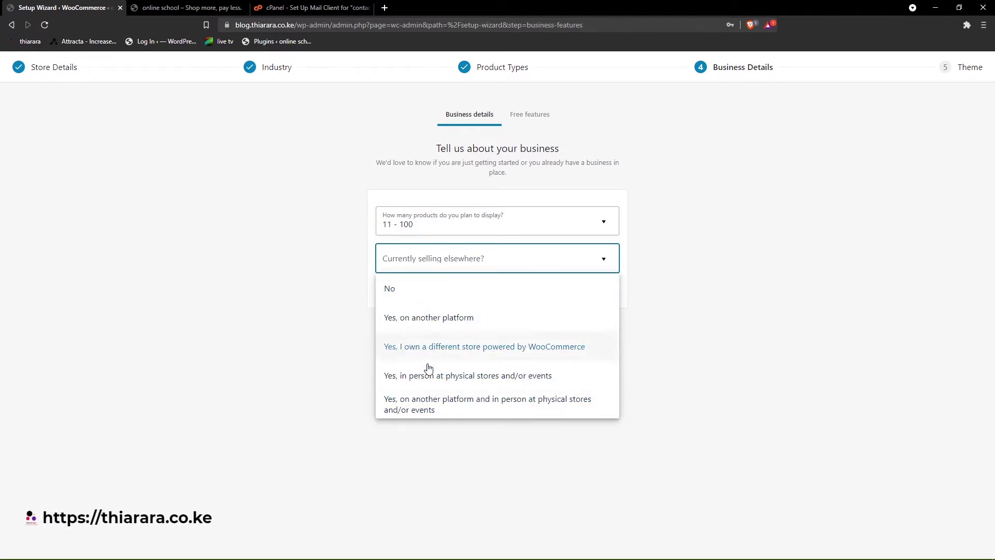
left_click(401, 294)
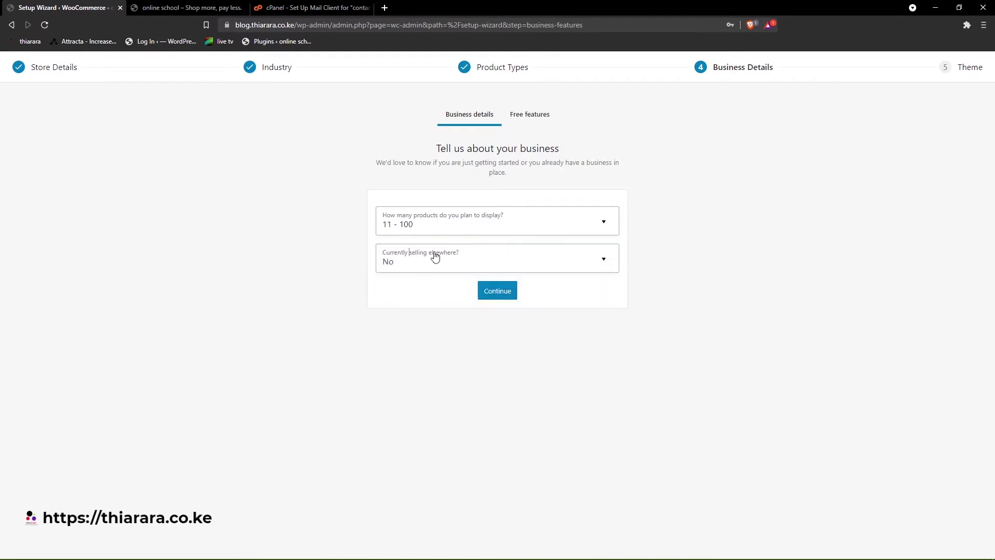
left_click(485, 290)
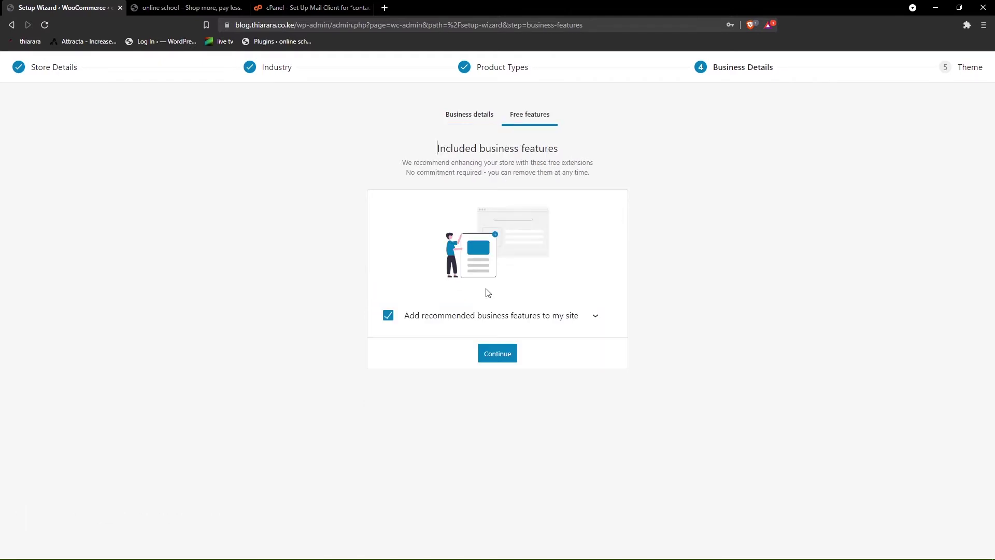
- Skip the recommended free business plugins and finish setup keeping the active Kadence theme
left_click(392, 317)
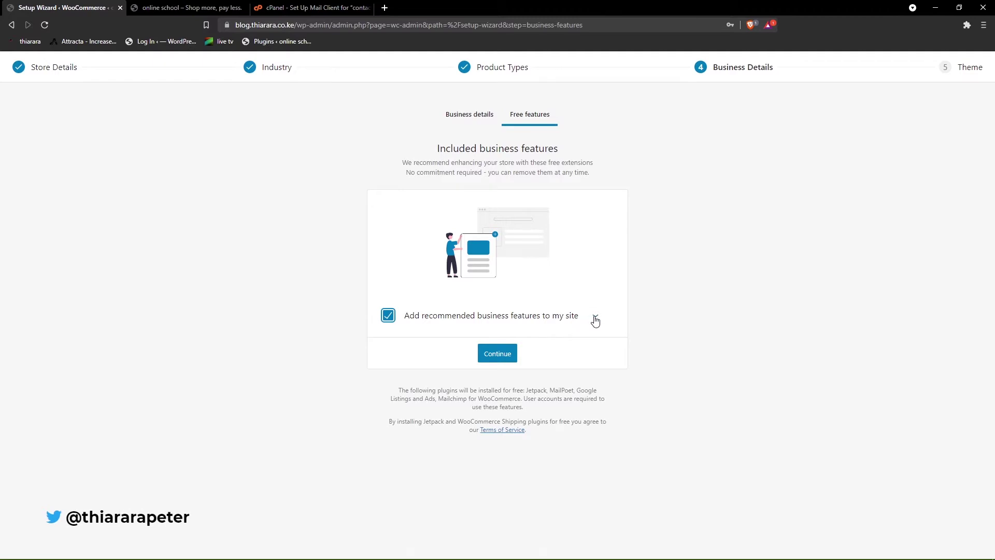
left_click(595, 318)
scroll(527, 358, "down", 2)
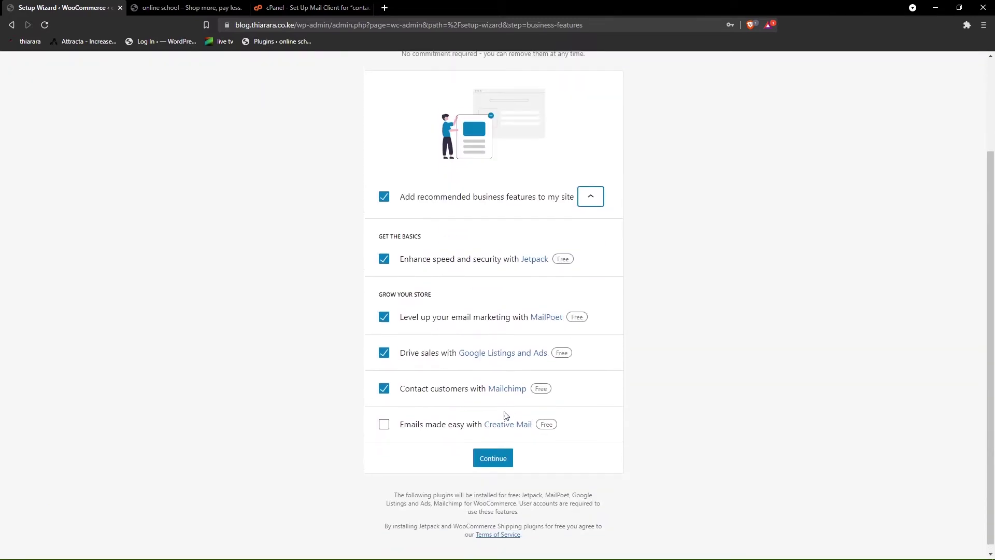
scroll(505, 416, "up", 2)
left_click(383, 315)
scroll(463, 336, "down", 1)
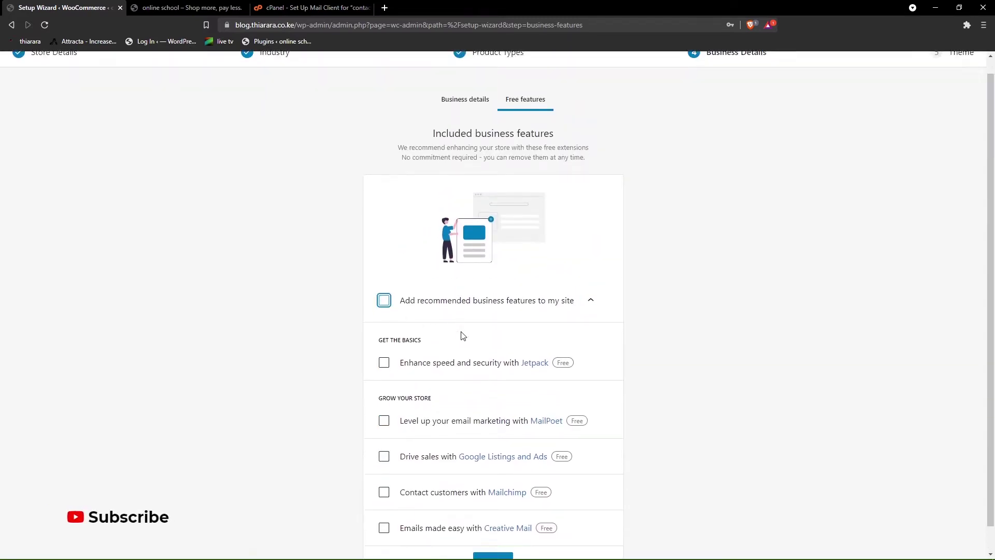
scroll(463, 336, "down", 1)
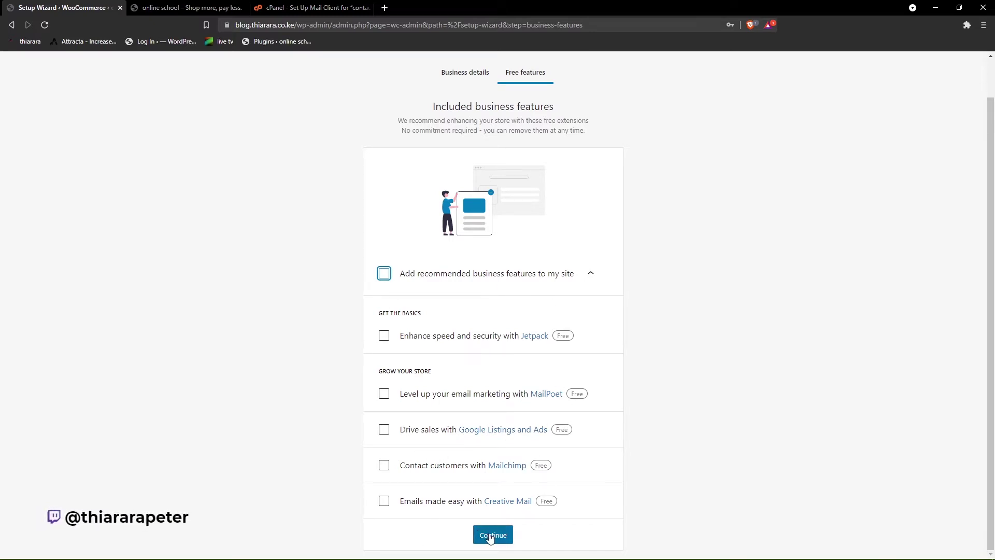
left_click(494, 536)
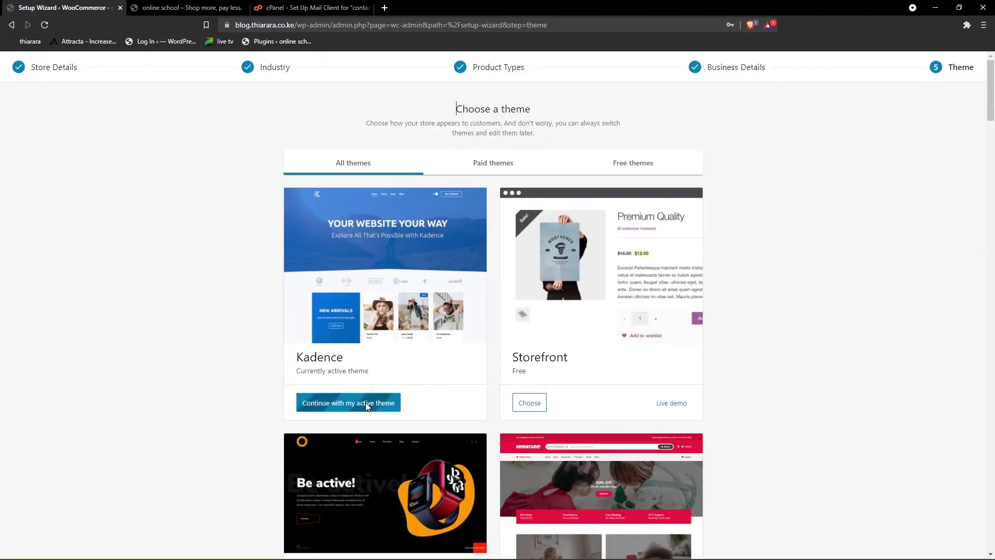
left_click(373, 403)
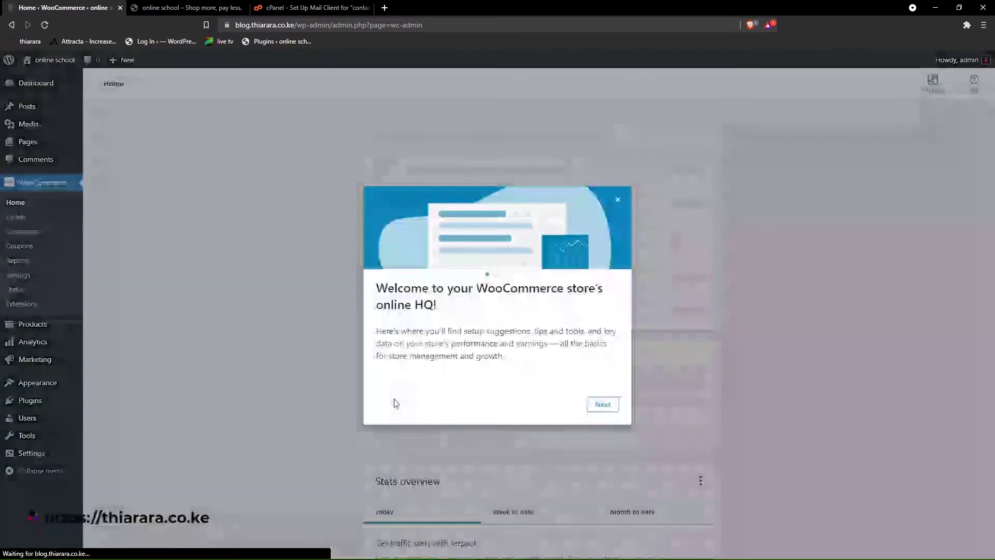
- Dismiss the welcome tour and save WooCommerce general settings, still using Kenyan shilling
left_click(602, 410)
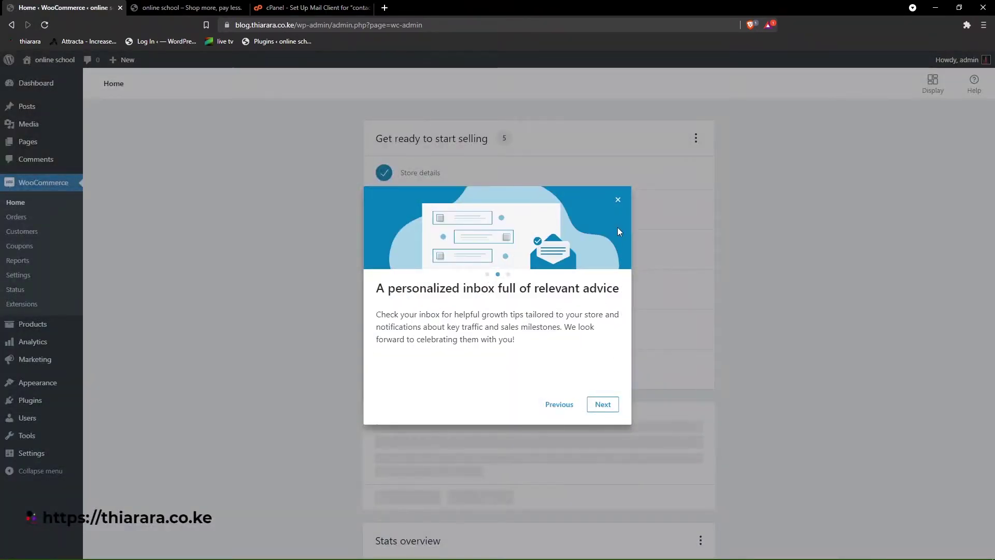
left_click(619, 200)
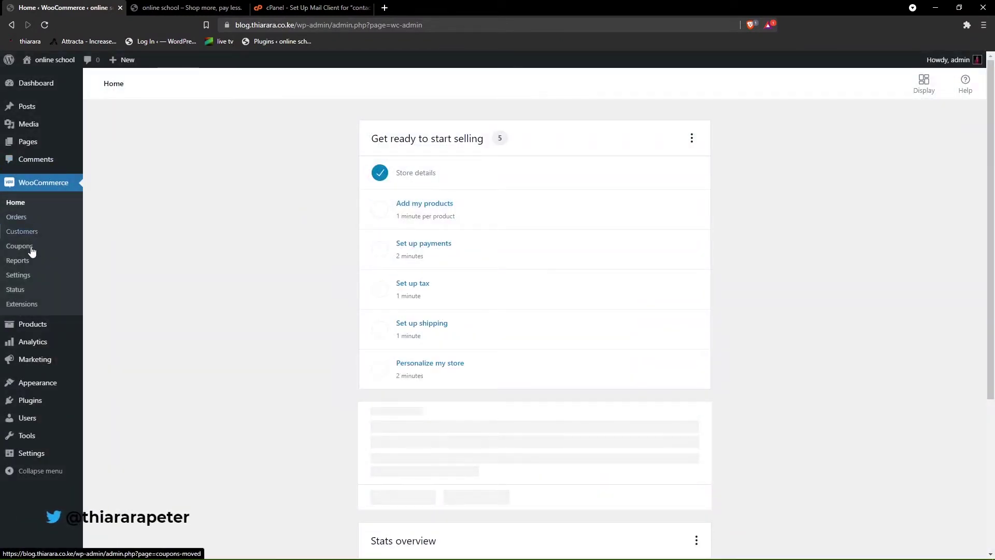
left_click(17, 278)
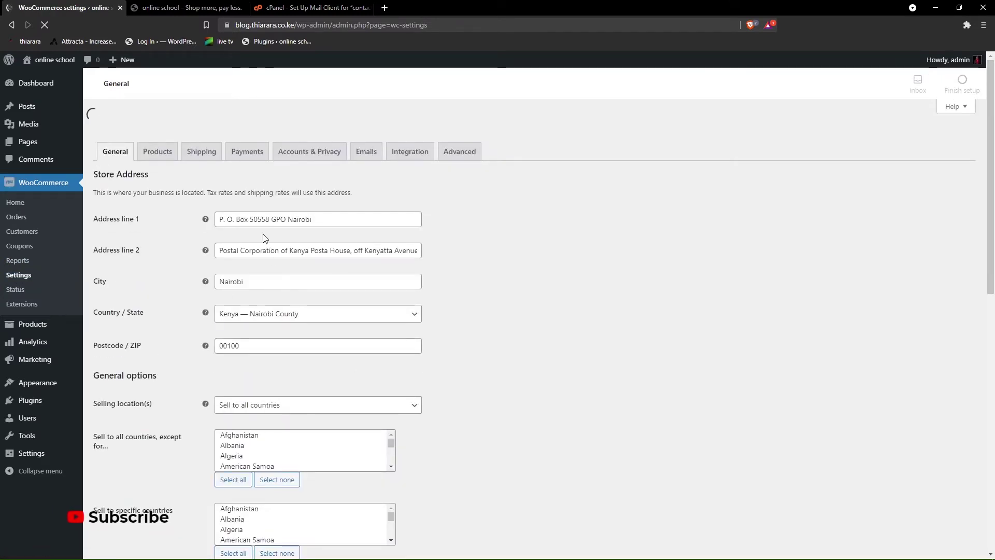
scroll(259, 234, "down", 3)
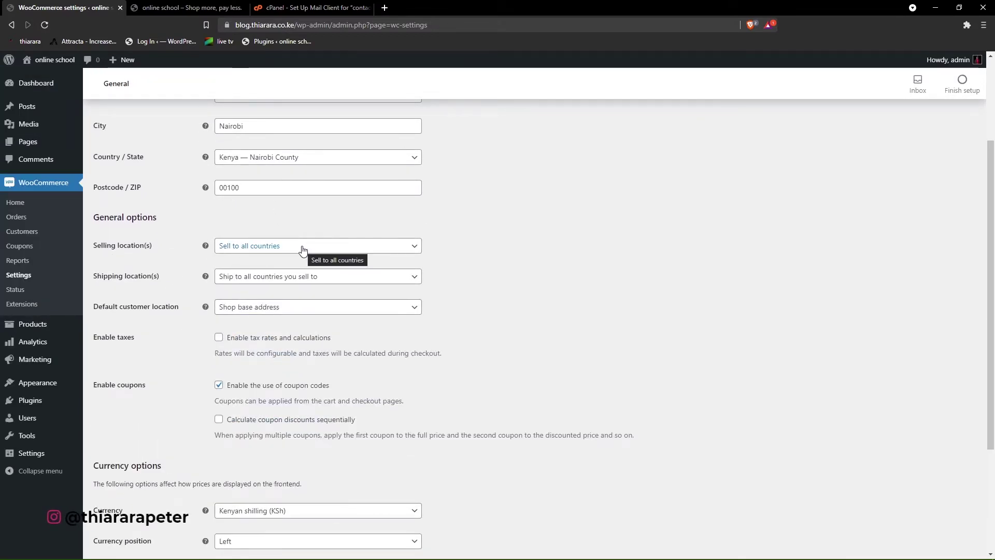
scroll(259, 353, "down", 3)
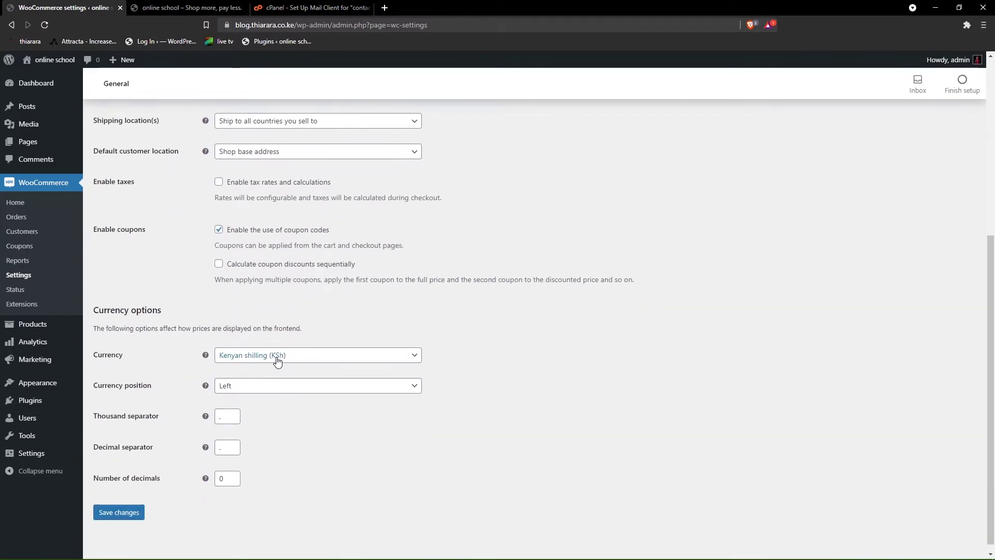
left_click(278, 357)
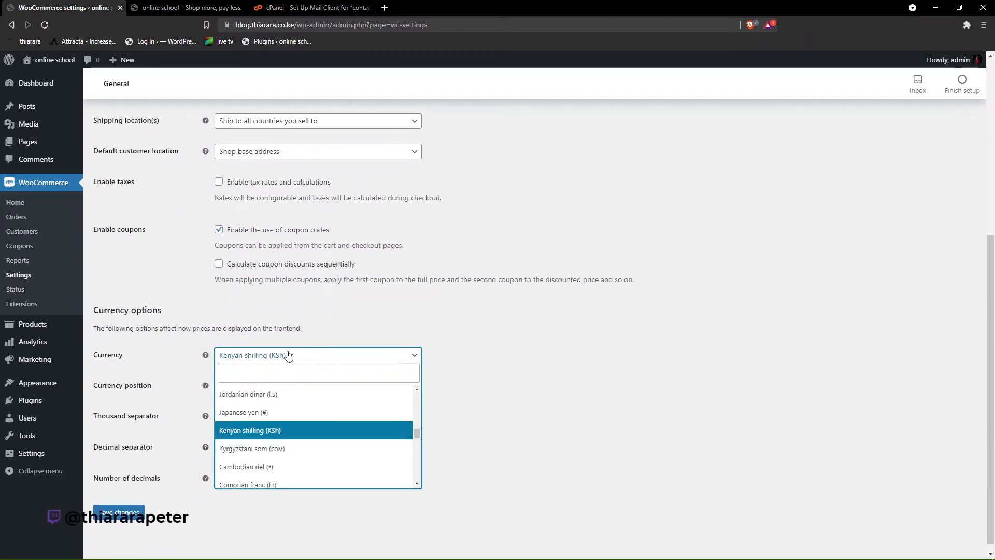
left_click(270, 438)
left_click(119, 513)
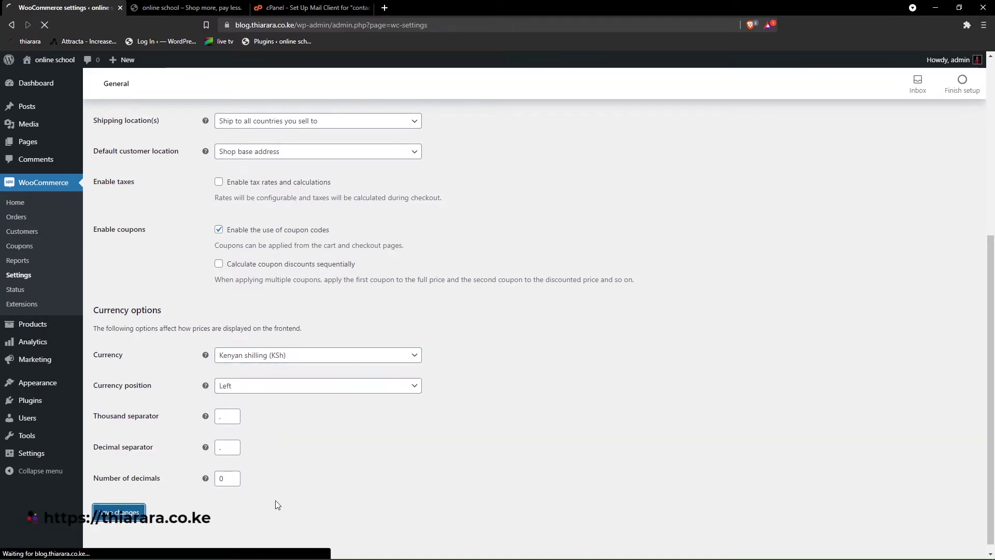
- Change the store currency to United States (US) dollar ($) and save
scroll(282, 368, "down", 3)
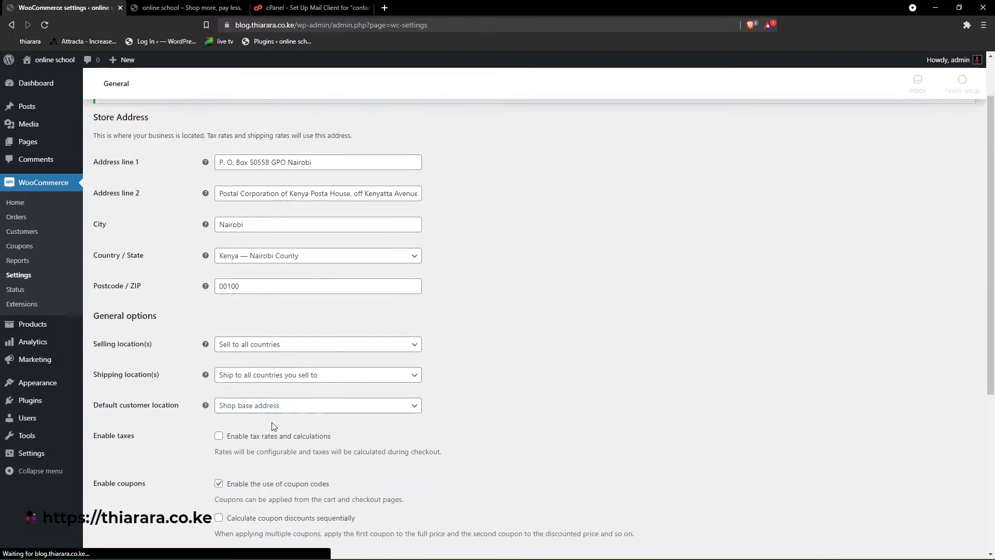
scroll(277, 372, "down", 4)
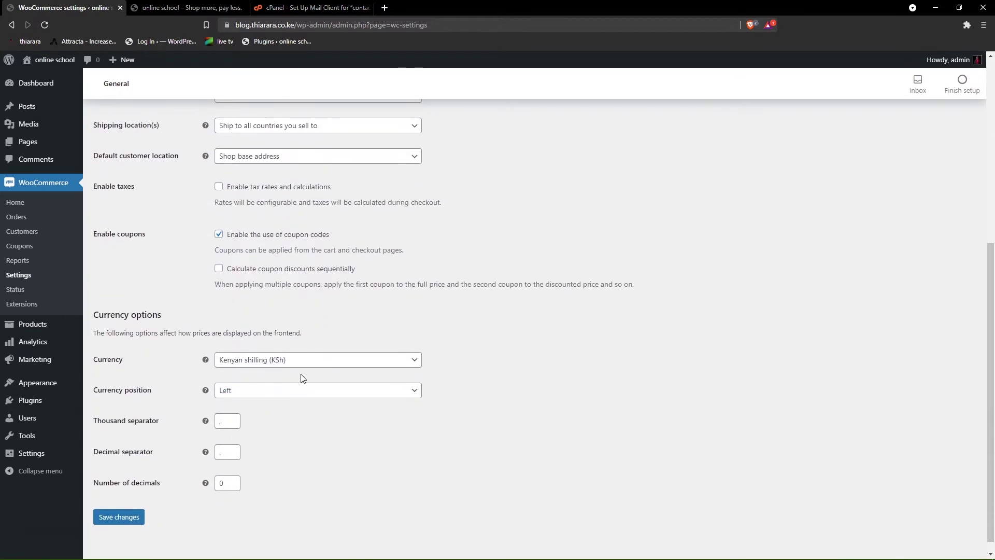
left_click(304, 360)
type("u")
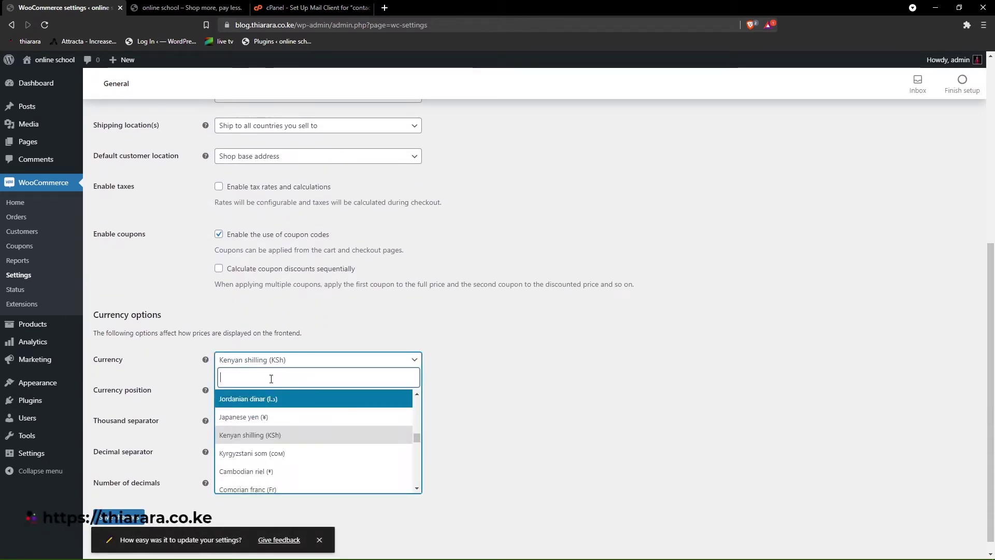
type("s")
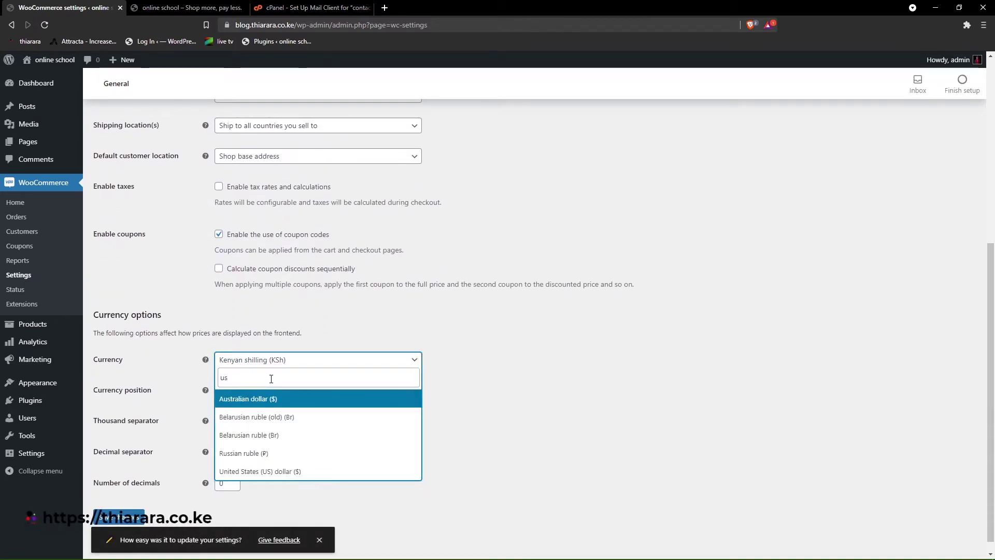
key("BackSpace")
type("s")
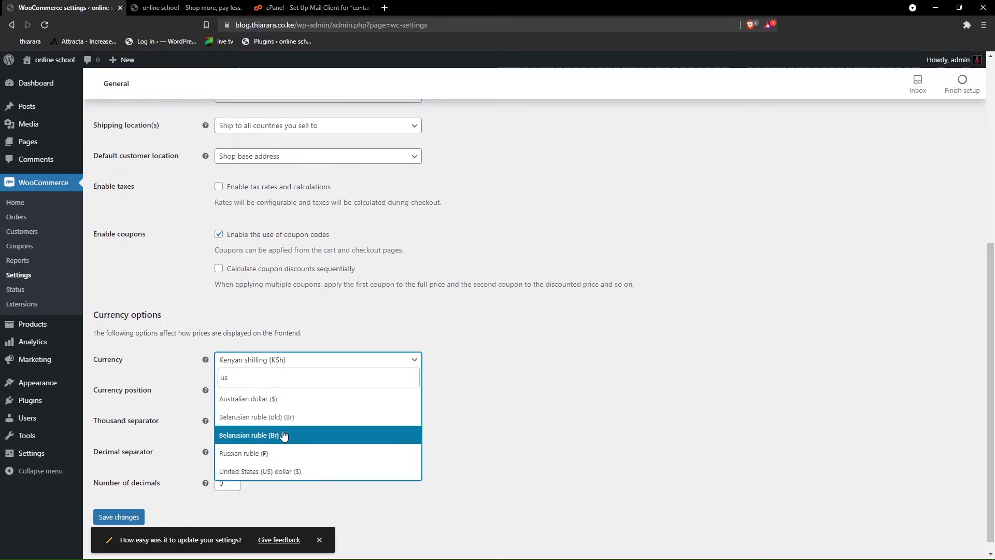
left_click(292, 472)
left_click(130, 517)
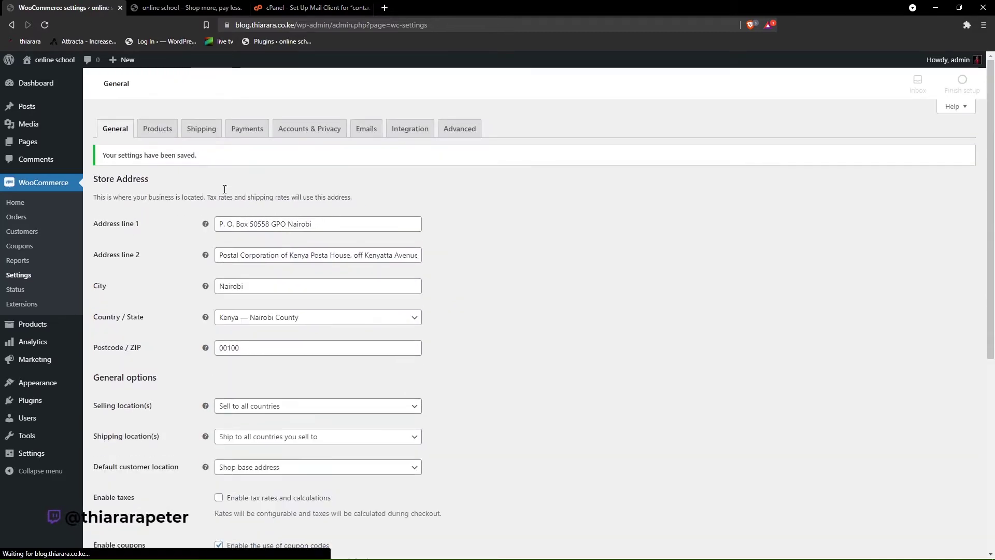
- In product settings, enable redirect to cart after adding items, disable AJAX add to cart, and save
left_click(153, 133)
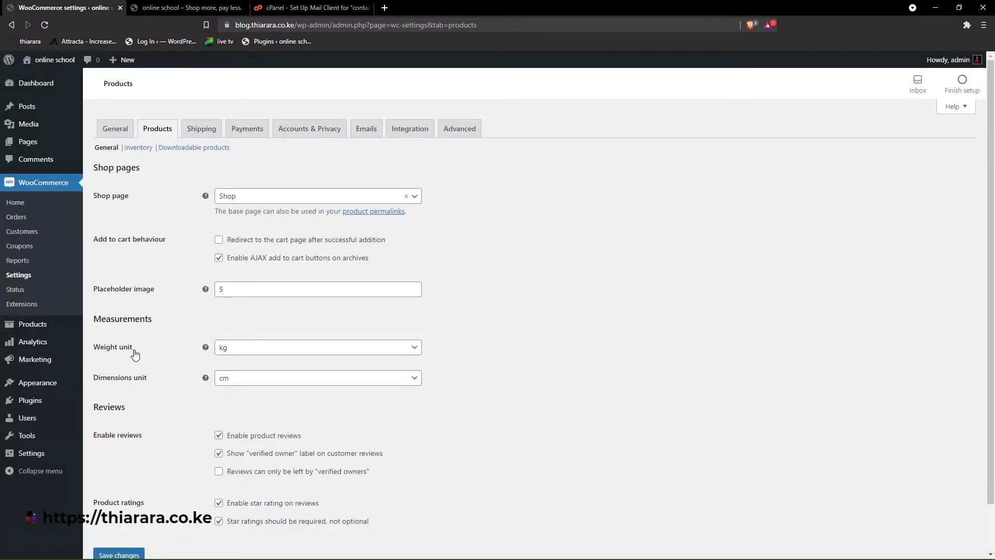
left_click(220, 240)
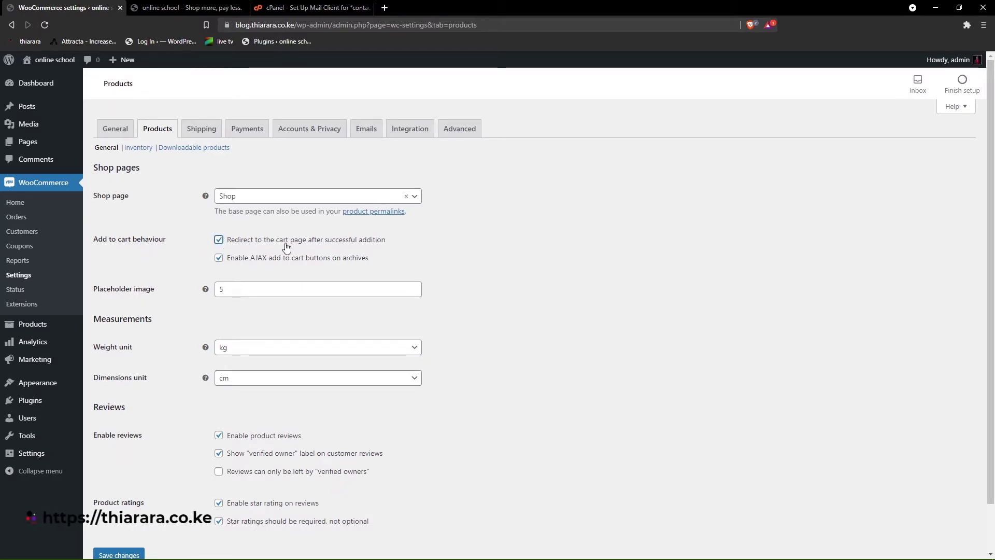
left_click(218, 258)
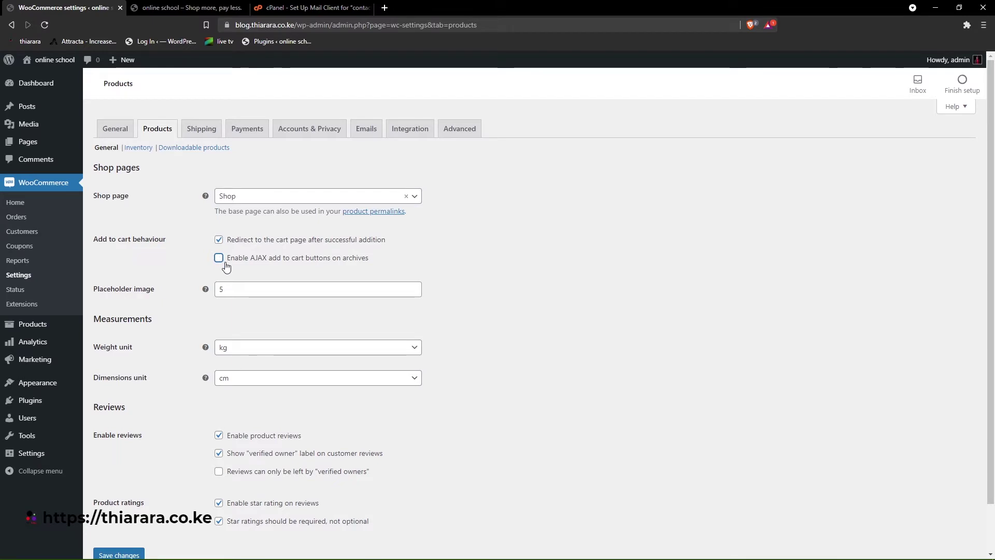
scroll(205, 285, "down", 1)
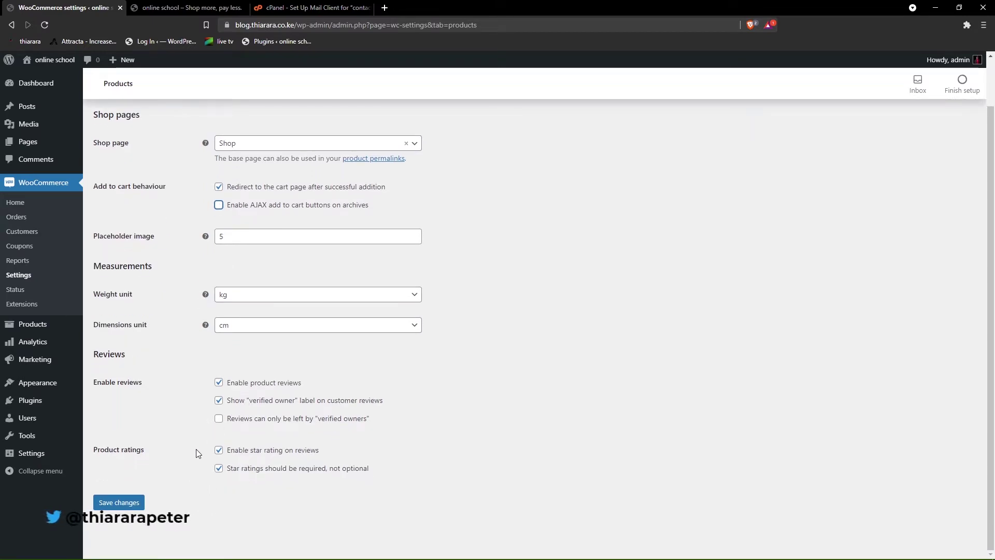
left_click(129, 505)
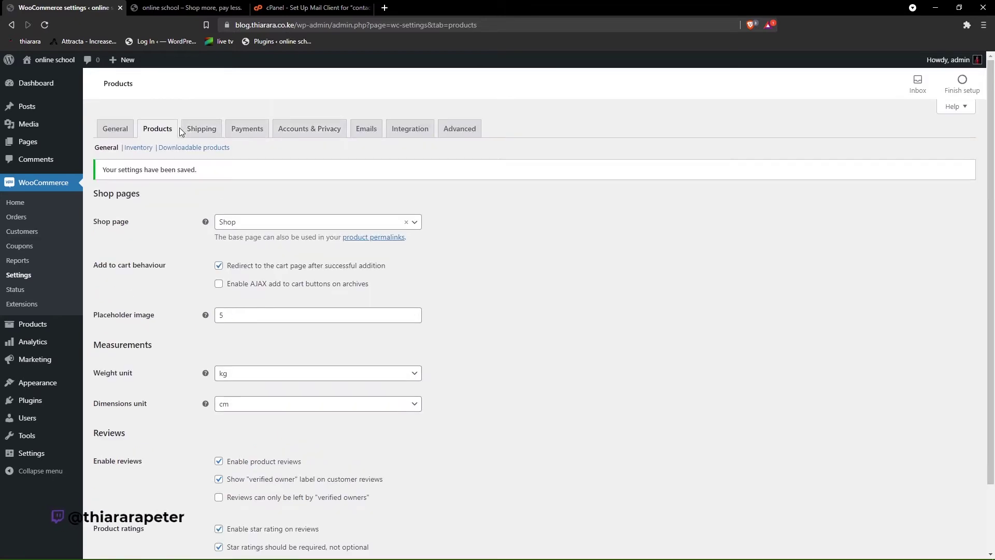
left_click(250, 133)
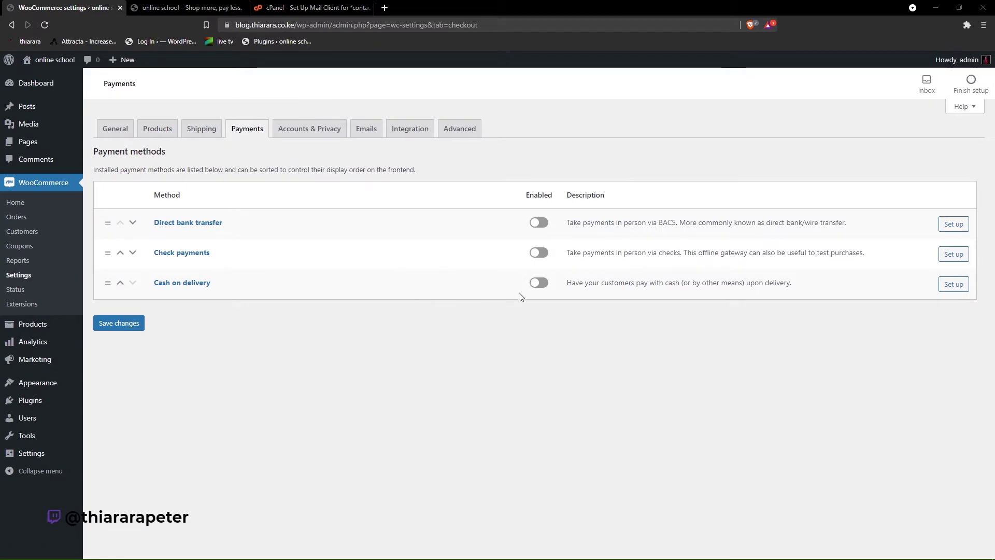
- Enable the Check payments method, save, and save its settings page with default title and description
left_click(320, 541)
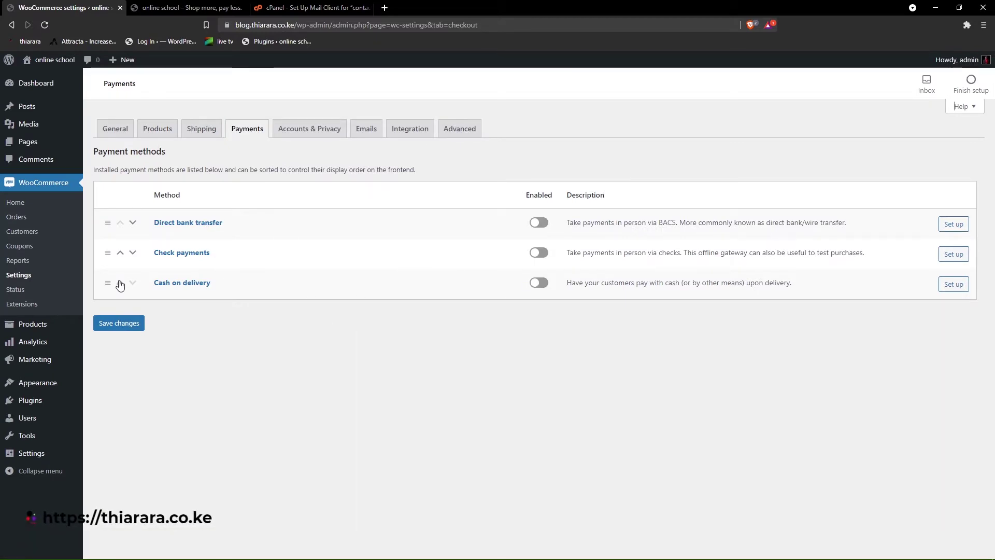
left_click(545, 256)
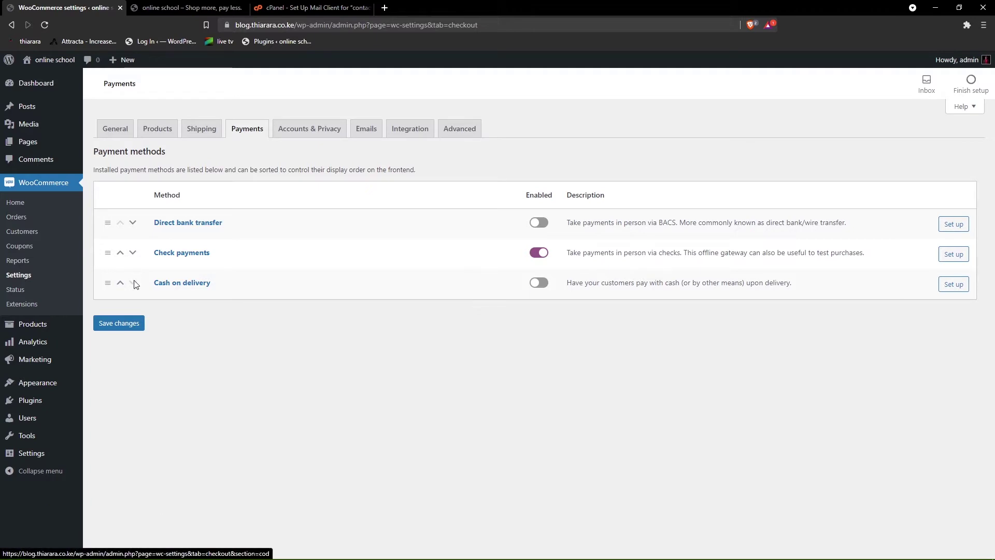
left_click(127, 326)
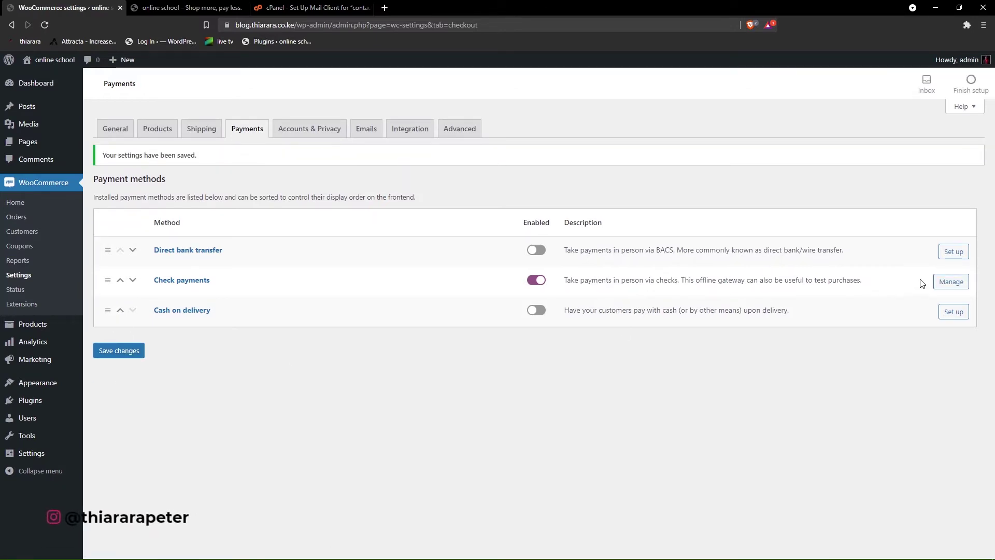
left_click(953, 286)
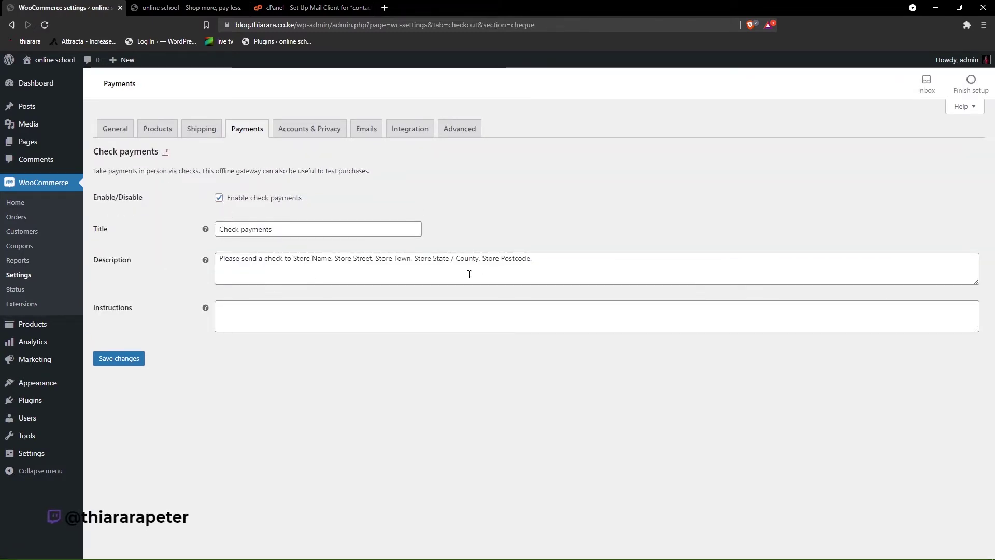
left_click(122, 361)
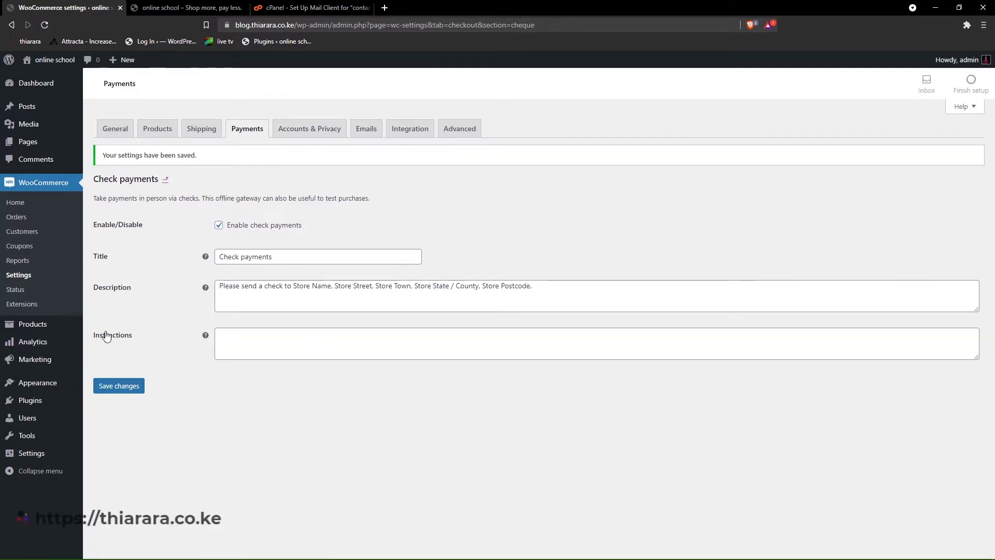
mouse_move(37, 404)
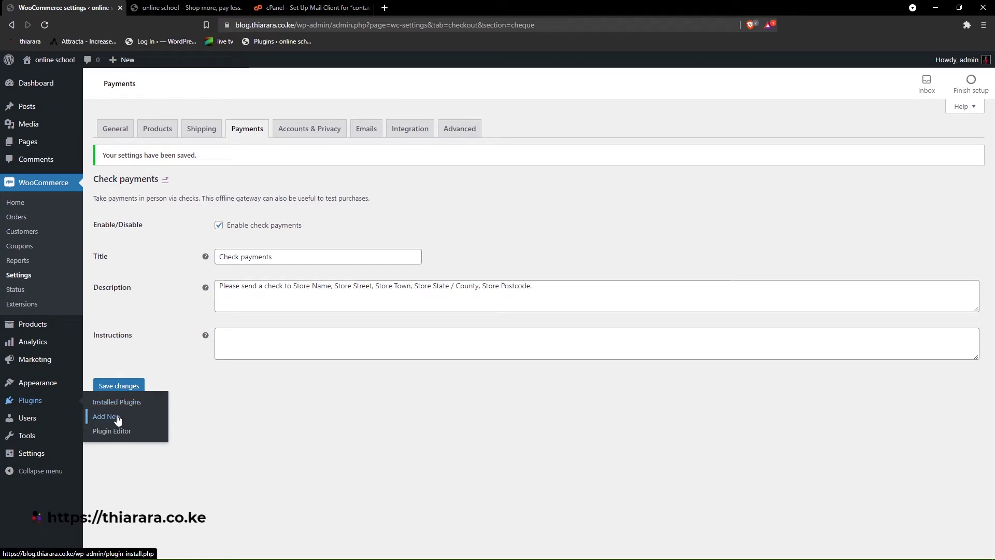
- Search plugins for 'paypal', then install and activate WooCommerce PayPal Checkout Payment Gateway
left_click(117, 418)
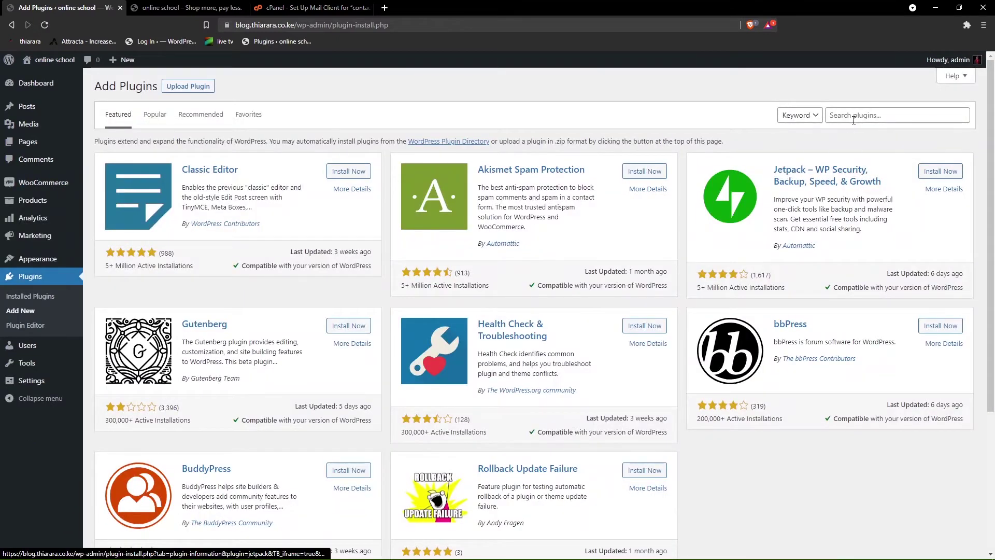
left_click(871, 116)
type("paypal")
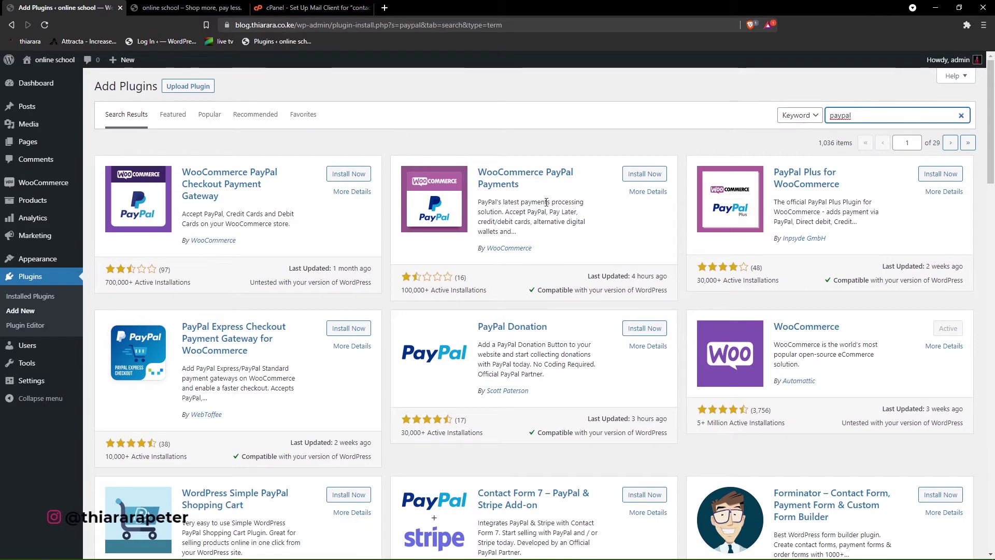
scroll(386, 197, "down", 9)
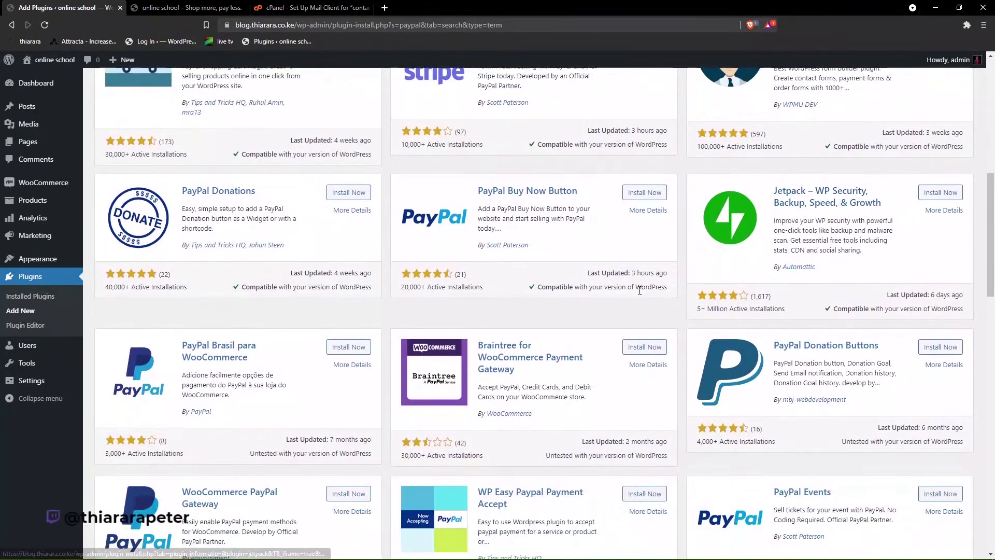
scroll(533, 288, "down", 5)
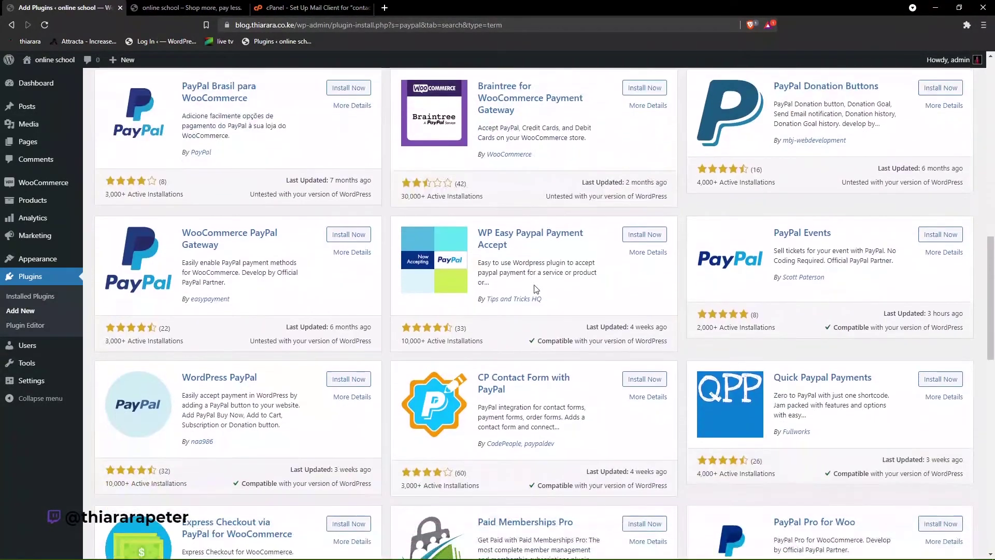
scroll(725, 316, "down", 3)
scroll(342, 240, "up", 17)
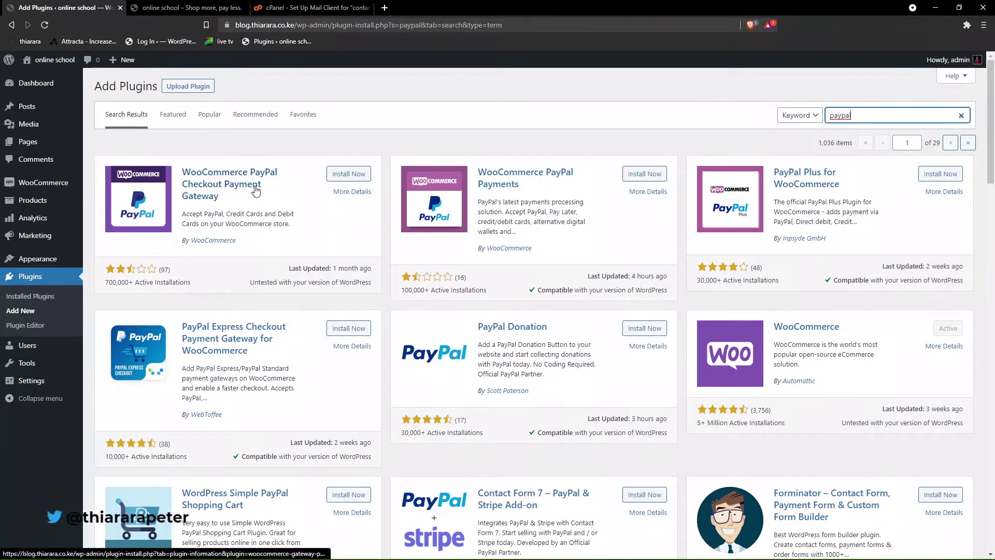
left_click(349, 176)
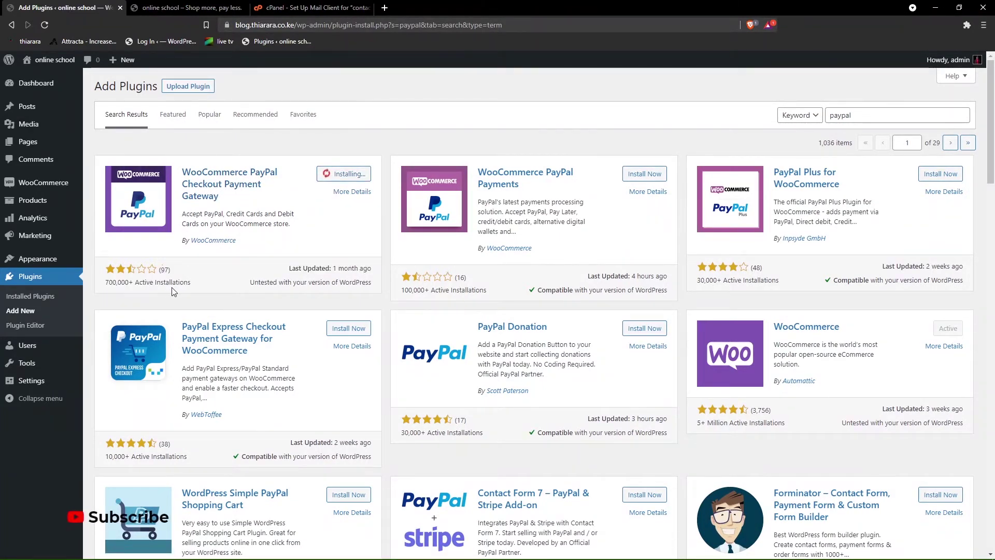
left_click_drag(204, 293, 217, 291)
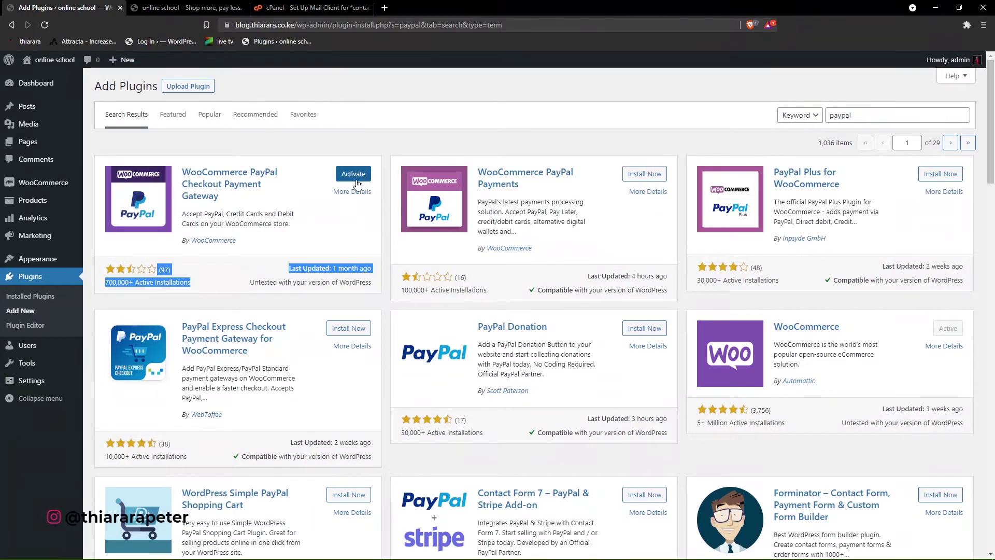
left_click(353, 176)
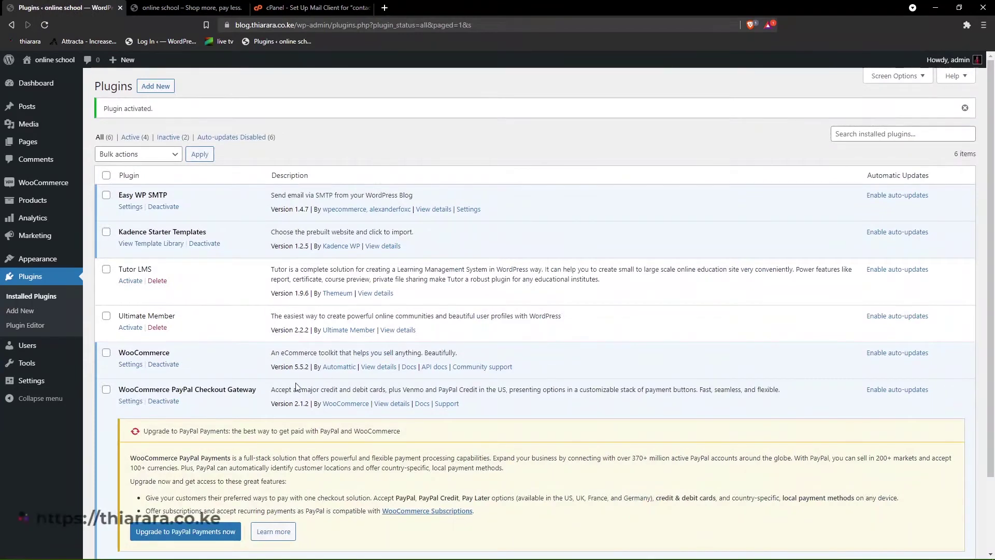
- Install and activate the WooCommerce PayPal Payments 1.5.0 plugin, then return to WooCommerce settings
left_click(198, 534)
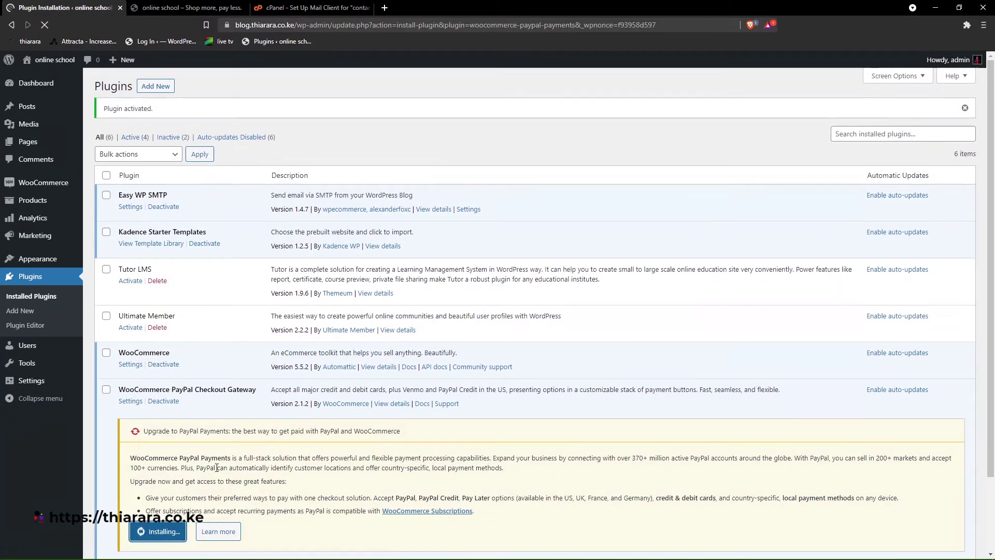
scroll(211, 464, "down", 2)
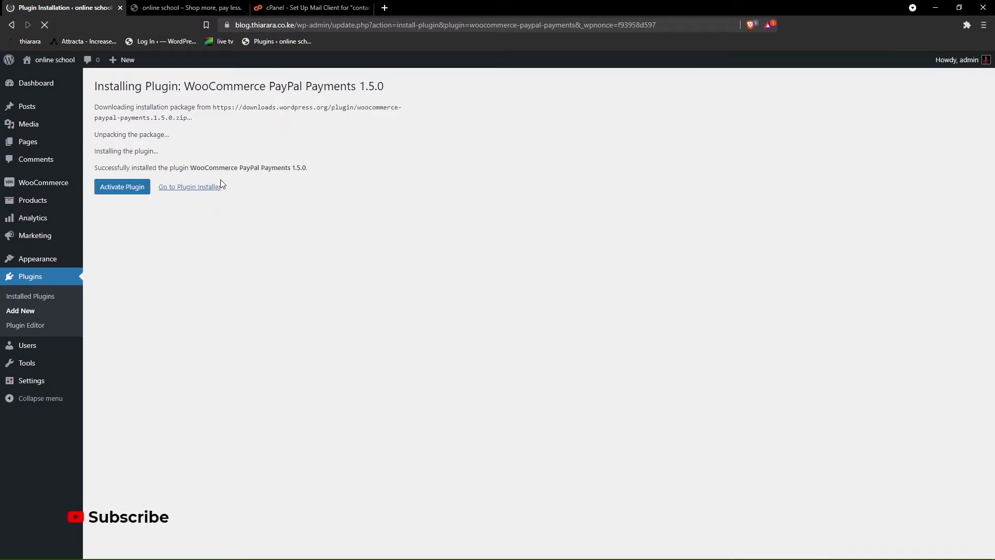
left_click(132, 190)
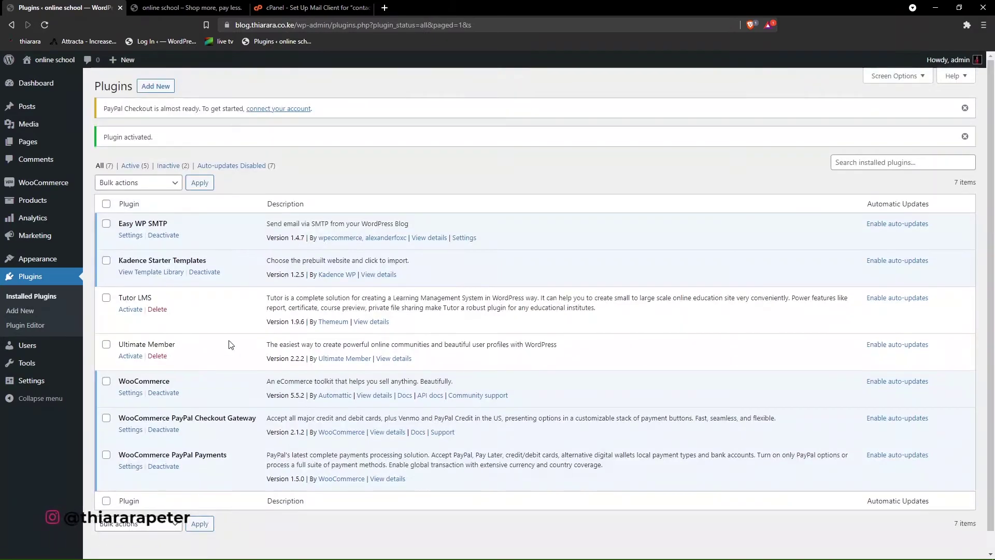
scroll(197, 386, "down", 1)
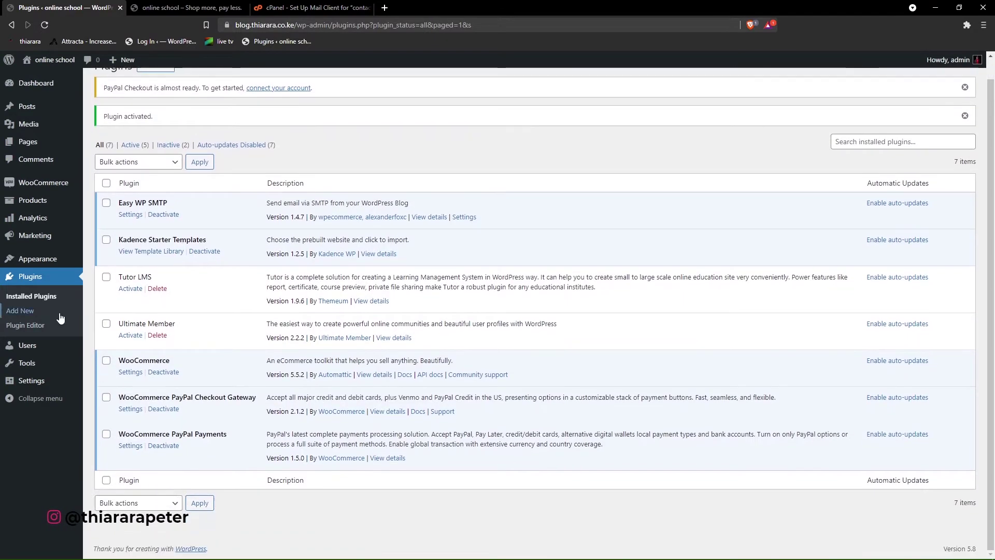
mouse_move(39, 187)
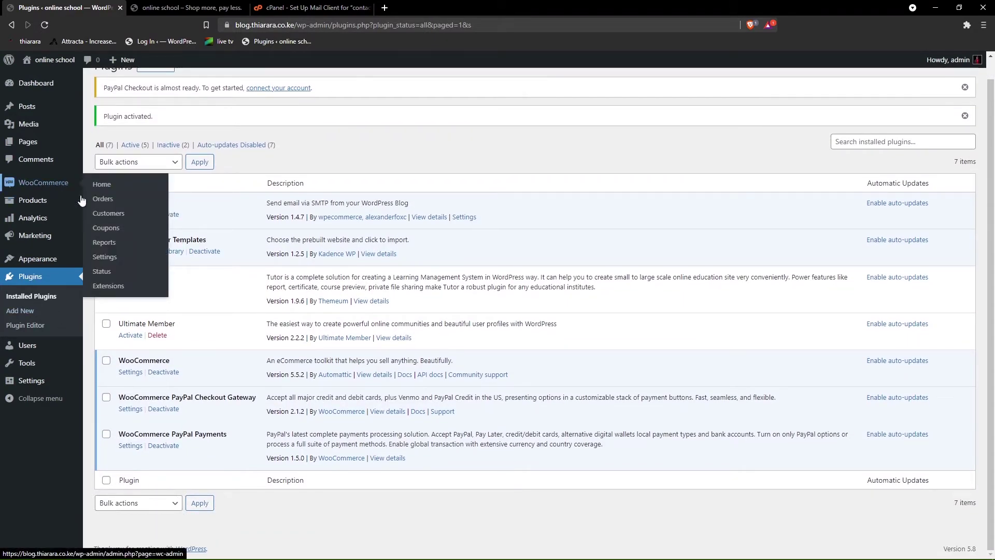
left_click(104, 257)
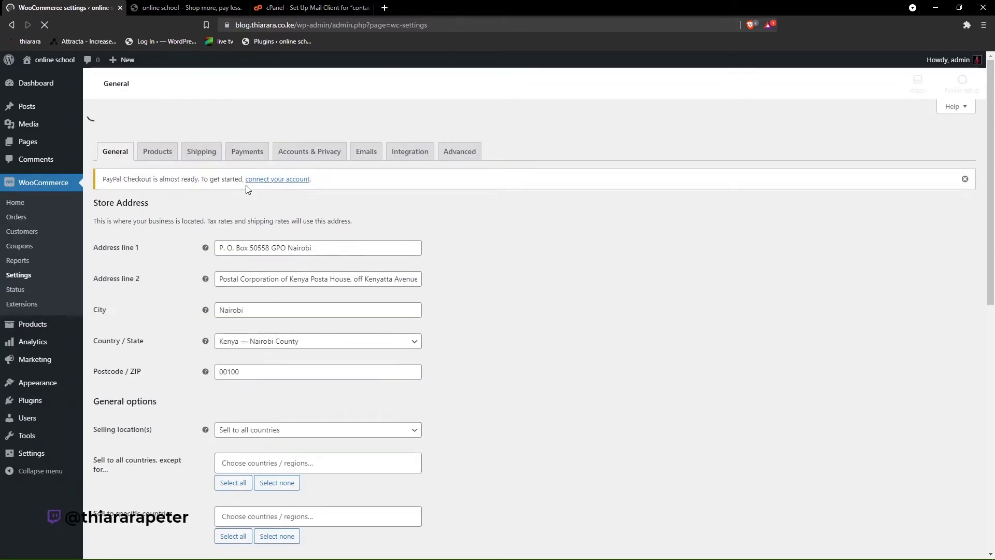
- Open PayPal payment setup and attempt to connect a live PayPal account, agreeing to the connection
left_click(247, 151)
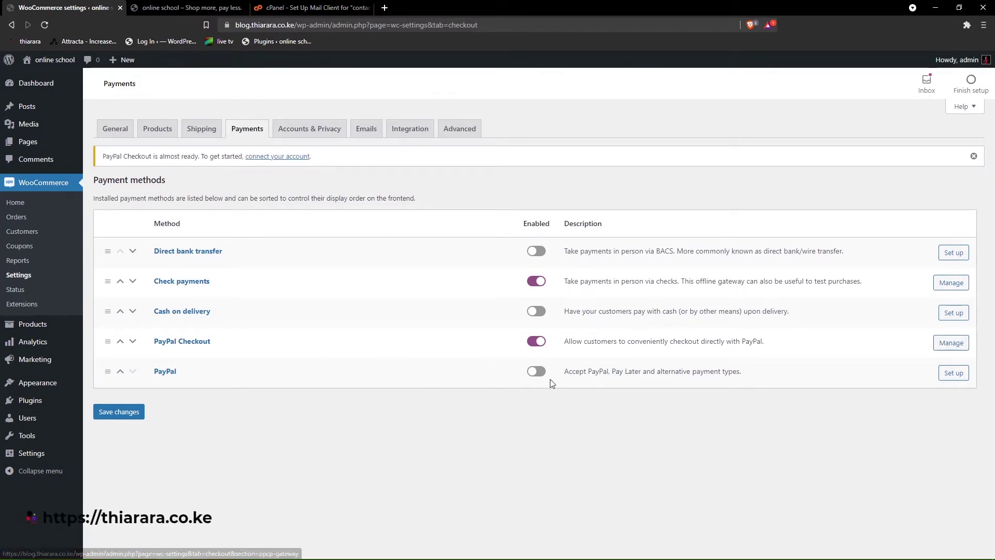
left_click(545, 374)
left_click(218, 246)
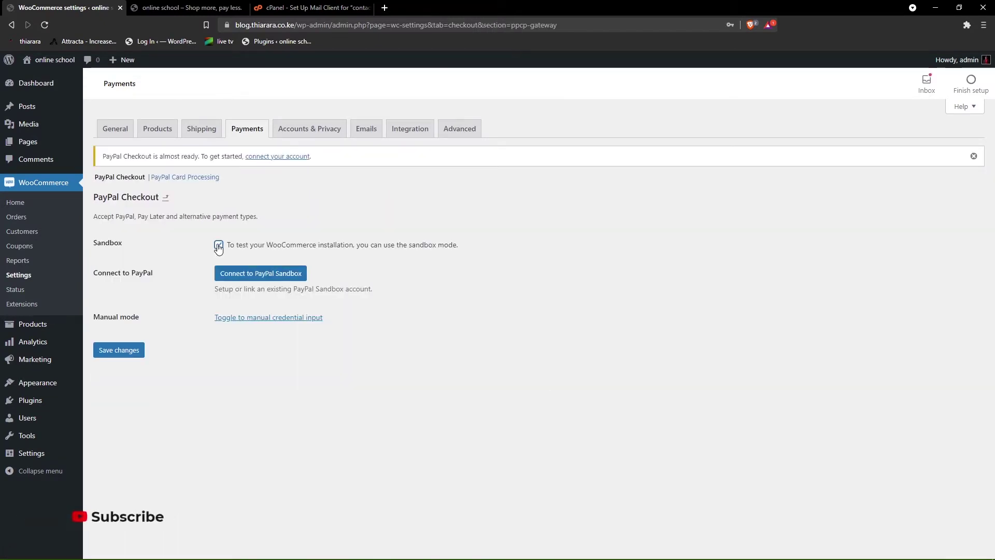
left_click(219, 246)
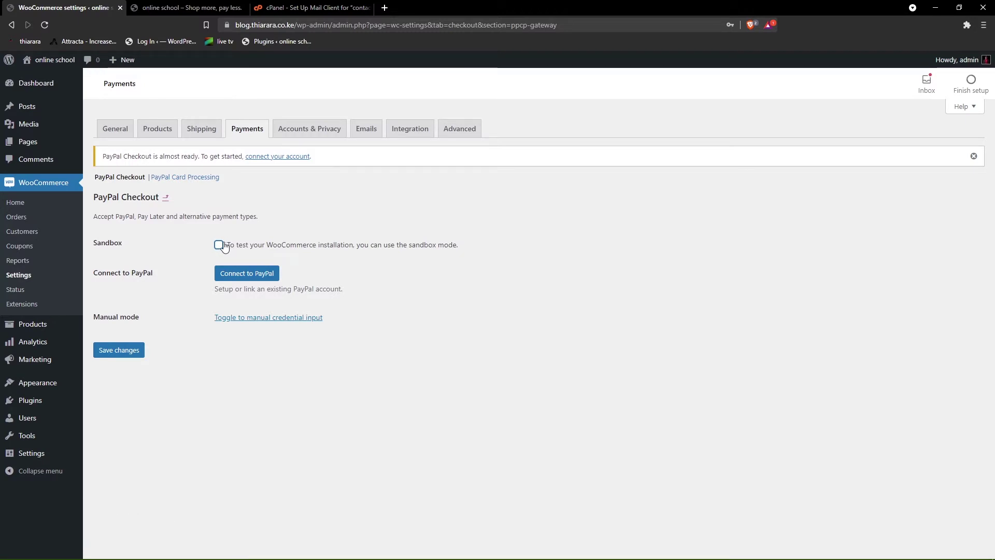
left_click(236, 275)
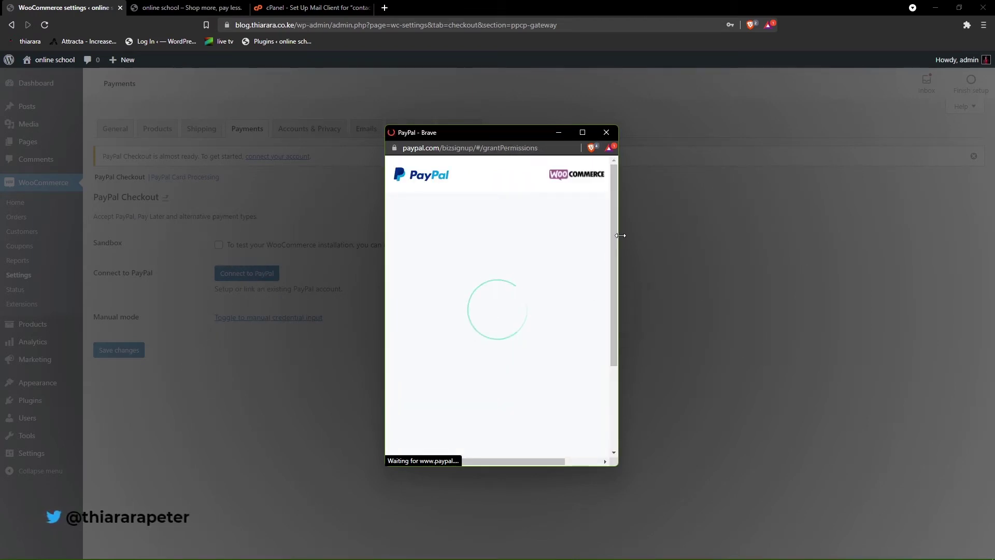
left_click_drag(621, 236, 767, 249)
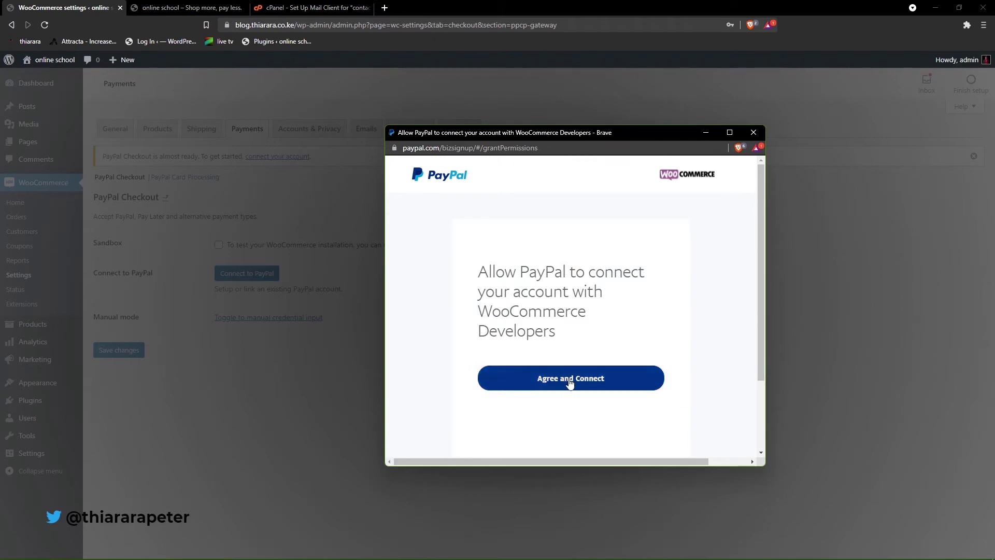
left_click(571, 383)
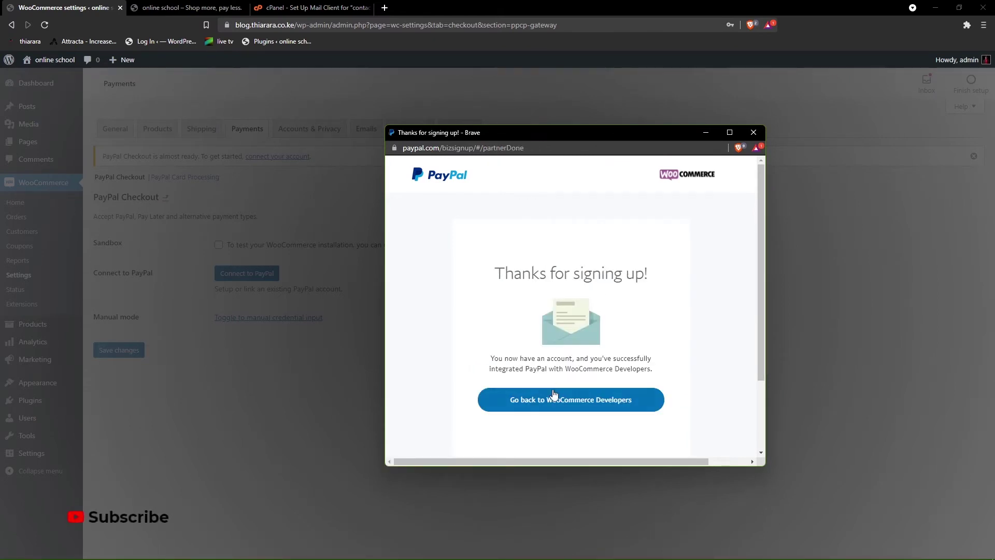
left_click(554, 396)
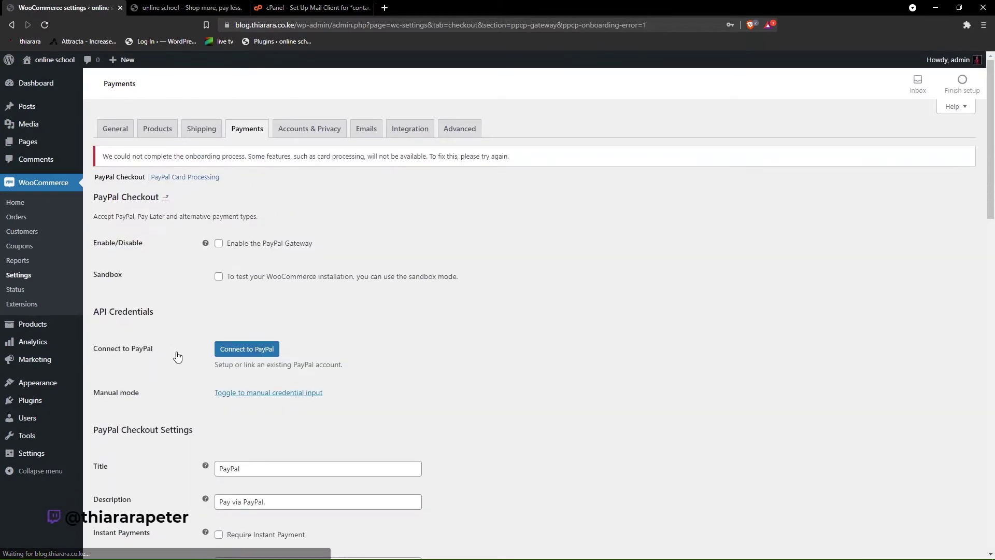
- Tick Enable gateway and Require Instant Payment, then save the PayPal Checkout settings
left_click(219, 246)
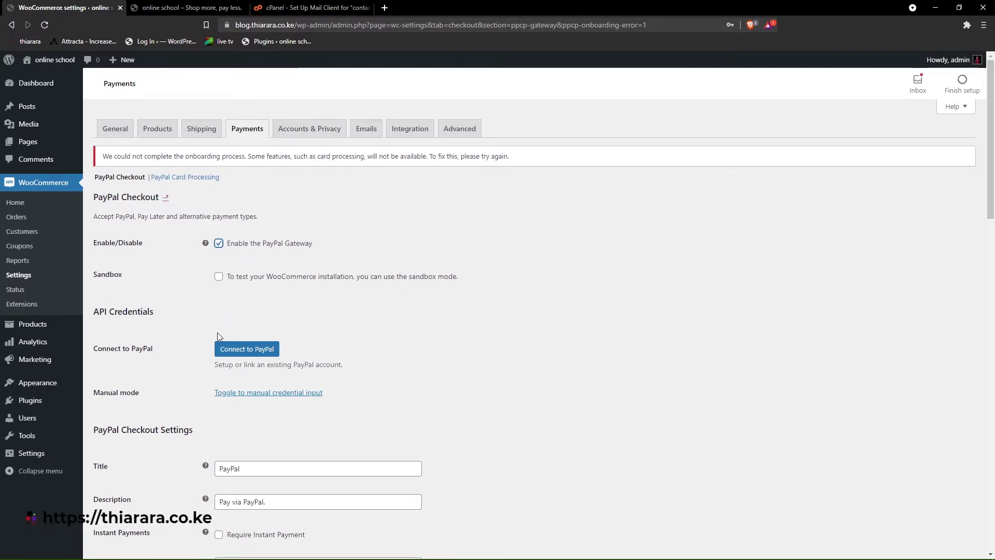
scroll(217, 336, "down", 1)
left_click(219, 484)
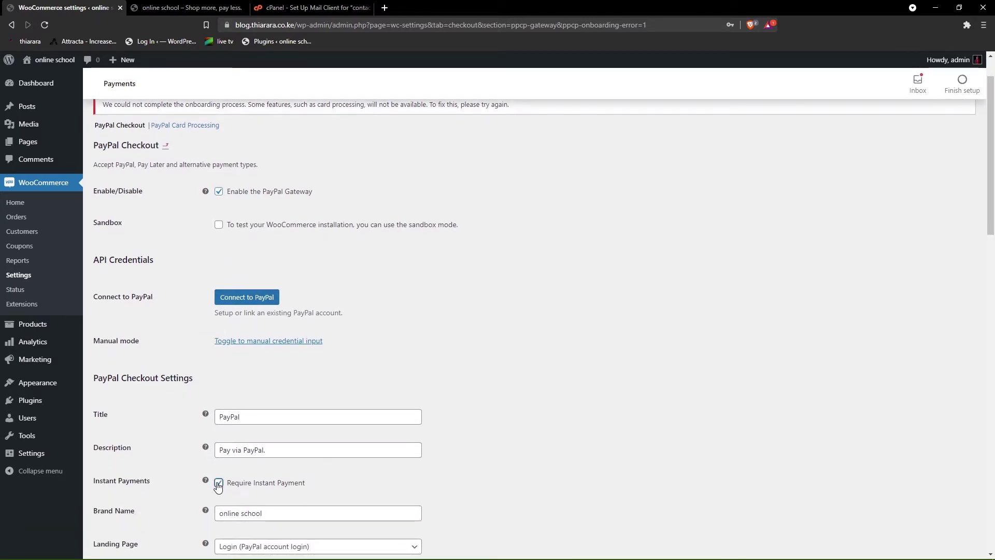
scroll(219, 487, "down", 1)
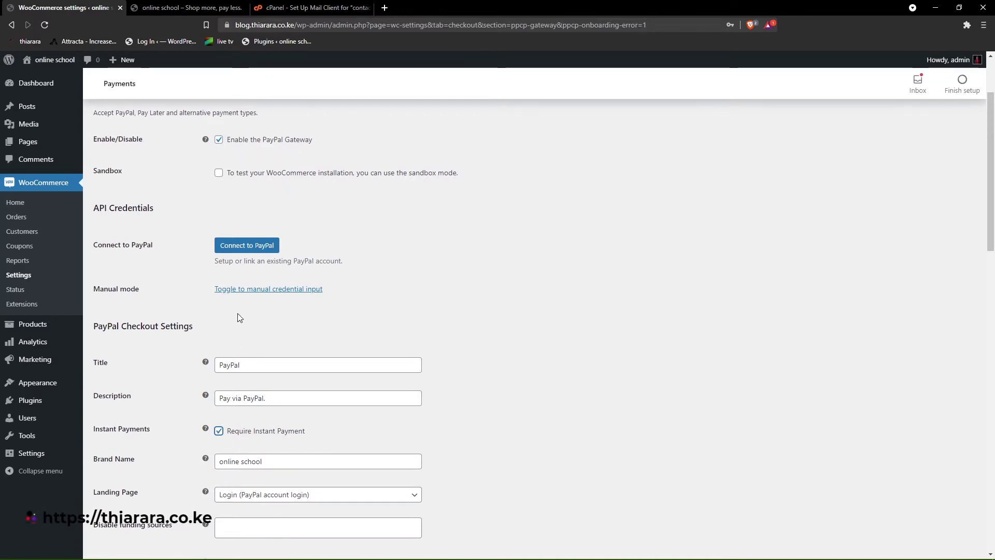
scroll(236, 329, "down", 3)
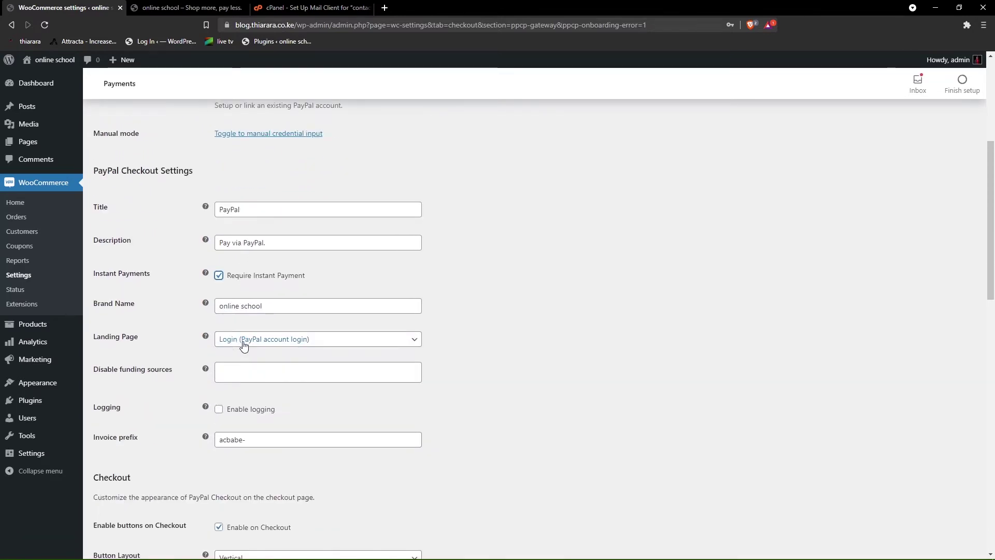
scroll(229, 419, "down", 9)
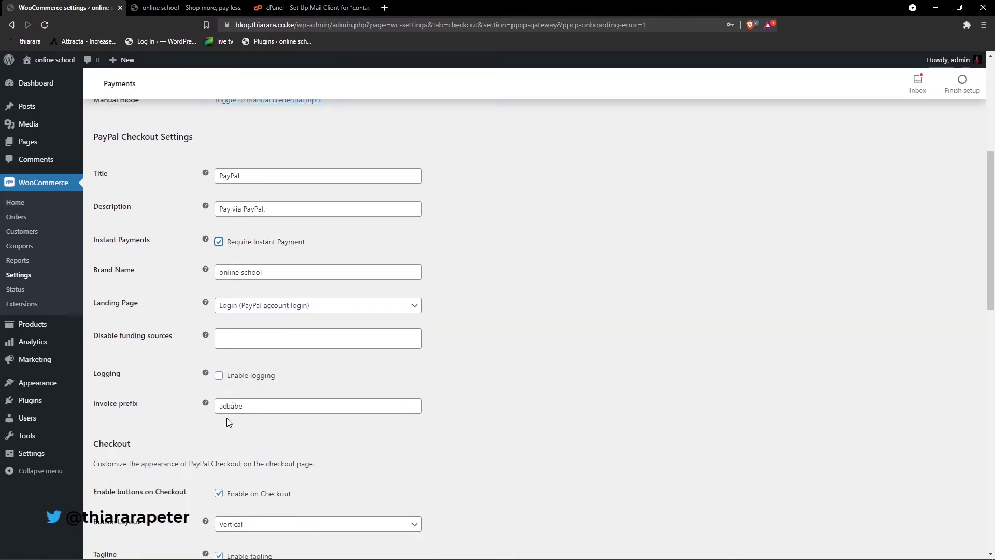
scroll(229, 422, "down", 6)
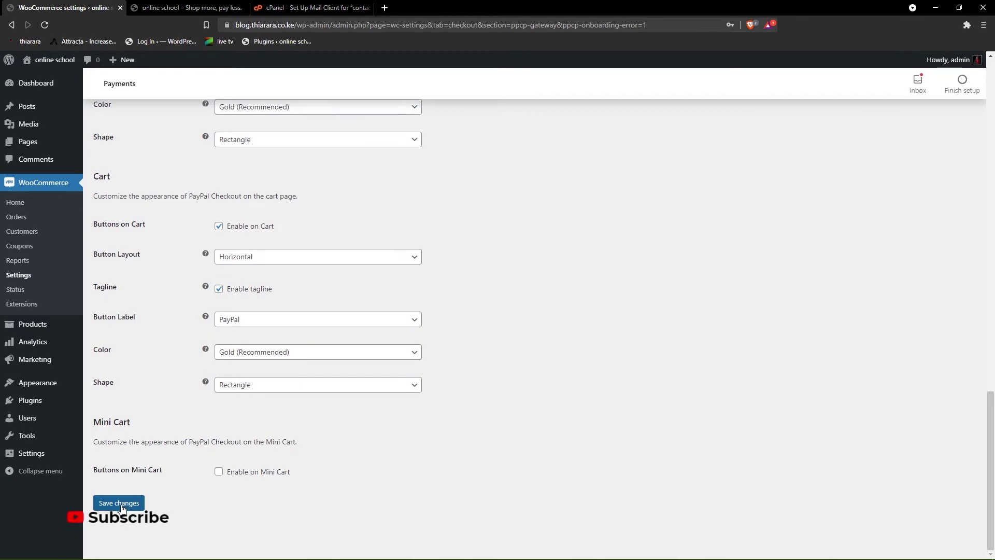
left_click(123, 507)
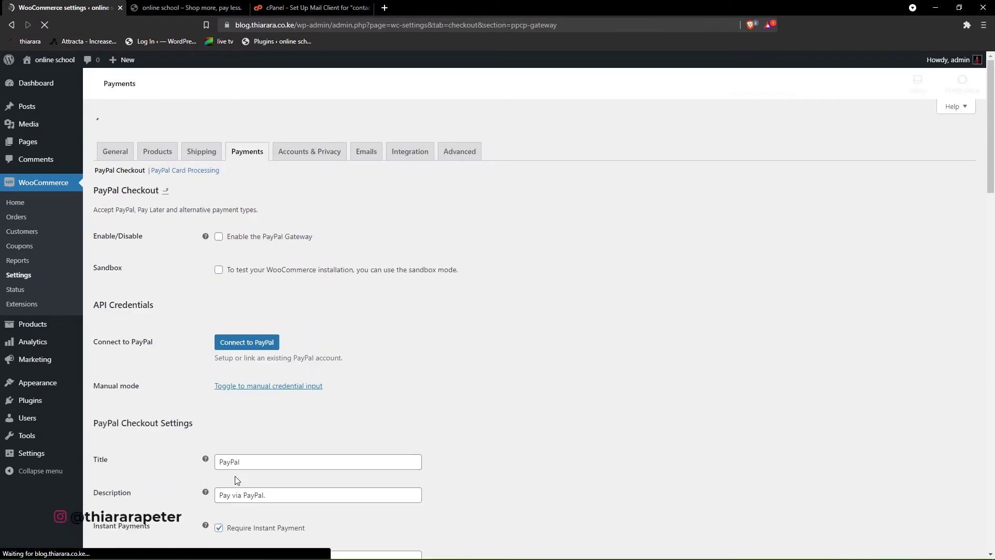
scroll(235, 476, "down", 5)
scroll(257, 469, "down", 12)
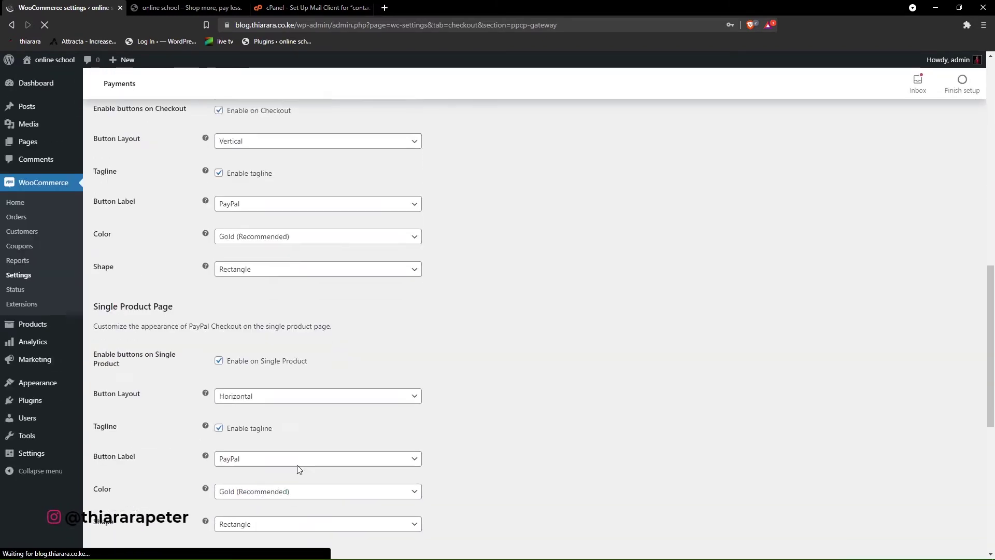
scroll(372, 440, "up", 15)
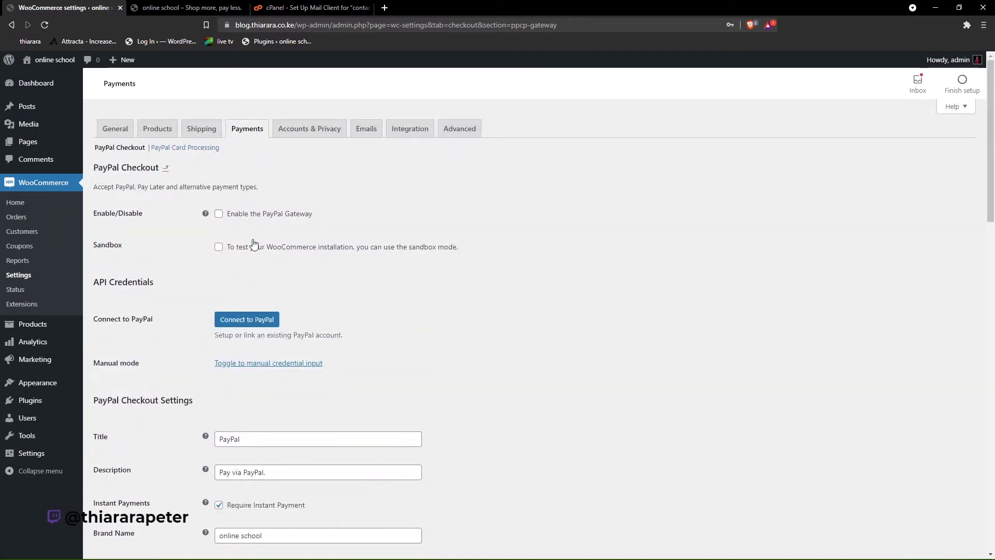
- Open PayPal Card Processing, check the reloaded site front page, then save the card processing settings
left_click(190, 150)
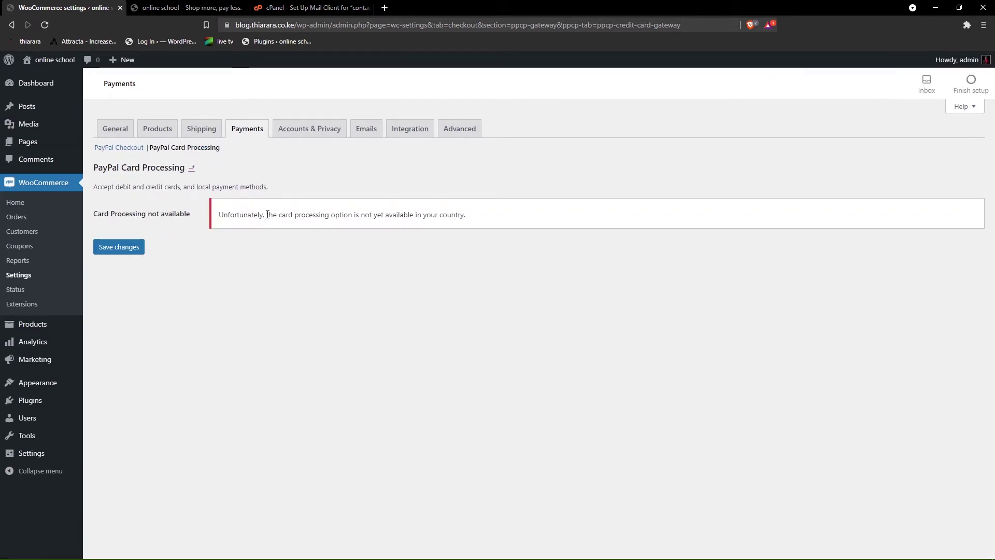
left_click_drag(219, 214, 467, 215)
left_click(442, 344)
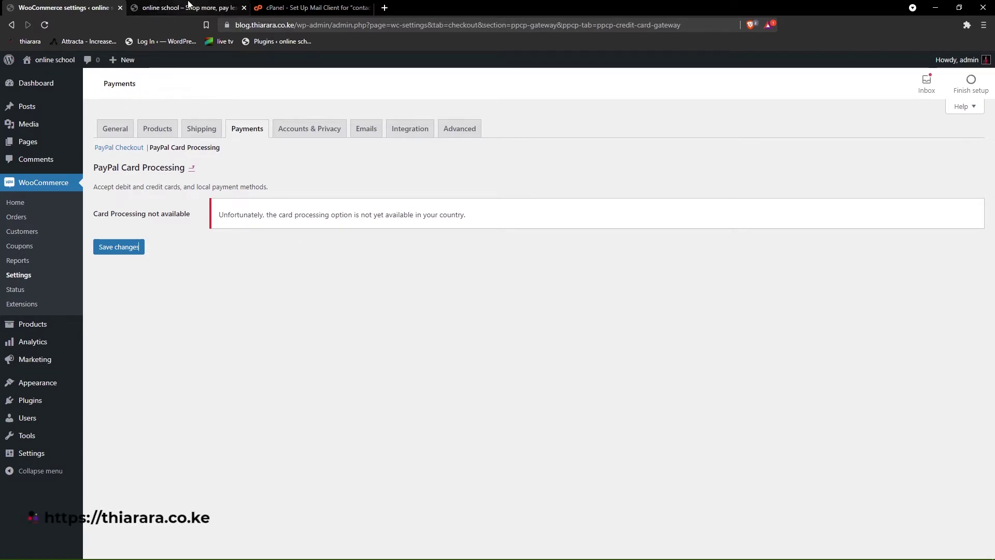
left_click(187, 7)
left_click(45, 27)
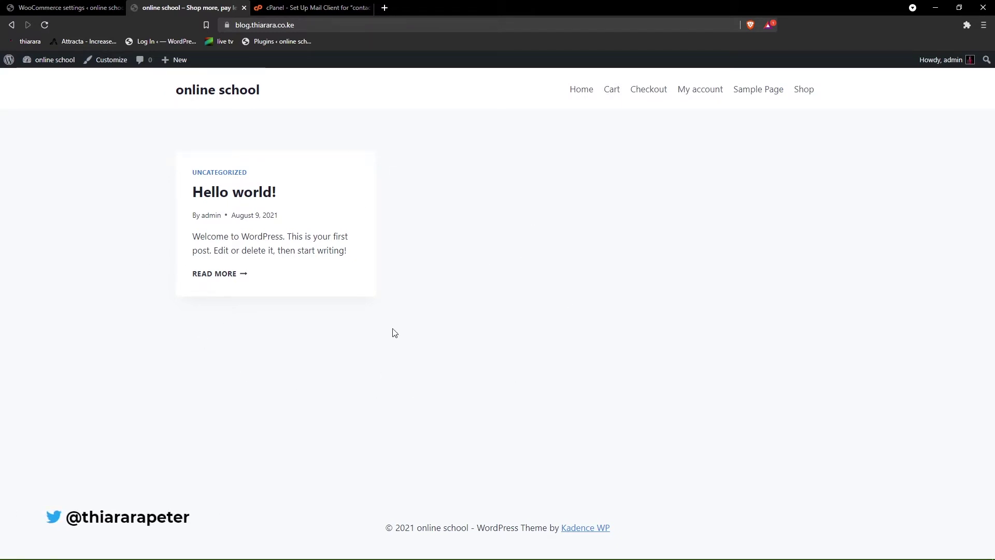
left_click(68, 7)
left_click(115, 248)
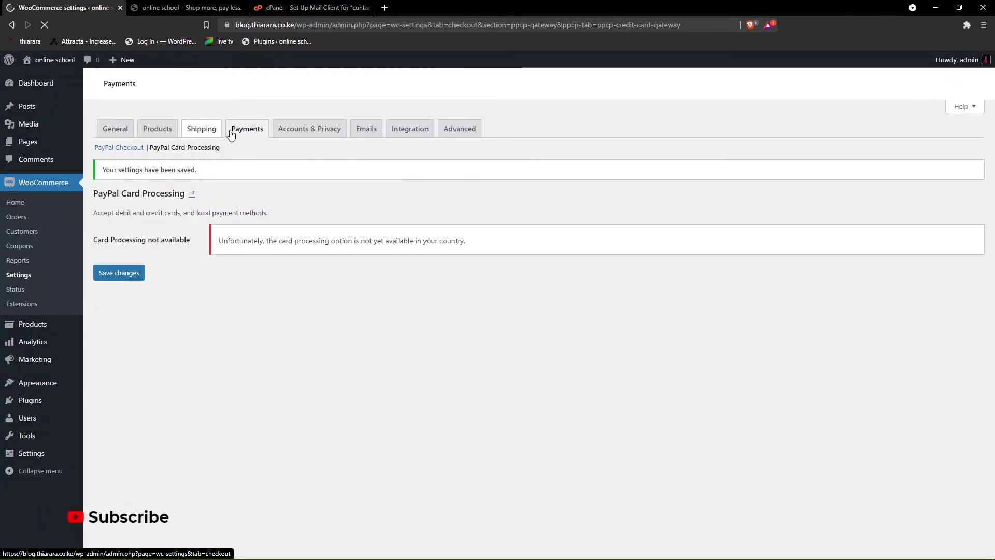
- Reorder payment methods with PayPal Checkout first and Check payments second, then save
left_click(240, 132)
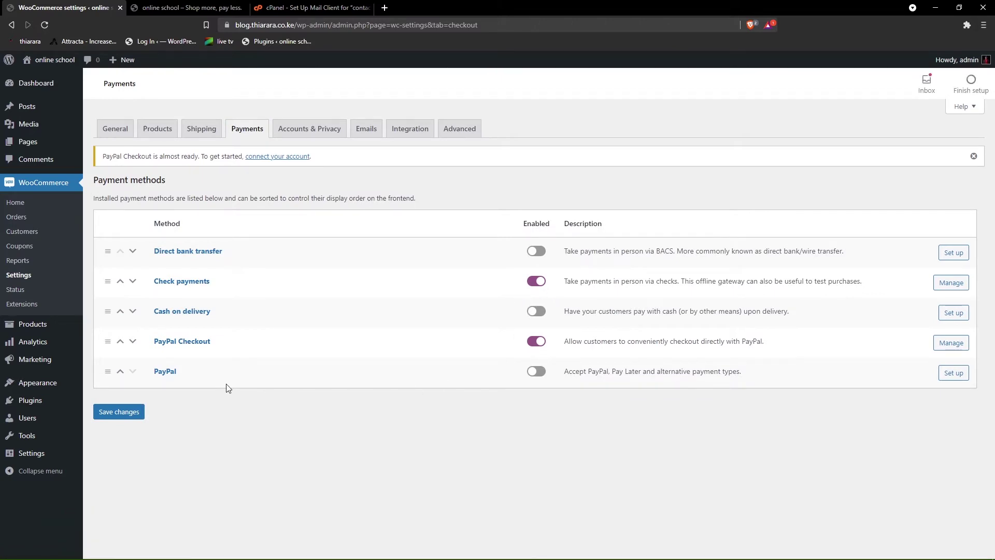
left_click(120, 342)
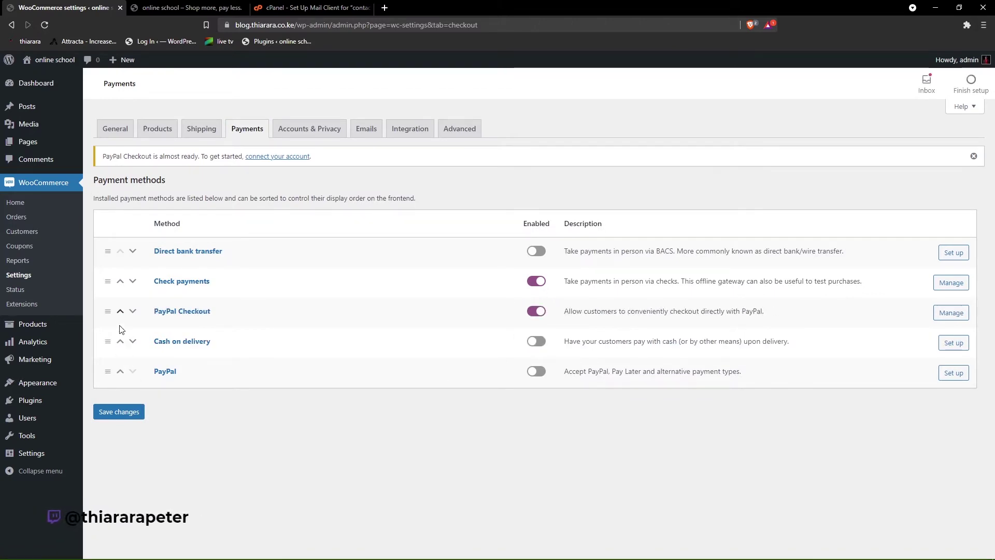
left_click(120, 312)
left_click(120, 281)
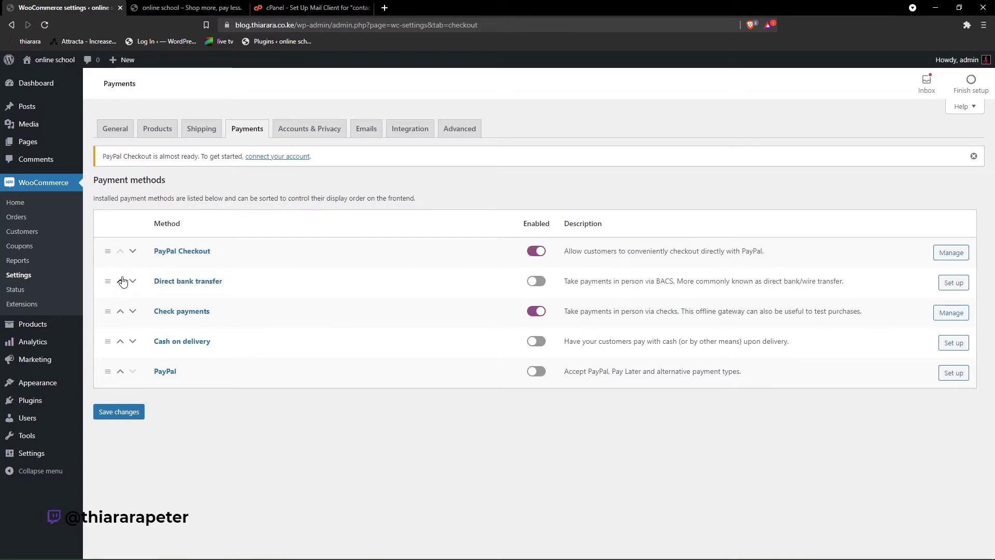
left_click(120, 312)
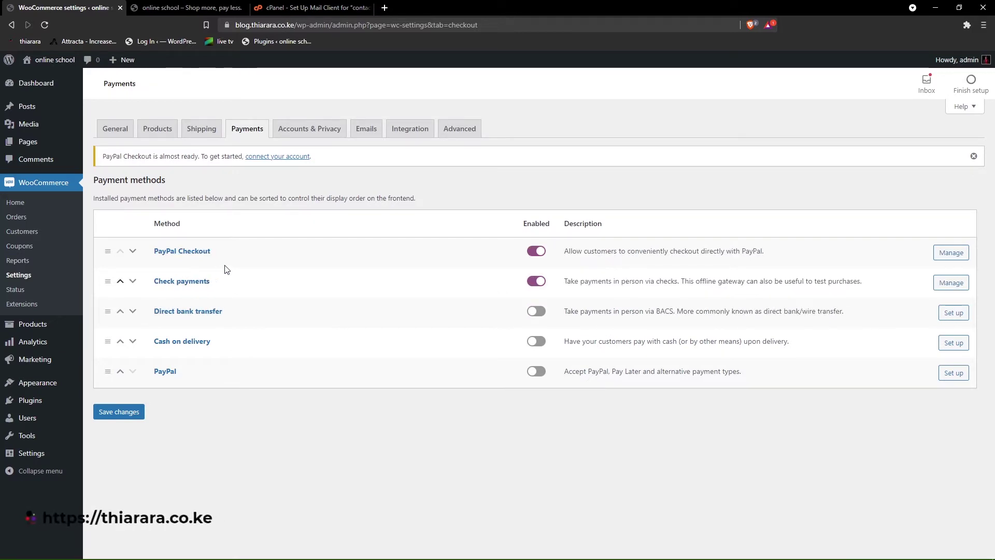
left_click(131, 411)
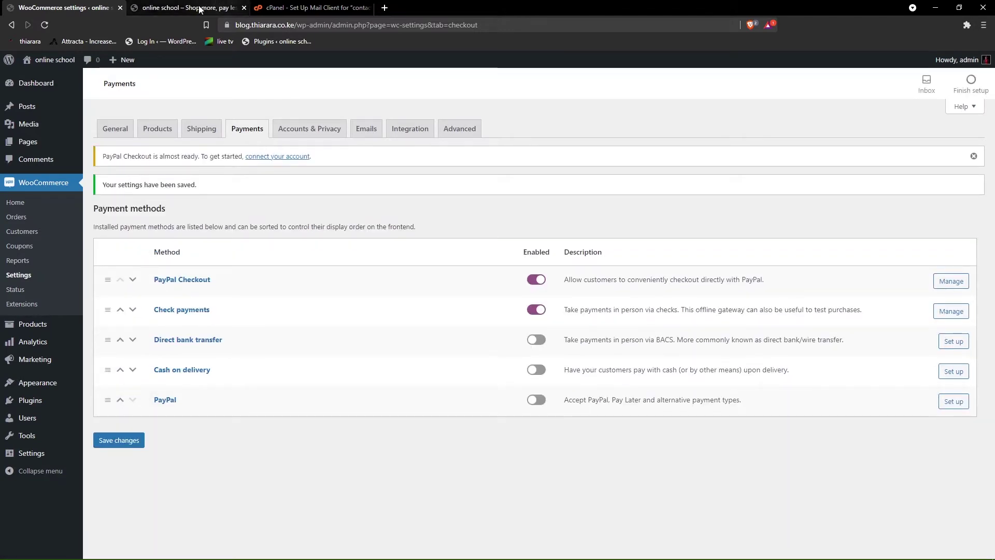
- Go to WooCommerce's General settings from the admin menu
mouse_move(35, 403)
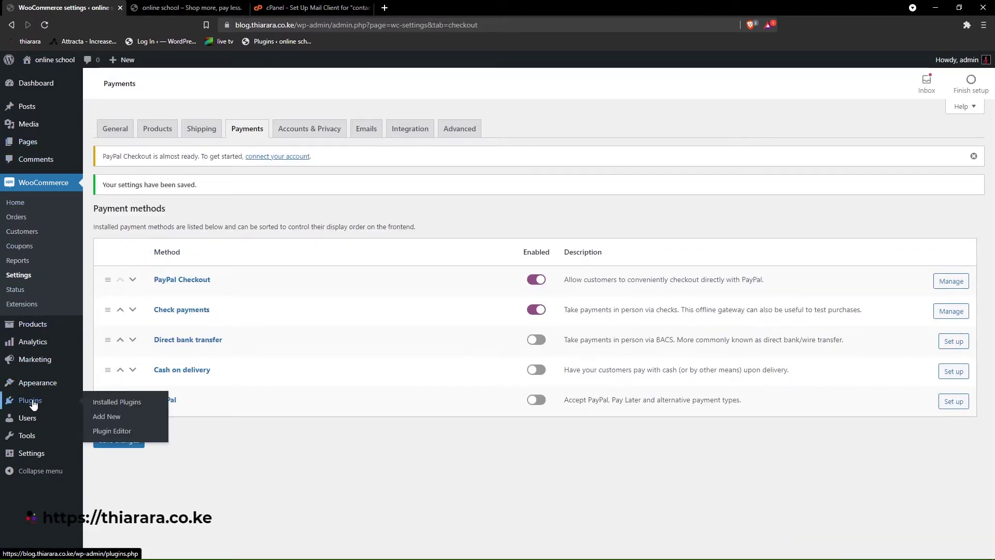
left_click(109, 407)
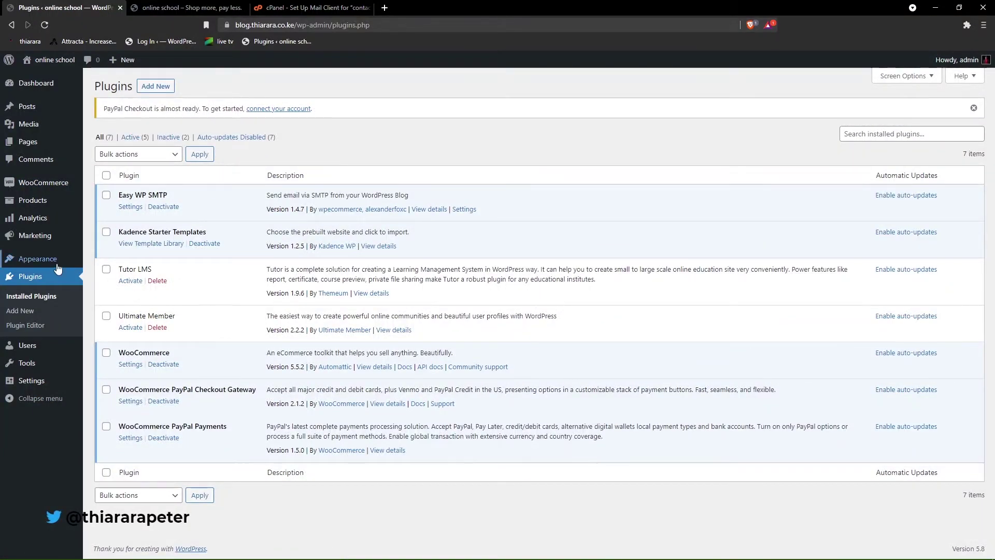
mouse_move(40, 186)
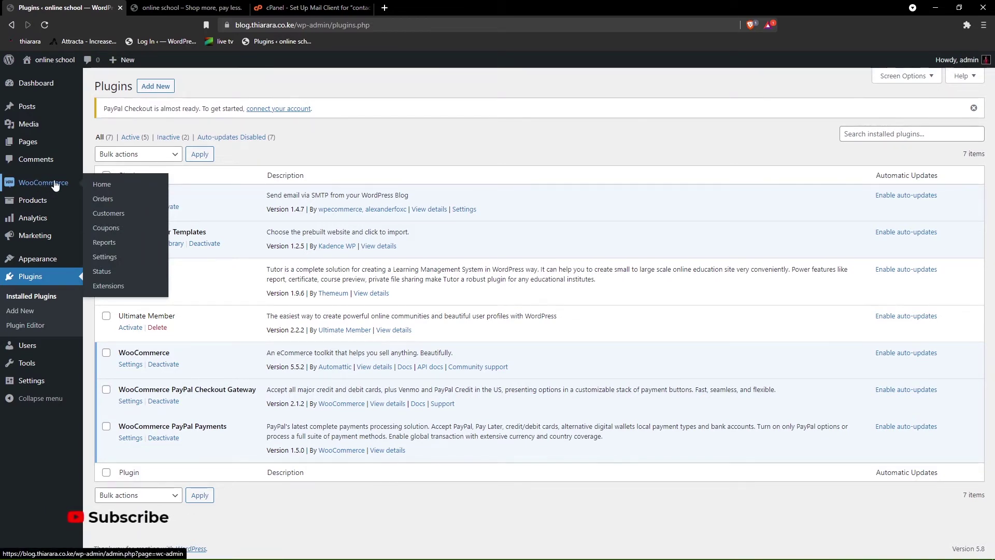
left_click(102, 261)
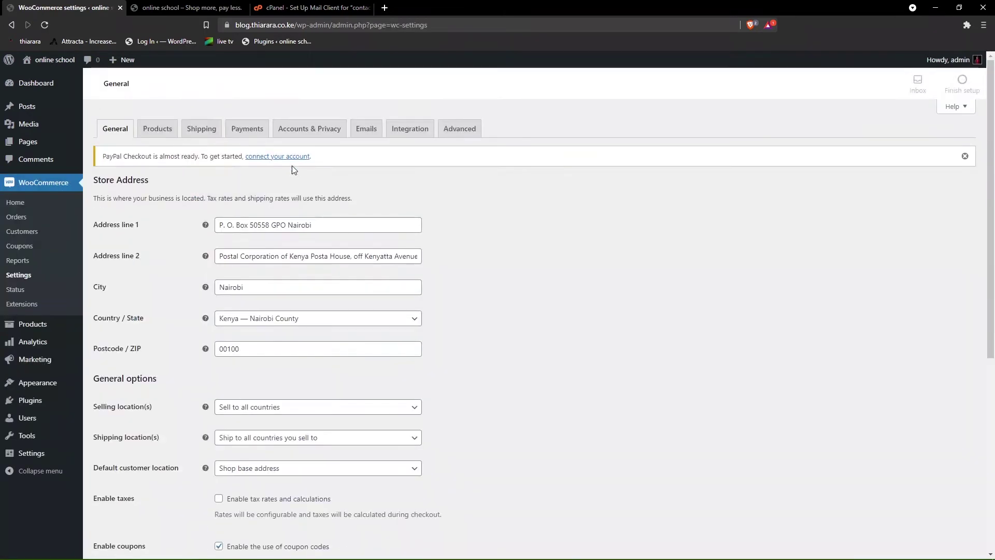
- Disable guest orders, allow checkout log-in and both account-creation options, save, and open the PayPal connection settings
left_click(306, 130)
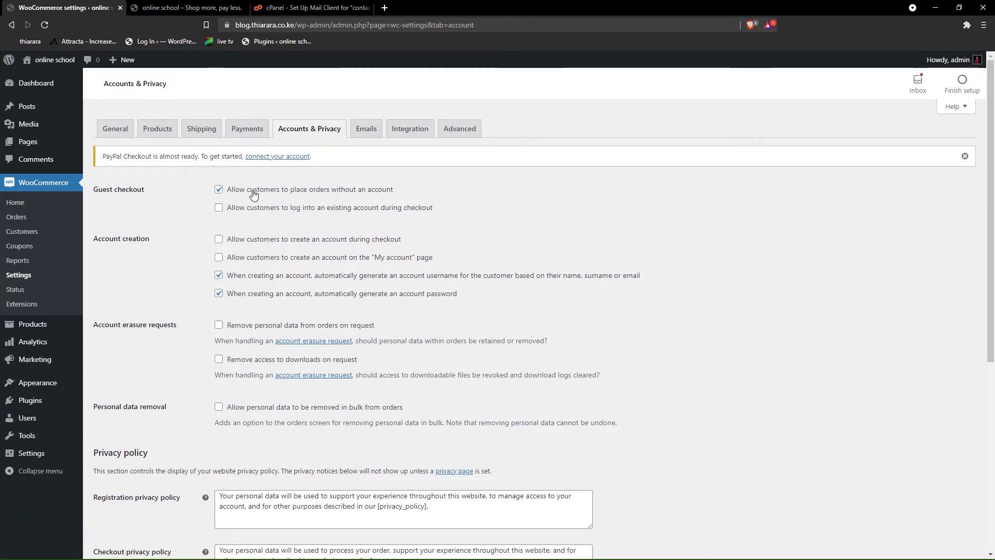
left_click_drag(396, 195, 304, 193)
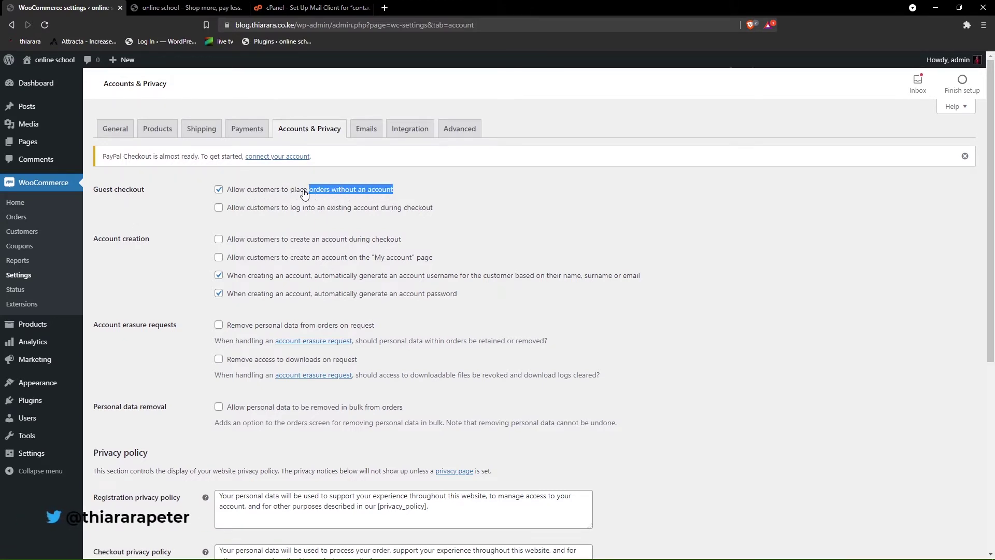
left_click(201, 198)
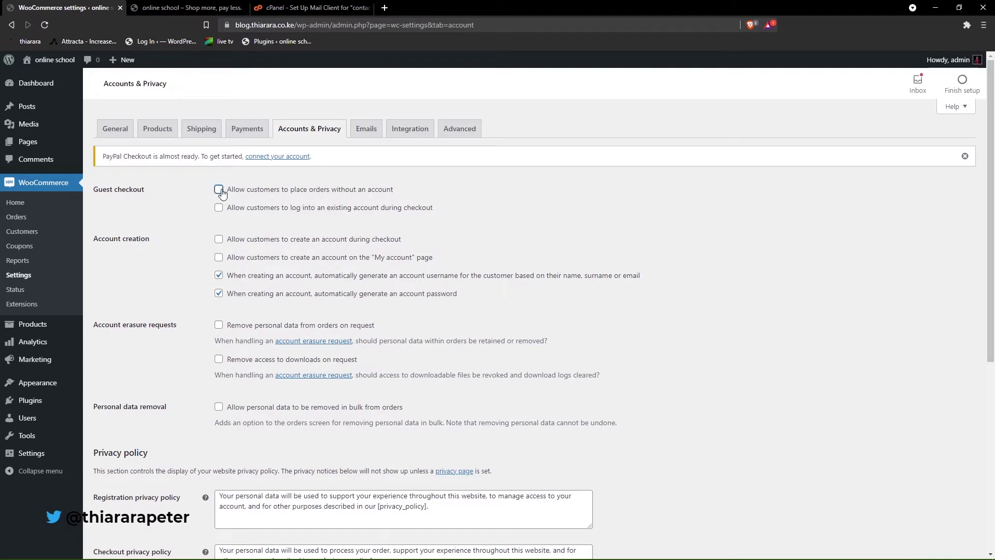
left_click(225, 209)
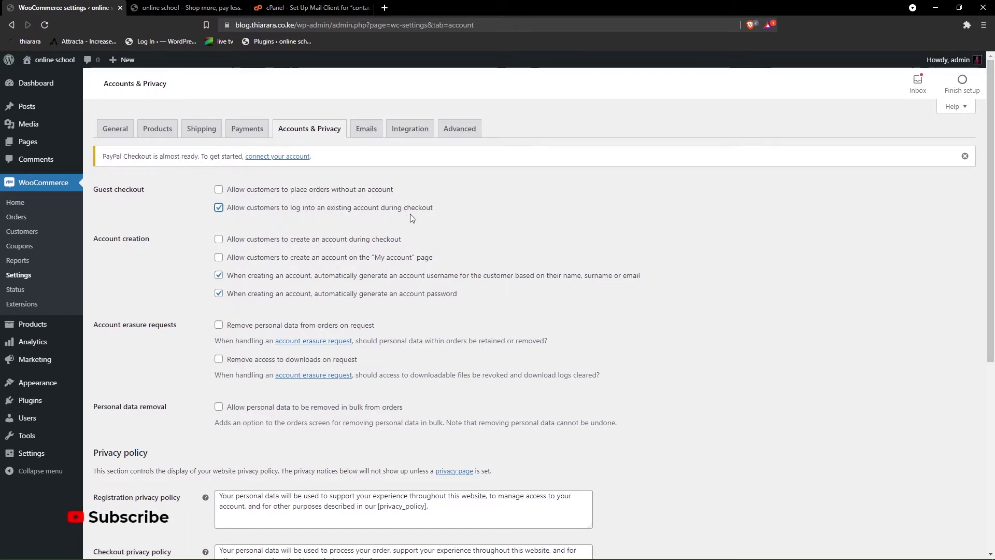
left_click(218, 239)
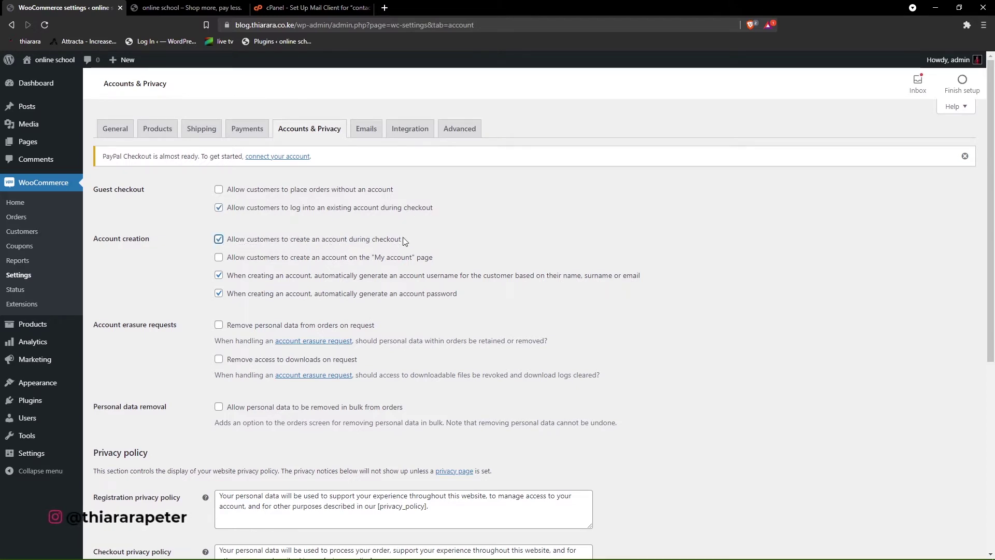
left_click(220, 258)
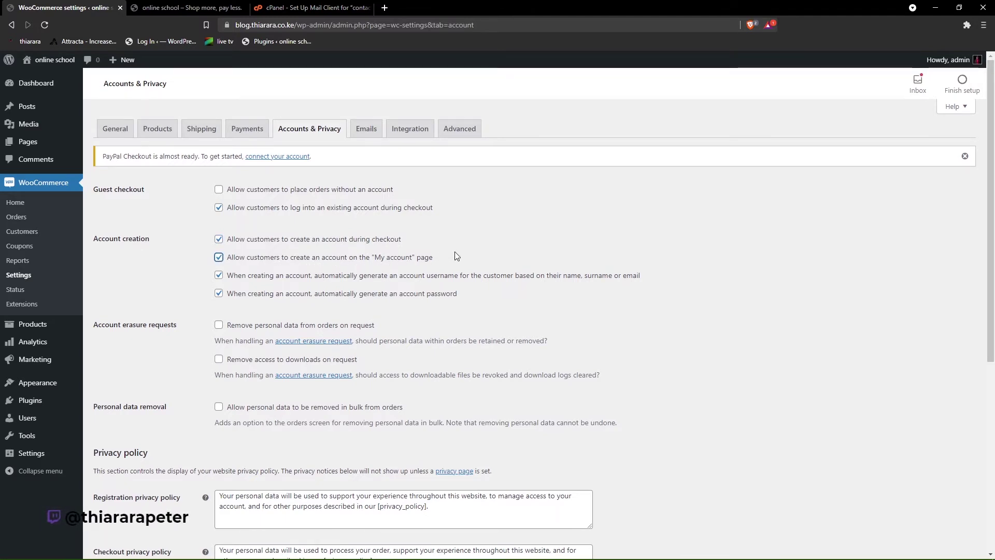
scroll(243, 389, "down", 6)
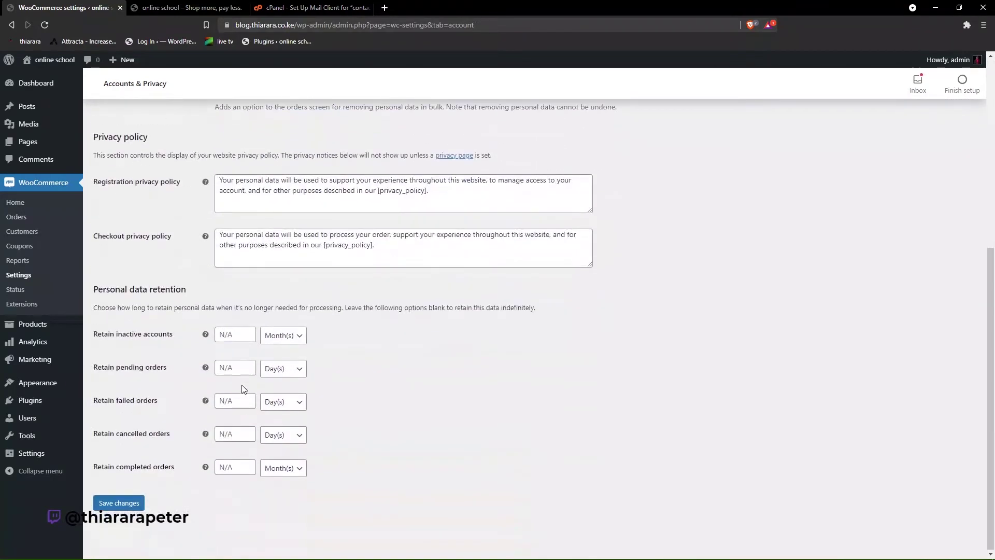
left_click(123, 502)
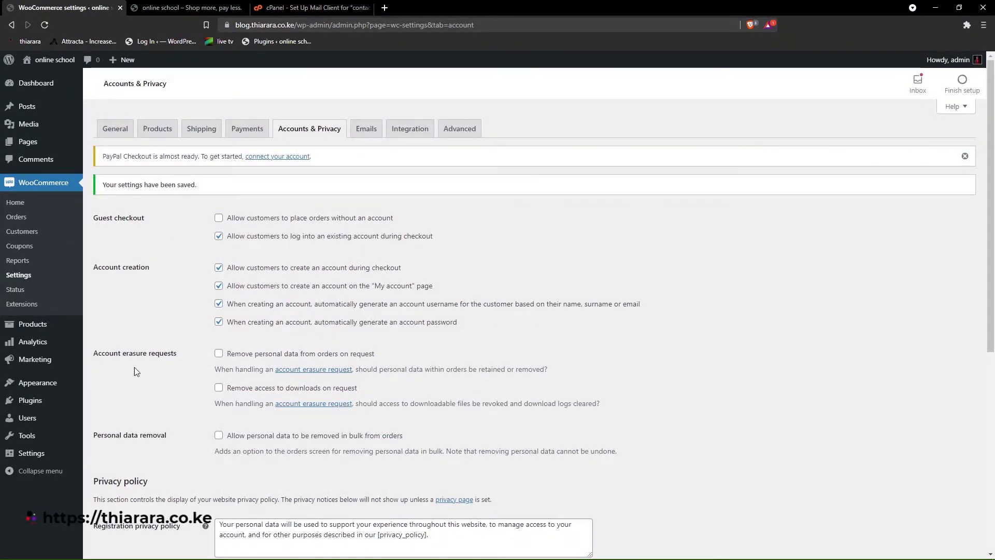
left_click(285, 157)
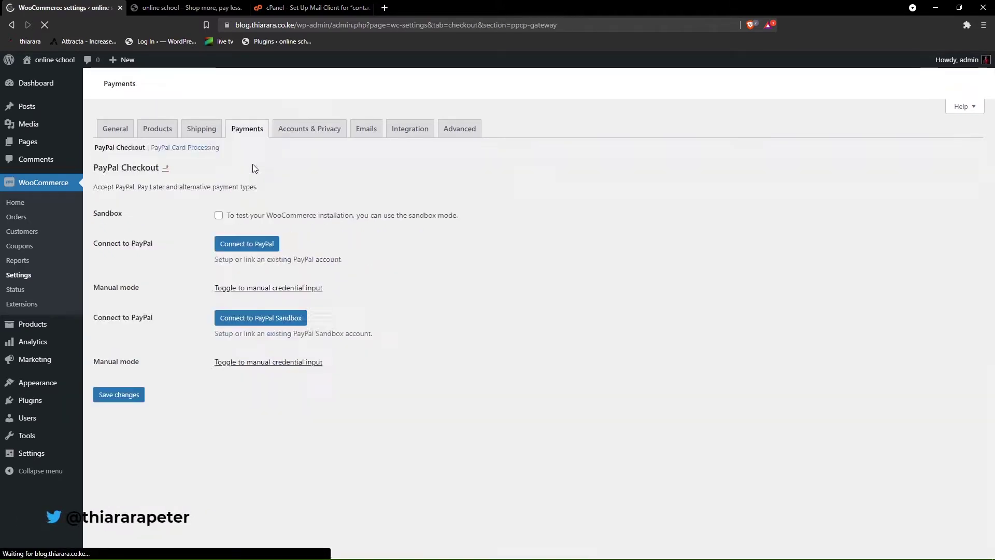
- Connect a live PayPal account through Agree and Connect, then save PayPal Checkout with the gateway enabled
left_click(239, 273)
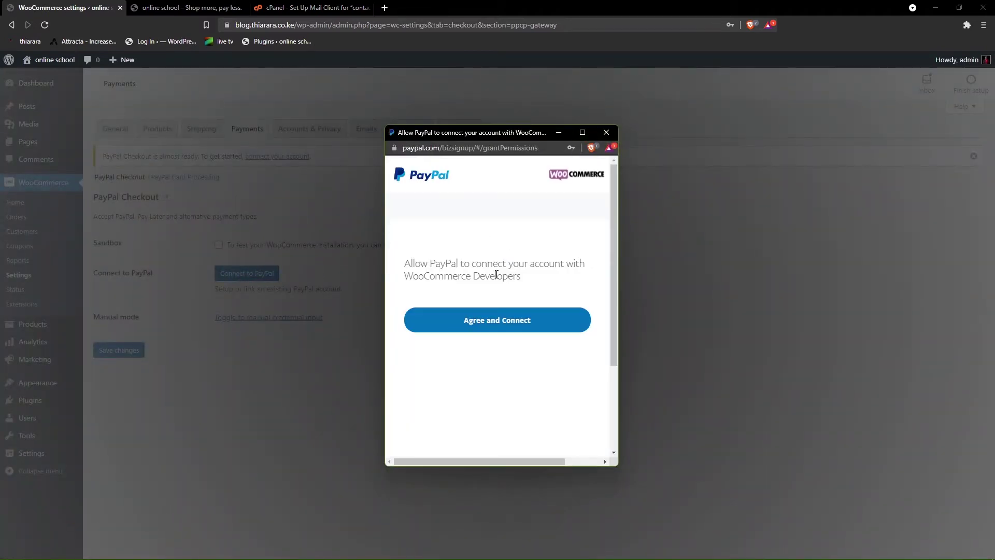
left_click(501, 323)
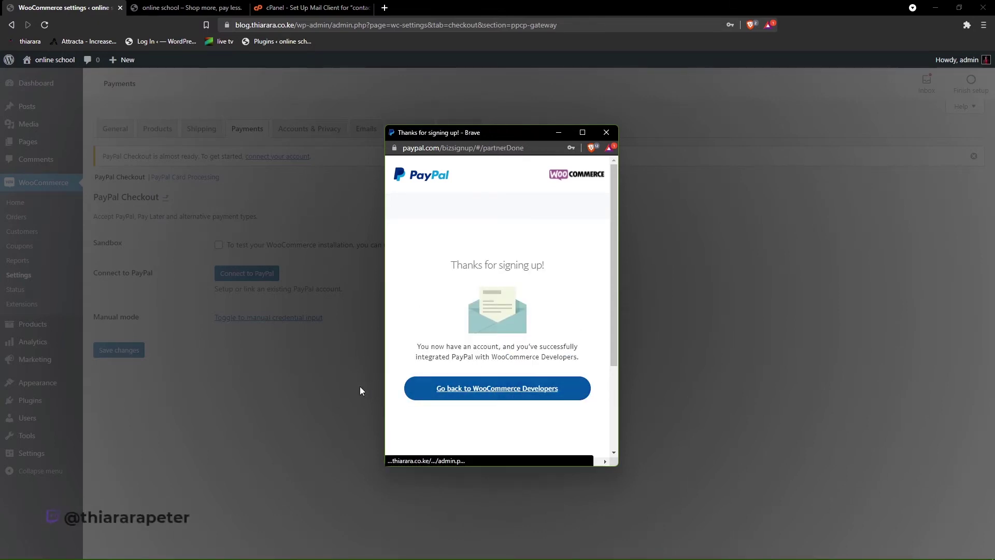
left_click(535, 394)
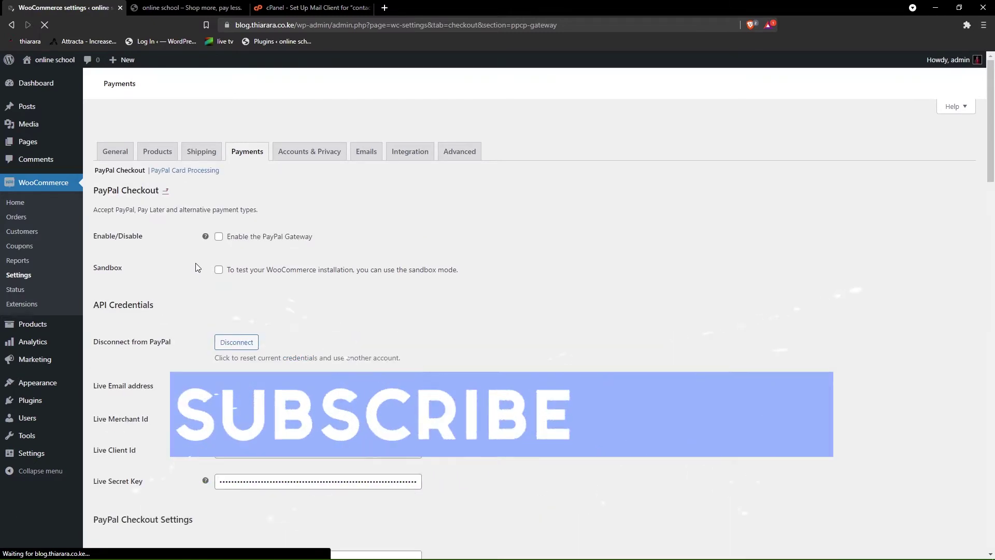
scroll(232, 340, "down", 8)
scroll(232, 340, "down", 20)
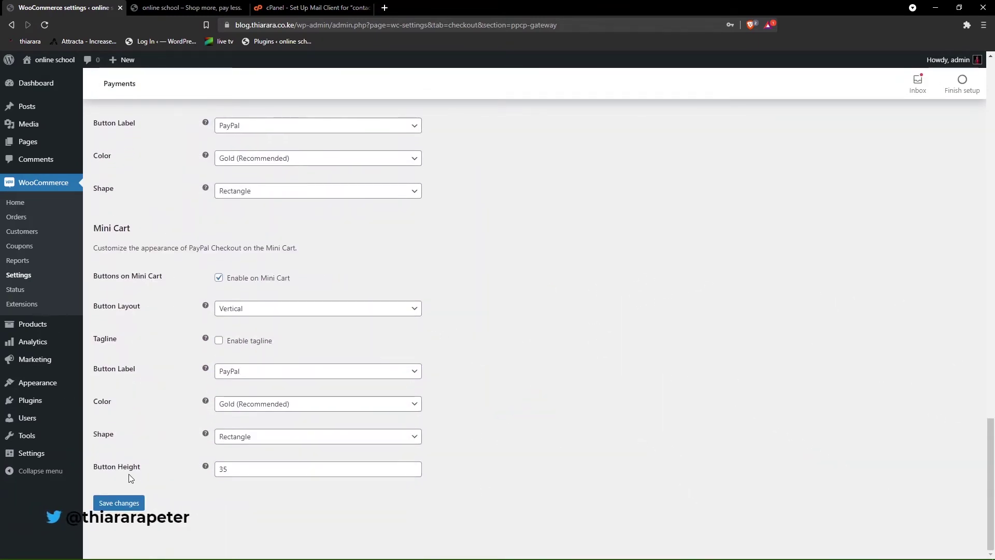
left_click(115, 508)
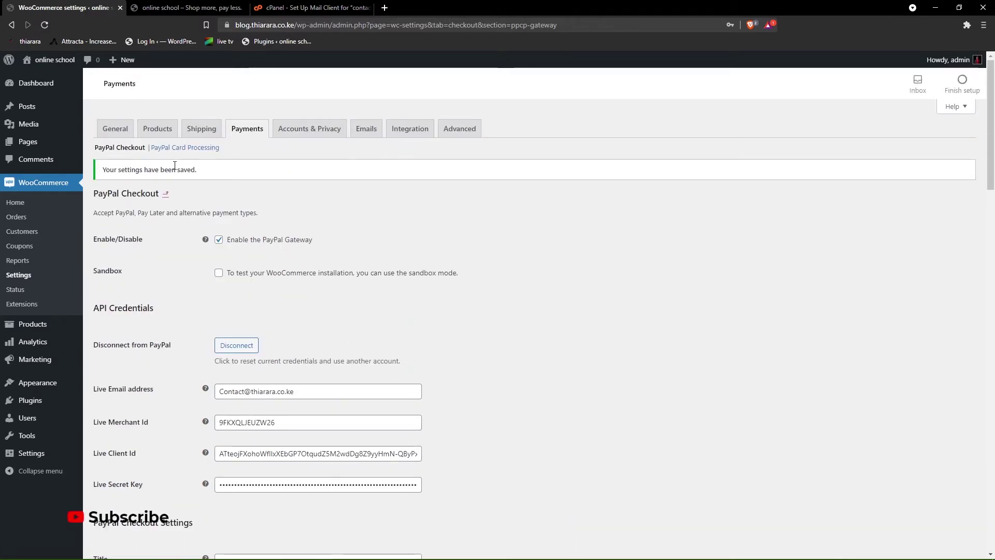
- Move PayPal up to third in the payment methods order, save, and go to Installed Plugins
left_click(253, 136)
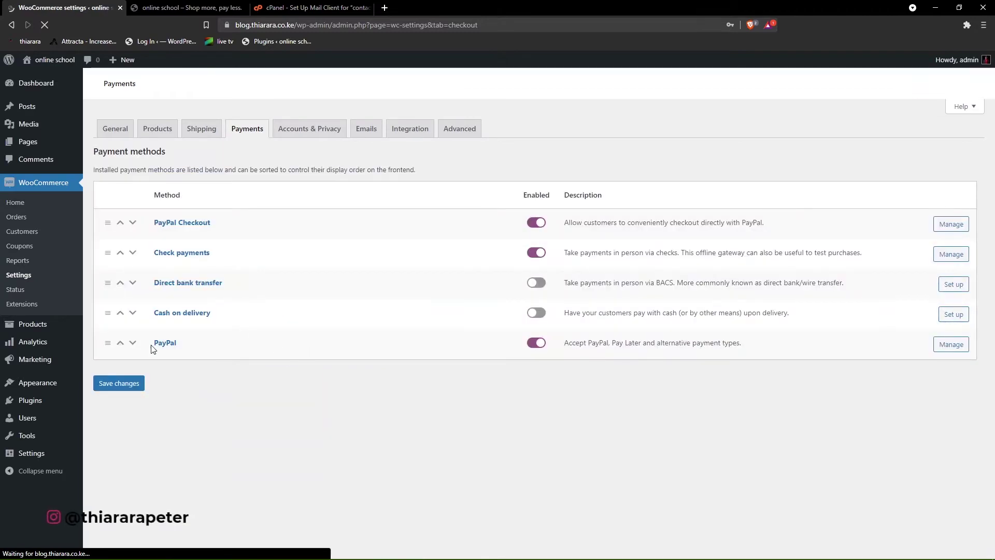
left_click(121, 366)
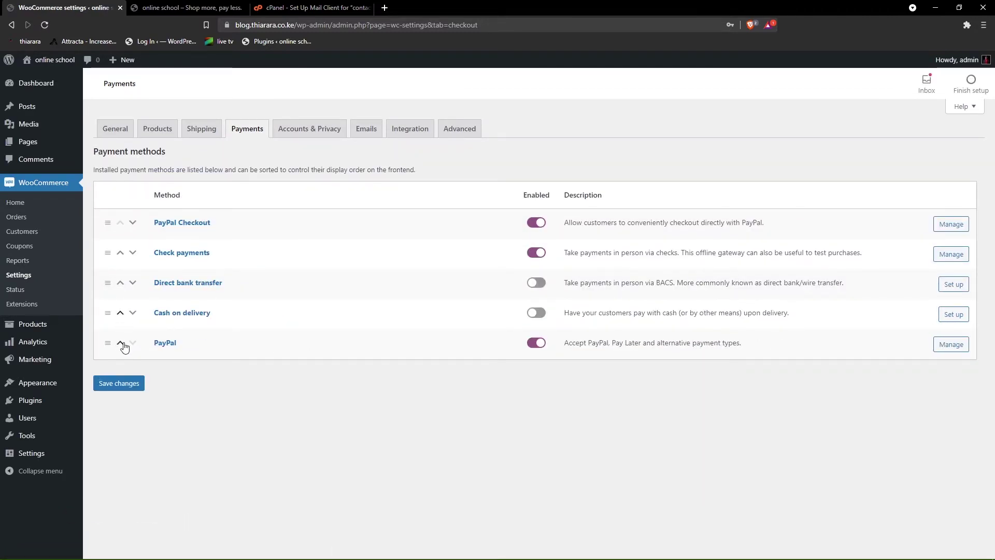
left_click(122, 345)
left_click(120, 313)
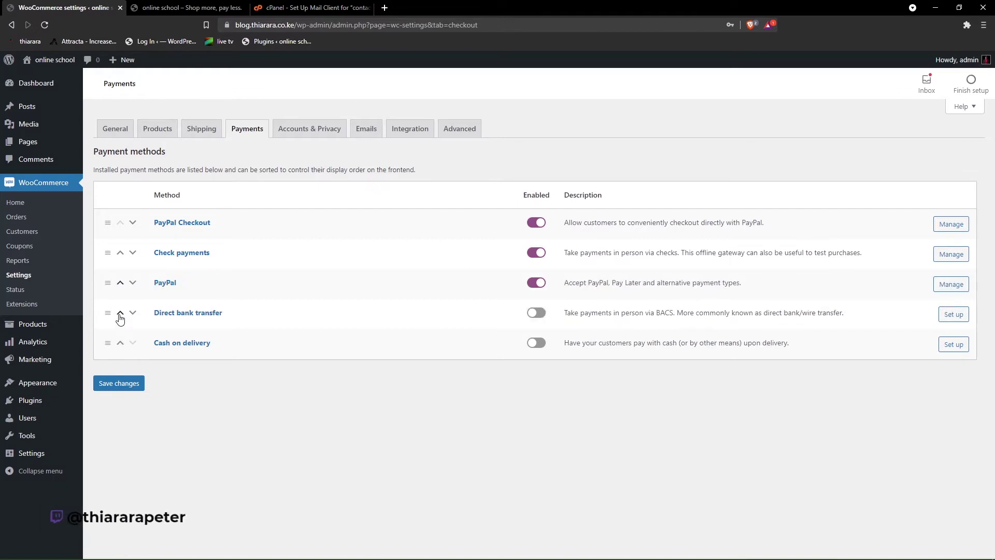
left_click(121, 385)
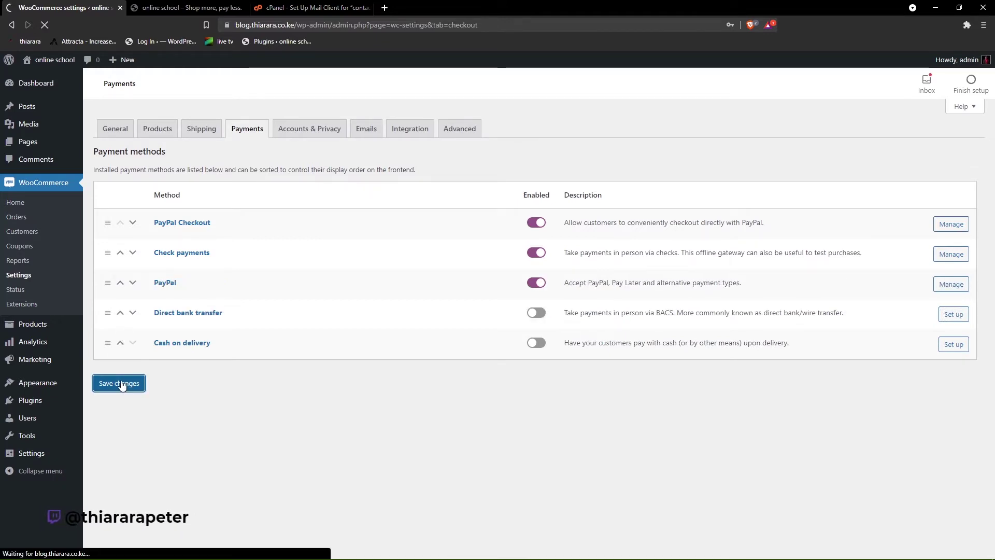
mouse_move(61, 402)
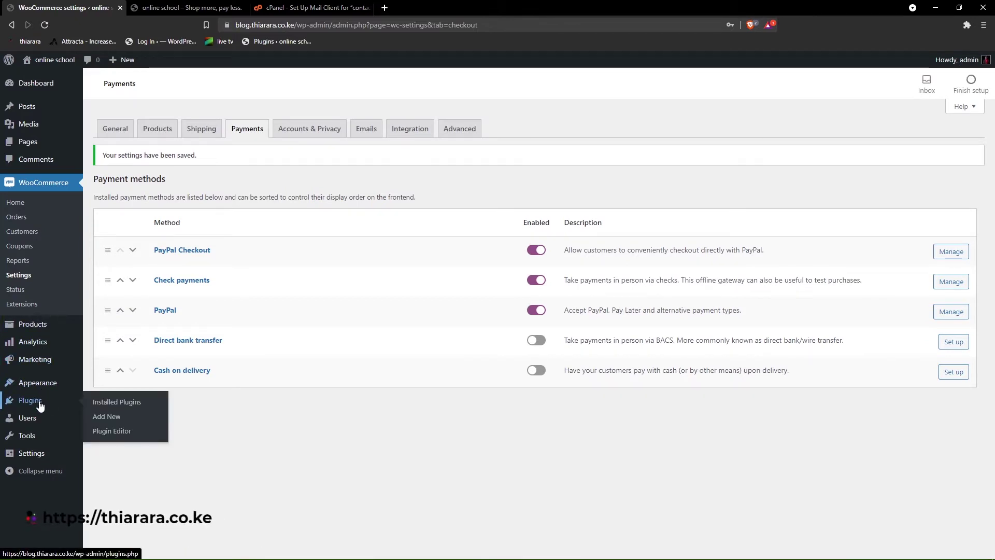
left_click(111, 409)
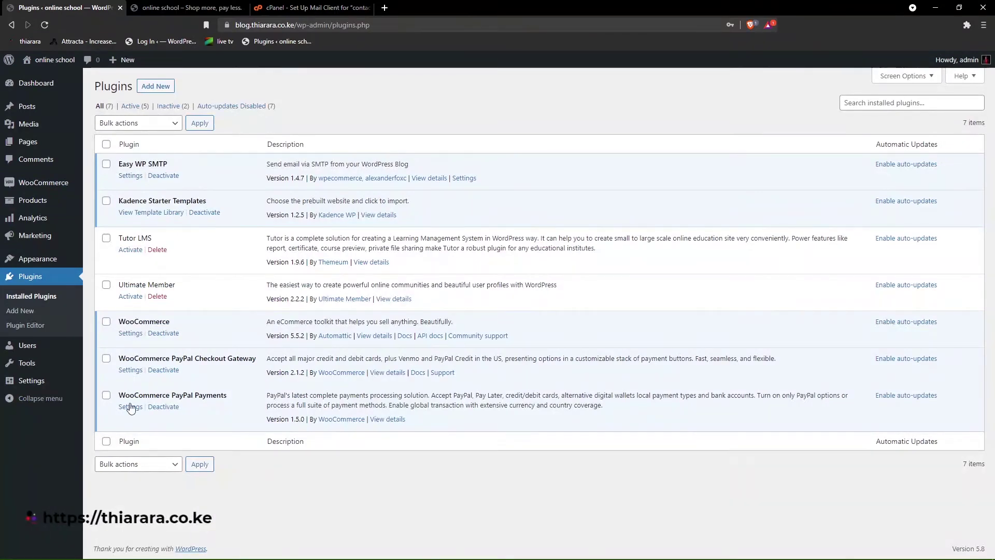
- Activate the Tutor LMS plugin and start its setup wizard
left_click(132, 251)
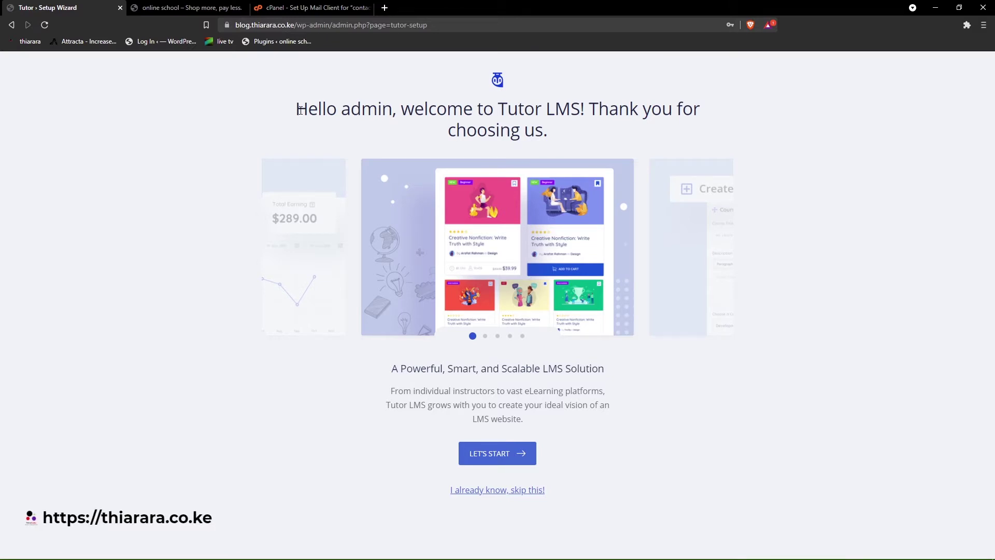
left_click_drag(297, 111, 393, 208)
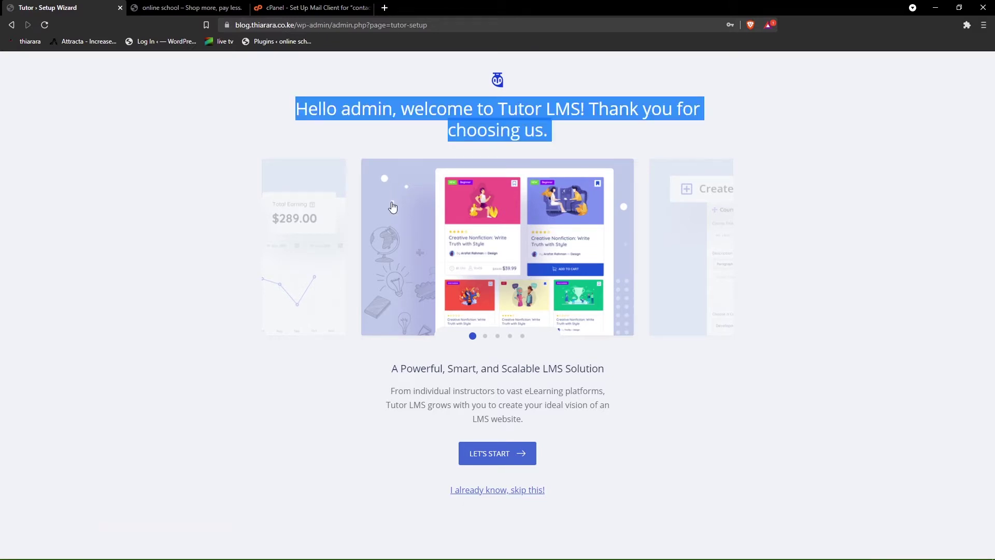
left_click(287, 130)
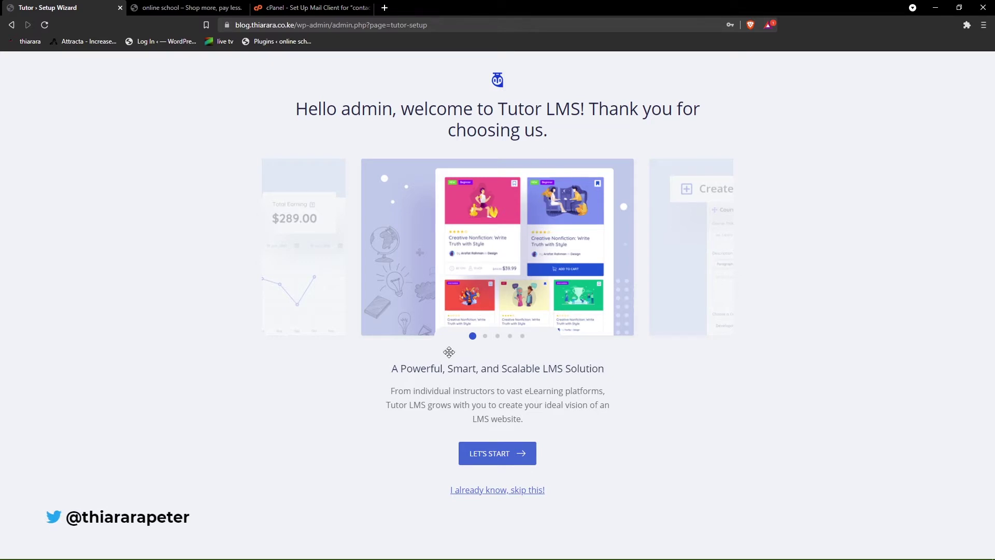
left_click(492, 459)
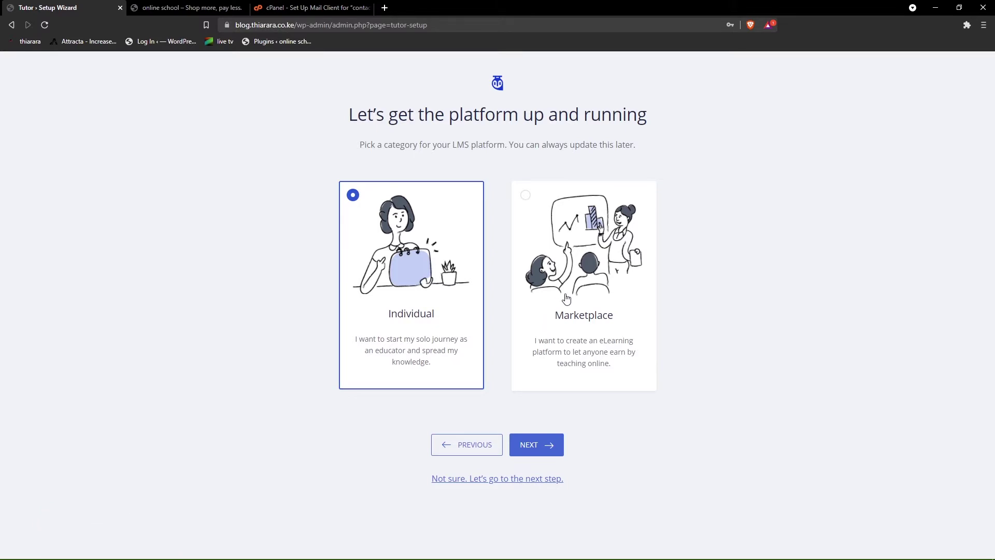
- Choose Individual as the platform category and continue to General Settings
left_click(530, 247)
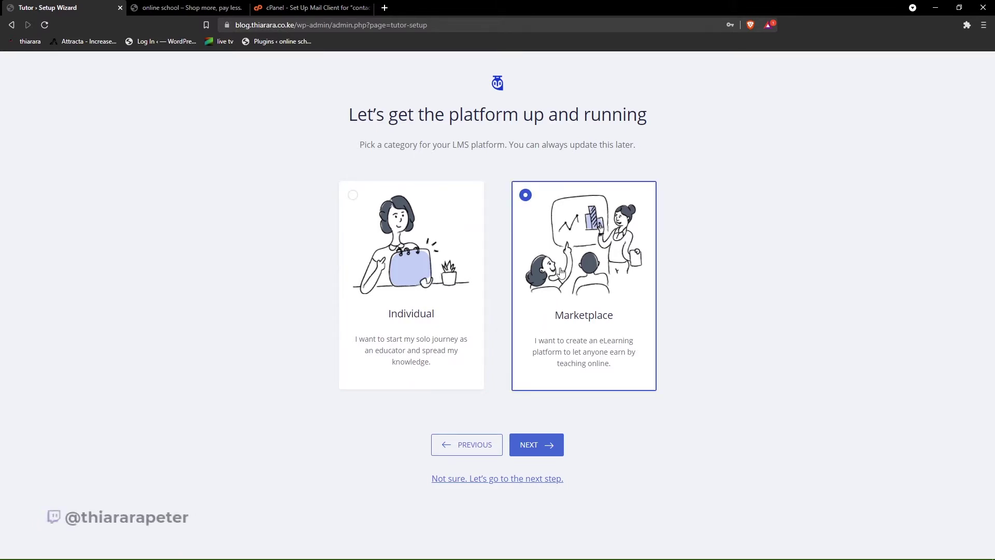
left_click(462, 333)
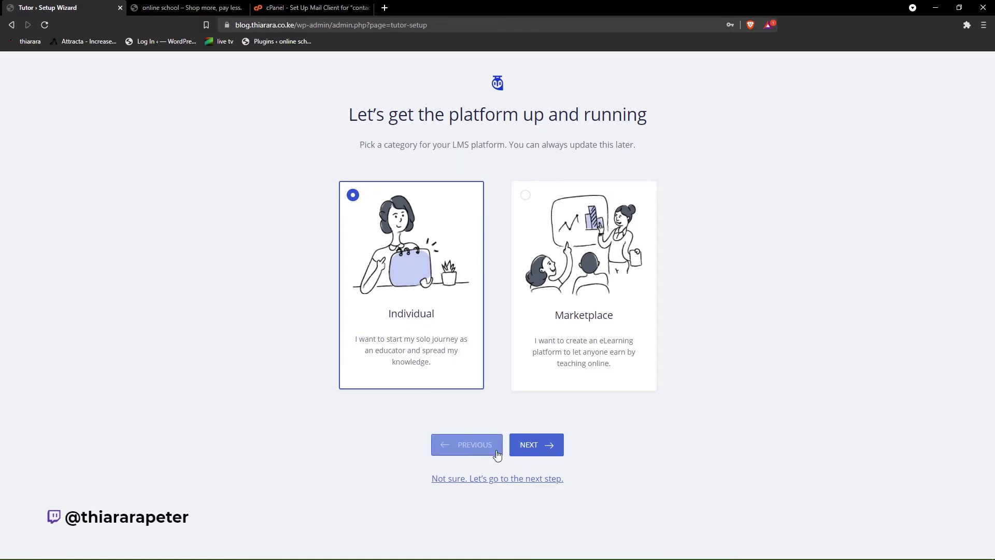
left_click(548, 450)
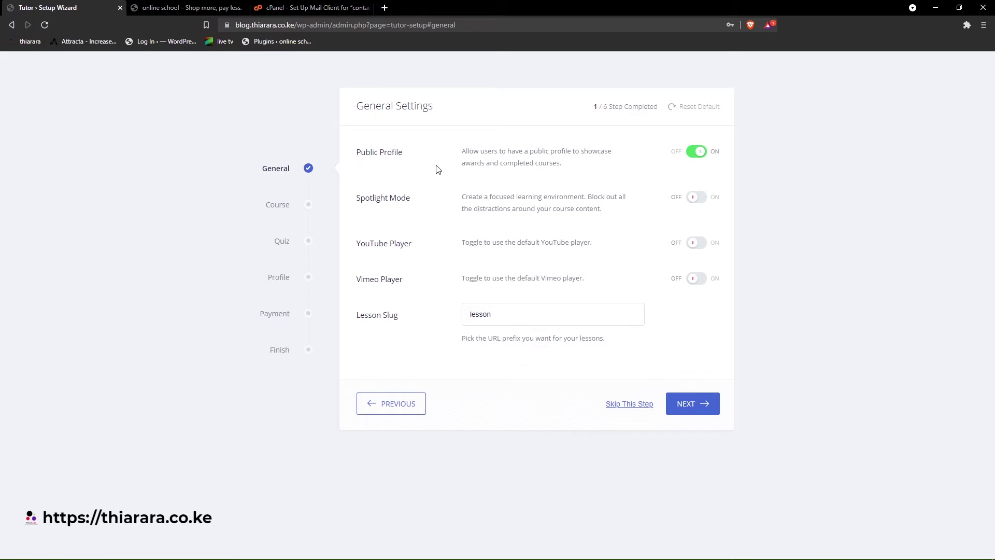
- Turn on Spotlight Mode, YouTube Player and Vimeo Player, check the 'lesson' slug, and continue to Course Settings
left_click_drag(409, 168, 457, 173)
left_click(455, 172)
left_click(703, 203)
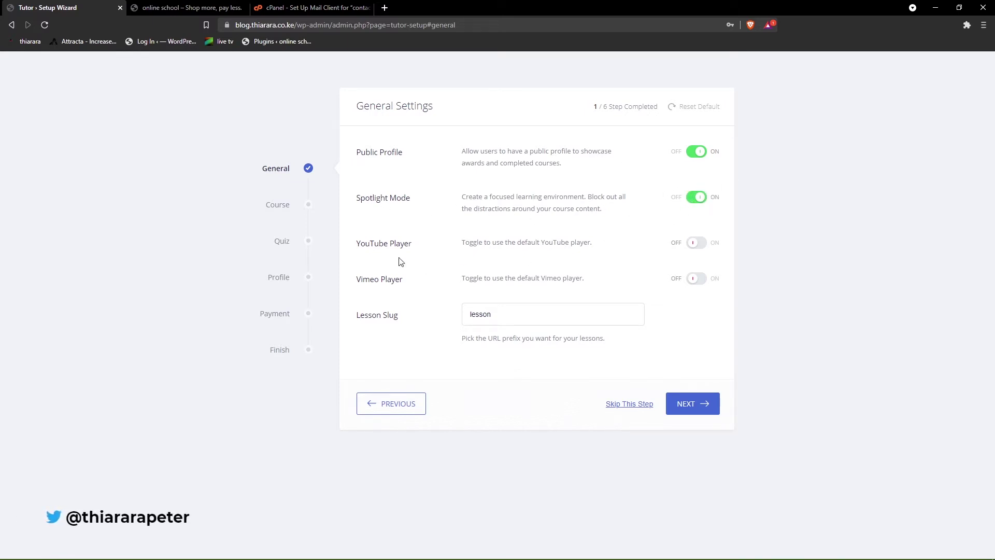
left_click(700, 250)
left_click(699, 279)
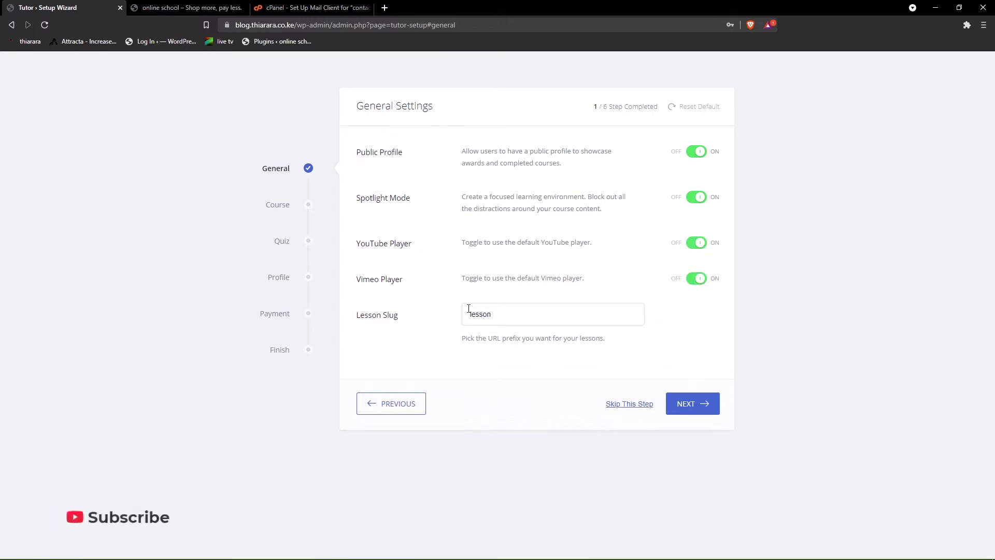
left_click_drag(429, 320, 360, 318)
left_click(360, 319)
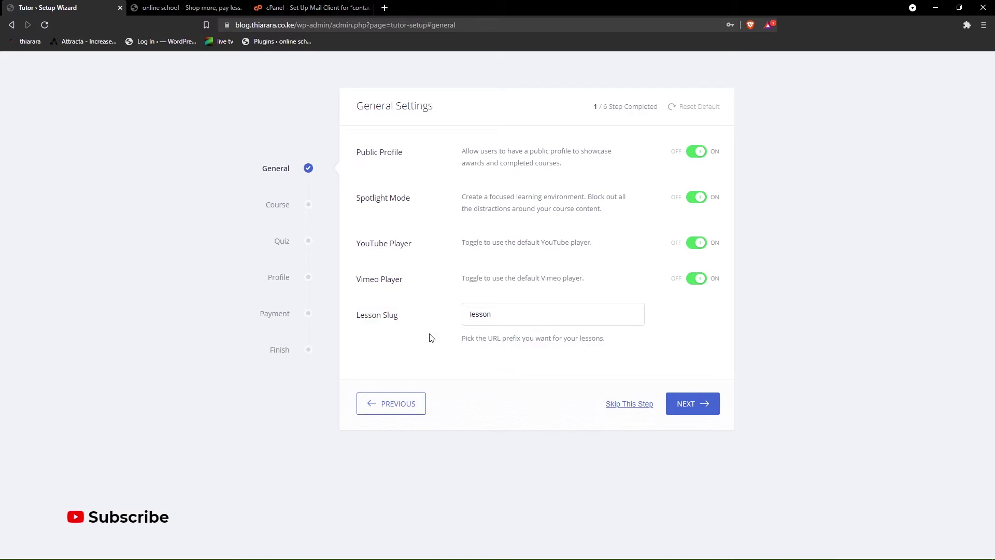
left_click_drag(498, 318, 464, 315)
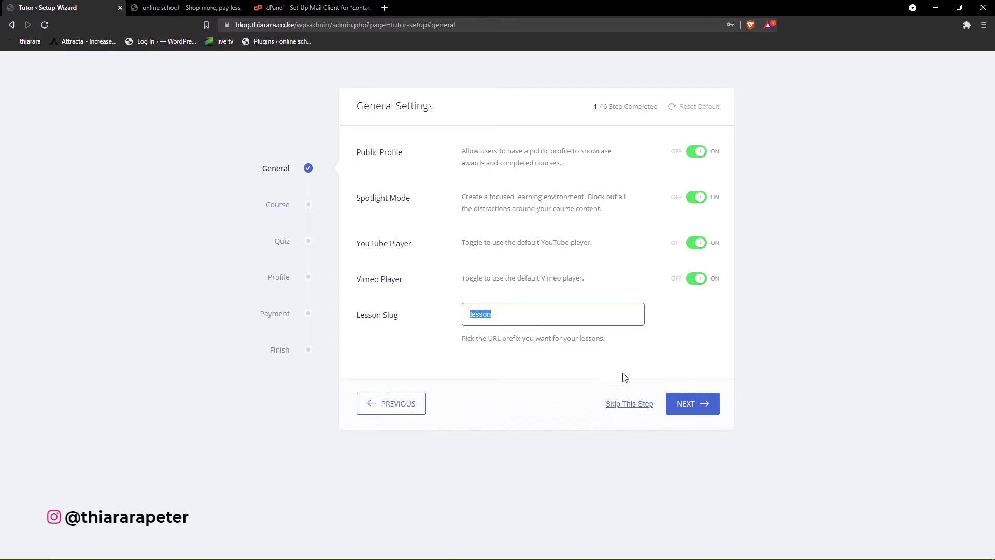
left_click(695, 409)
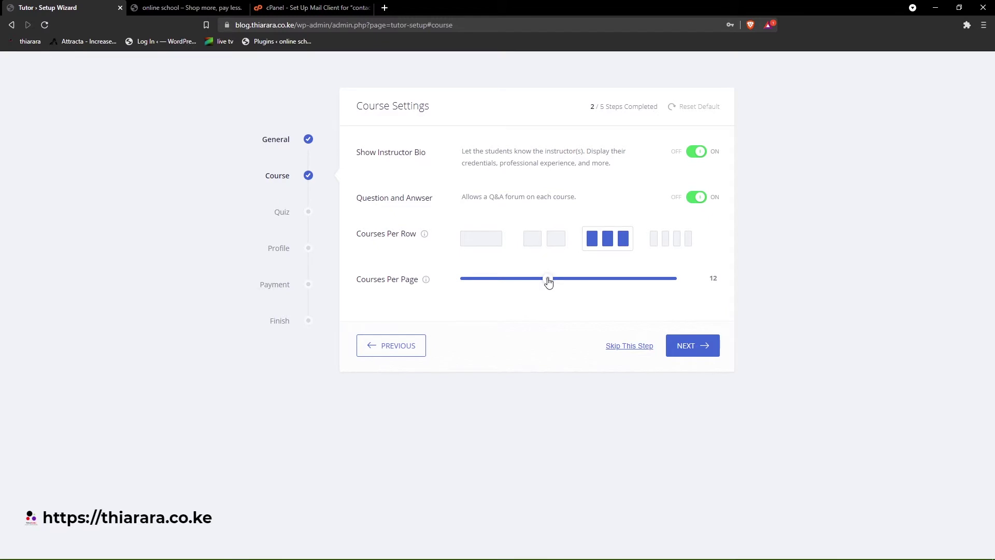
- Lower Courses Per Page from 12 to 9 and advance to Quiz Settings
left_click_drag(534, 283, 528, 282)
left_click(685, 351)
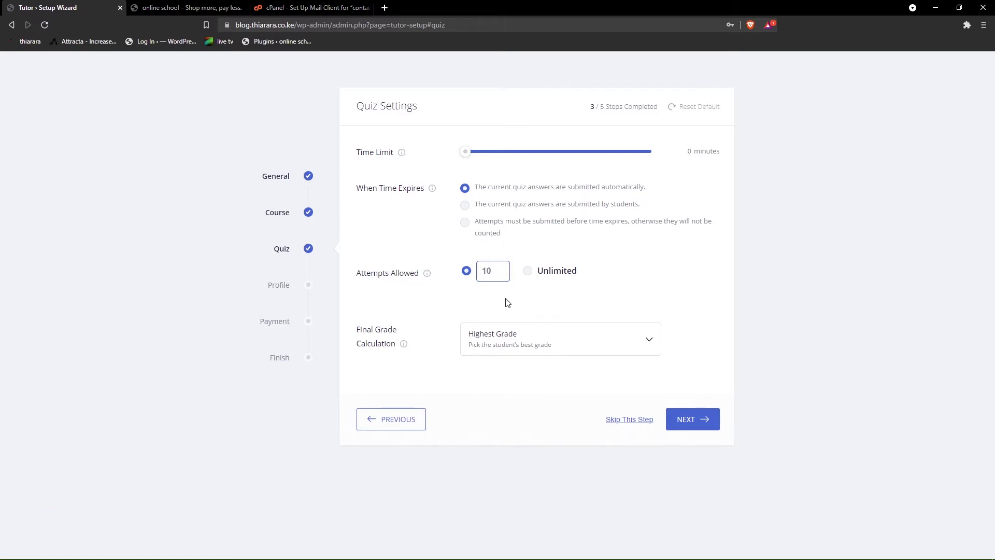
- Lower quiz Attempts Allowed to 2, keeping Highest Grade as the final grade calculation
left_click(537, 337)
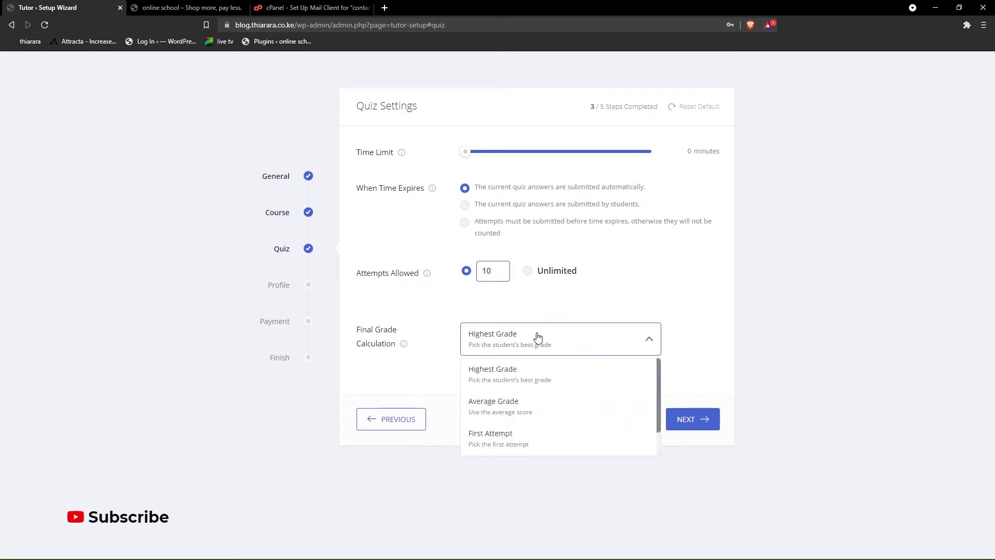
left_click(537, 338)
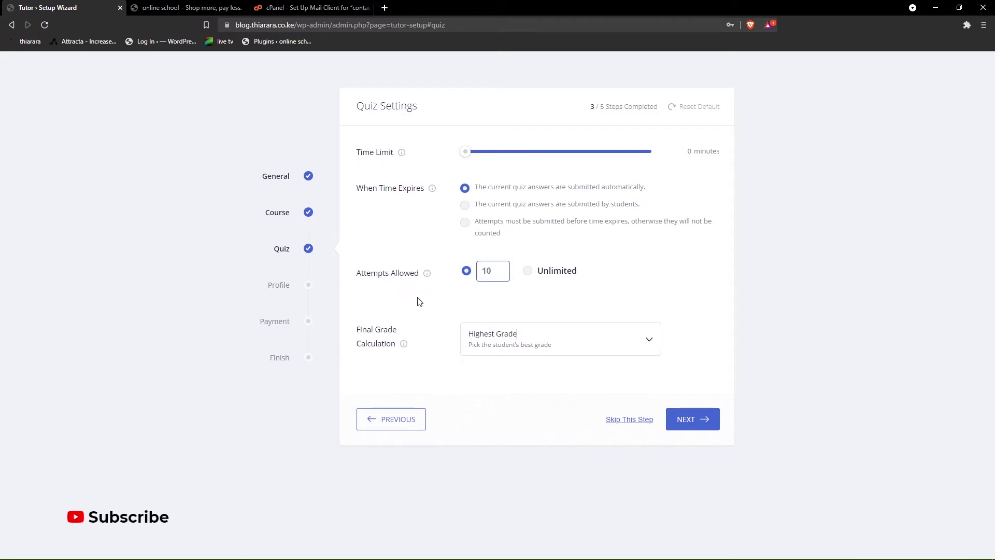
double_click(484, 271)
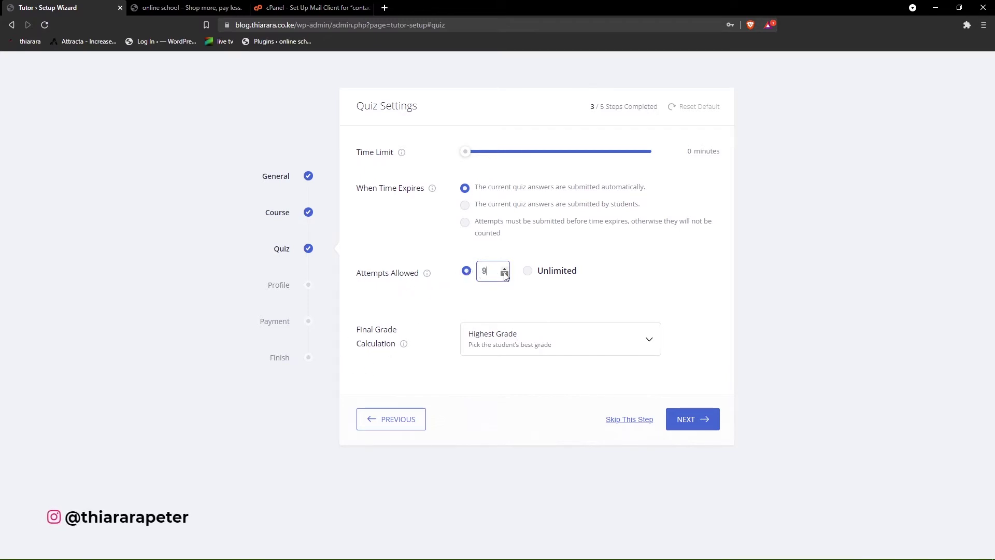
left_click(505, 274)
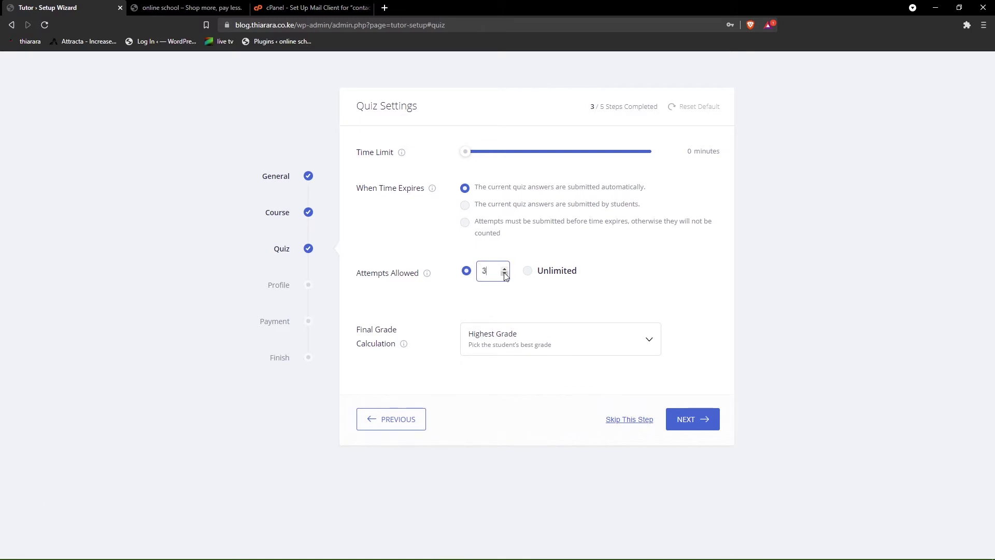
left_click(505, 274)
left_click_drag(358, 331, 493, 345)
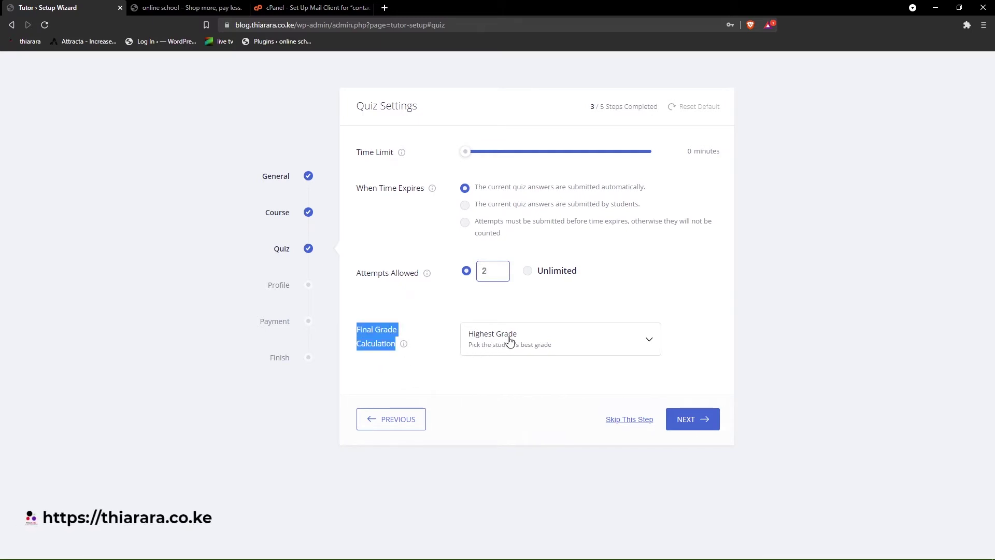
left_click(510, 340)
left_click(515, 376)
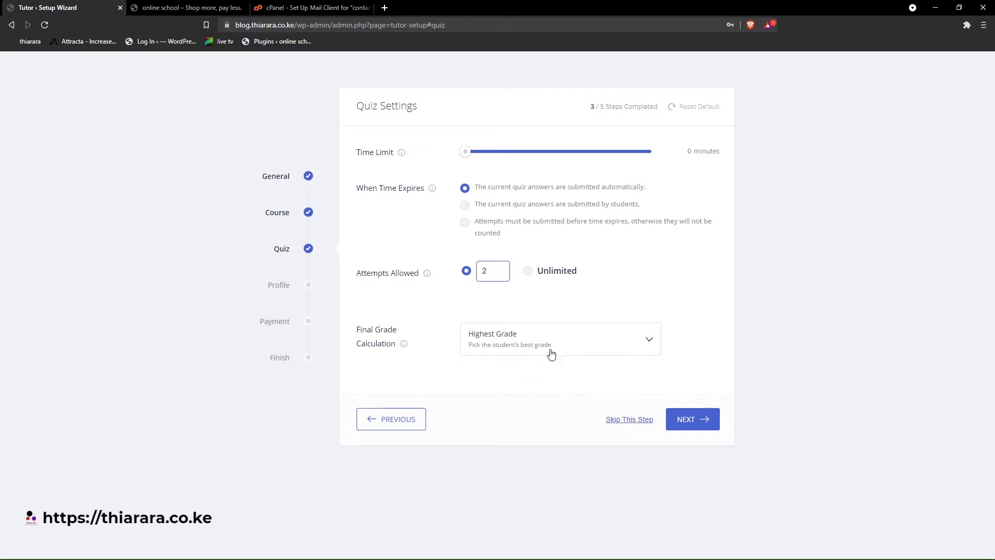
- Turn on Show Reviews on Profile, then view tutor.thiarara.com's Courses page in a new tab and return
left_click(688, 420)
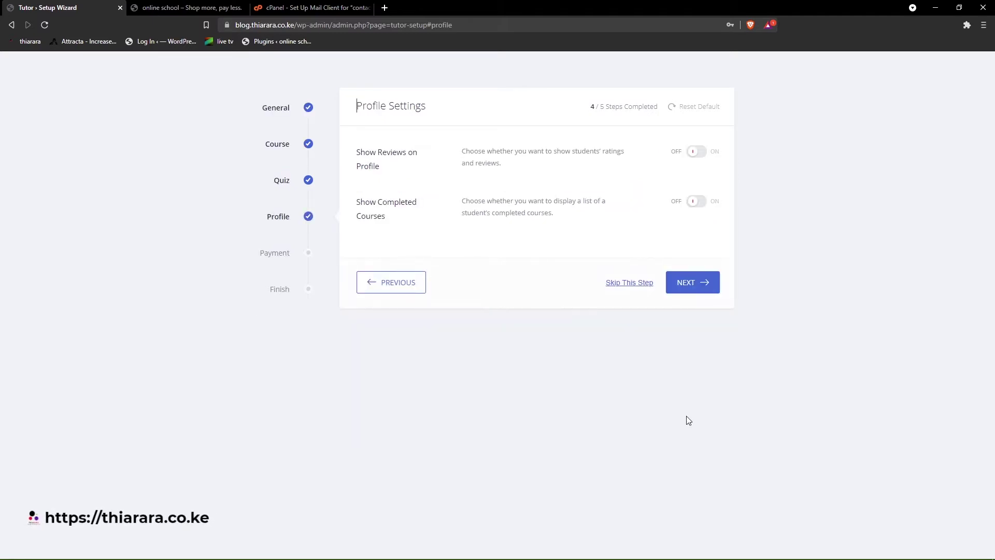
left_click(695, 152)
left_click(384, 7)
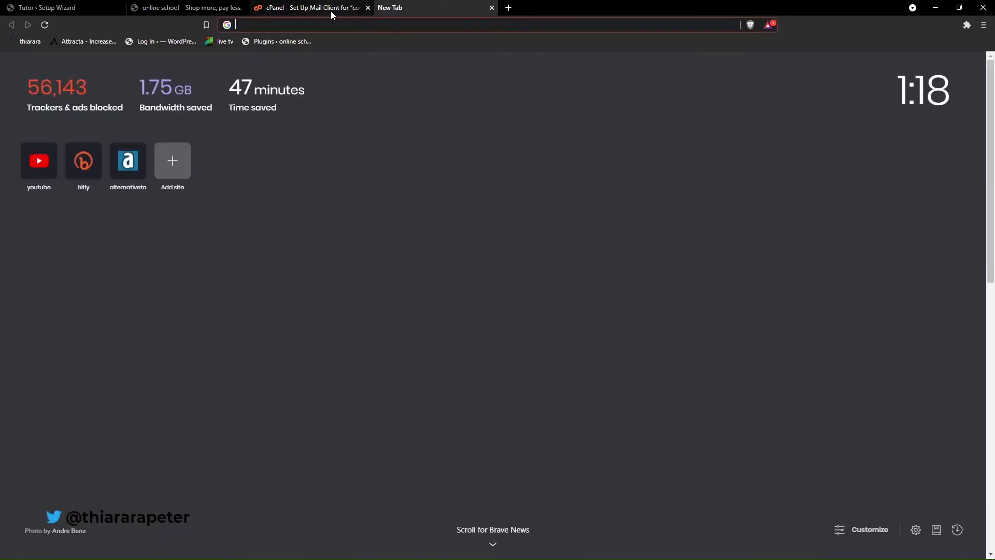
type("th")
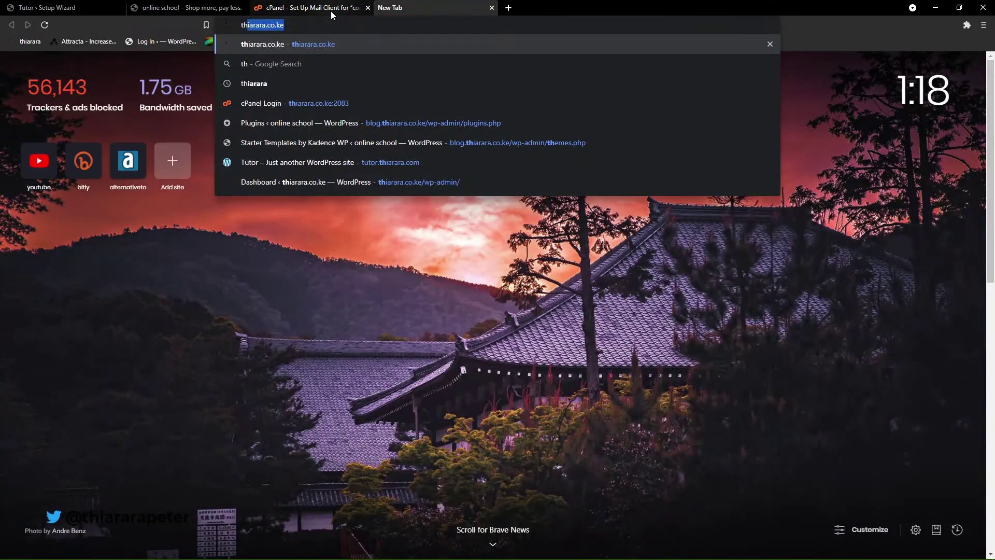
key("BackSpace")
key("BackSpace")
key("BackSpace")
type("tu")
key("Return")
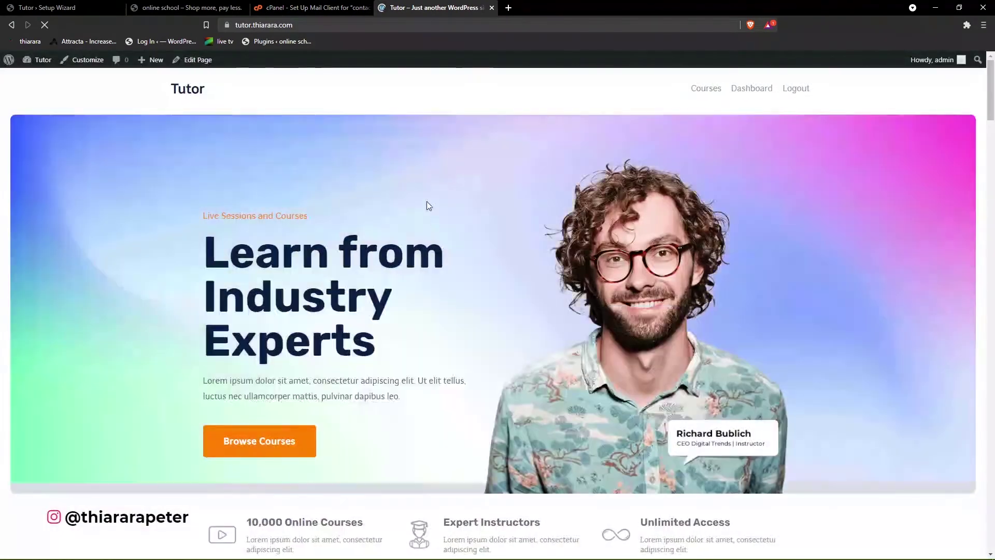
scroll(473, 263, "down", 3)
scroll(474, 263, "up", 3)
left_click(708, 88)
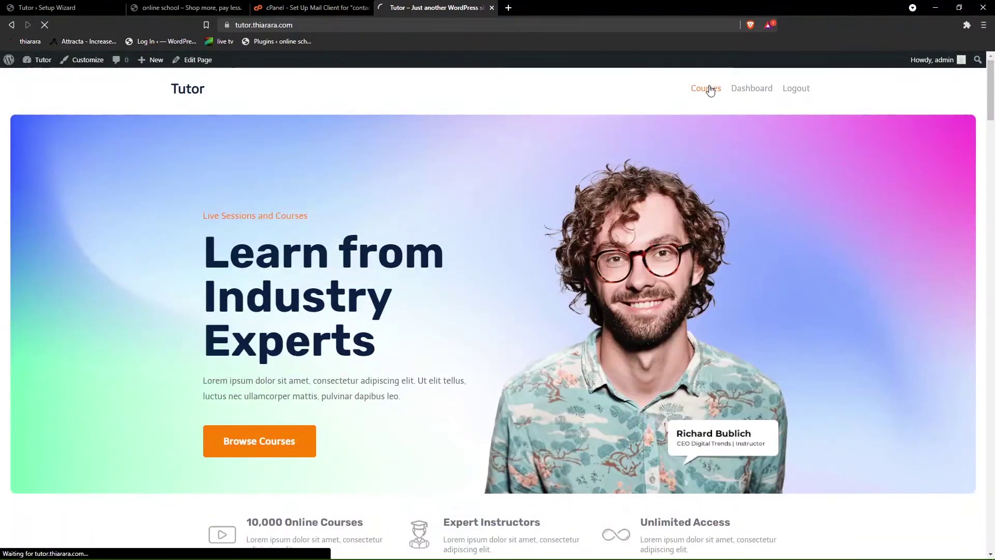
scroll(437, 347, "down", 1)
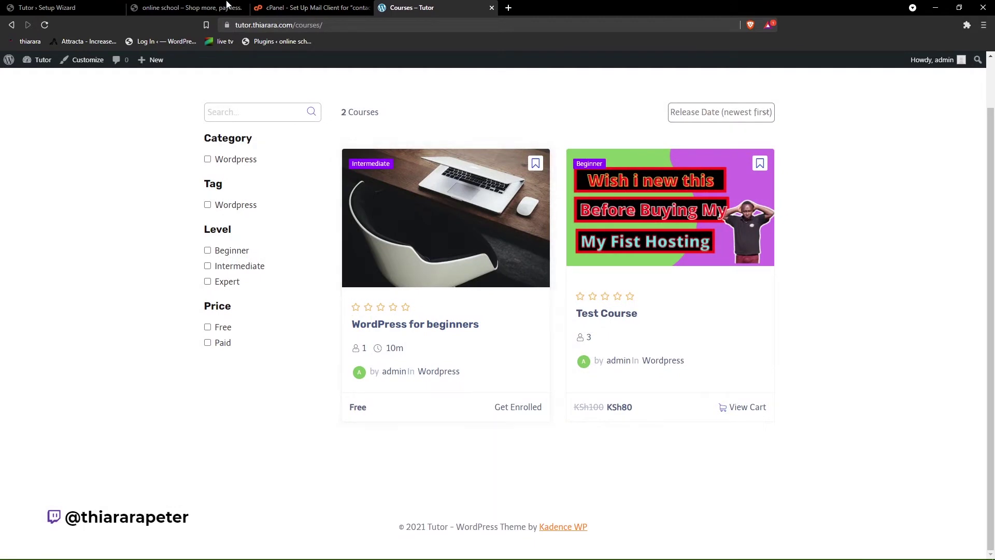
left_click(27, 5)
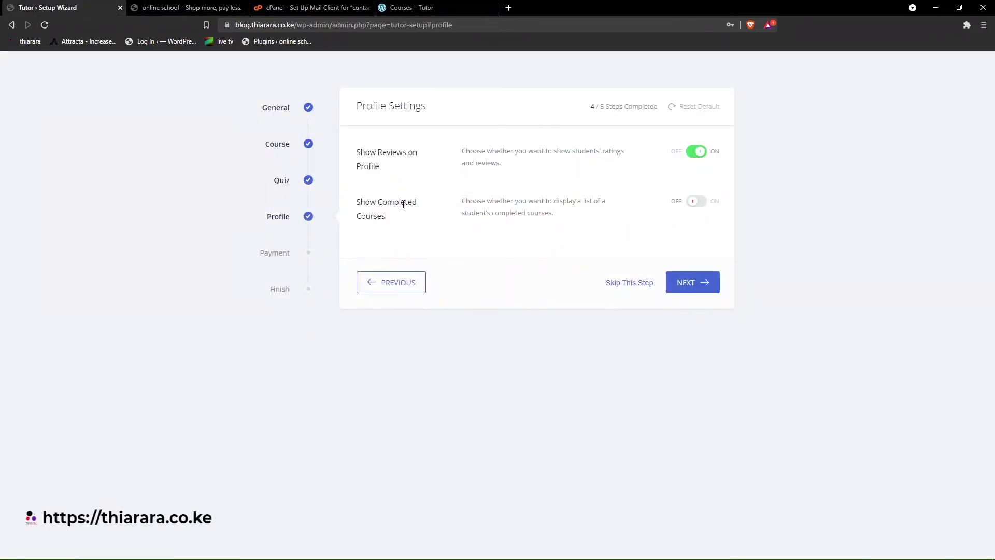
- Enable Show Completed Courses, advance to Payment Settings, and check the site's Tutor dashboard in the other tab
left_click(698, 207)
left_click(700, 285)
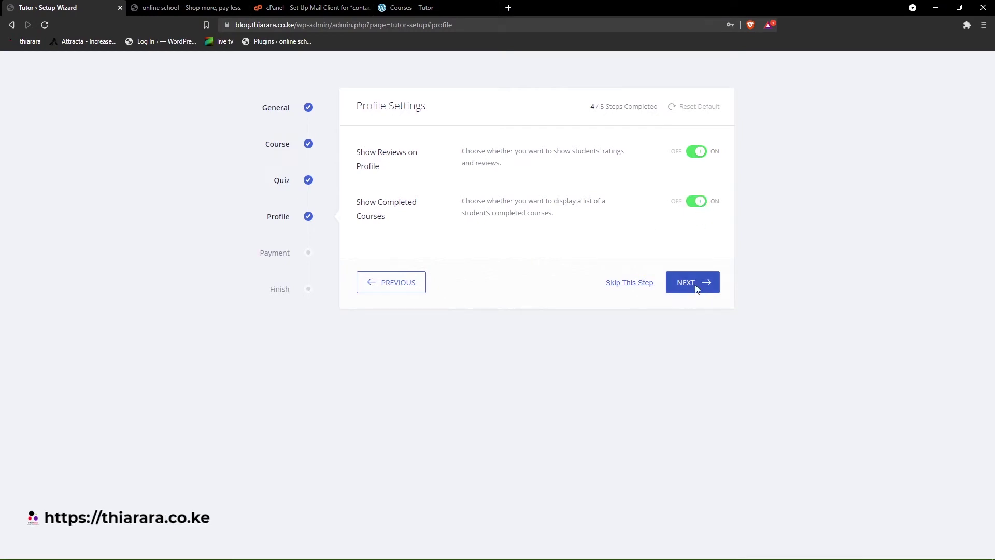
left_click(414, 8)
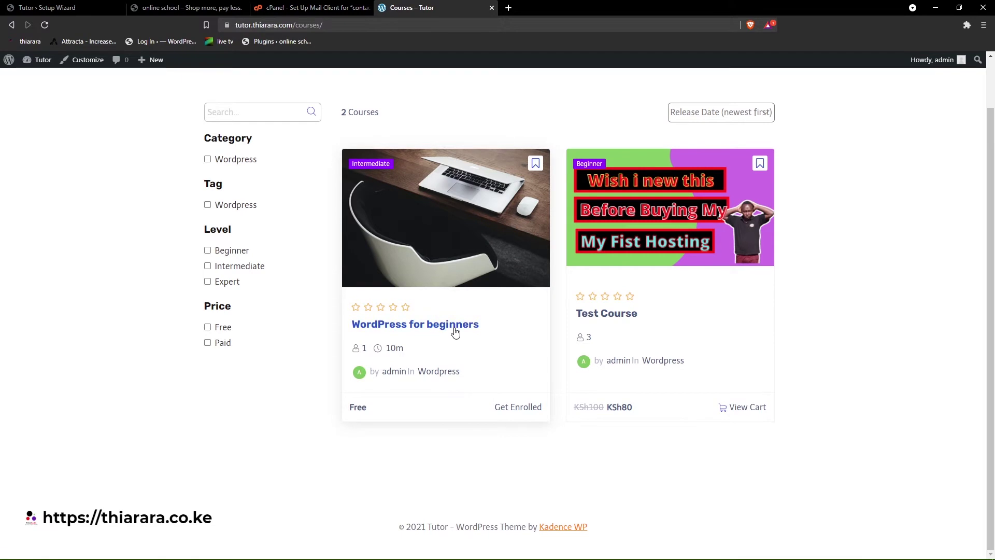
scroll(608, 176, "up", 1)
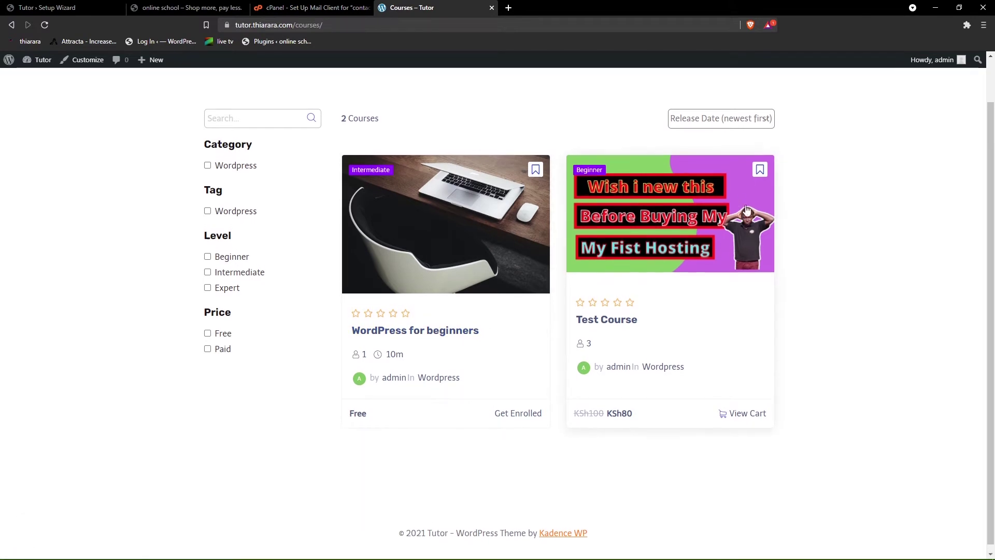
left_click(749, 90)
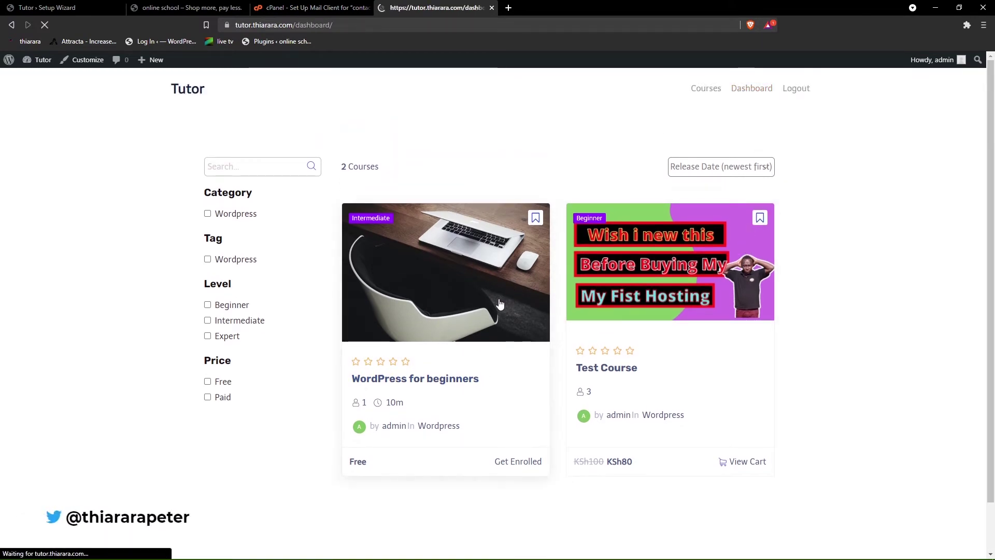
scroll(384, 362, "down", 2)
scroll(383, 362, "down", 2)
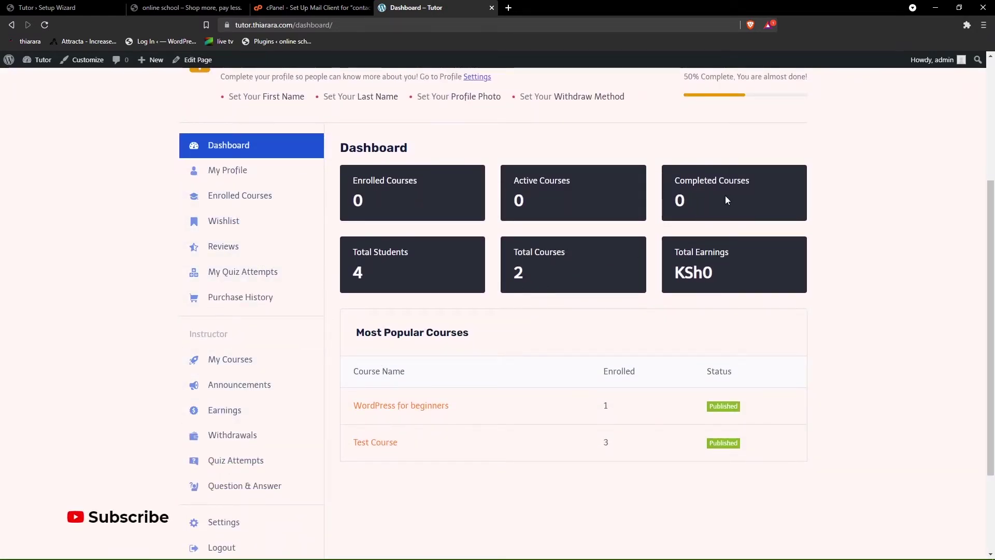
left_click_drag(726, 200, 673, 179)
left_click(55, 7)
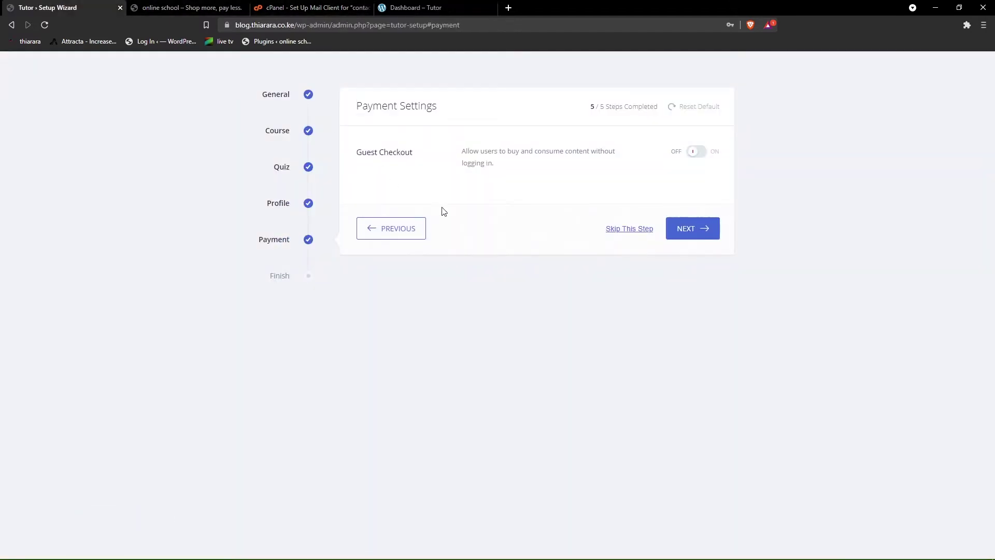
- Turn Guest Checkout on and finish the Tutor LMS setup wizard
left_click_drag(354, 155, 400, 151)
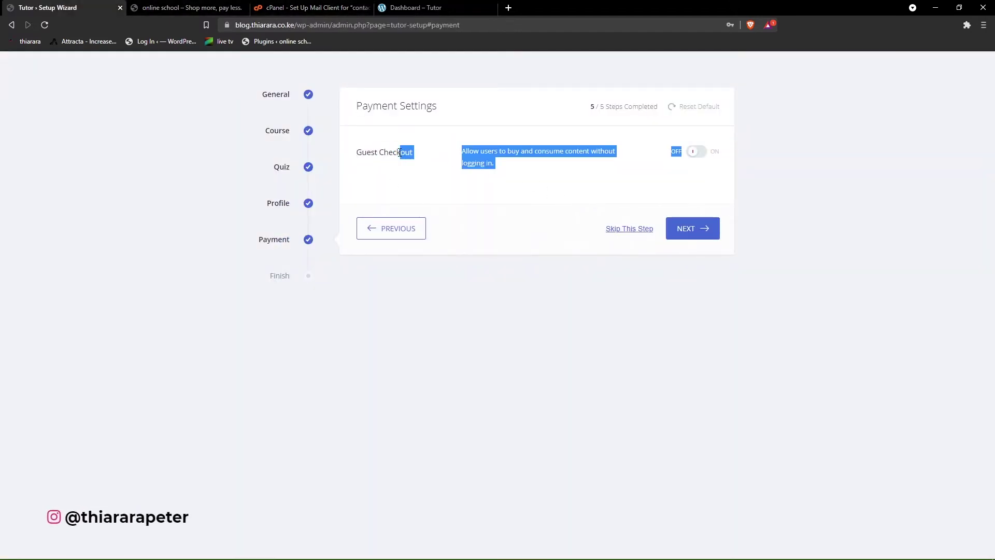
left_click(698, 157)
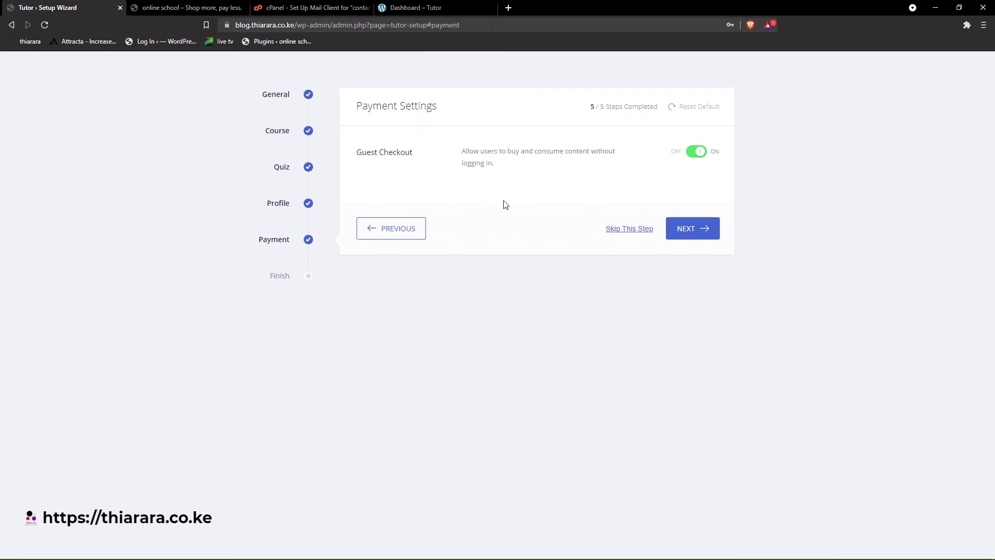
left_click(691, 232)
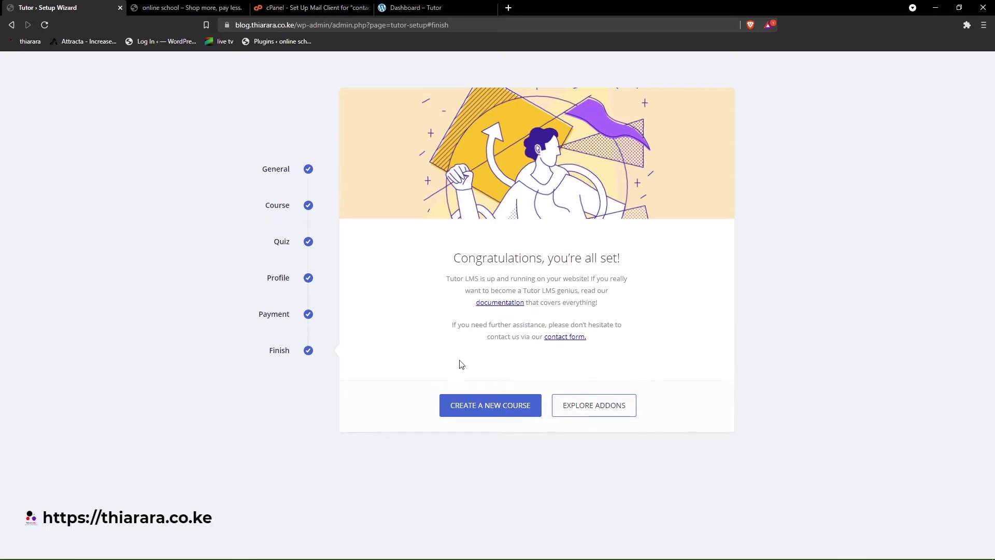
- Go from the wizard's finish screen into the Add New Course editor, then to Tutor LMS Settings
left_click(501, 409)
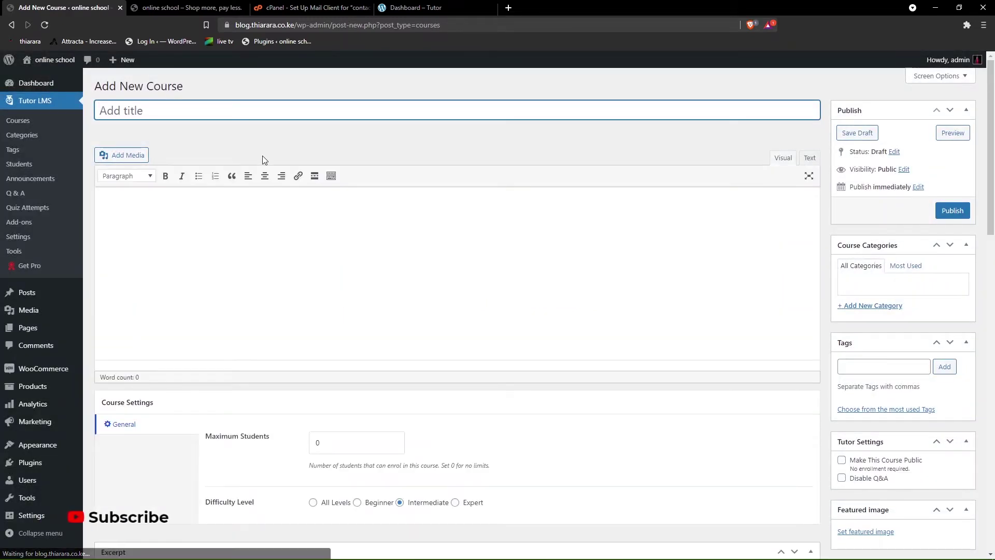
scroll(740, 340, "down", 5)
scroll(399, 274, "down", 8)
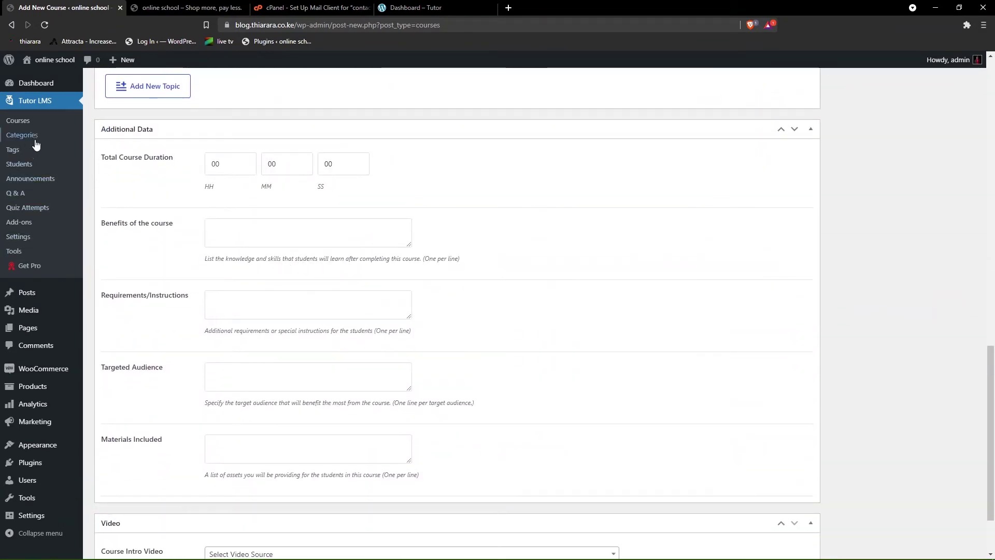
scroll(52, 155, "up", 1)
mouse_move(31, 85)
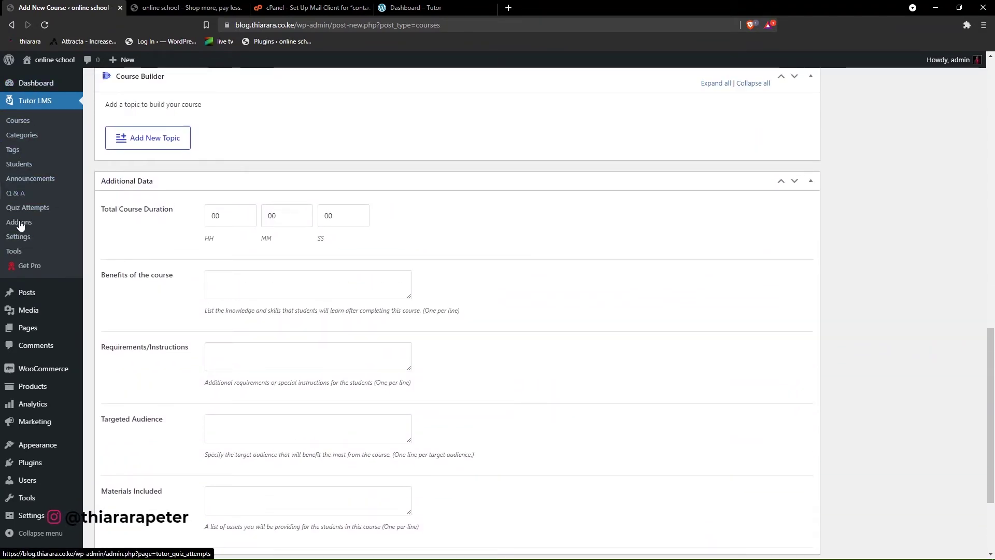
left_click(15, 239)
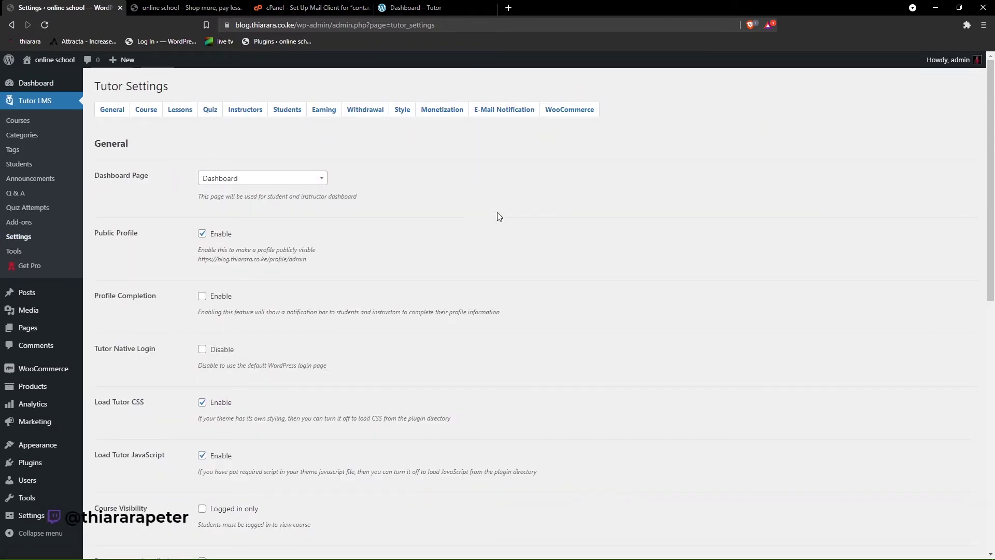
- Check the site's frontend dashboard, then return to the Tutor General settings
scroll(548, 293, "down", 5)
scroll(342, 413, "down", 5)
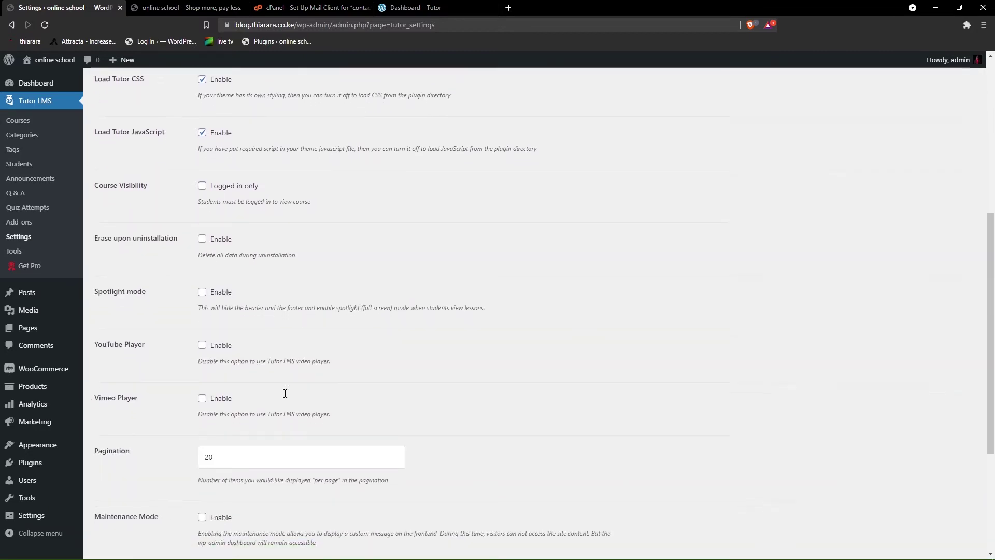
scroll(284, 372, "up", 10)
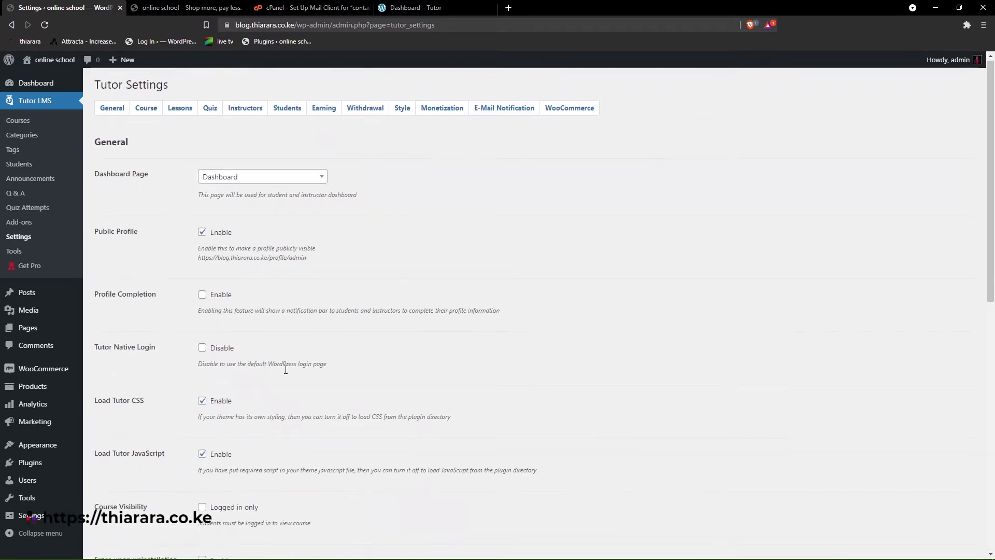
left_click(416, 7)
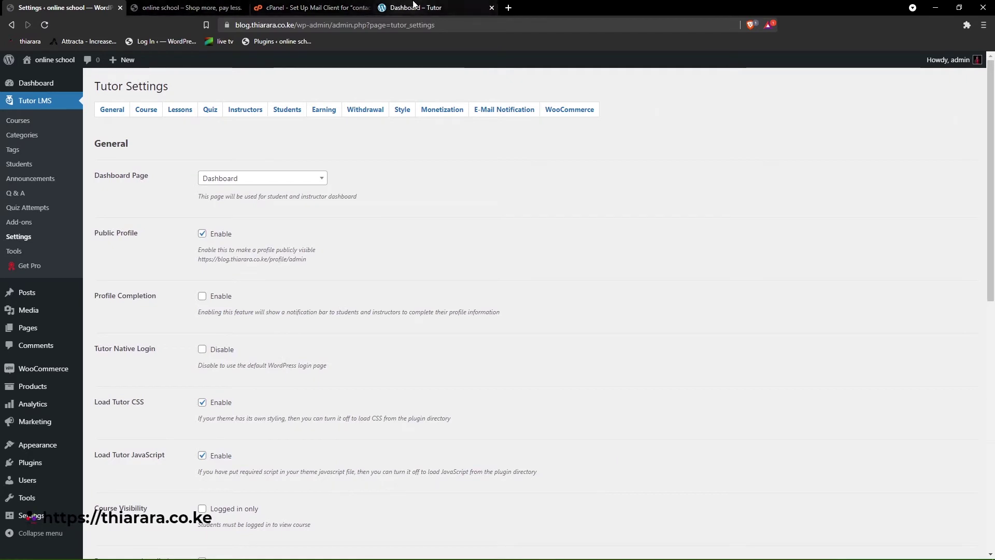
scroll(636, 209, "up", 1)
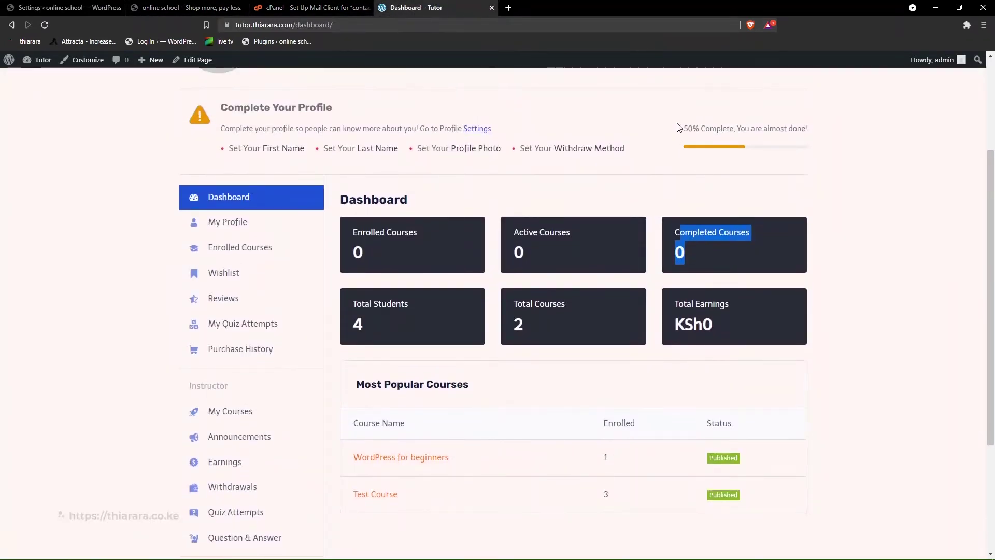
left_click_drag(678, 128, 796, 151)
left_click(835, 156)
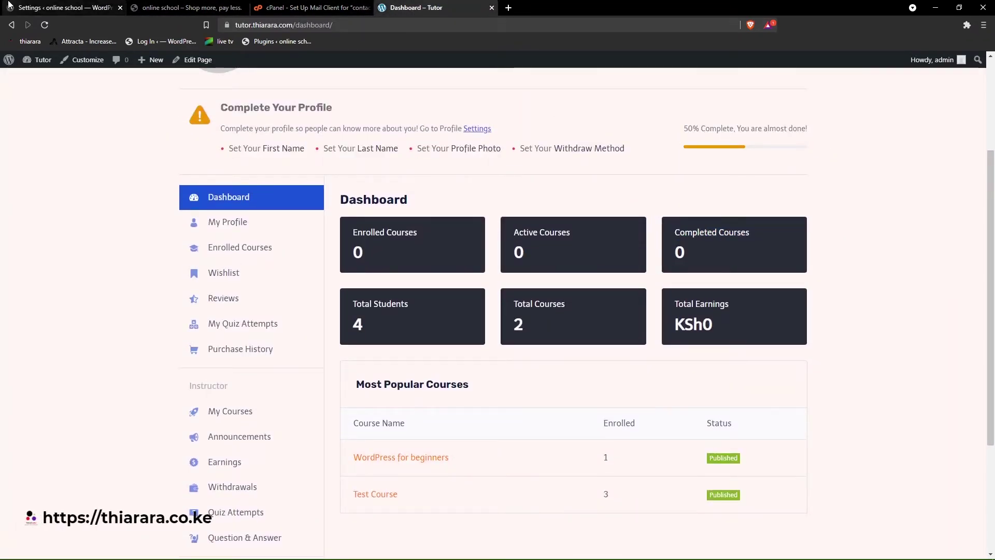
left_click(58, 7)
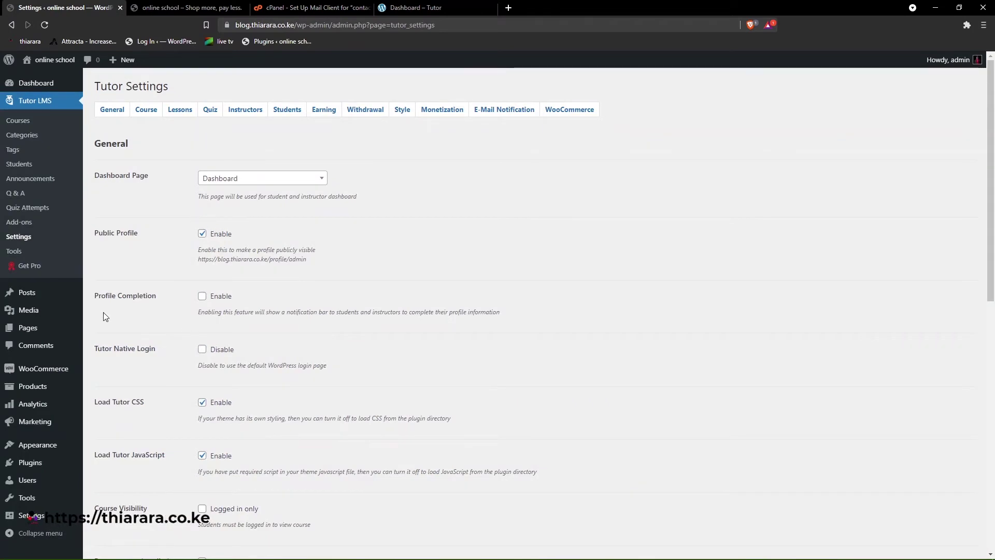
- Enable Profile Completion, disable Tutor native login, and enable the YouTube and Vimeo players
left_click(203, 297)
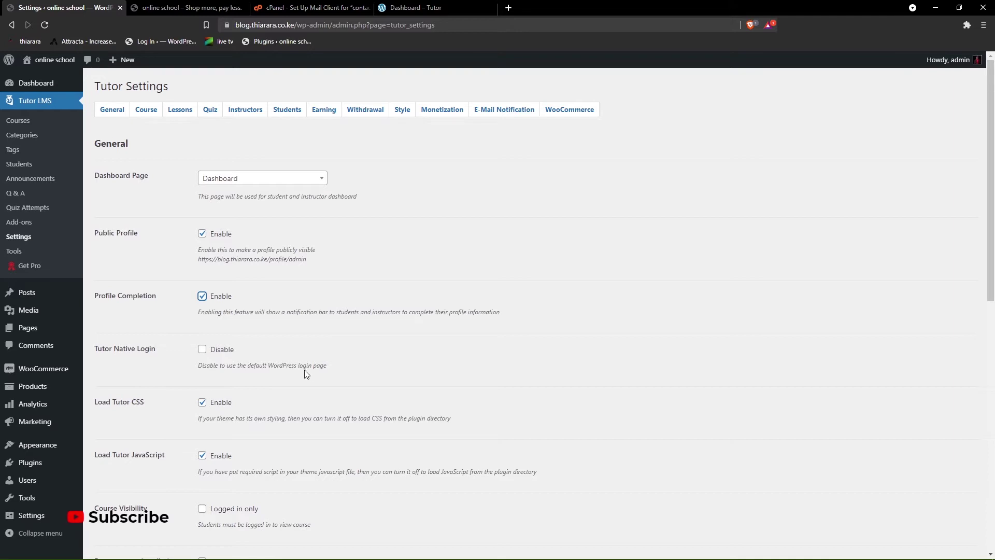
left_click(200, 352)
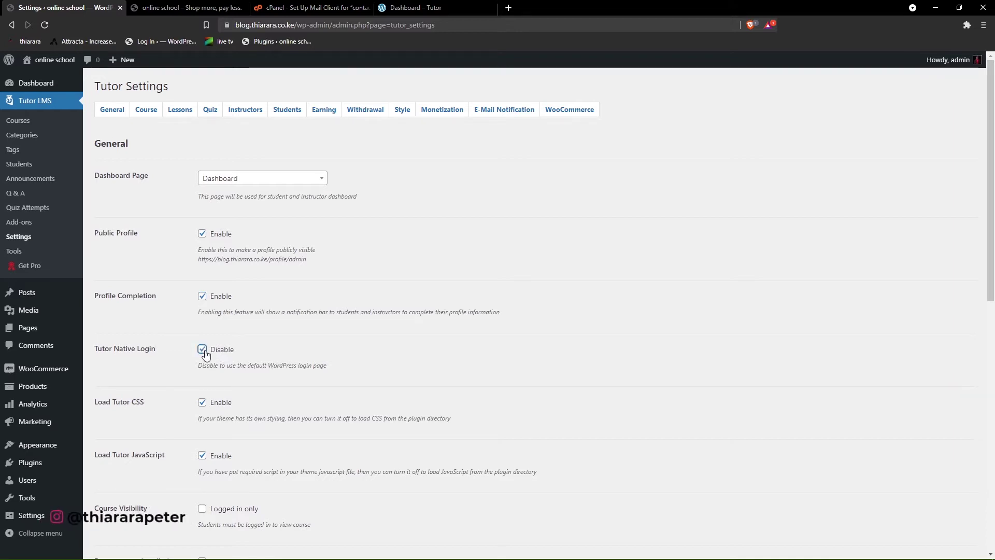
scroll(219, 359, "down", 3)
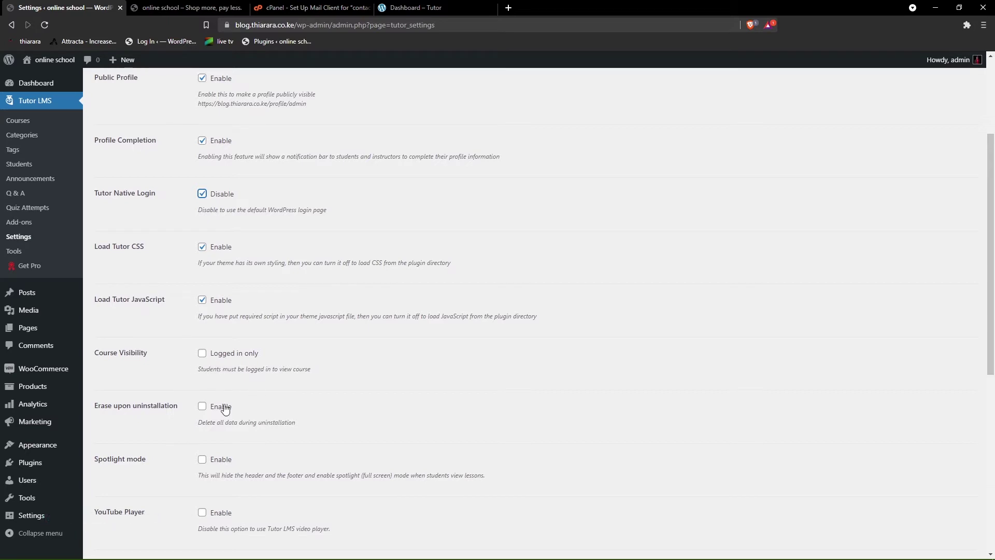
scroll(144, 409, "down", 4)
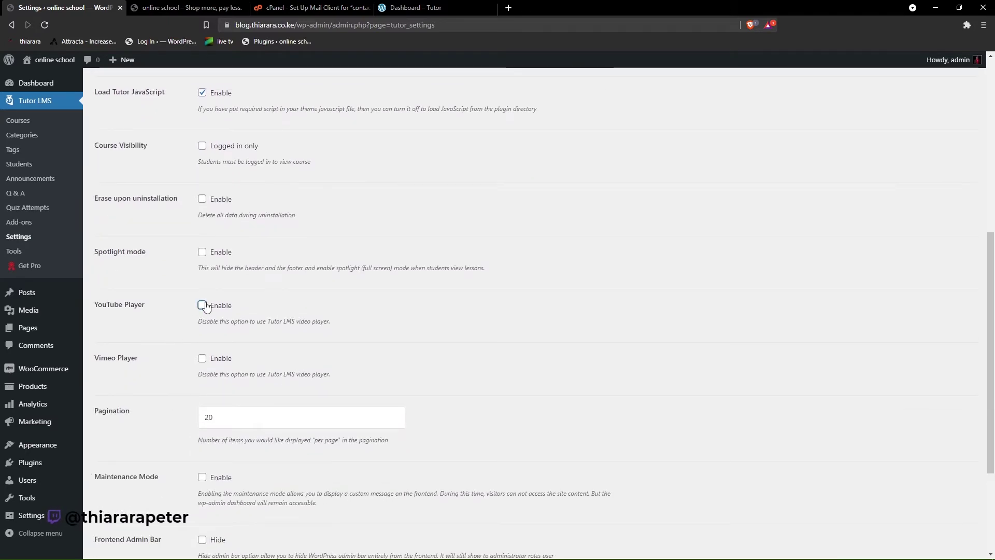
left_click(203, 306)
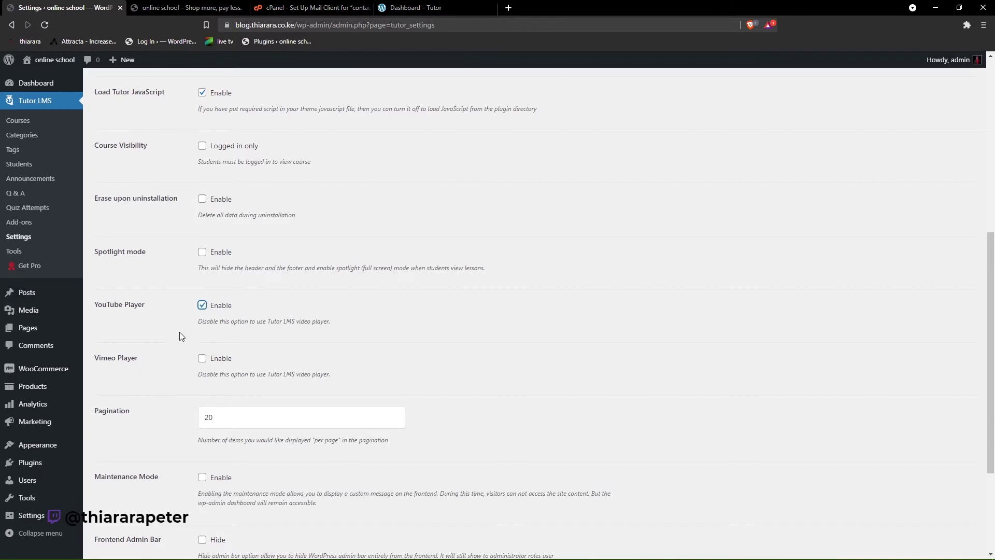
left_click(202, 358)
- Set Pagination to 100 and hide the frontend admin bar, then view the frontend dashboard
scroll(179, 399, "down", 2)
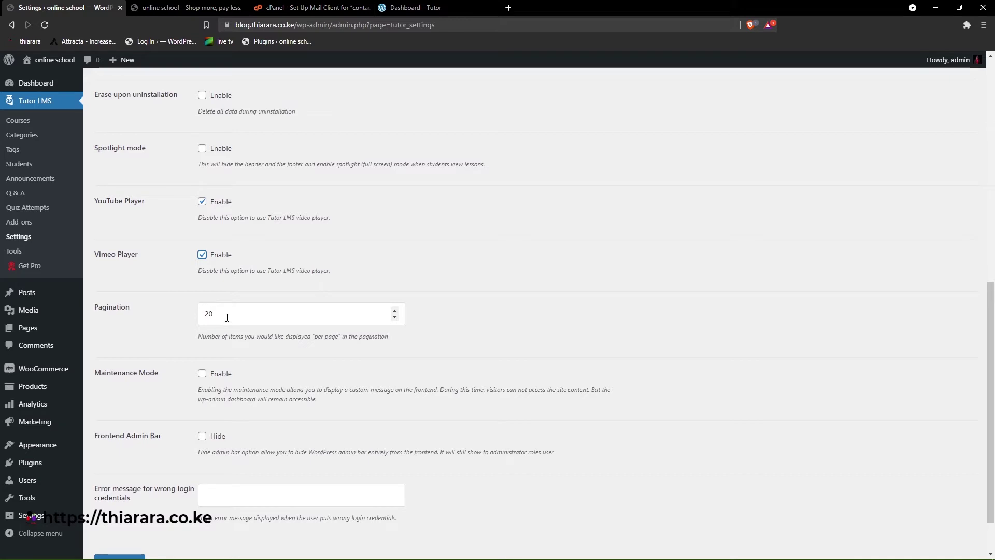
type("100")
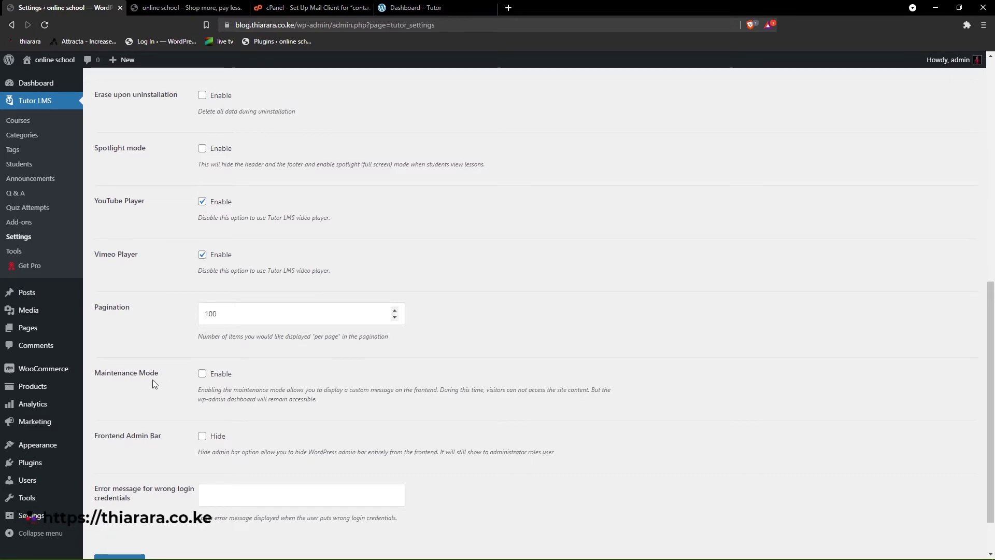
scroll(147, 379, "down", 2)
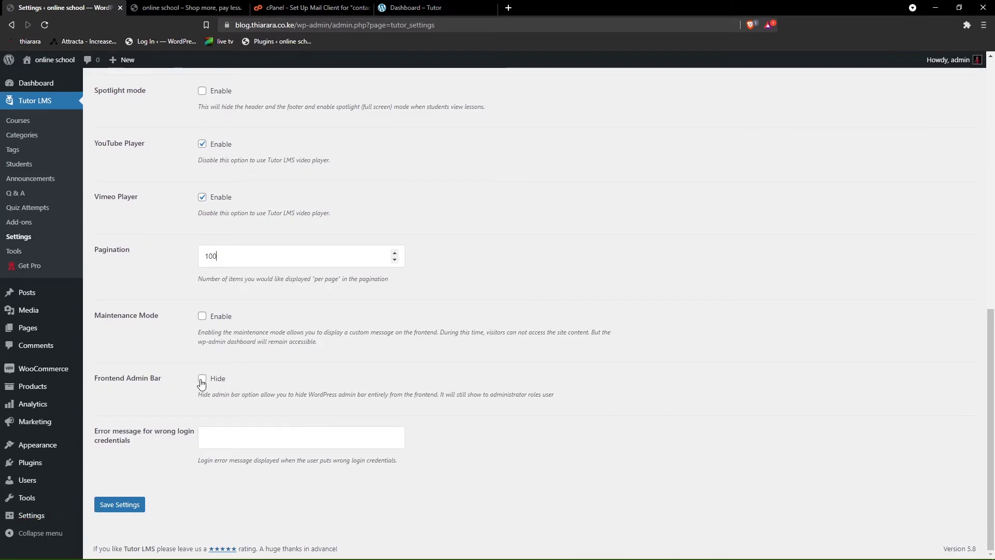
left_click(202, 380)
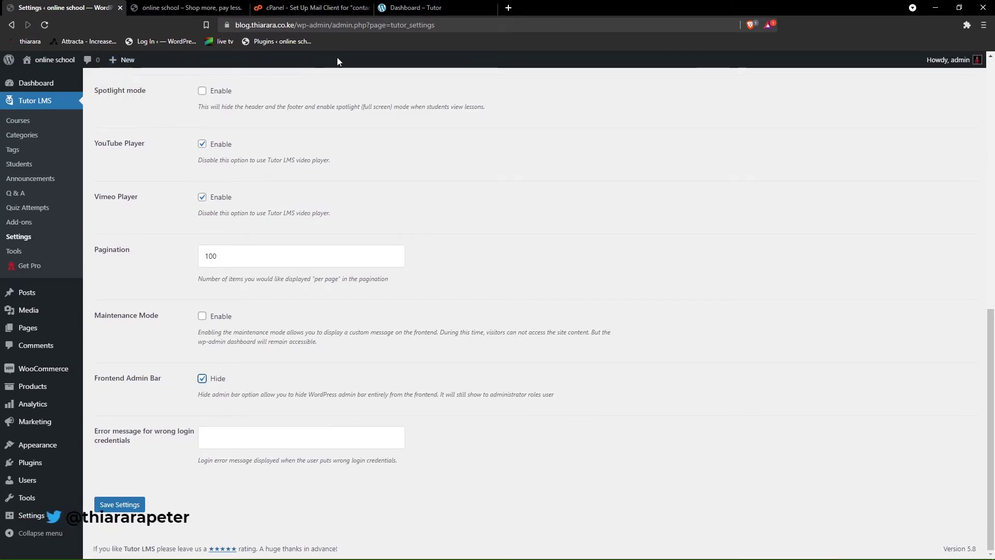
left_click(415, 8)
scroll(361, 238, "up", 3)
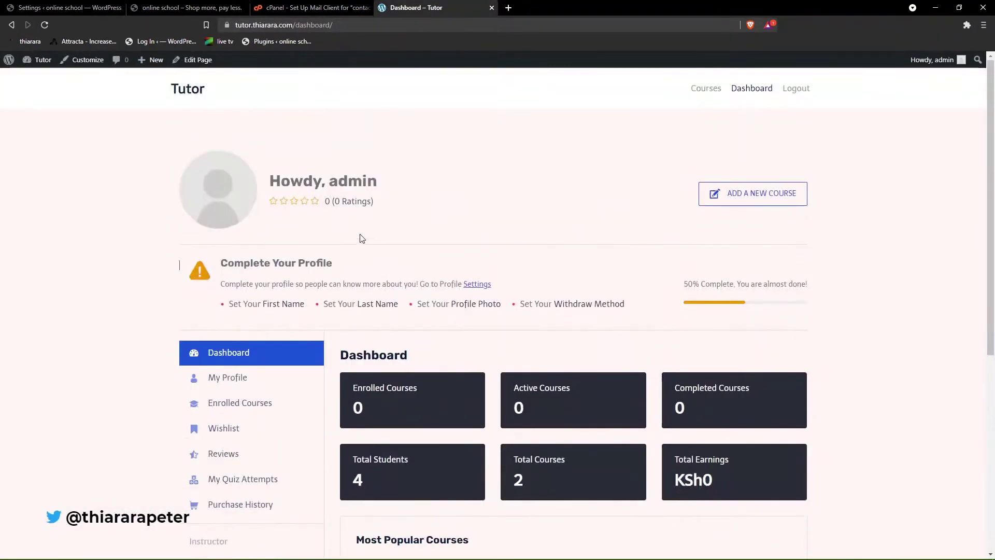
- Log in to the site as another user in a new Brave private window
left_click(984, 25)
left_click(903, 65)
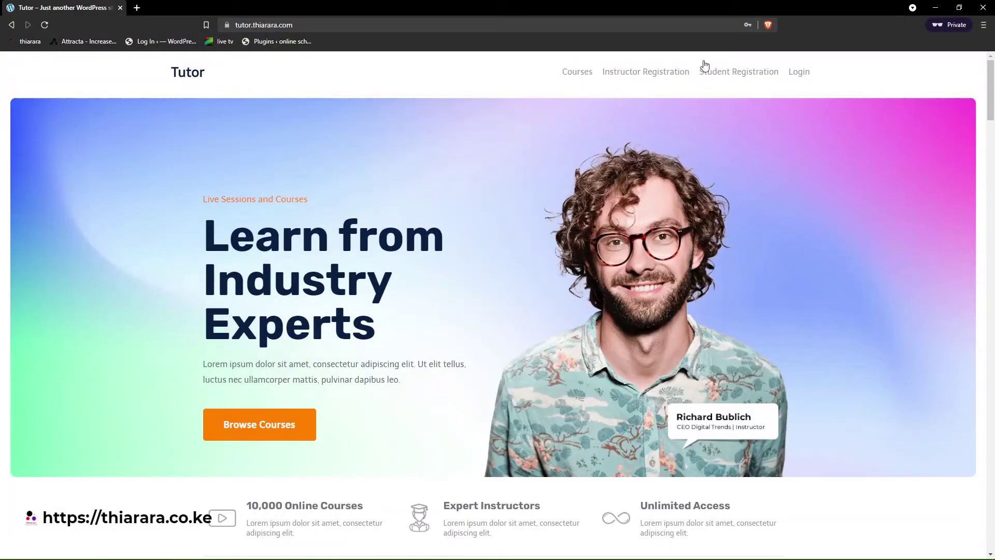
left_click(801, 76)
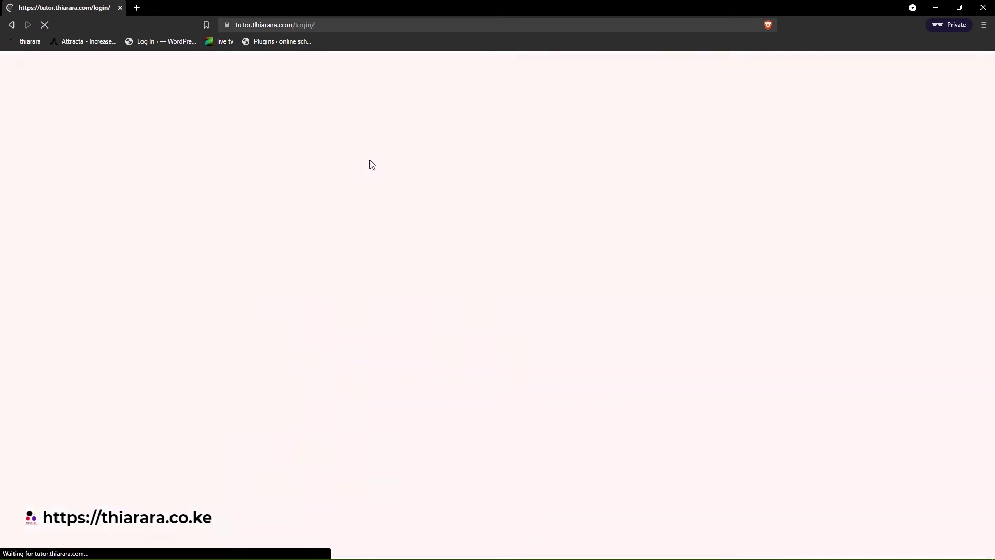
left_click(410, 291)
left_click(426, 345)
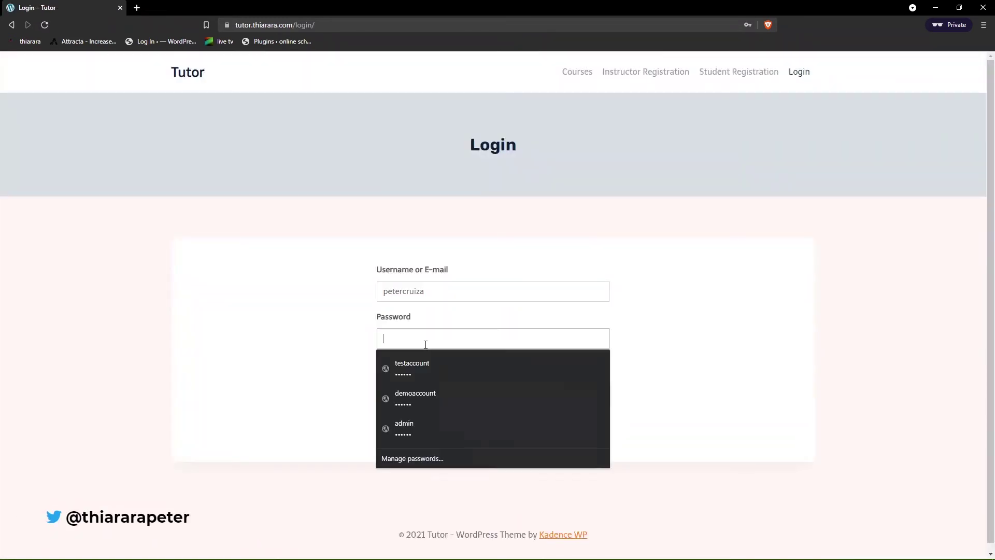
type("••••••")
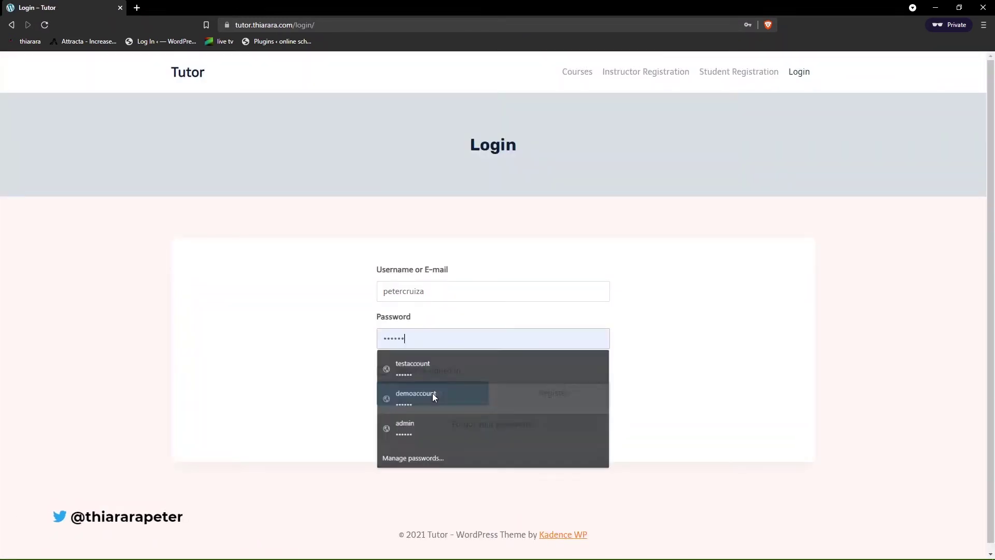
left_click(468, 398)
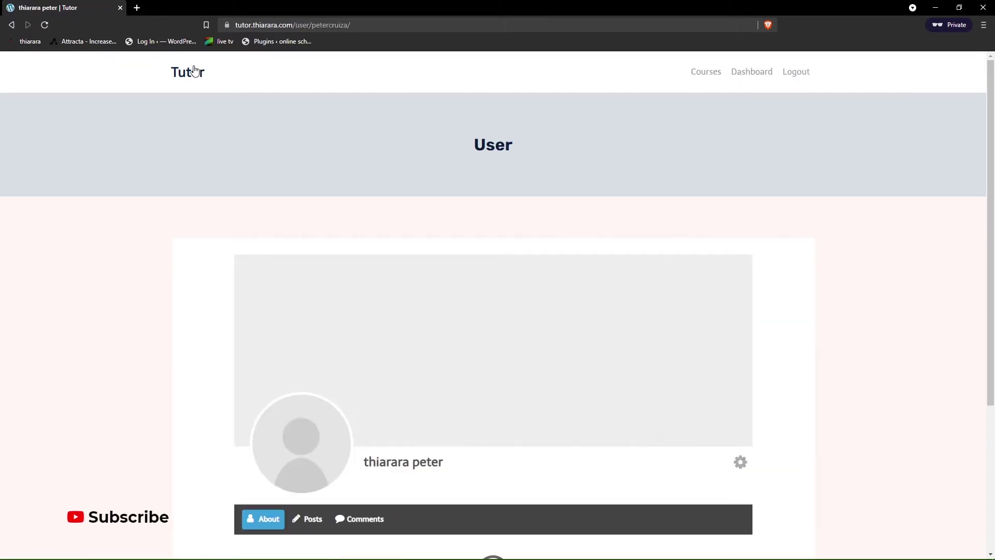
- Open that user's dashboard and the Courses page listing two courses, then shrink the window
left_click(753, 72)
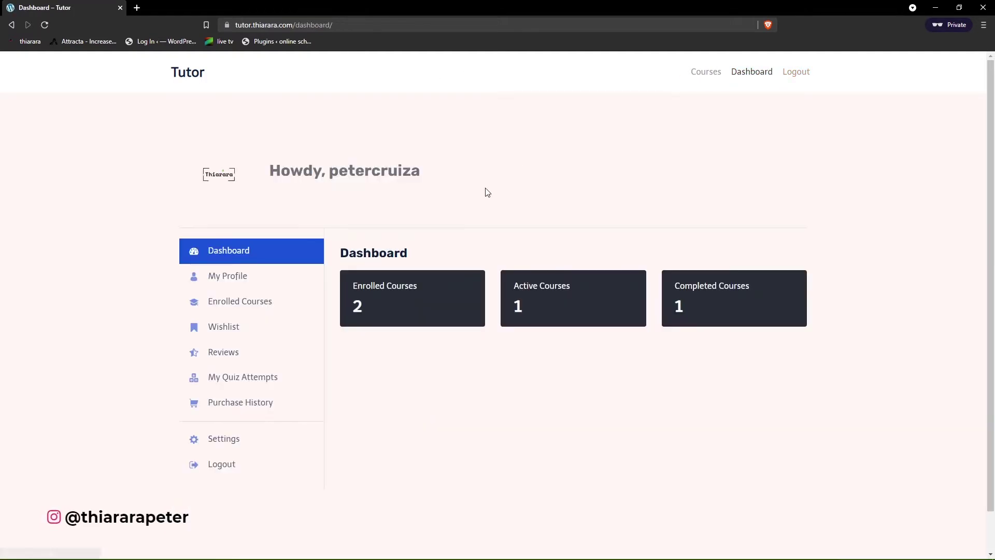
scroll(555, 244, "down", 1)
scroll(564, 250, "up", 1)
scroll(213, 136, "down", 1)
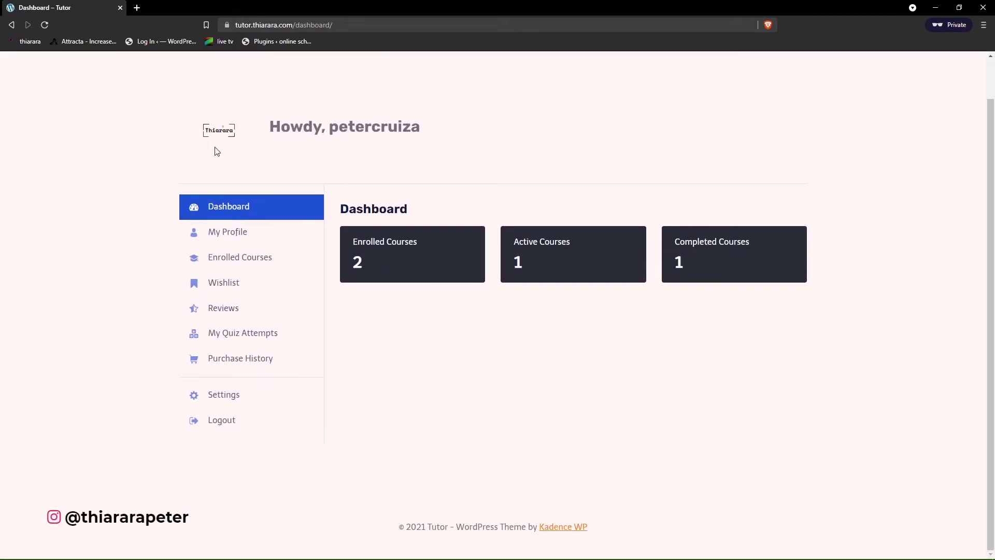
scroll(249, 182, "up", 1)
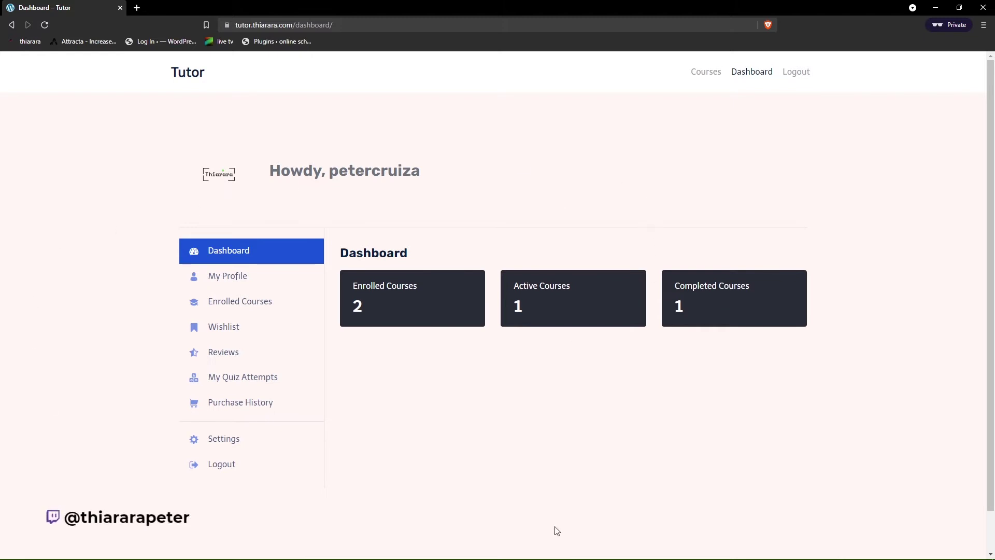
left_click(699, 75)
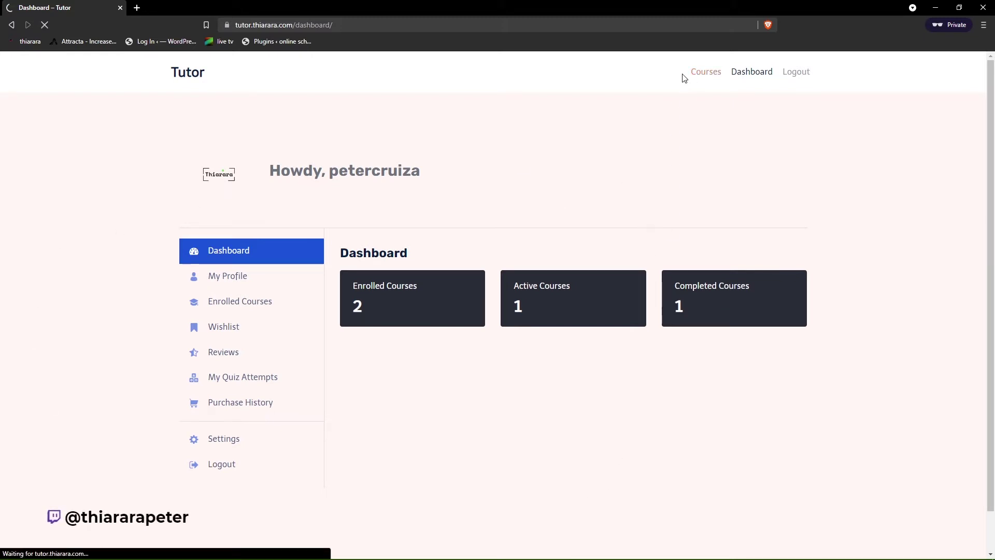
scroll(534, 263, "down", 1)
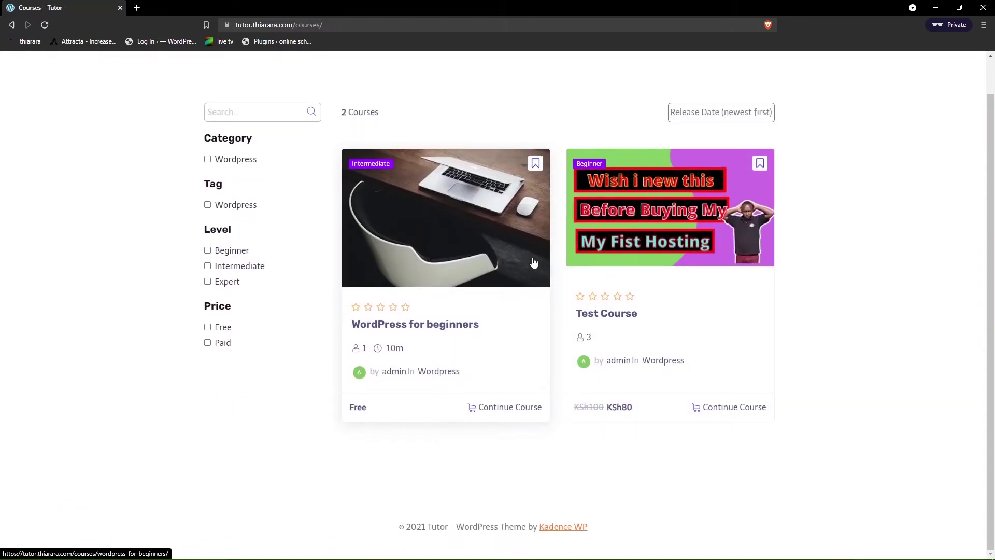
scroll(529, 245, "up", 1)
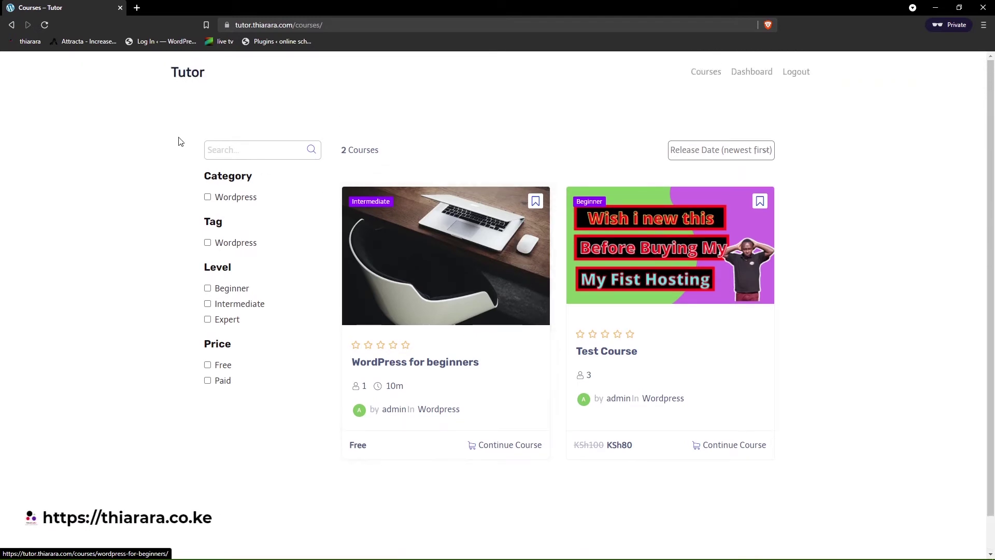
left_click_drag(384, 5, 421, 210)
- Set the wrong-login error message to 'Enter Correct credential or contact admin for HELP' and save
left_click(622, 209)
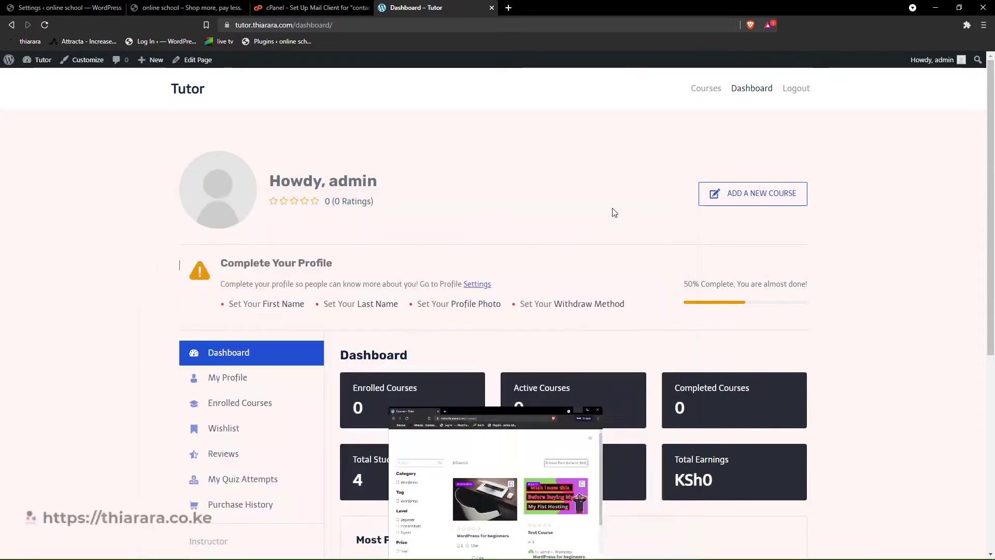
left_click(72, 7)
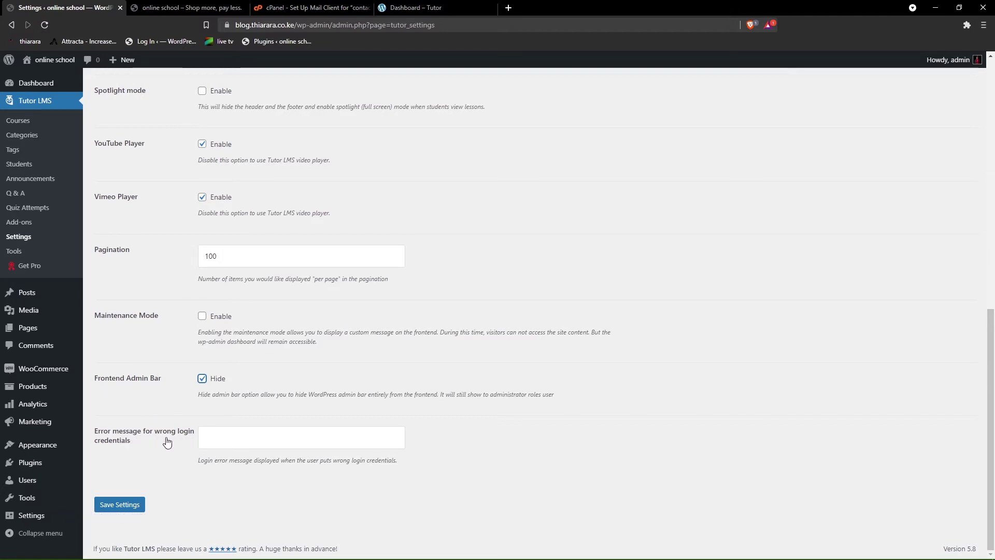
left_click(232, 439)
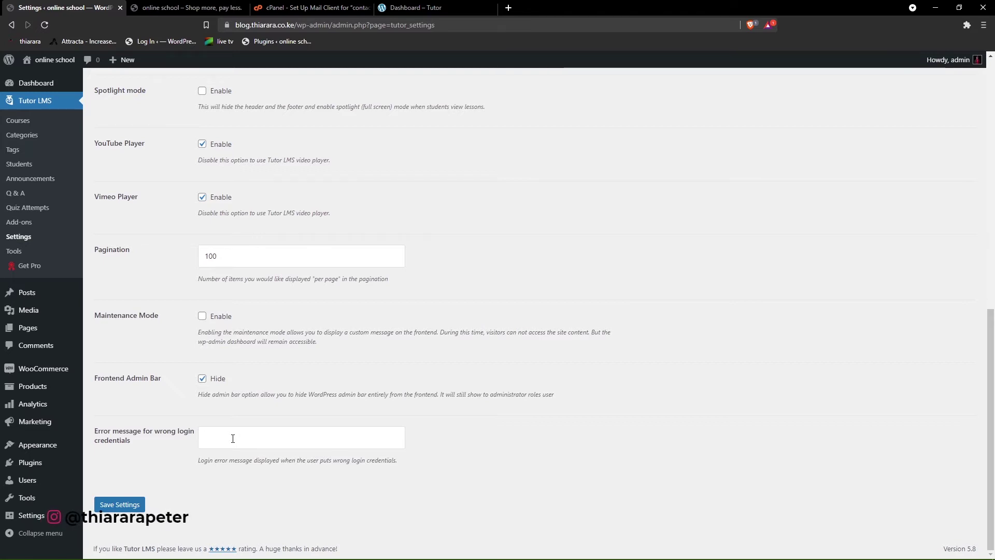
key("ctrl+v")
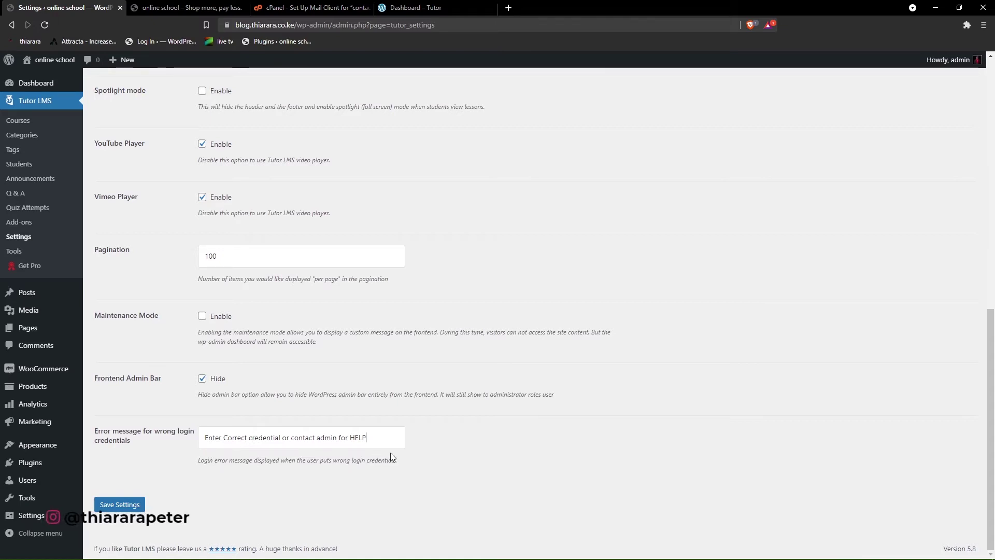
left_click_drag(380, 440, 220, 440)
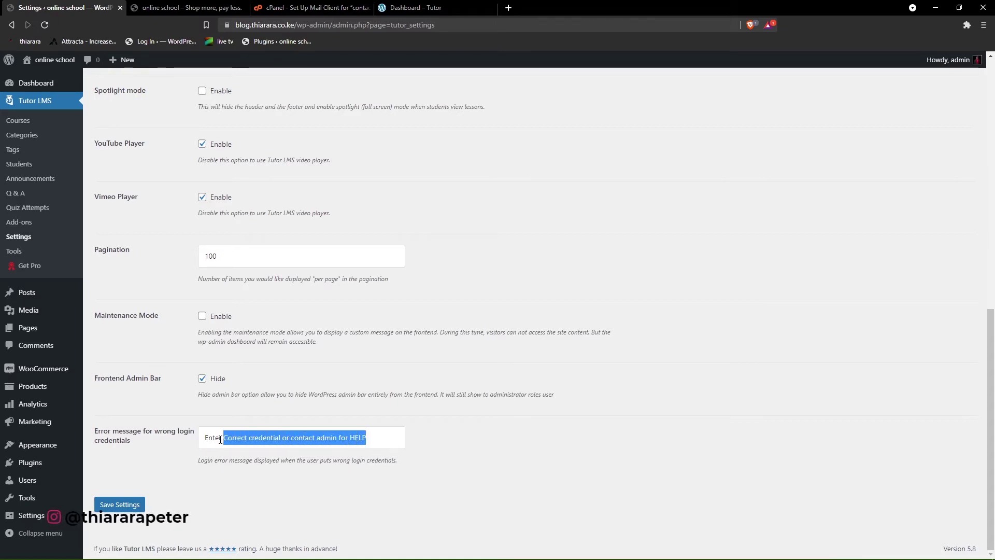
left_click(131, 508)
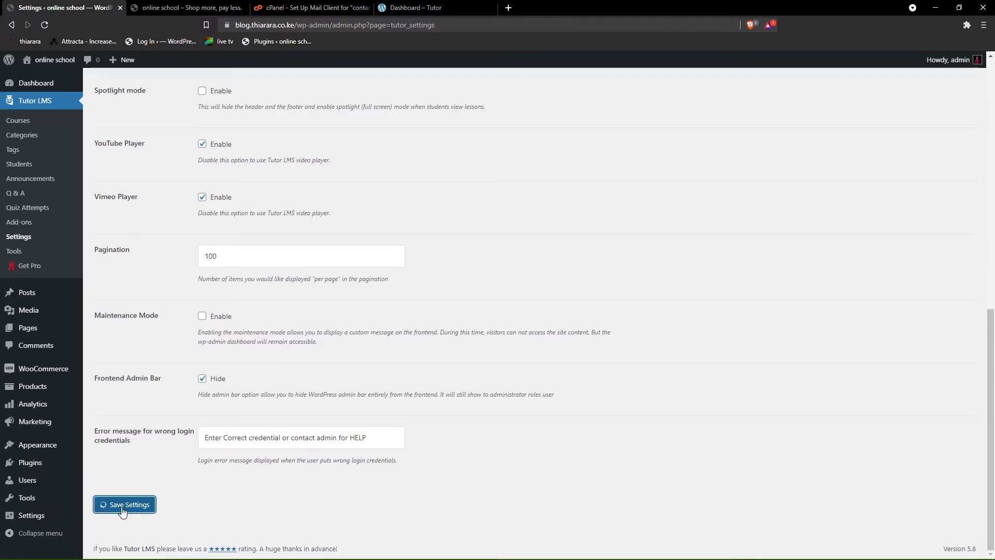
scroll(263, 456, "up", 5)
scroll(263, 455, "up", 6)
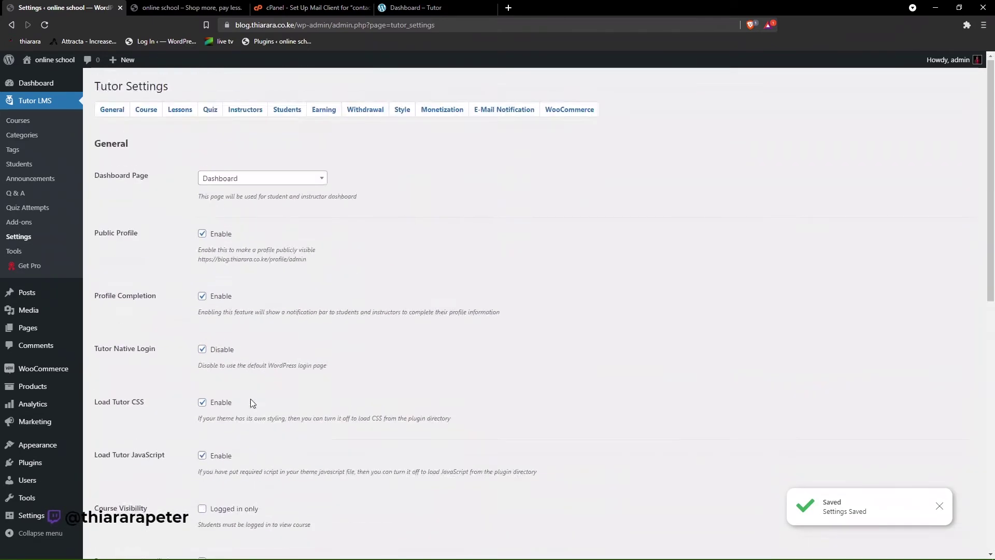
- In Course settings, enable Gutenberg Editor, Auto redirect to courses, and Course Retake
left_click(146, 110)
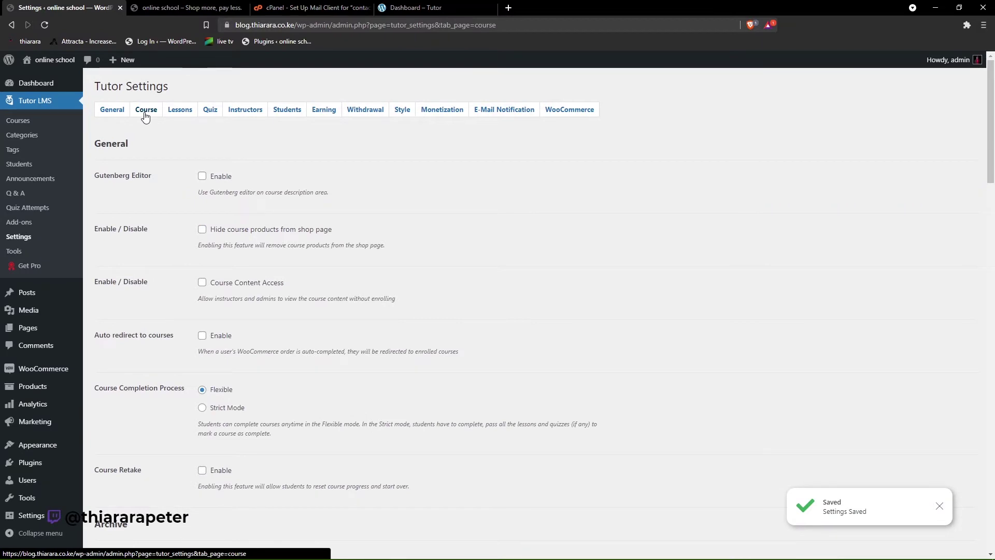
left_click(202, 177)
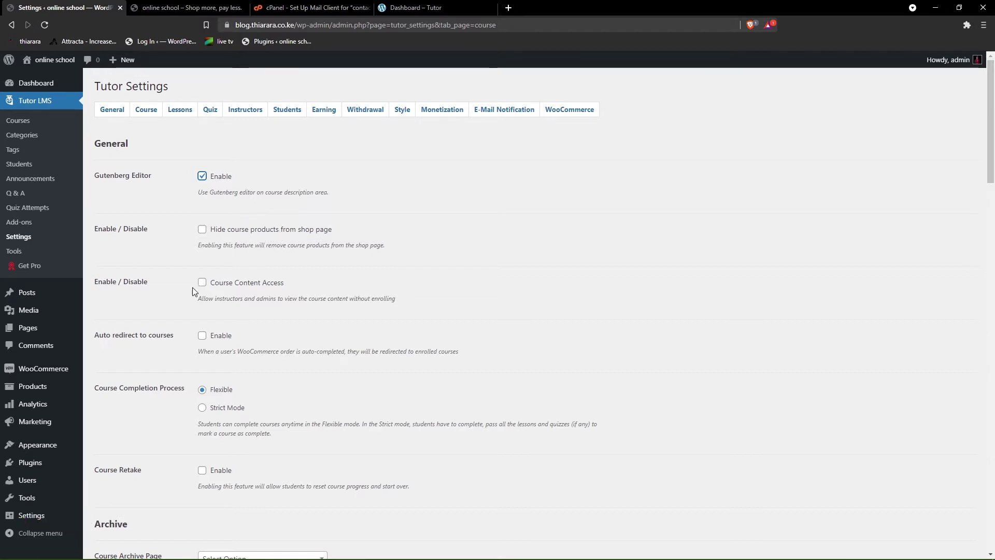
scroll(185, 306, "down", 1)
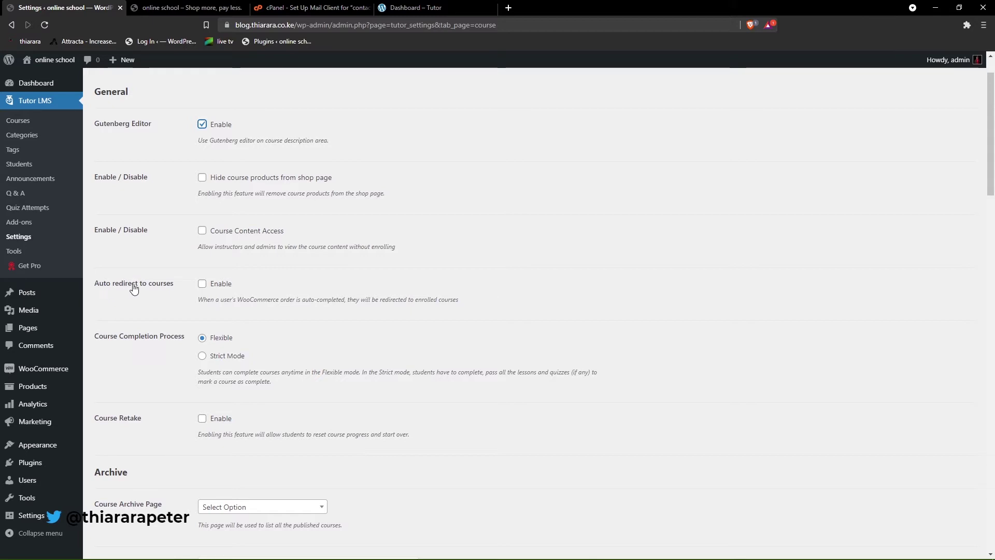
left_click(202, 284)
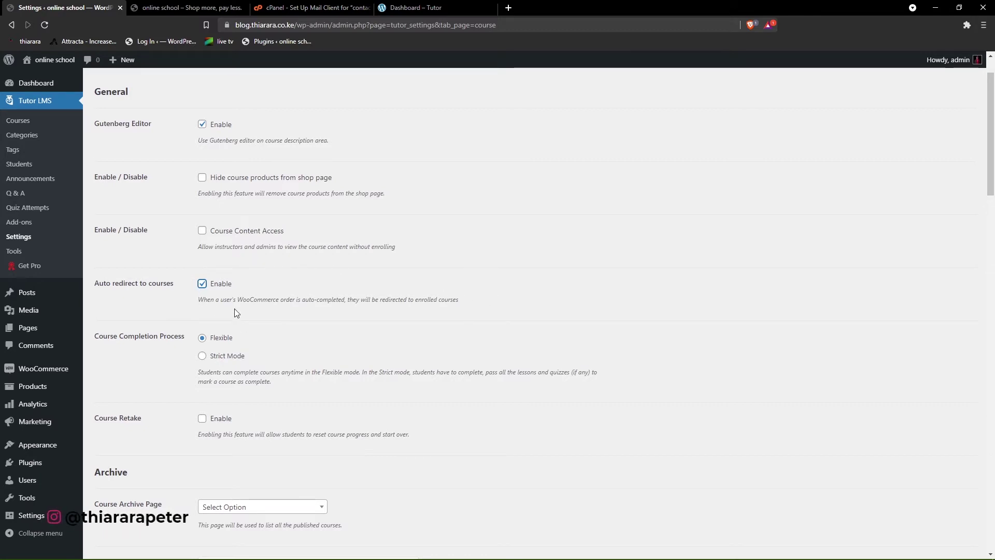
scroll(203, 341, "down", 2)
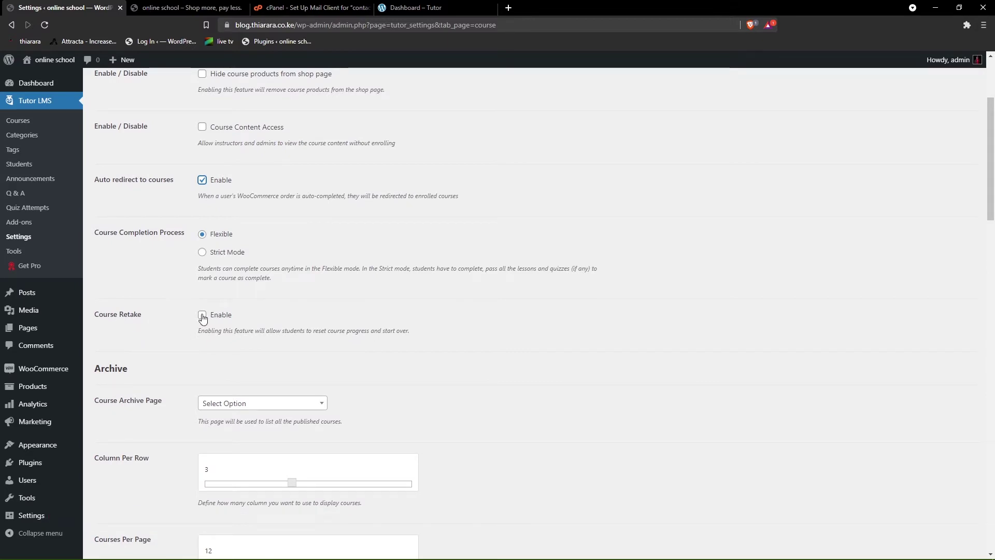
left_click(202, 316)
- Look through the pages available in the Course Archive Page dropdown
scroll(140, 408, "down", 1)
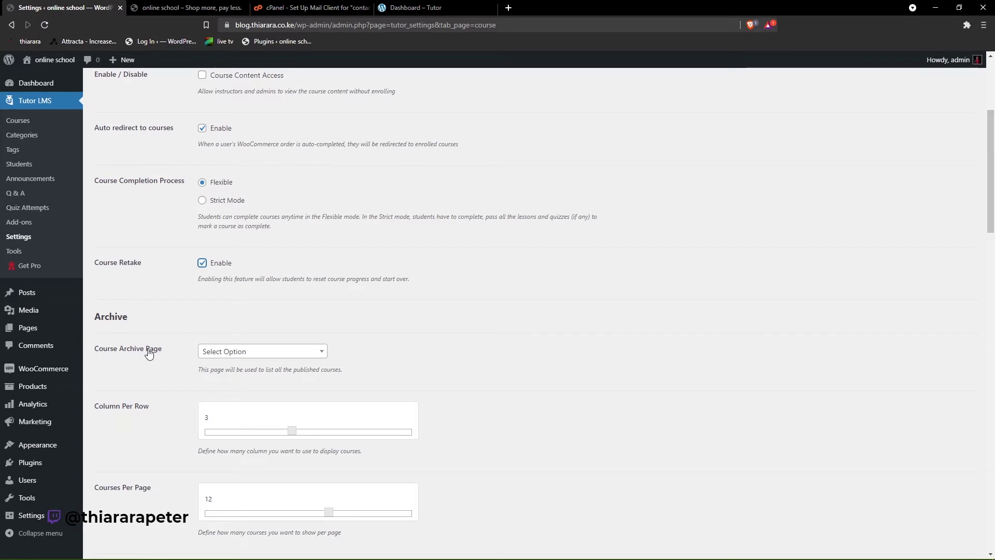
left_click(240, 351)
scroll(244, 409, "down", 1)
scroll(244, 415, "down", 1)
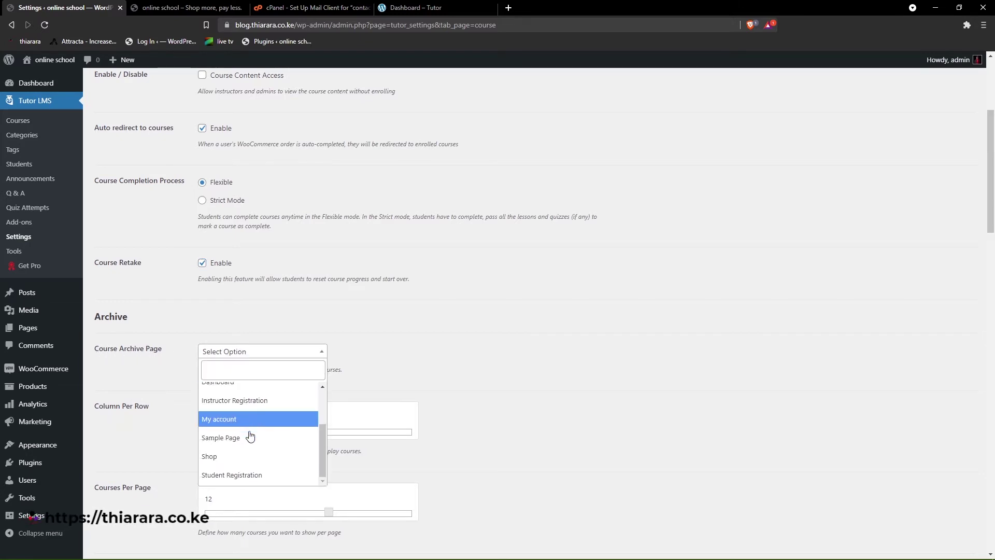
scroll(248, 471, "up", 3)
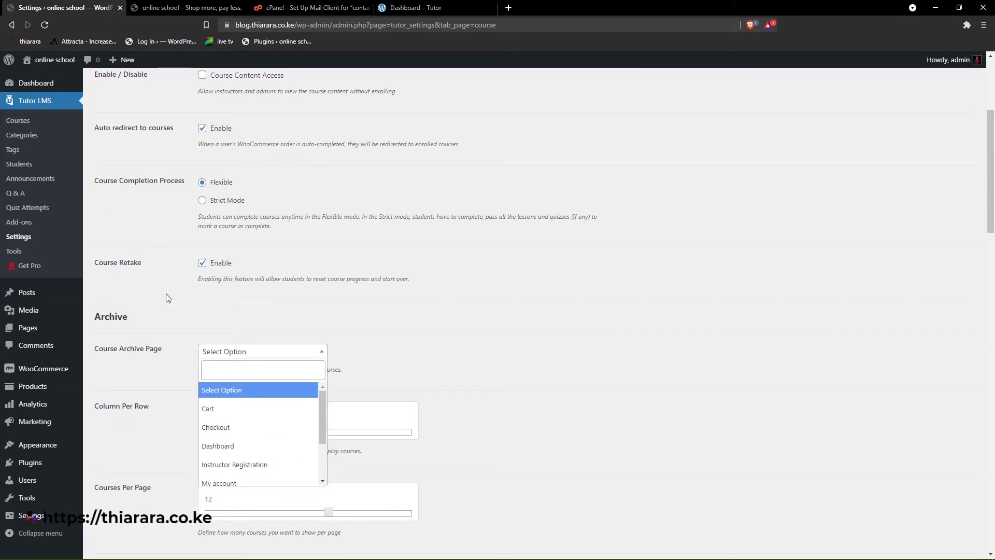
scroll(261, 435, "down", 2)
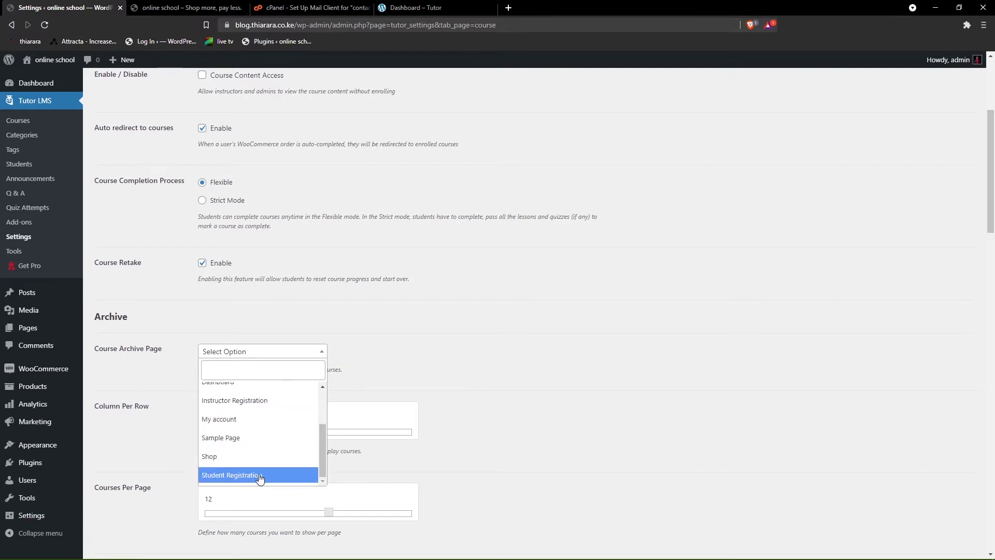
scroll(260, 467, "up", 3)
- Go from the site homepage through Pages to a new page, dismissing the welcome guide
left_click(182, 8)
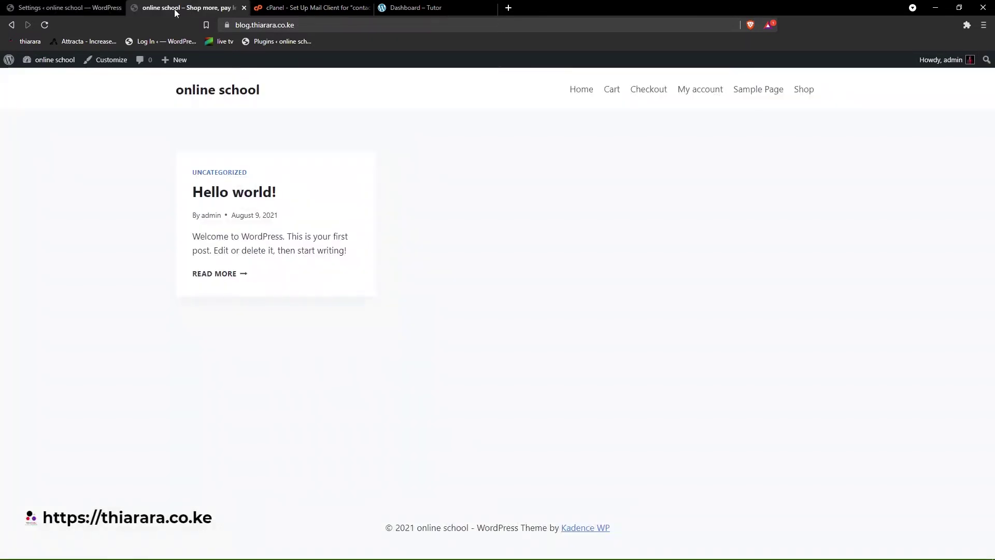
mouse_move(55, 61)
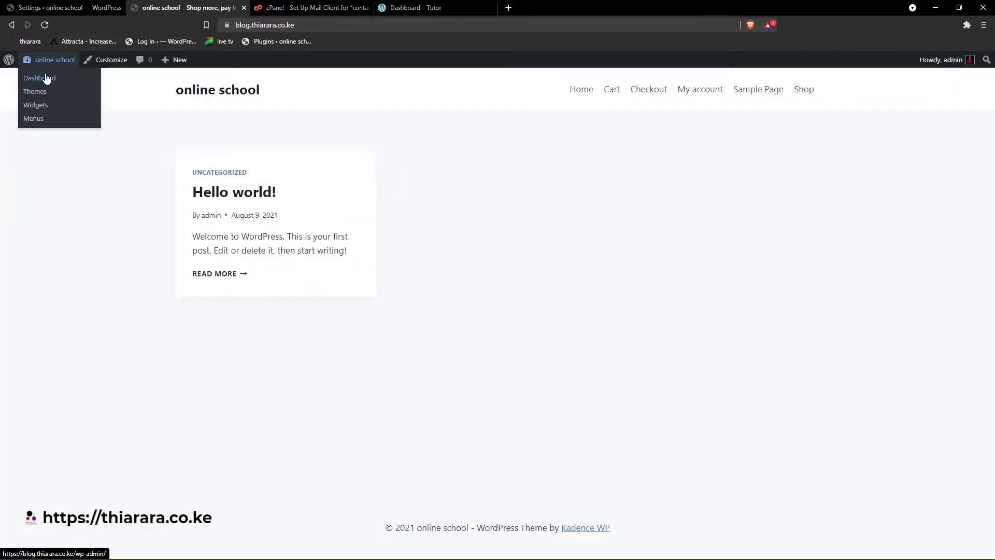
left_click(47, 78)
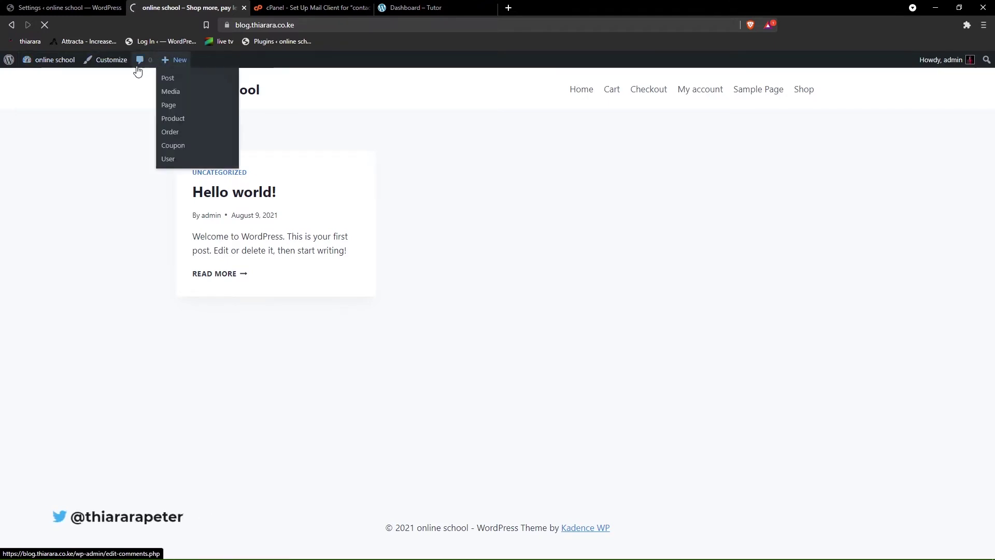
mouse_move(178, 62)
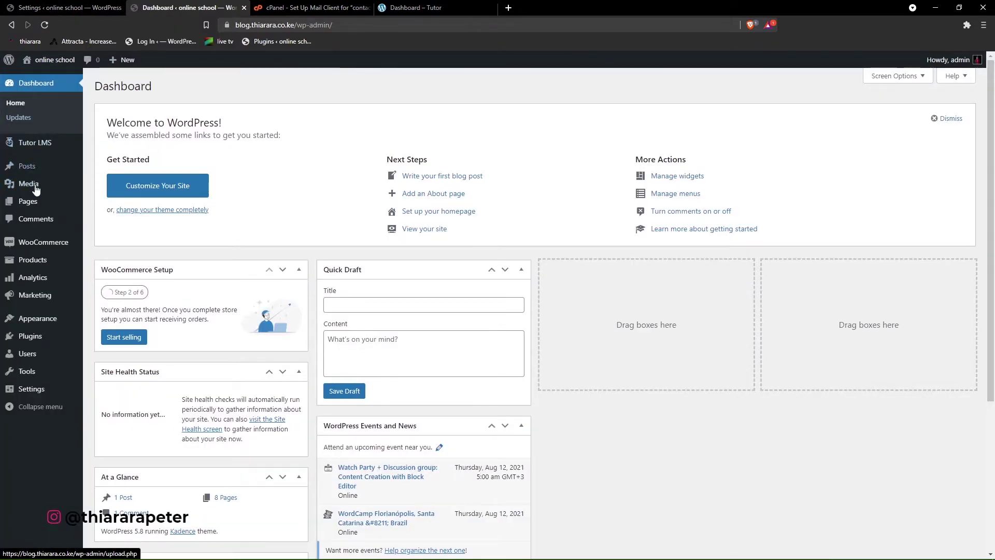
mouse_move(31, 204)
left_click(98, 203)
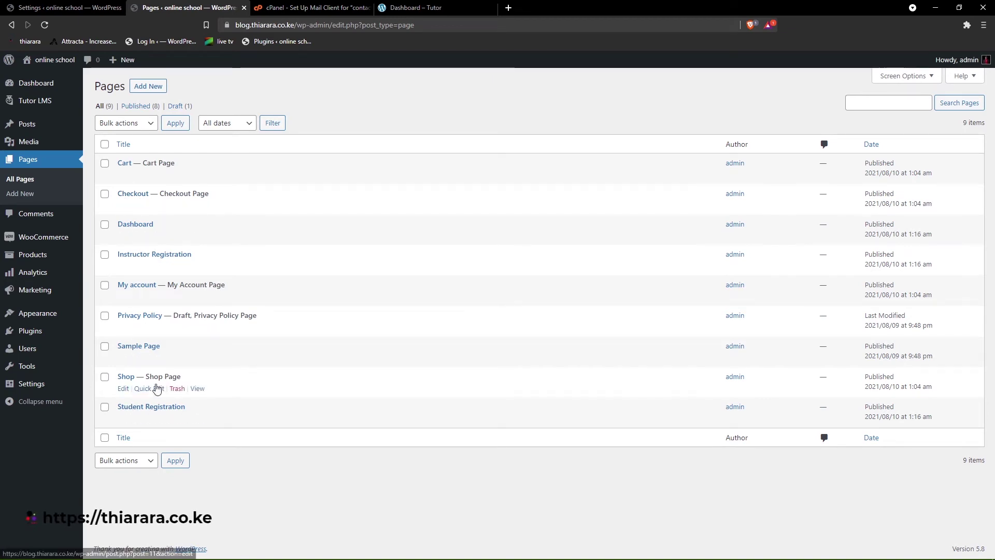
left_click(147, 88)
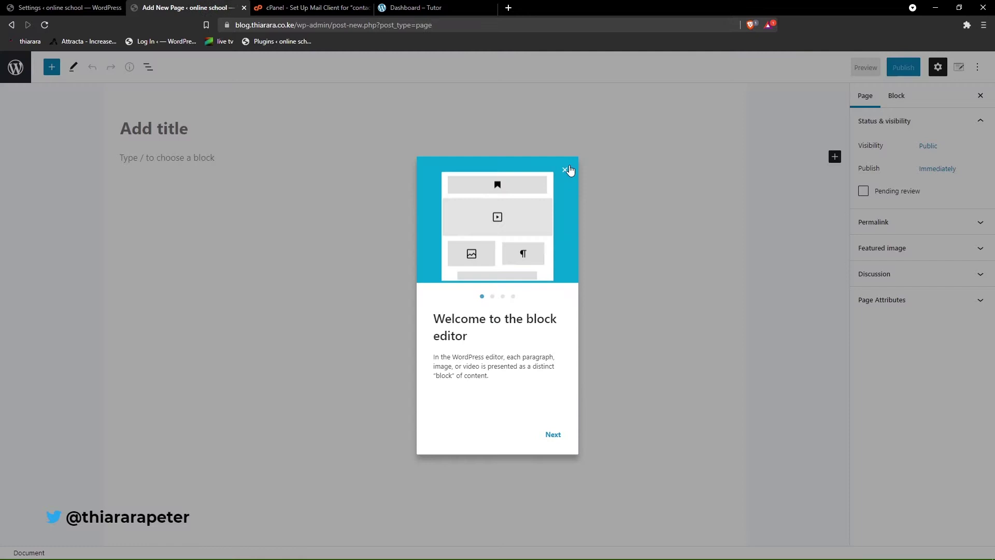
left_click(565, 170)
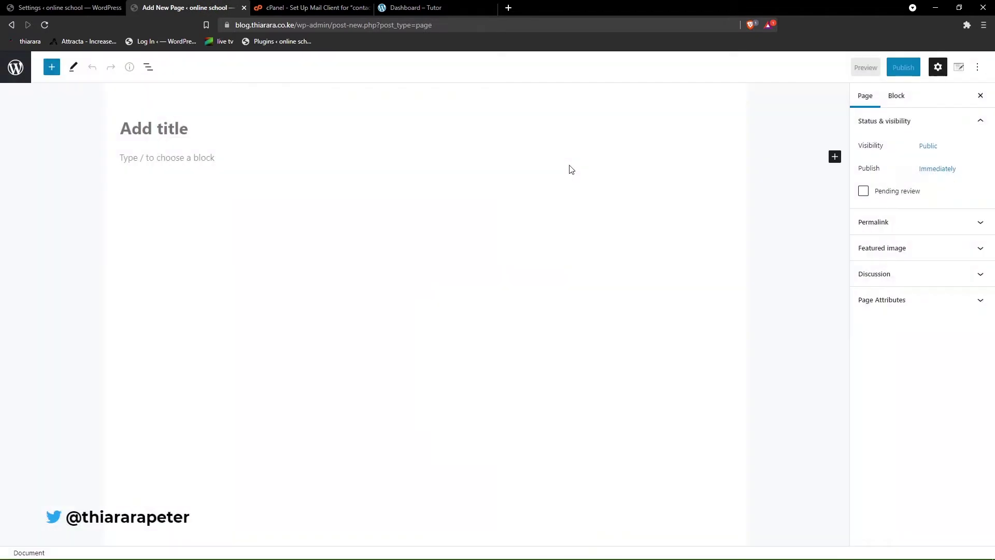
- Title the page 'Courses', publish it, and reload the Tutor course settings
left_click(177, 128)
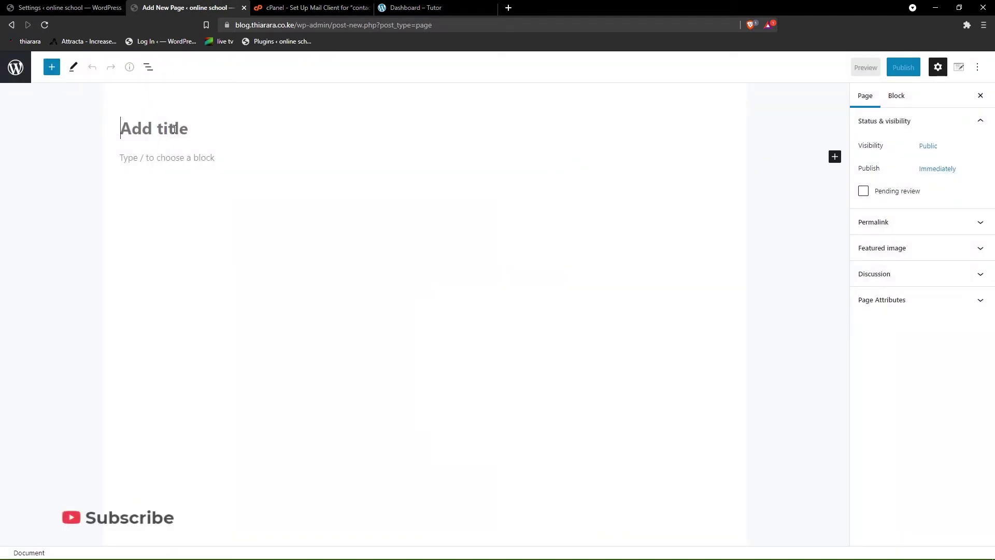
type("Courses")
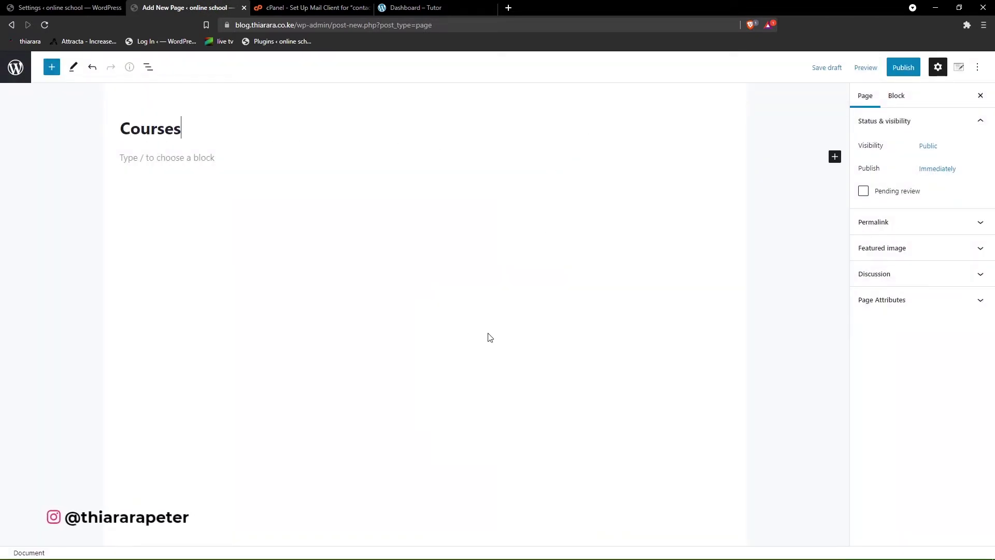
left_click(906, 73)
left_click(908, 69)
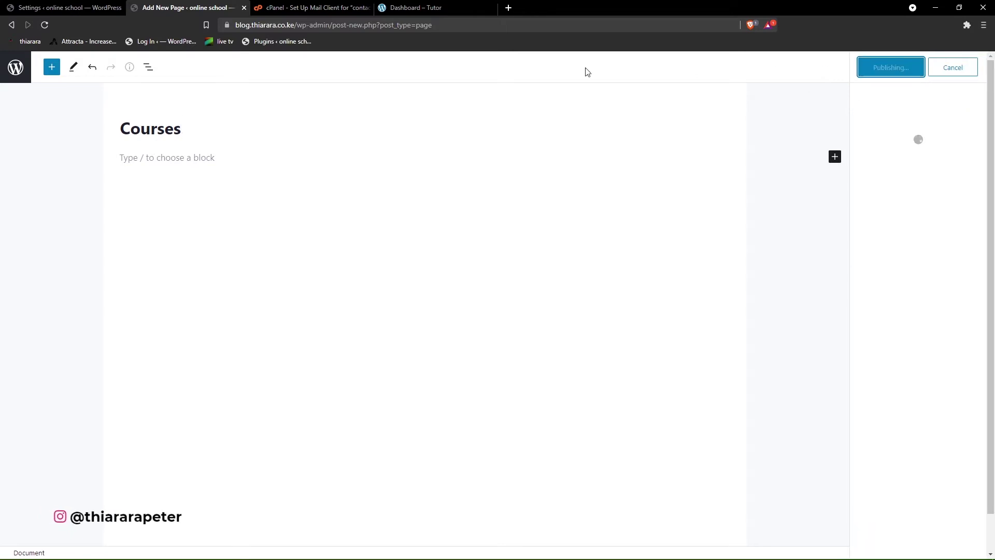
left_click(83, 9)
left_click(46, 25)
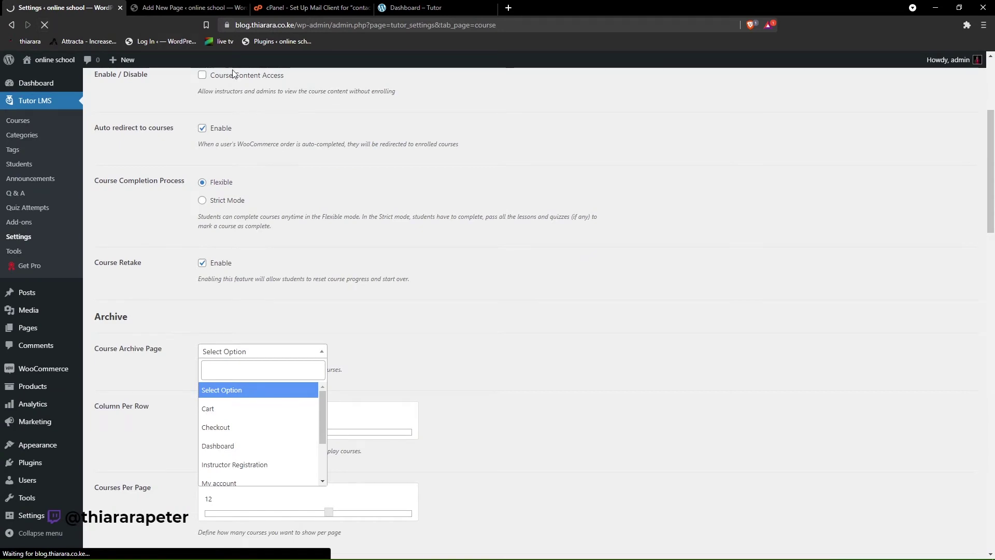
- Re-tick Gutenberg Editor Enable in the reloaded Tutor course settings
left_click(422, 161)
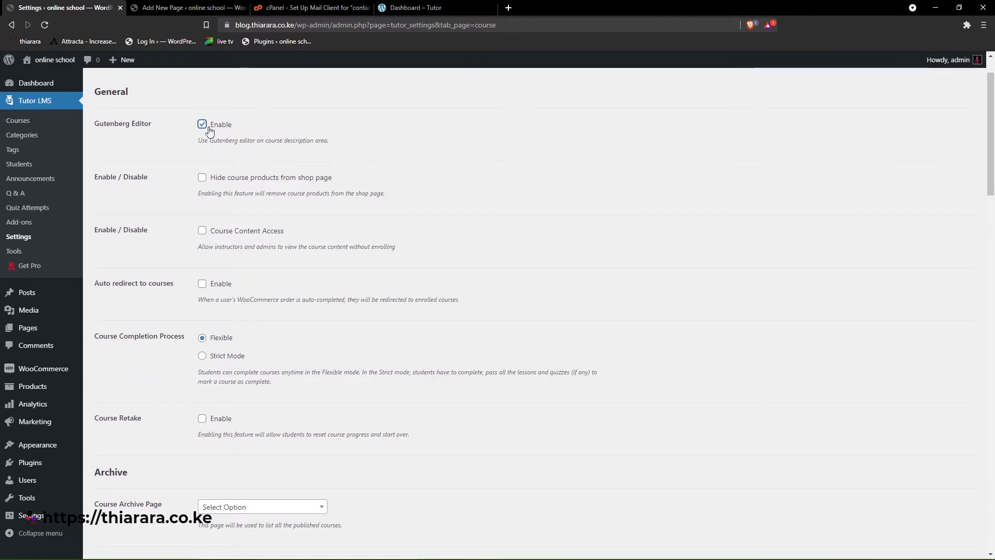
scroll(213, 135, "down", 1)
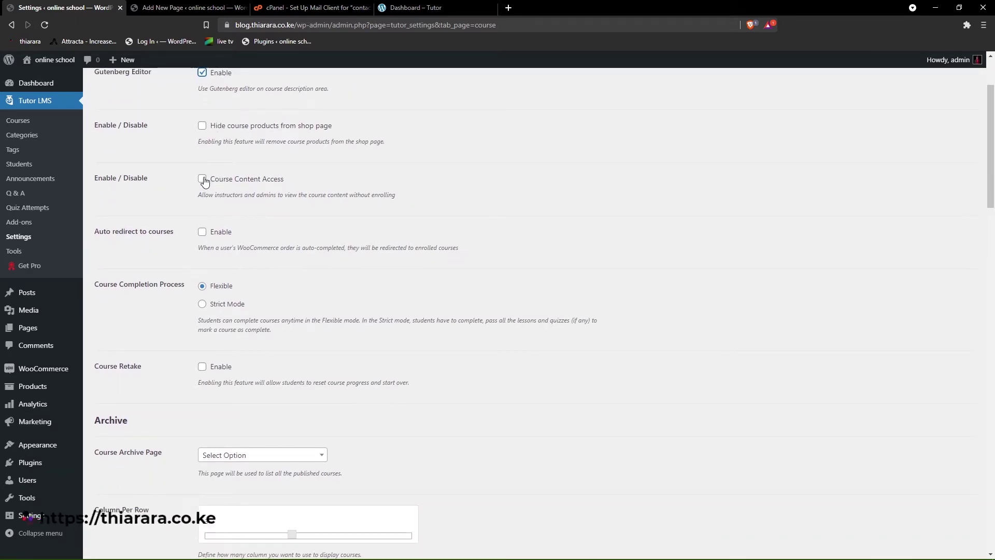
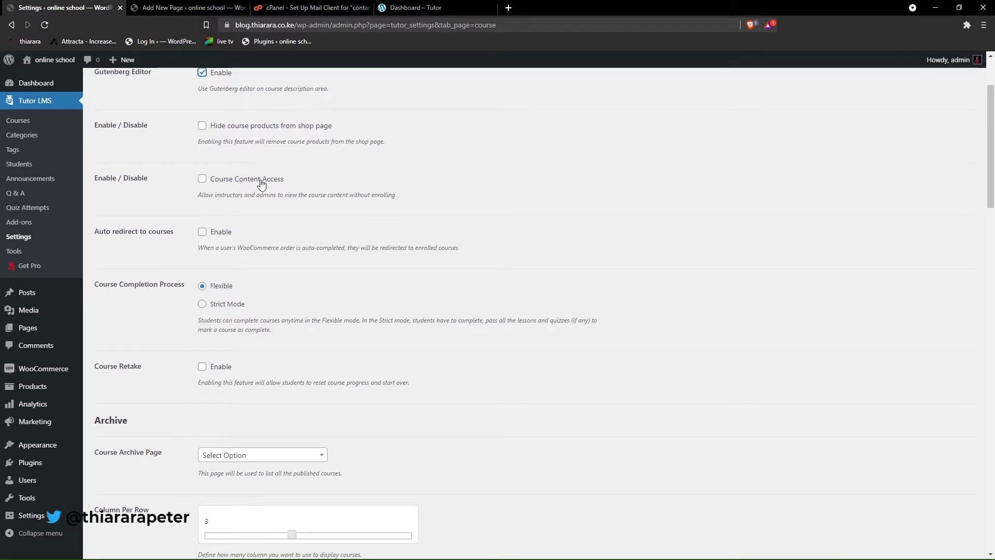
- Enable Course Content Access and auto redirect, and make Courses the course archive page
scroll(262, 184, "down", 1)
left_click(202, 127)
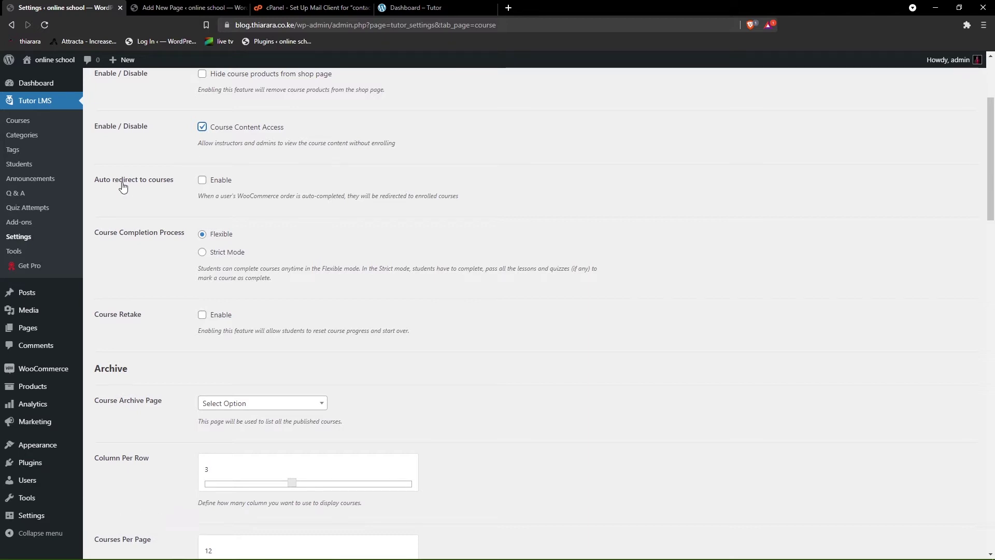
left_click(202, 180)
scroll(208, 207, "down", 1)
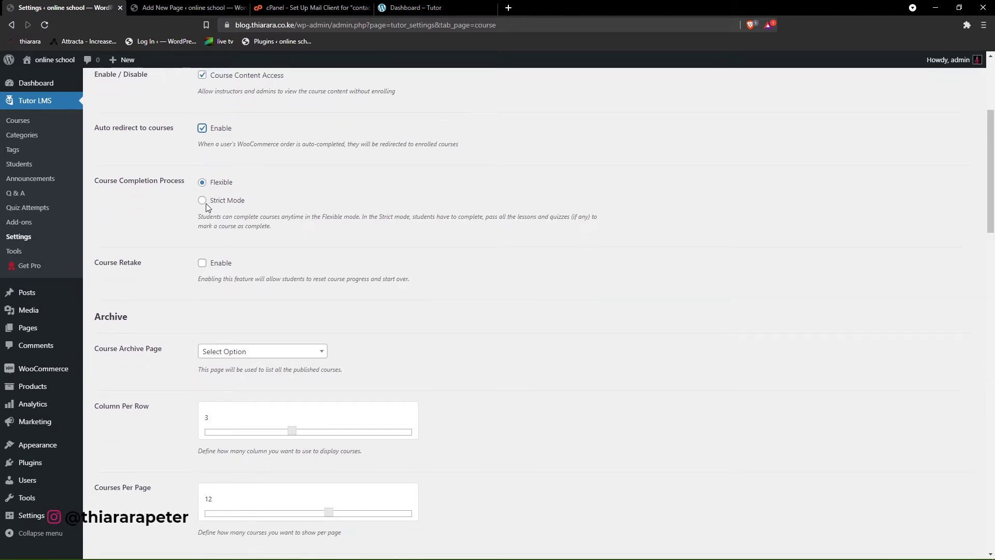
scroll(162, 309, "down", 1)
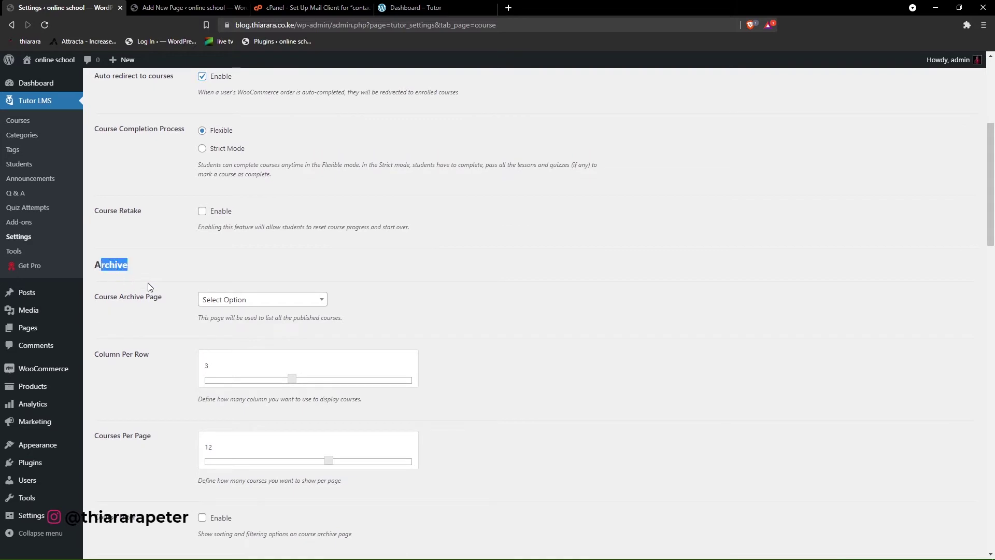
left_click(262, 300)
scroll(231, 384, "down", 3)
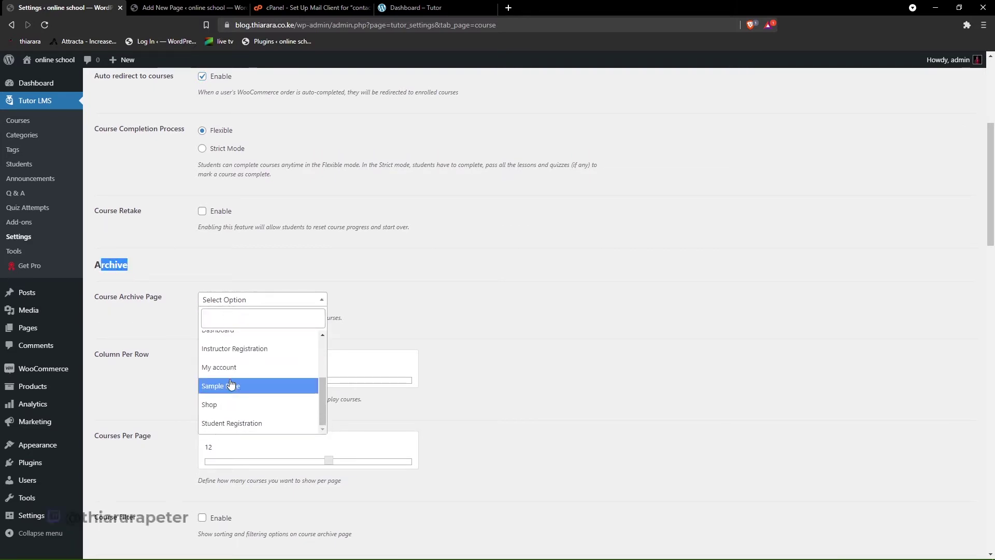
scroll(231, 385, "up", 3)
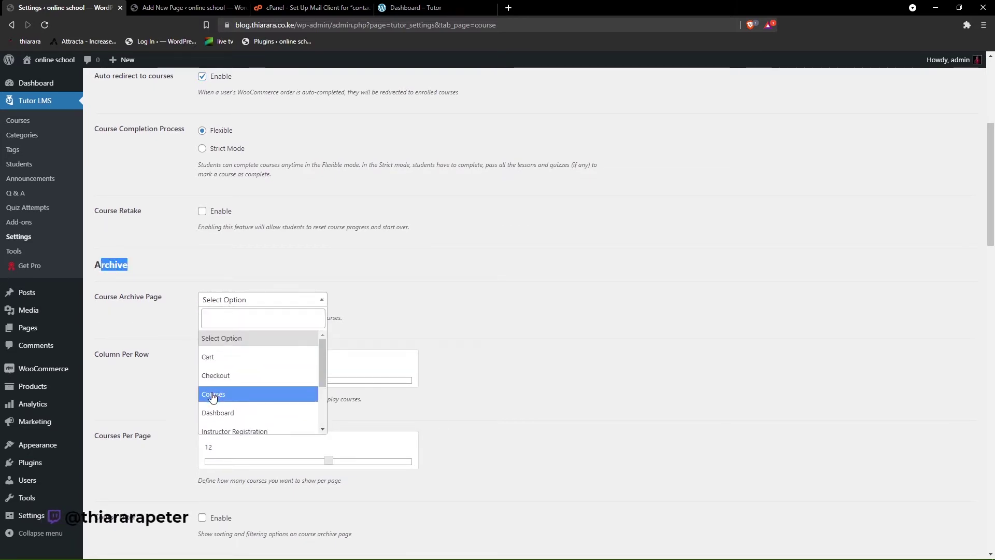
left_click(213, 396)
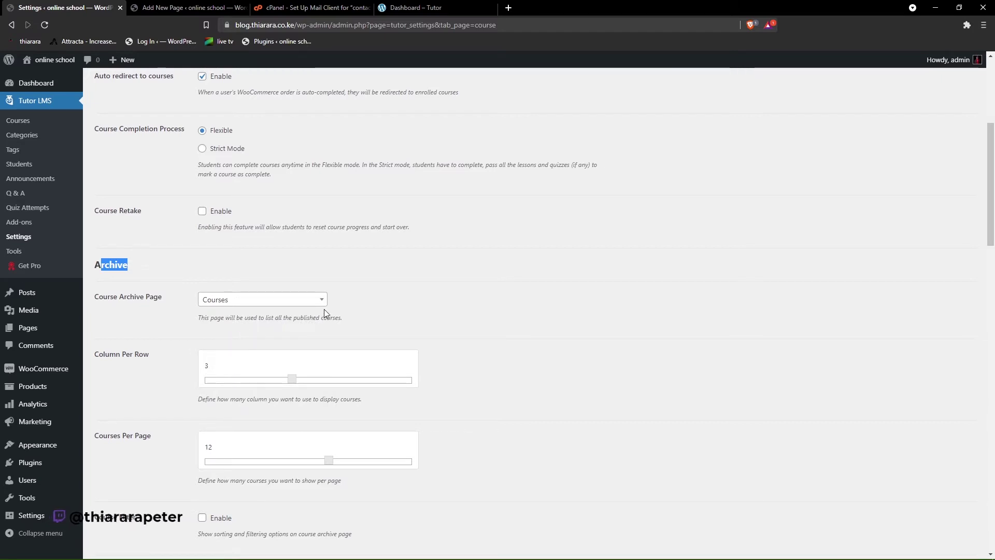
- Slide Courses Per Page down to 9 and enable Course Filter
scroll(130, 347, "down", 1)
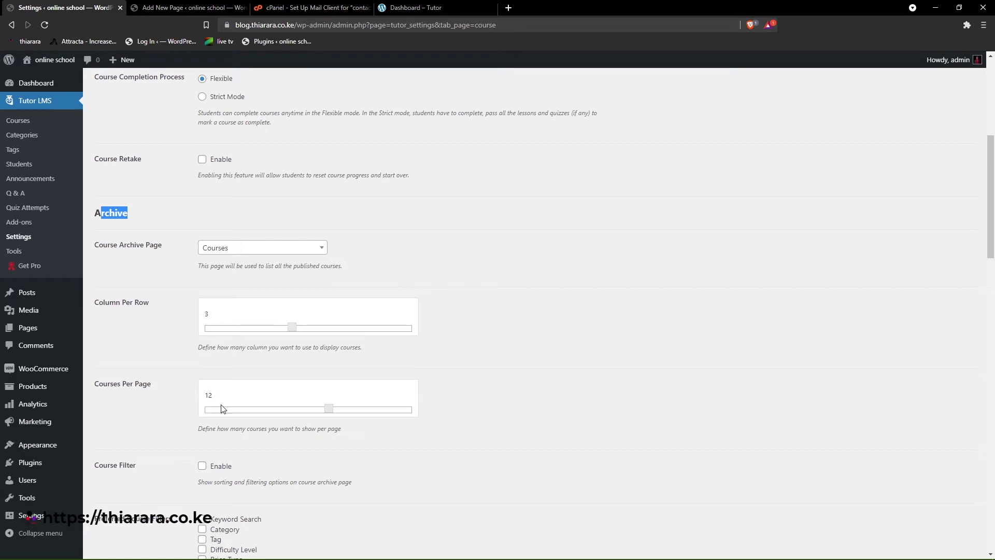
left_click_drag(328, 414, 294, 412)
scroll(176, 363, "down", 1)
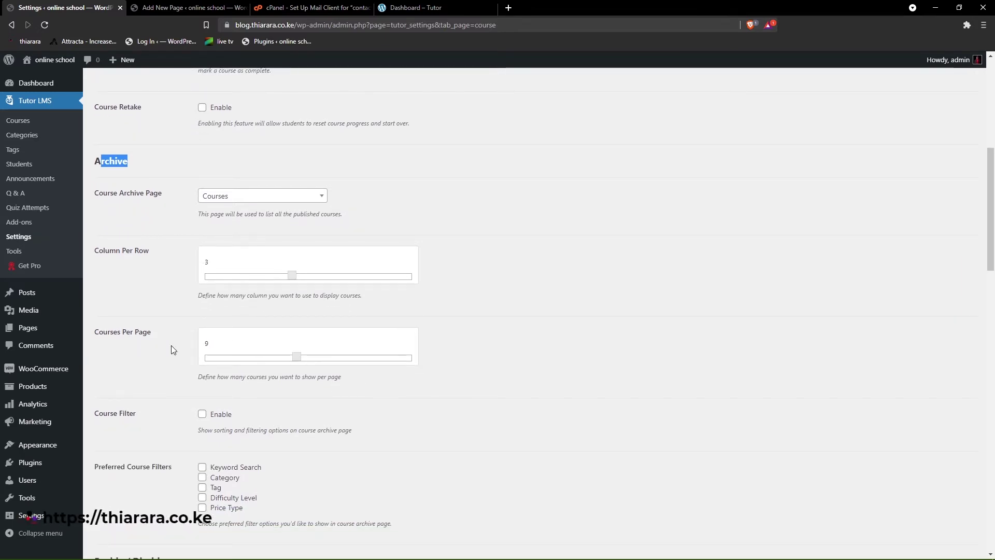
scroll(173, 357, "down", 2)
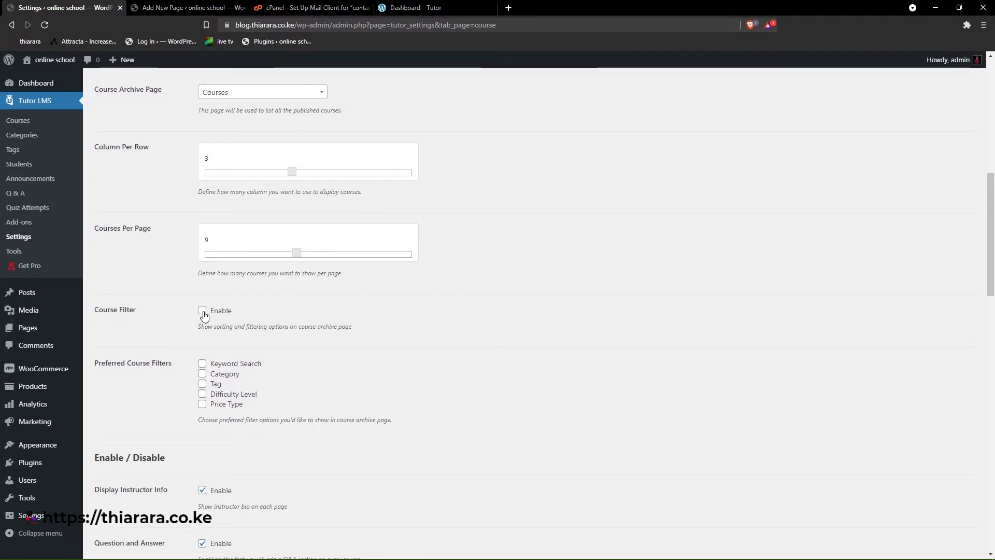
left_click(202, 311)
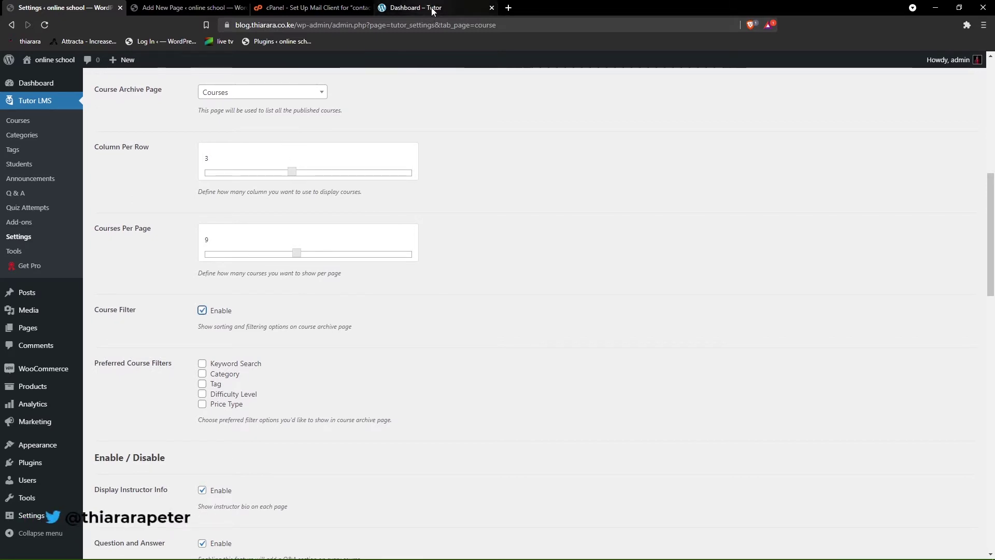
mouse_move(530, 548)
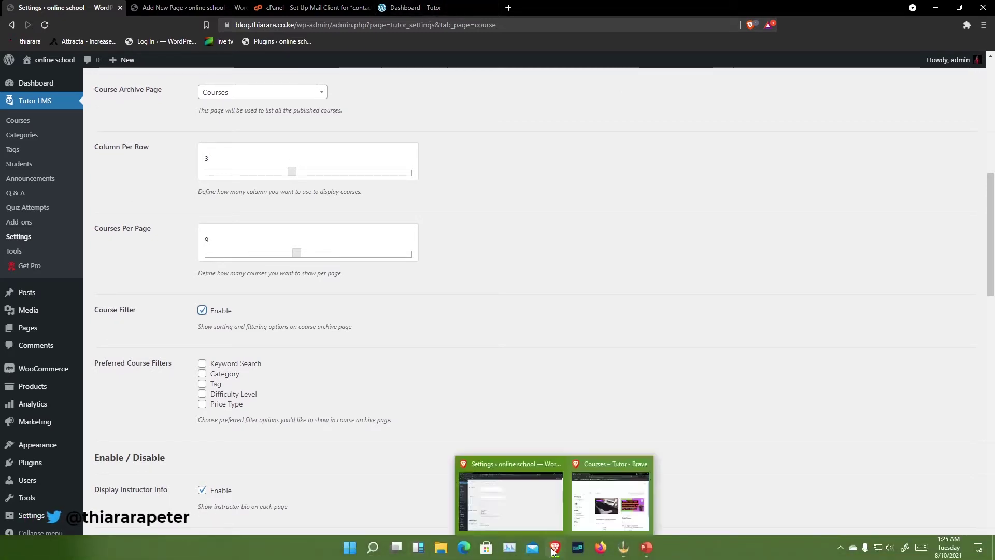
left_click(597, 521)
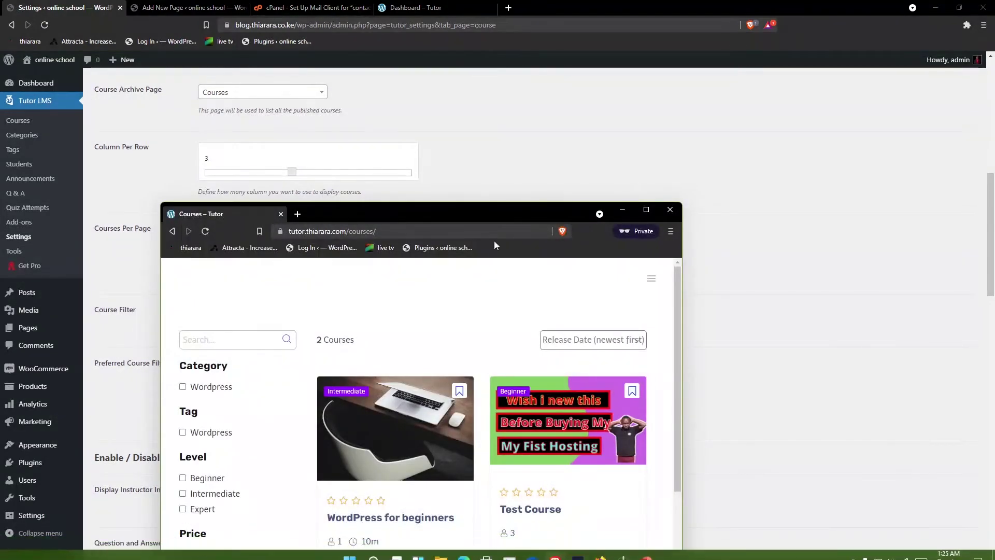
left_click(647, 210)
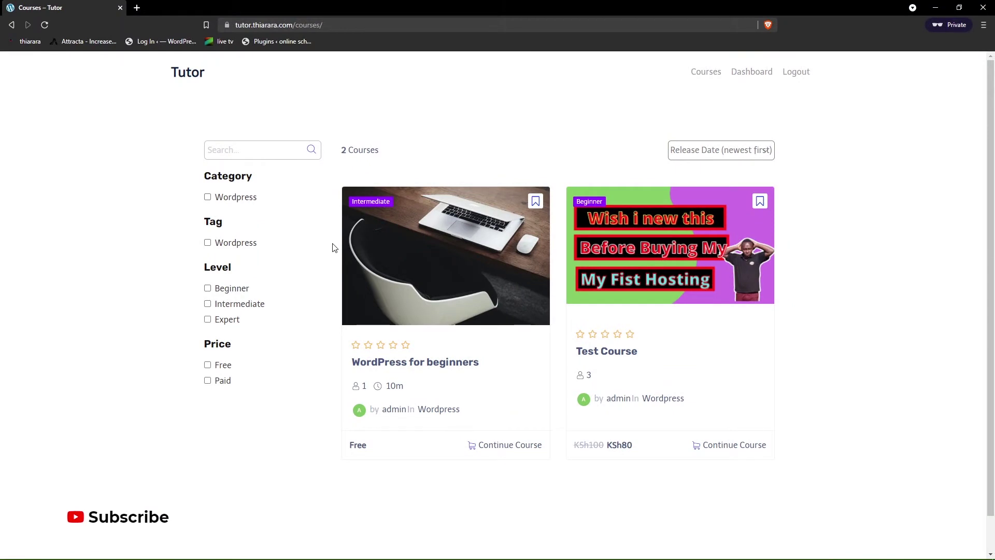
left_click_drag(387, 156, 343, 154)
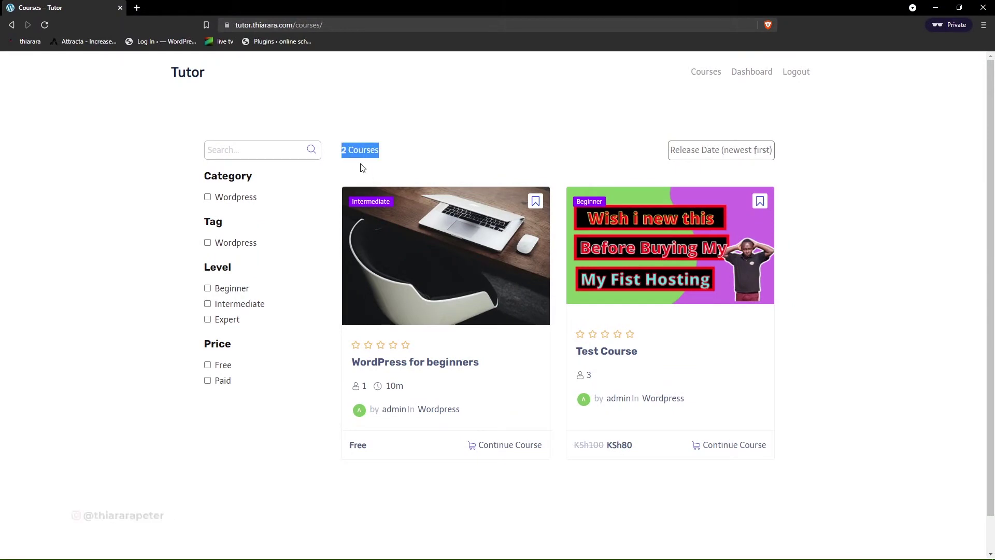
left_click(711, 152)
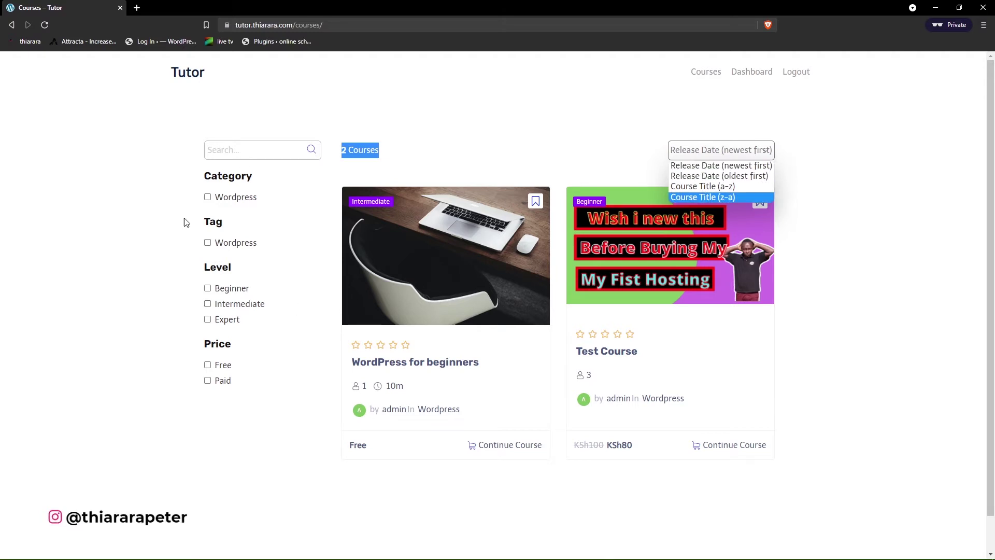
left_click_drag(359, 5, 580, 121)
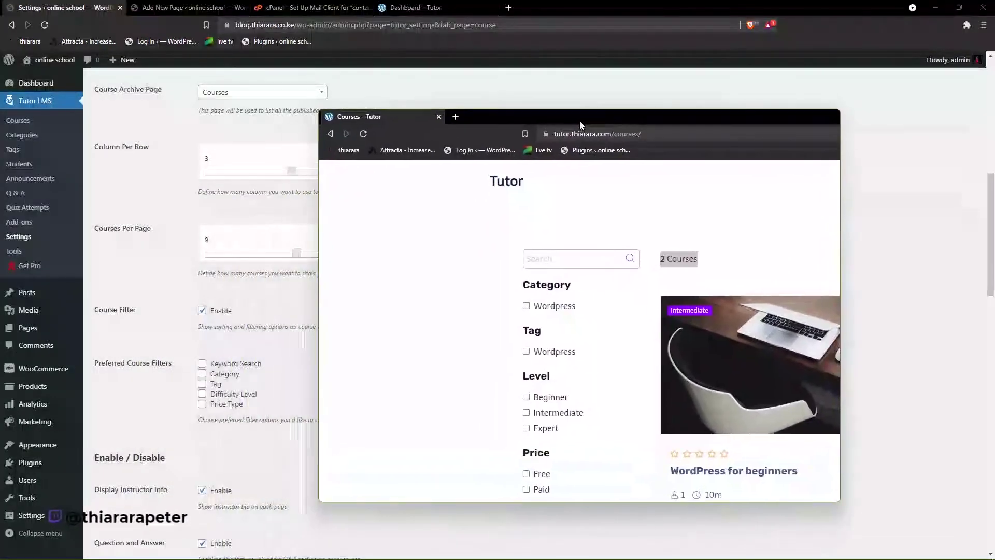
- Add Keyword Search and Category course filters and keep the course author shown
left_click(178, 354)
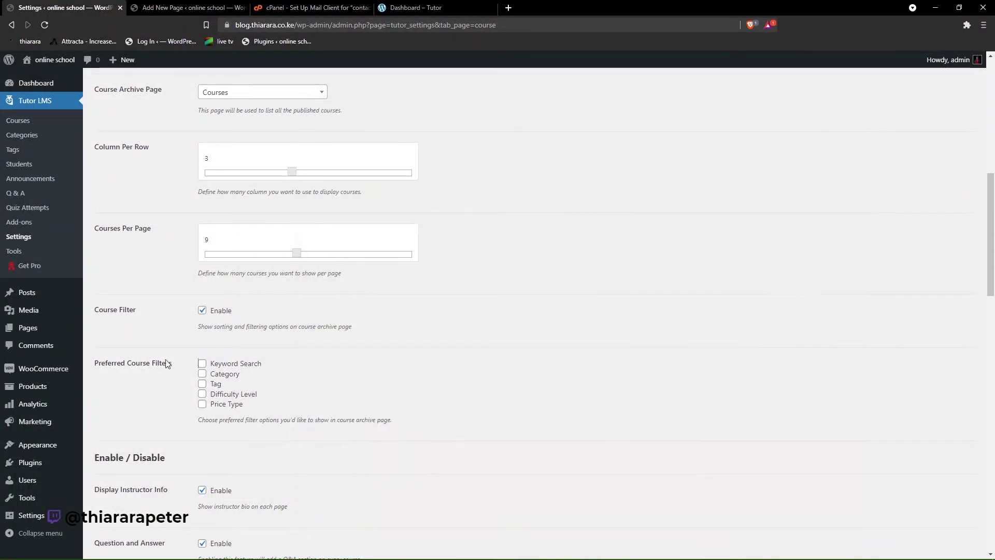
left_click(202, 365)
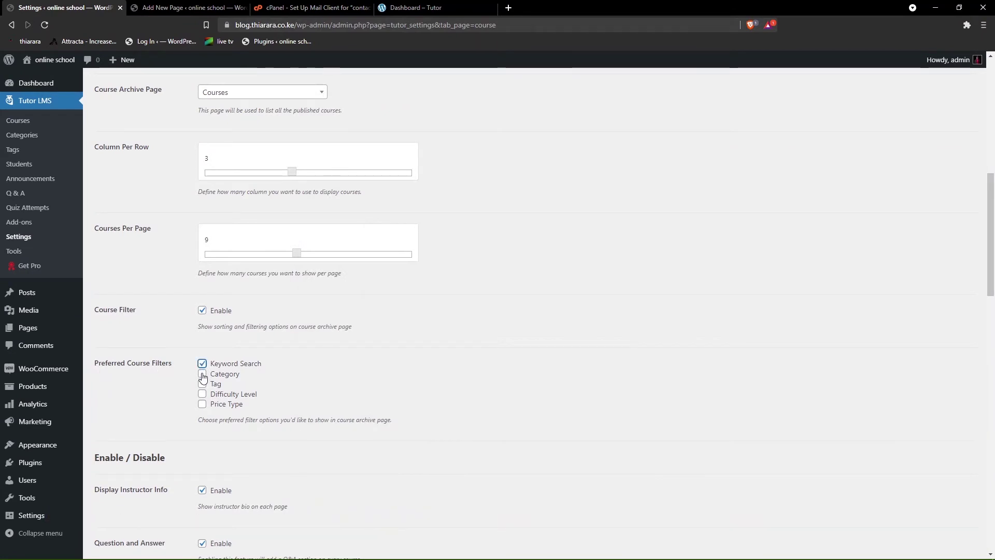
left_click(202, 375)
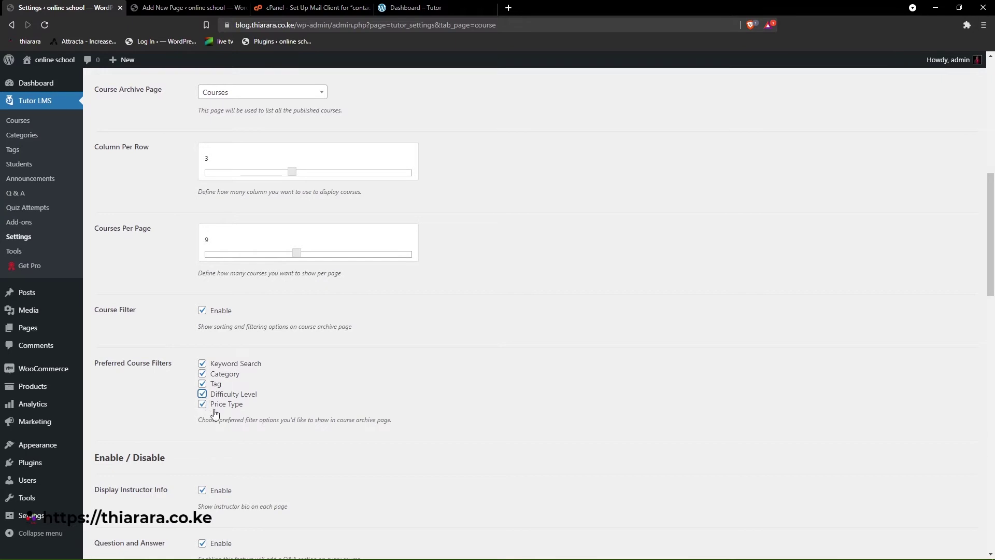
scroll(213, 427, "down", 4)
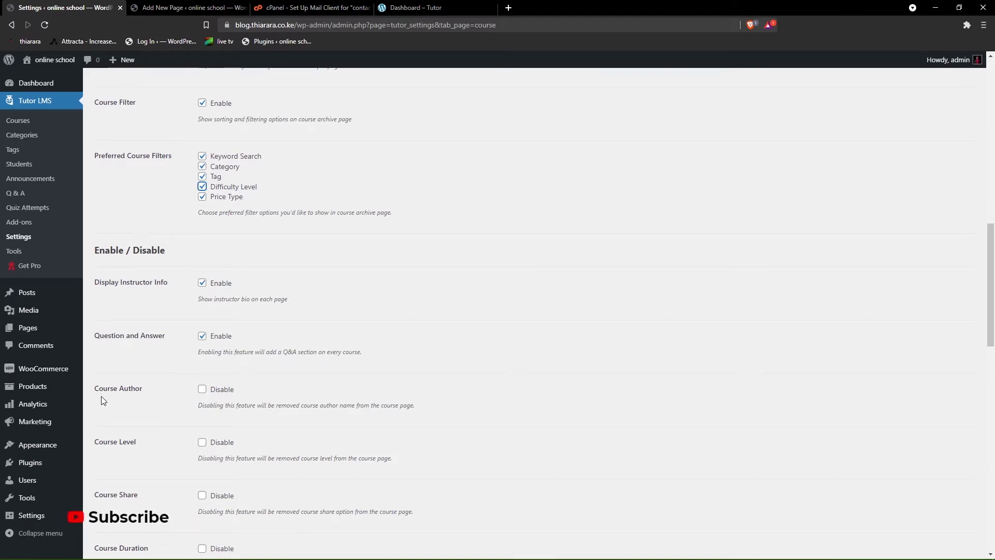
left_click(202, 391)
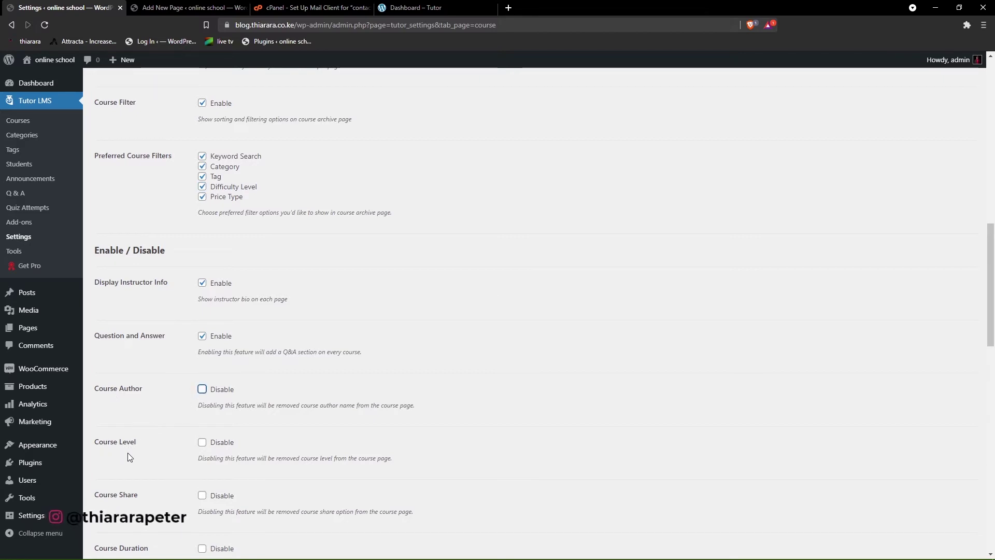
- Allow Youtube and Vimeo as lesson video sources, with Youtube as the default
scroll(217, 468, "down", 6)
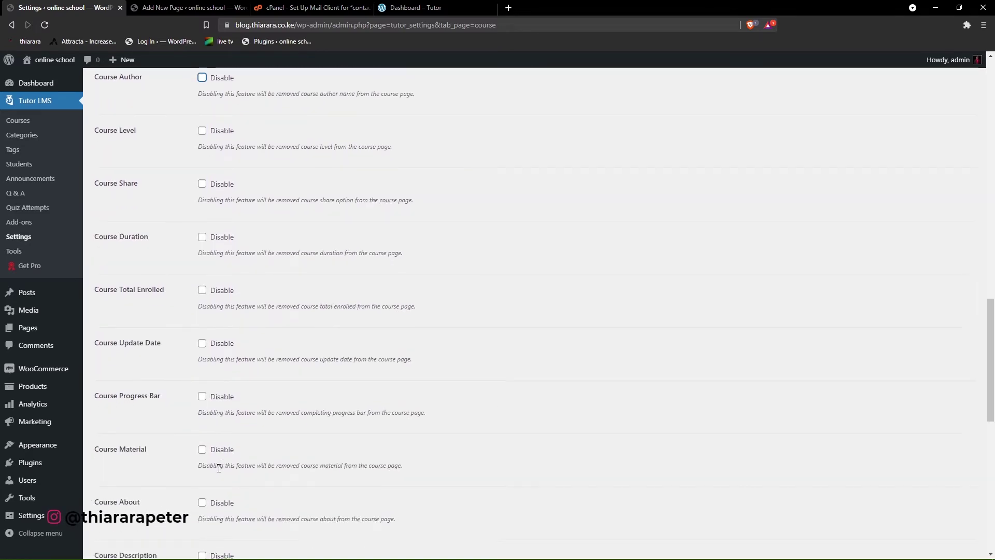
scroll(219, 468, "down", 5)
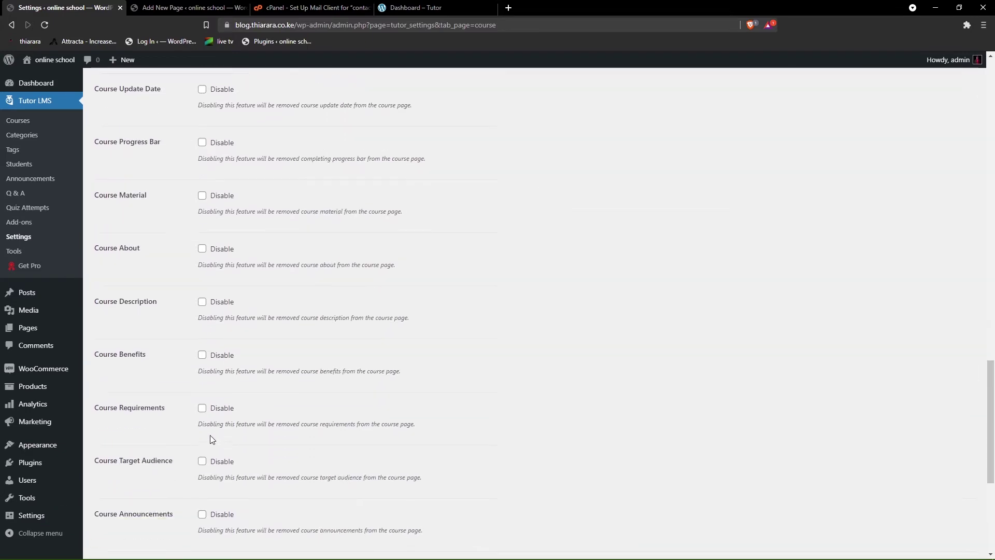
scroll(211, 439, "down", 5)
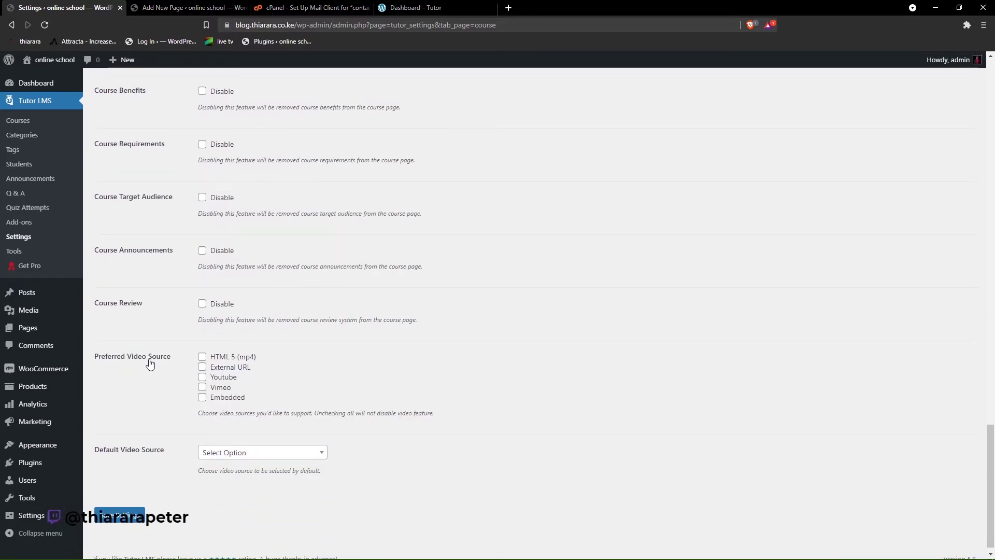
left_click(202, 377)
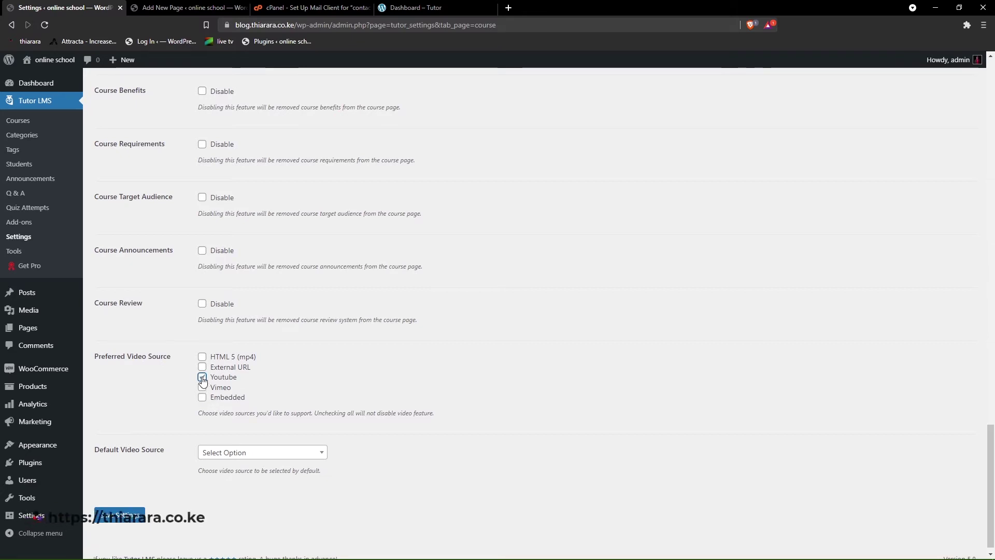
left_click(203, 387)
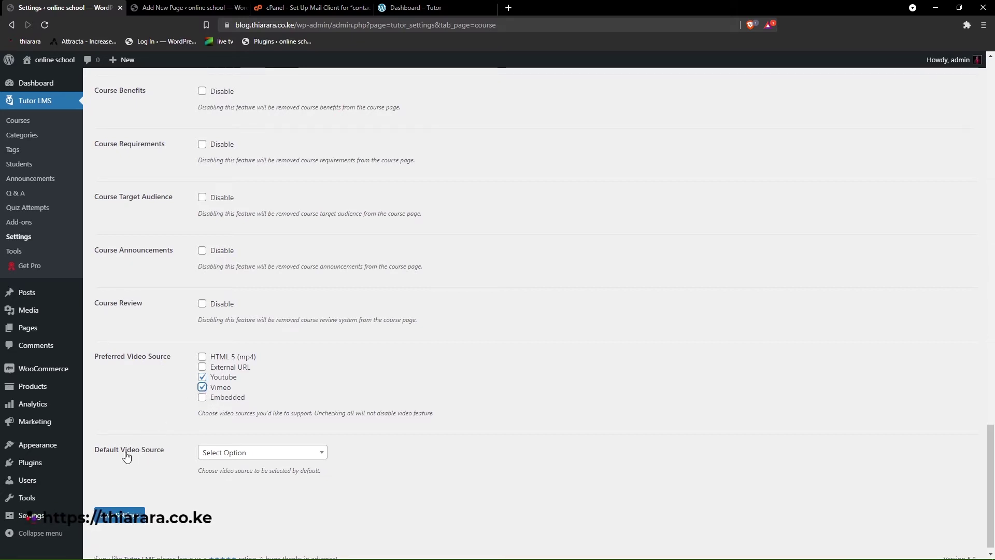
left_click(296, 455)
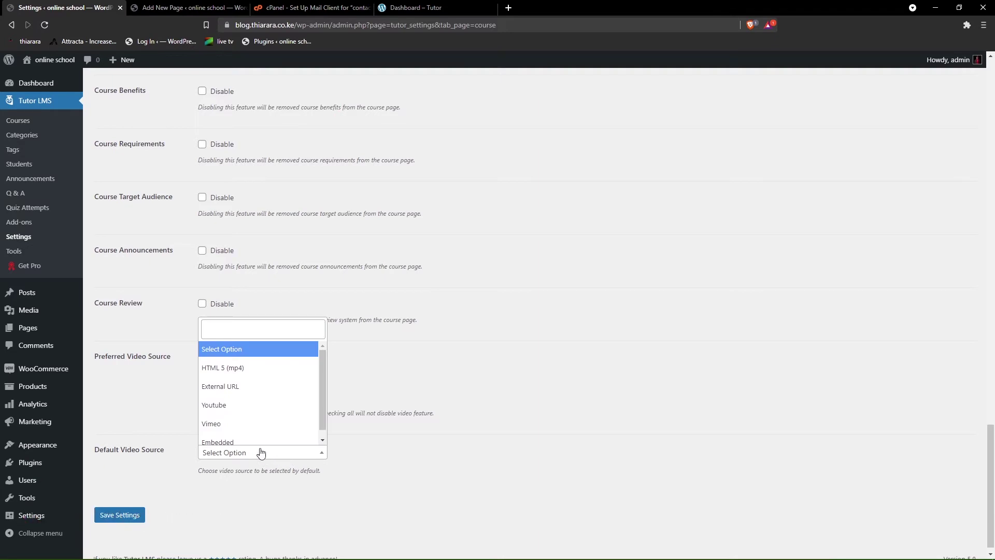
left_click(240, 406)
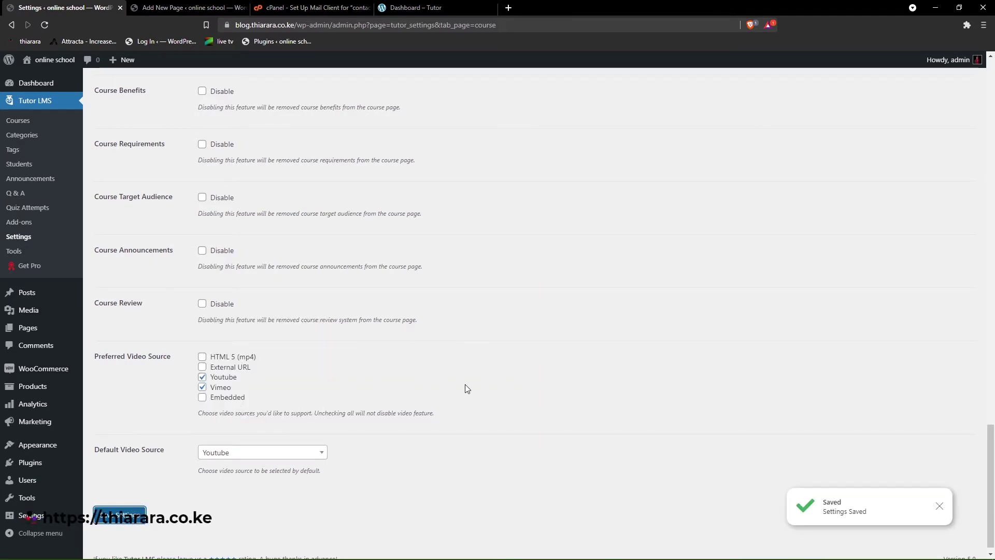
scroll(285, 287, "up", 20)
scroll(279, 289, "up", 10)
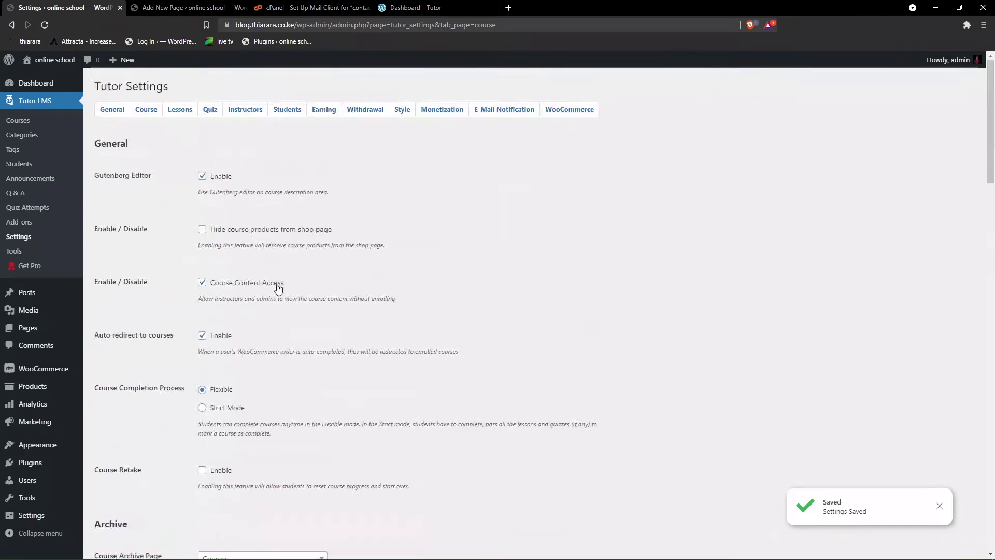
left_click(179, 111)
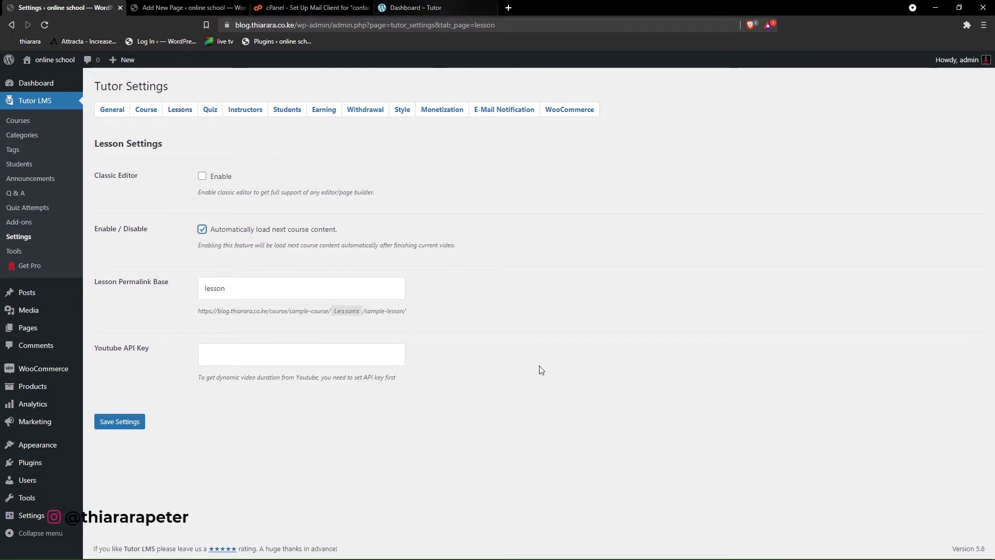
- Bring the front-end 'Courses – Tutor' window forward from the taskbar browser preview
mouse_move(579, 555)
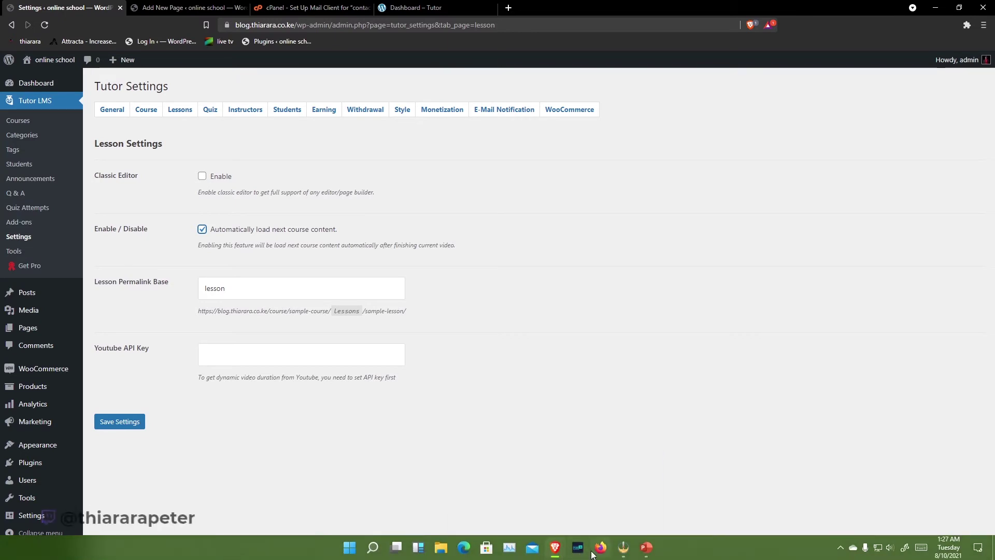
left_click(614, 515)
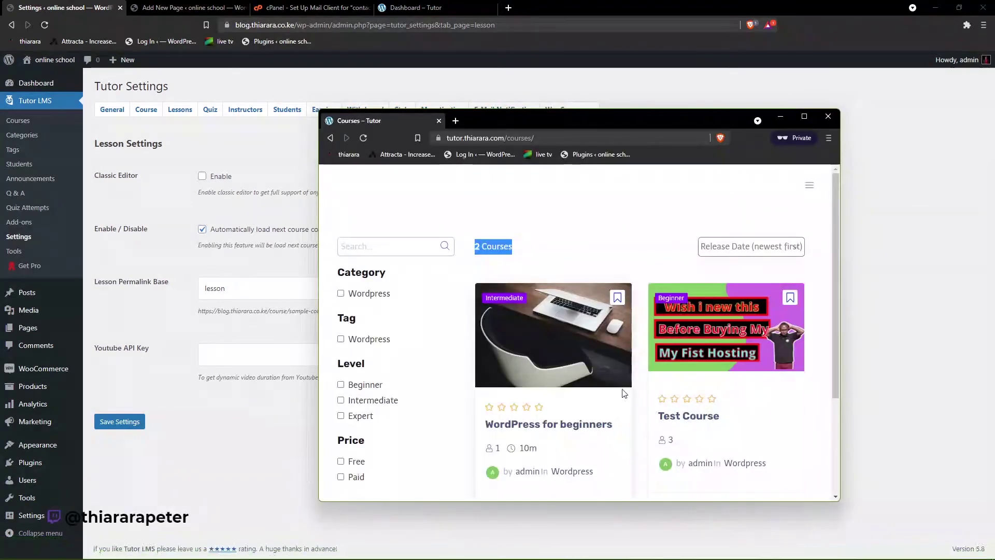
- View the 'What is website' lesson of WordPress for beginners, then minimize the front-end window
left_click(803, 117)
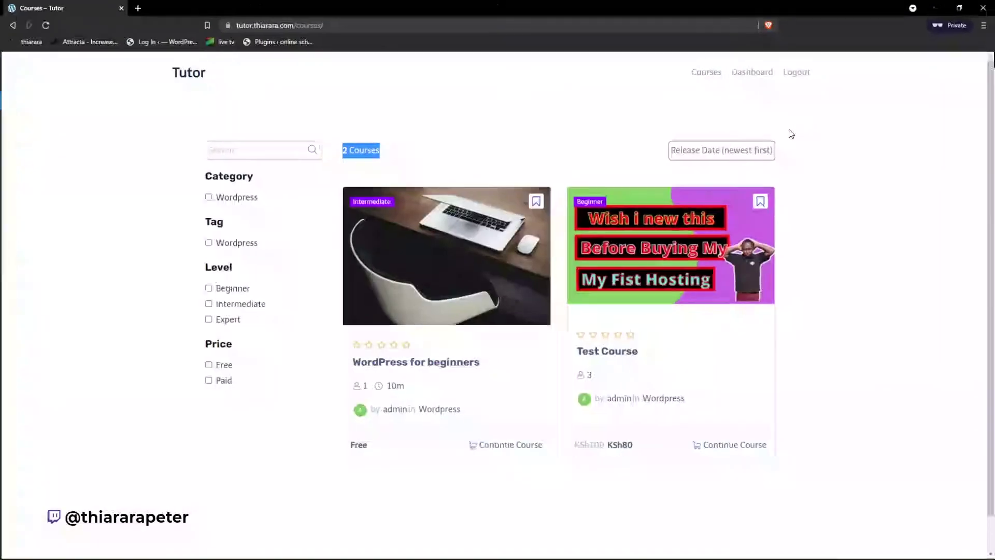
left_click(435, 368)
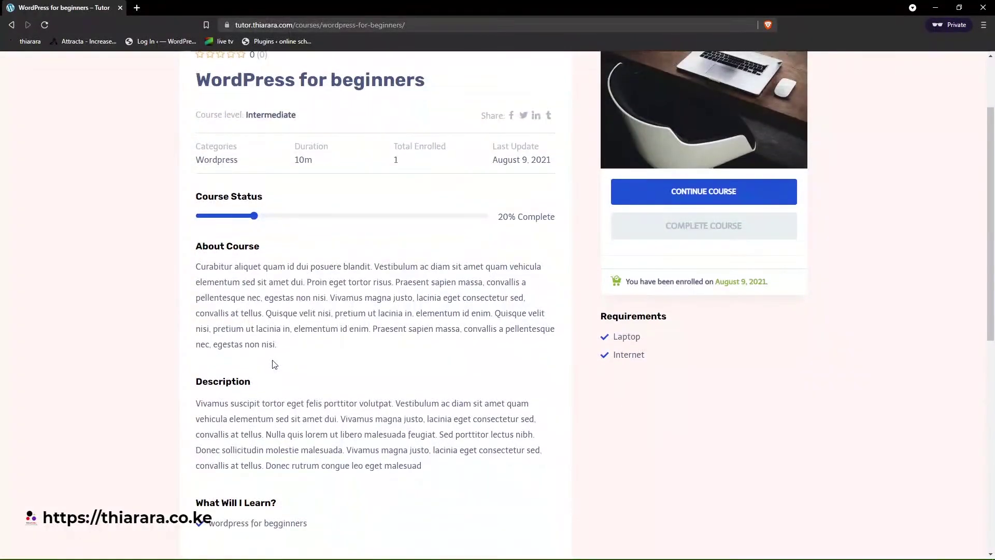
scroll(273, 361, "up", 2)
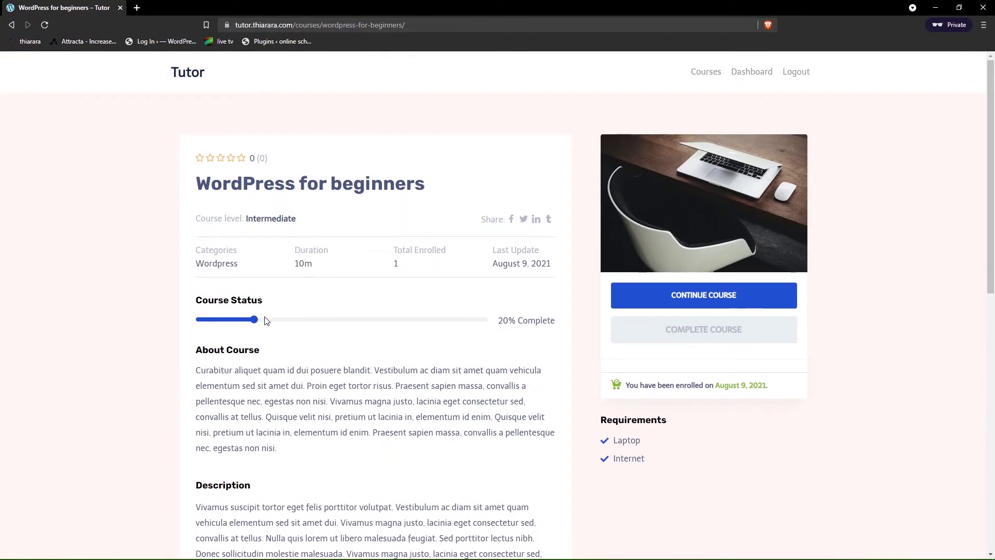
scroll(287, 322, "down", 7)
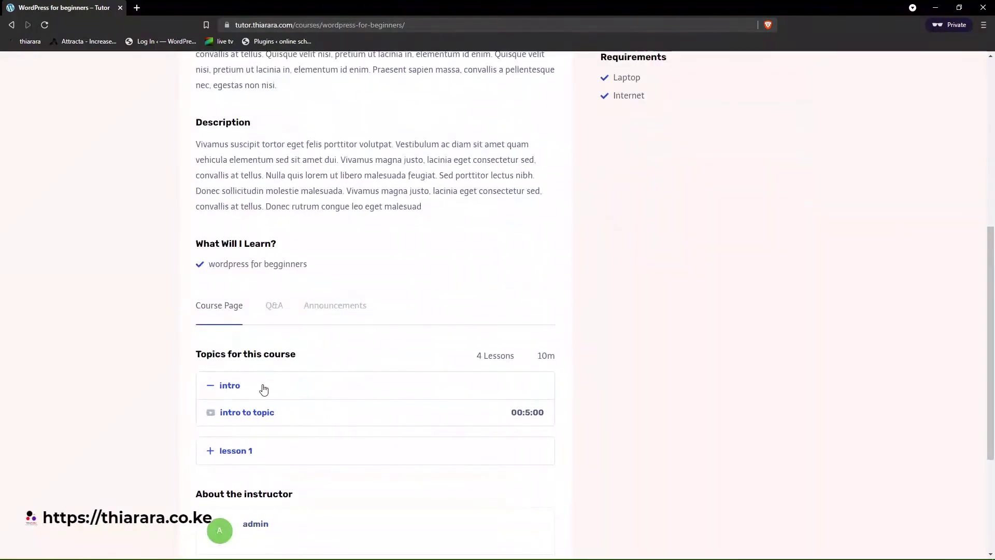
left_click(241, 415)
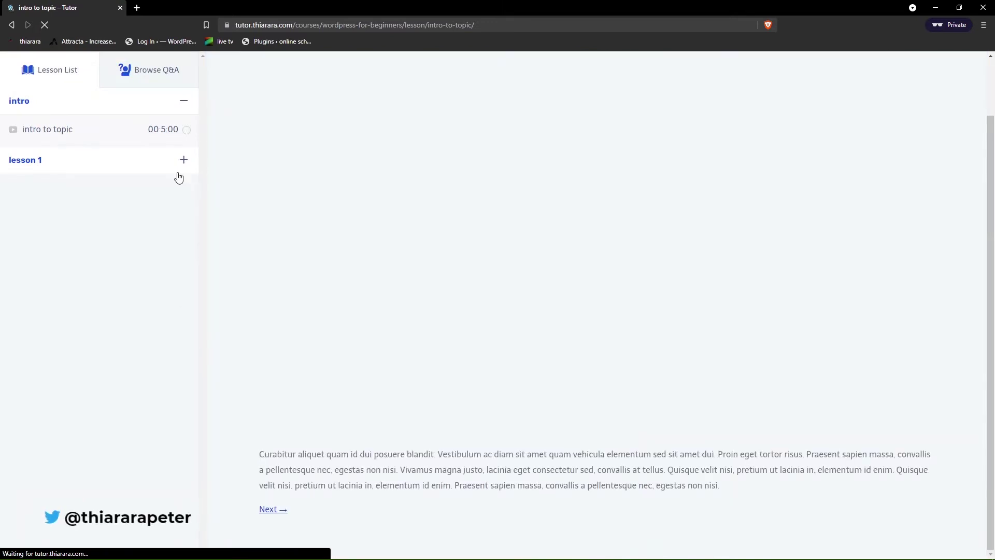
left_click(167, 165)
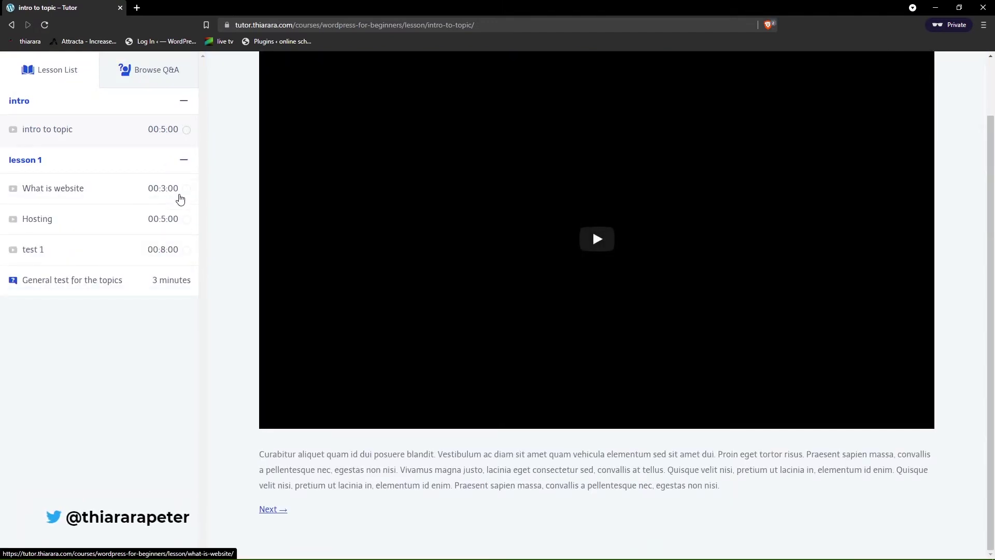
left_click(185, 194)
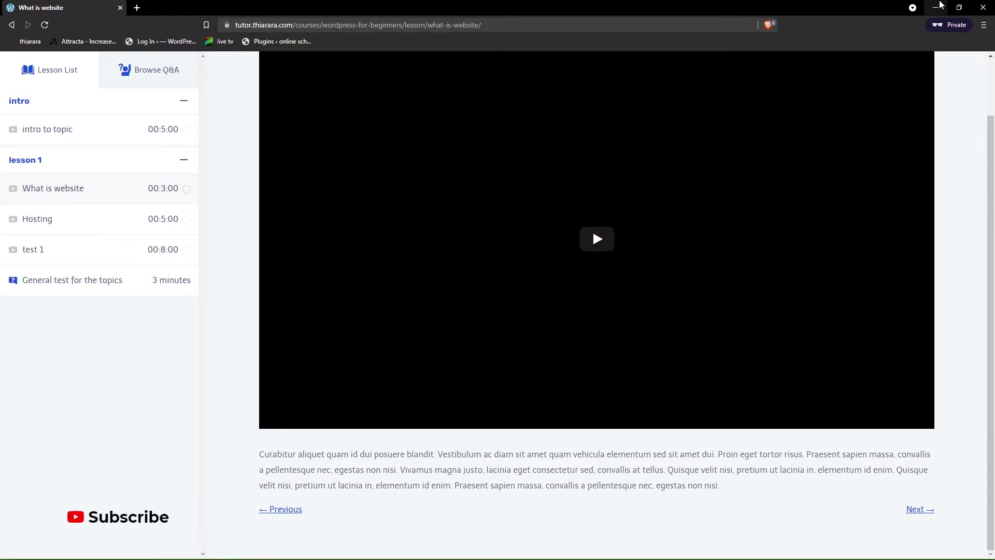
left_click(937, 6)
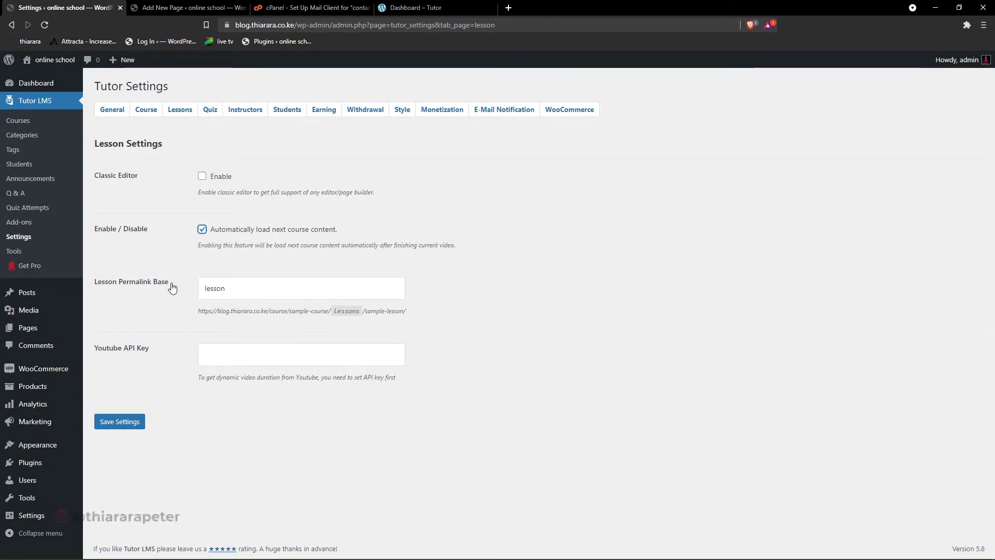
- Save the lesson settings, keeping the Lesson Permalink Base as 'lesson'
left_click_drag(173, 288, 101, 288)
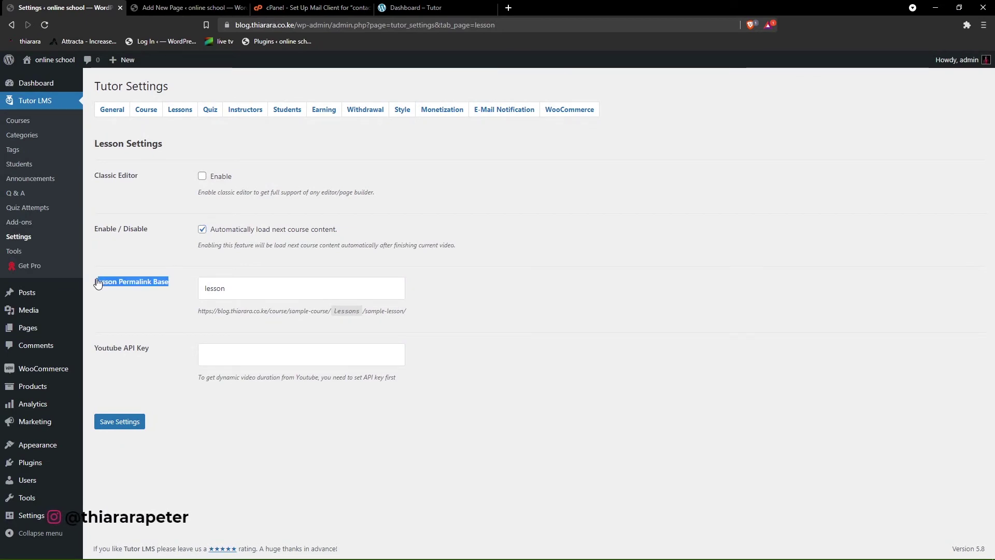
left_click_drag(237, 294, 203, 290)
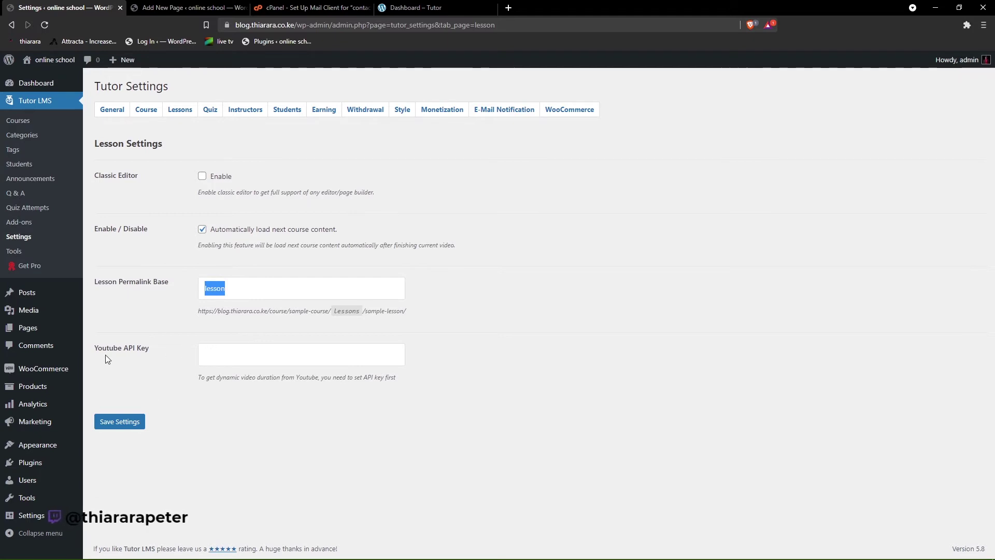
left_click(132, 422)
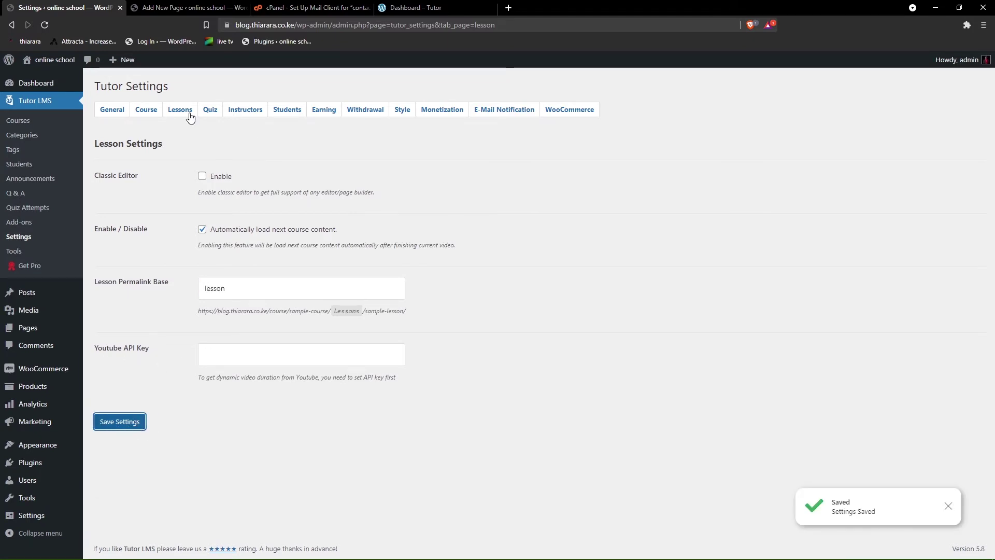
- In quiz settings, leave Time Limit at 0 and set Attempts allowed to 2
left_click(206, 111)
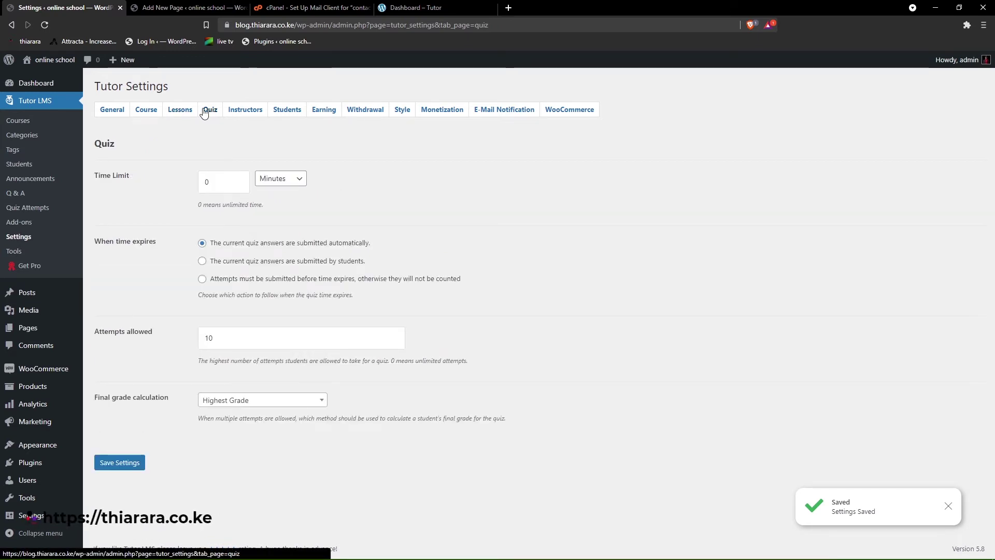
left_click(98, 184)
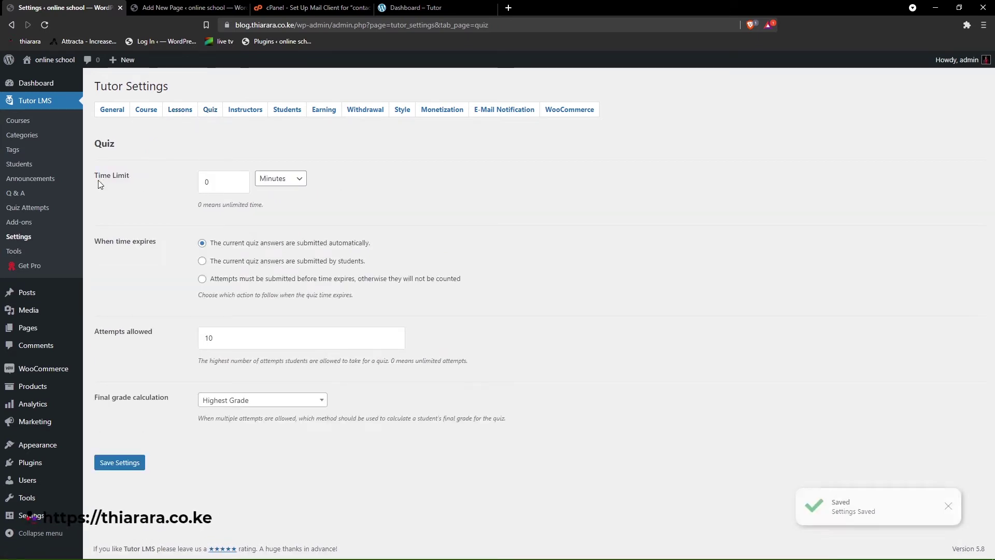
triple_click(98, 184)
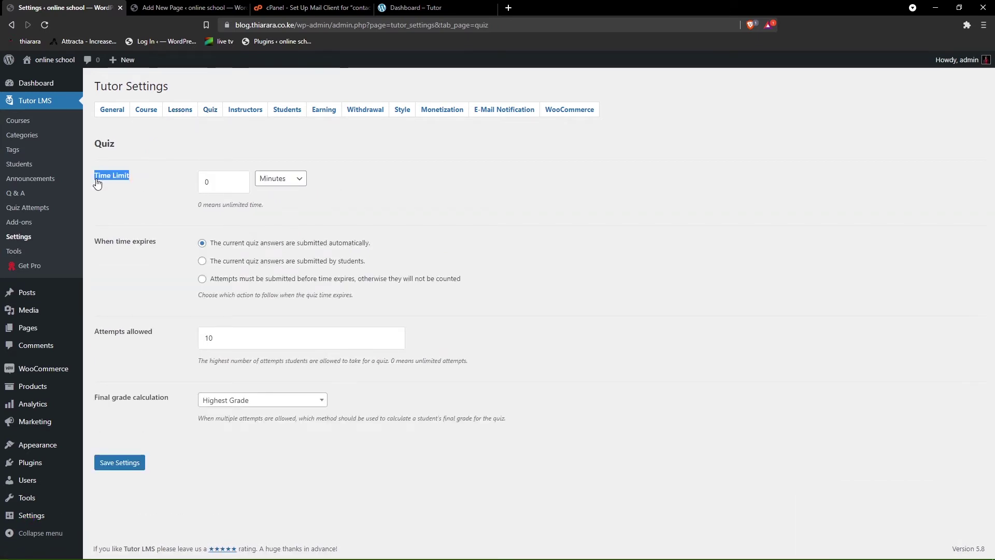
double_click(208, 183)
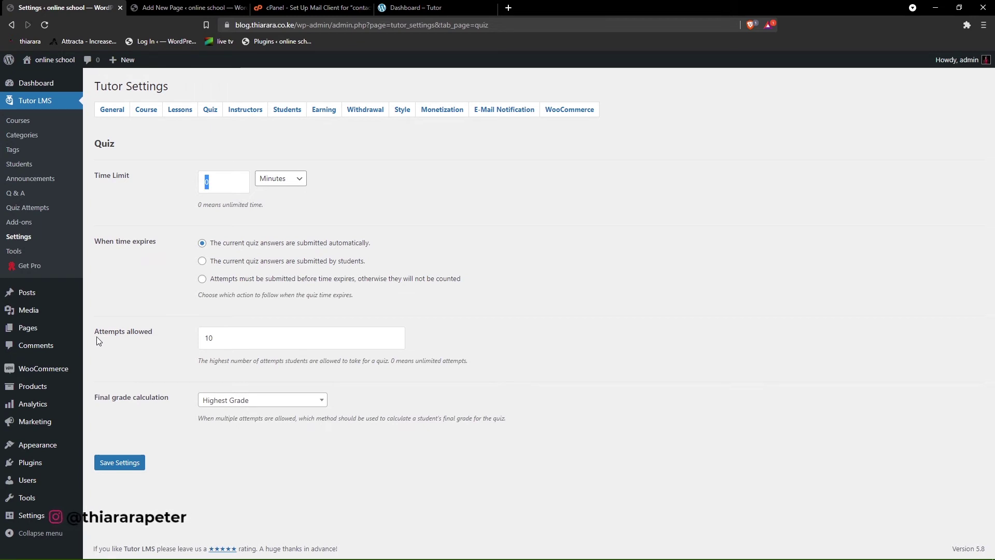
double_click(131, 332)
left_click(229, 341)
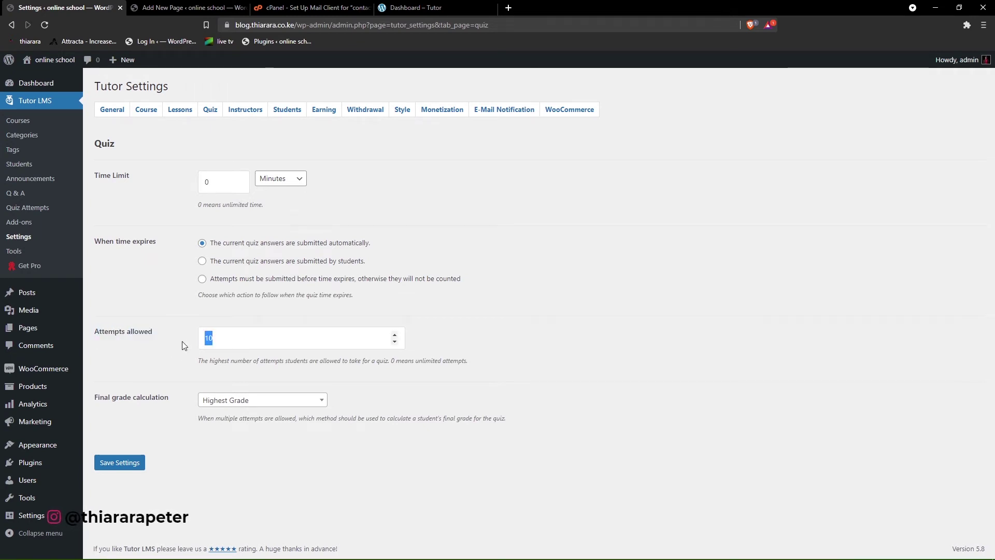
type("2")
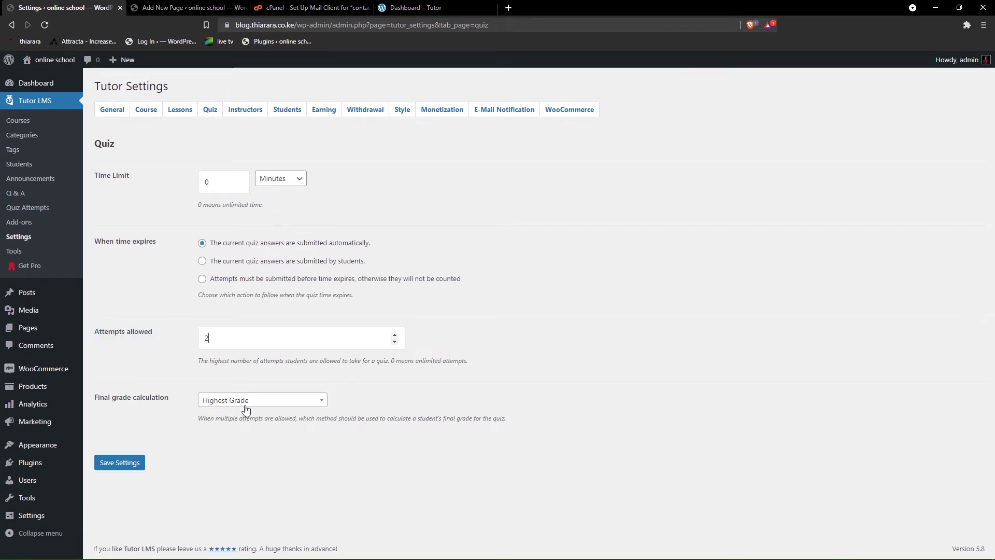
left_click(124, 465)
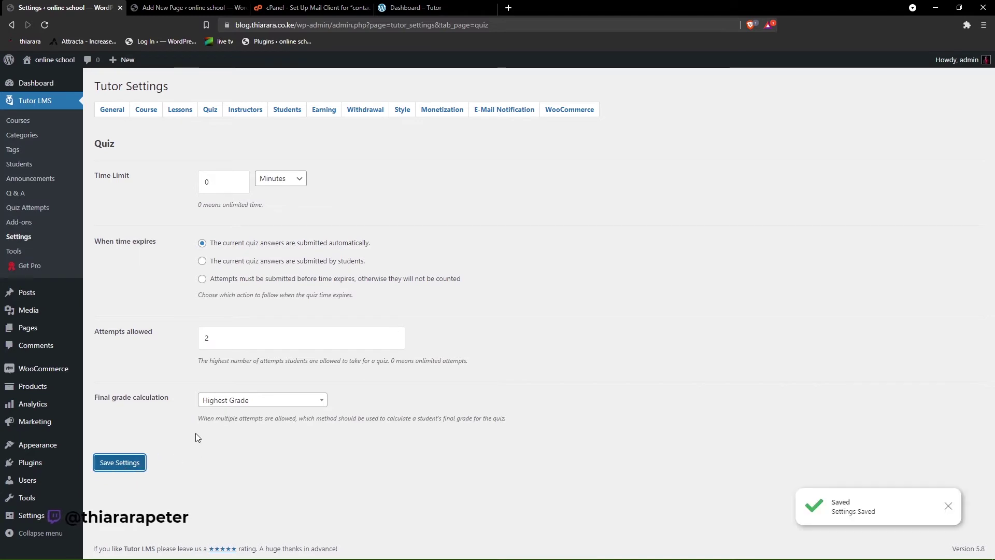
- Keep final grade calculation at Highest Grade and save the quiz settings
left_click(236, 405)
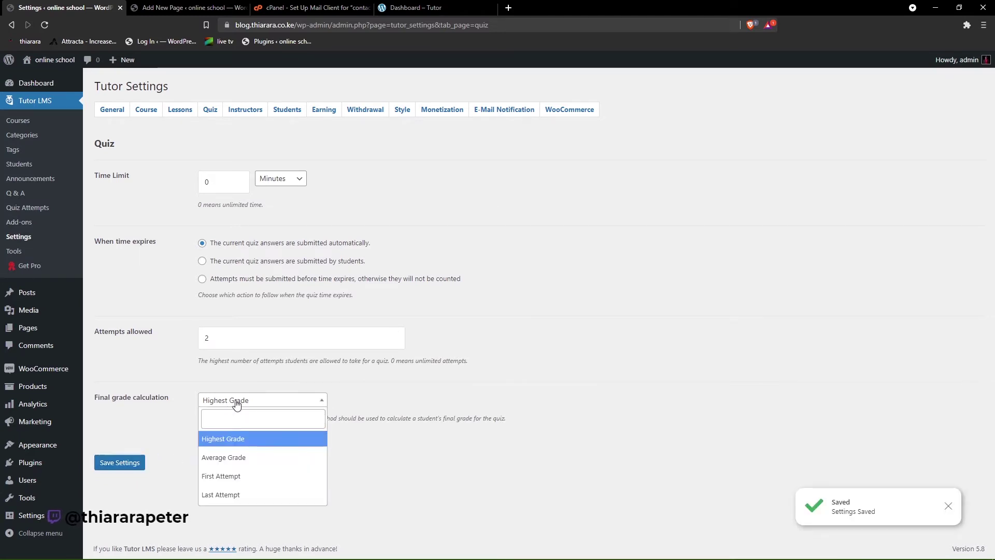
left_click(230, 462)
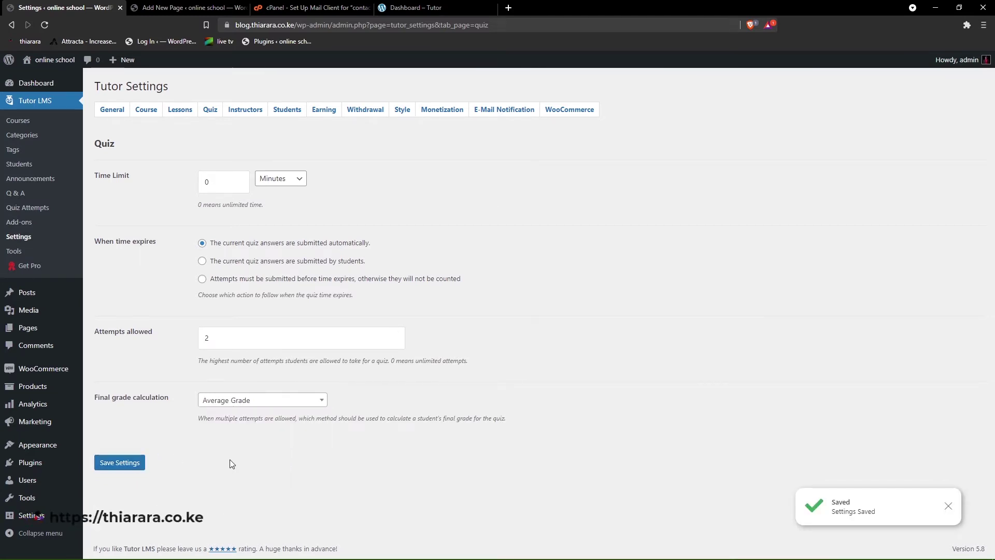
left_click(256, 407)
left_click(240, 439)
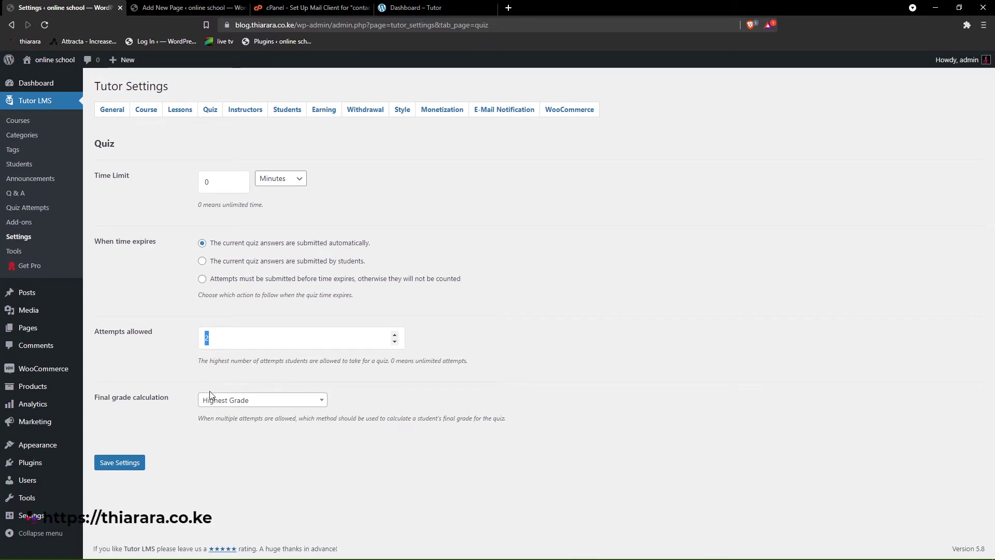
left_click(249, 403)
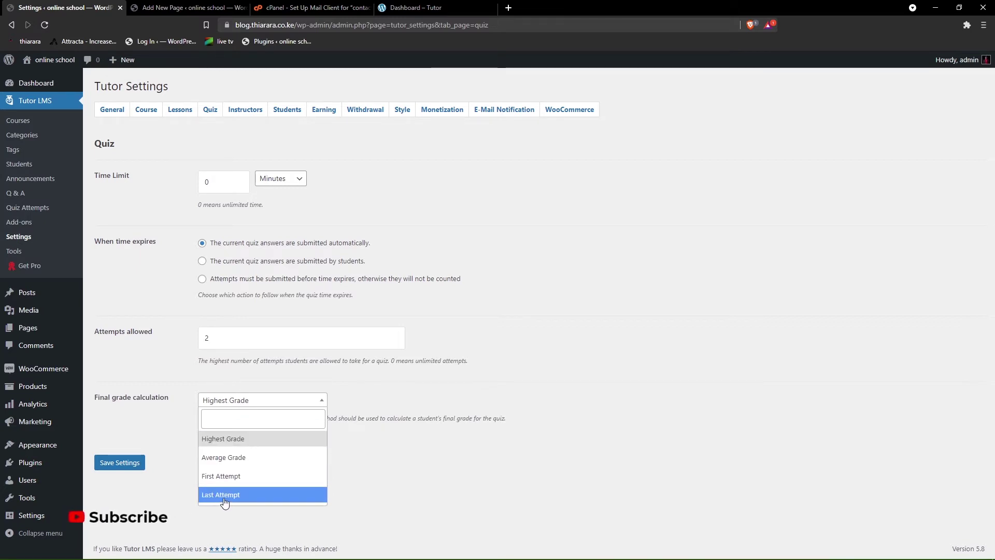
left_click(181, 373)
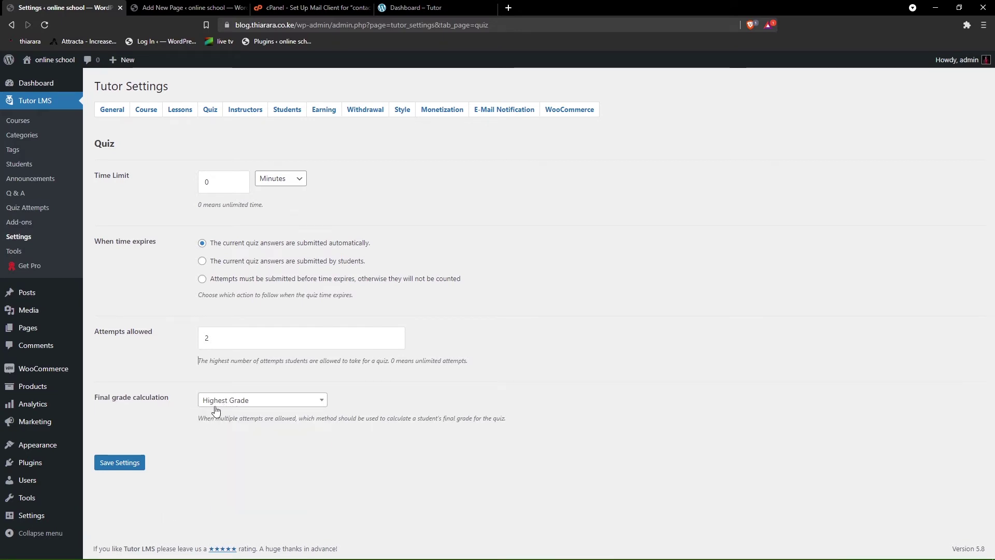
left_click(125, 465)
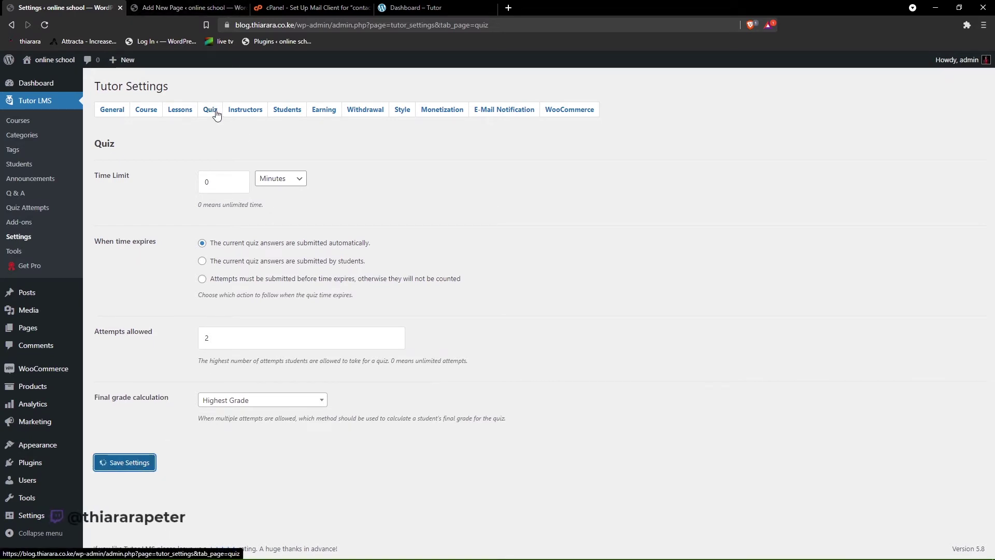
left_click(241, 111)
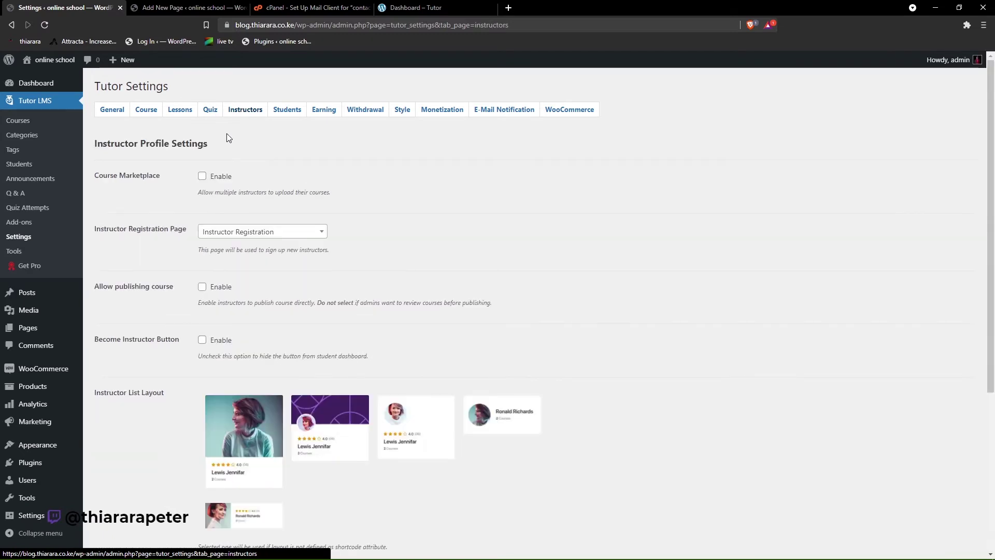
- Enable the Become Instructor Button, keeping Instructor Registration as the registration page
left_click(202, 176)
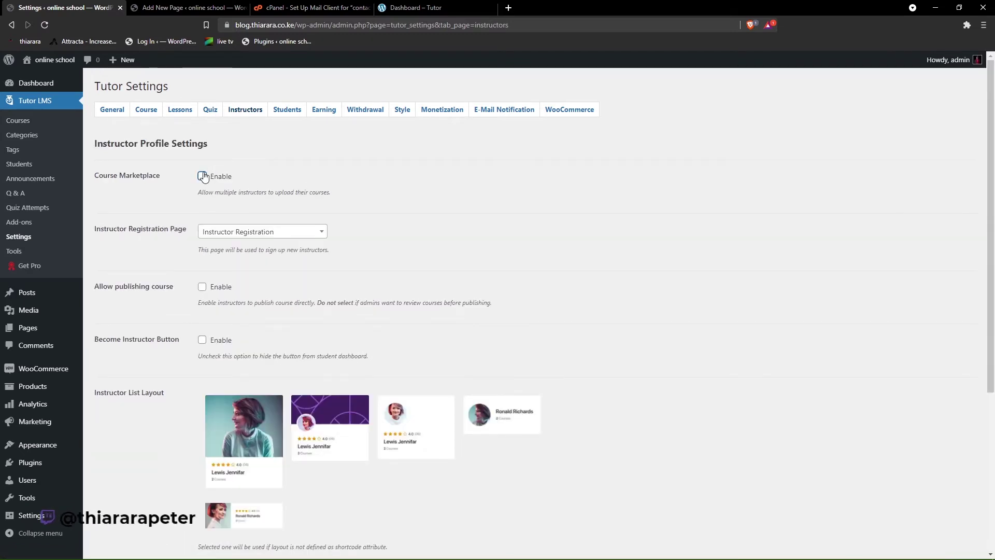
left_click(238, 234)
left_click(238, 234)
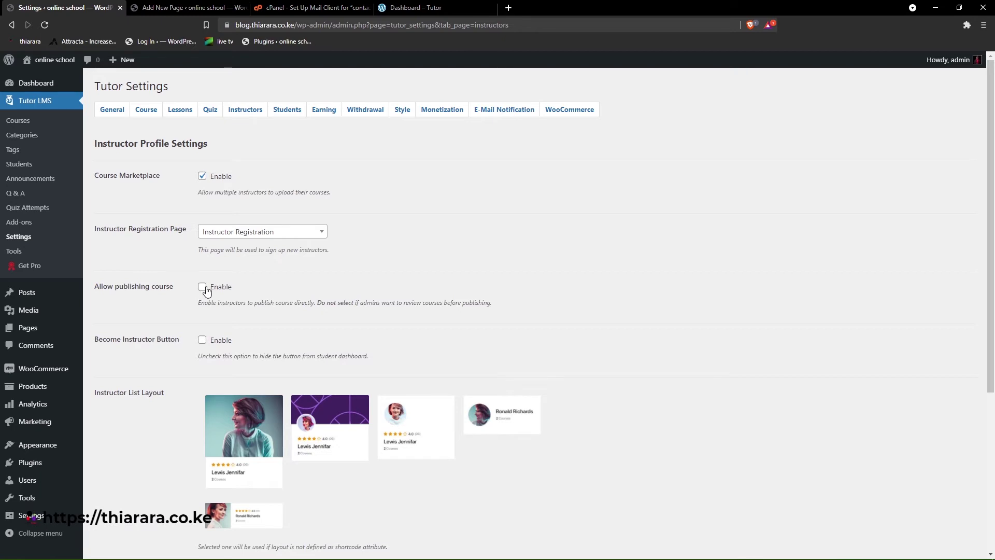
left_click_drag(238, 285, 198, 274)
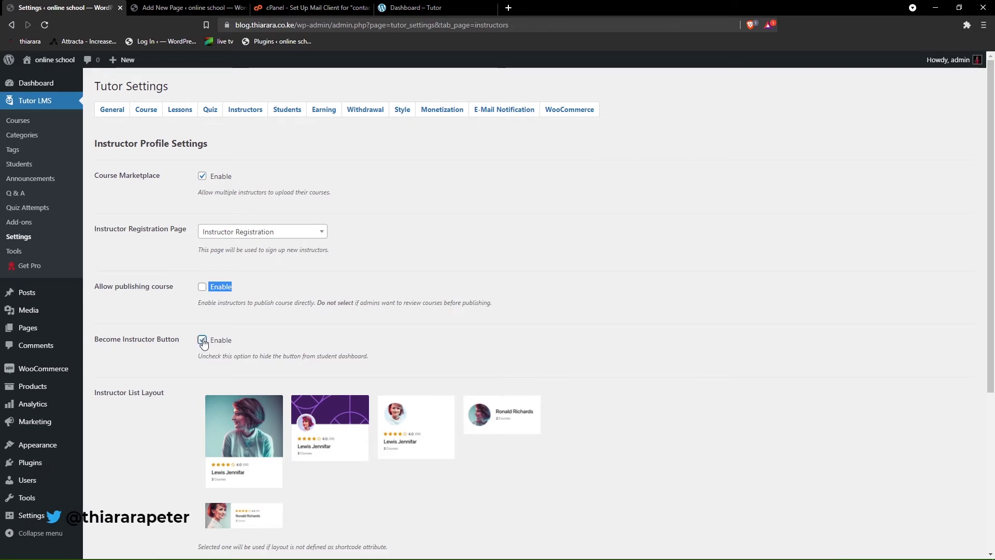
- Choose the second Public Profile Layout and save the instructor settings
scroll(235, 350, "down", 2)
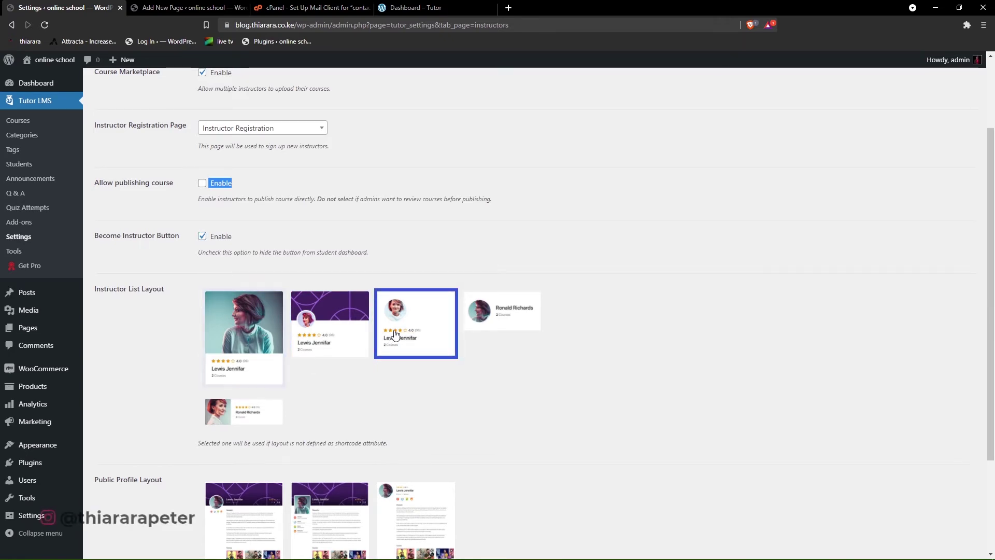
scroll(362, 348, "down", 3)
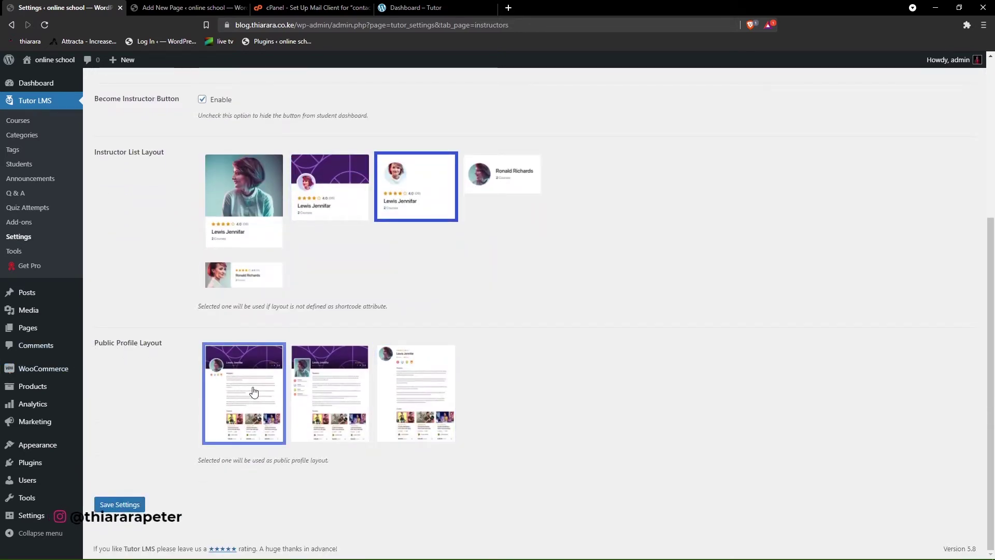
left_click(324, 406)
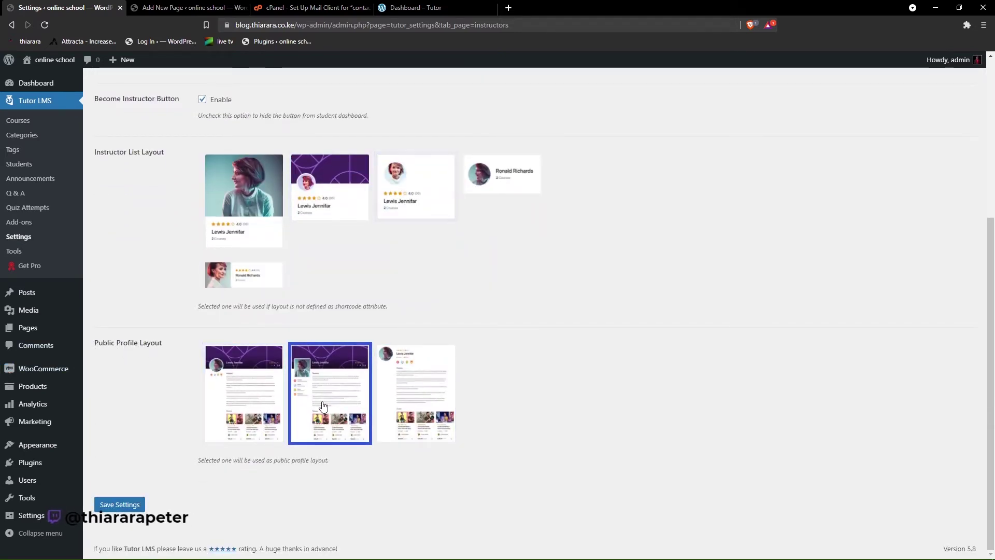
left_click(120, 505)
left_click(251, 175)
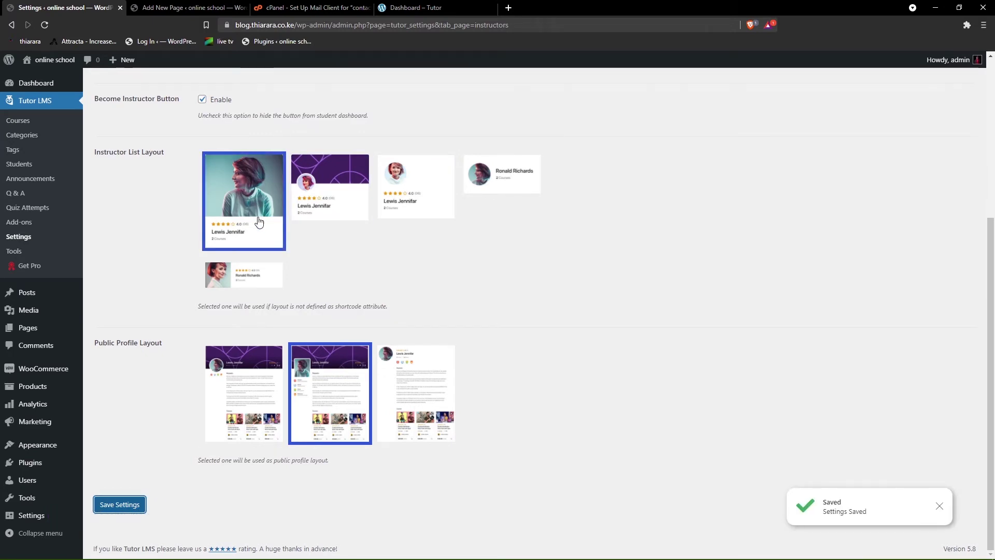
left_click(119, 505)
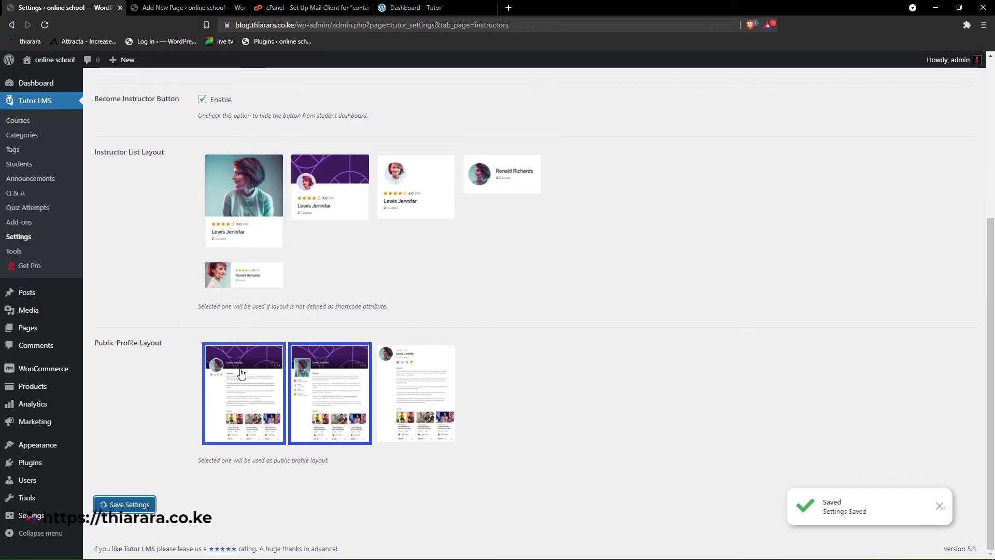
scroll(241, 373, "up", 5)
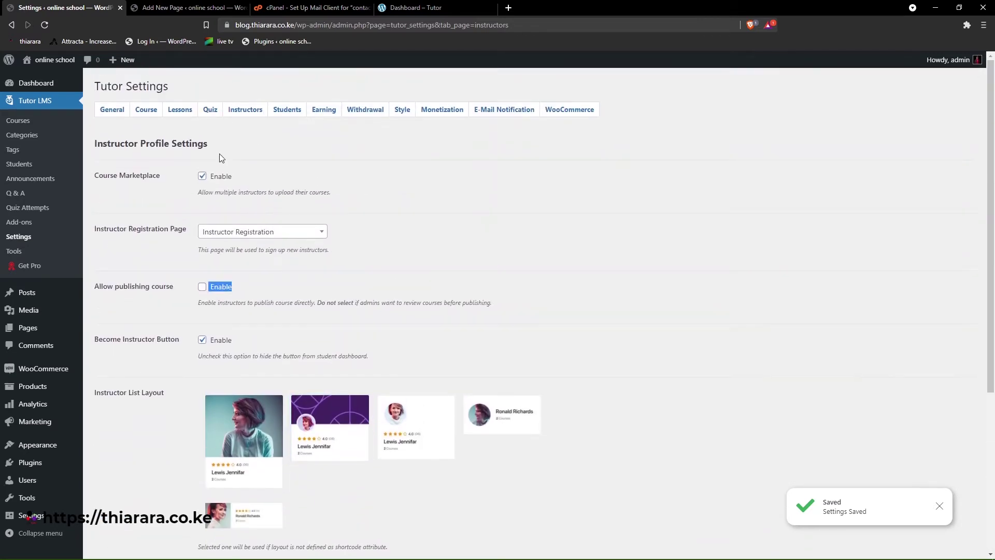
left_click(280, 111)
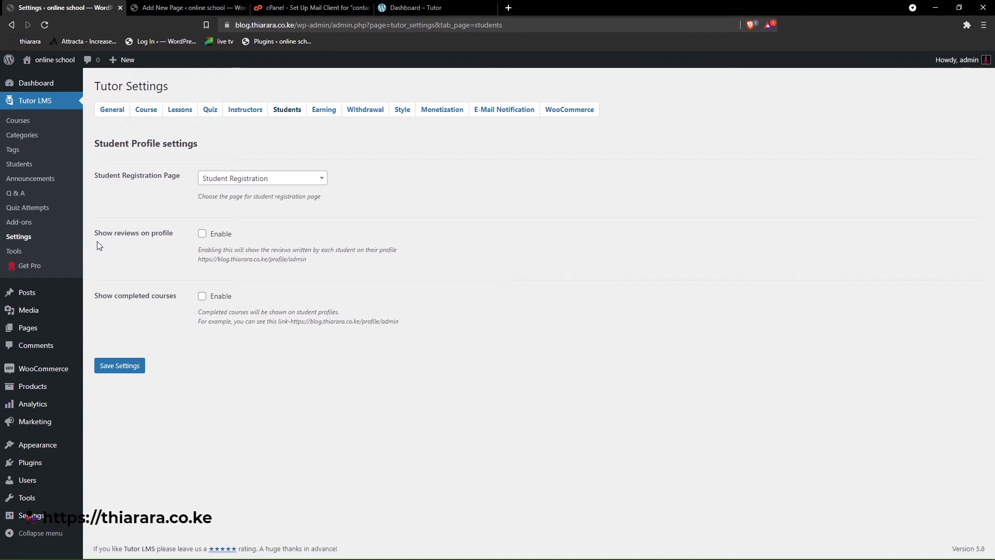
- Show reviews and completed courses on student profiles and save the student settings
left_click(202, 233)
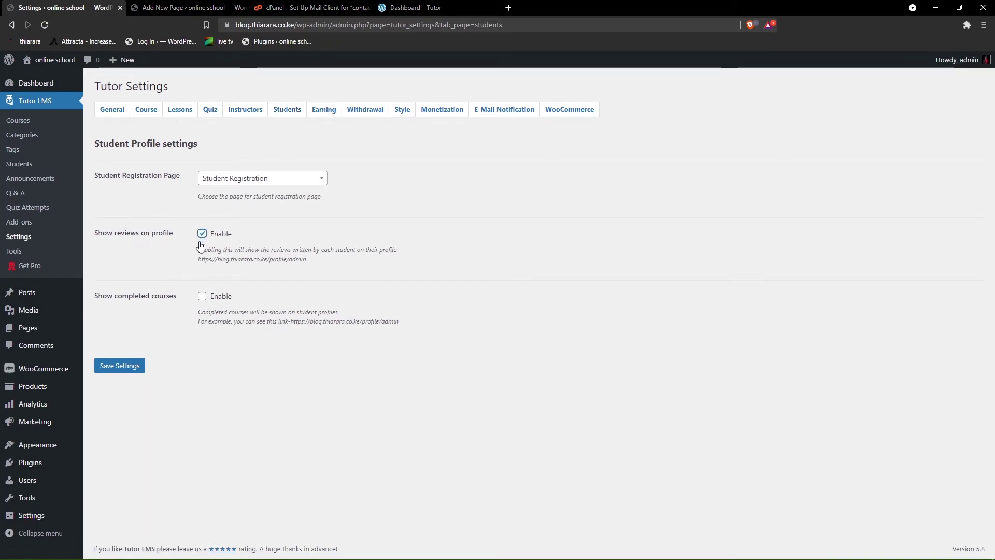
left_click(202, 297)
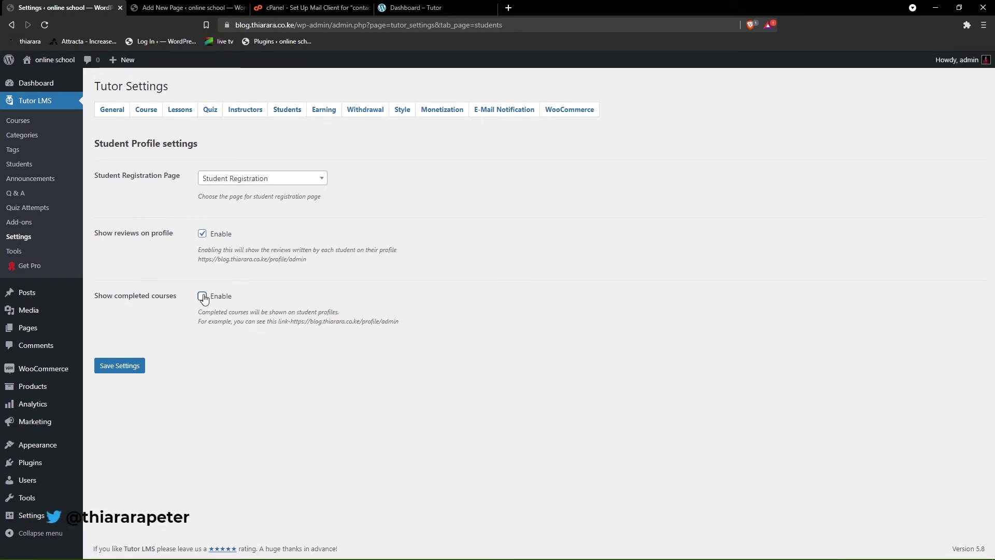
left_click(130, 367)
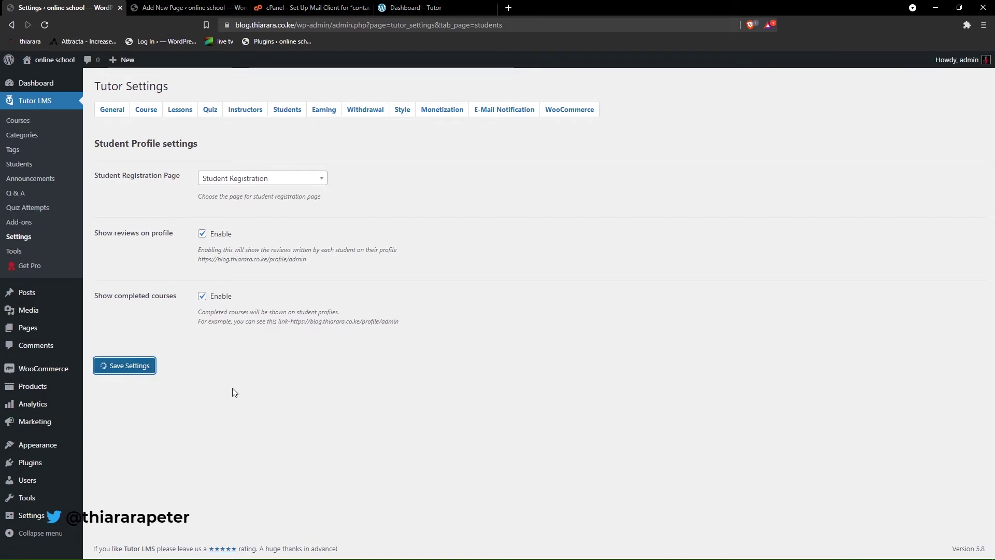
left_click(320, 111)
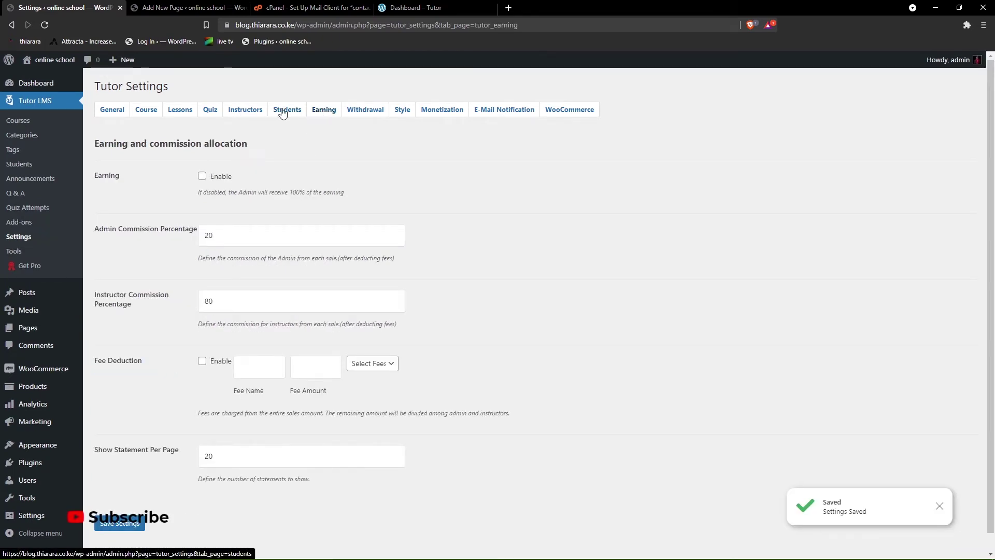
- Enable instructor earnings on the Earning tab
left_click(282, 113)
left_click(320, 110)
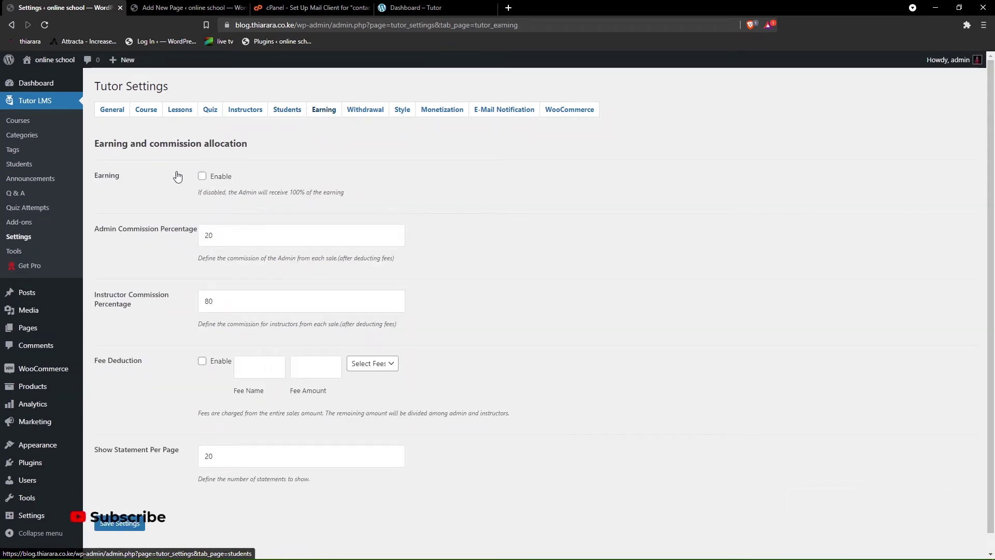
left_click(202, 176)
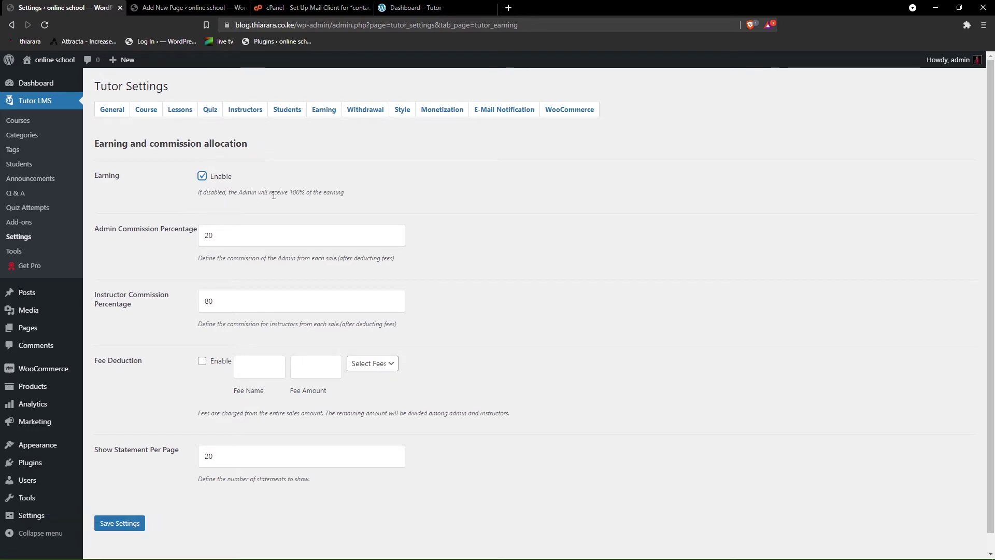
left_click_drag(234, 177, 204, 180)
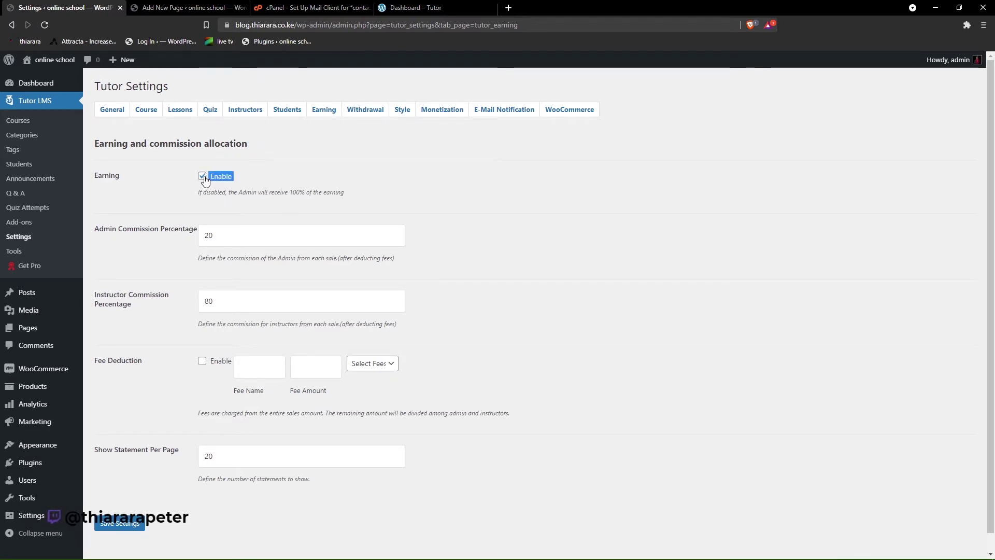
left_click(270, 175)
left_click(202, 177)
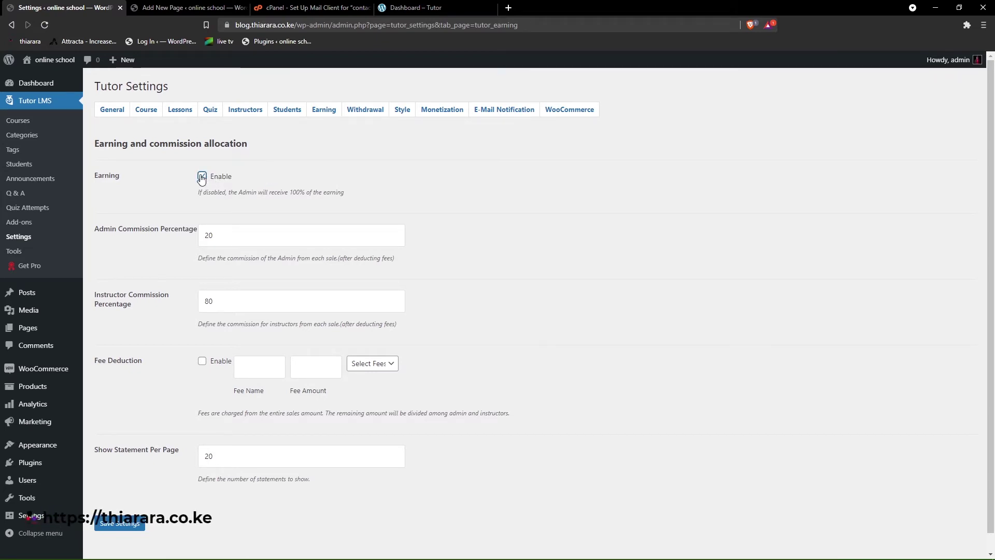
- Set Admin Commission to 15 and Instructor Commission to 85, and save
left_click_drag(217, 234, 200, 239)
type("10")
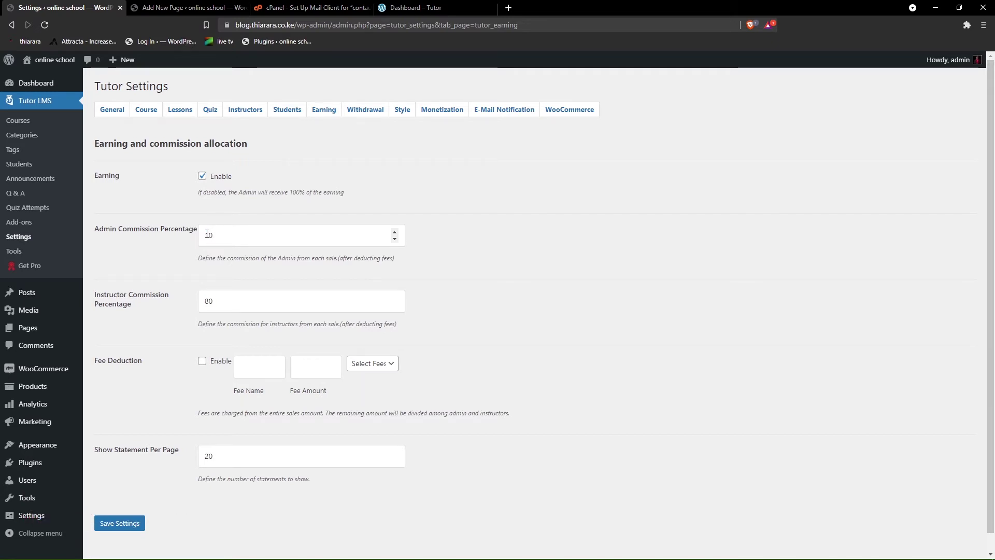
key("BackSpace")
key("BackSpace")
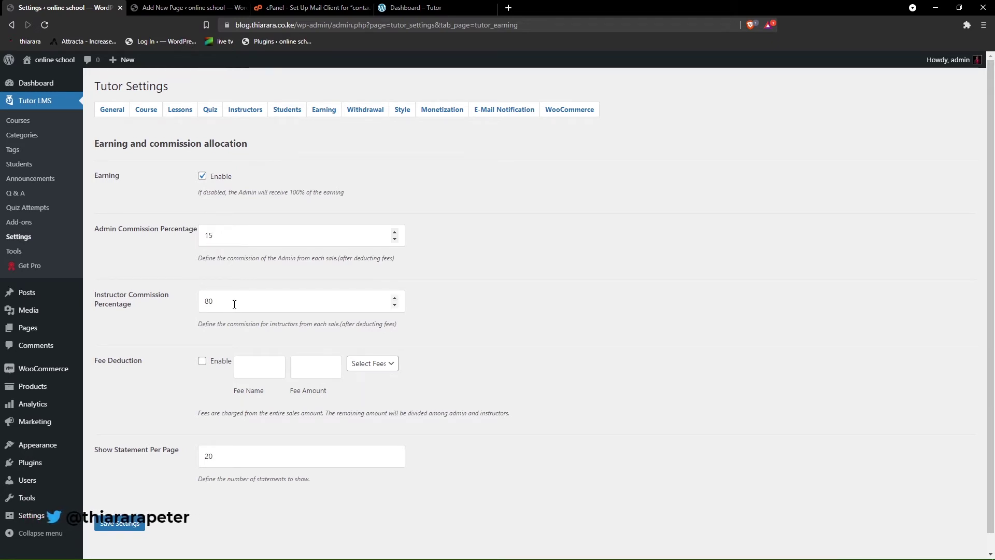
left_click_drag(218, 305, 204, 305)
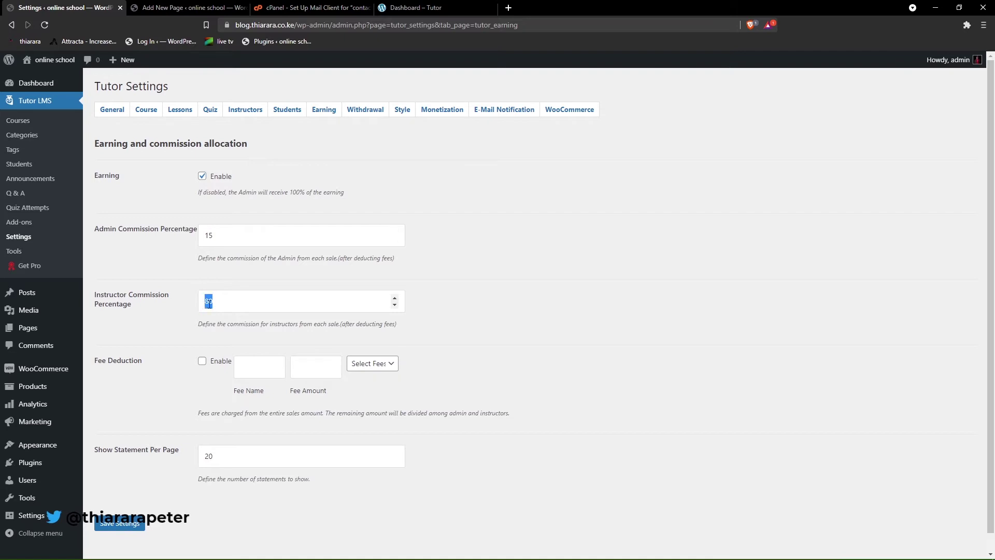
type("1")
key("BackSpace")
type("85")
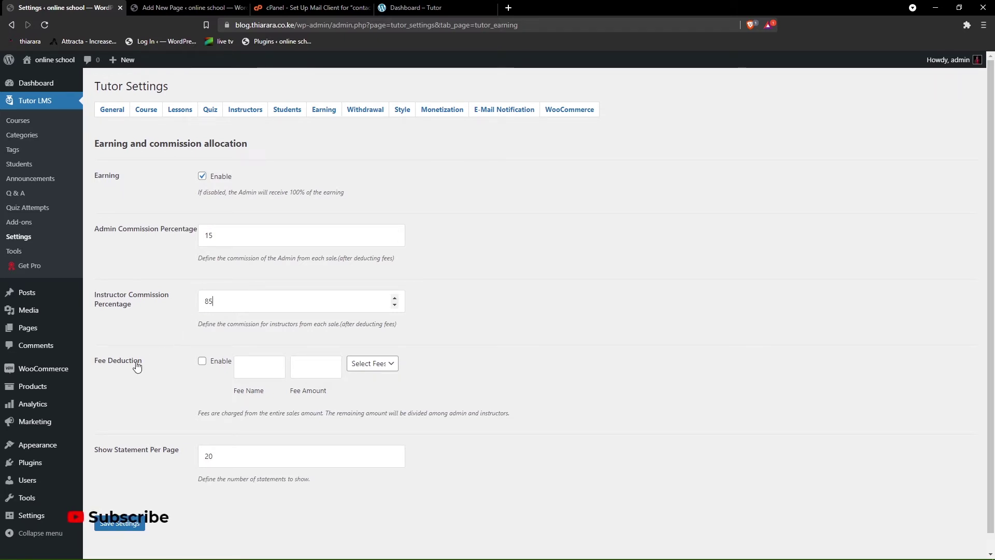
scroll(186, 332, "down", 1)
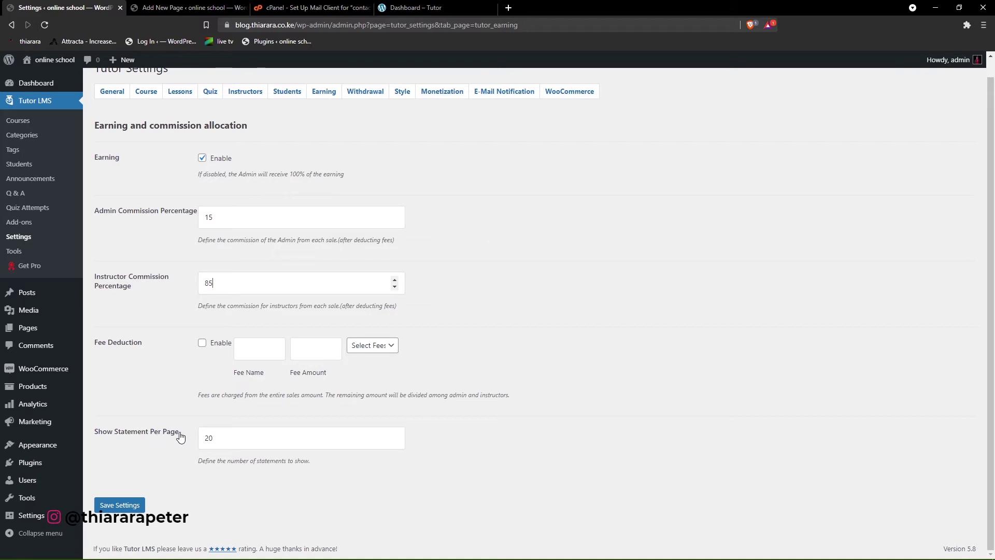
left_click(131, 505)
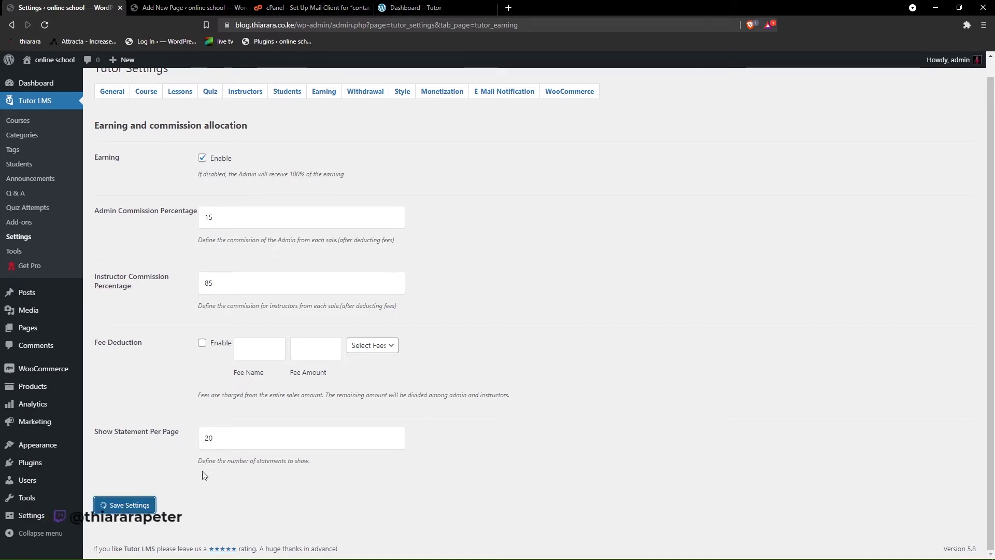
scroll(264, 224, "up", 1)
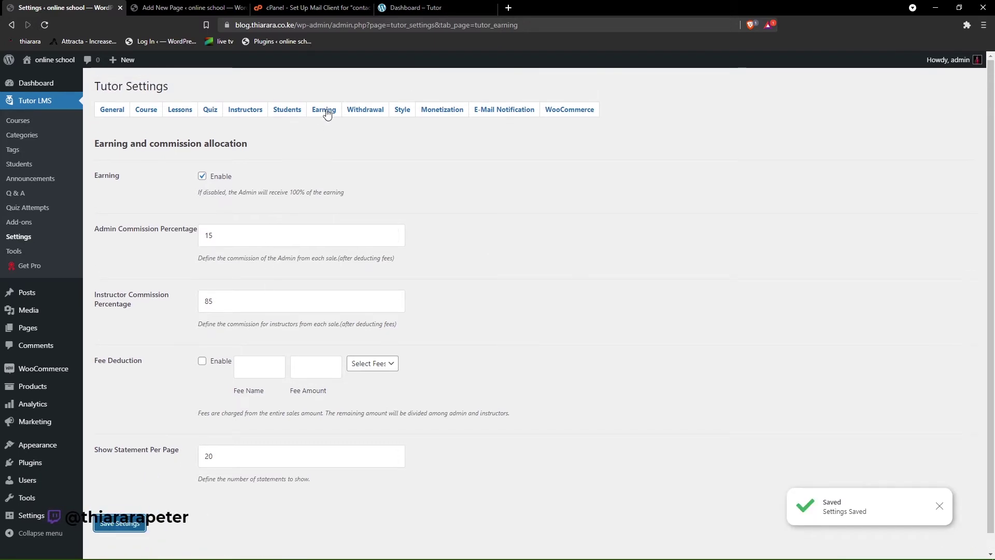
left_click(352, 111)
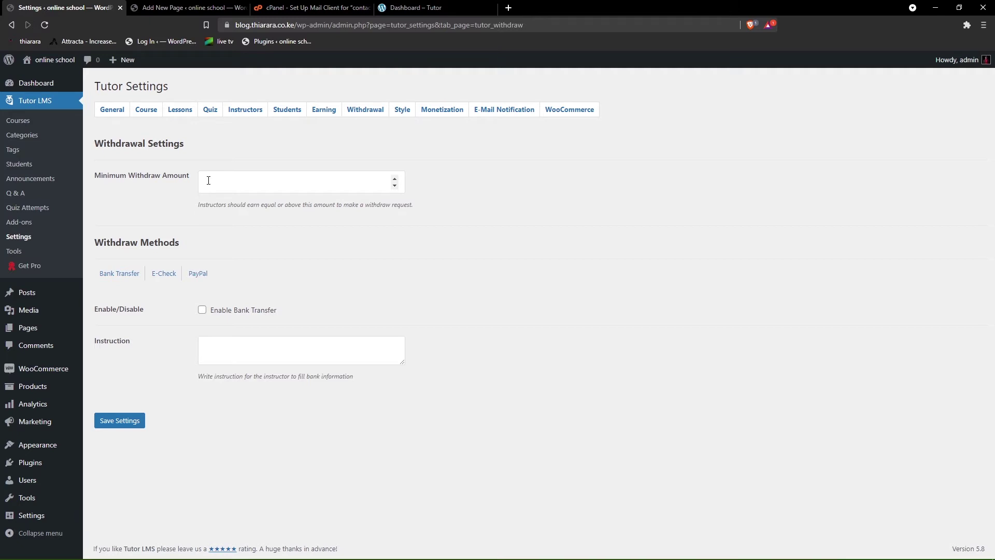
- Set the minimum withdraw amount to 100 and enable Bank Transfer withdrawals
type("100")
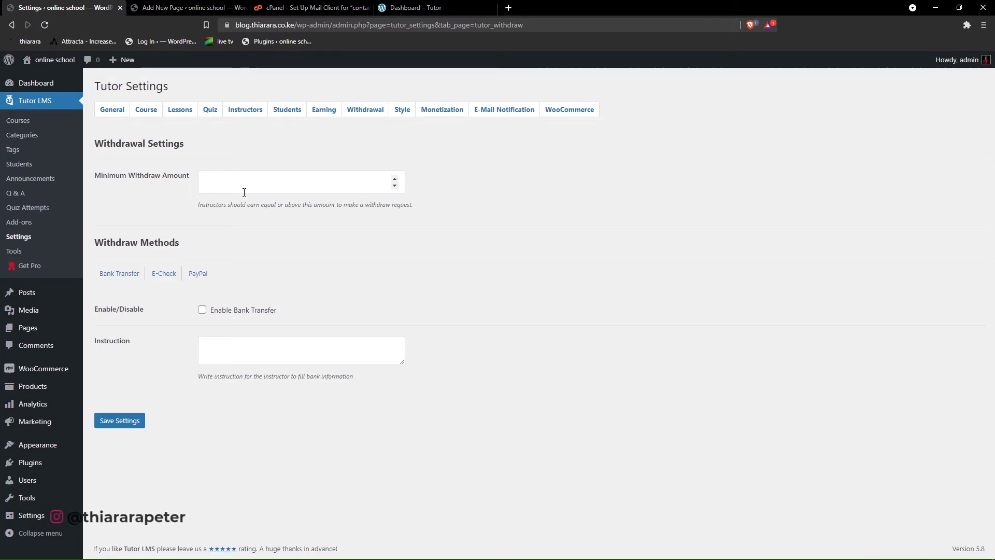
left_click_drag(187, 249, 109, 260)
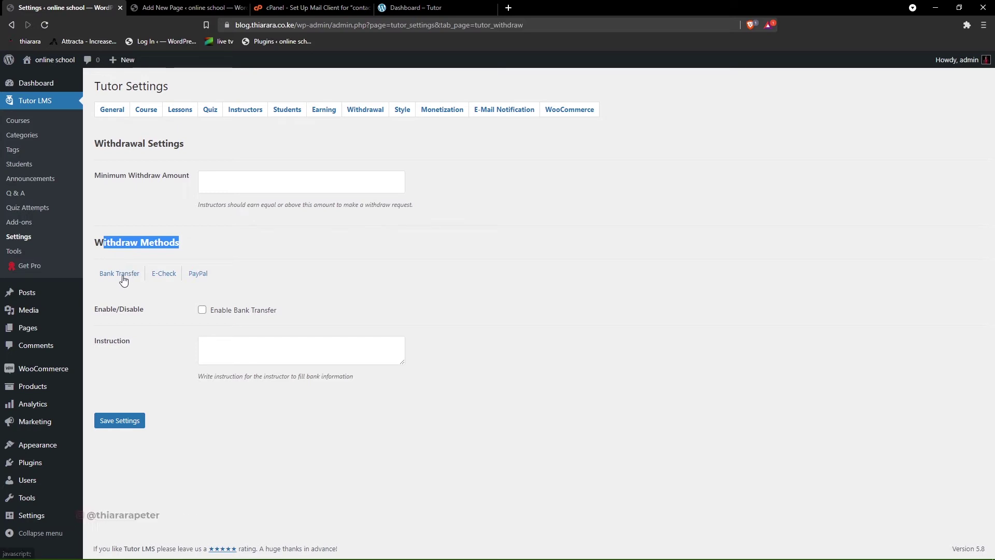
left_click(120, 274)
left_click(205, 311)
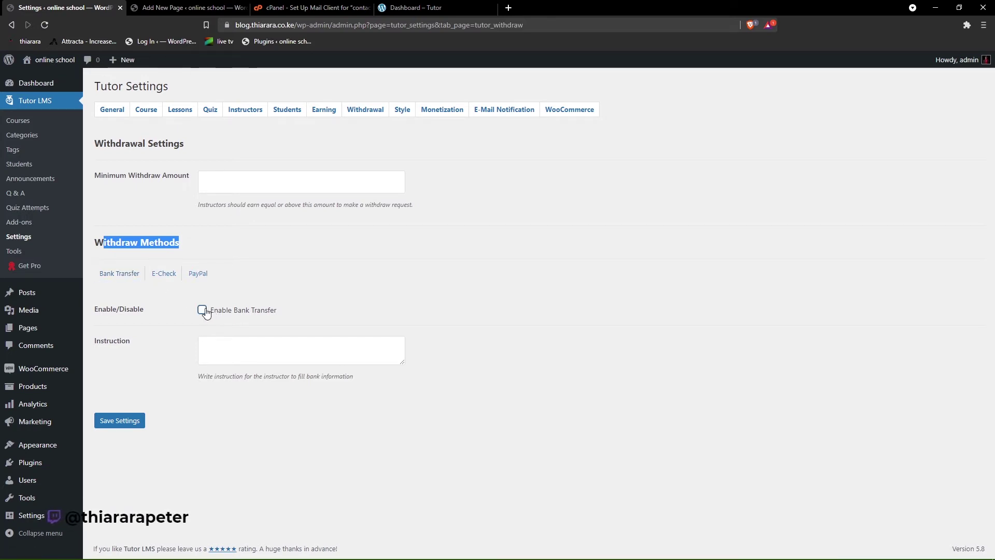
left_click(228, 345)
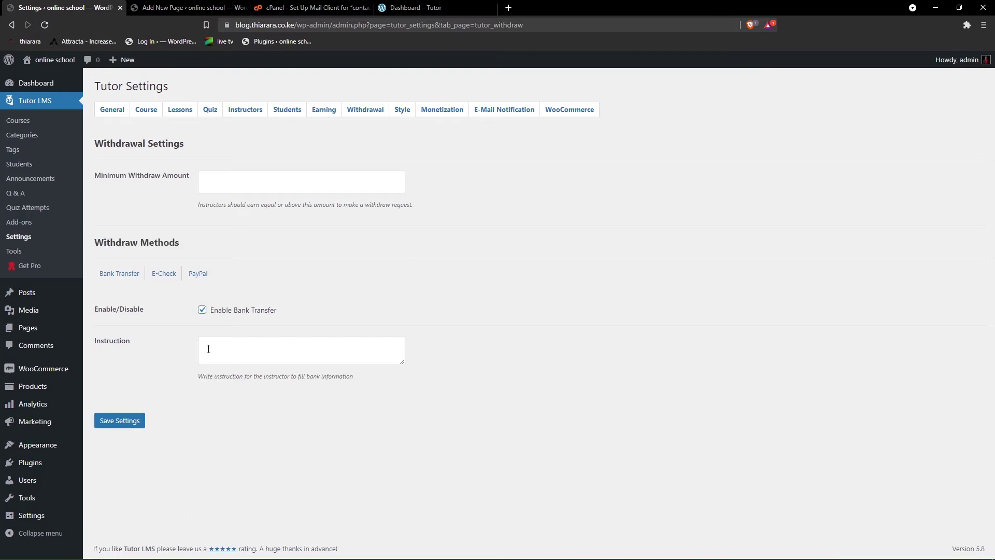
left_click_drag(133, 342, 101, 344)
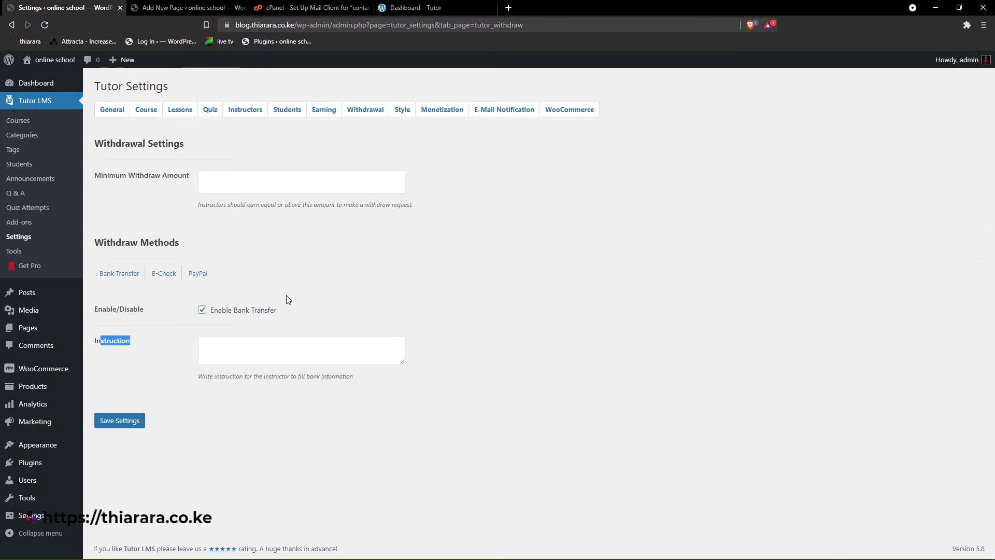
- Enable PayPal withdrawals, leaving E-Check off, and save the withdrawal settings
left_click(168, 274)
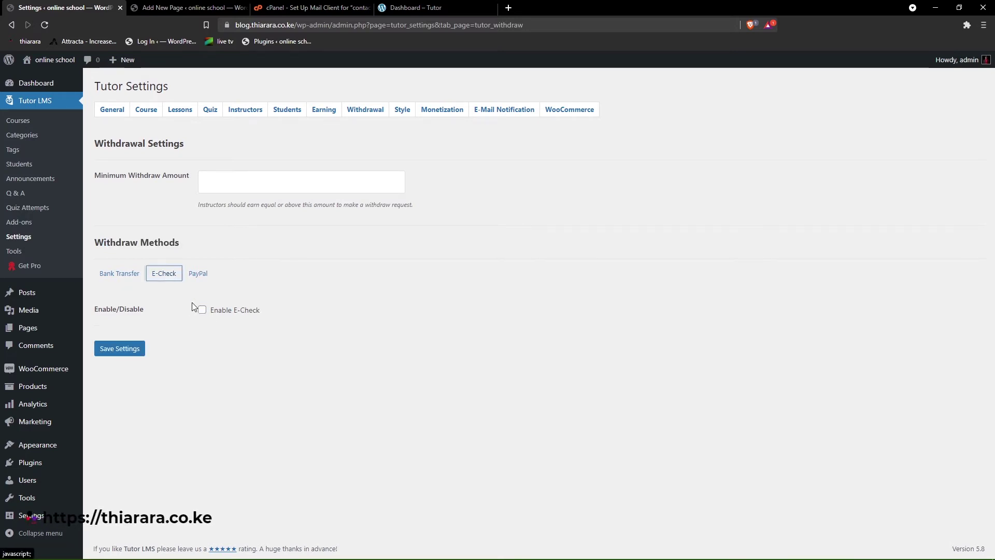
left_click(202, 311)
left_click(198, 274)
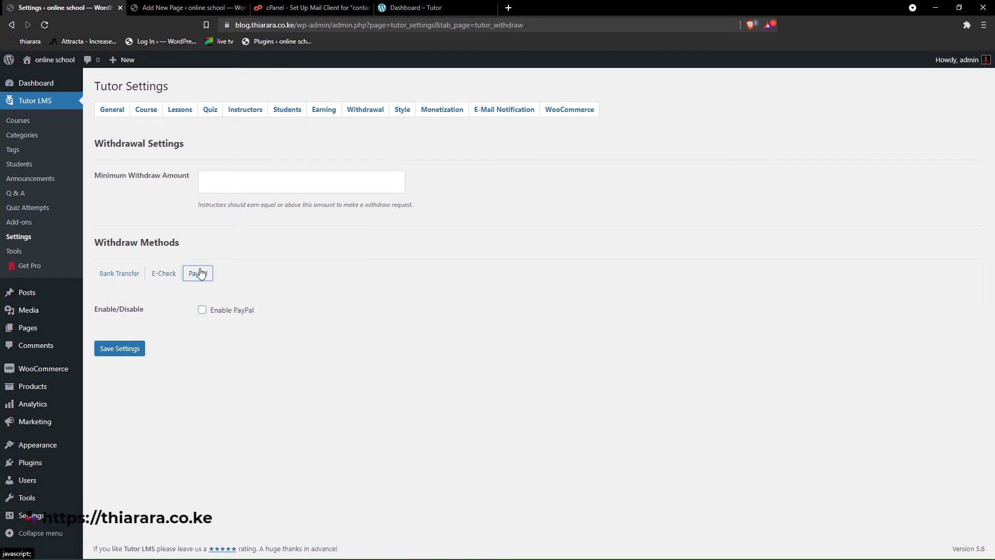
left_click(202, 310)
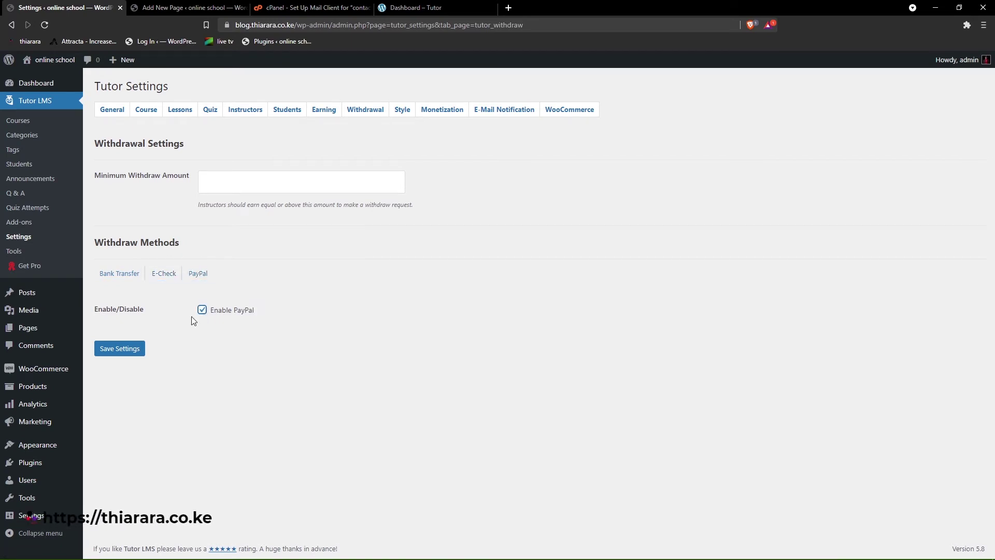
left_click(119, 274)
left_click(170, 274)
left_click(198, 276)
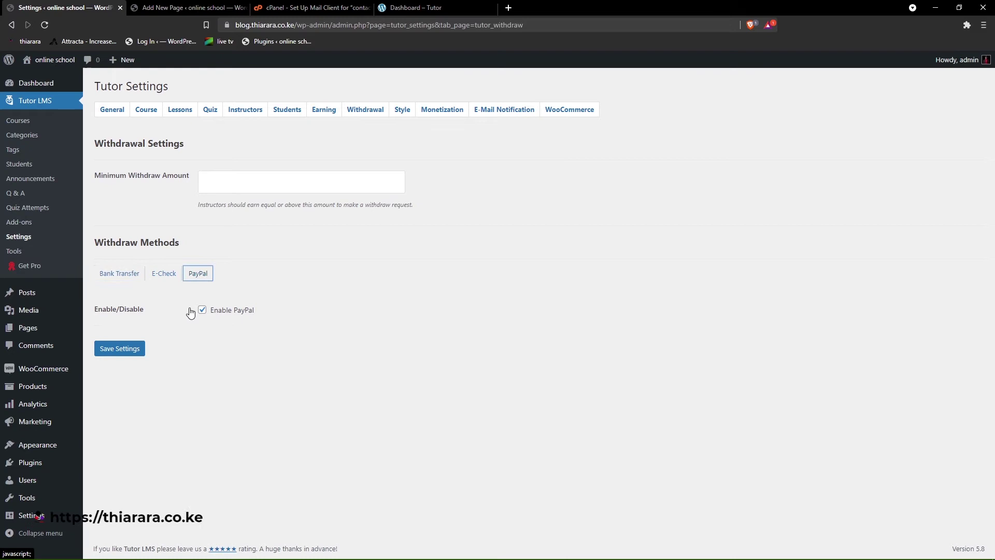
left_click(134, 349)
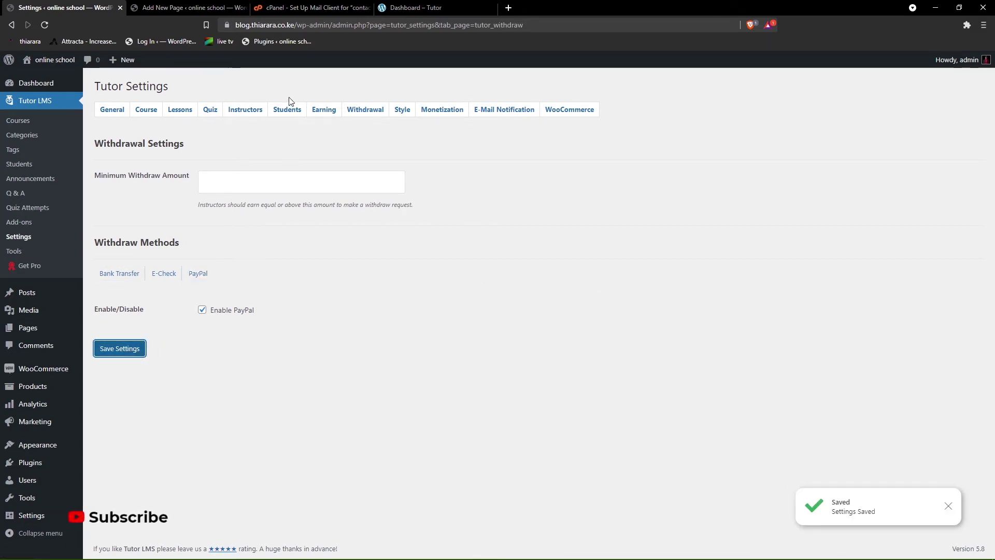
- Save Tutor LMS monetization with WooCommerce as the selected e-commerce engine
left_click(401, 111)
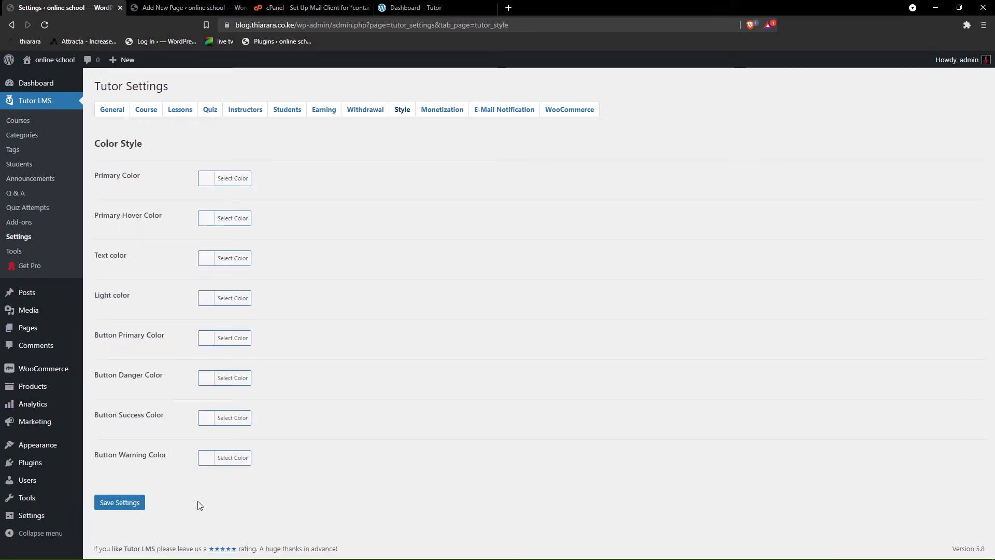
left_click(443, 112)
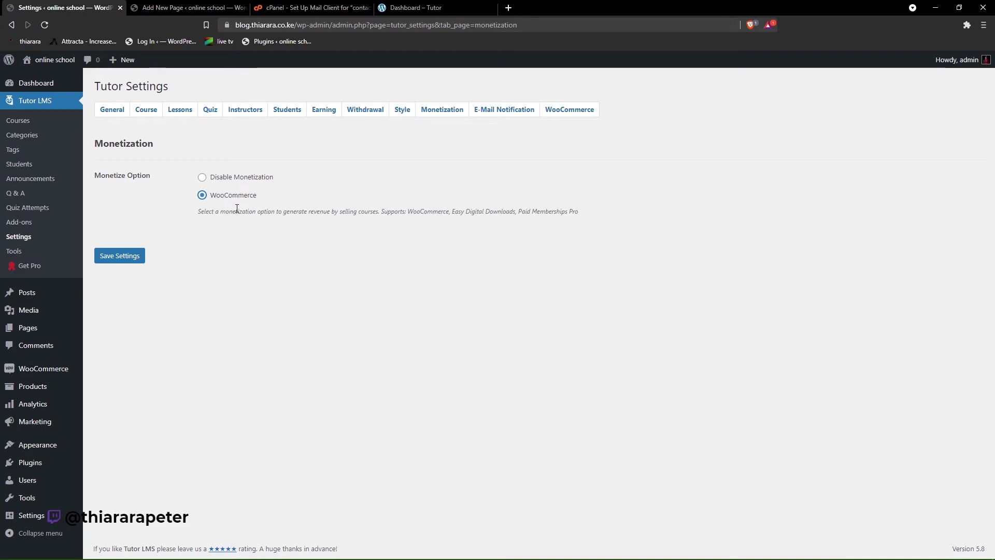
left_click_drag(197, 211, 212, 184)
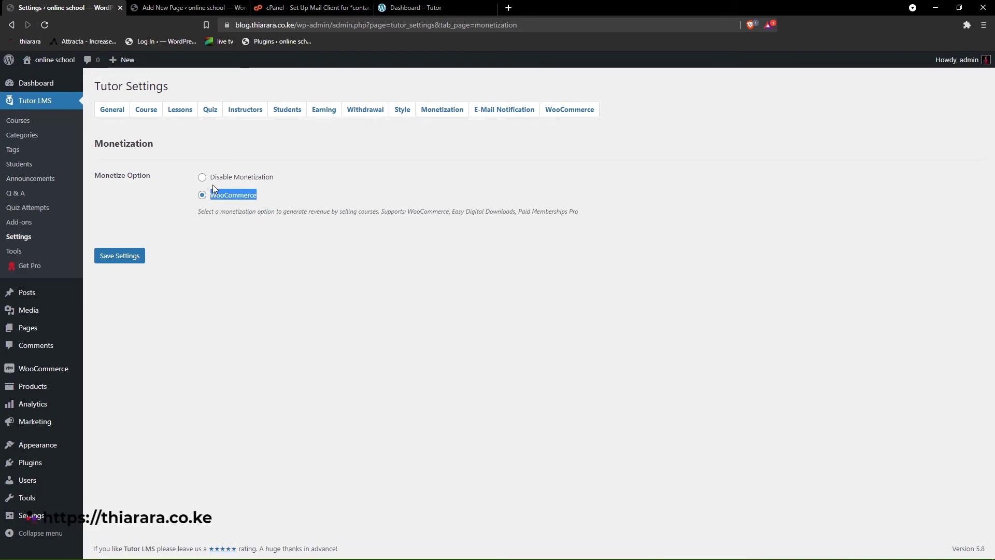
left_click(290, 200)
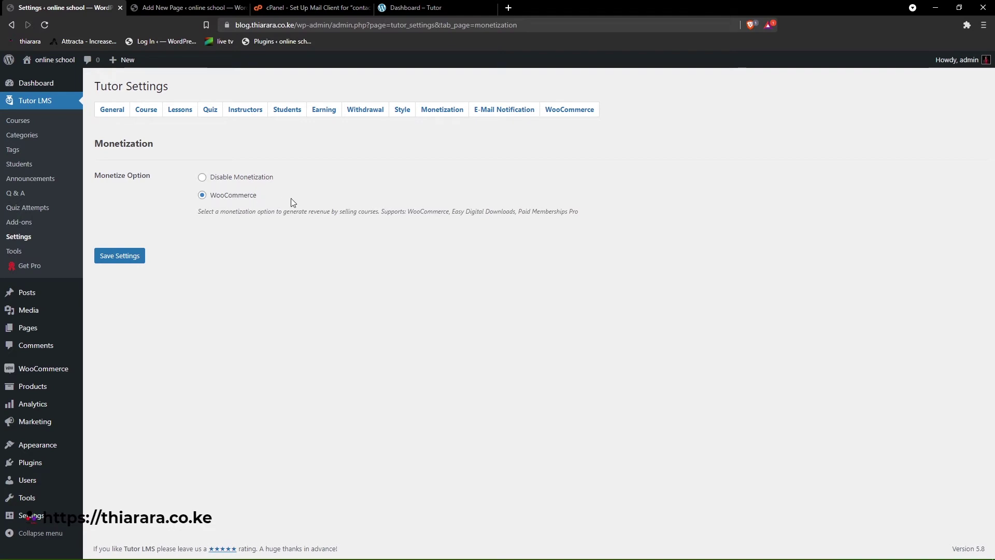
left_click(134, 259)
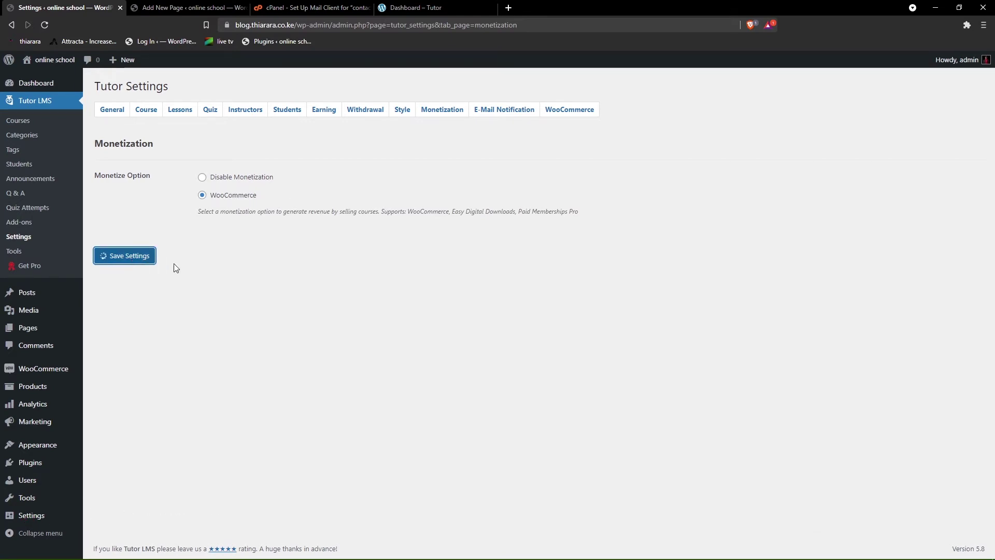
left_click(497, 110)
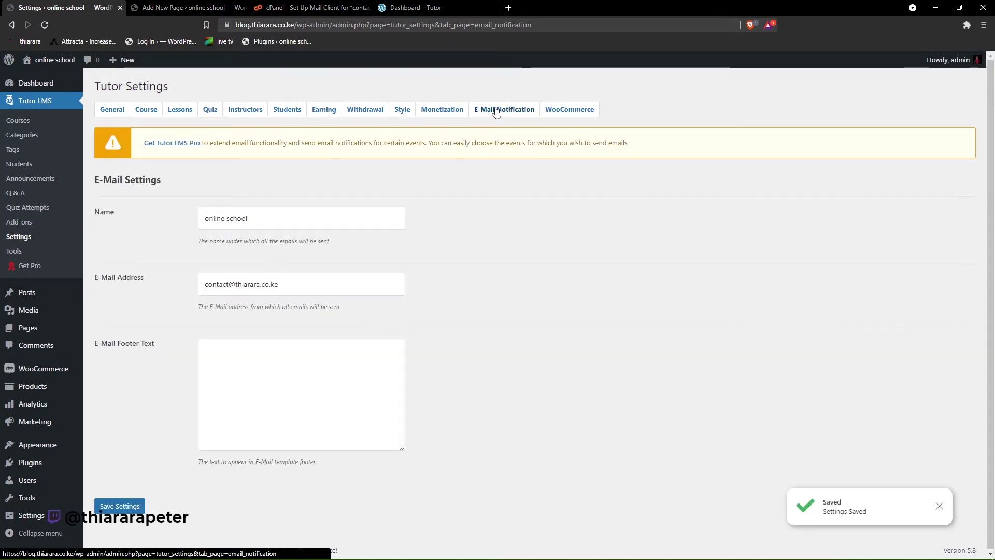
- Check the e-mail sender name and address, then save WooCommerce settings with guest add-to-cart enabled
left_click_drag(252, 219, 204, 220)
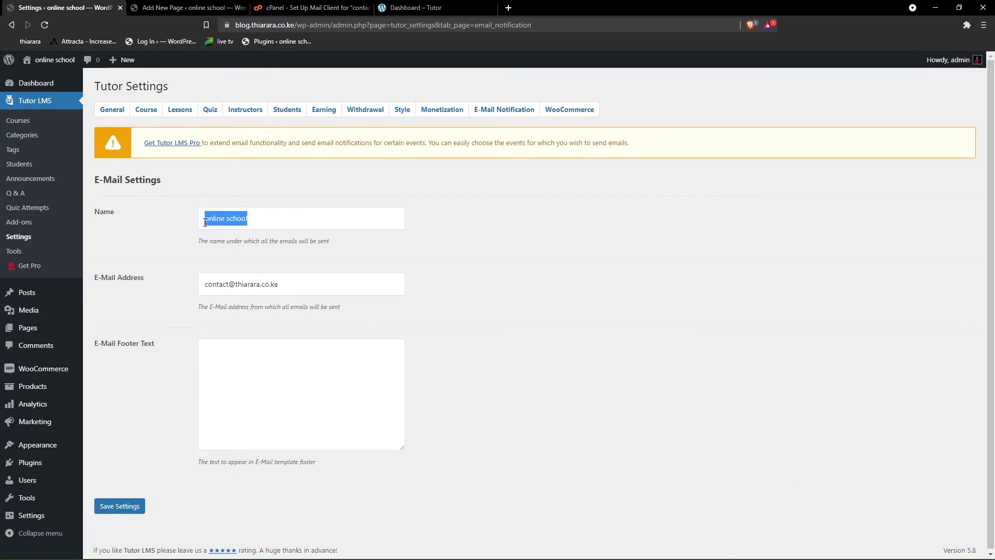
left_click_drag(275, 279, 190, 294)
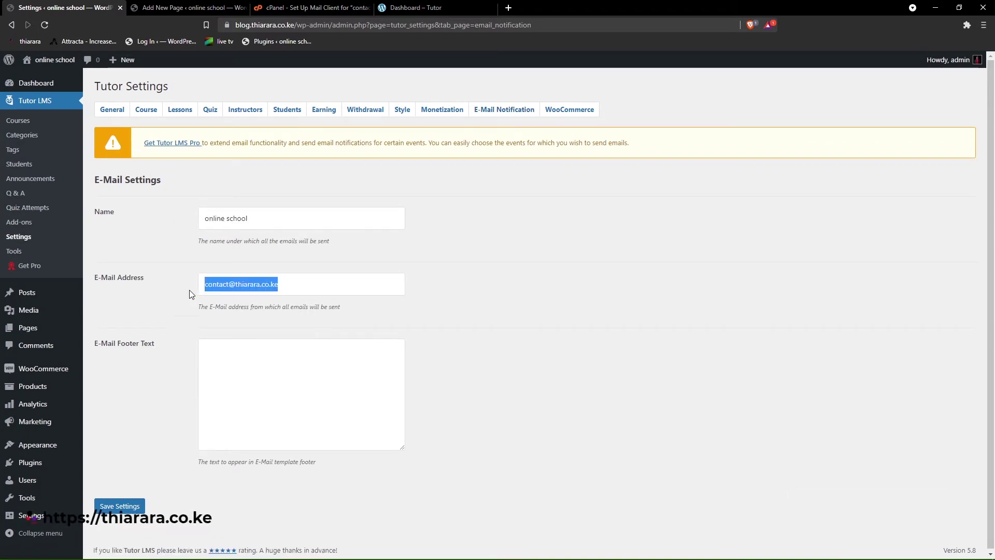
left_click(232, 361)
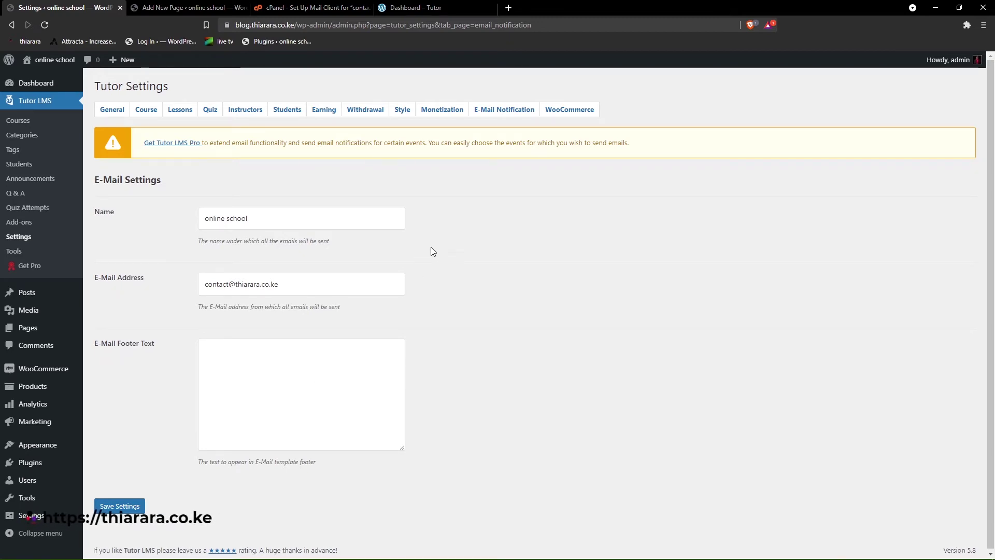
left_click(566, 115)
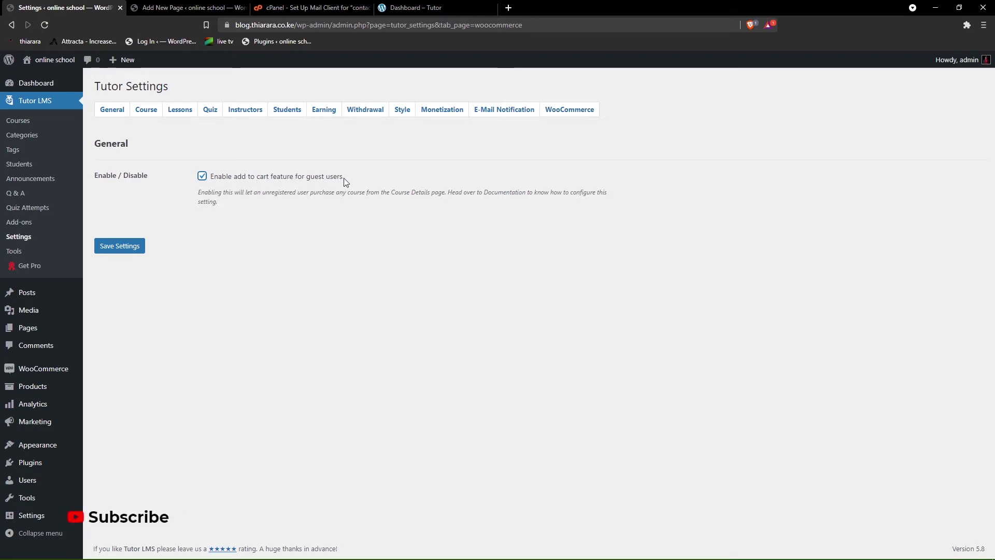
left_click(110, 246)
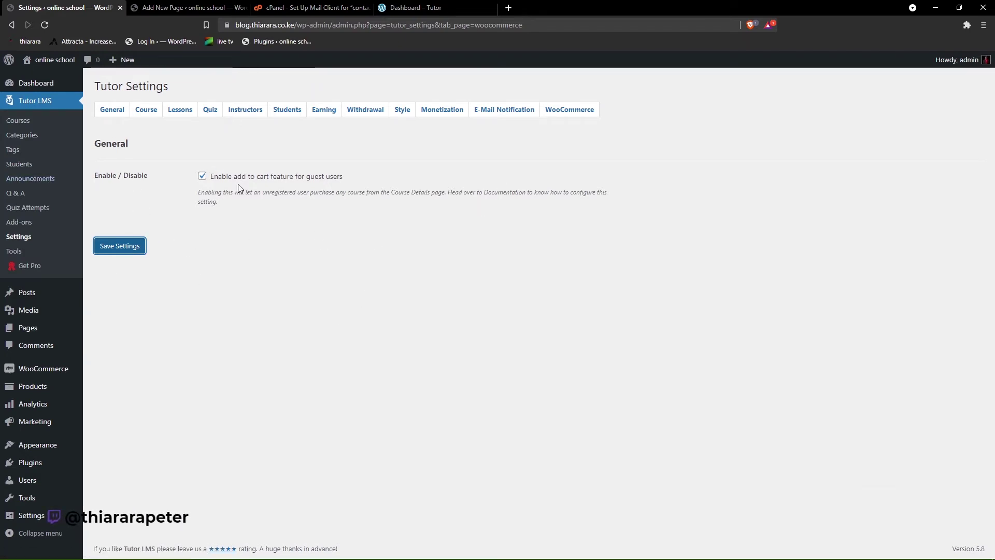
- Create the Wordpress course category with slug Wordpress
left_click(23, 136)
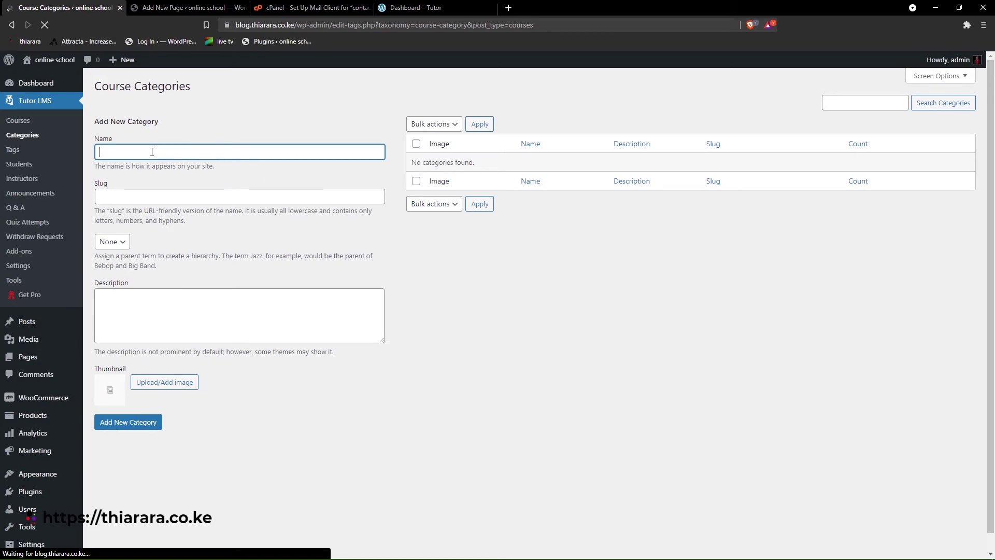
left_click(132, 151)
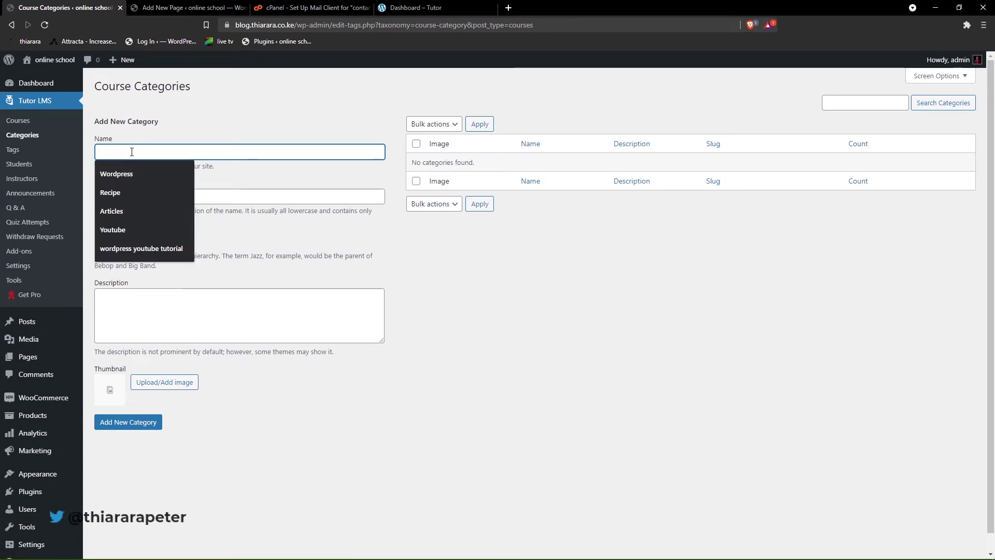
left_click(121, 173)
left_click(131, 196)
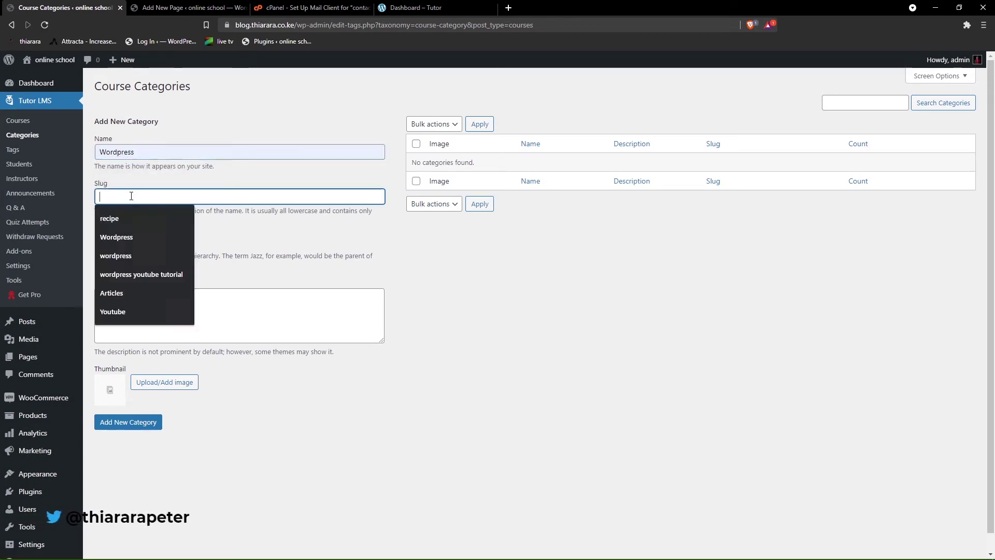
left_click(123, 238)
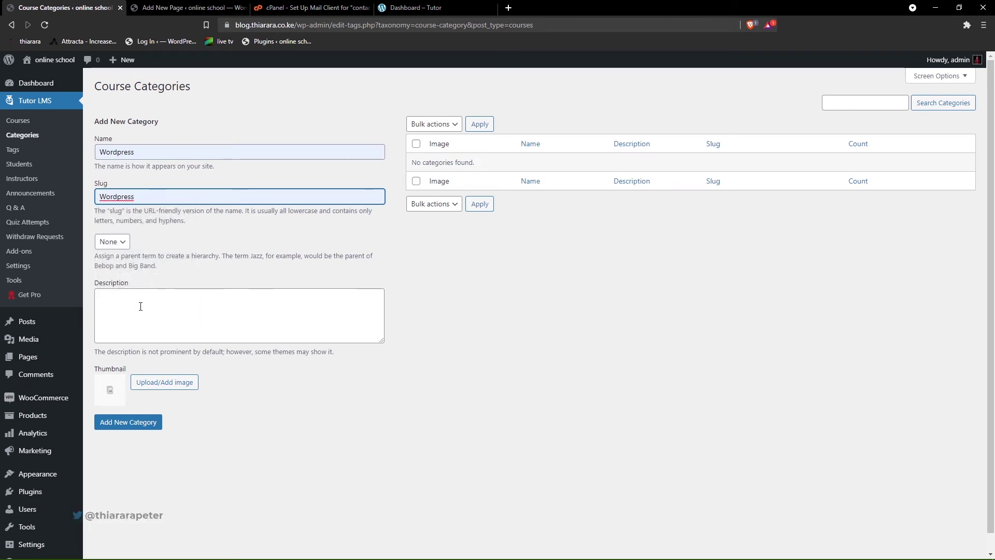
left_click(138, 423)
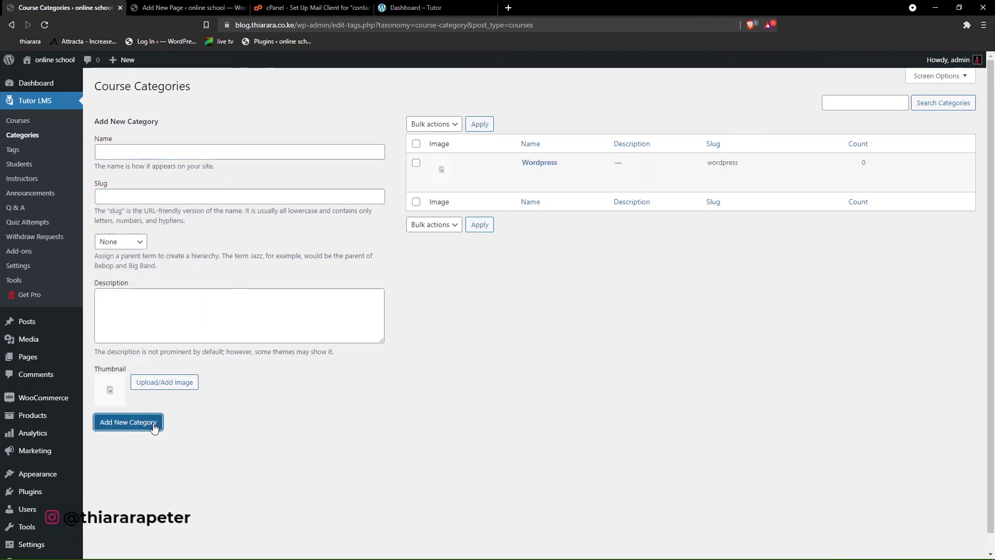
- Add the Recipe (slug recipe) and Youtube (slug Youtube) course categories
left_click(137, 152)
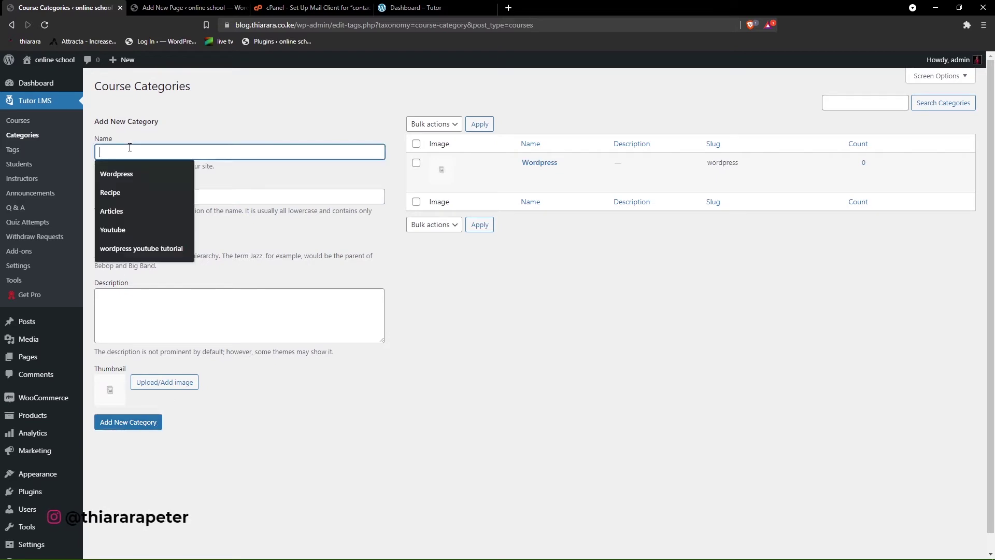
left_click(118, 189)
left_click(116, 195)
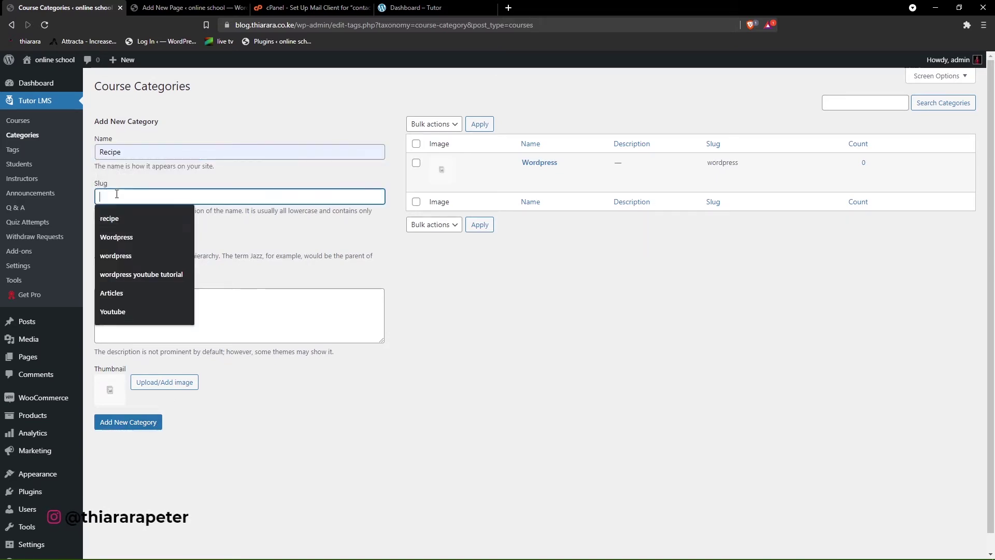
left_click(123, 221)
left_click(132, 422)
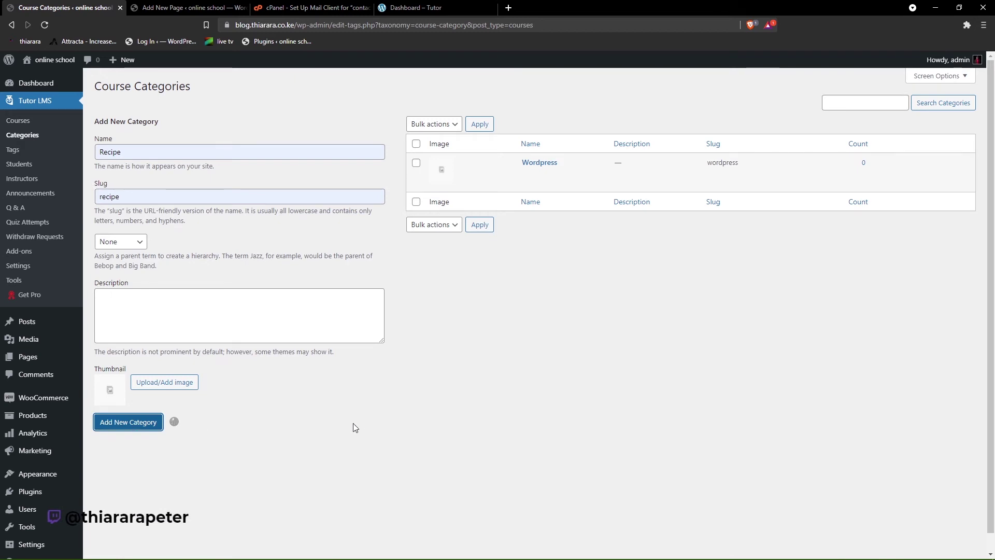
left_click(160, 151)
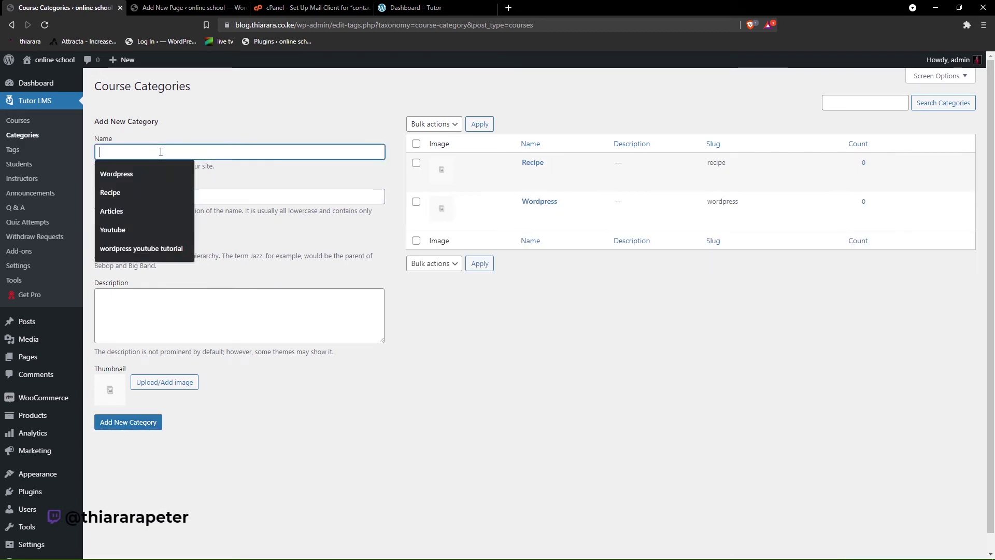
left_click(143, 235)
left_click(158, 197)
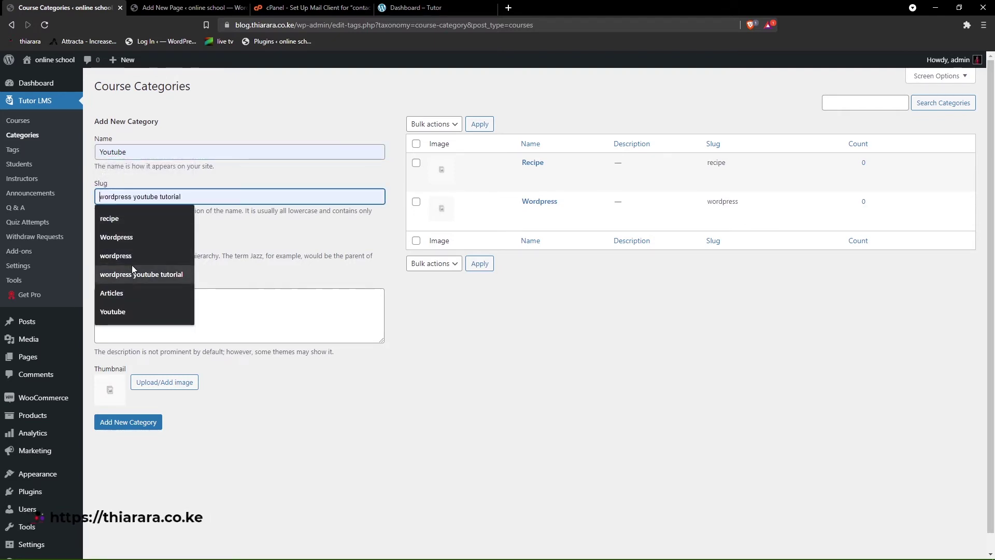
left_click(137, 311)
left_click(147, 421)
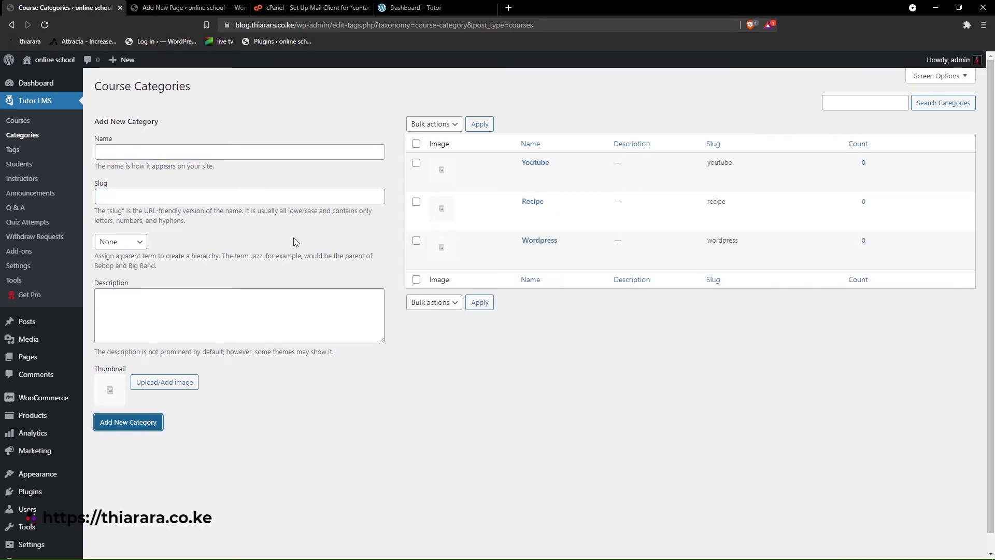
- Create the Wordpress course tag with slug Wordpress
left_click(19, 151)
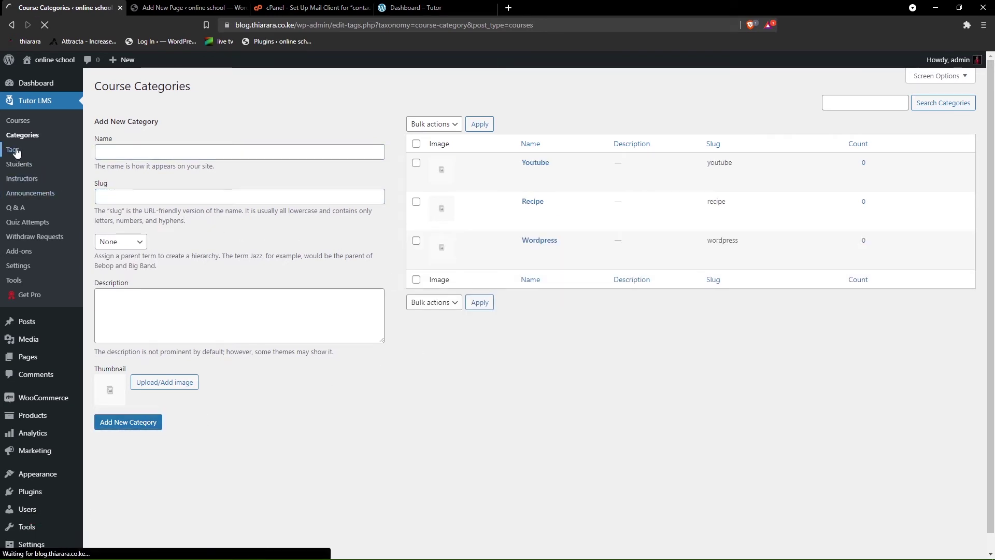
left_click(116, 152)
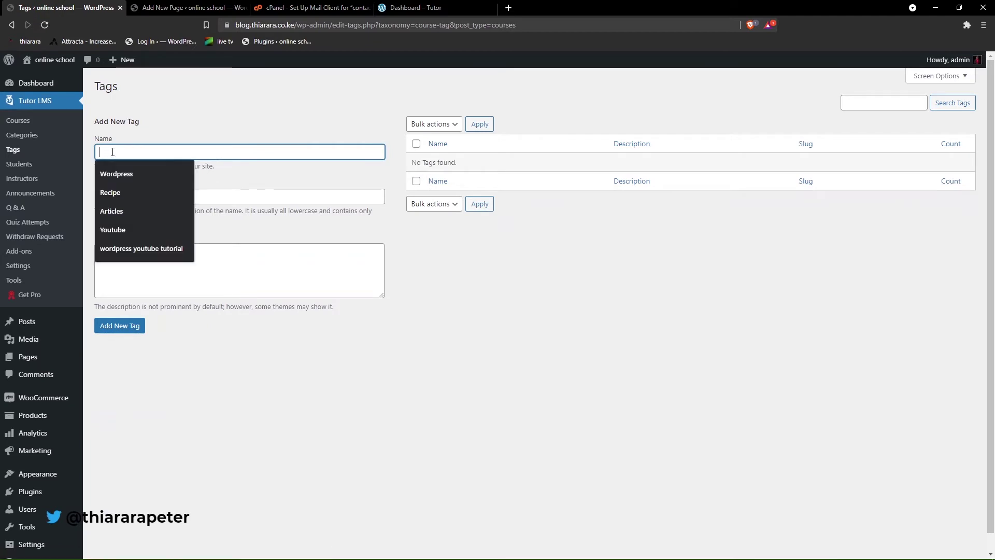
left_click(116, 177)
left_click(120, 197)
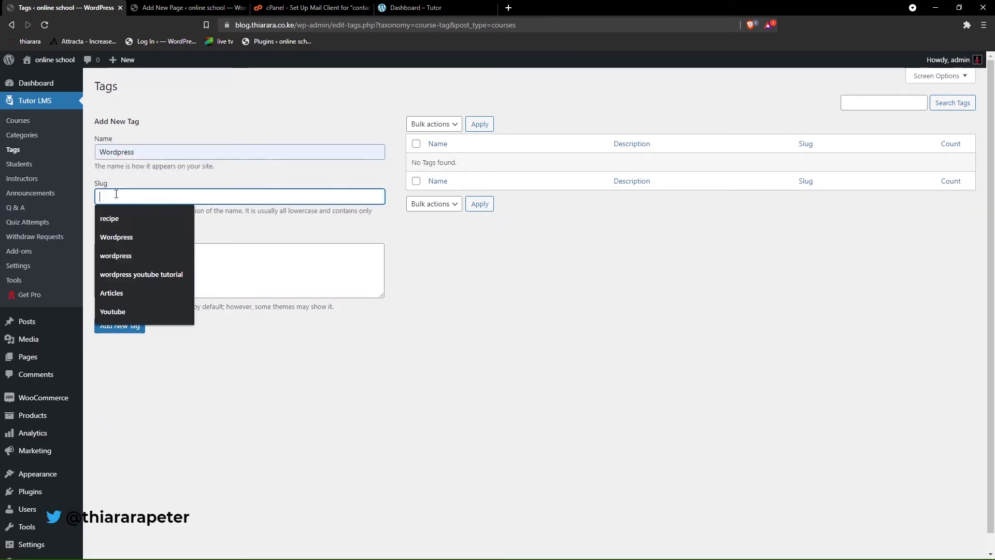
left_click(129, 235)
left_click(133, 329)
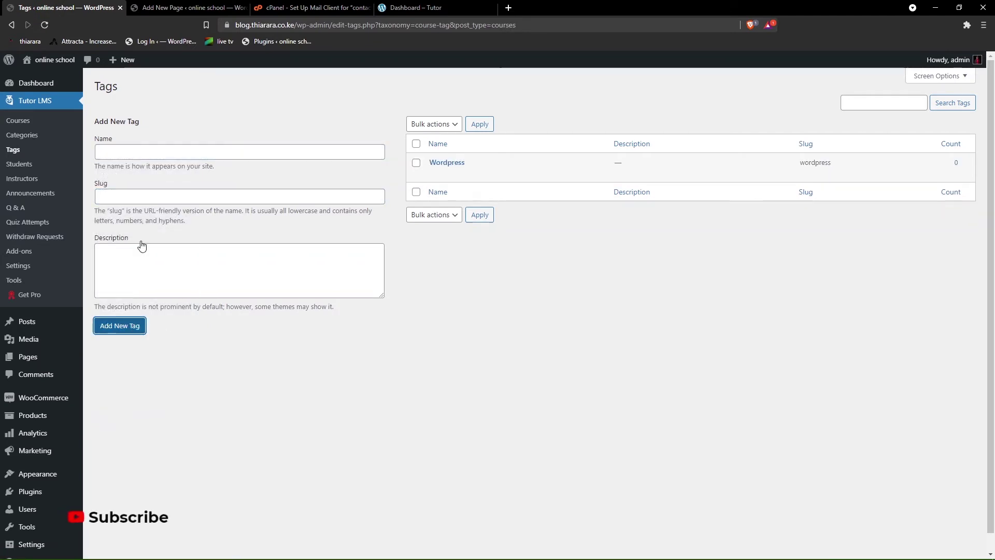
- Add the Recipe (slug recipe) and Youtube (slug Youtube) course tags
left_click(133, 156)
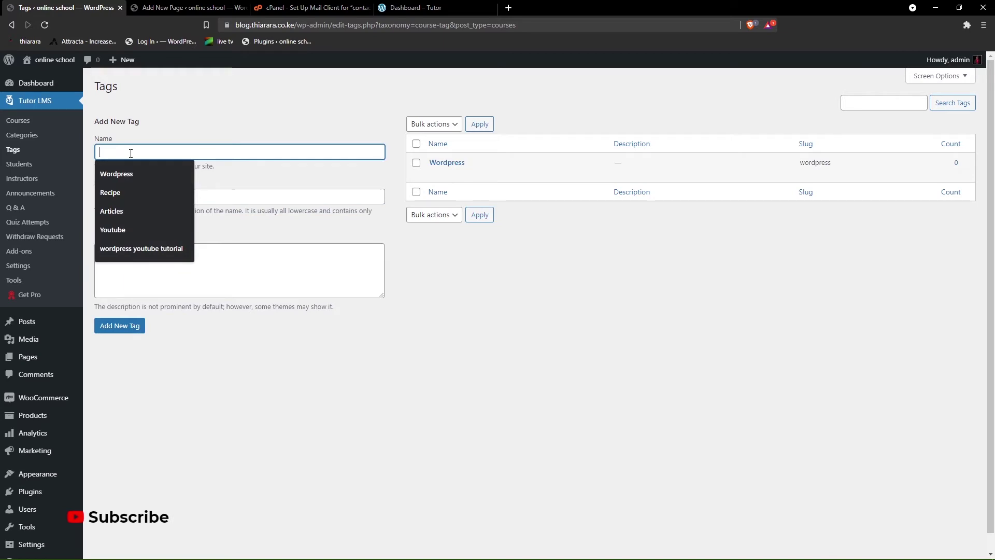
left_click(120, 192)
left_click(121, 196)
left_click(124, 218)
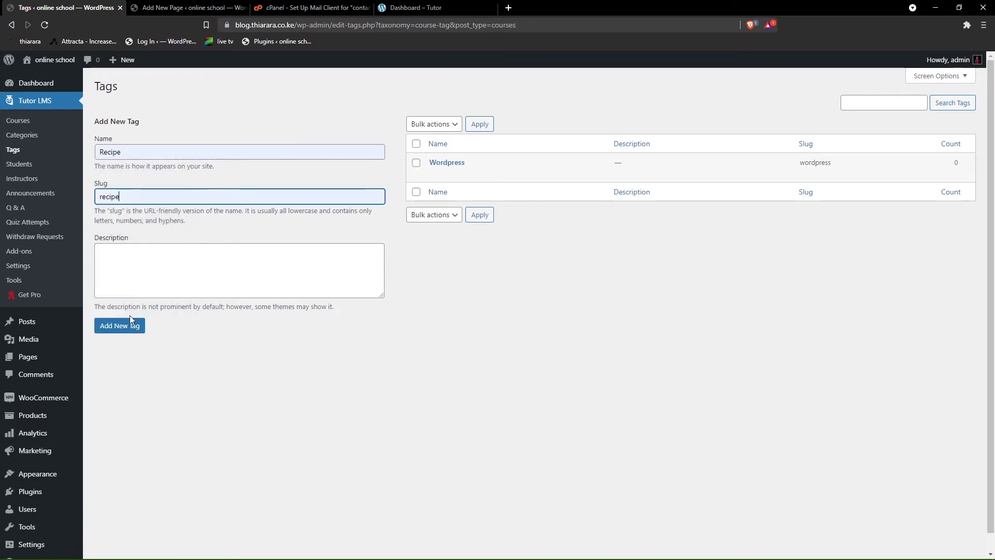
left_click(128, 330)
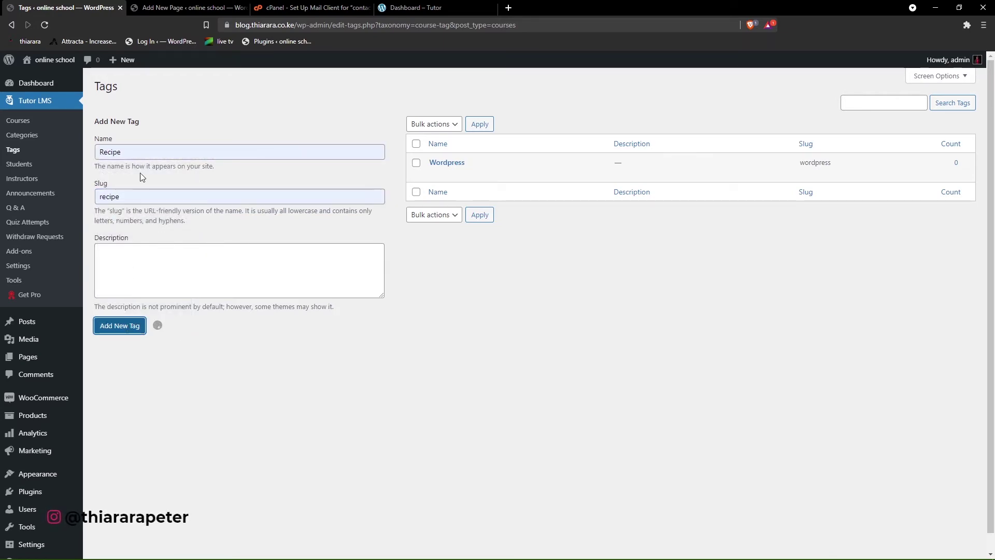
left_click(133, 152)
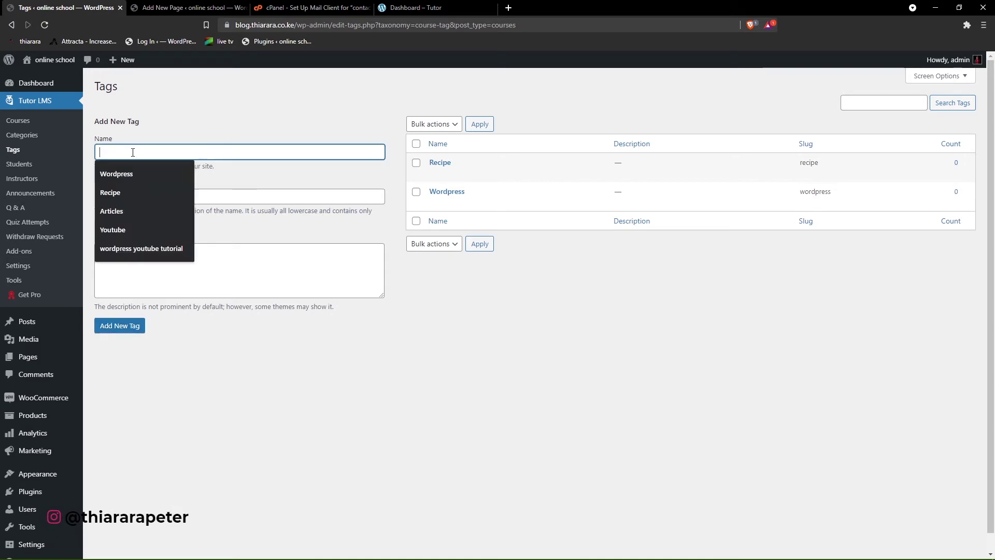
left_click(129, 228)
left_click(127, 197)
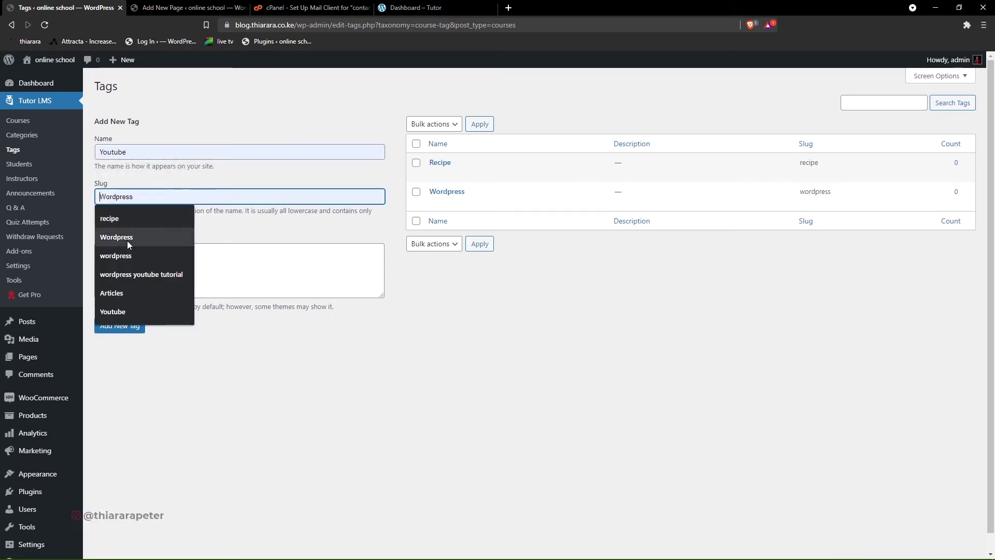
left_click(124, 311)
left_click(137, 327)
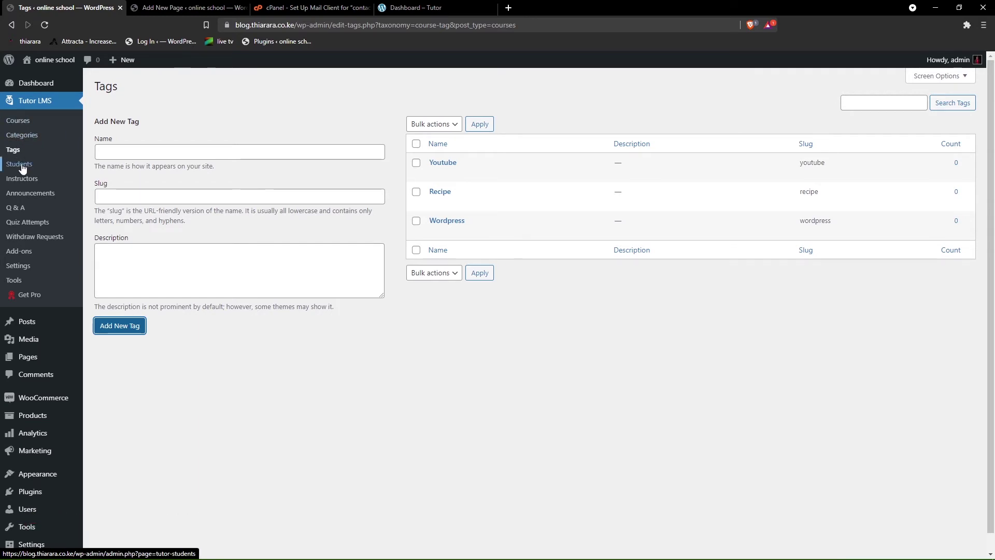
- Browse Tutor LMS Students, Instructors, Announcements and Withdraw Requests, then show All Pages in the other tab
left_click(23, 165)
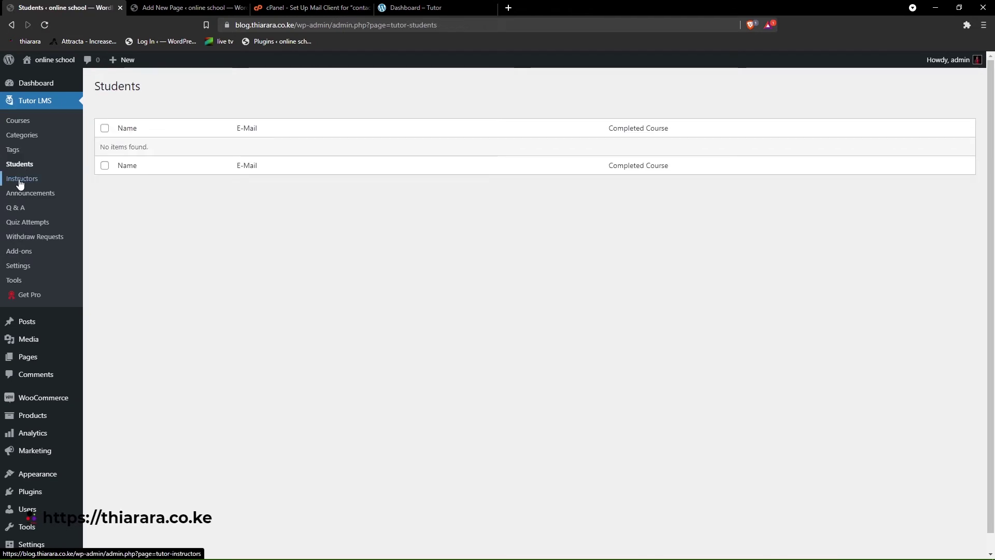
left_click(21, 181)
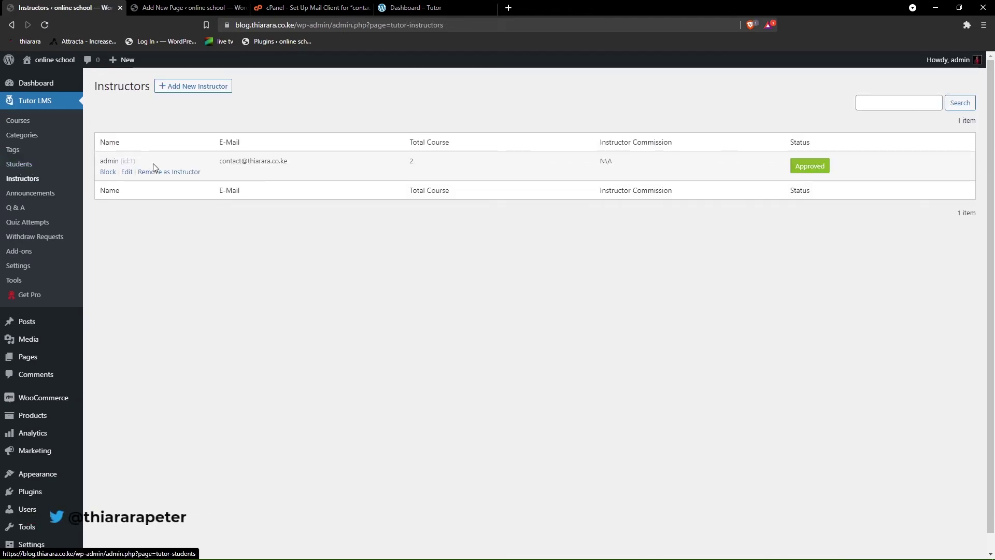
left_click(21, 179)
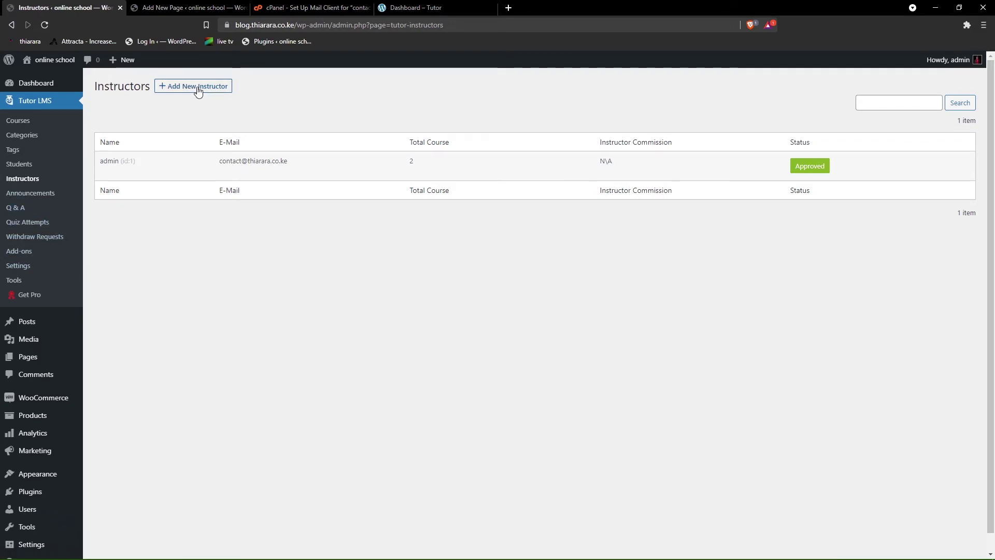
left_click(31, 194)
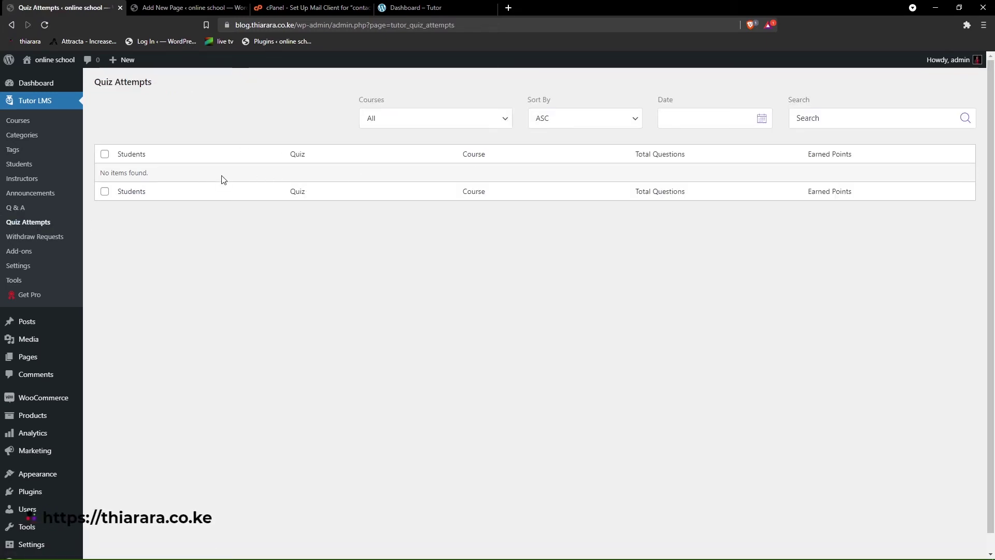
left_click(15, 240)
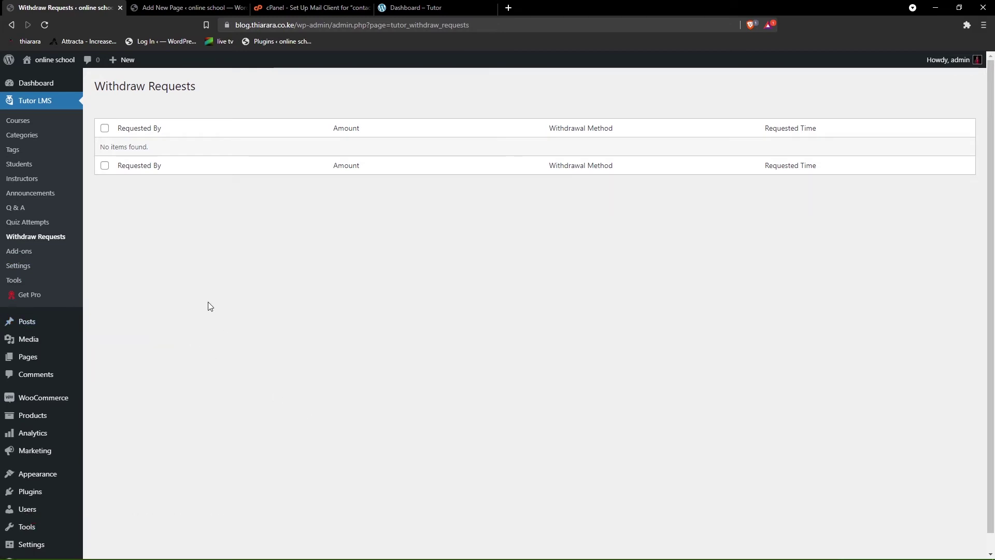
left_click(193, 7)
left_click(18, 68)
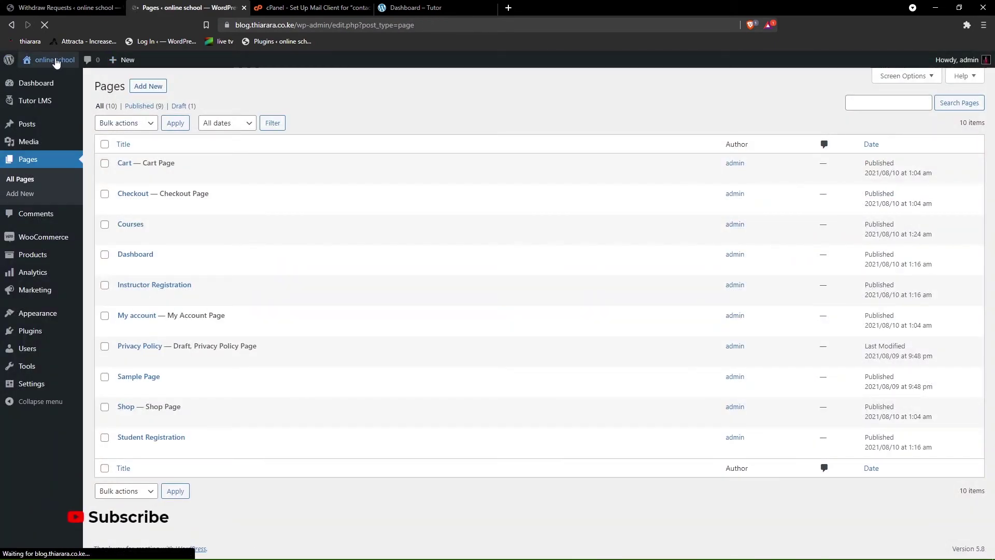
- View the site's public home page, then go to Appearance > Starter Templates in the admin tab
left_click(56, 60)
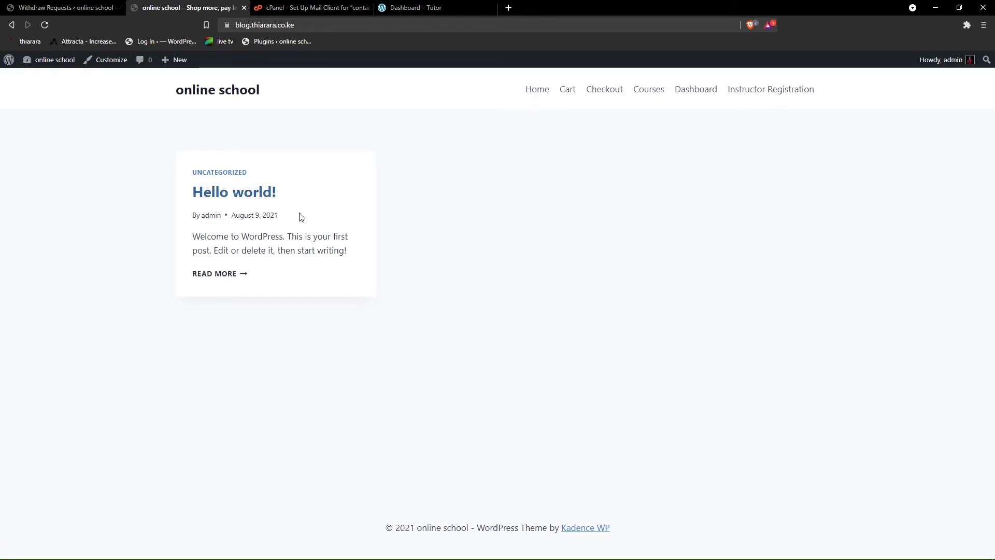
left_click(50, 6)
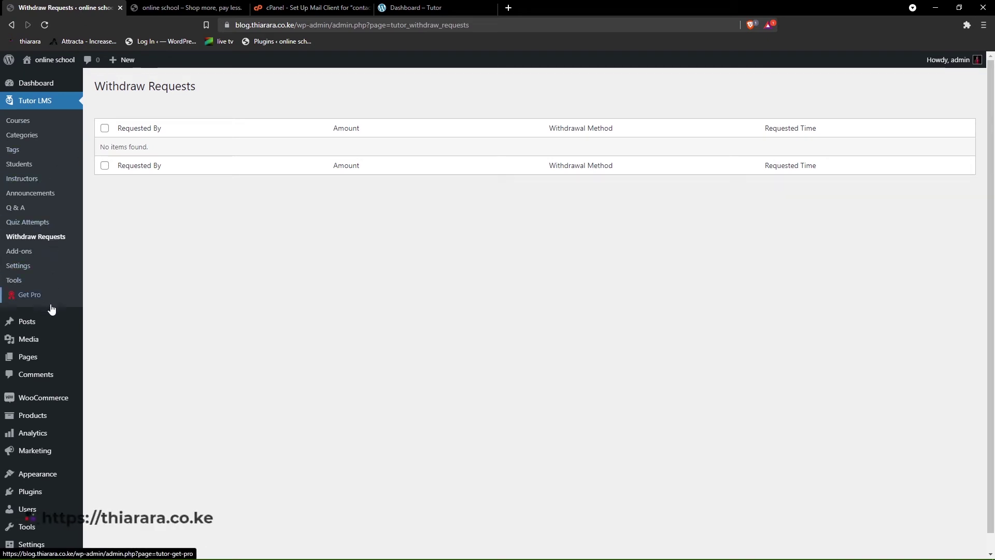
scroll(50, 498, "down", 1)
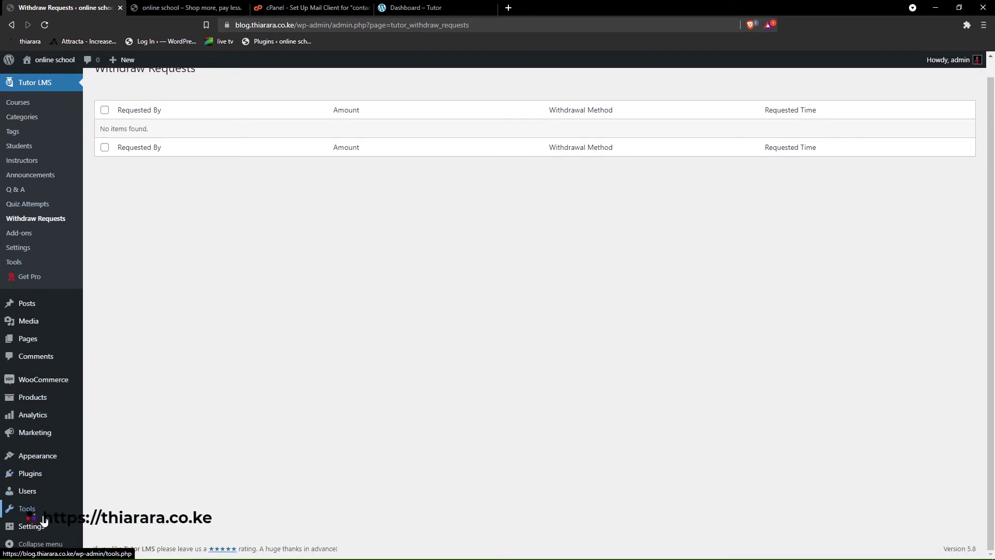
mouse_move(44, 529)
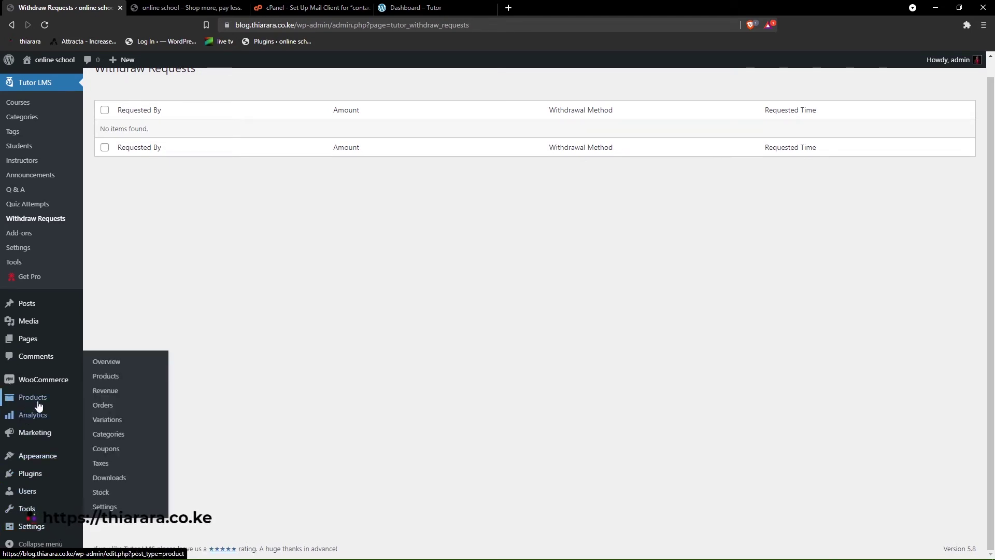
mouse_move(45, 381)
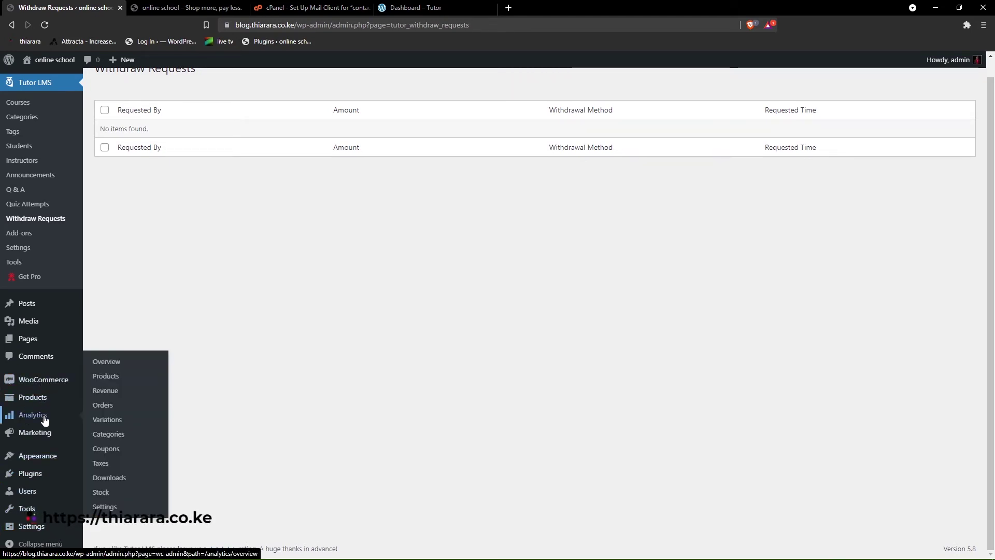
mouse_move(37, 458)
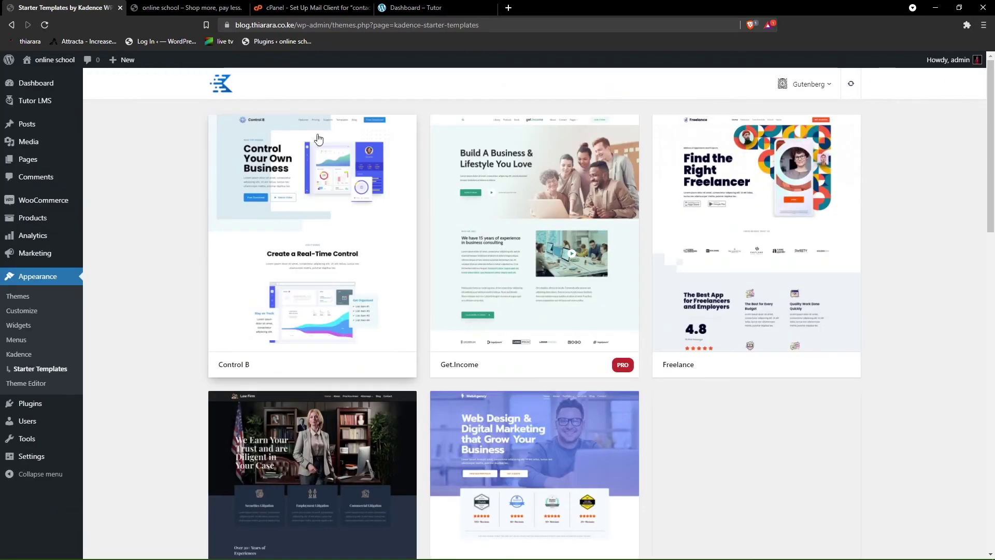
- Scroll through the Kadence Starter Templates gallery to browse designs like Online Course and Recipe Blog
scroll(508, 165, "down", 2)
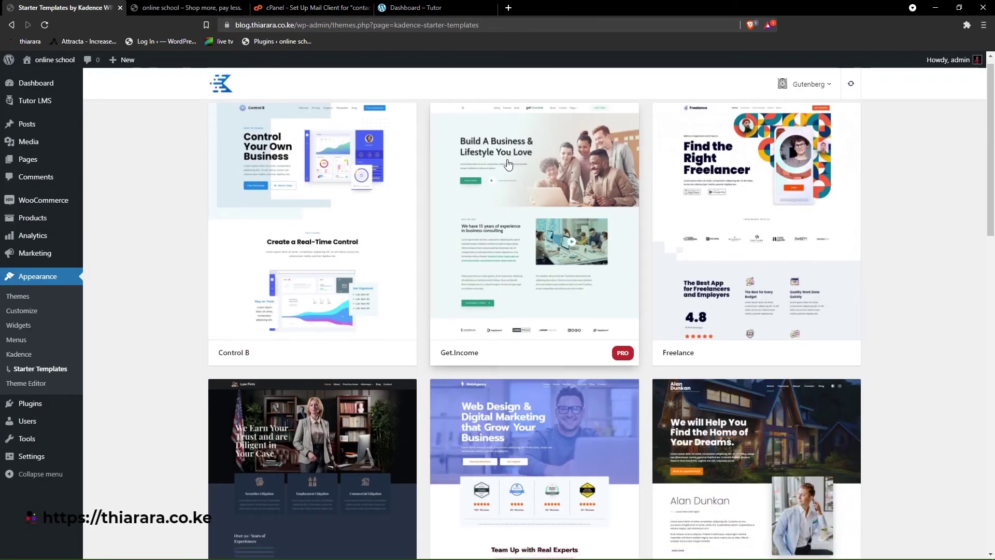
scroll(508, 165, "down", 3)
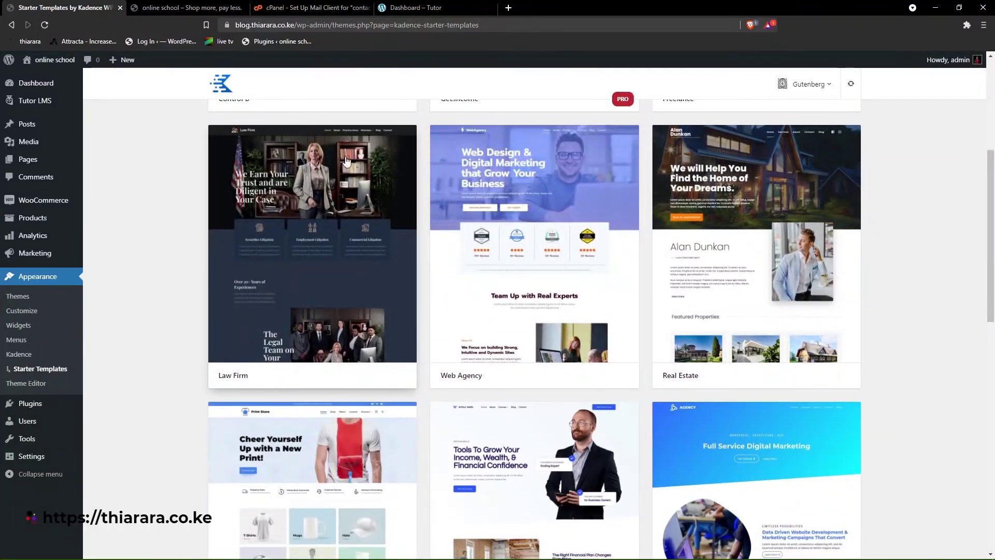
scroll(487, 186, "down", 4)
scroll(487, 186, "down", 3)
scroll(502, 222, "up", 3)
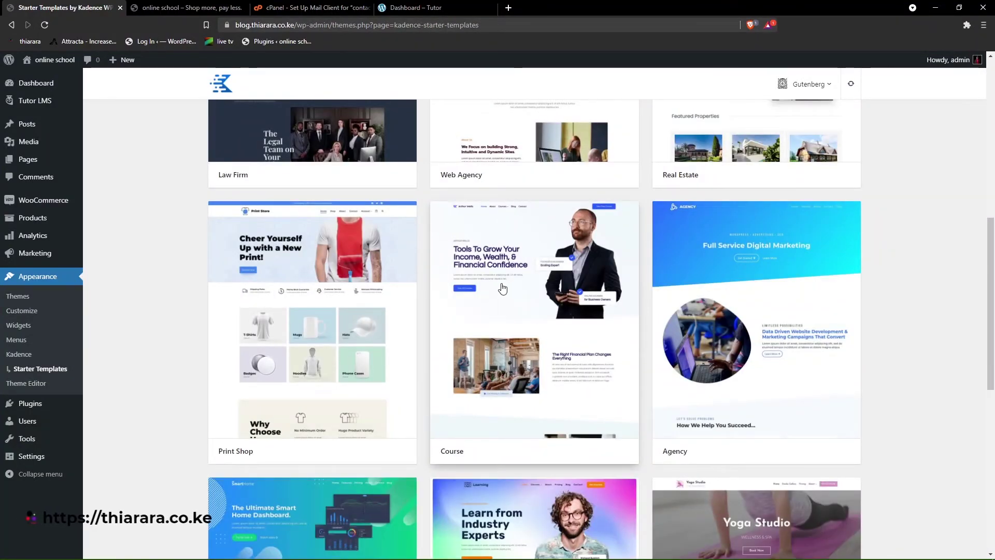
scroll(505, 283, "down", 5)
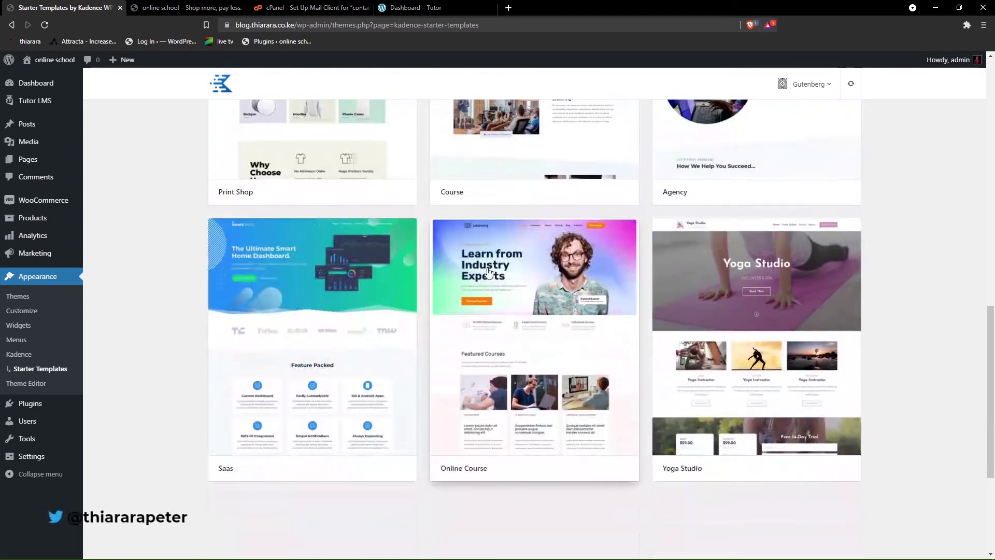
scroll(482, 359, "down", 1)
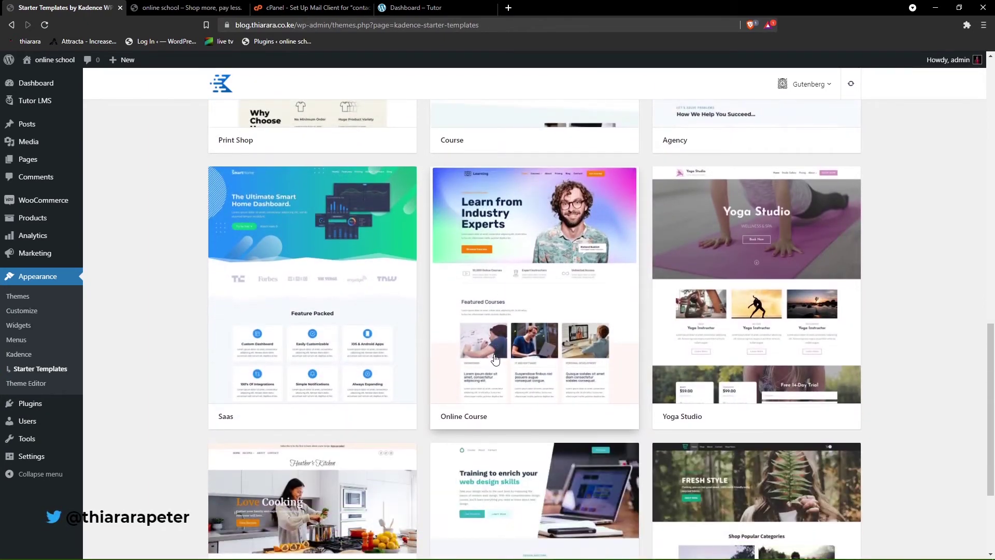
scroll(498, 360, "down", 3)
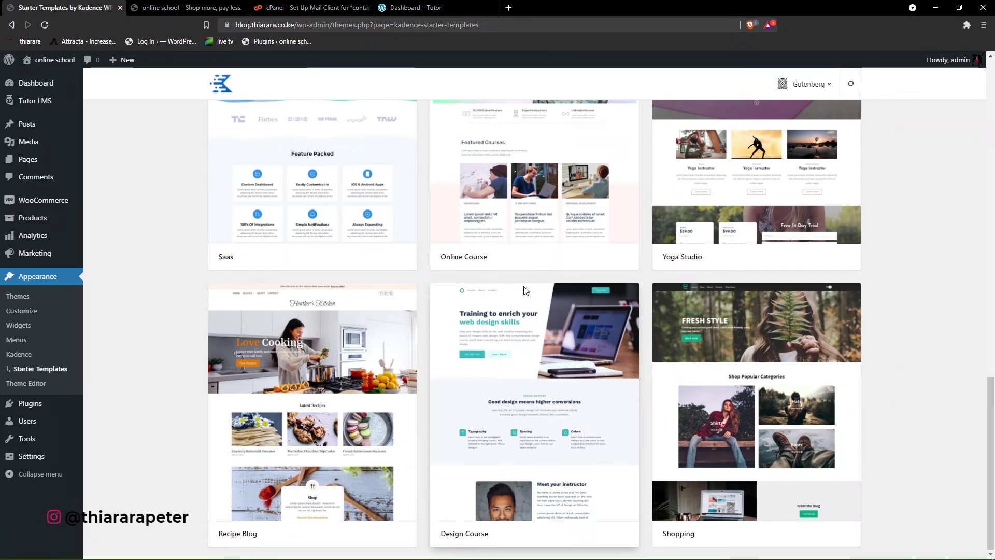
scroll(550, 366, "up", 2)
- Open the Online Course starter template and list its individual Single Page templates
left_click(517, 271)
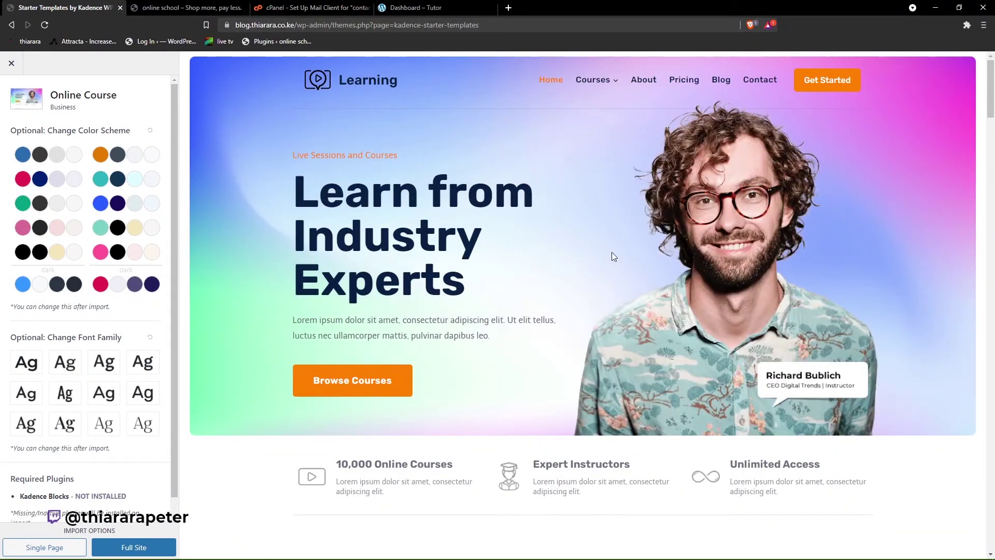
scroll(289, 242, "down", 15)
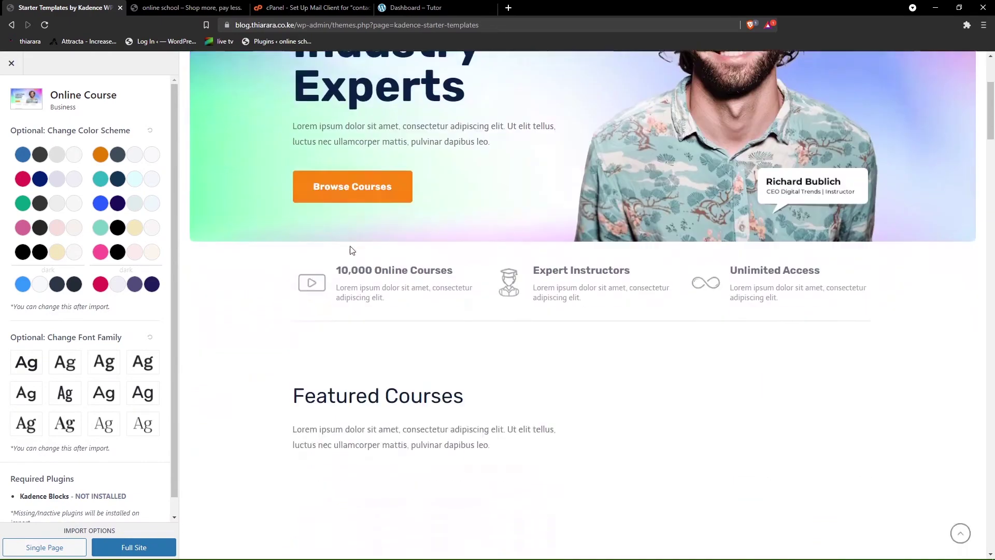
scroll(527, 350, "down", 15)
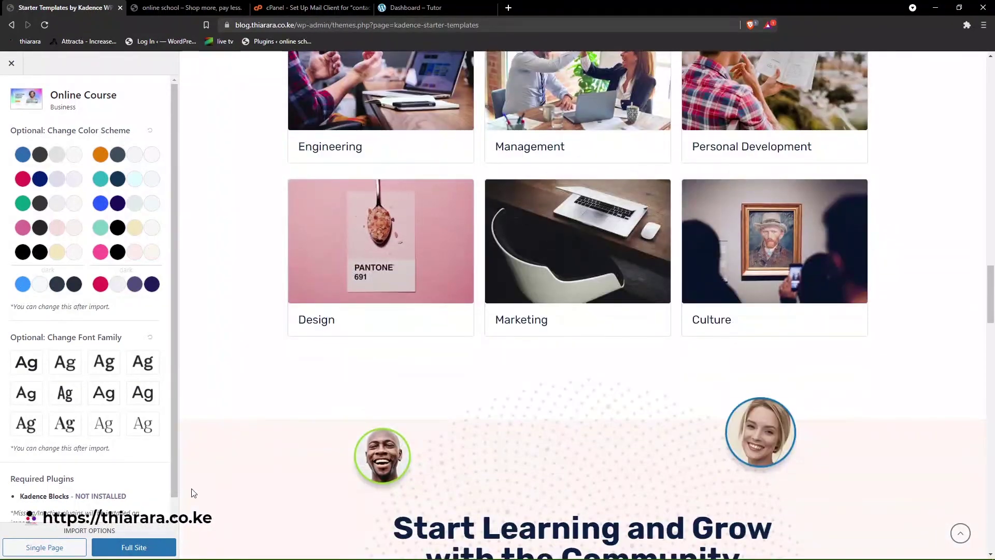
left_click(35, 550)
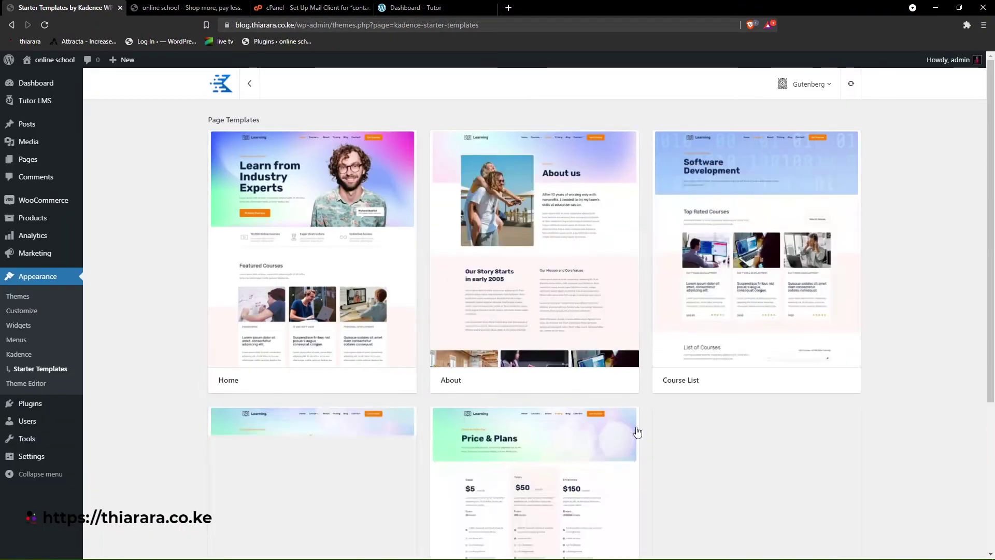
scroll(674, 456, "down", 2)
scroll(700, 475, "up", 2)
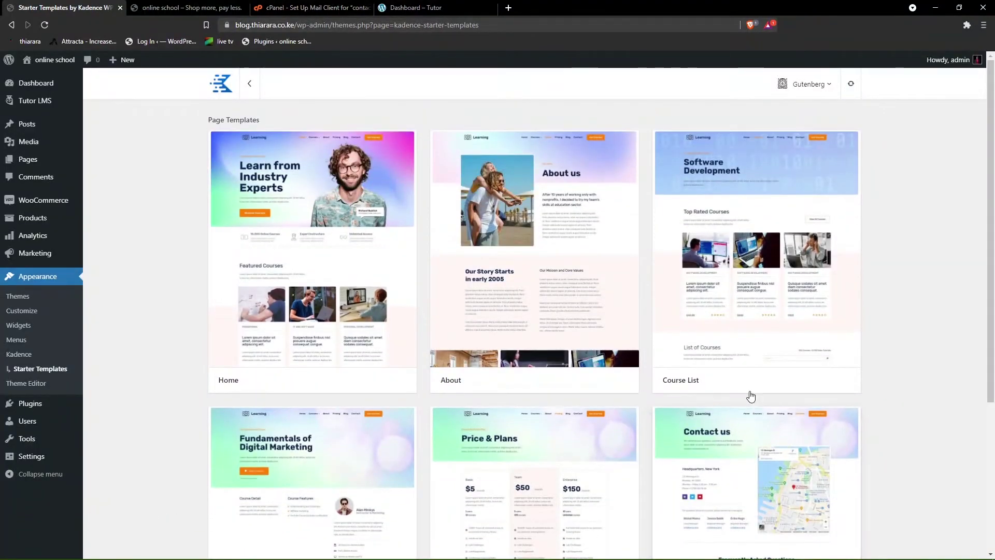
mouse_move(655, 327)
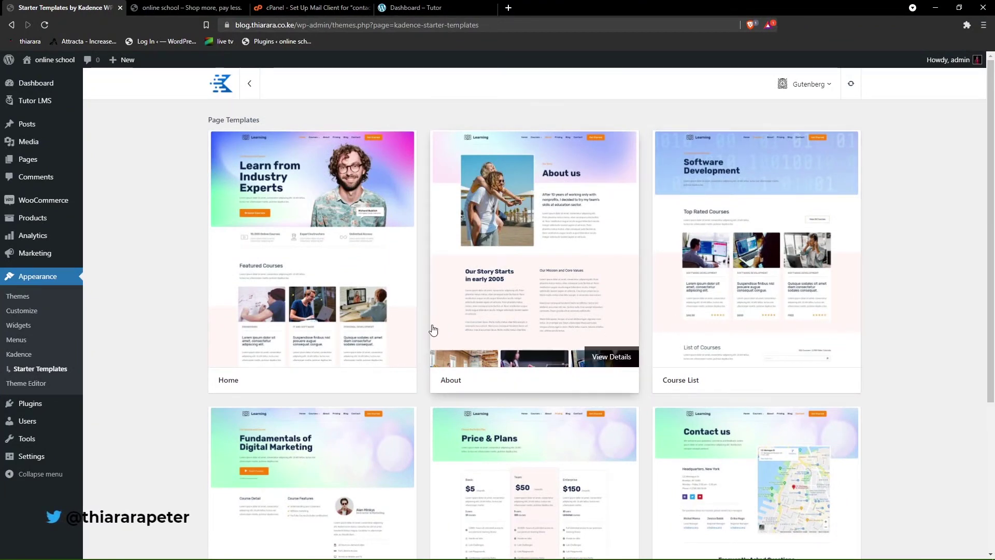
- Import the Online Course Home page template, overriding the site's global colours and fonts
left_click(311, 321)
left_click(681, 290)
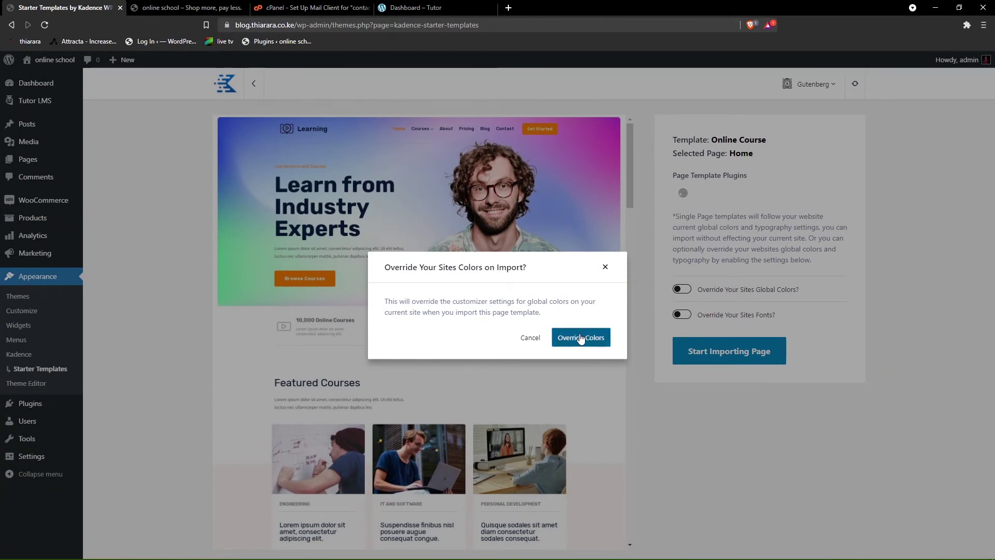
left_click(581, 338)
left_click(679, 314)
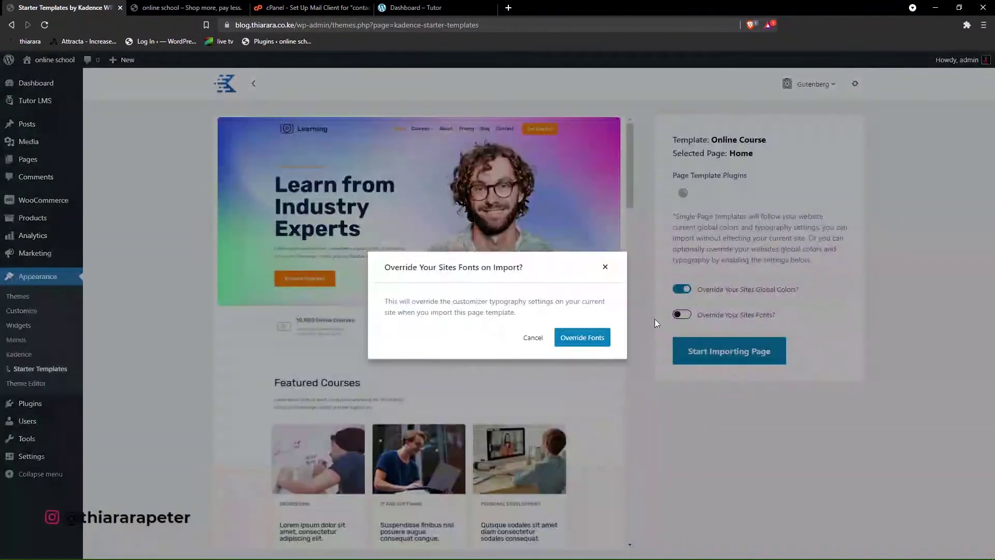
left_click(581, 337)
left_click(698, 352)
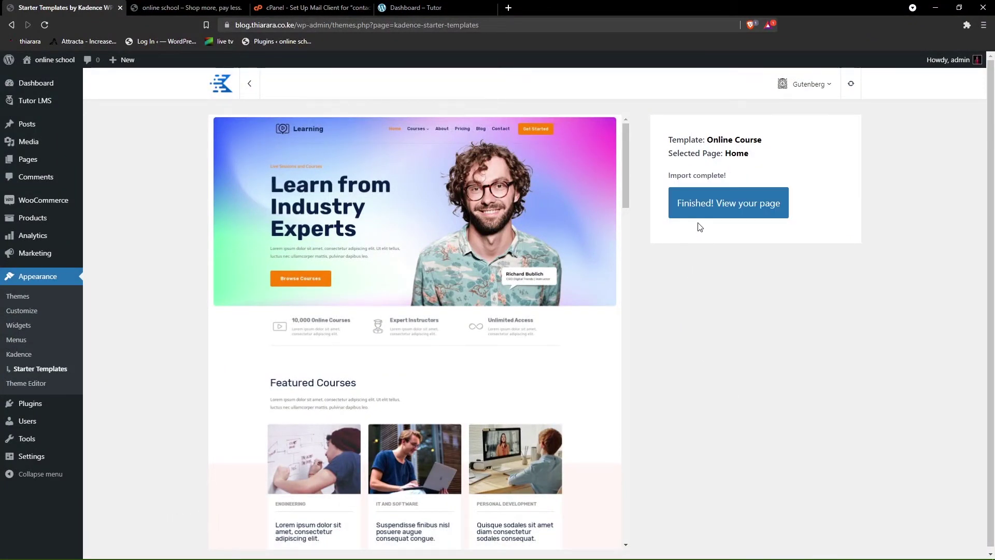
- Reload the front page, then open the imported page from the import results in a new tab
left_click(183, 5)
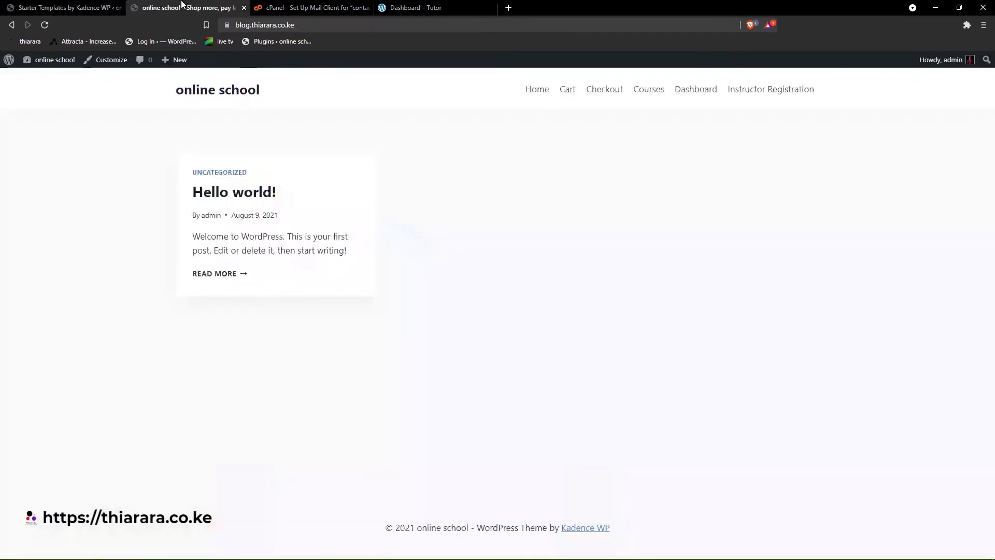
left_click(44, 24)
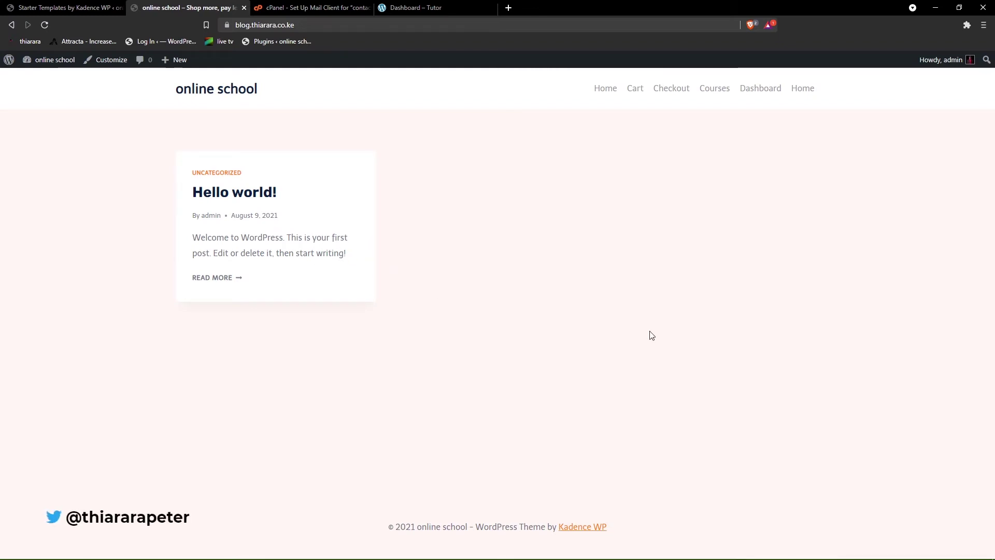
left_click(67, 7)
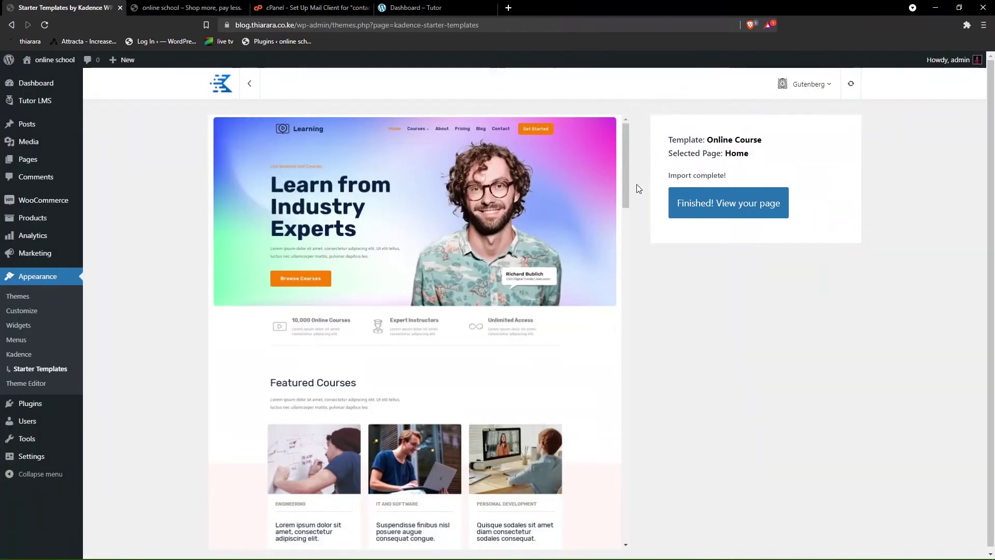
right_click(694, 207)
left_click(708, 211)
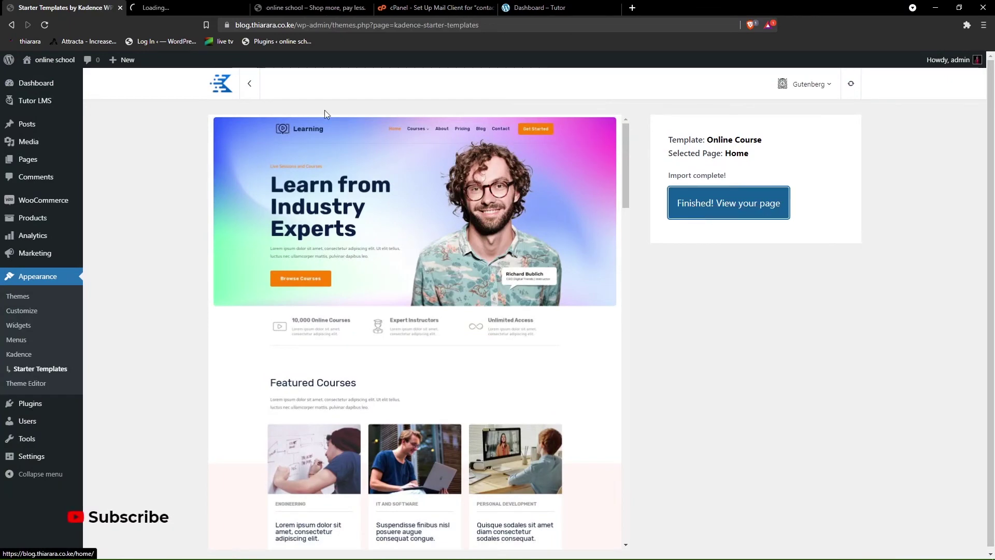
- Review the new Home page design, comparing it with the old front page and testing Browse Courses
left_click(192, 7)
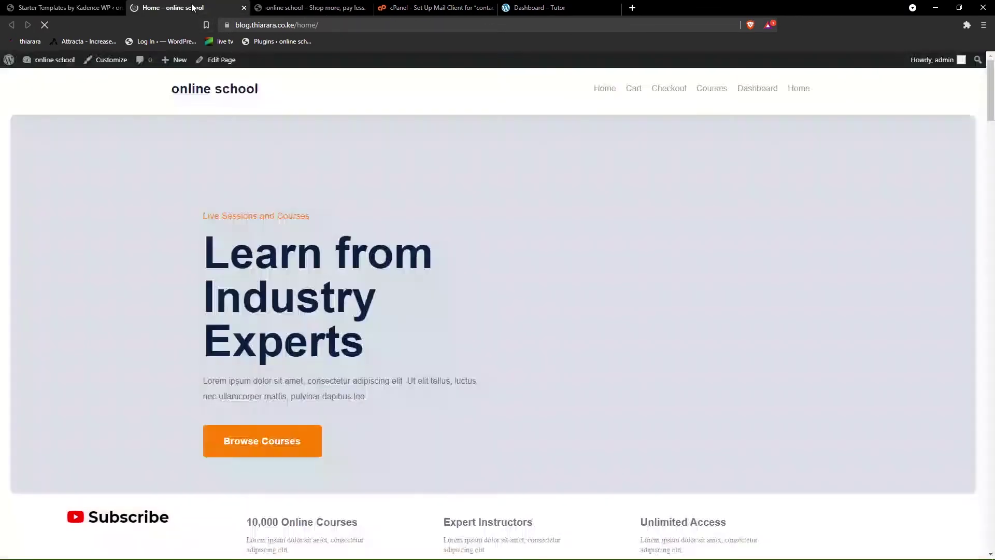
scroll(603, 355, "down", 10)
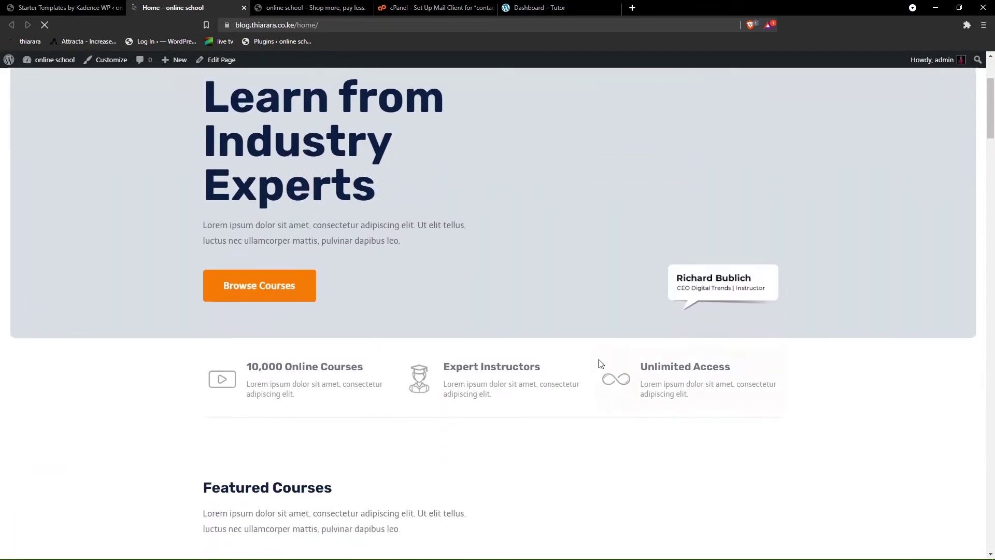
scroll(524, 339, "down", 8)
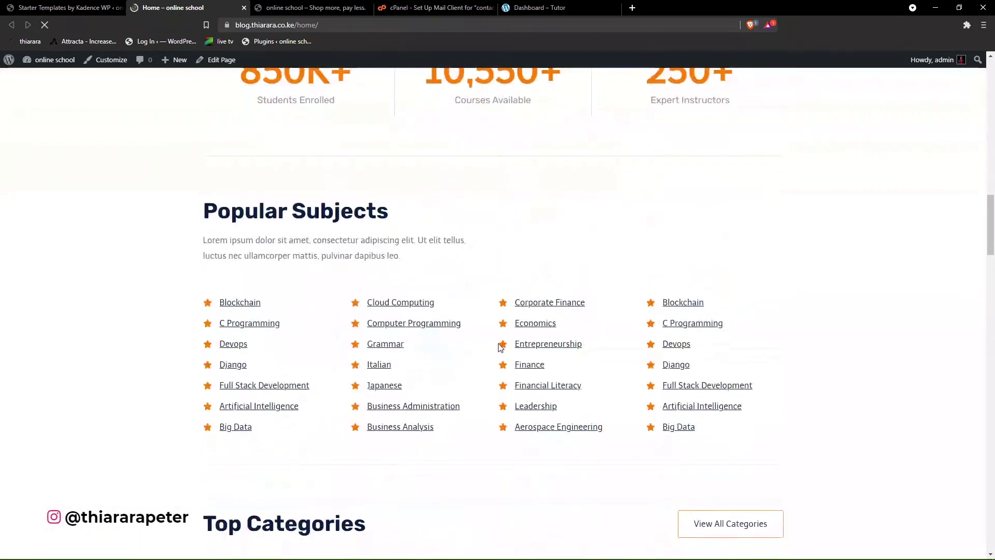
scroll(502, 349, "up", 12)
scroll(321, 318, "up", 10)
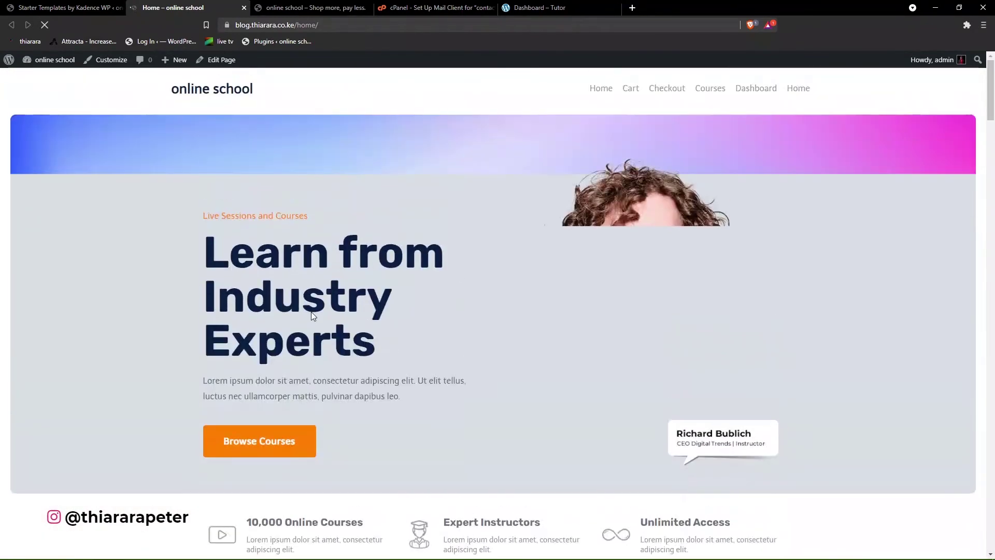
left_click(290, 7)
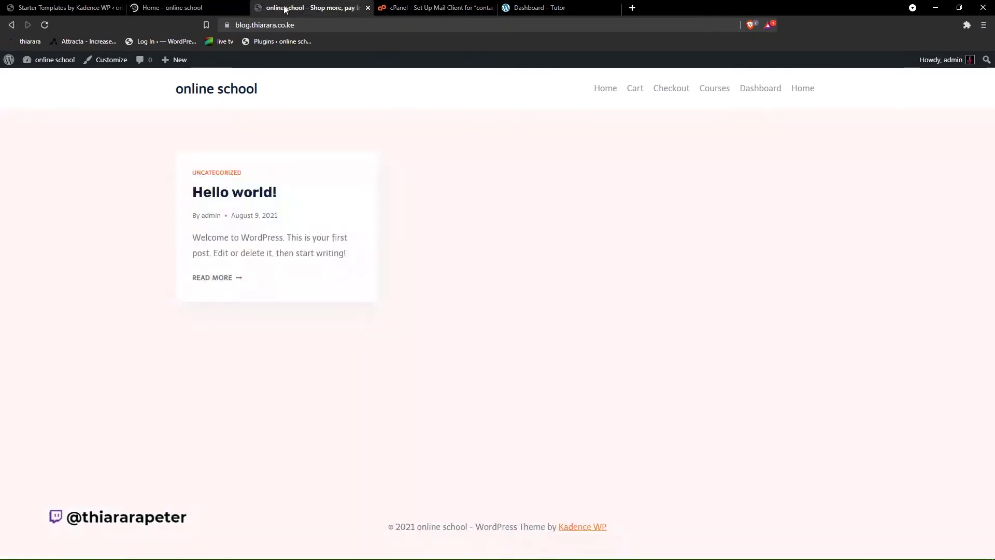
left_click(223, 8)
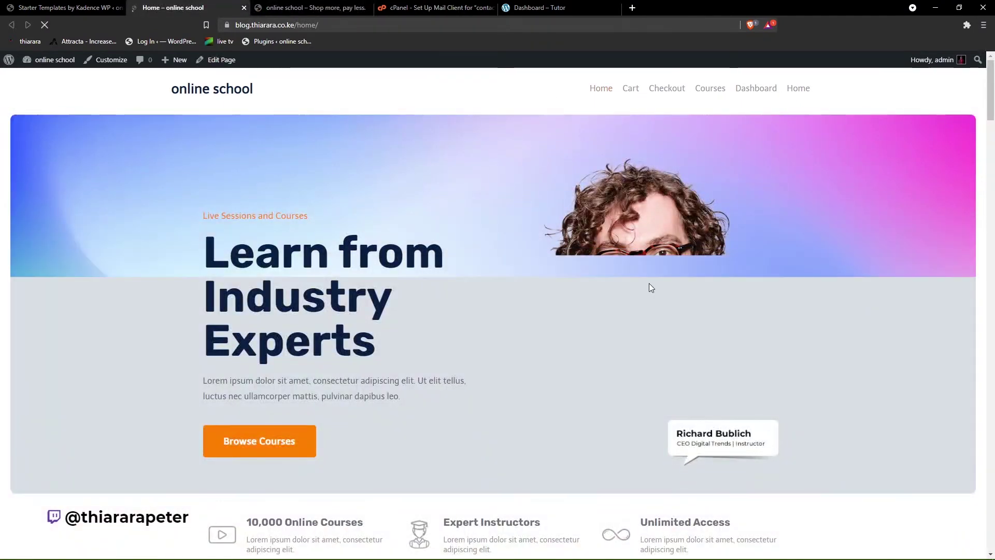
scroll(585, 287, "down", 7)
scroll(518, 285, "down", 19)
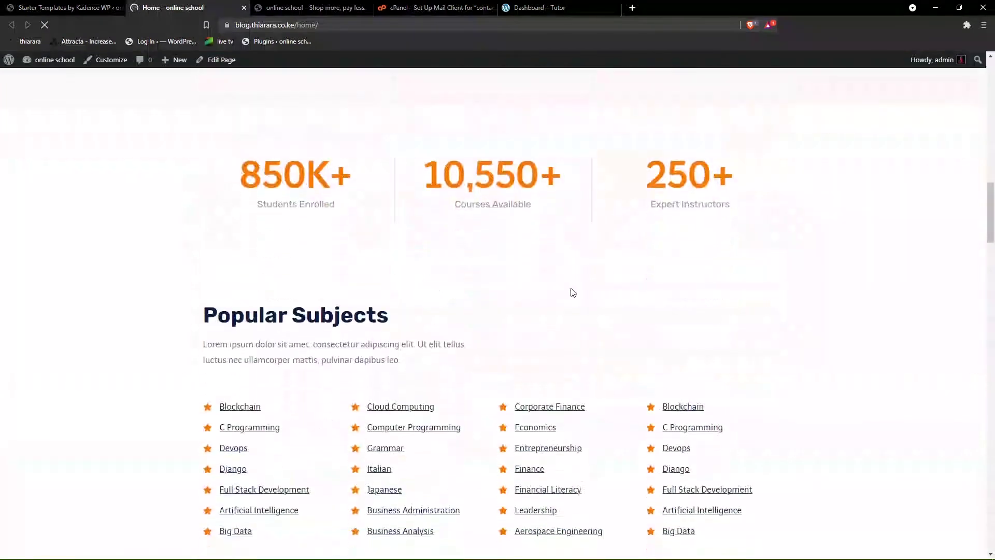
scroll(519, 289, "up", 4)
scroll(468, 287, "up", 12)
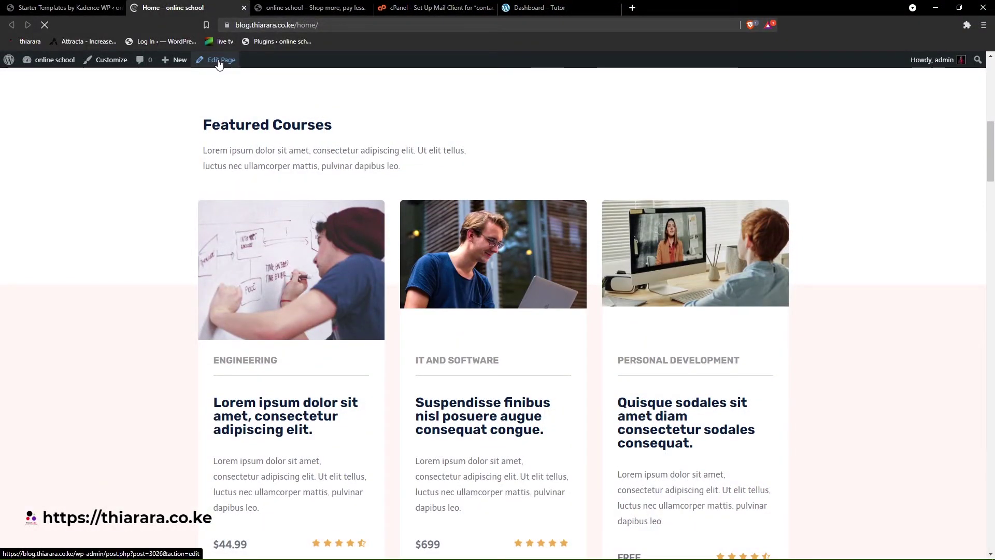
scroll(501, 347, "up", 7)
scroll(589, 297, "down", 15)
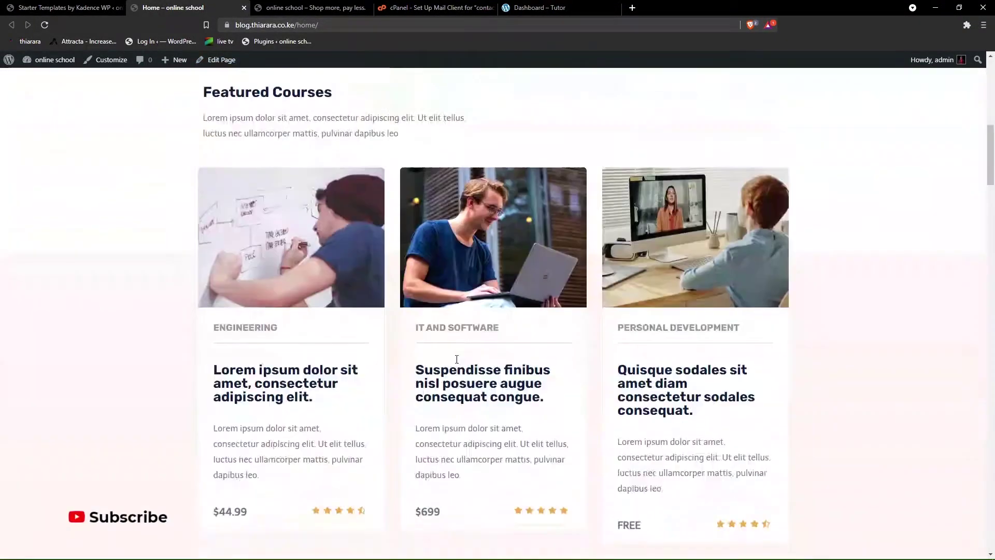
scroll(453, 363, "up", 15)
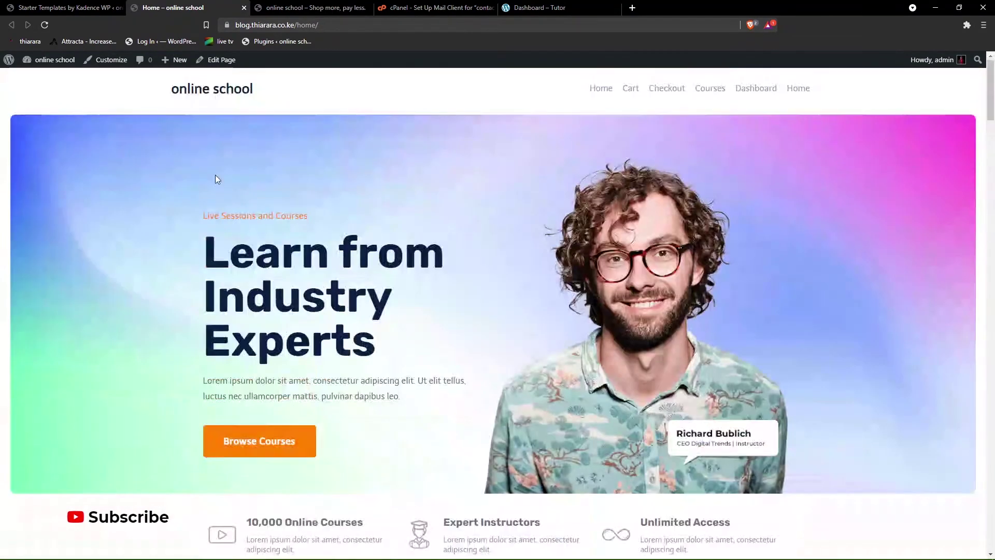
left_click(254, 439)
scroll(267, 201, "up", 1)
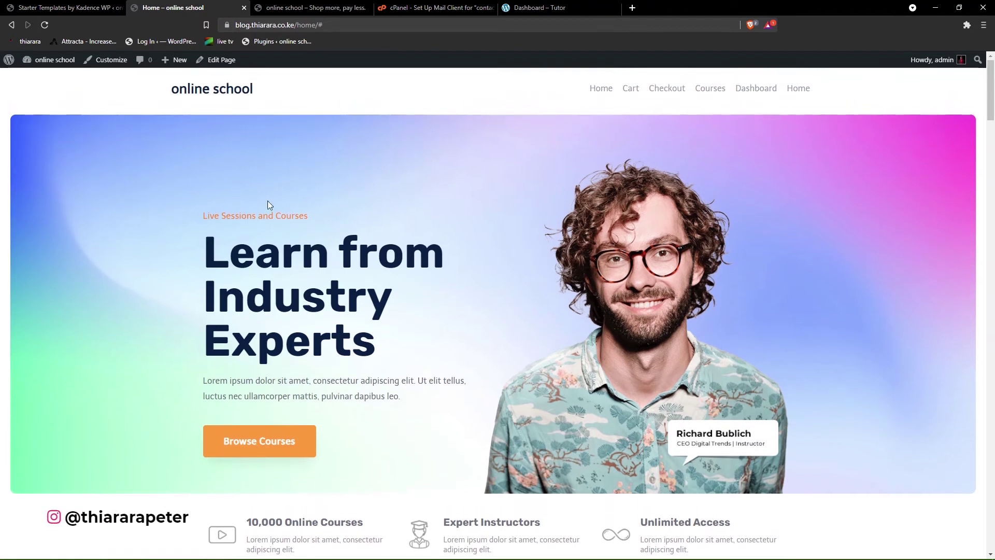
- Open the Home page in the block editor and scroll through its content
left_click(218, 61)
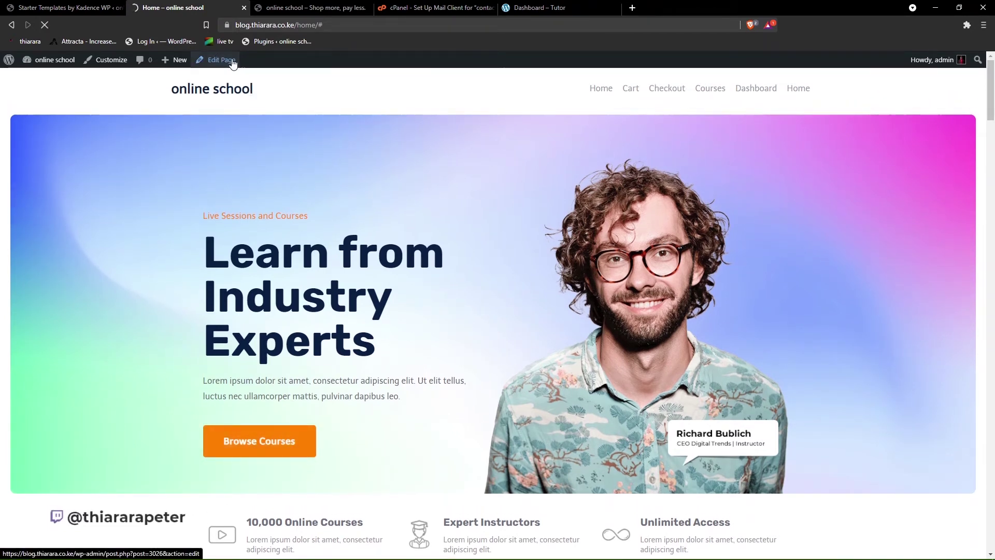
scroll(327, 258, "down", 10)
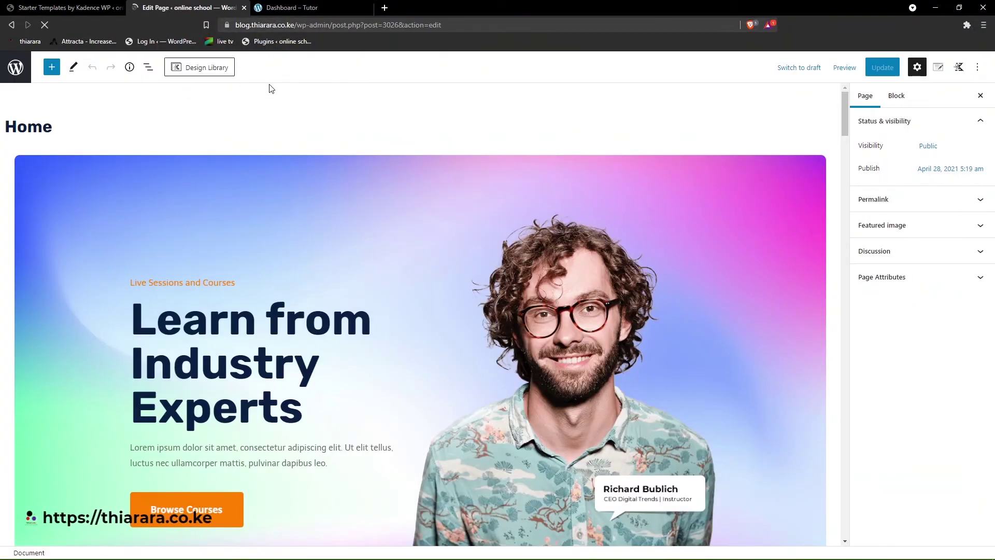
scroll(271, 89, "down", 1)
scroll(239, 125, "down", 7)
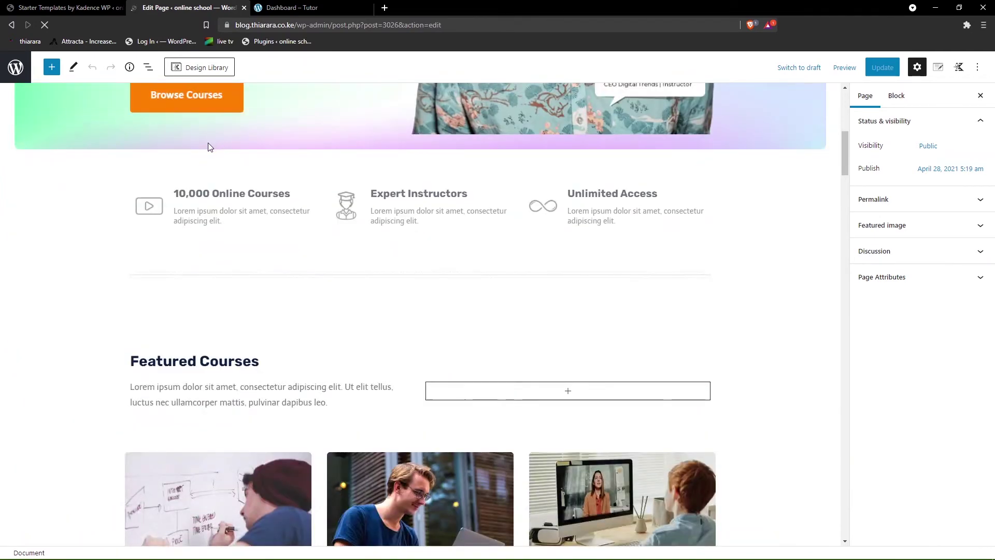
- Select the hero's Browse Courses button and show its extra formatting options
scroll(208, 147, "up", 2)
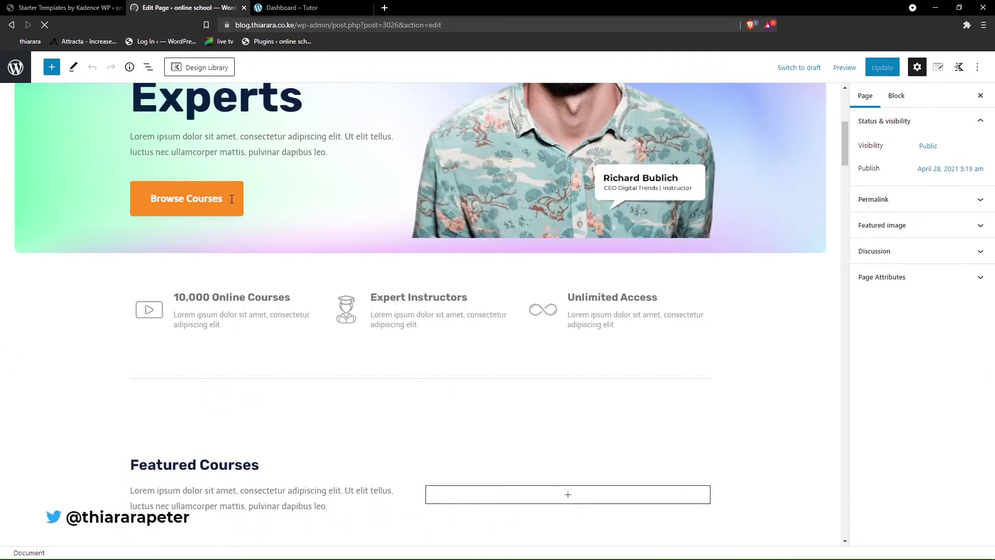
left_click(215, 199)
scroll(216, 180, "up", 2)
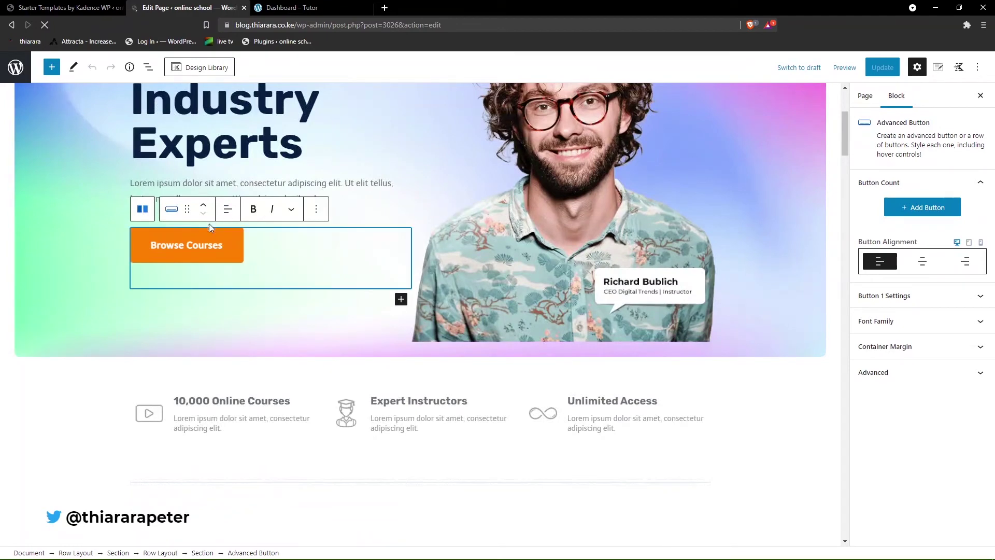
left_click(223, 258)
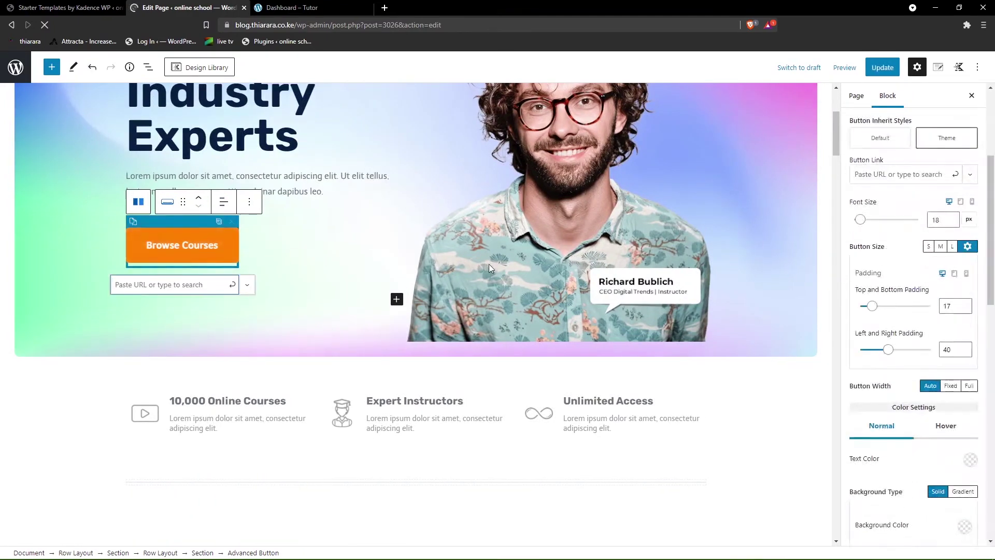
scroll(942, 444, "up", 3)
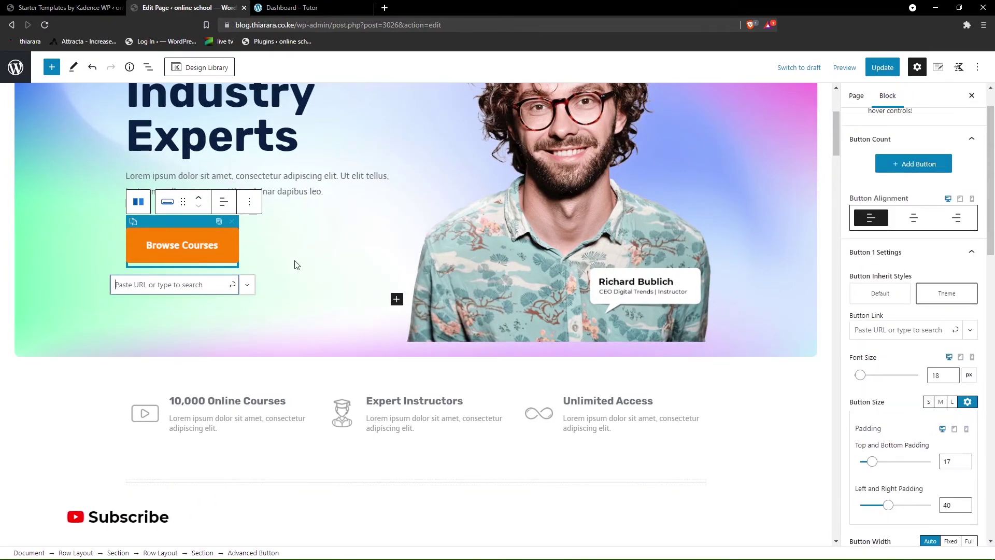
left_click(175, 247)
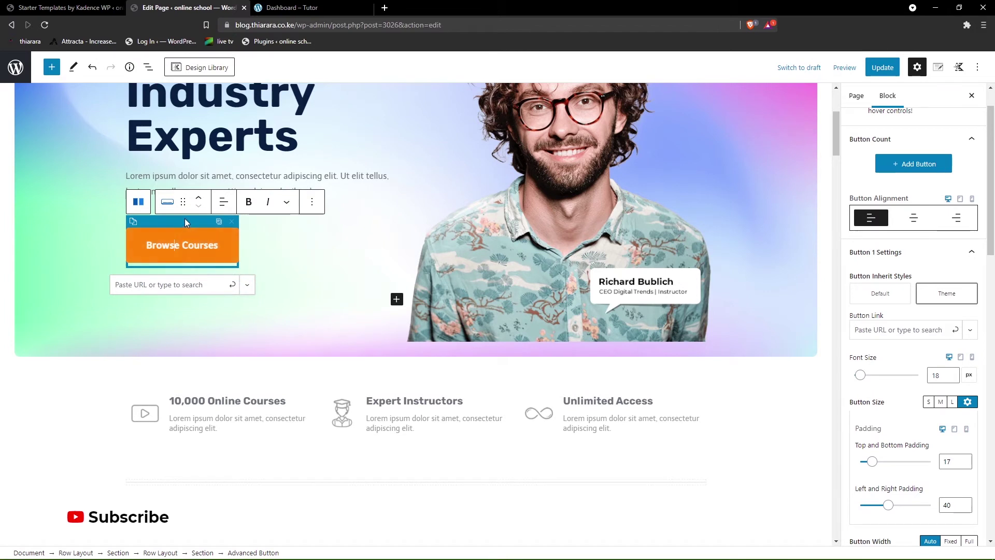
left_click(292, 207)
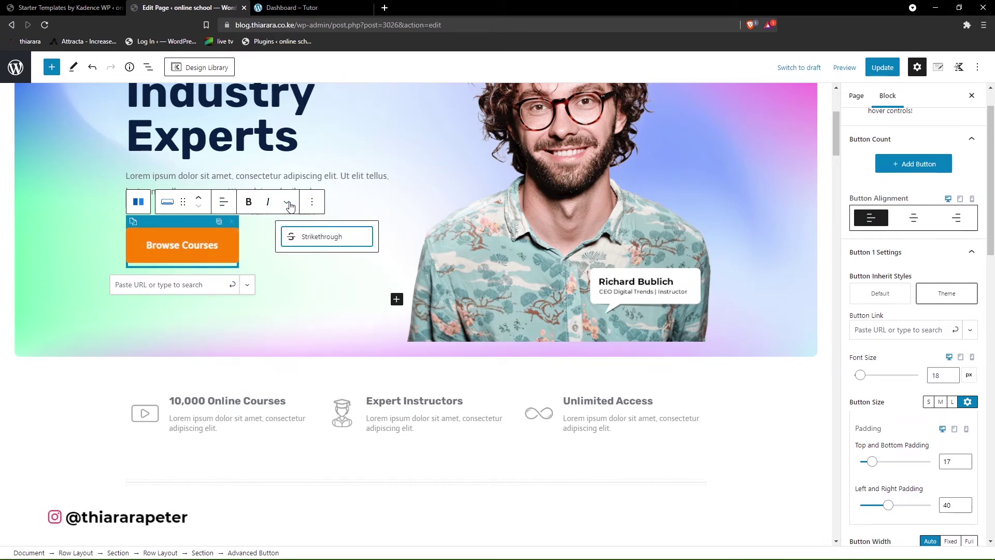
- Link the Browse Courses button to the Courses page at blog.thiarara.co.ke/courses/
scroll(912, 242, "up", 1)
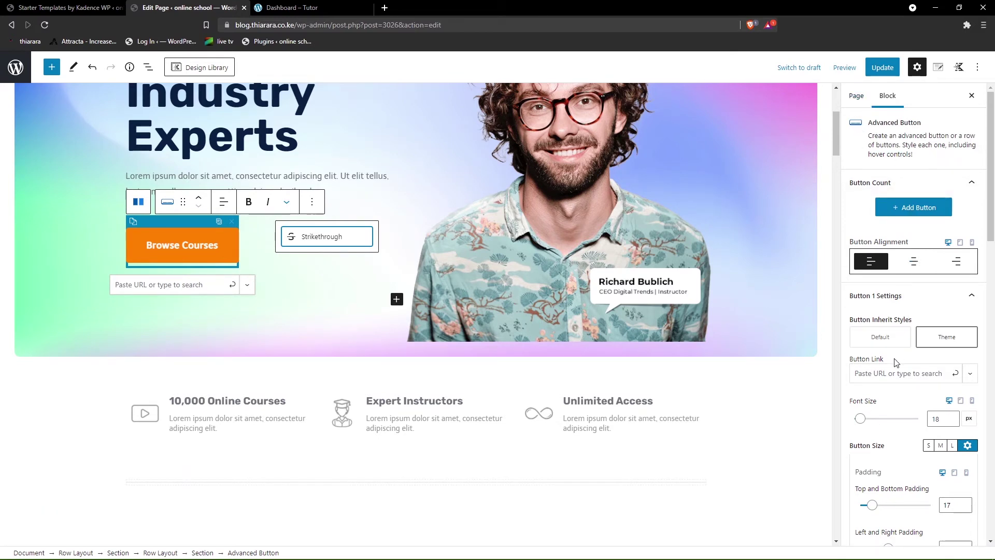
left_click(880, 369)
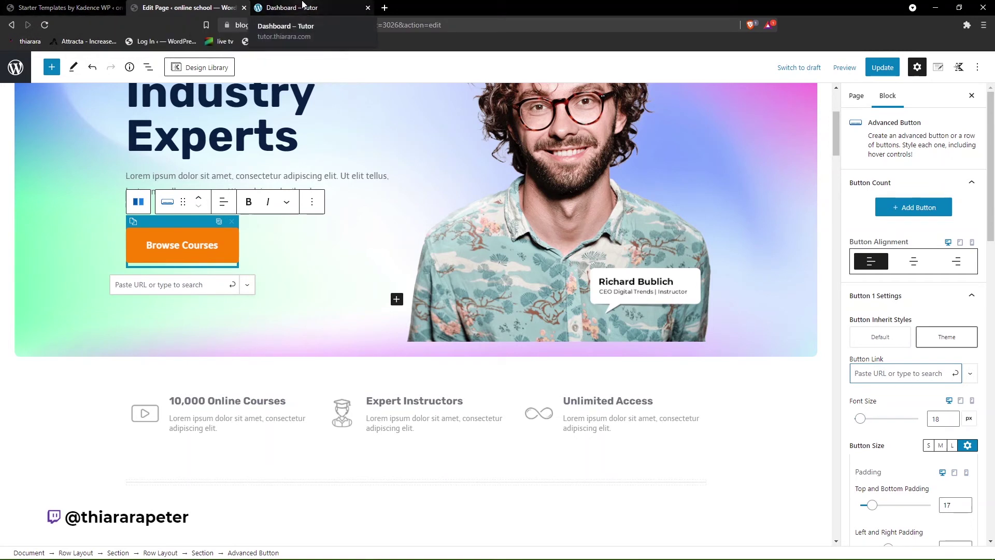
left_click_drag(321, 25, 234, 25)
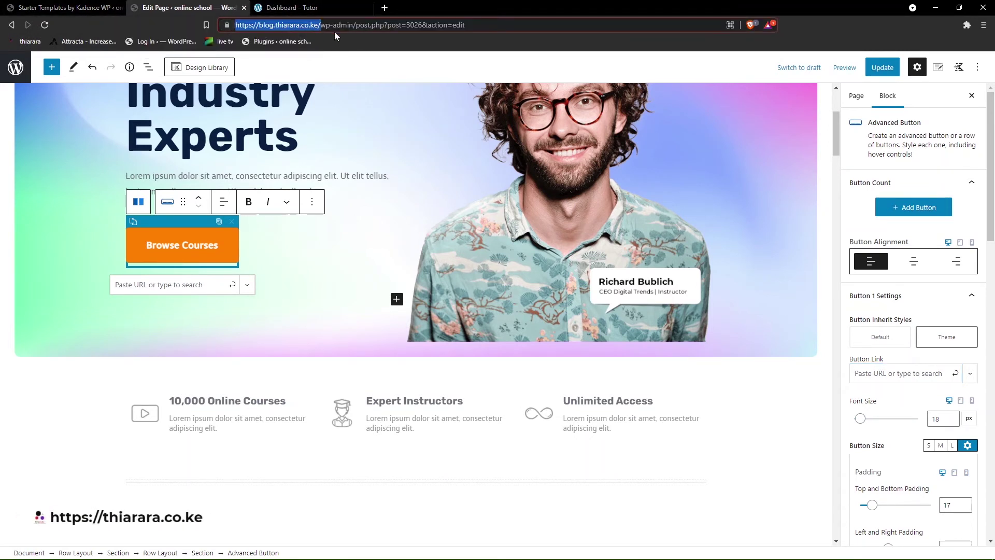
left_click(886, 374)
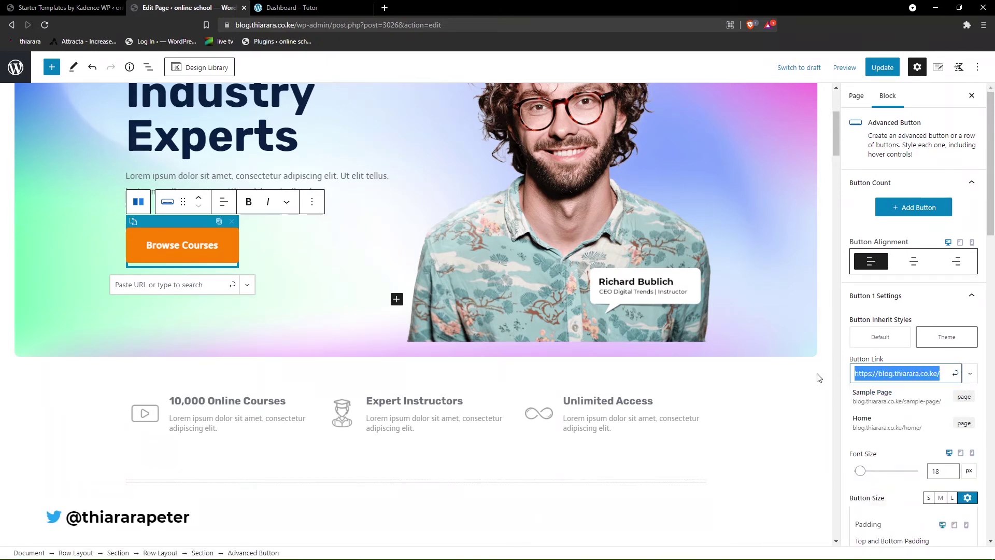
type("cou")
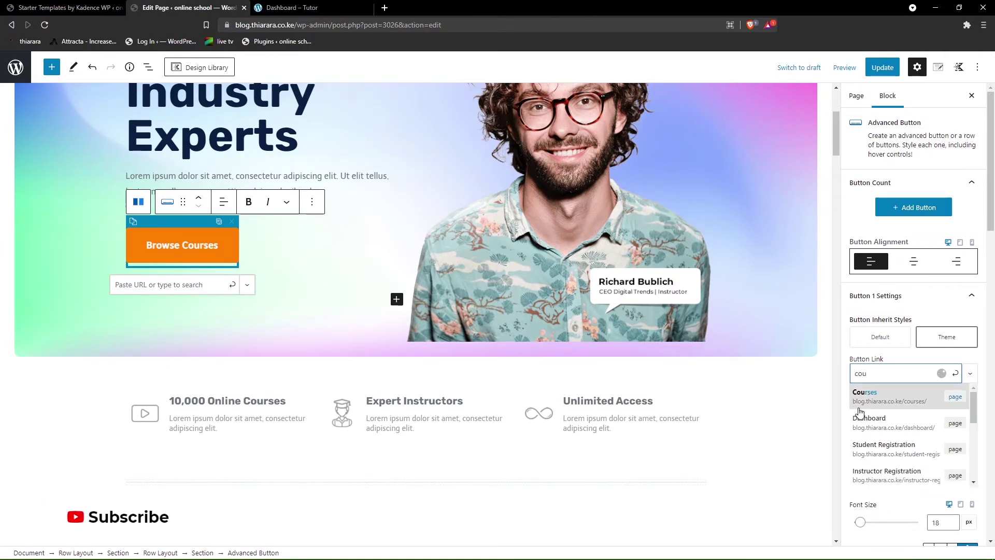
left_click(885, 400)
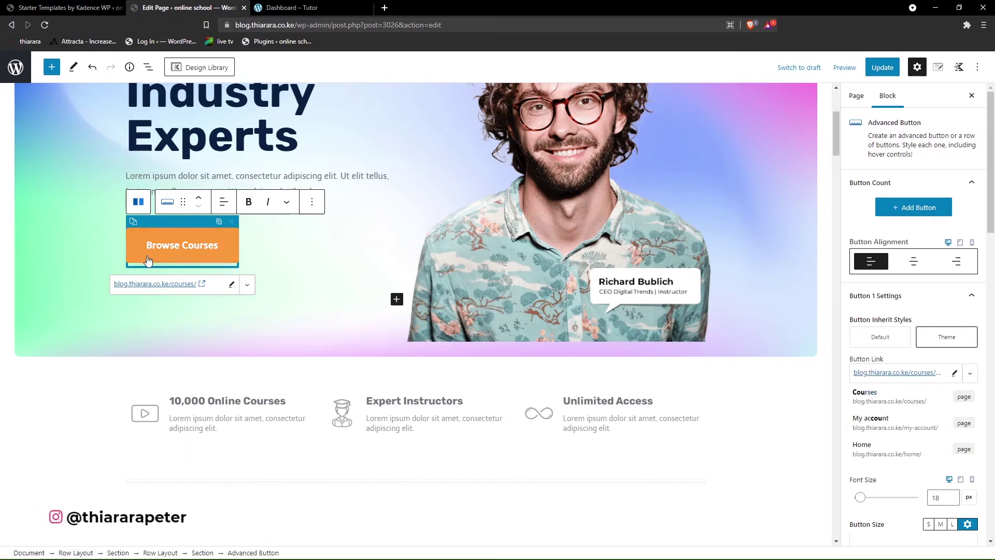
left_click(77, 229)
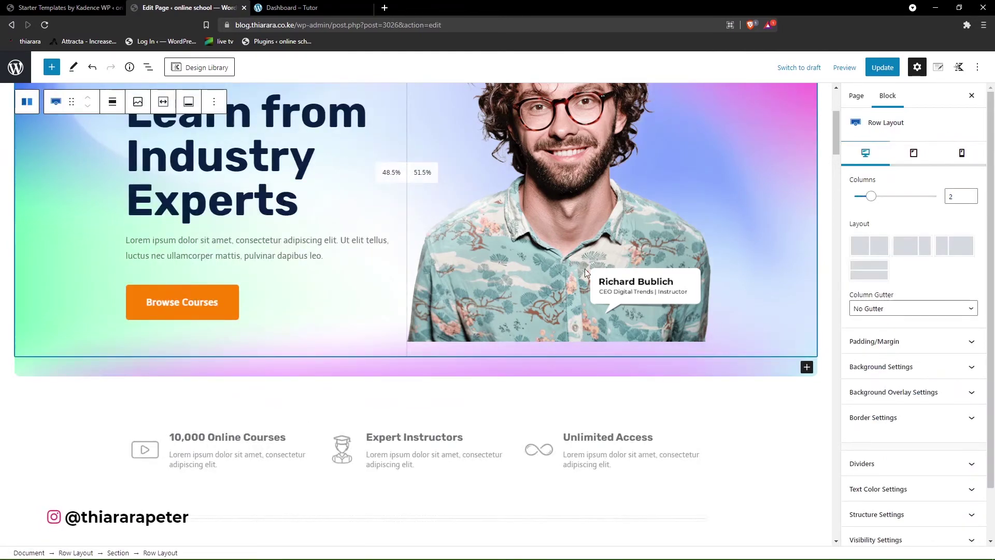
- Move the hero section's background image focal point to 85 left, 63 top
scroll(585, 268, "down", 2)
scroll(521, 257, "up", 6)
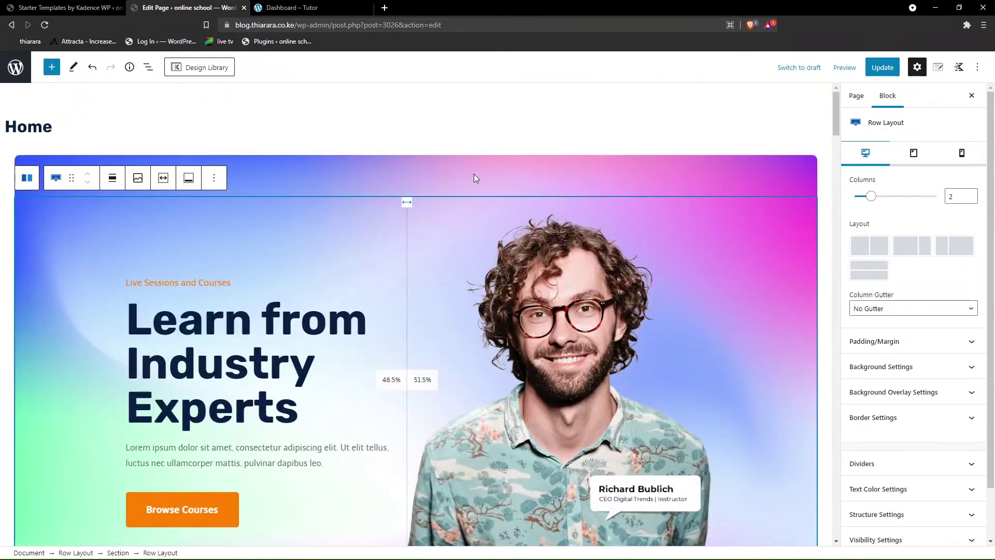
left_click(474, 178)
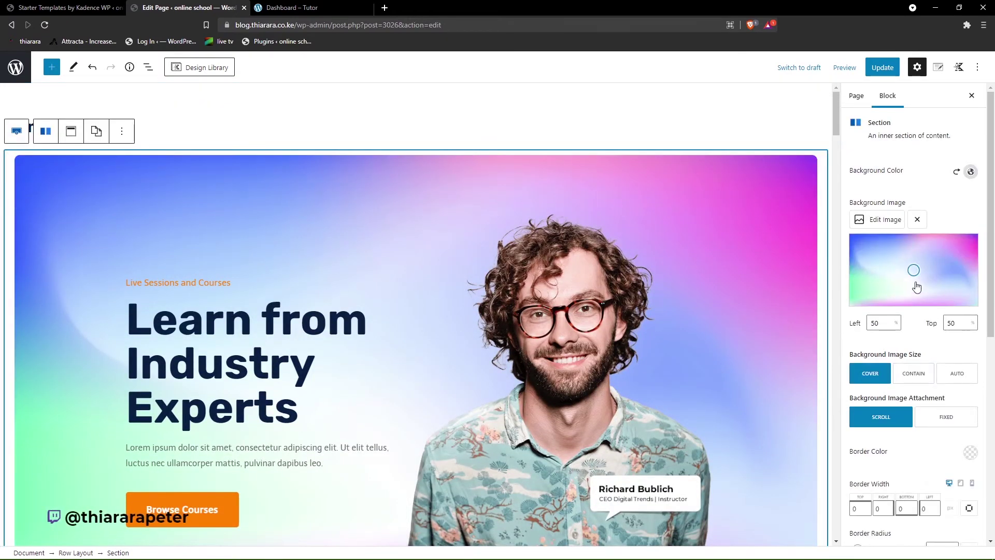
left_click_drag(914, 270, 969, 247)
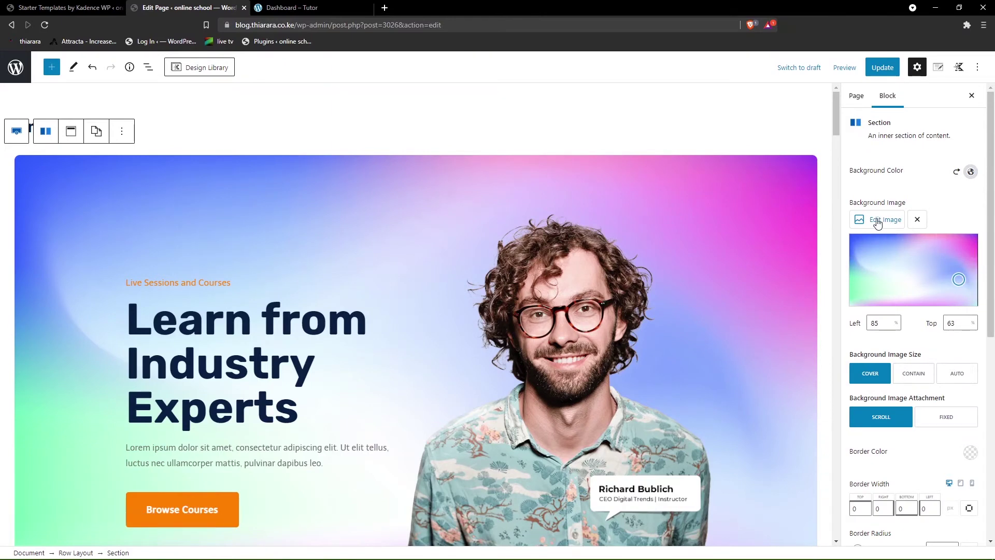
scroll(889, 296, "down", 3)
scroll(759, 306, "down", 6)
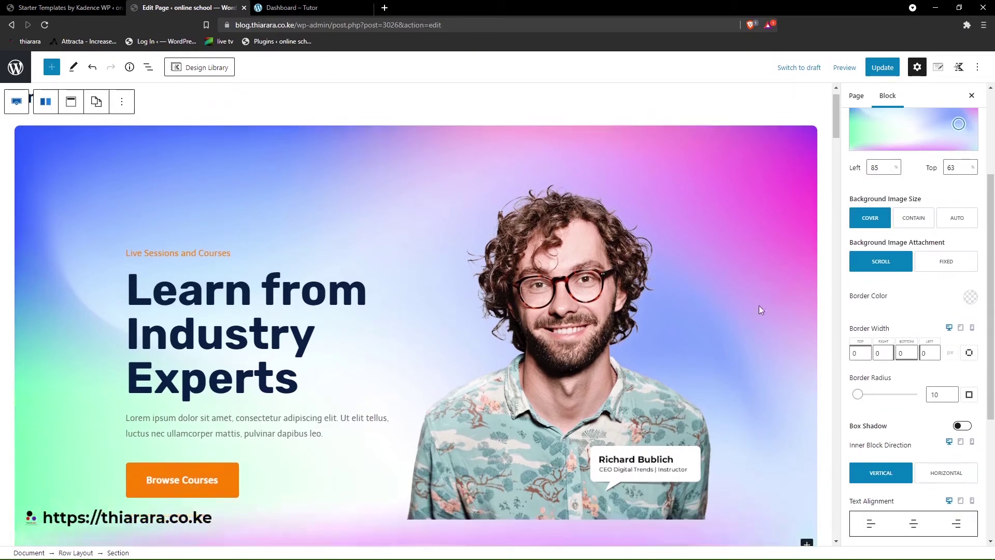
scroll(631, 253, "down", 5)
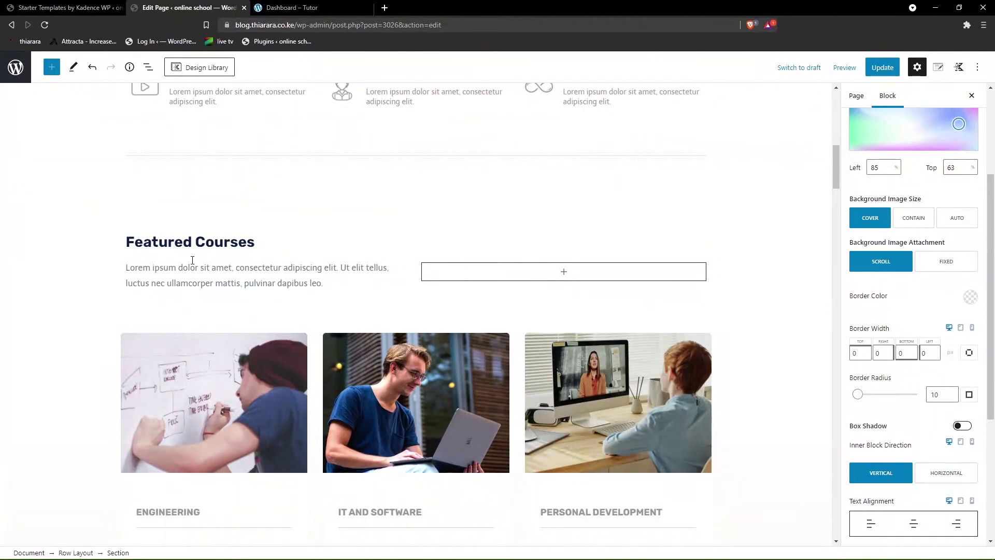
scroll(298, 359, "down", 2)
- Switch the middle Featured Courses image gallery to the Masonry gallery type
left_click(412, 316)
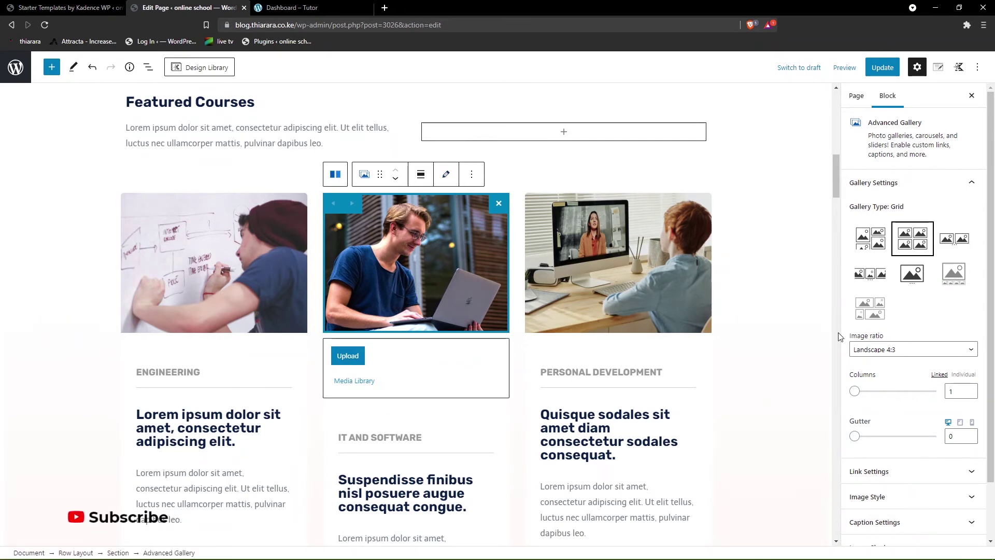
scroll(539, 346, "down", 5)
scroll(806, 366, "up", 2)
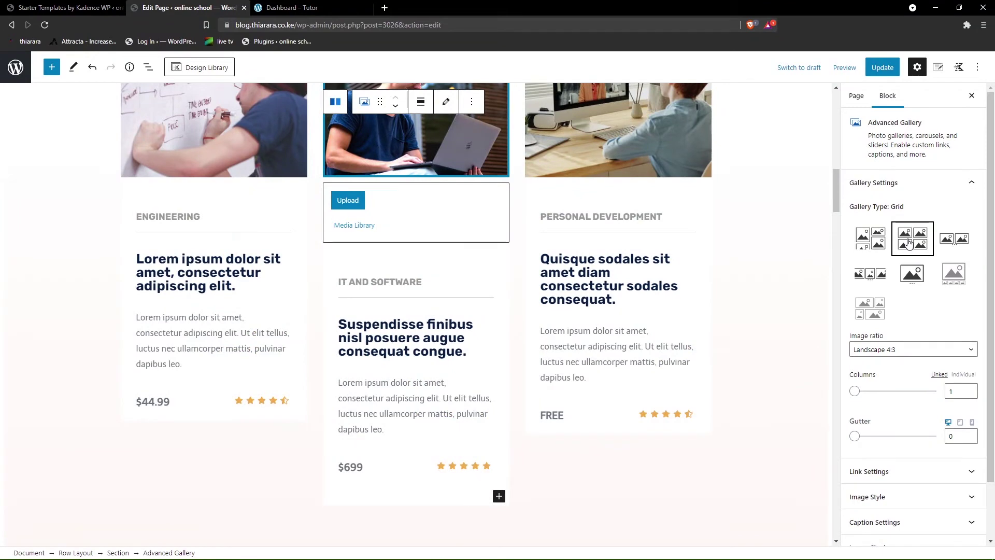
scroll(768, 331, "up", 4)
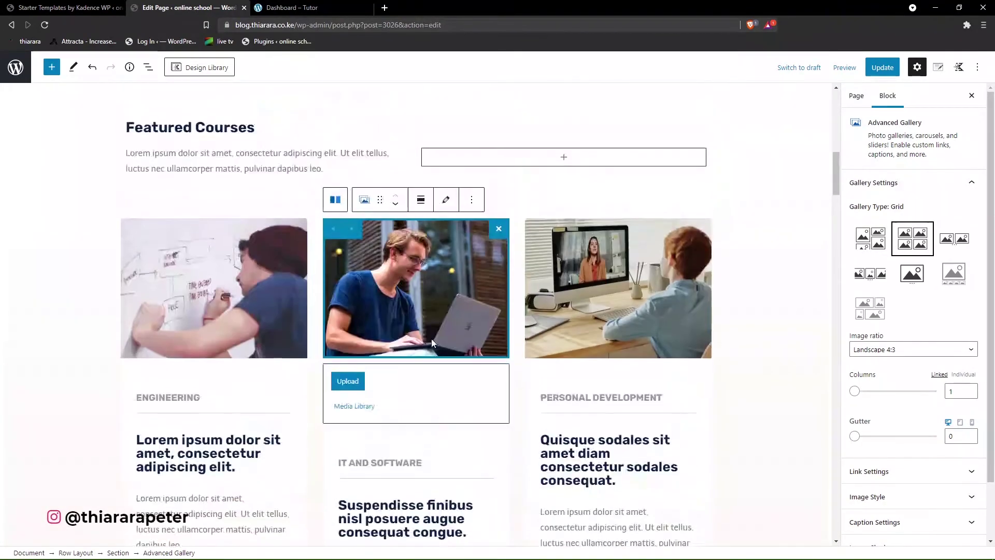
left_click(877, 245)
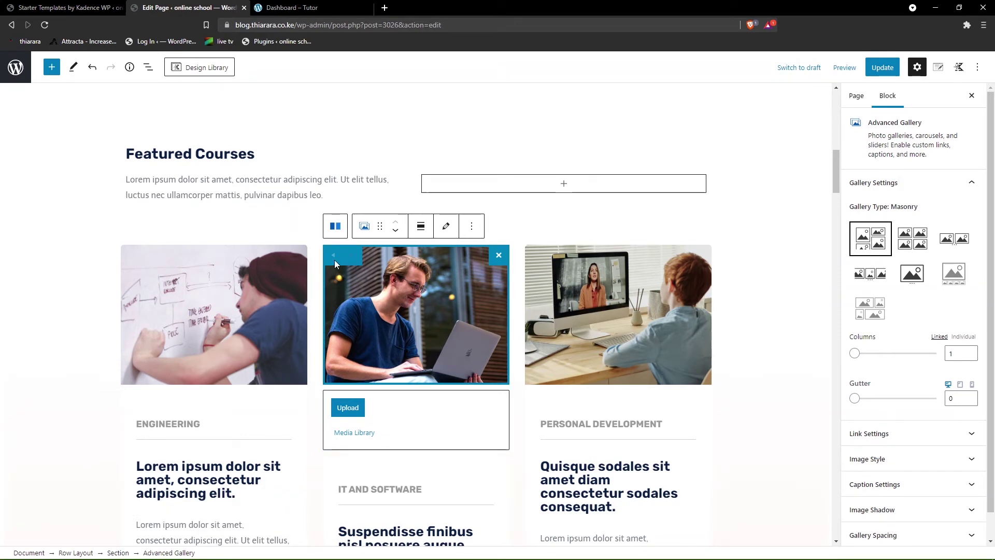
- Update the Home page and return to the Starter Templates tab
scroll(482, 369, "down", 1)
scroll(483, 369, "down", 15)
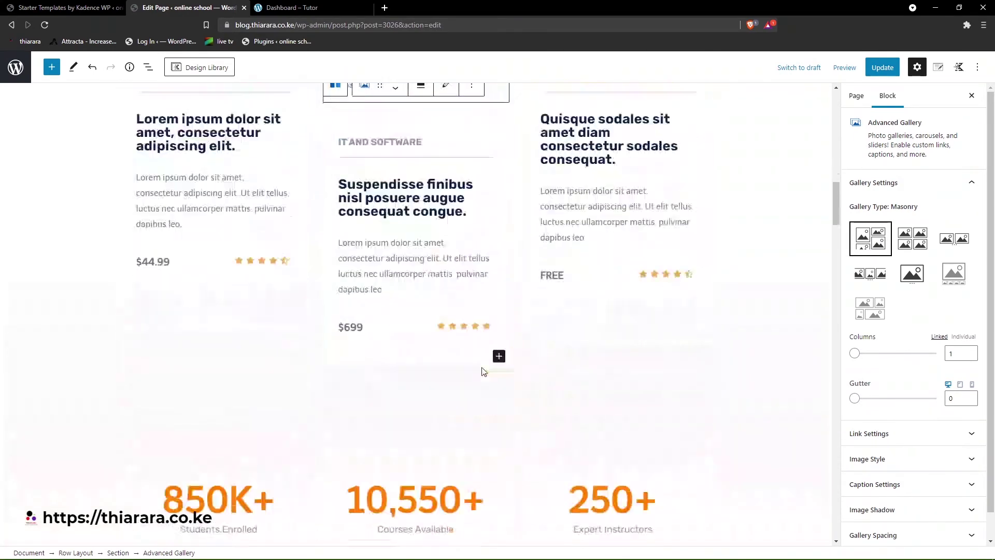
scroll(510, 385, "down", 10)
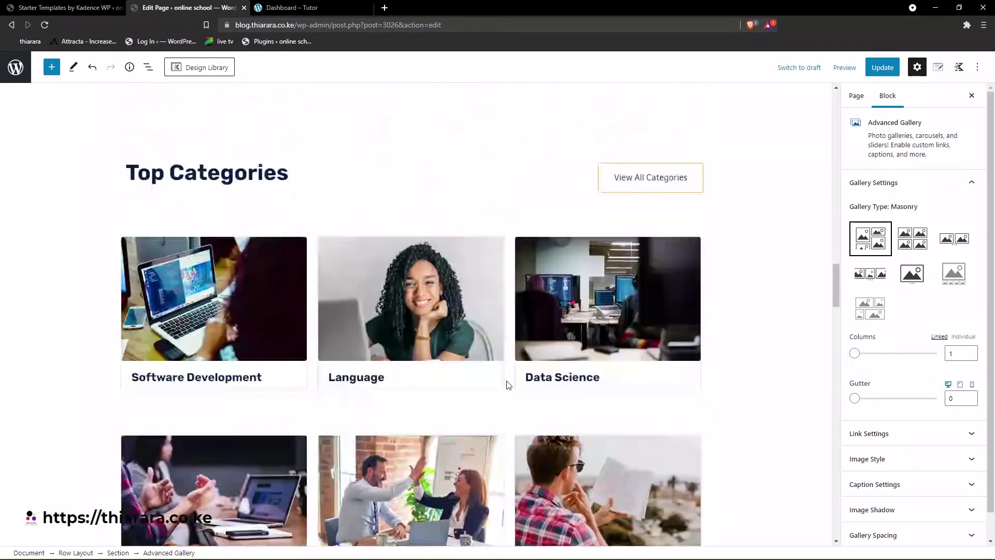
scroll(526, 386, "down", 7)
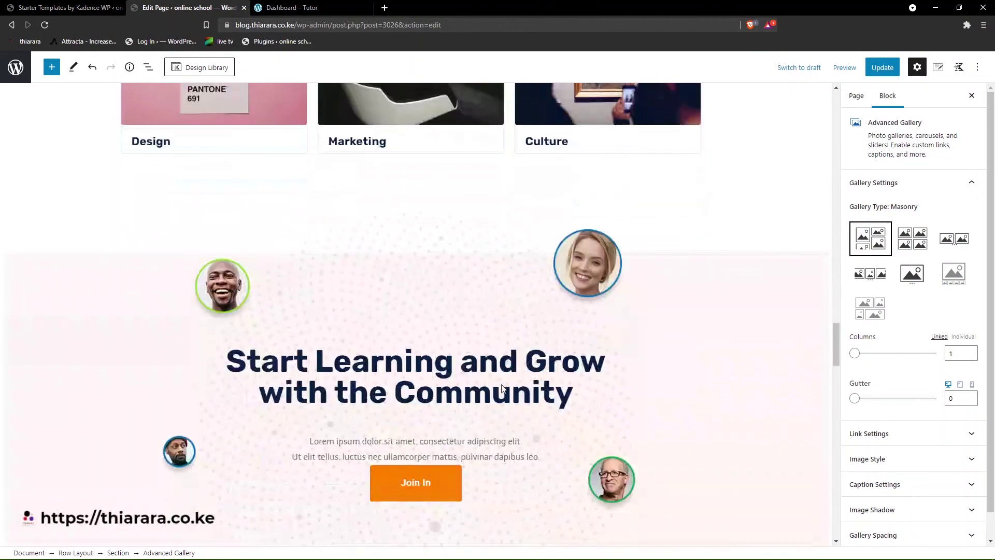
scroll(453, 386, "up", 12)
scroll(453, 382, "up", 8)
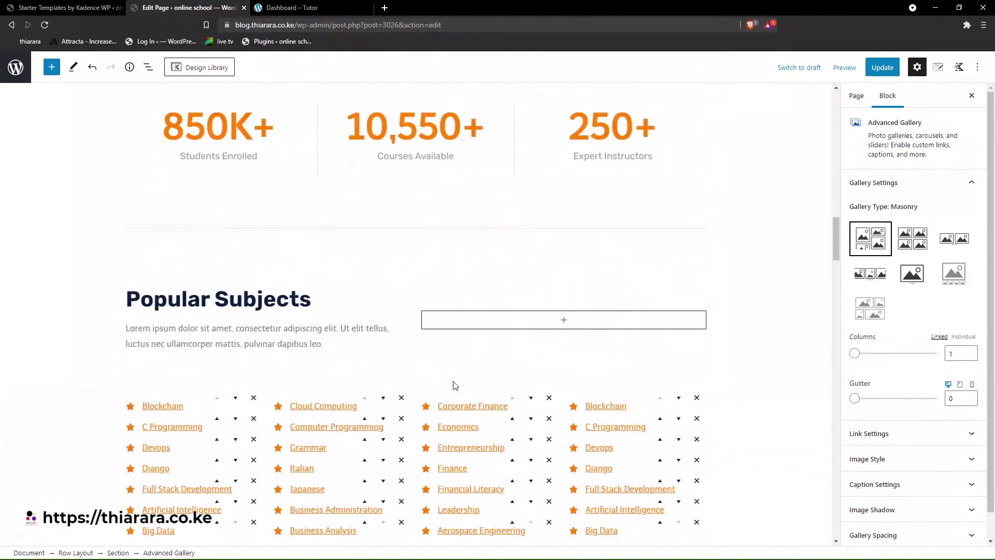
left_click(883, 68)
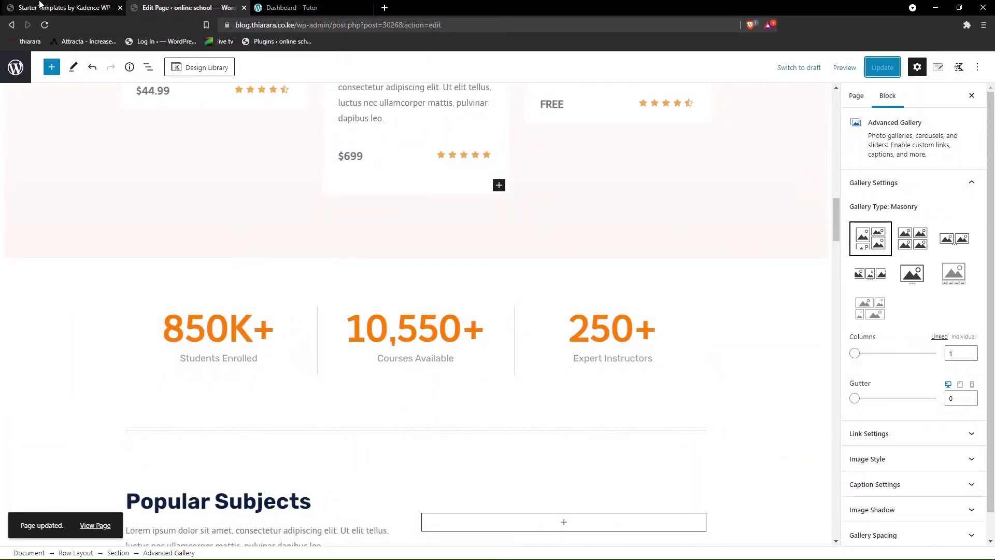
key("ctrl+shift+Tab")
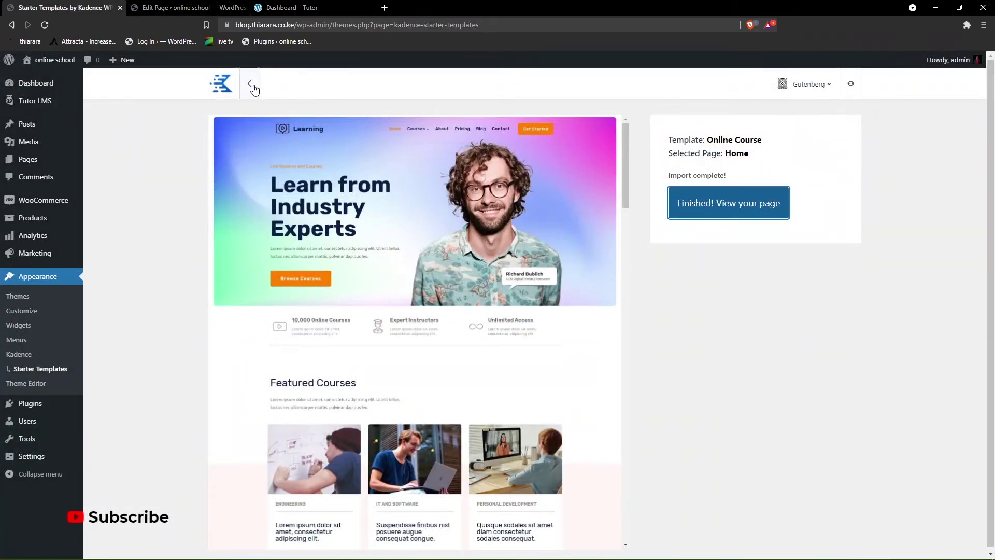
- Preview the Agency starter template and browse its single pages
left_click(251, 86)
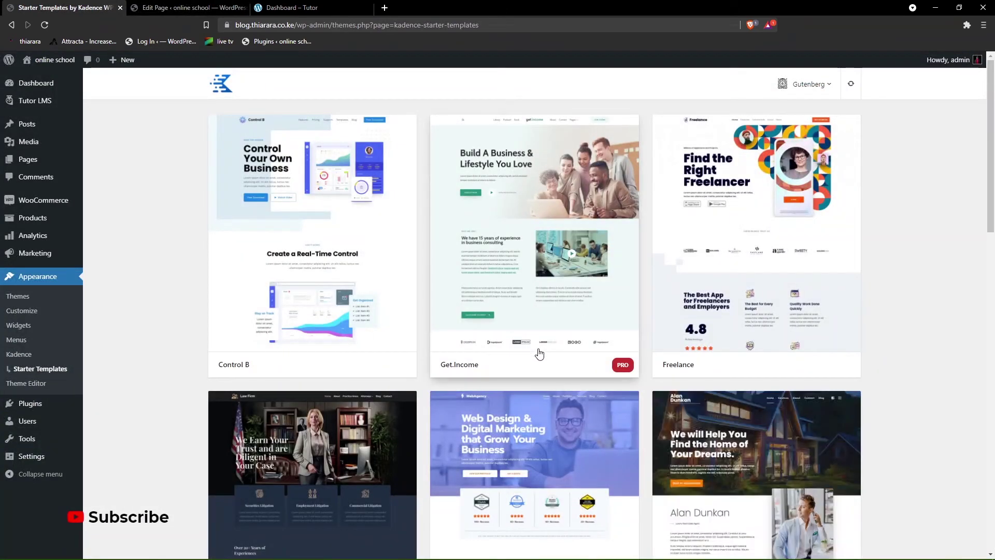
scroll(576, 357, "down", 3)
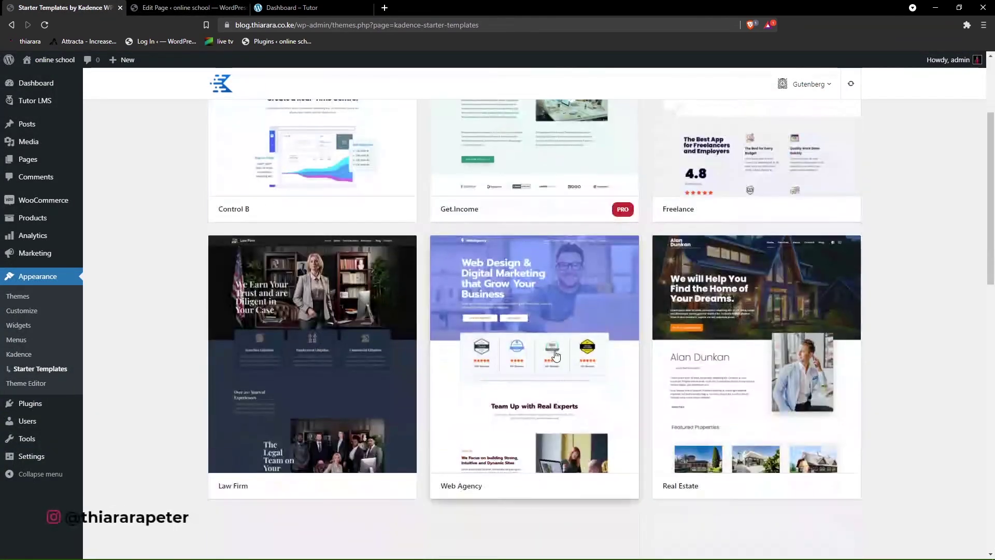
scroll(510, 348, "down", 6)
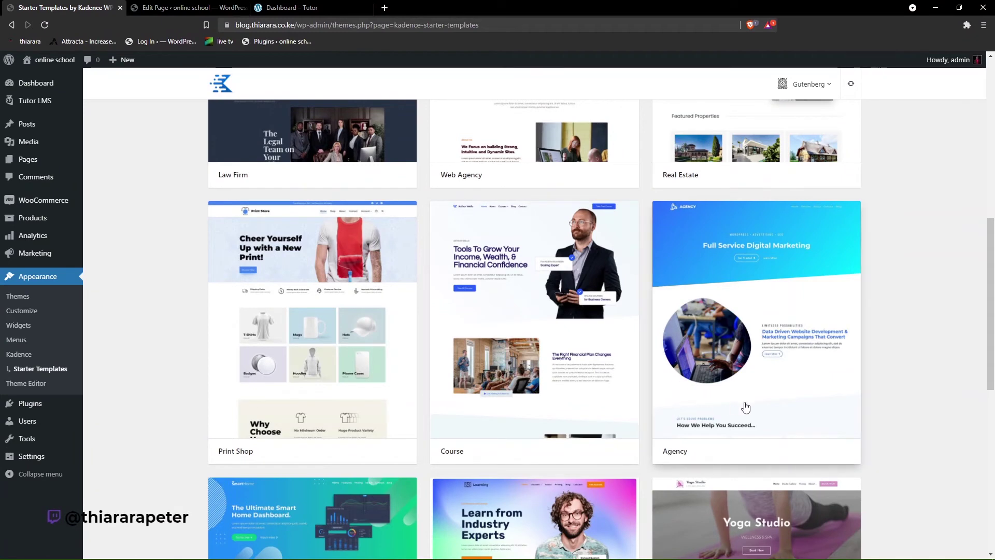
left_click(725, 391)
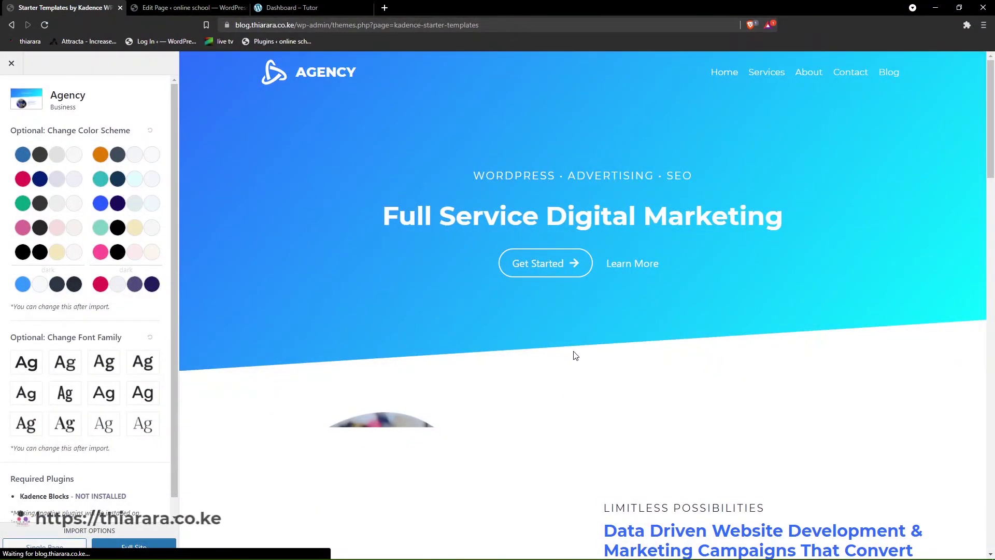
scroll(630, 369, "down", 1)
scroll(630, 370, "down", 2)
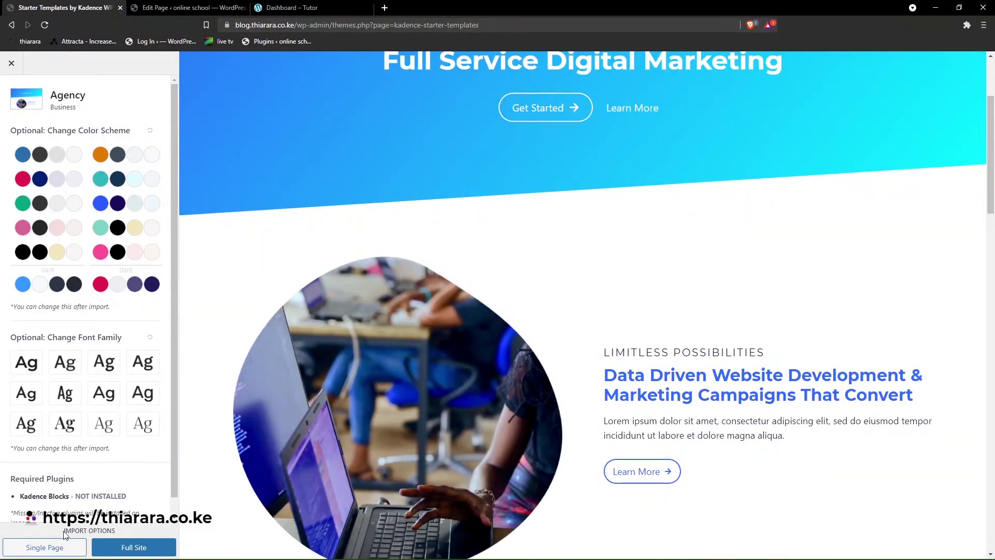
left_click(52, 548)
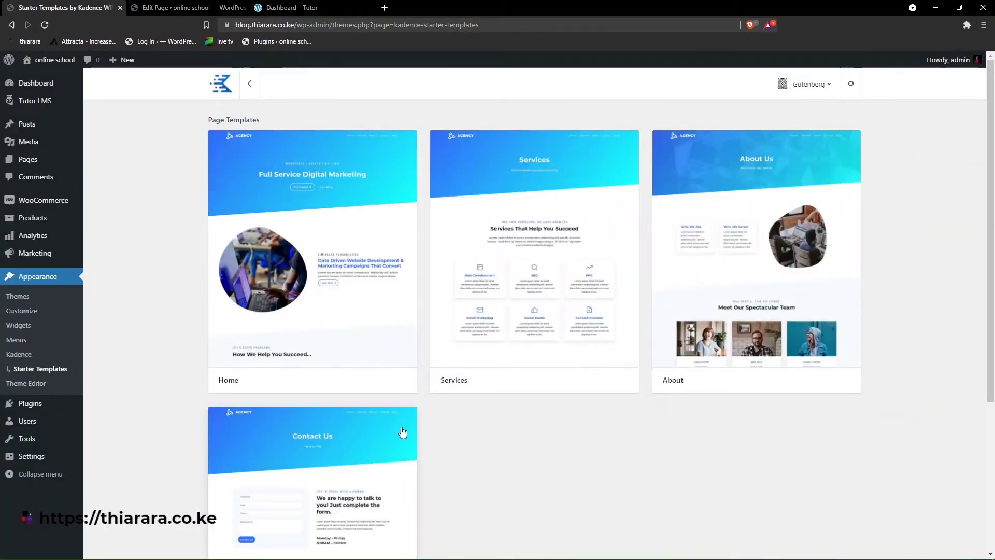
scroll(412, 426, "down", 3)
scroll(344, 416, "up", 3)
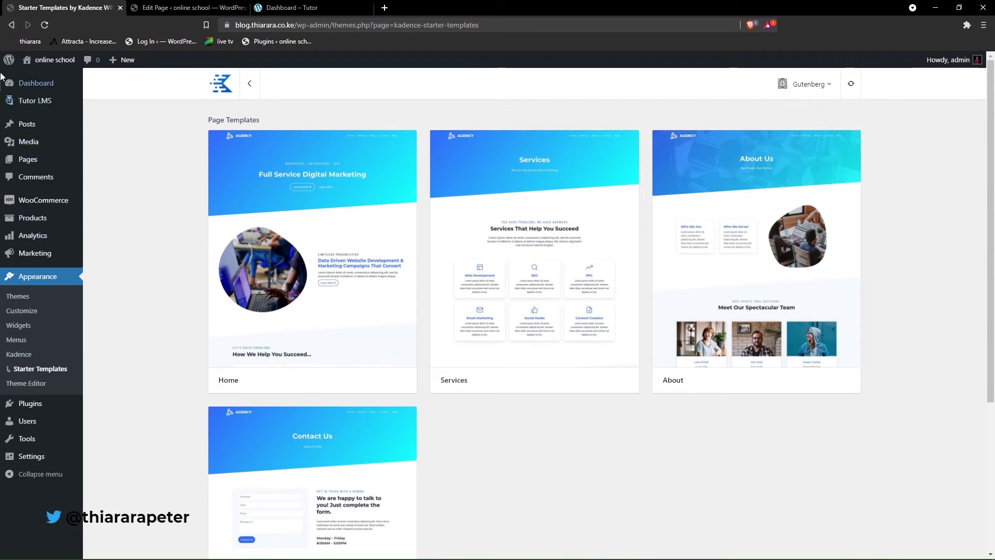
- Go back to the page editor tab and reload it
left_click(12, 25)
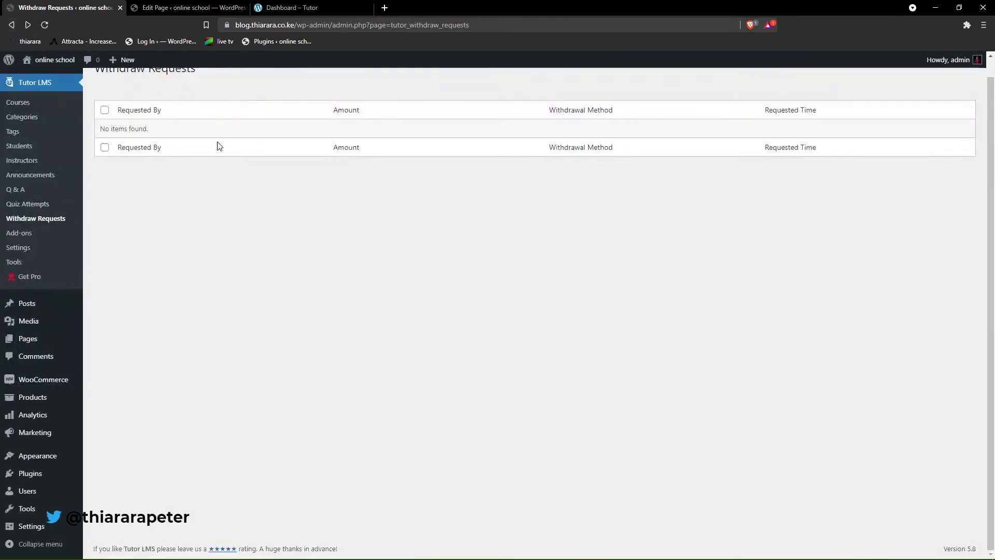
scroll(150, 284, "up", 1)
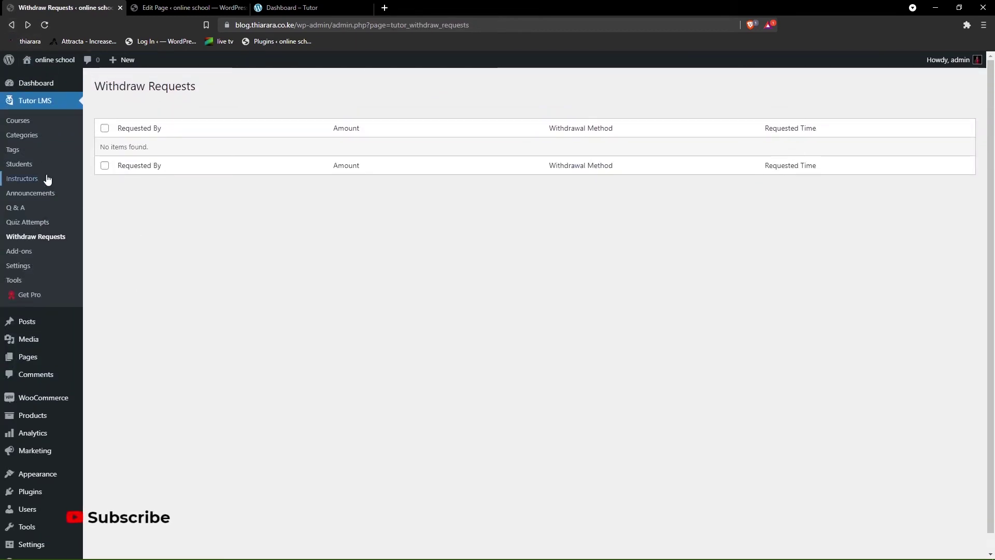
left_click(178, 7)
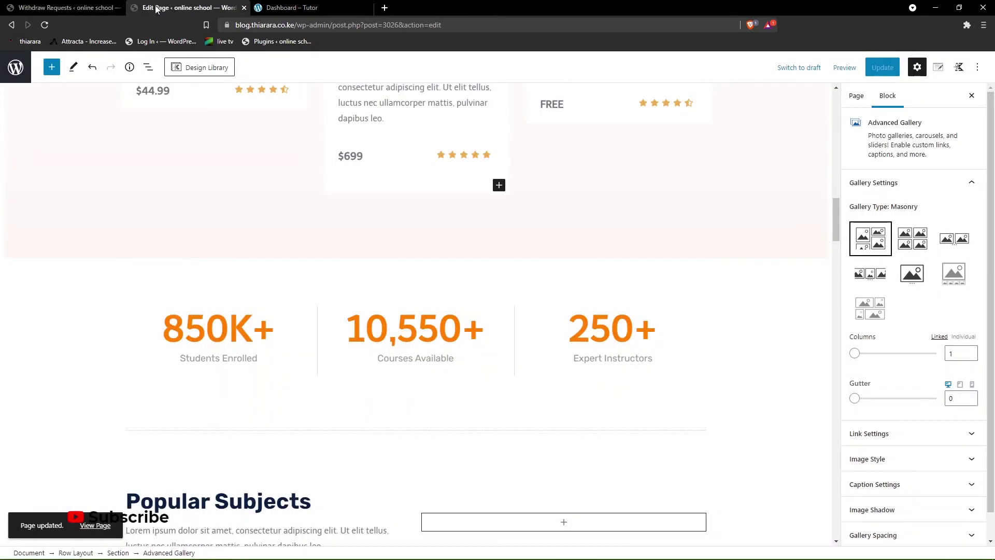
left_click(44, 26)
- In Reading Settings, make the homepage a static page set to Home and save
left_click(197, 73)
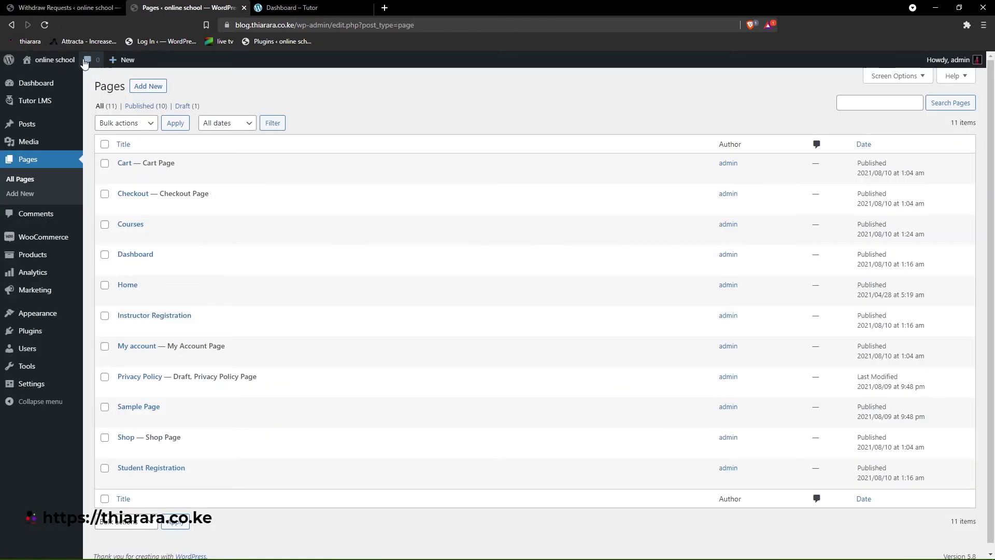
mouse_move(64, 62)
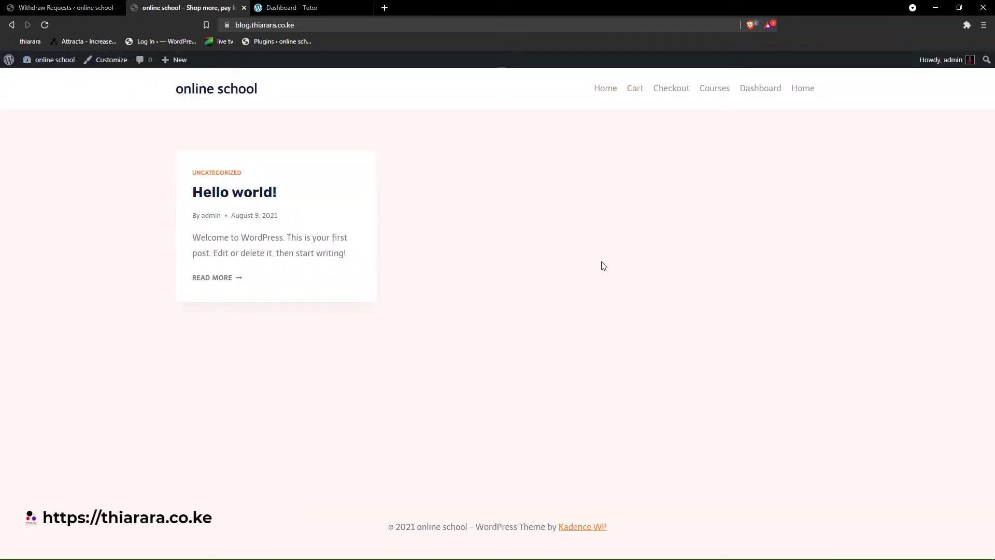
left_click(68, 7)
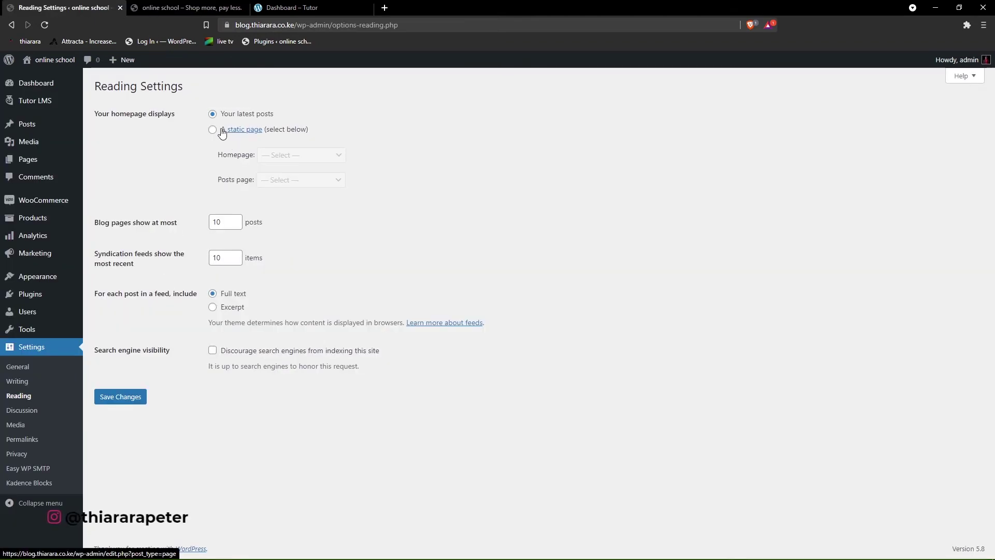
left_click(213, 130)
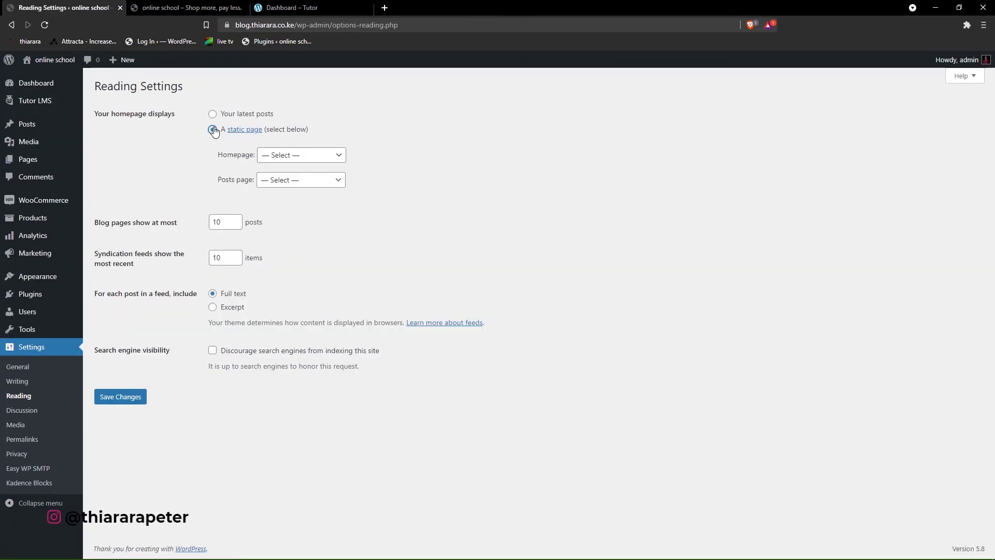
left_click(280, 158)
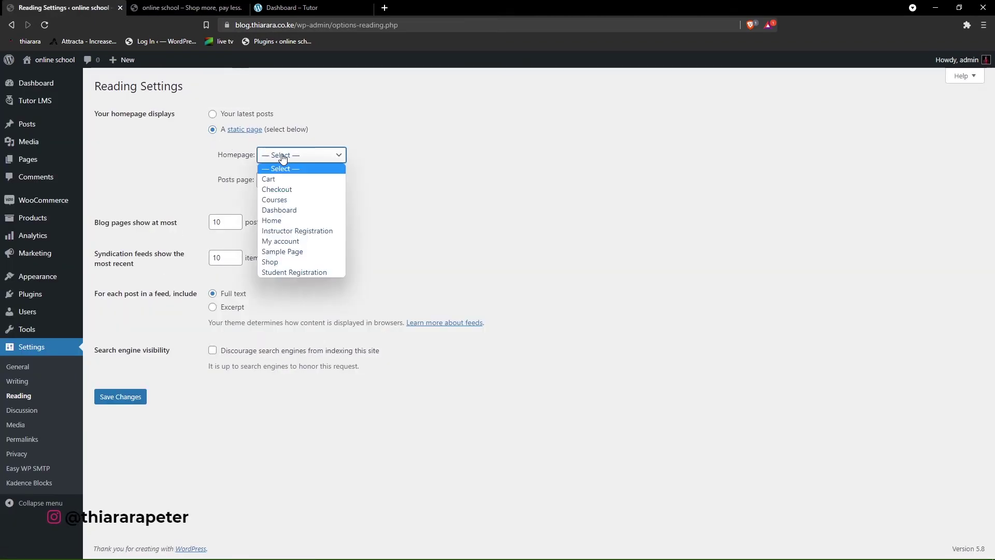
left_click(281, 221)
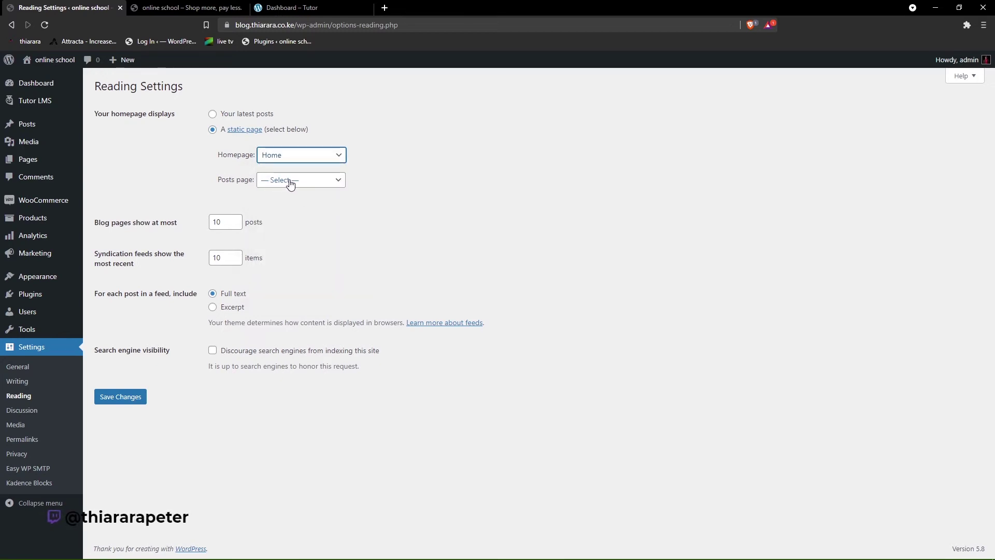
left_click(122, 391)
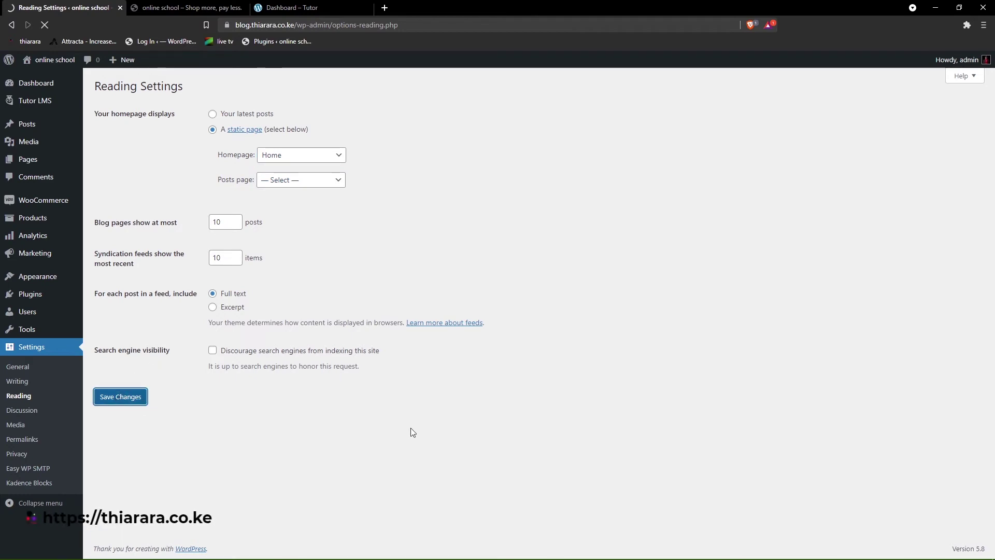
- Reload the front page to confirm the Learn from Industry Experts design
left_click(176, 7)
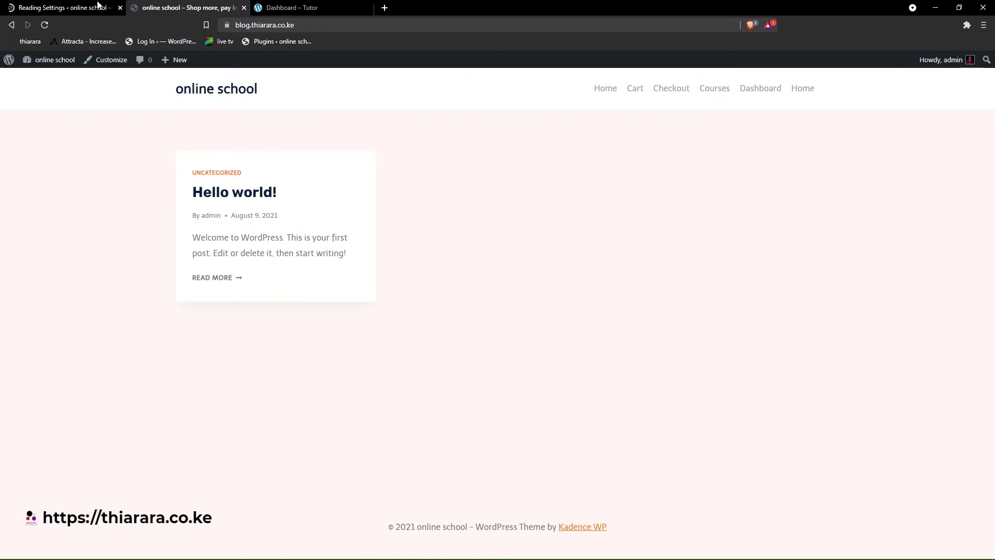
left_click(45, 25)
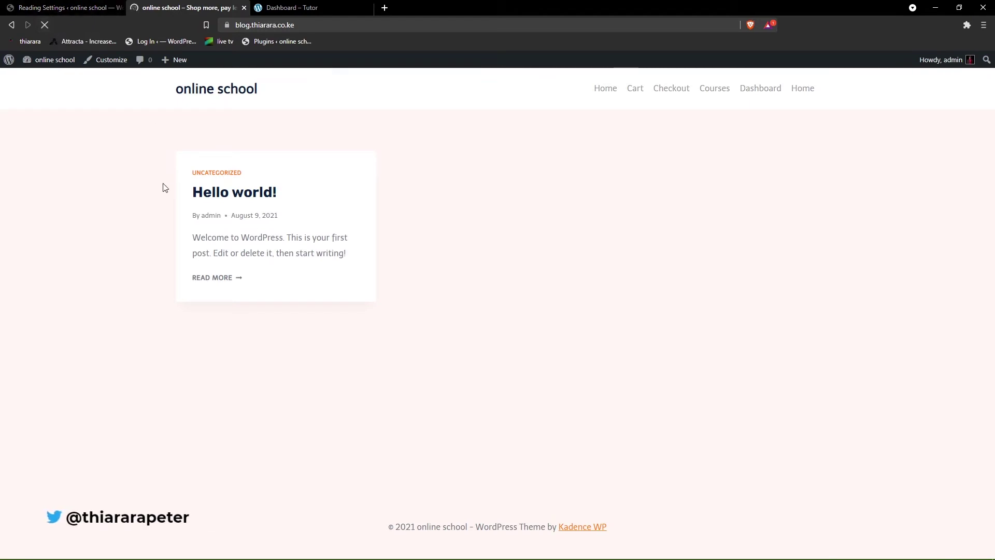
scroll(589, 270, "down", 20)
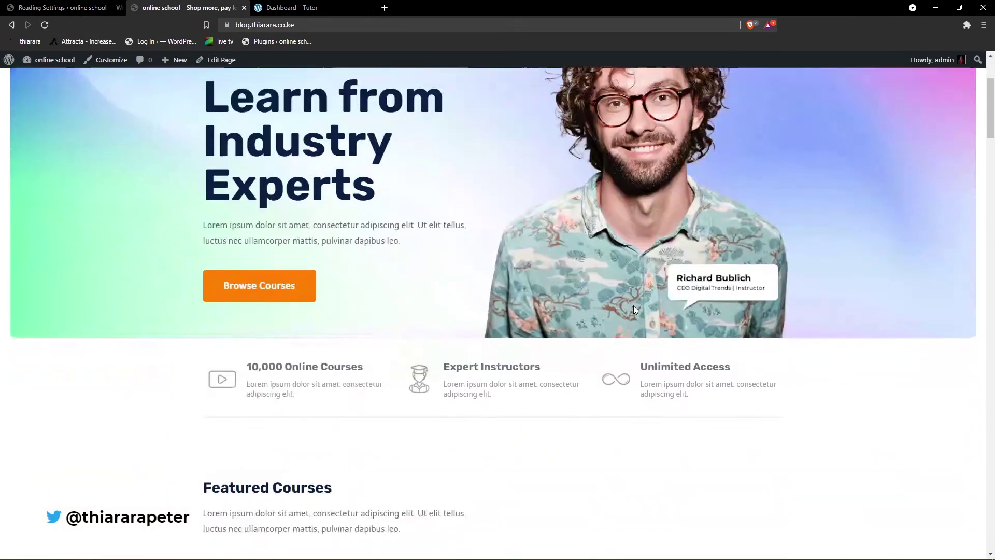
scroll(648, 328, "up", 10)
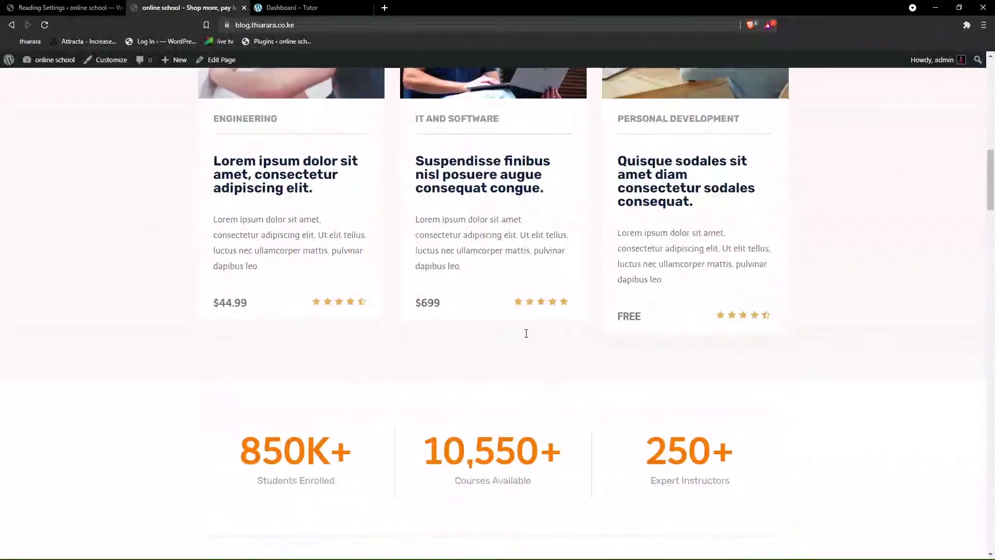
left_click(70, 8)
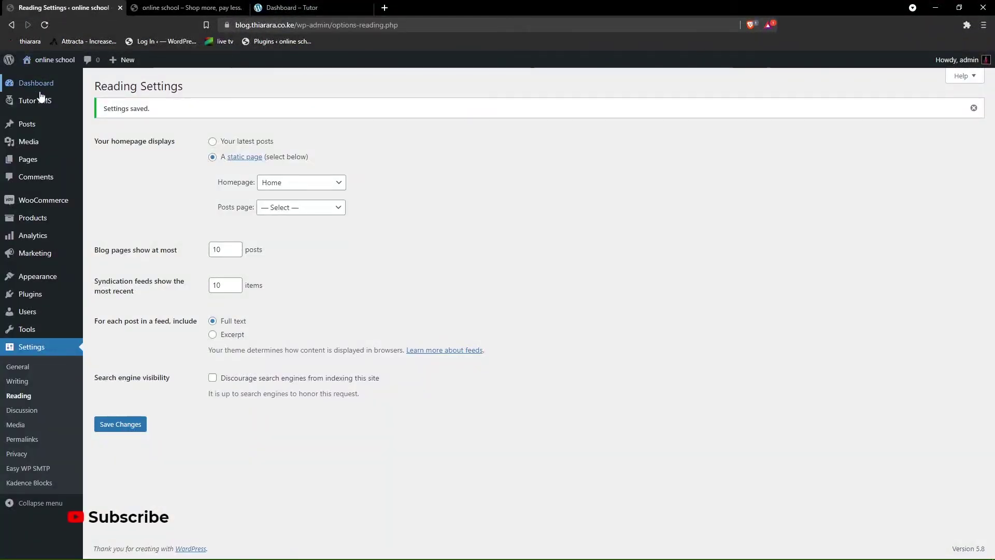
- Title the new course 'Intro to WordPress', correcting the spelling
mouse_move(30, 113)
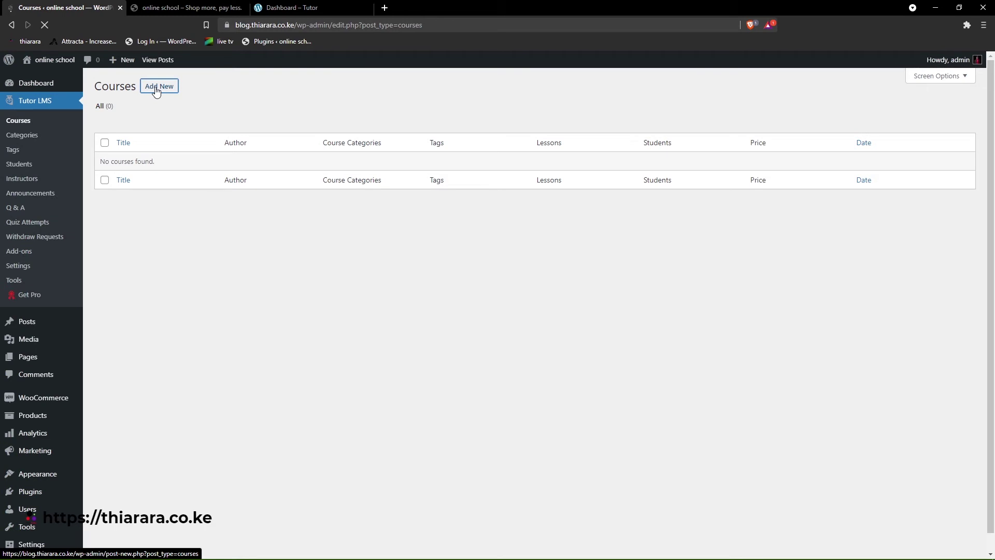
scroll(286, 136, "down", 8)
scroll(289, 140, "up", 6)
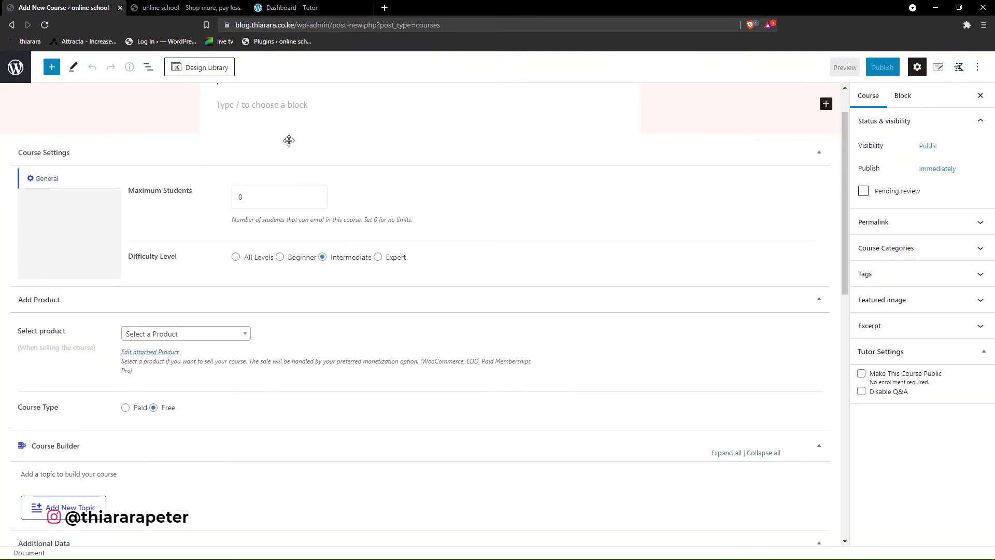
scroll(290, 140, "up", 2)
left_click(297, 132)
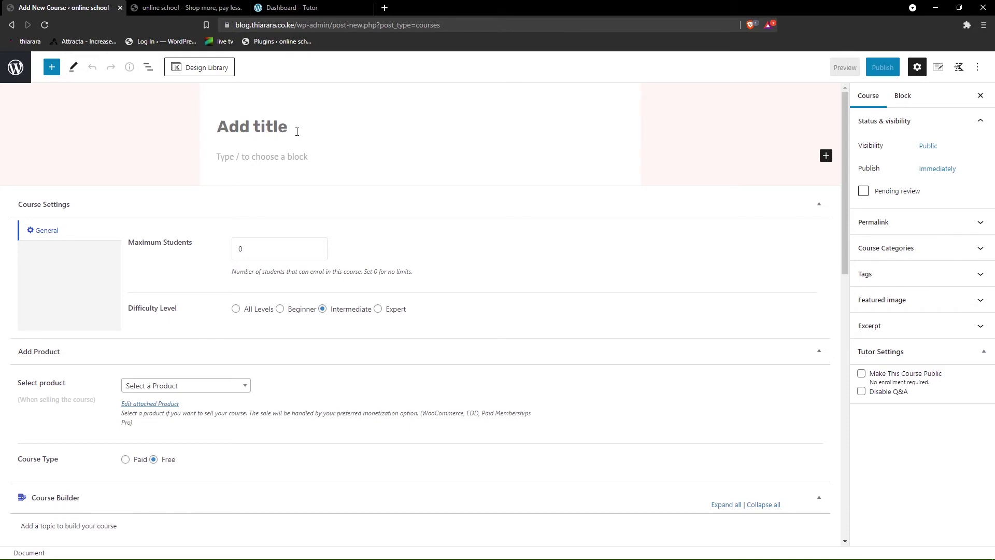
type("Intro t wordpress")
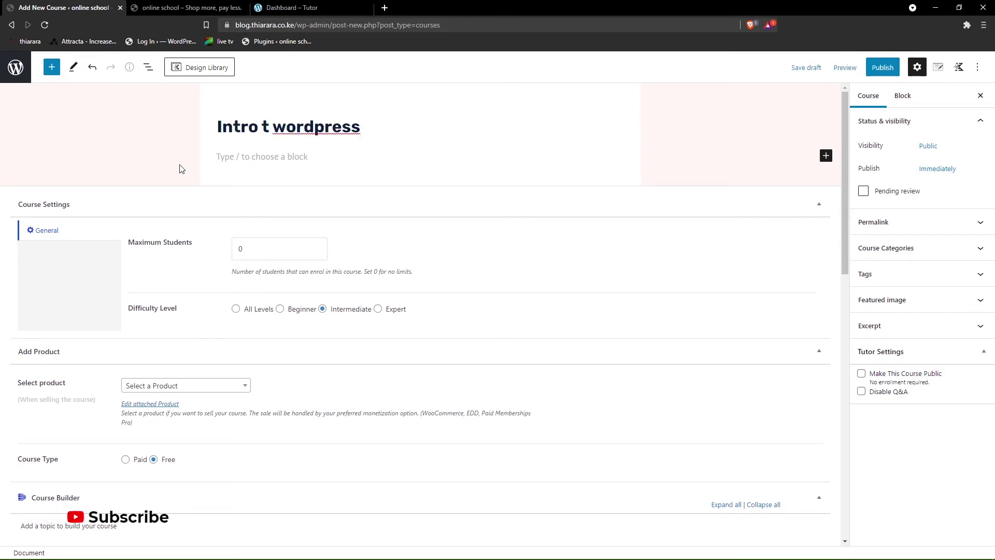
right_click(312, 137)
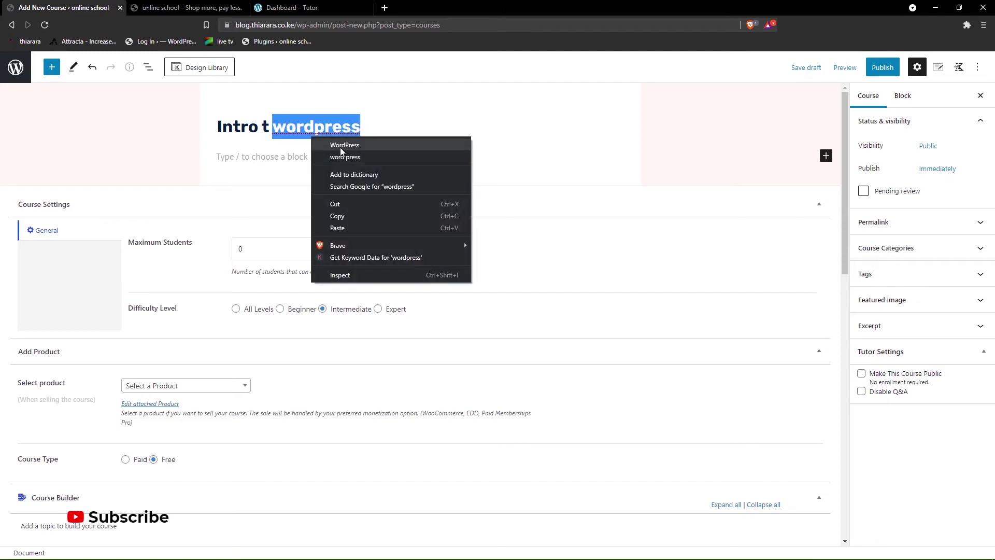
left_click(344, 150)
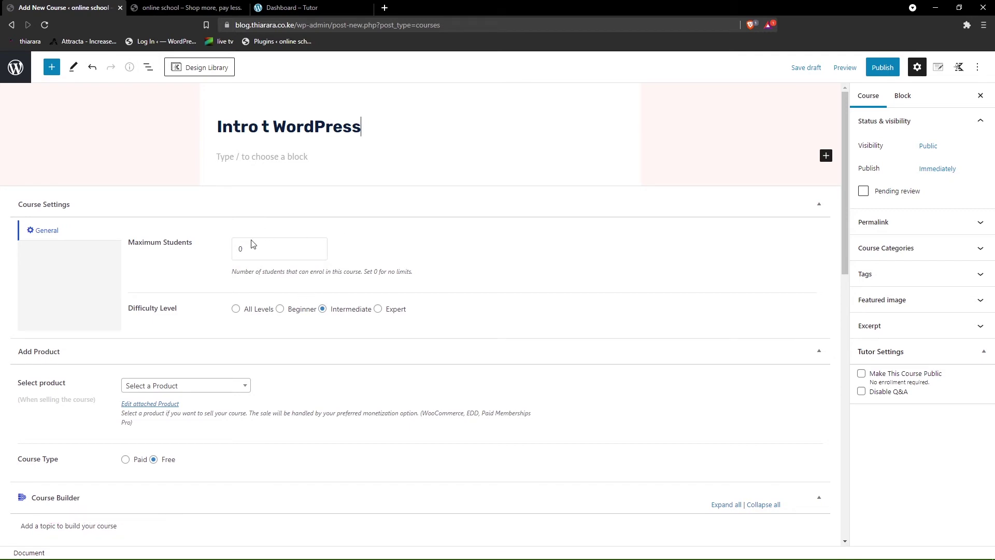
left_click_drag(125, 309, 130, 241)
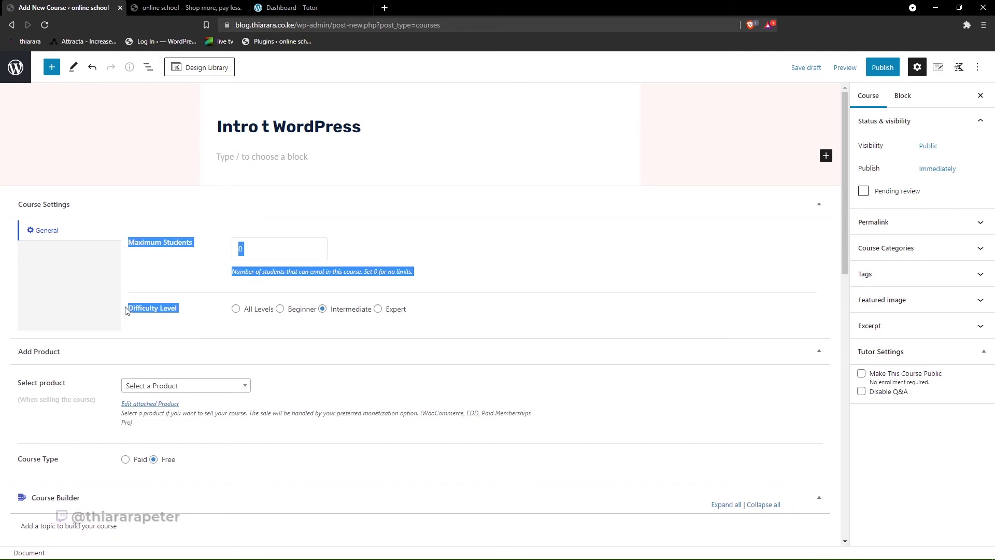
left_click(277, 327)
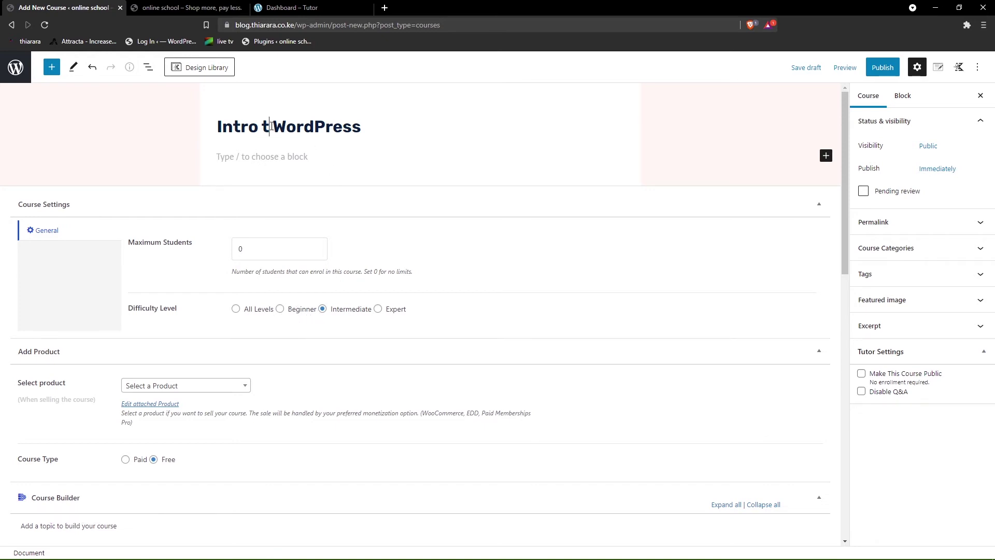
type("o")
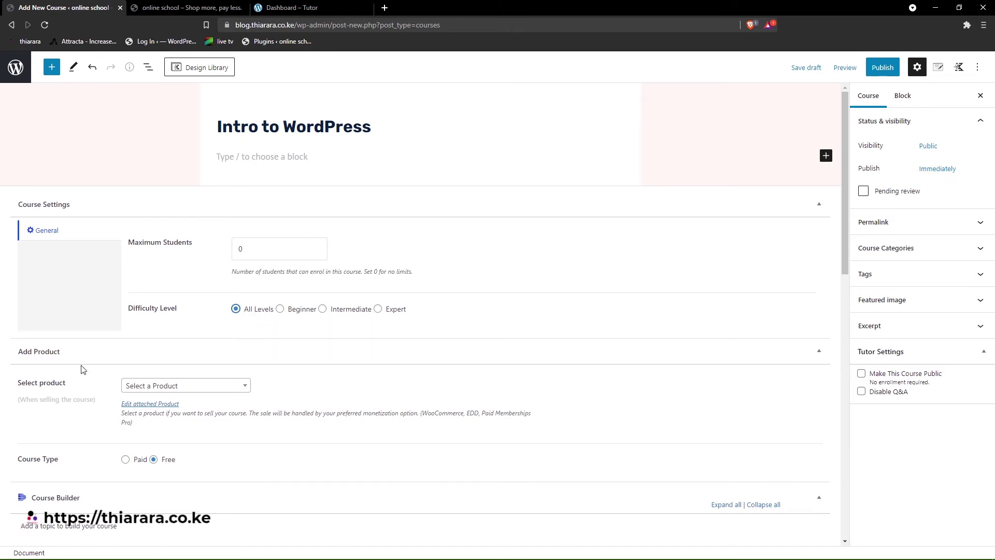
- Set the Course Type to Paid and expand the Course Builder section
scroll(187, 367, "down", 2)
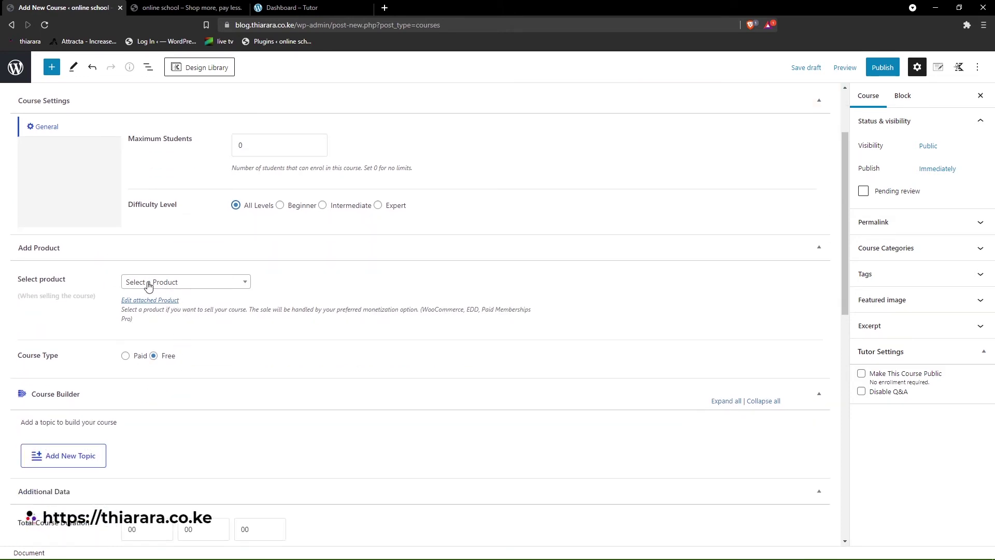
left_click(173, 288)
left_click(172, 287)
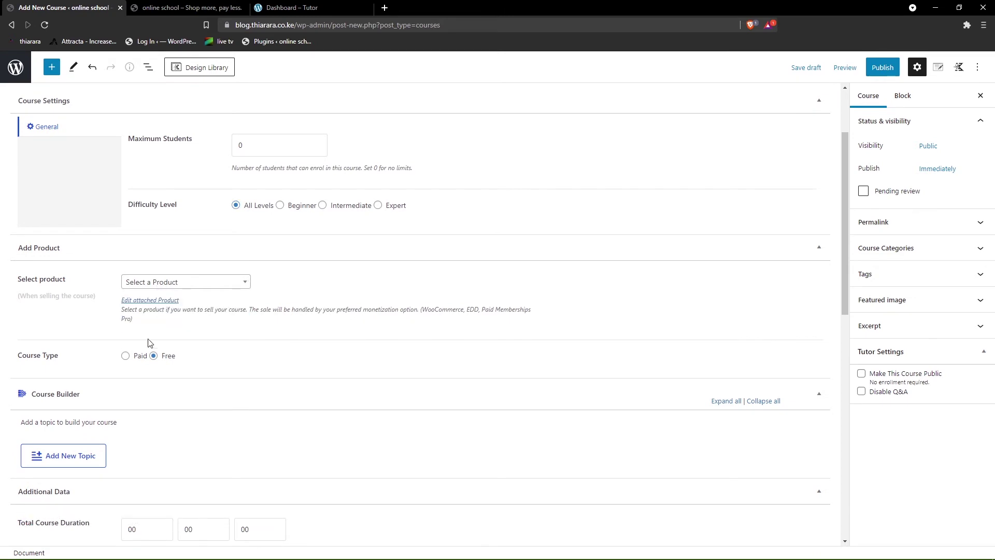
left_click(126, 356)
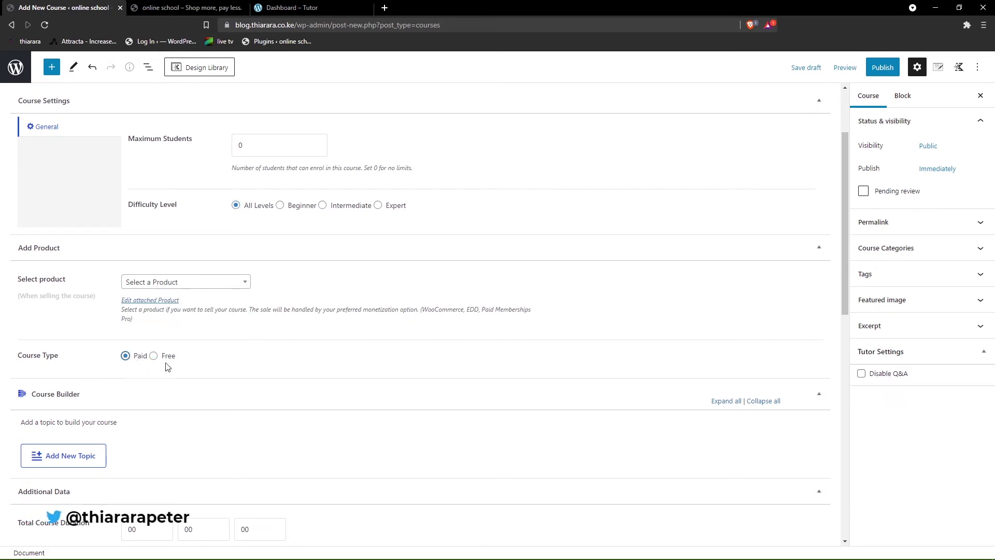
left_click(41, 394)
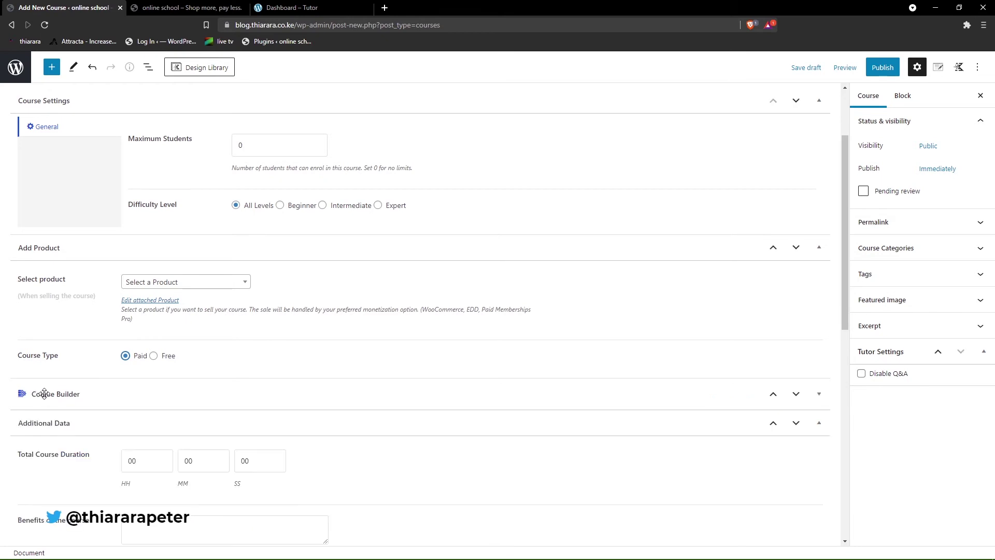
left_click(46, 394)
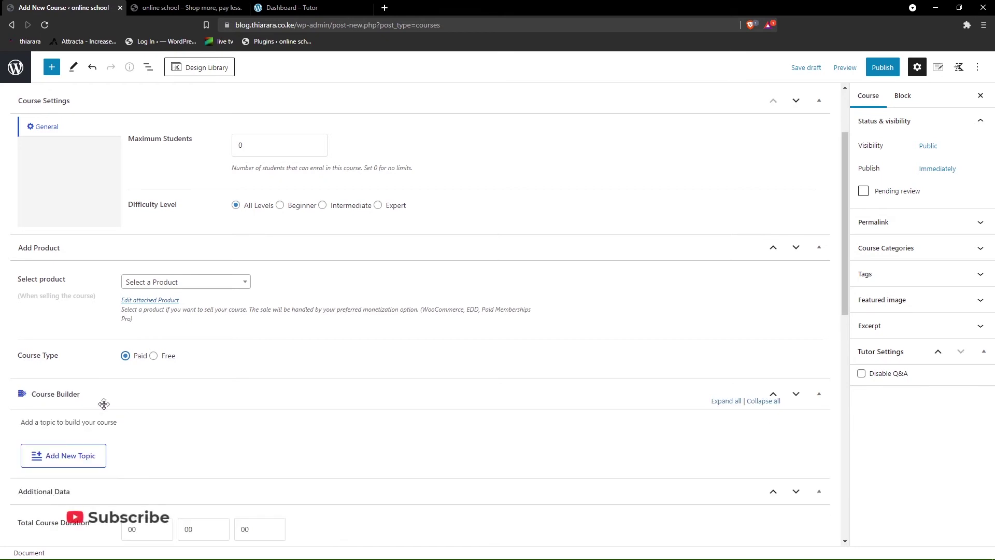
scroll(86, 392, "down", 2)
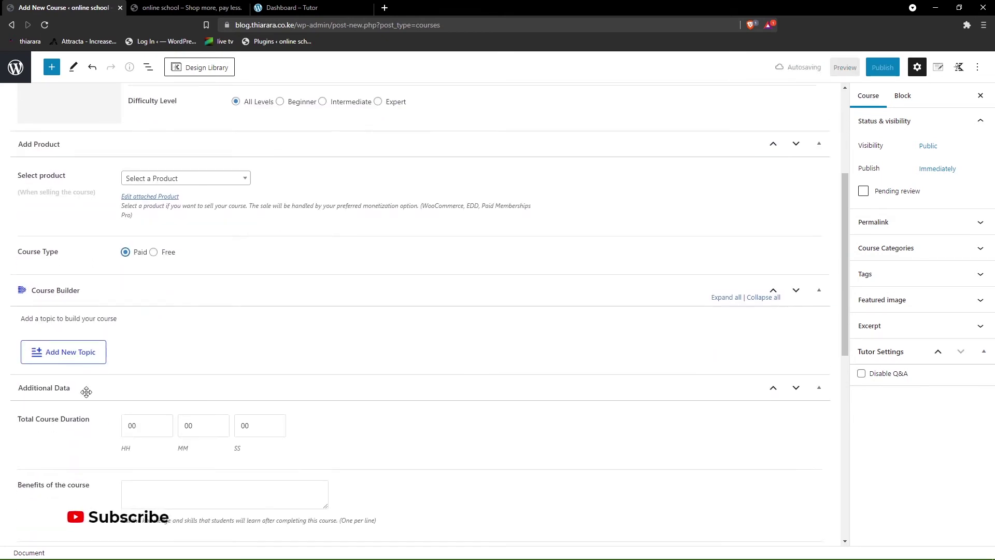
- Add an 'Introduction to course' topic with a placeholder lorem summary
left_click(62, 352)
scroll(85, 418, "down", 2)
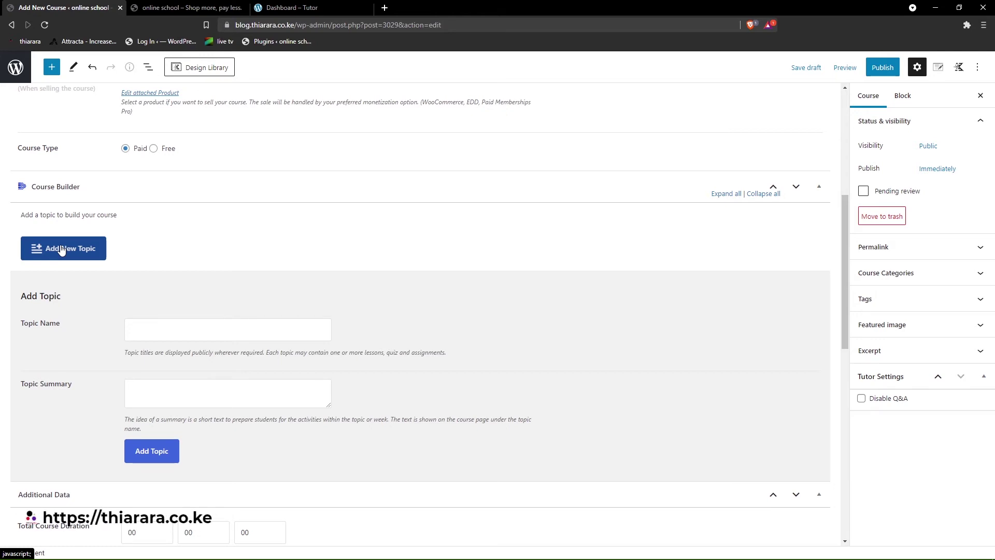
left_click(151, 325)
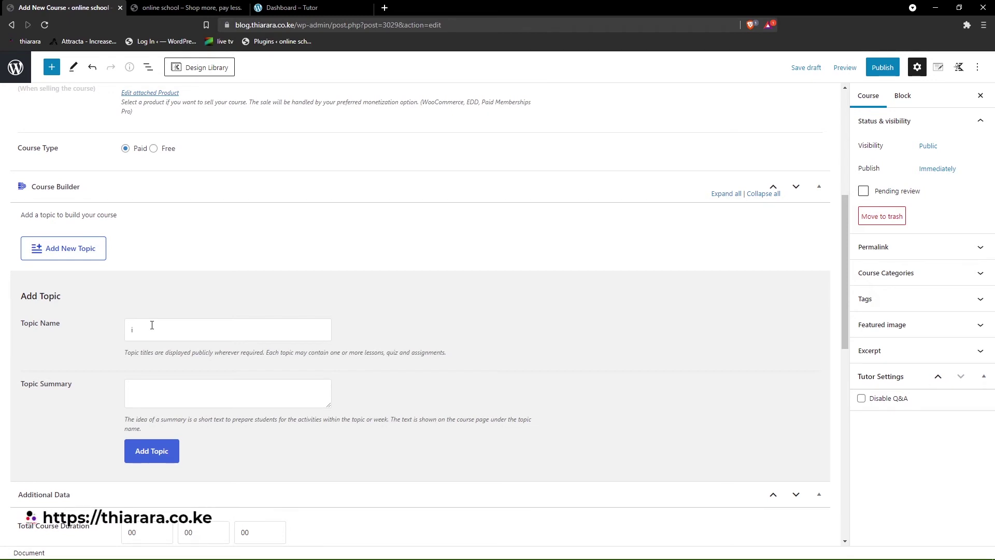
type("Introduction")
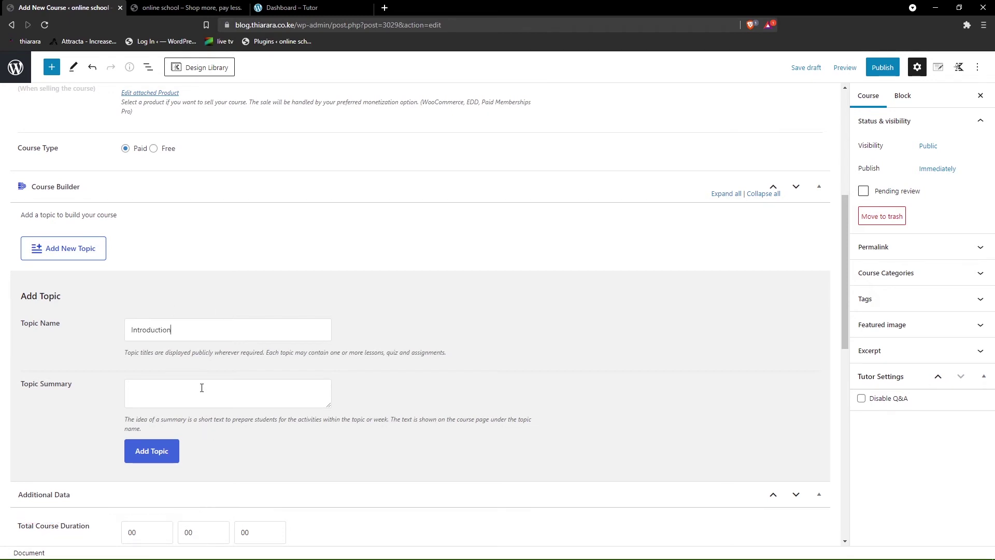
key("super+v")
scroll(210, 433, "down", 3)
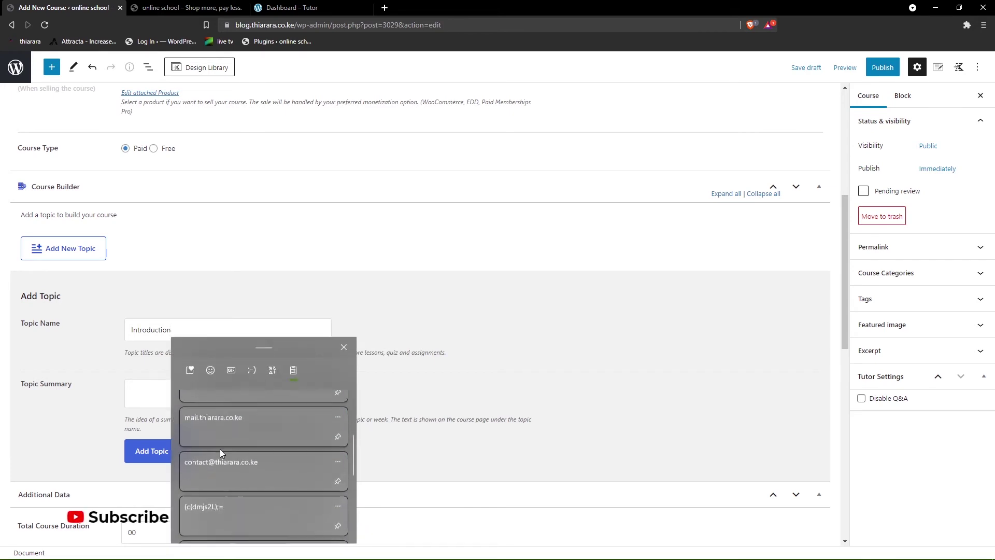
scroll(226, 471, "down", 5)
left_click(235, 436)
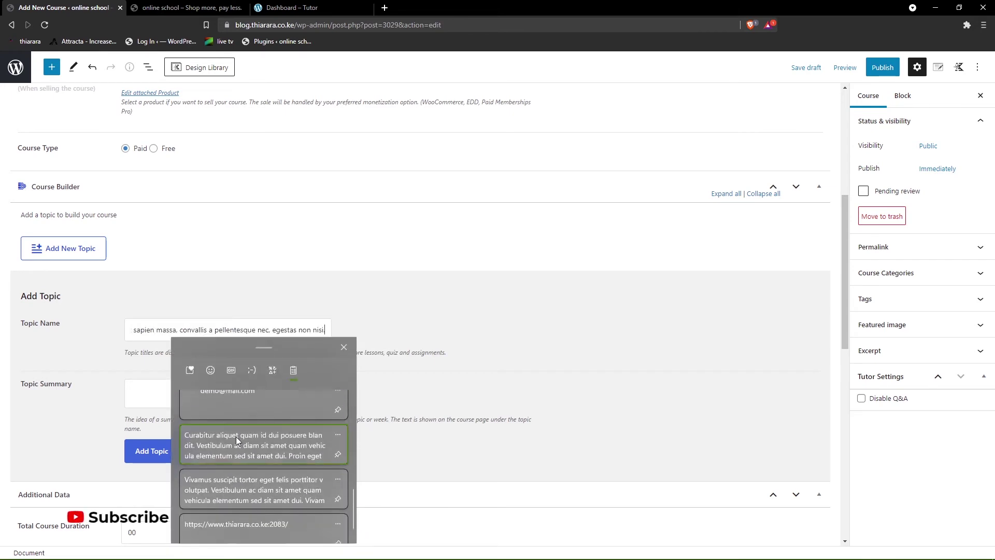
key("ctrl+z")
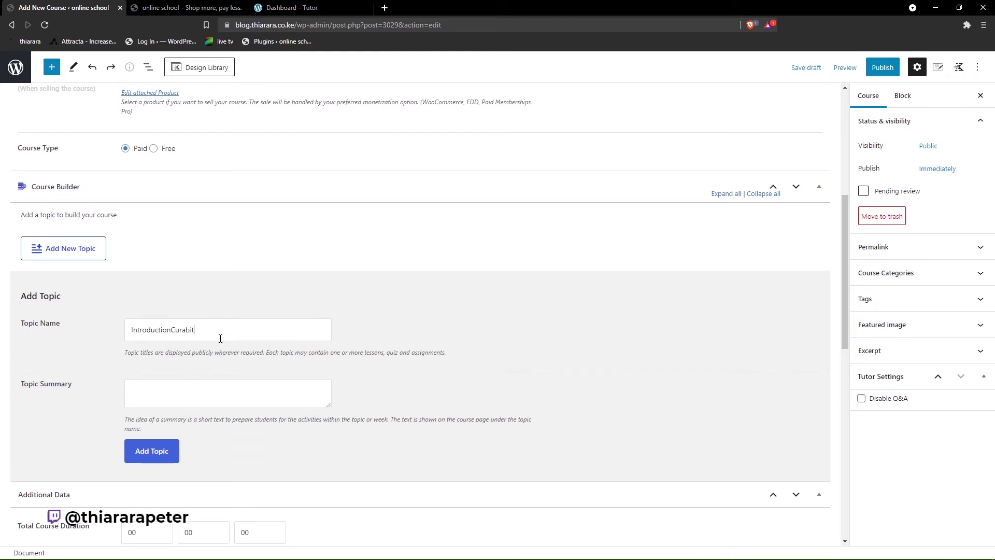
key("BackSpace")
key("BackSpace")
key("BackSpace")
type("to course")
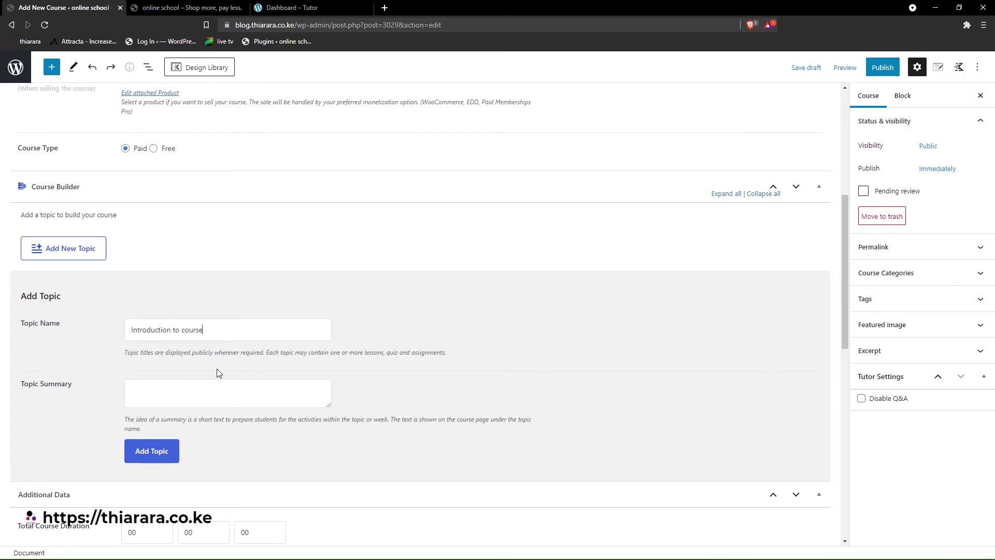
left_click(188, 387)
key("ctrl+v")
left_click(159, 449)
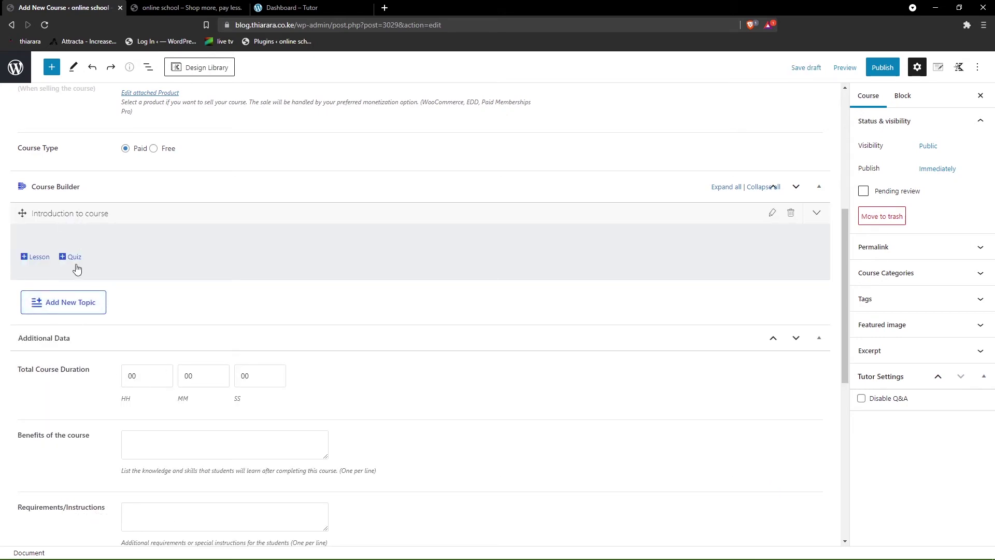
- Add a 'WooCommerce' topic with a lorem paragraph summary
left_click(62, 303)
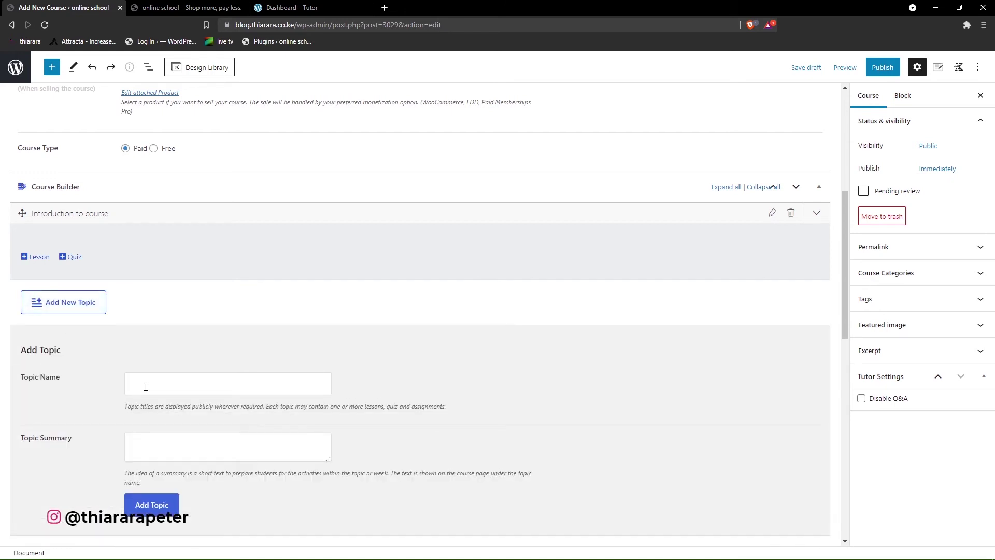
type("W")
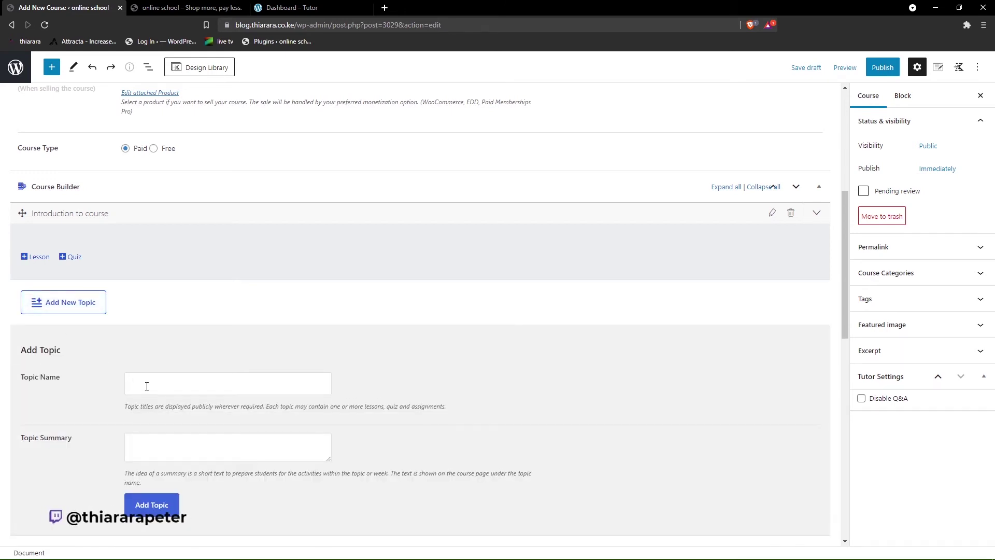
type("oocommerce")
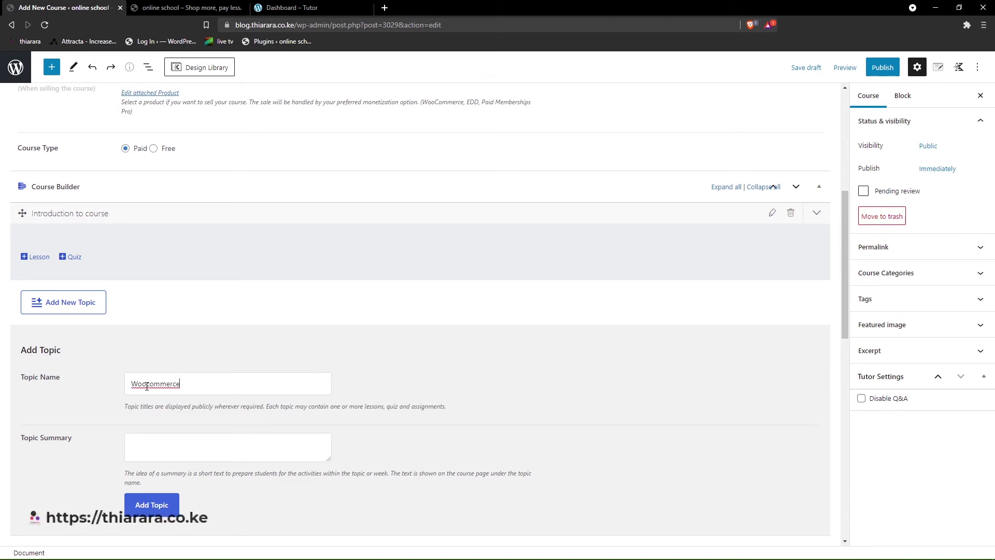
right_click(160, 385)
left_click(181, 390)
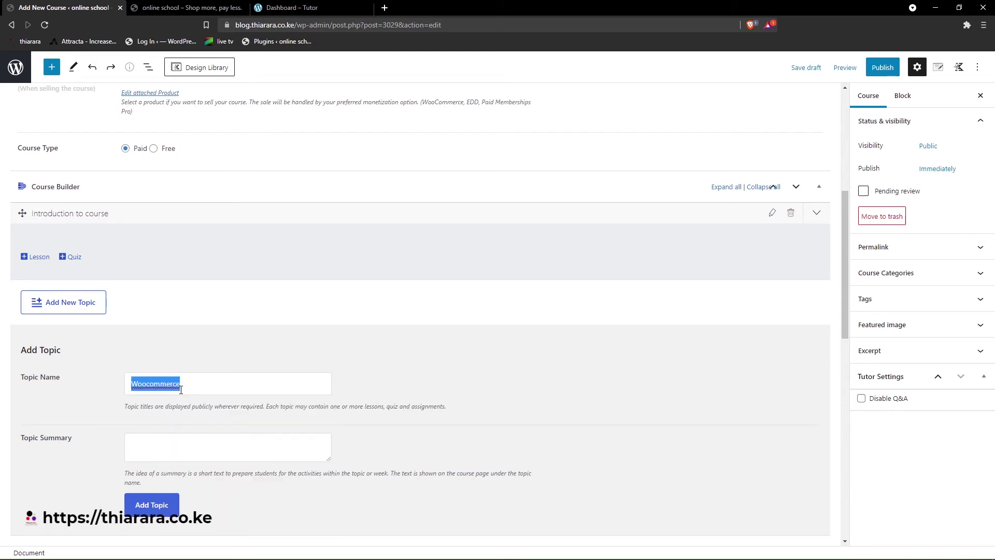
left_click(137, 437)
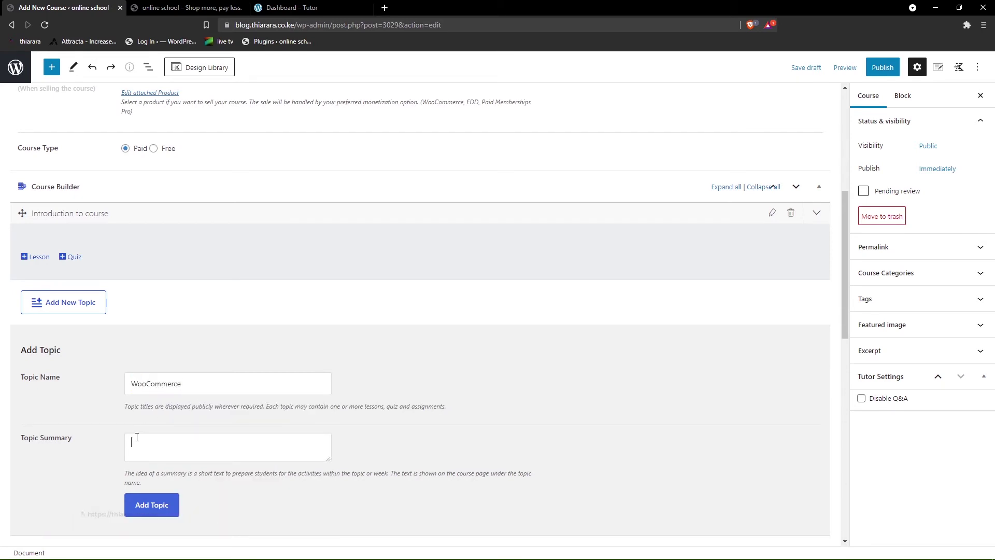
key("super+v")
left_click(203, 380)
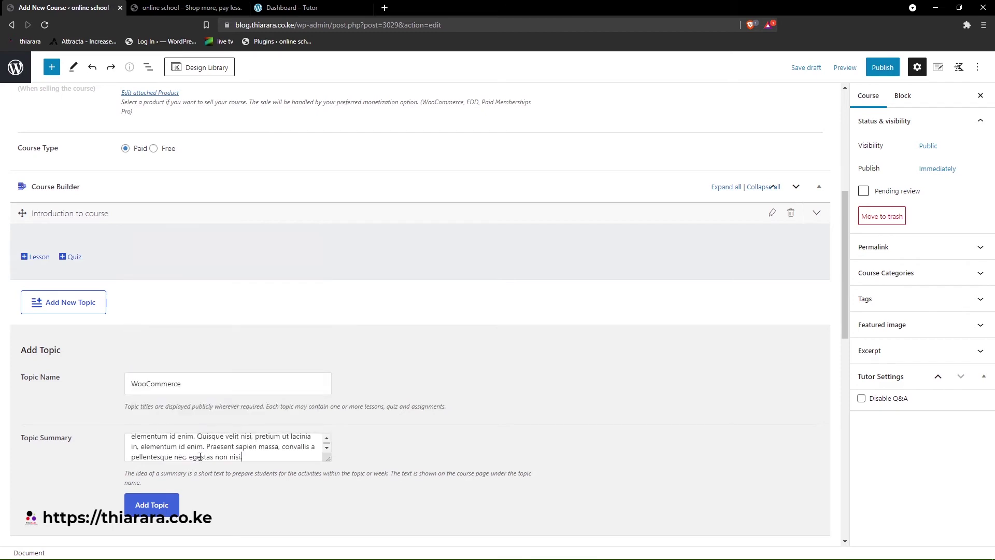
left_click(158, 507)
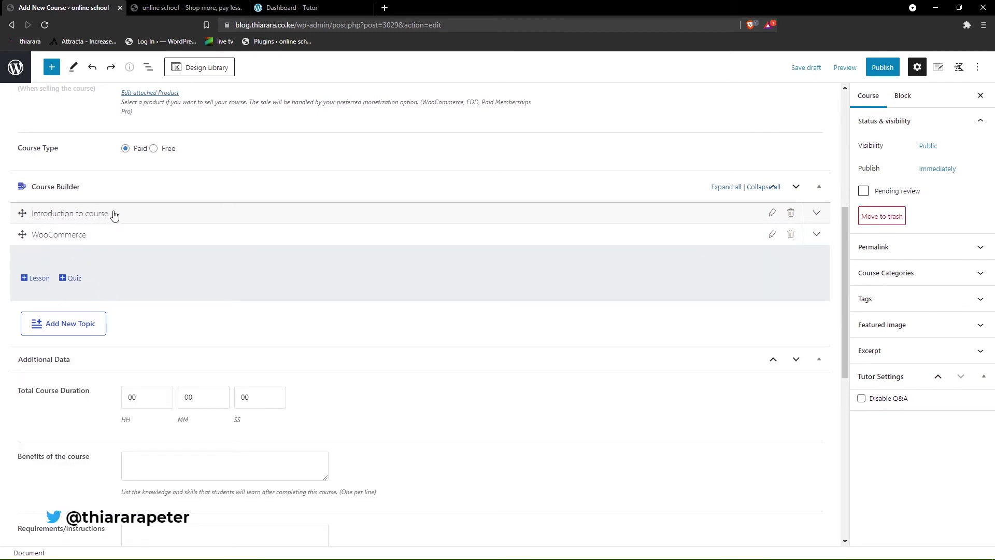
- Add a 'Blog' topic with a lorem paragraph summary
scroll(154, 322, "up", 6)
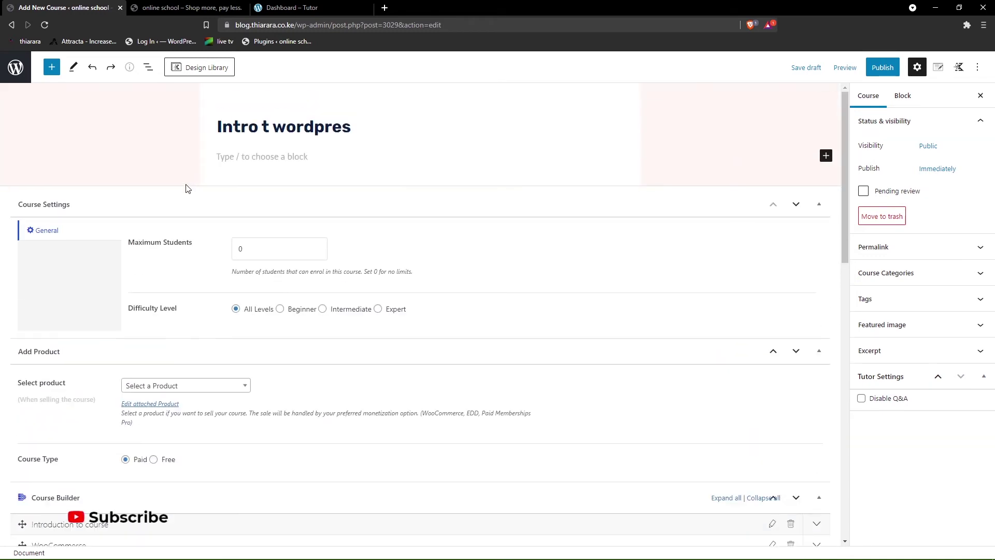
scroll(103, 352, "down", 3)
scroll(103, 352, "down", 2)
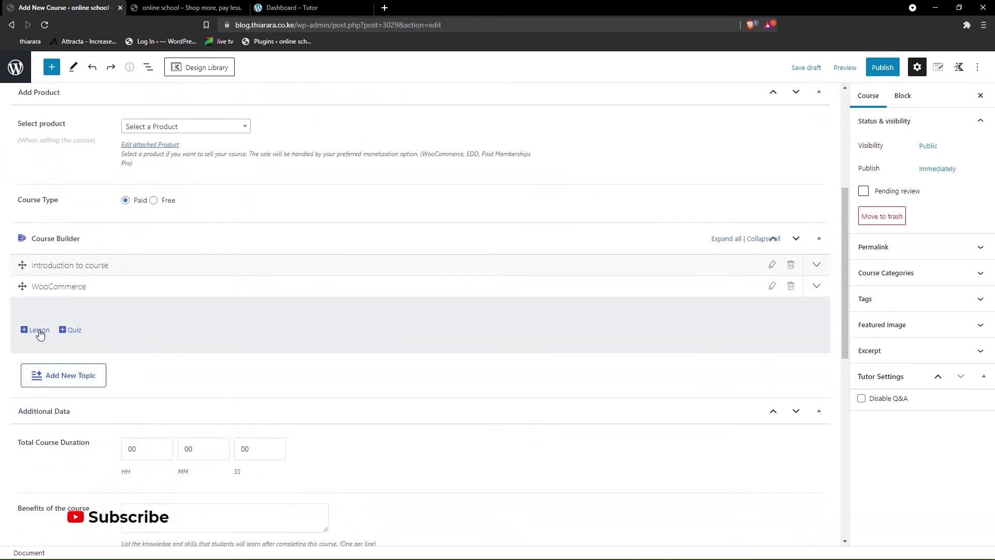
left_click(46, 377)
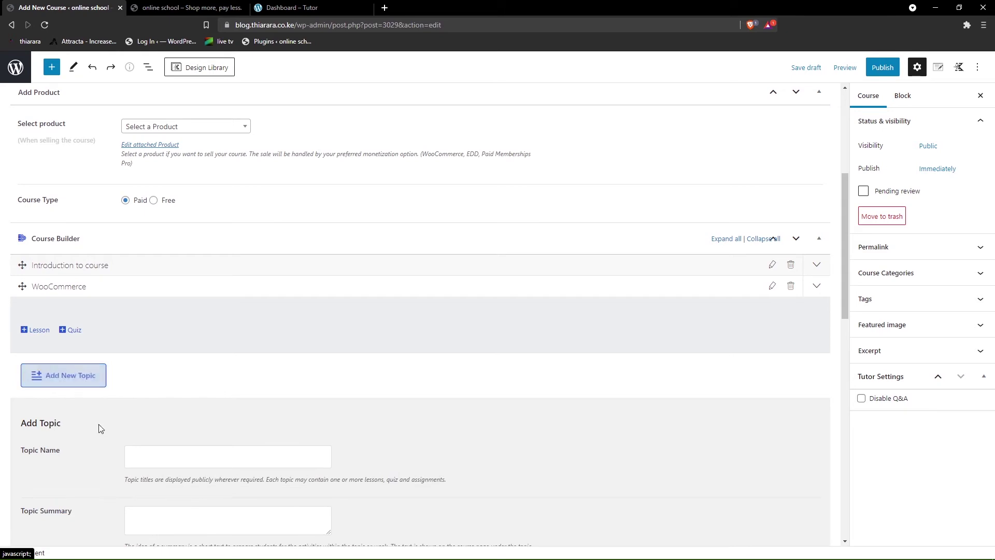
left_click(142, 455)
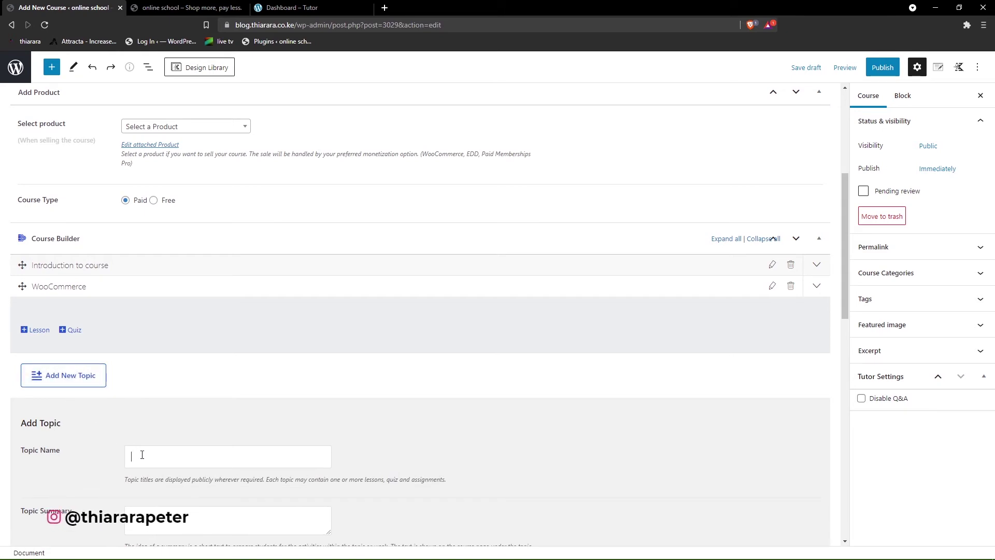
type("Blog")
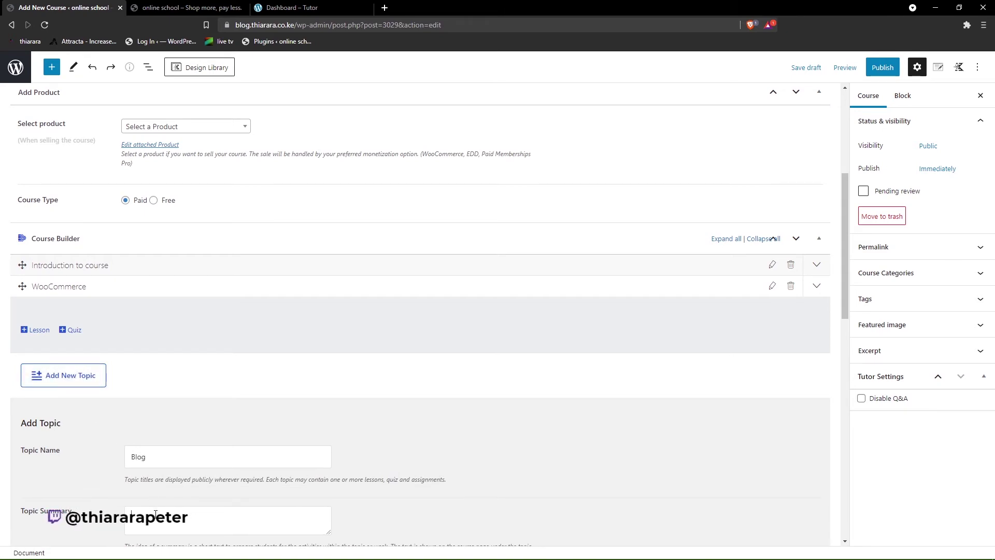
key("super+v")
scroll(231, 425, "down", 5)
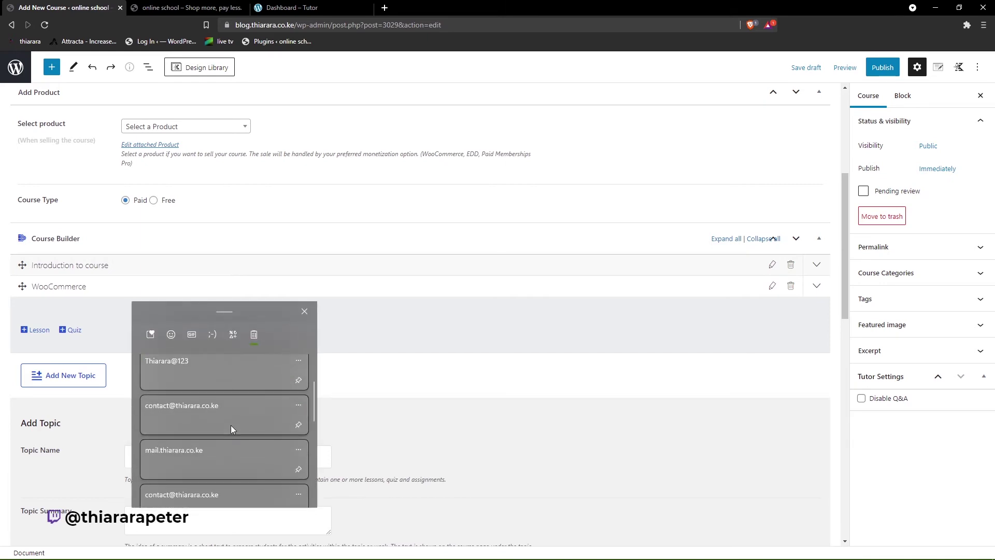
scroll(232, 425, "down", 1)
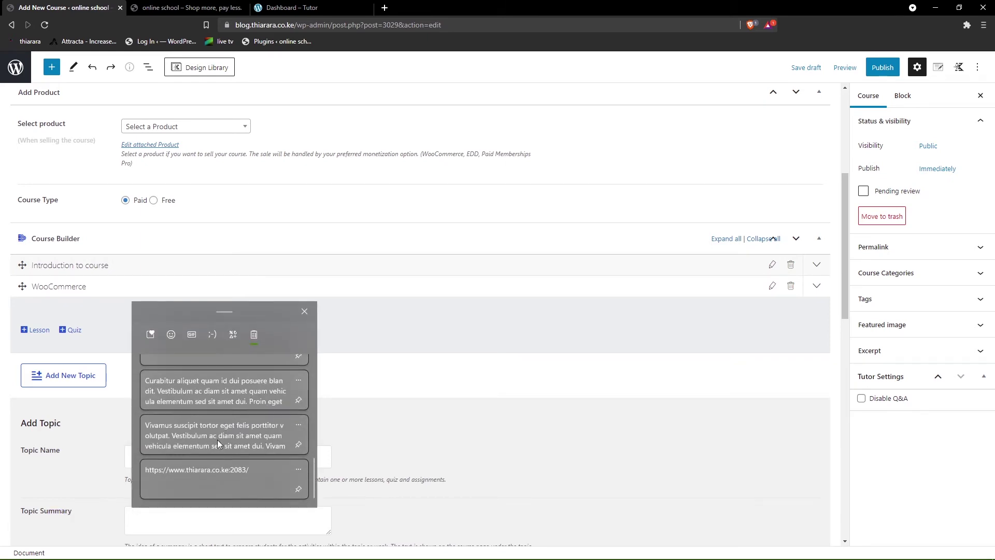
left_click(217, 439)
scroll(191, 455, "down", 3)
left_click(156, 424)
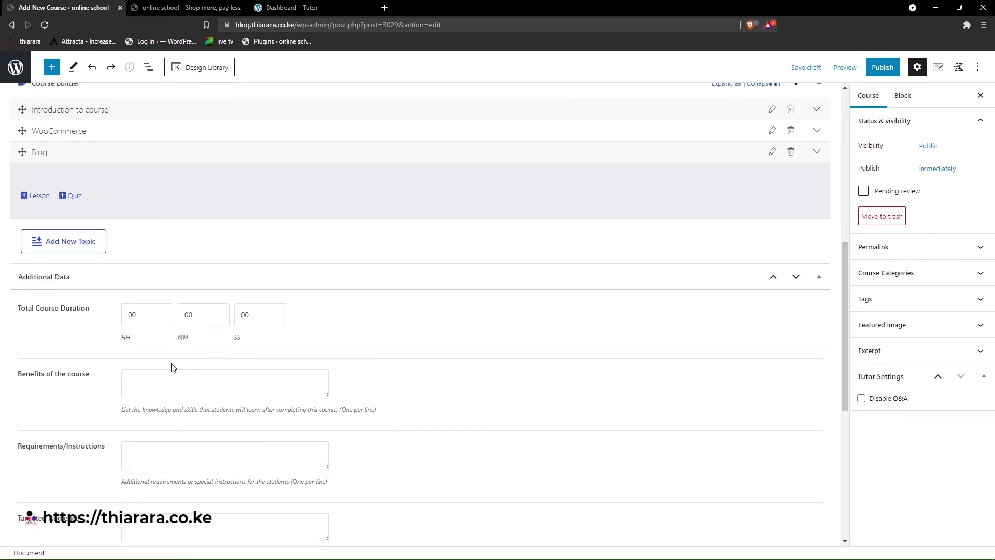
- Expand the WooCommerce topic and start a new lesson in it
scroll(173, 367, "up", 4)
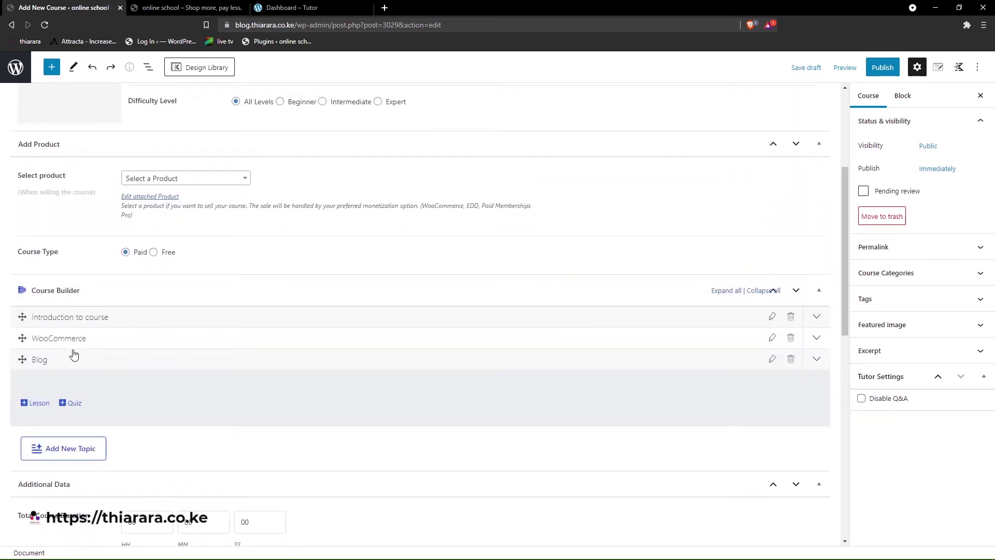
scroll(171, 264, "up", 4)
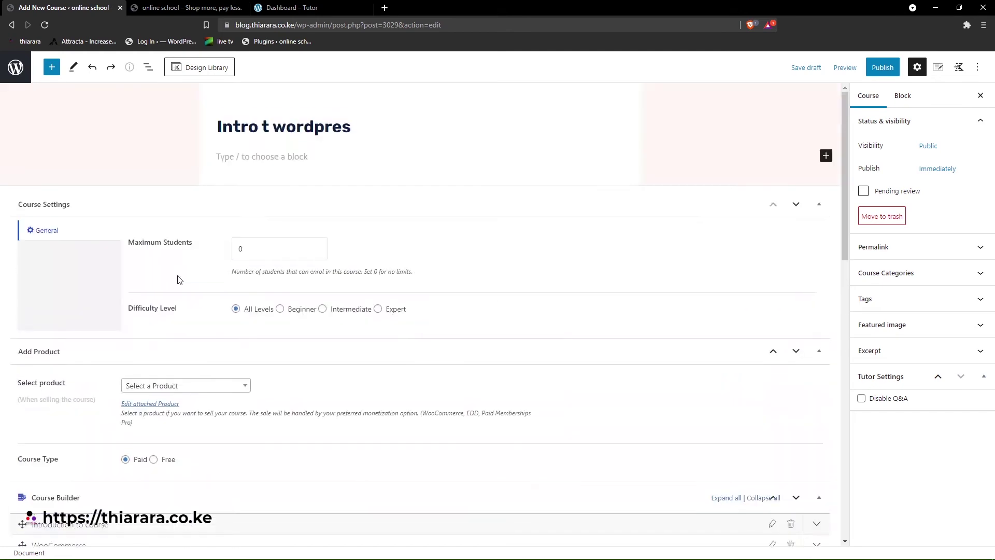
scroll(208, 233, "down", 5)
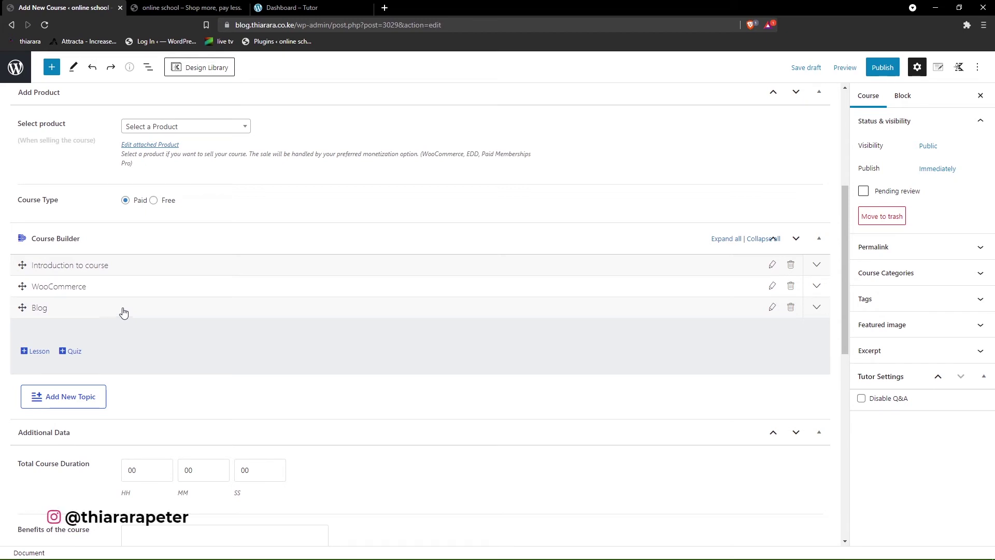
left_click(62, 289)
left_click(38, 332)
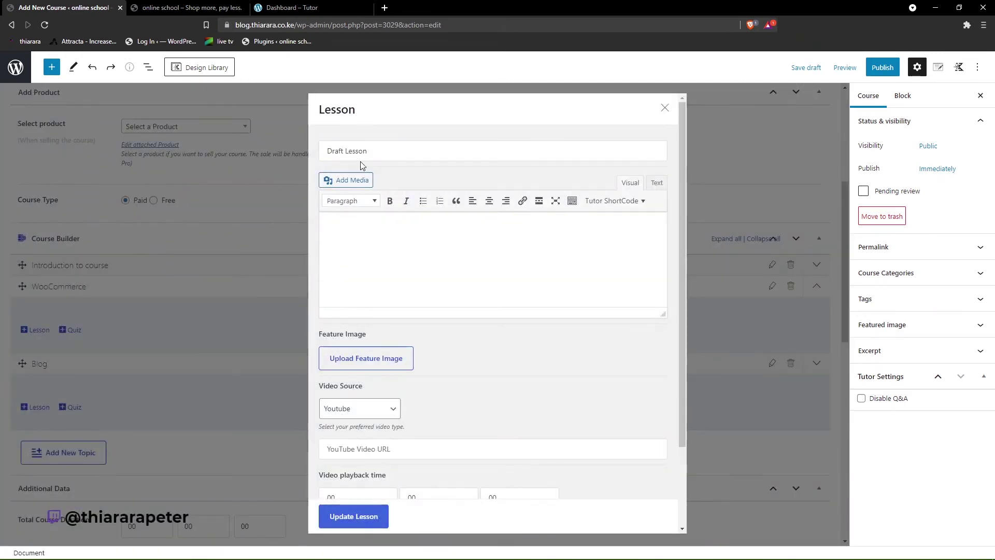
- Replace the Draft Lesson title with 'What is WooCommerce?'
left_click(353, 151)
key("ctrl+a")
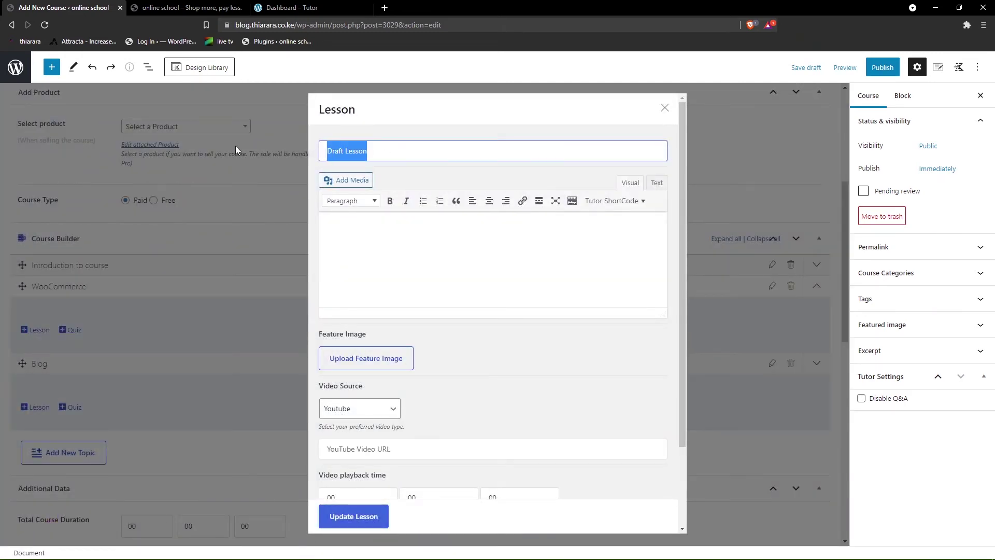
key("BackSpace")
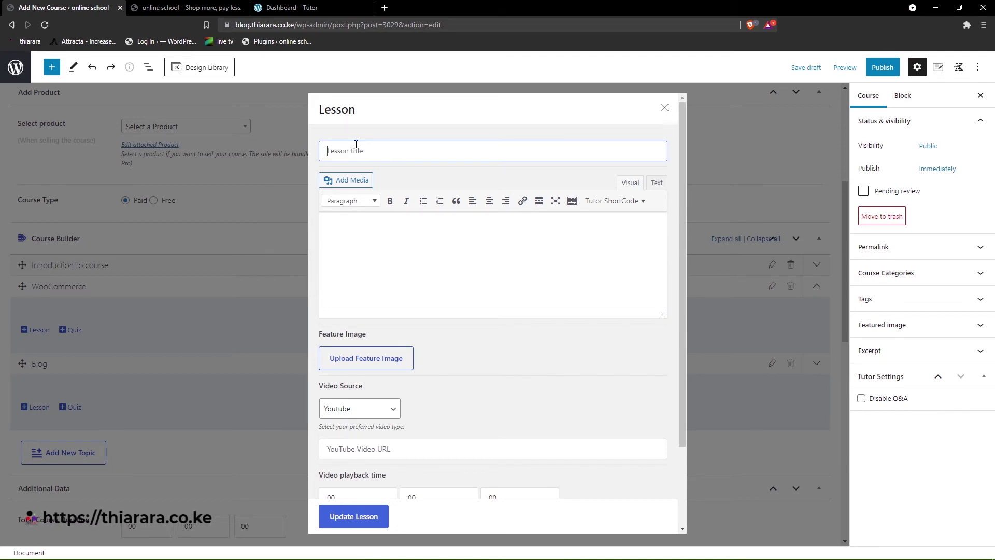
type("What is")
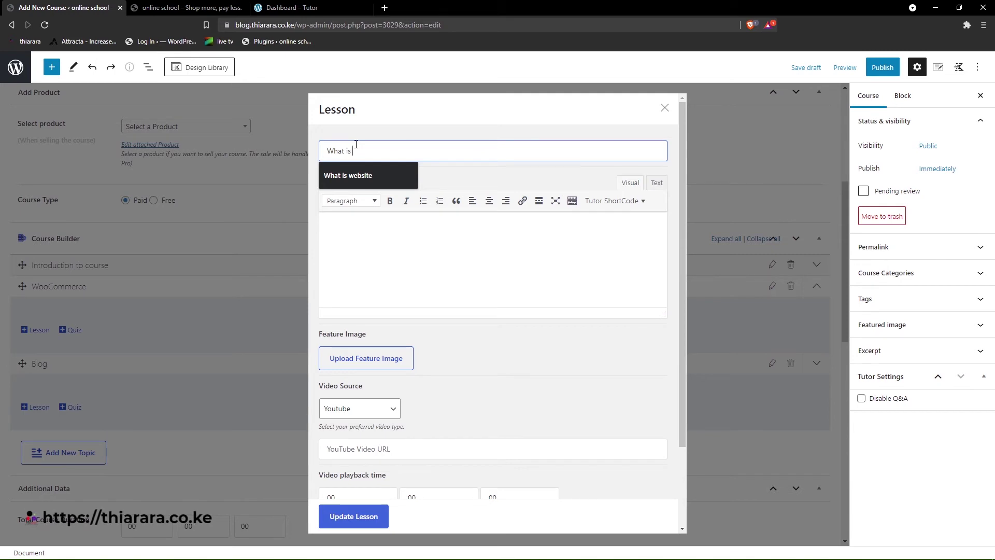
type(" woocom")
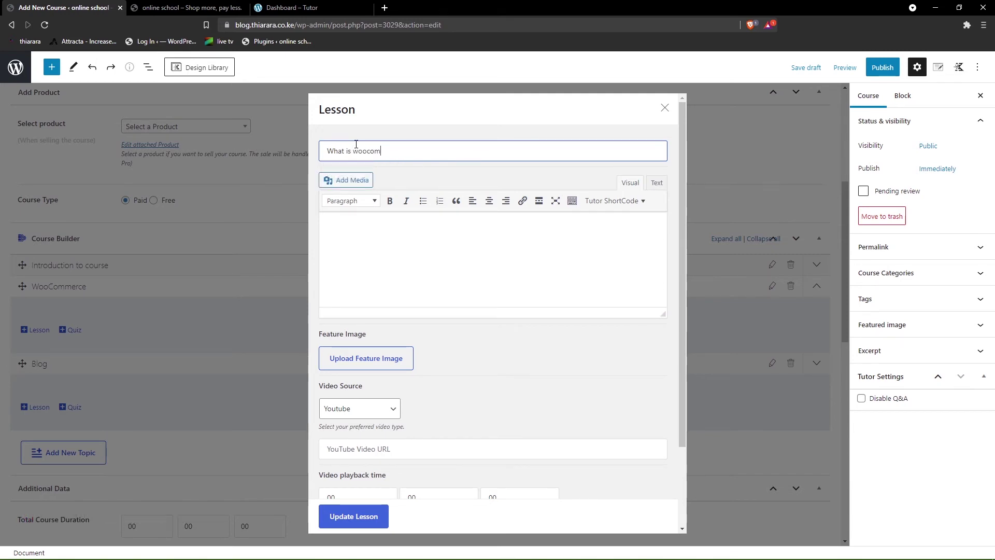
type("merce")
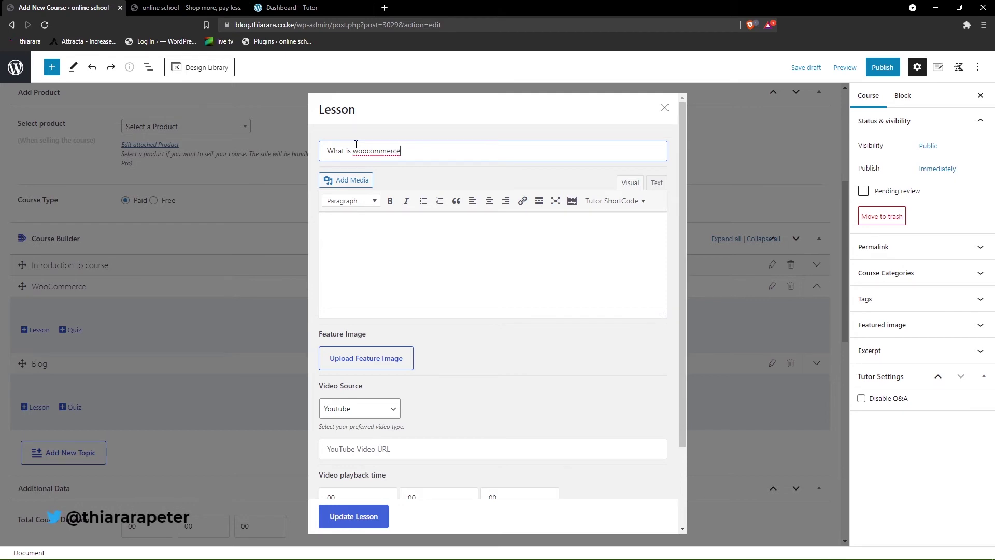
right_click(367, 147)
left_click(393, 156)
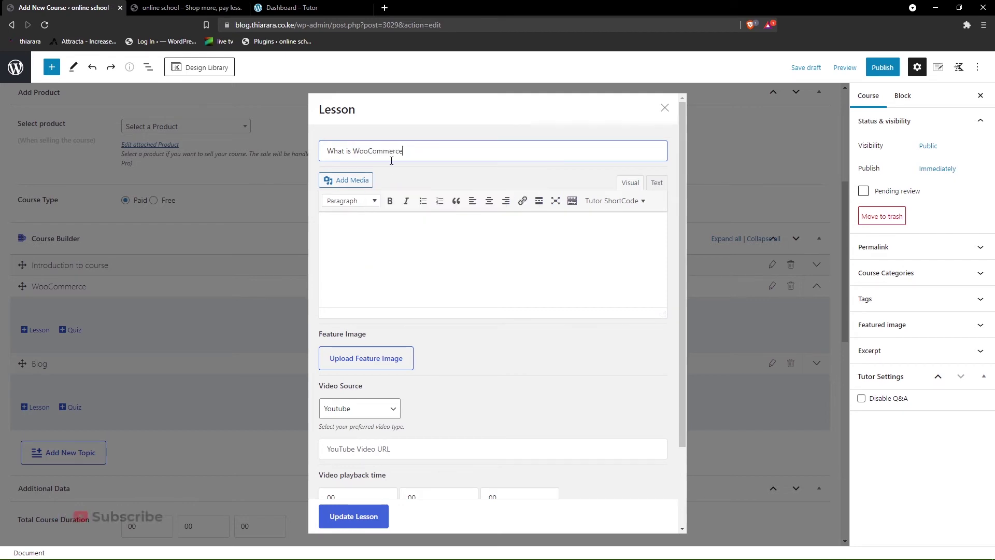
- Paste a lorem ipsum paragraph from clipboard history into the lesson description
key("super+v")
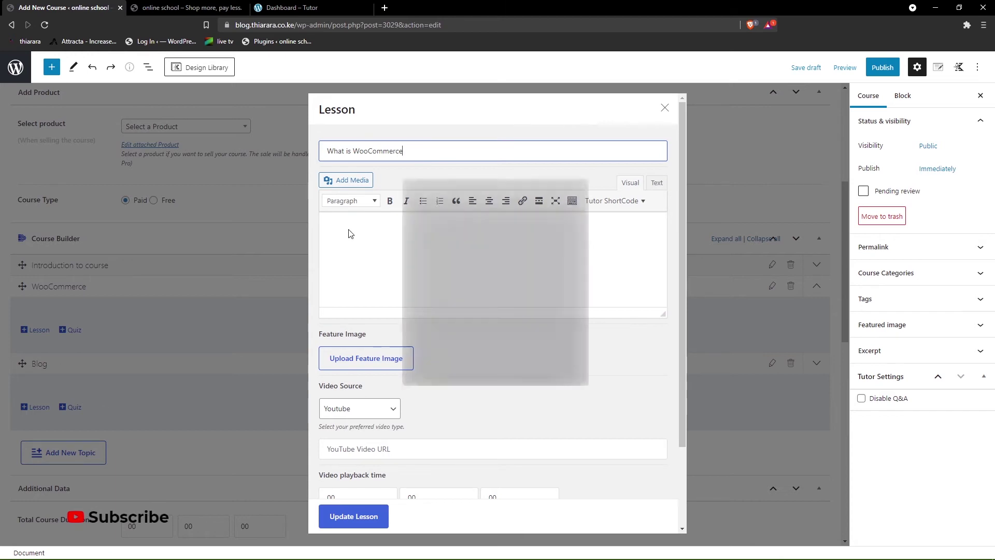
scroll(489, 257, "down", 4)
scroll(490, 260, "down", 3)
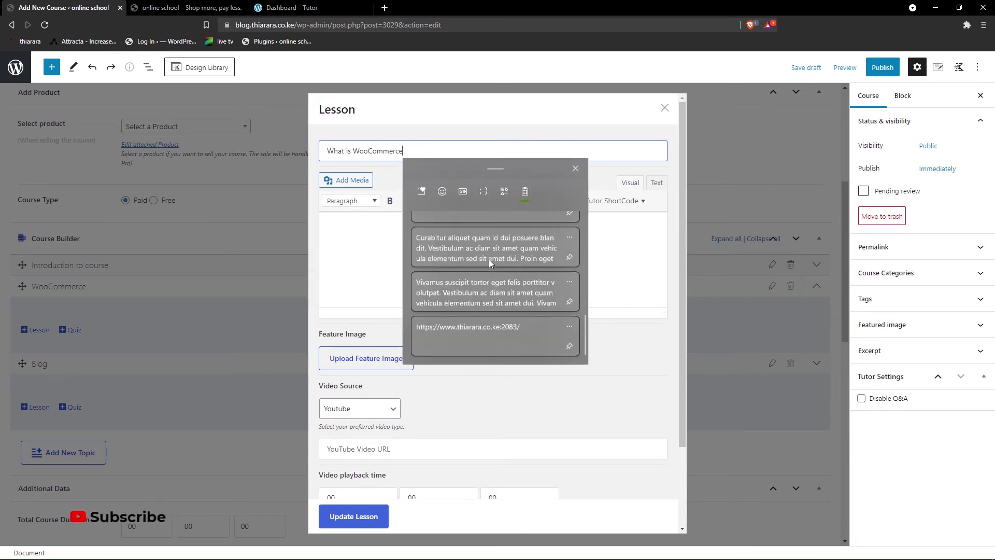
left_click(508, 236)
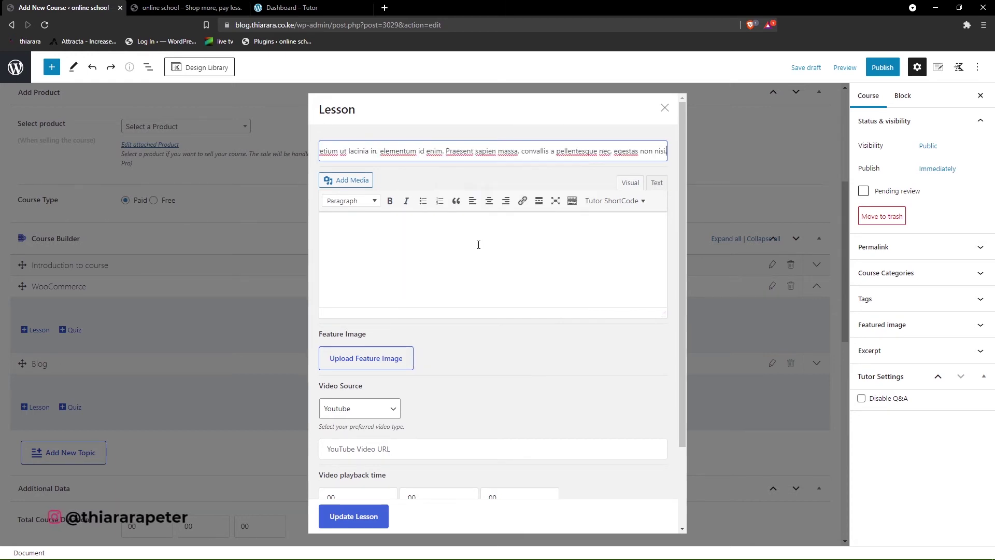
key("ctrl+z")
left_click(387, 223)
key("super+v")
scroll(397, 306, "down", 6)
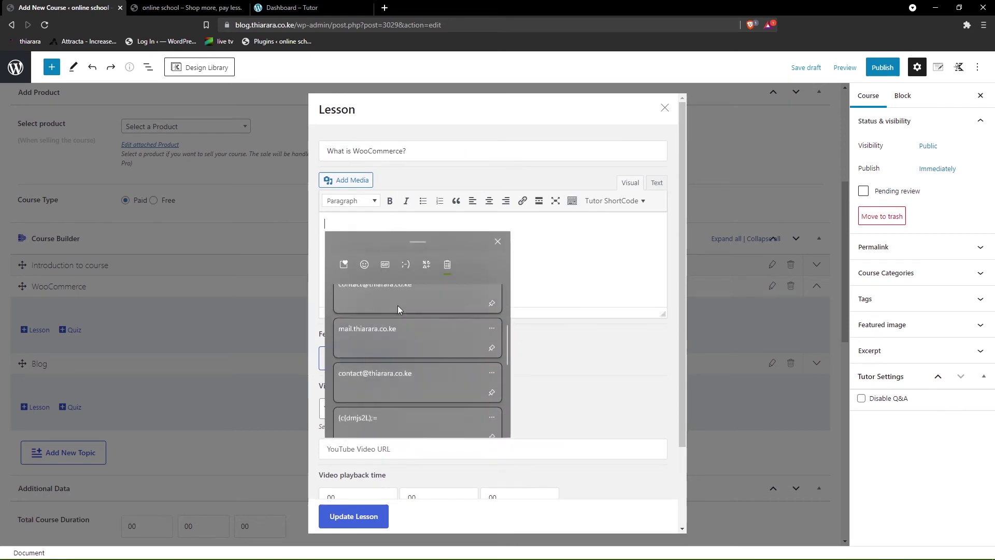
left_click(412, 324)
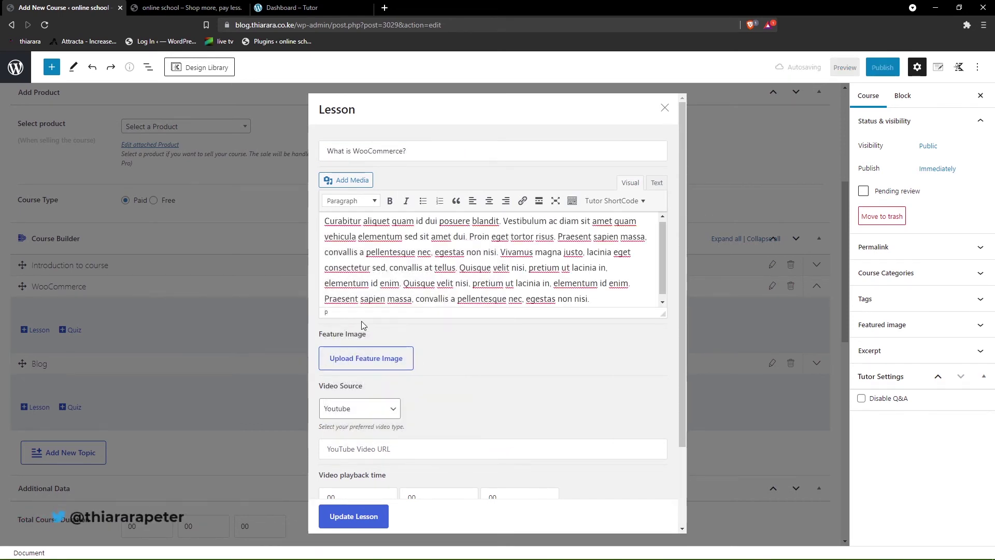
- Set the laptop photo from the Media Library as the lesson's feature image
left_click(380, 358)
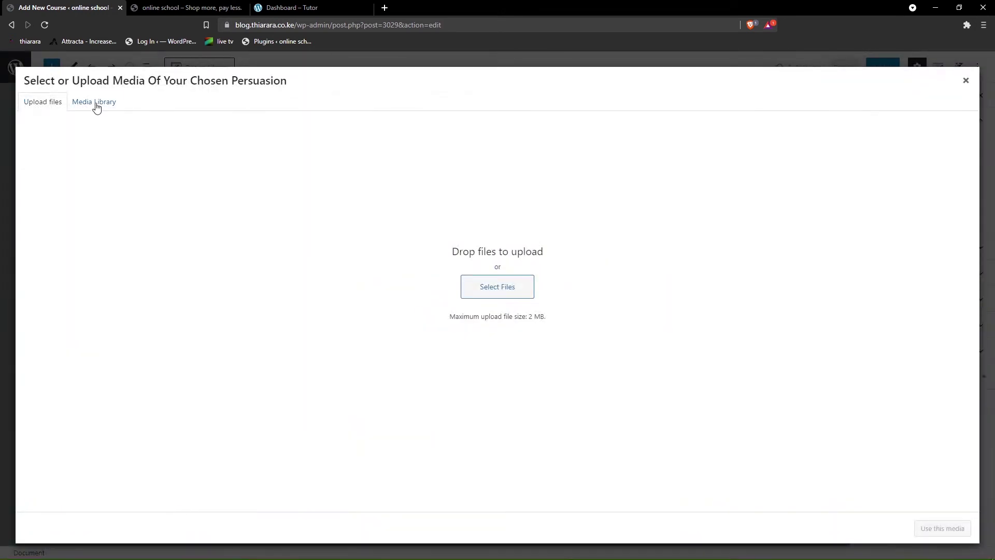
left_click(94, 102)
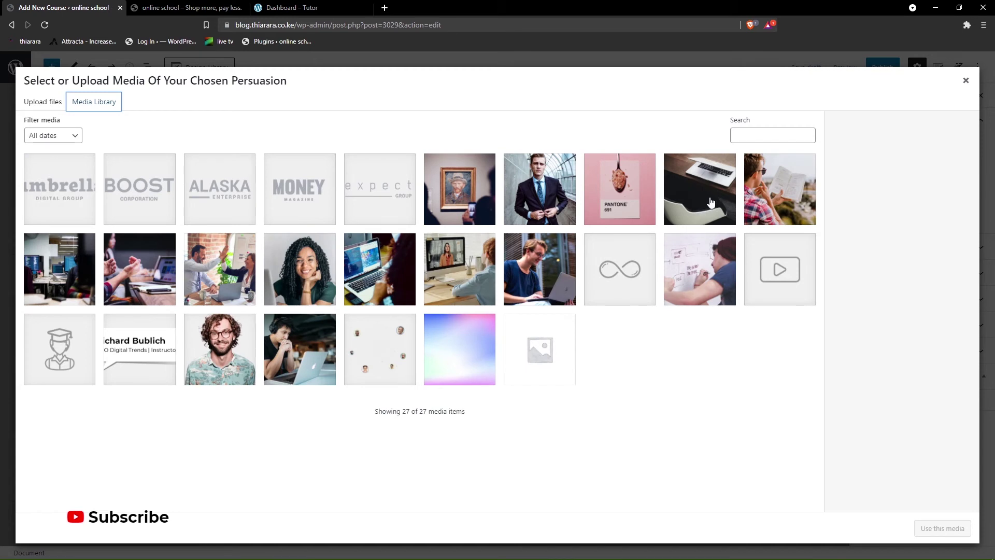
left_click(388, 280)
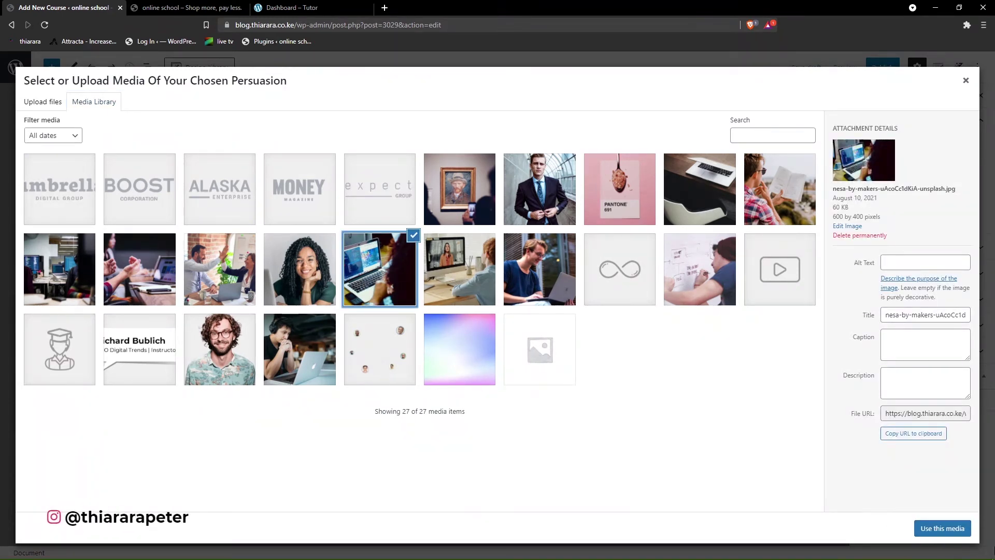
left_click(953, 529)
- Paste the YouTube video URL into the lesson's video field and update the lesson
scroll(393, 326, "down", 2)
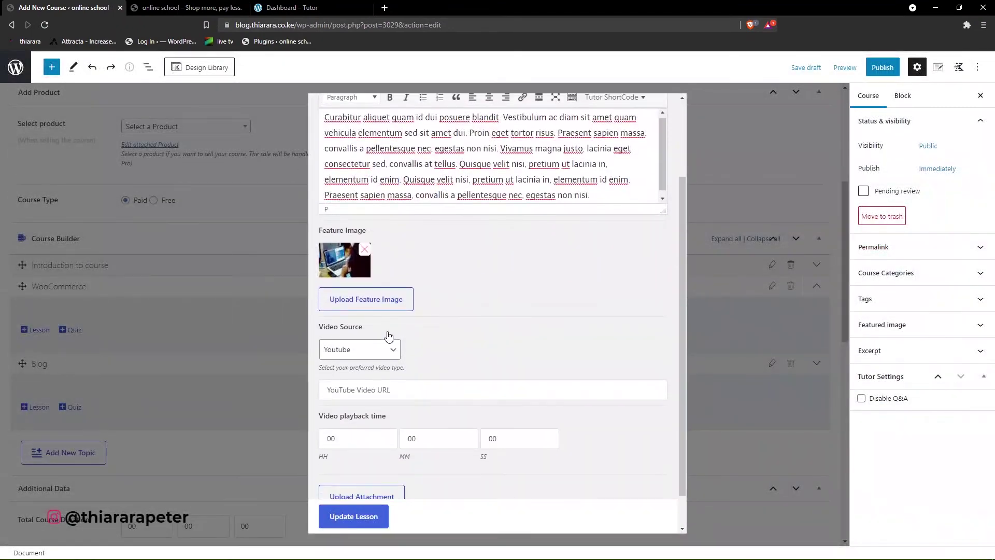
left_click(399, 389)
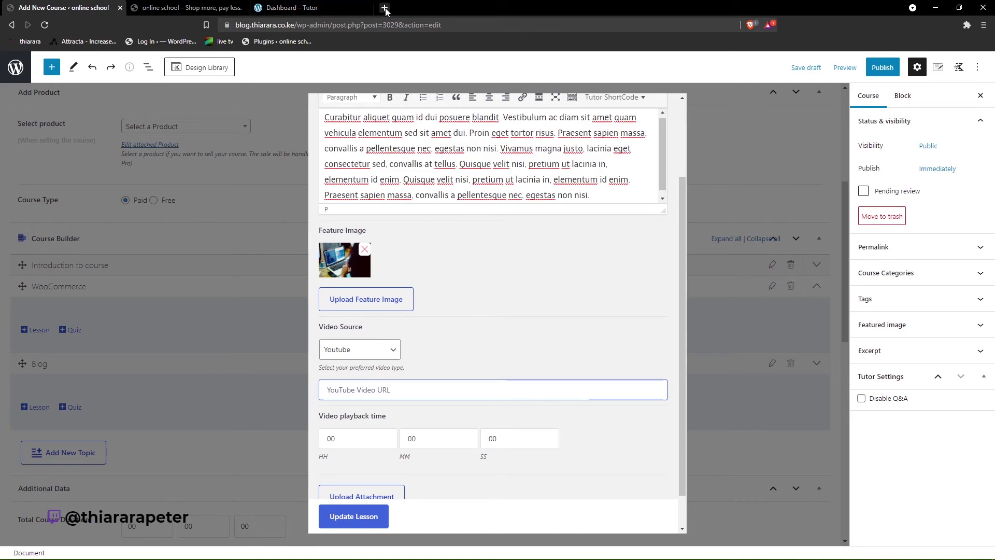
left_click(384, 8)
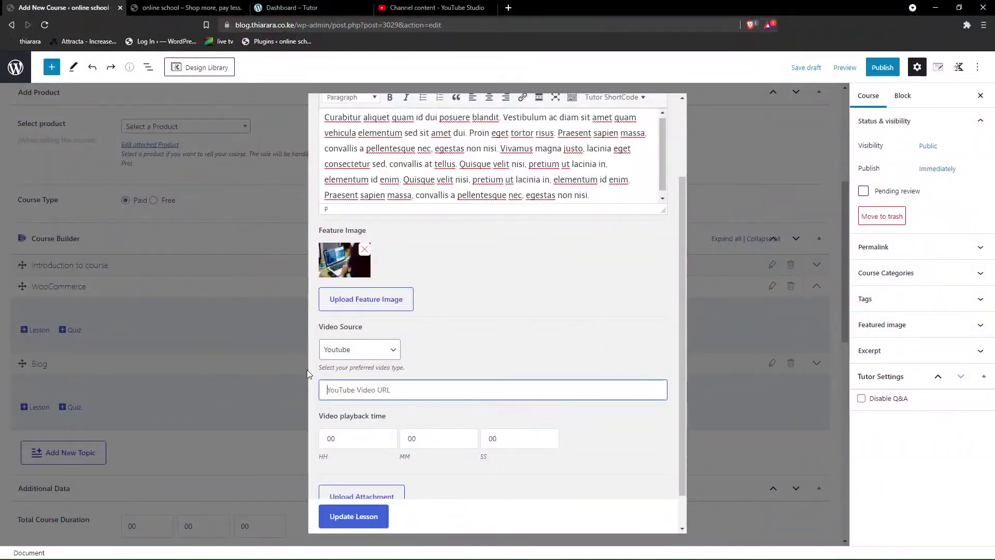
type("https://youtu.be/46lkHFUTr6g")
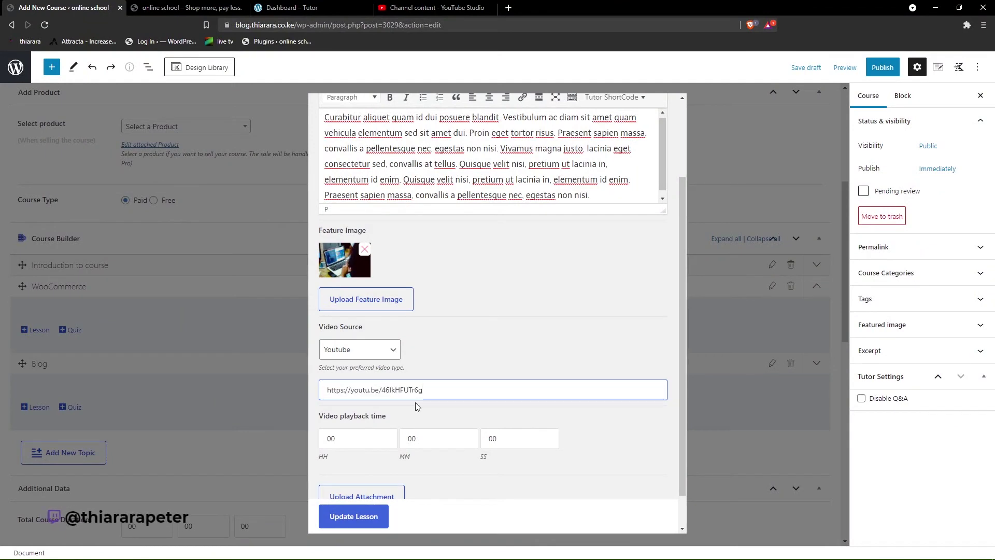
scroll(379, 459, "down", 1)
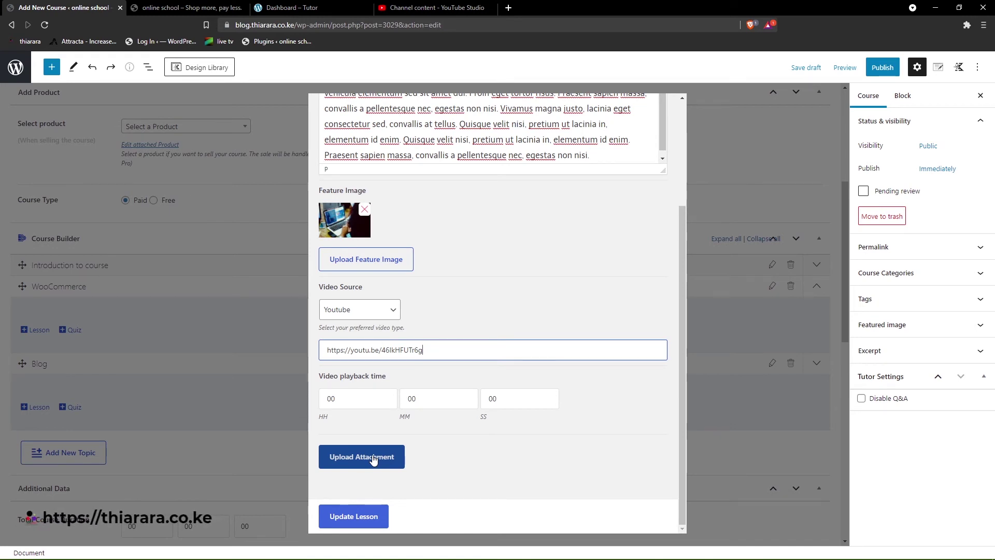
left_click(362, 524)
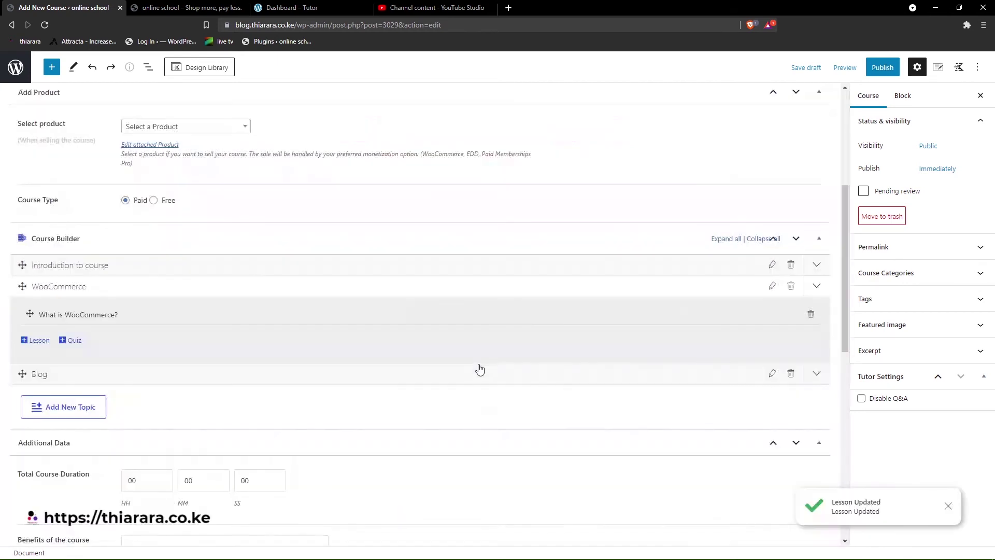
- Reopen the What is WooCommerce? lesson and enter 40 in the playback-time minutes field
left_click(112, 315)
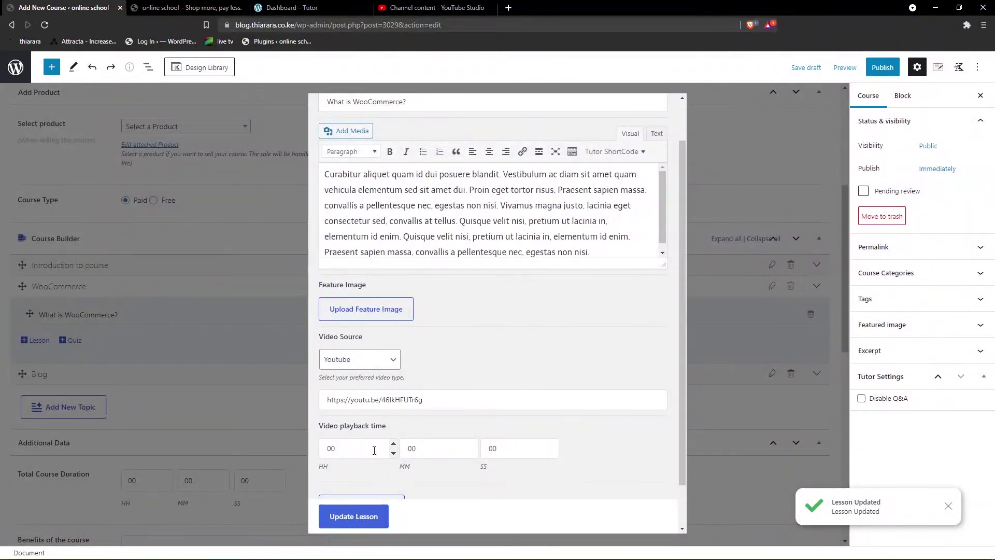
double_click(342, 449)
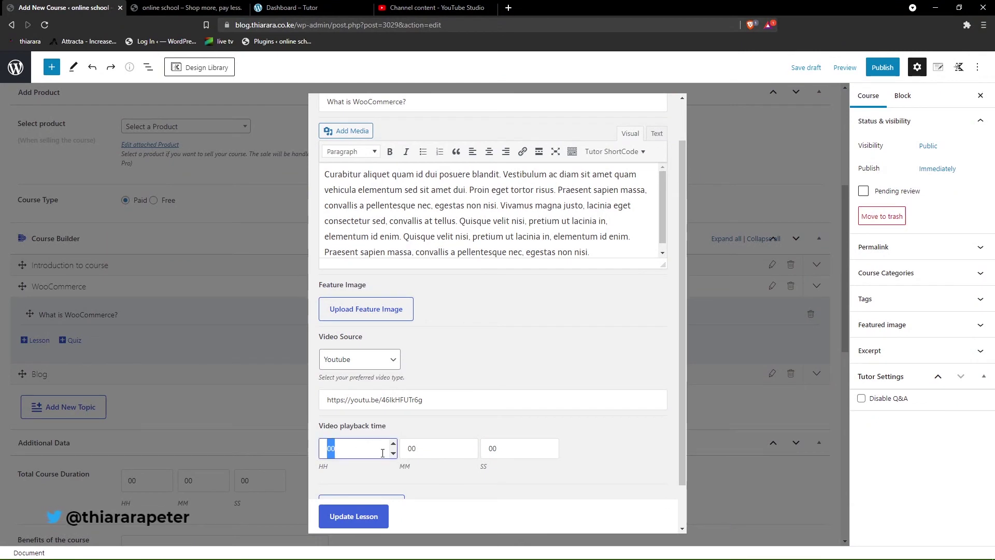
double_click(409, 449)
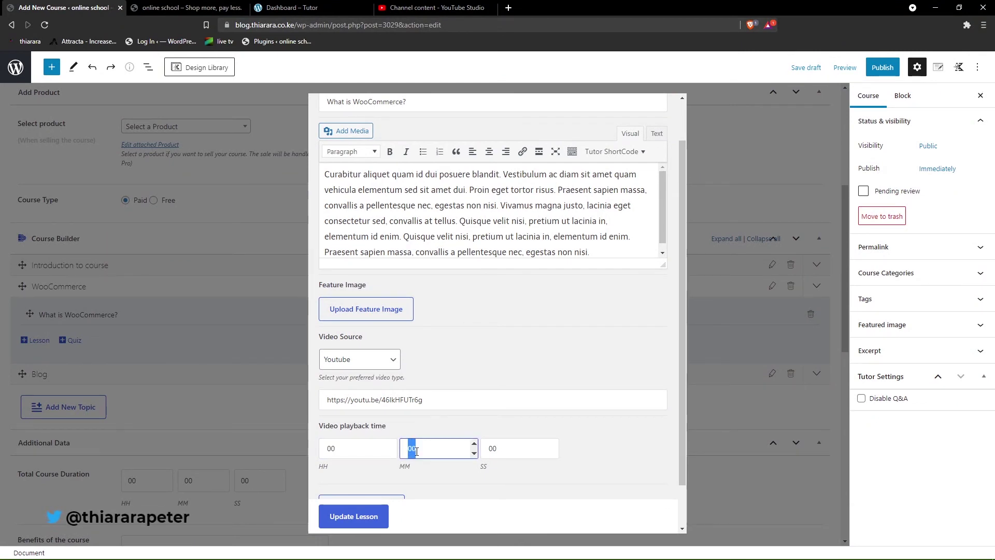
type("4")
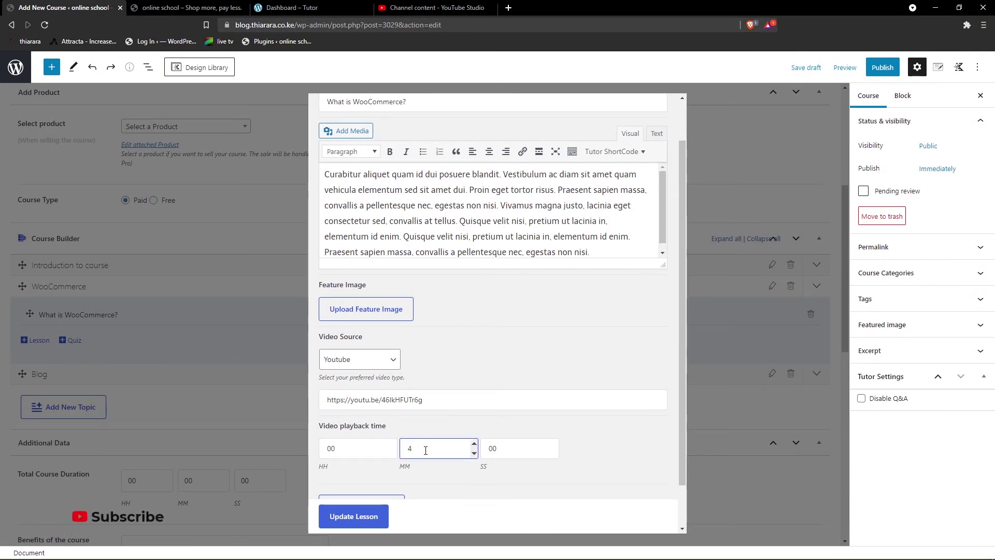
type("0")
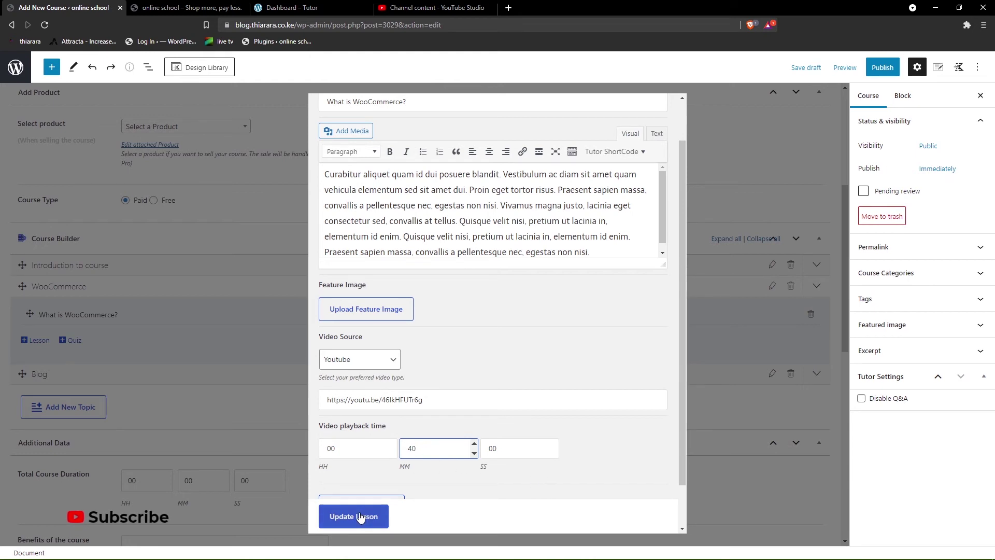
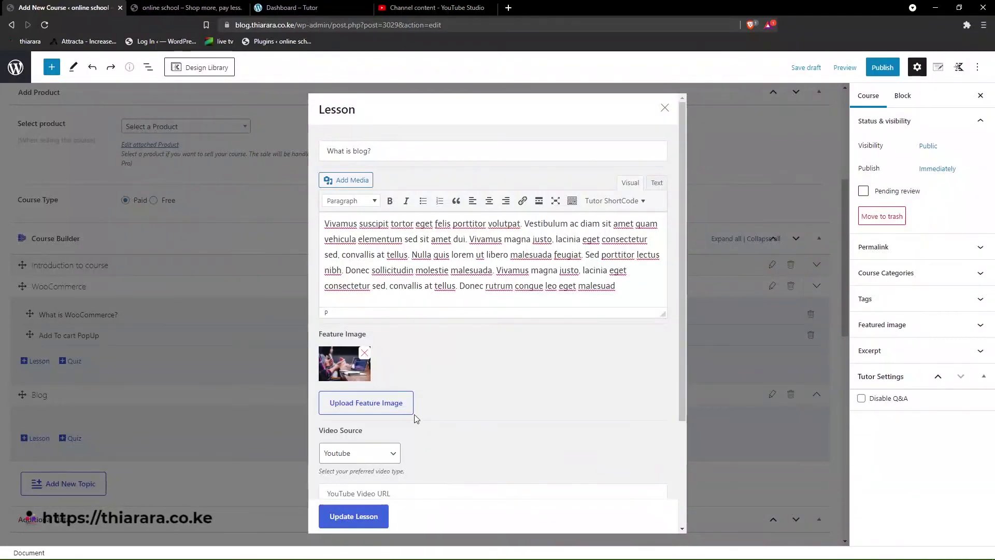
- Replace the What is blog? lesson's feature image with a different Media Library image
left_click(364, 353)
left_click(407, 362)
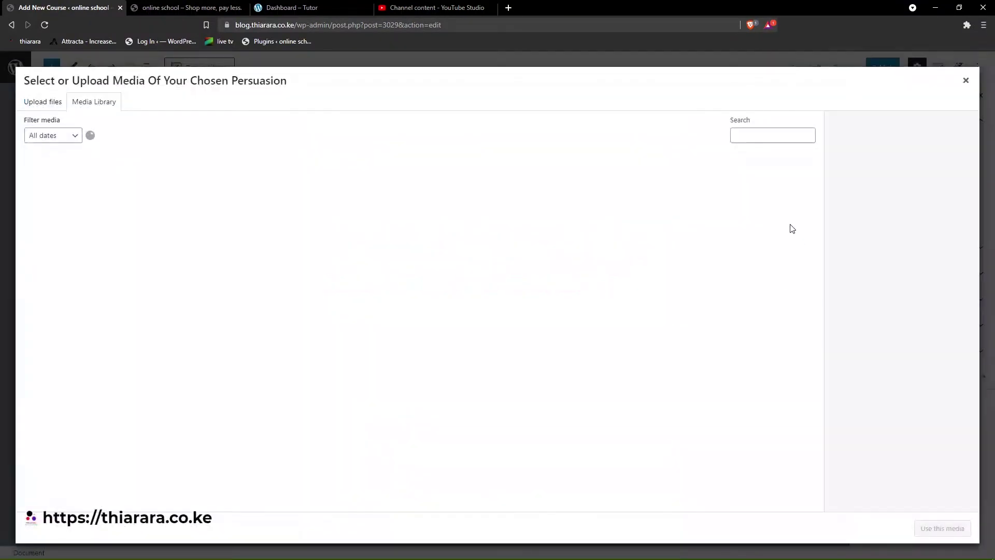
left_click(776, 213)
left_click(943, 528)
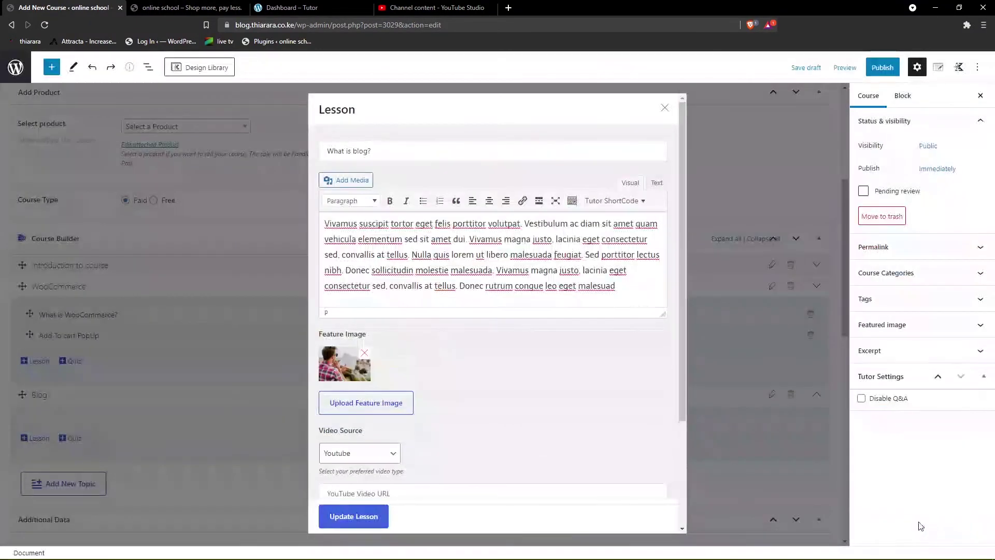
- Fill the lesson's YouTube video field with the previously used video link
scroll(377, 486, "down", 1)
scroll(378, 486, "down", 1)
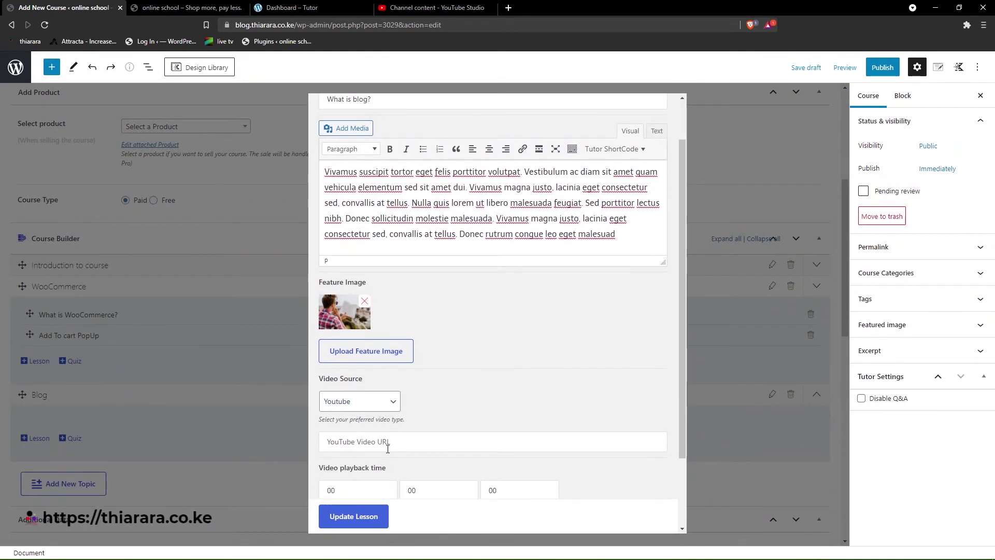
left_click(388, 443)
left_click(387, 467)
- Set the lesson's playback time to 50 minutes and update the lesson
scroll(373, 483, "down", 2)
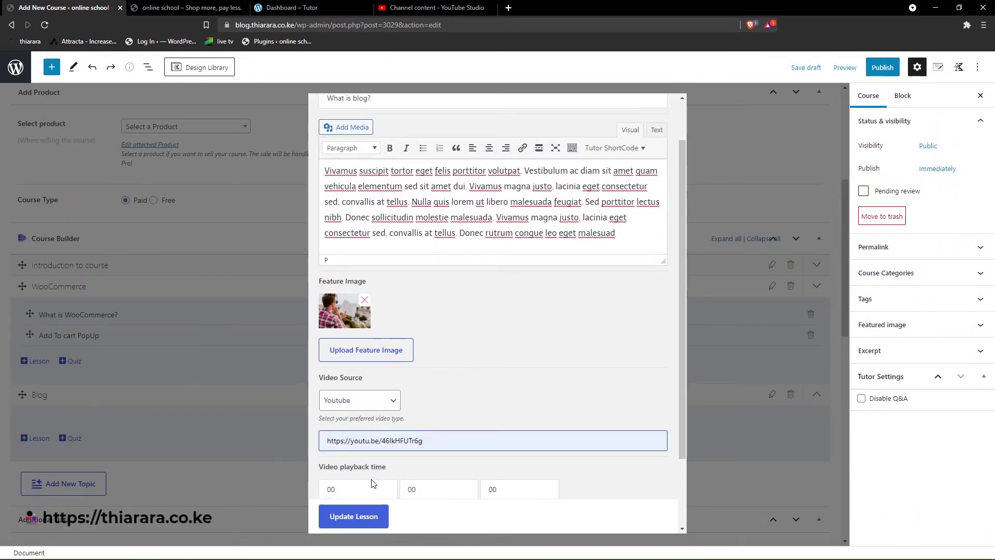
left_click_drag(428, 400, 395, 408)
type("50")
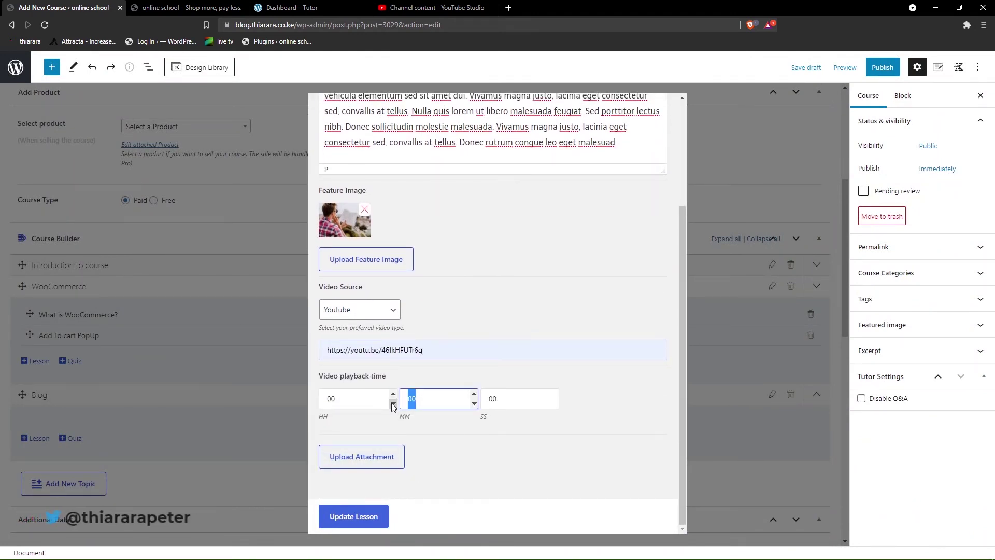
left_click(369, 517)
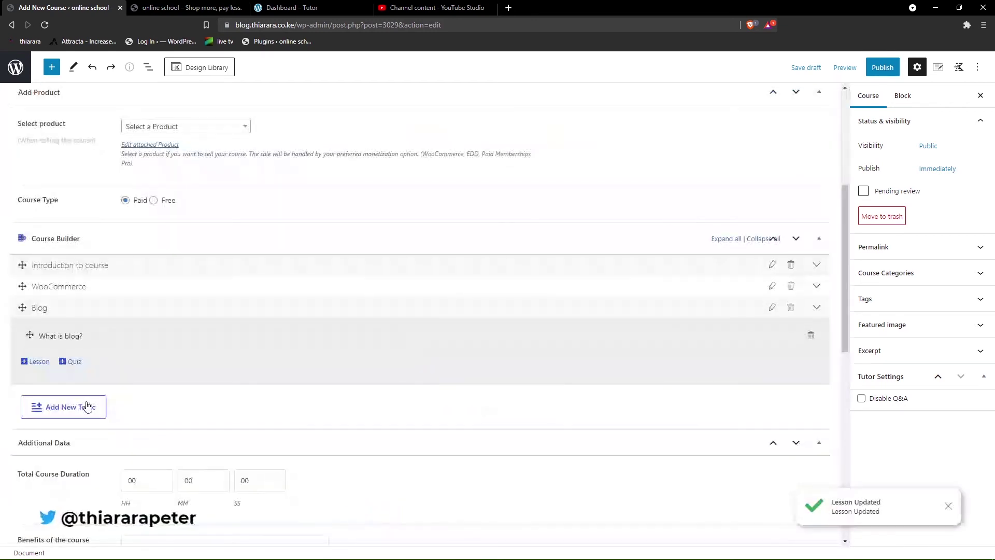
left_click(107, 288)
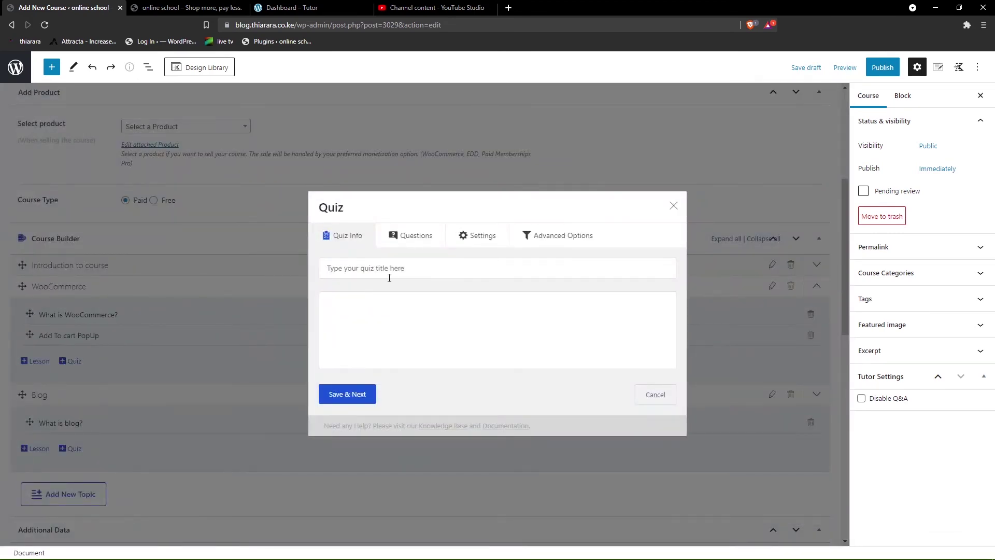
- Title the new quiz 'WooCommerce Quiz'
left_click(396, 276)
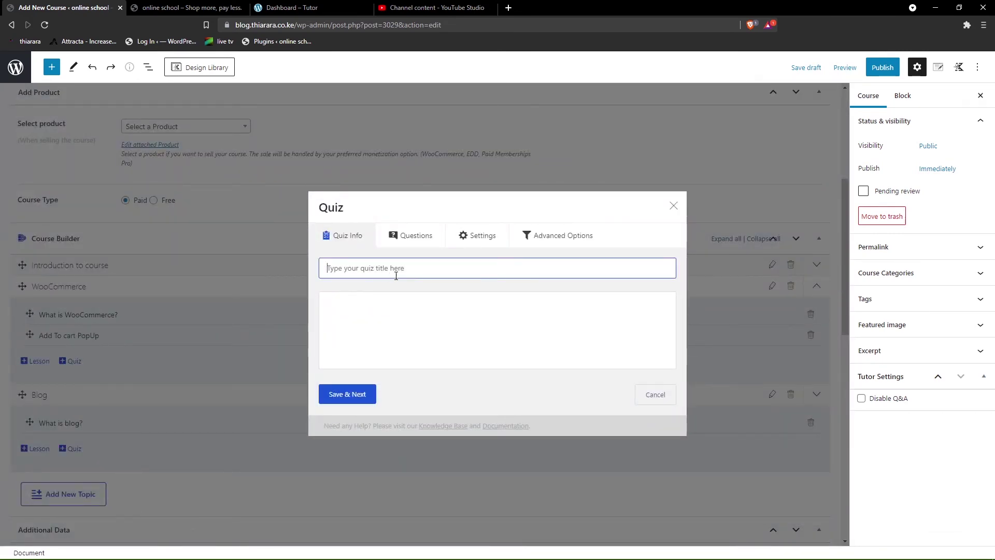
type("WooCommerce")
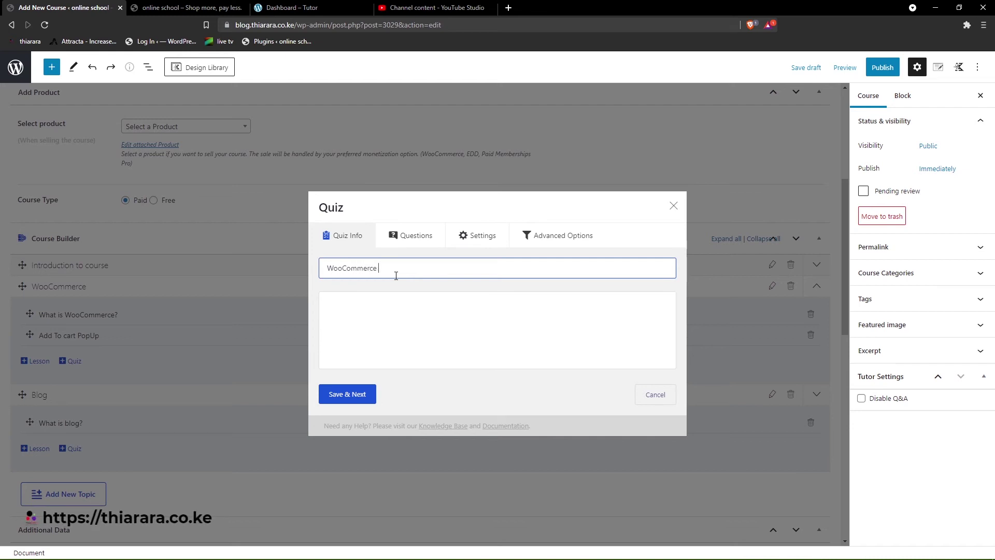
type(" Quiz")
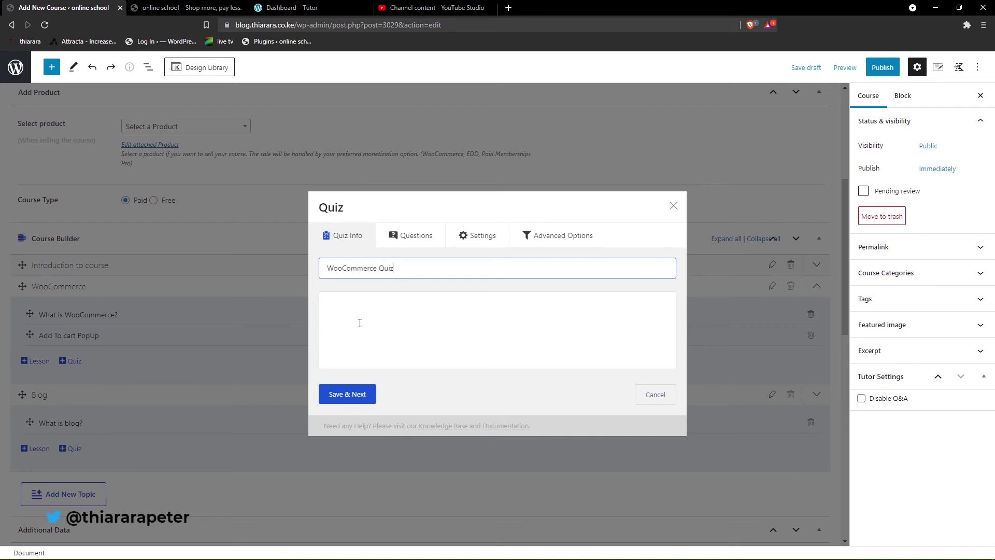
key("super+v")
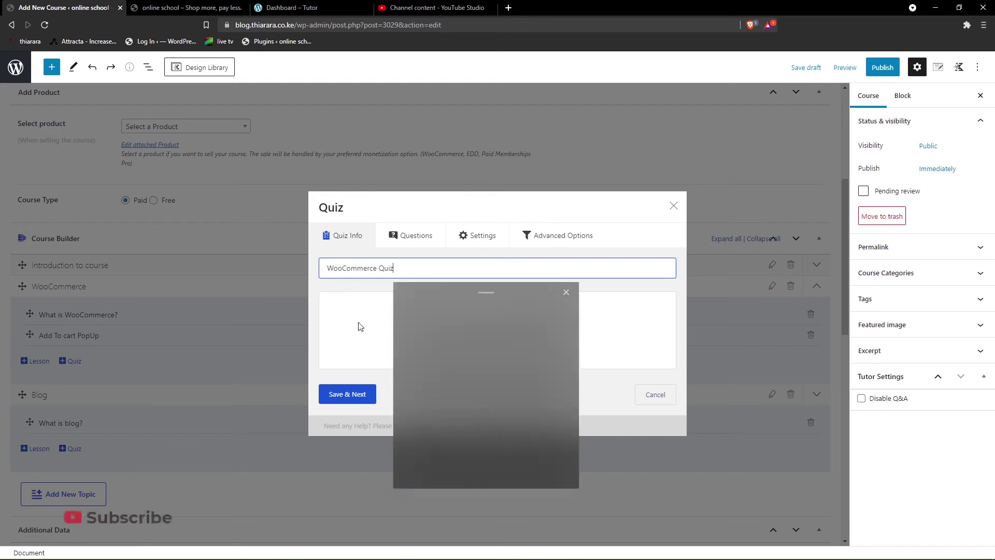
scroll(444, 372, "down", 5)
scroll(455, 397, "down", 1)
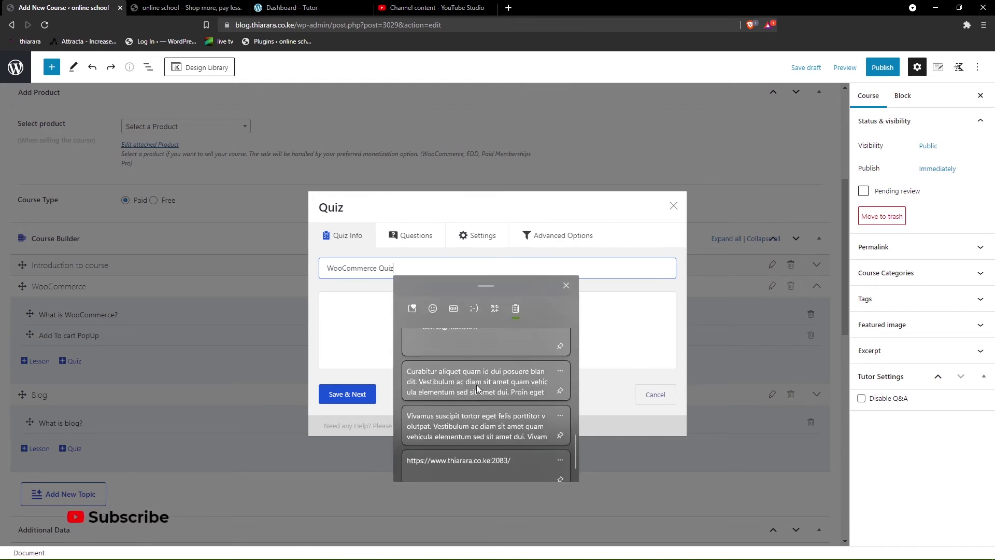
left_click(495, 380)
key("ctrl+z")
- Paste the sample placeholder paragraph into the quiz description and save the quiz info
left_click(383, 317)
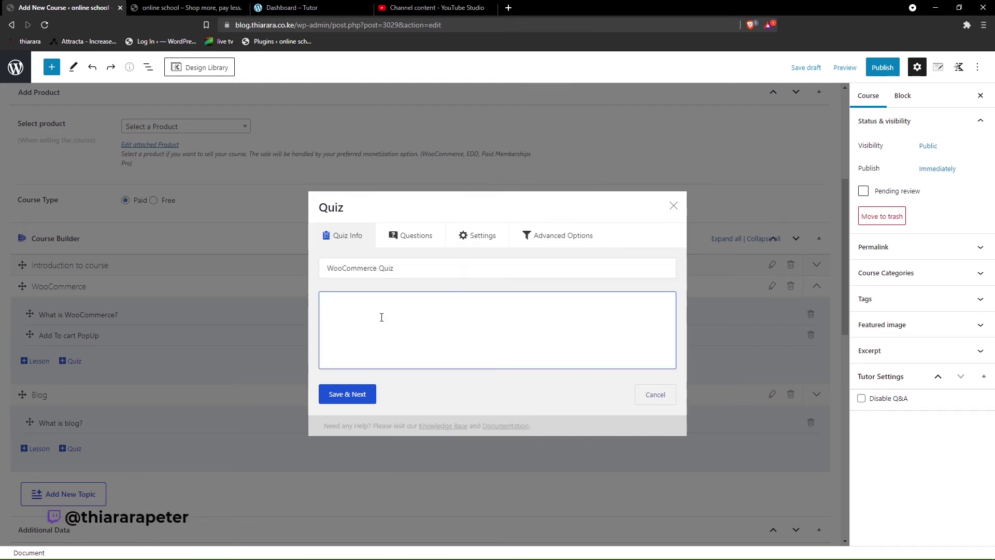
key("super+v")
scroll(401, 378, "down", 1)
left_click(409, 387)
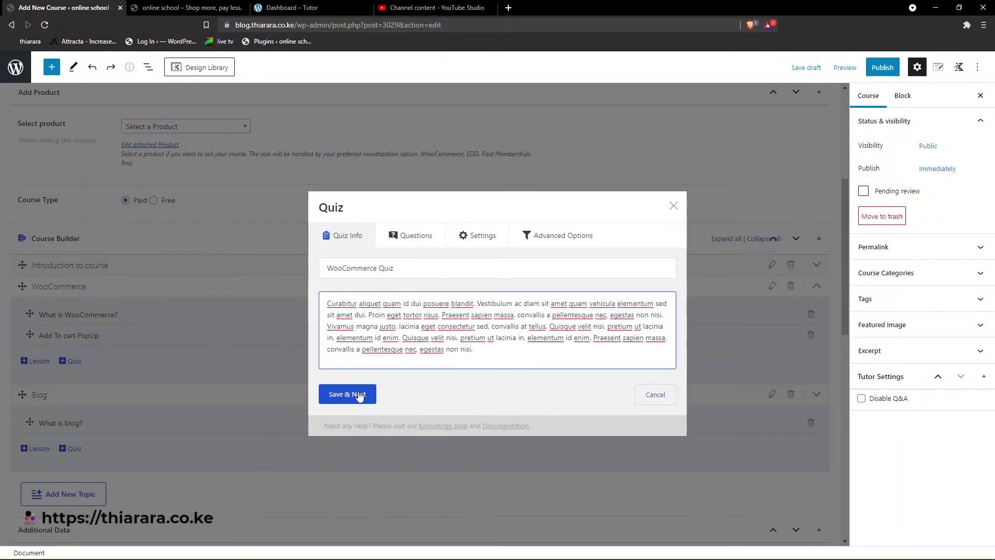
left_click(359, 395)
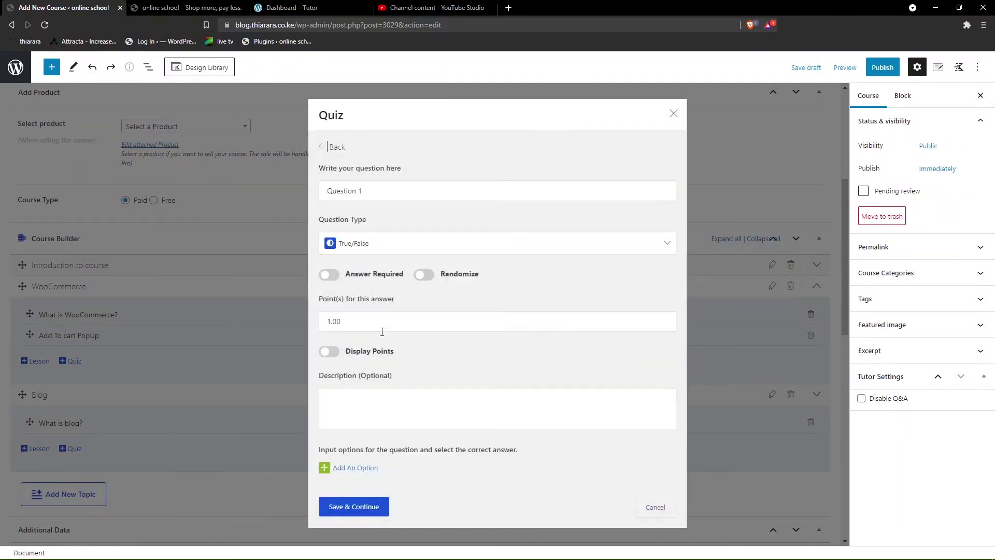
- Enter the question 'What is woocommerce?' and make it a Single Choice question
left_click_drag(362, 191, 312, 198)
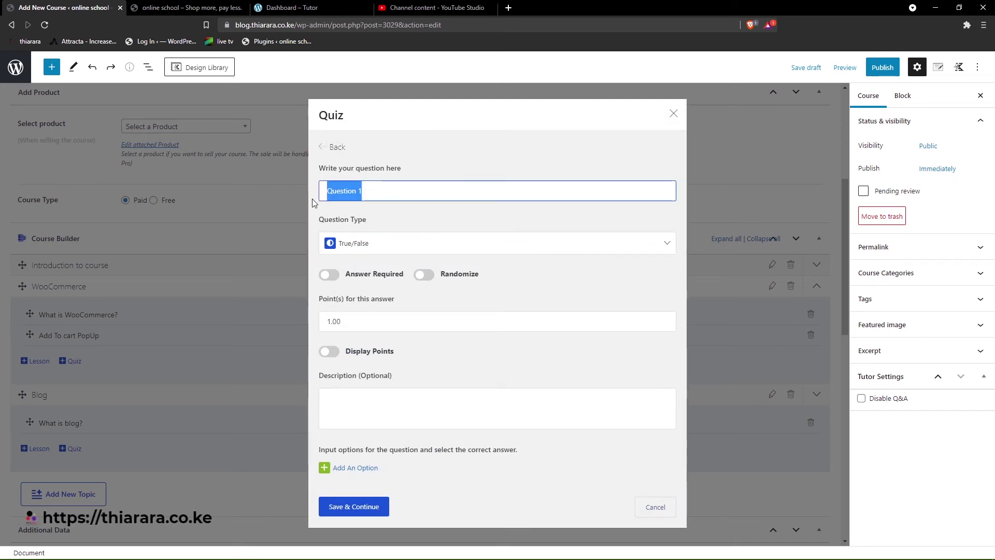
key("BackSpace")
type("What is woocommerce?")
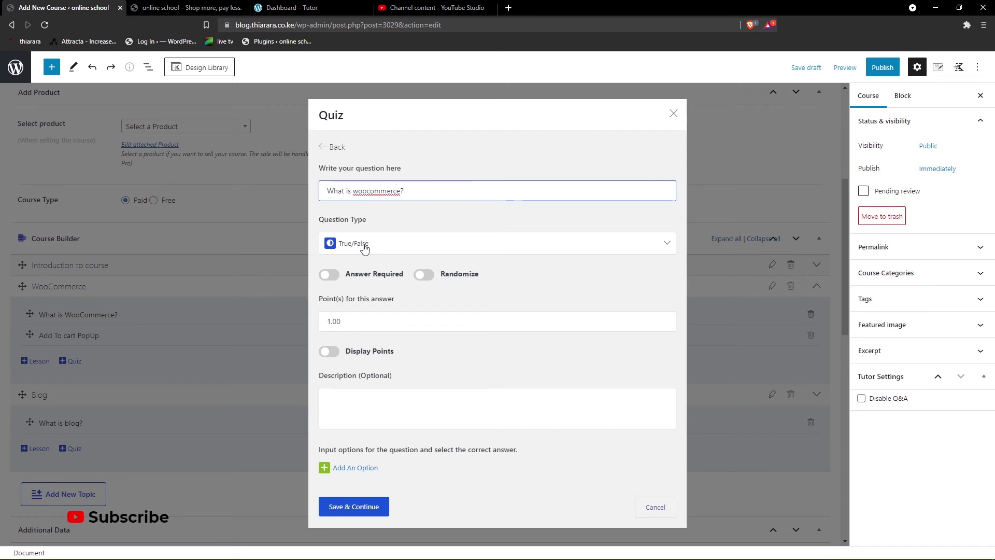
left_click(365, 248)
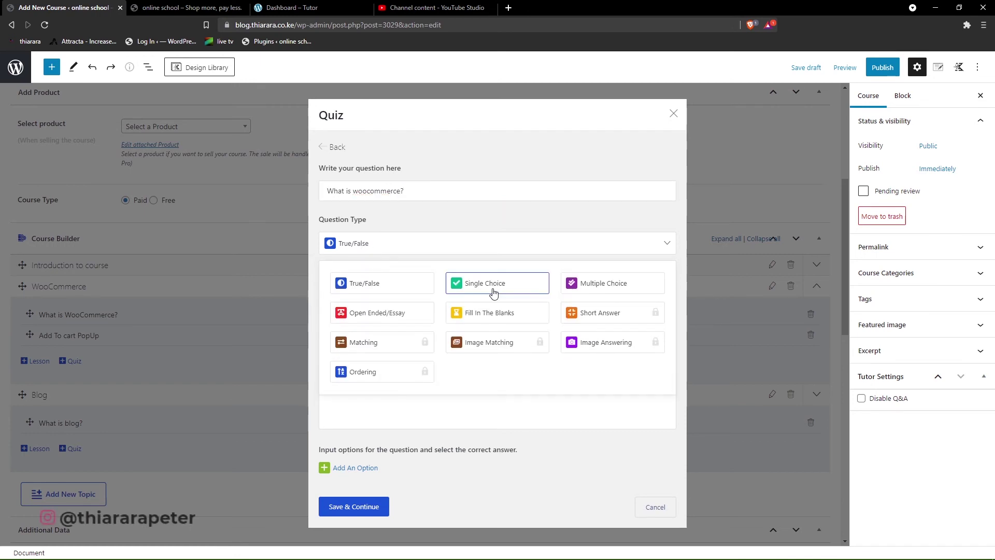
left_click(494, 293)
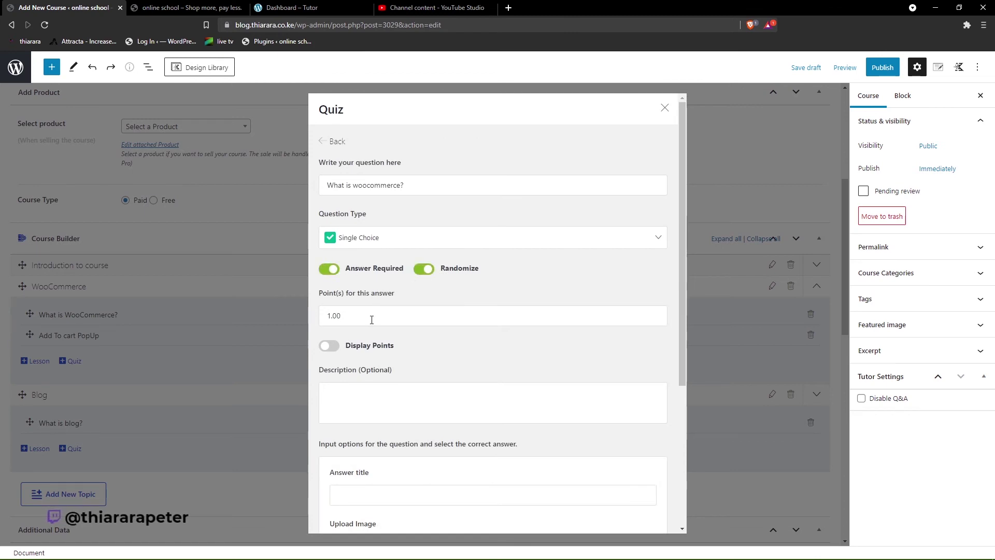
- Set the question to 10 points and display the points value
left_click(353, 317)
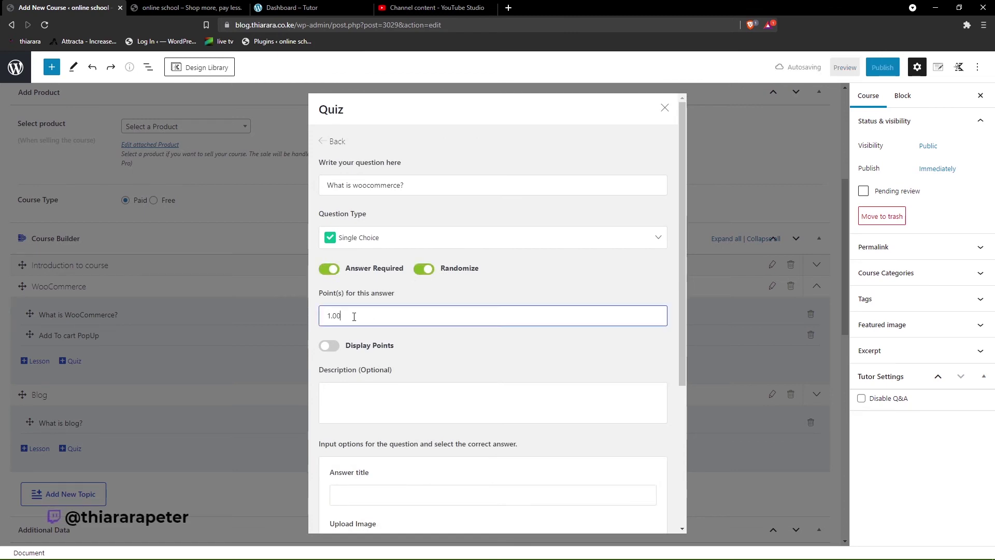
left_click_drag(354, 317, 297, 325)
type("10")
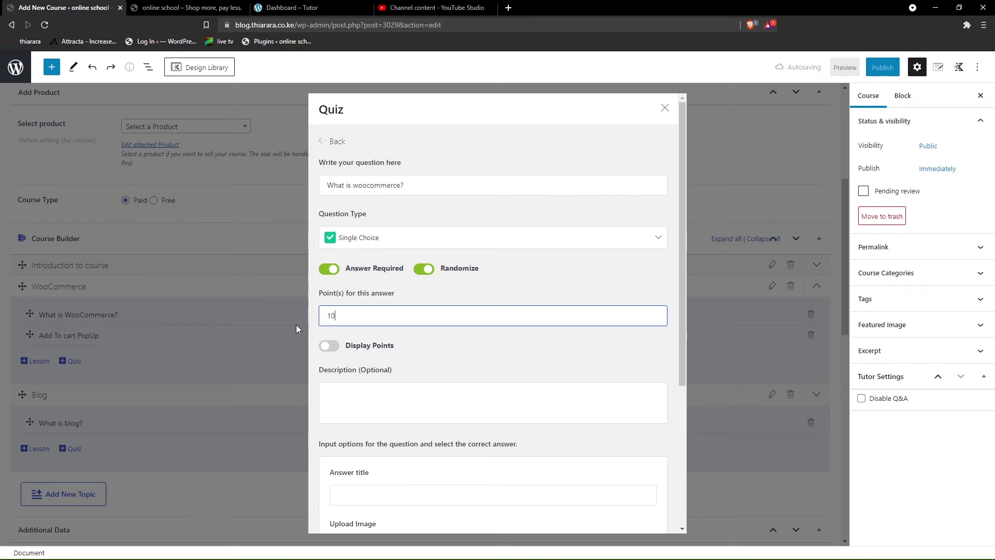
left_click(337, 348)
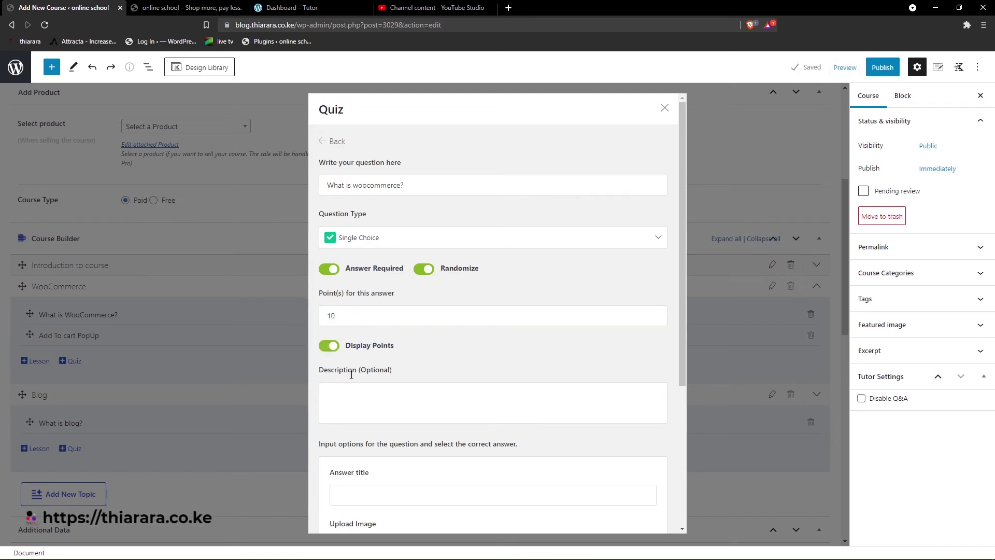
left_click(349, 391)
scroll(357, 332, "down", 4)
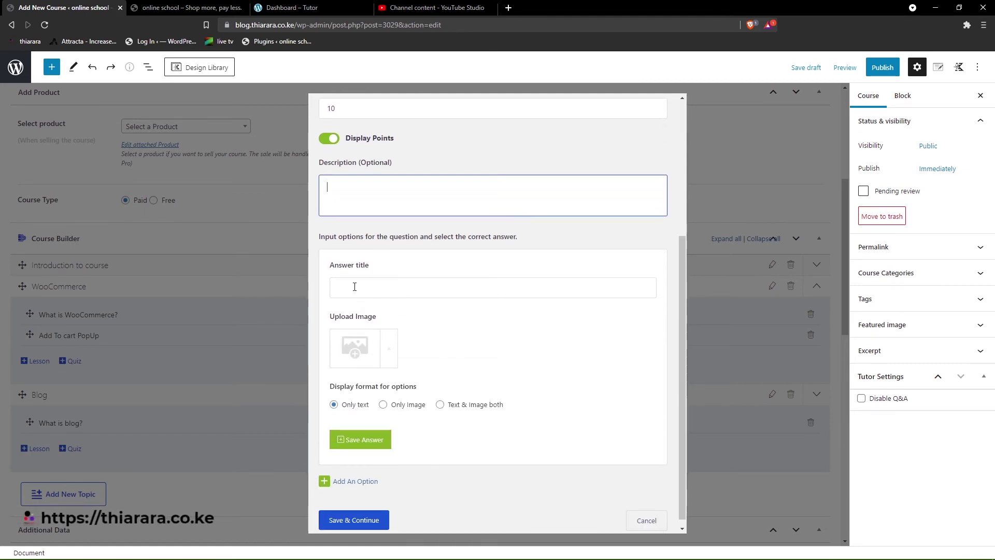
- Add the first answer option 'test'
left_click(354, 287)
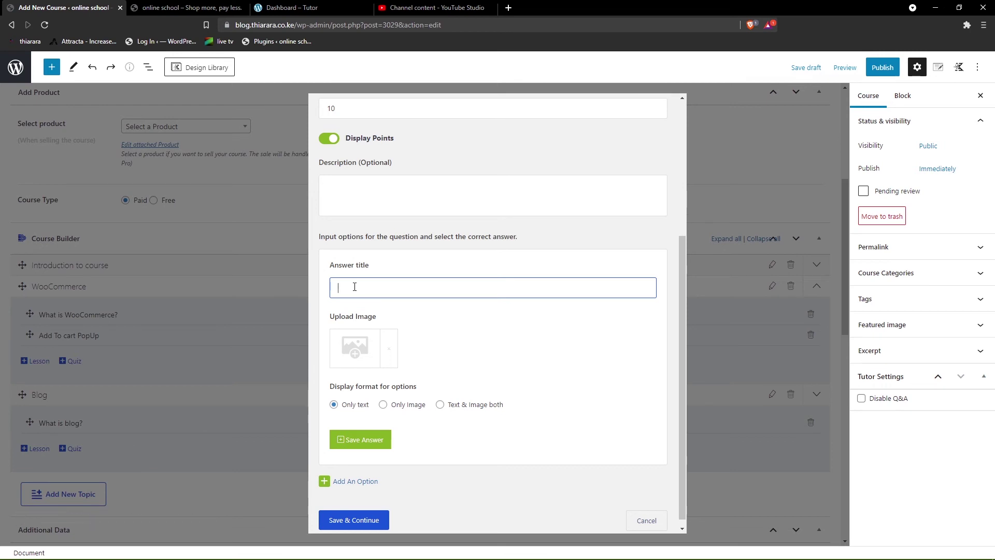
type("test")
left_click(373, 438)
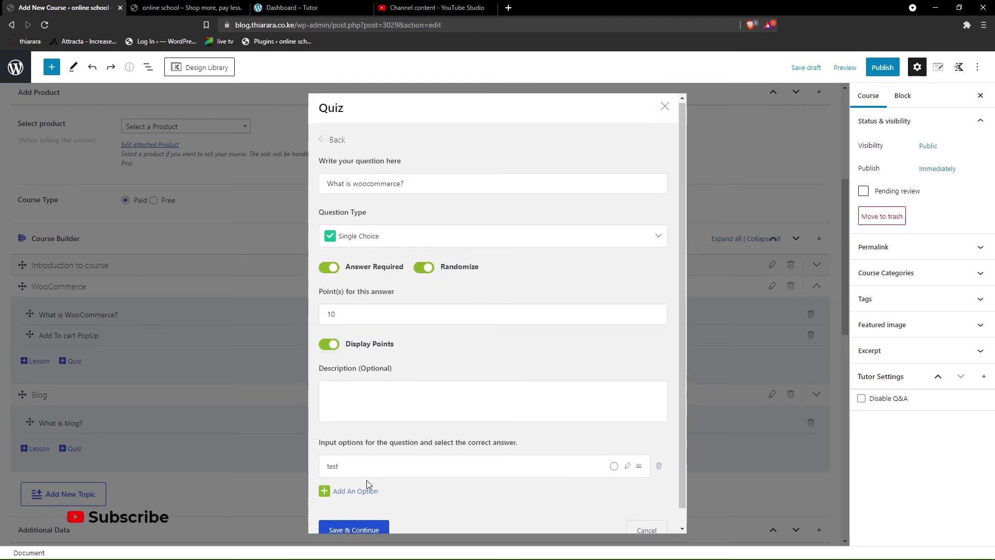
scroll(366, 480, "down", 1)
left_click(326, 472)
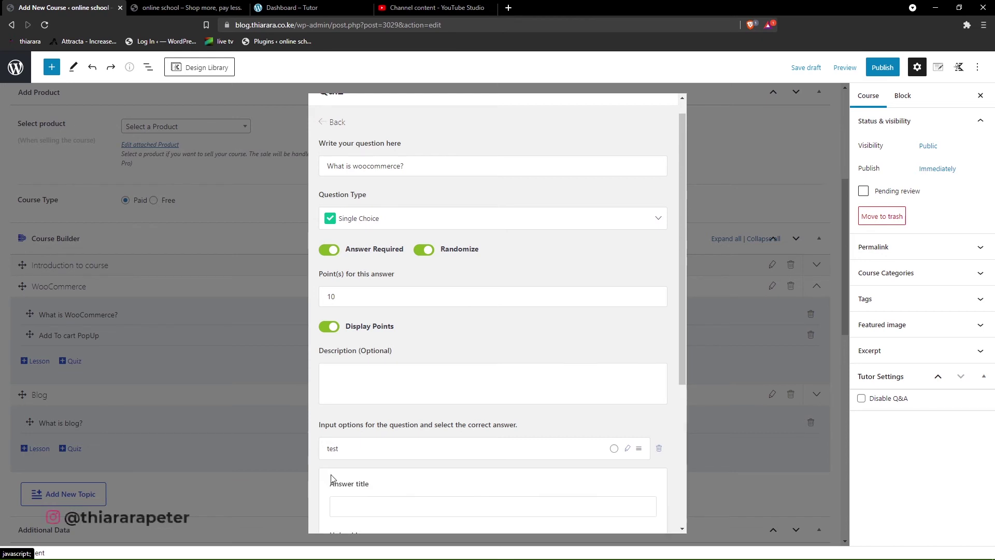
scroll(363, 474, "down", 1)
scroll(373, 477, "down", 1)
scroll(360, 409, "down", 2)
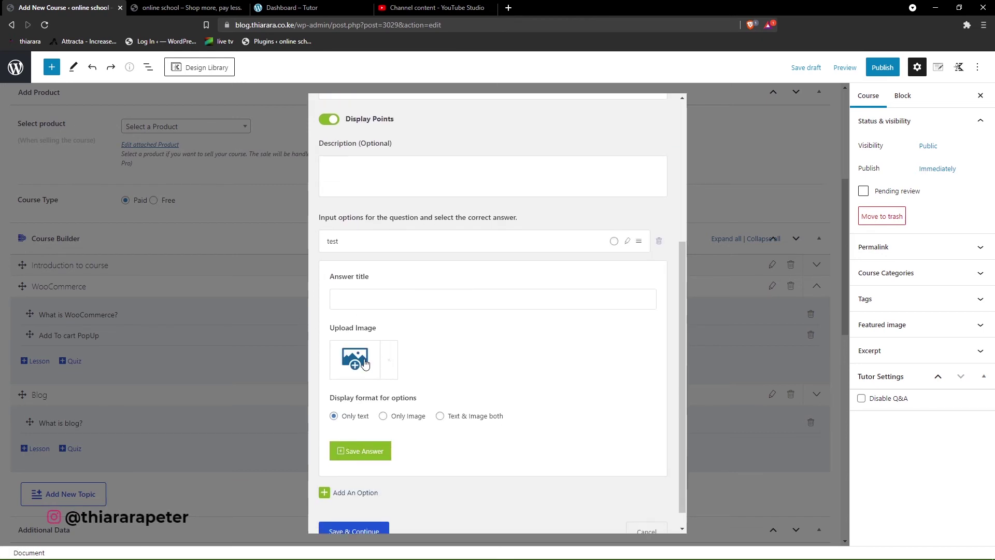
- Add two more answer options, 'test 2' and 'asweef'
left_click(358, 296)
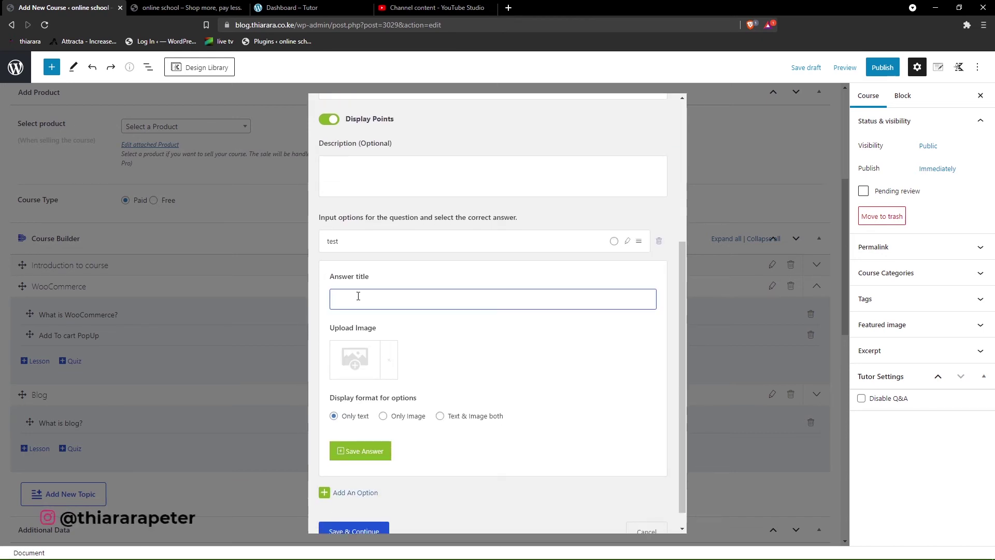
type("test")
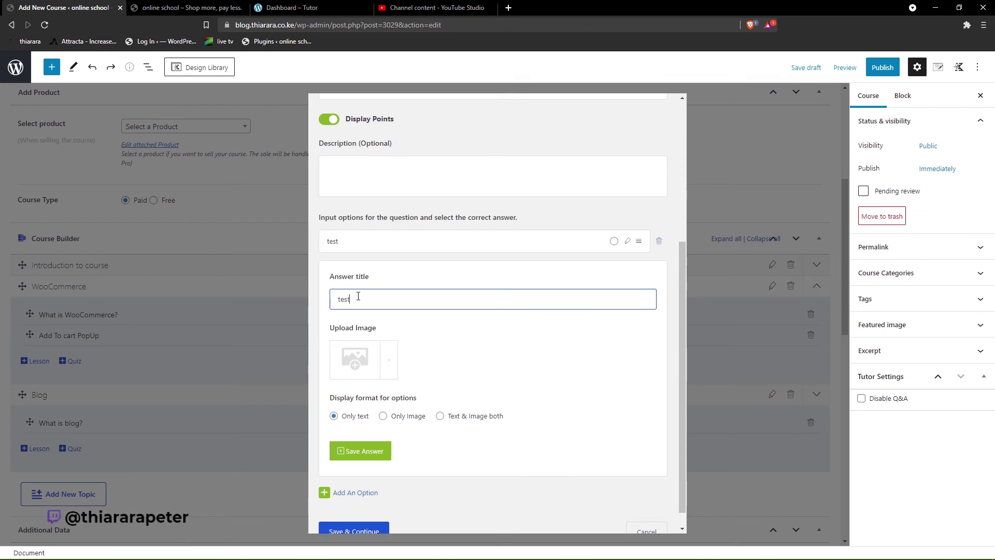
type(" 2")
scroll(372, 455, "down", 1)
left_click(367, 437)
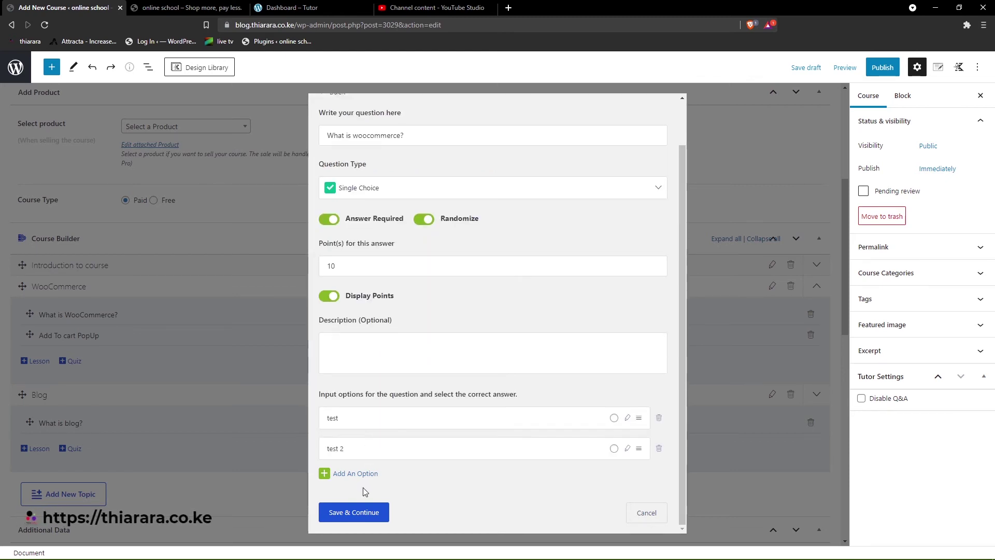
left_click(326, 473)
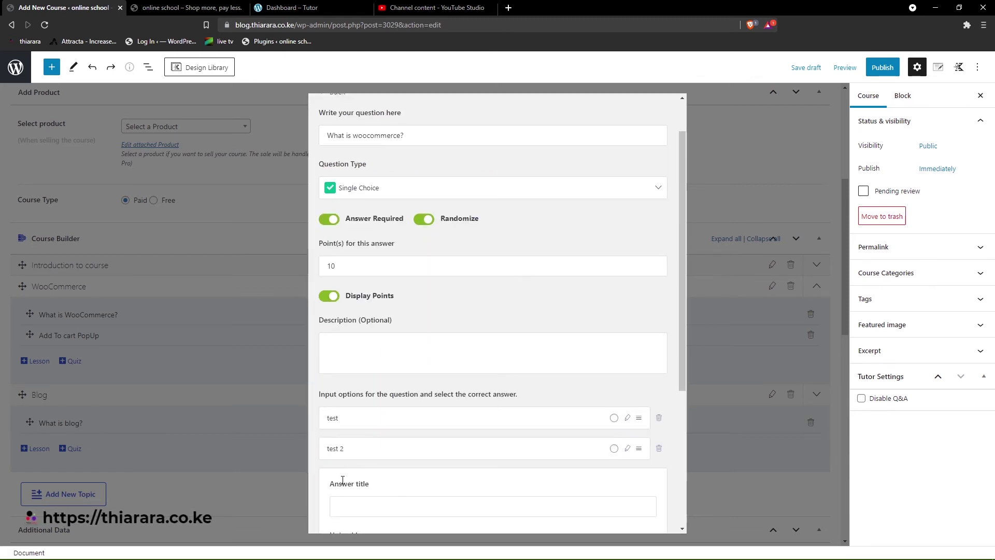
left_click(353, 502)
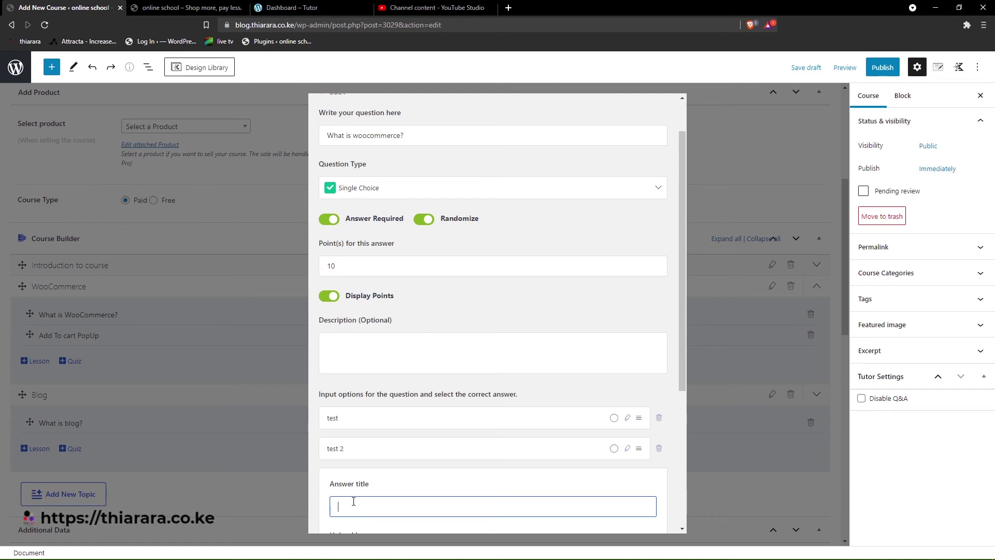
type("aswee")
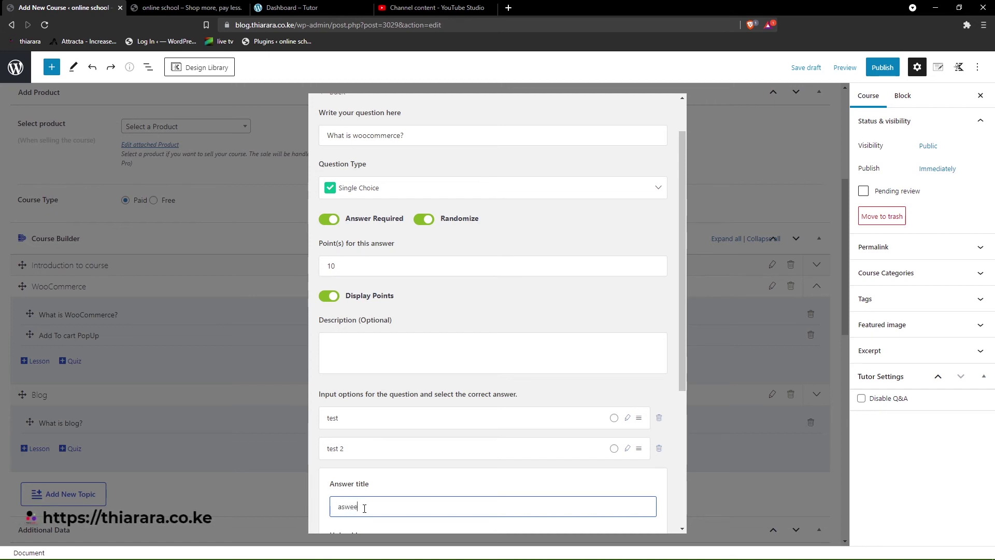
type("f")
scroll(362, 492, "down", 4)
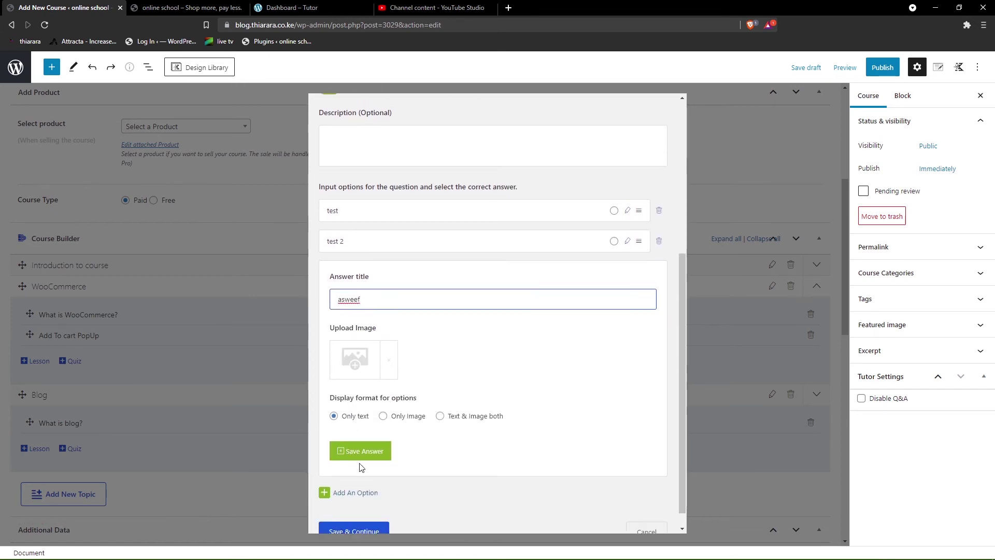
left_click(371, 451)
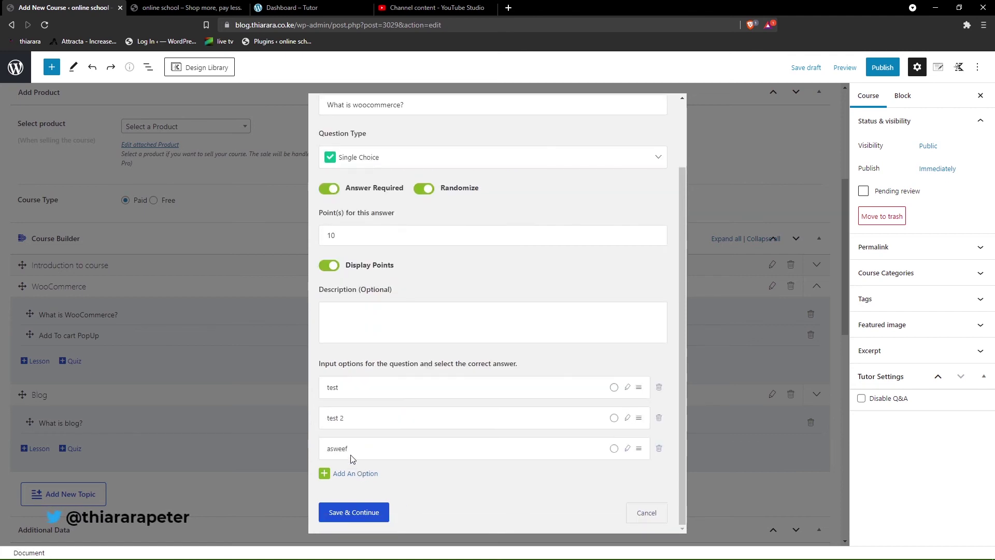
- Mark 'test 2' as the correct answer and save the question
left_click(361, 513)
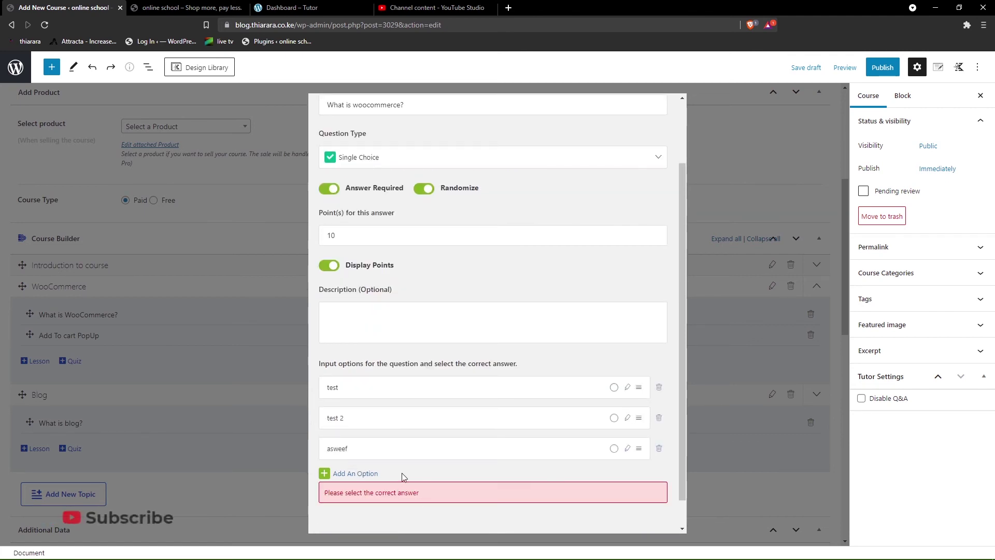
left_click(614, 417)
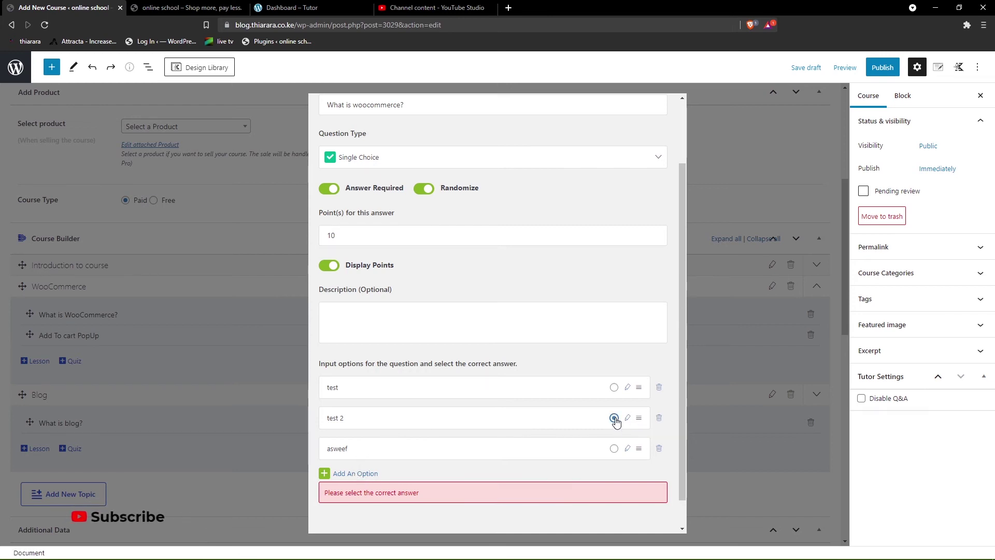
scroll(454, 454, "down", 1)
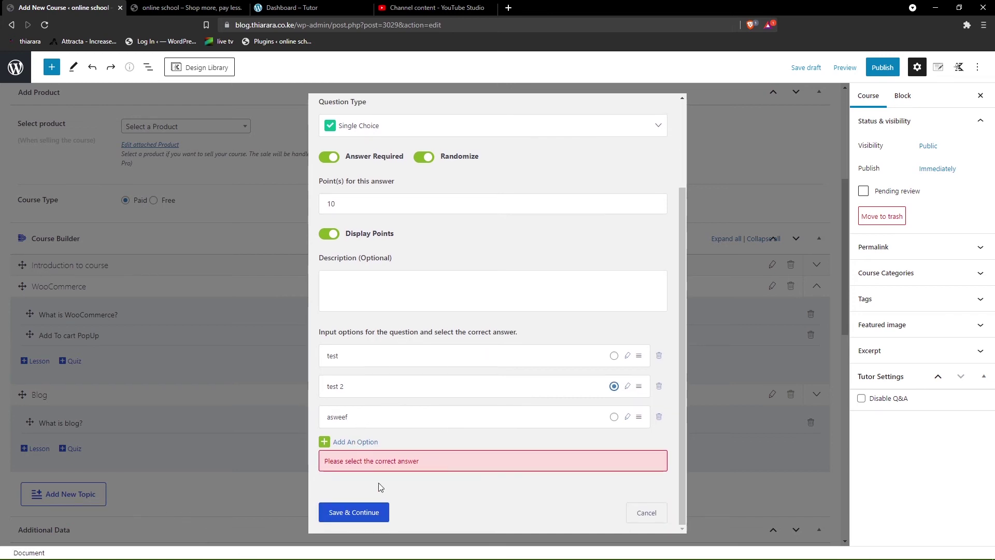
left_click(364, 513)
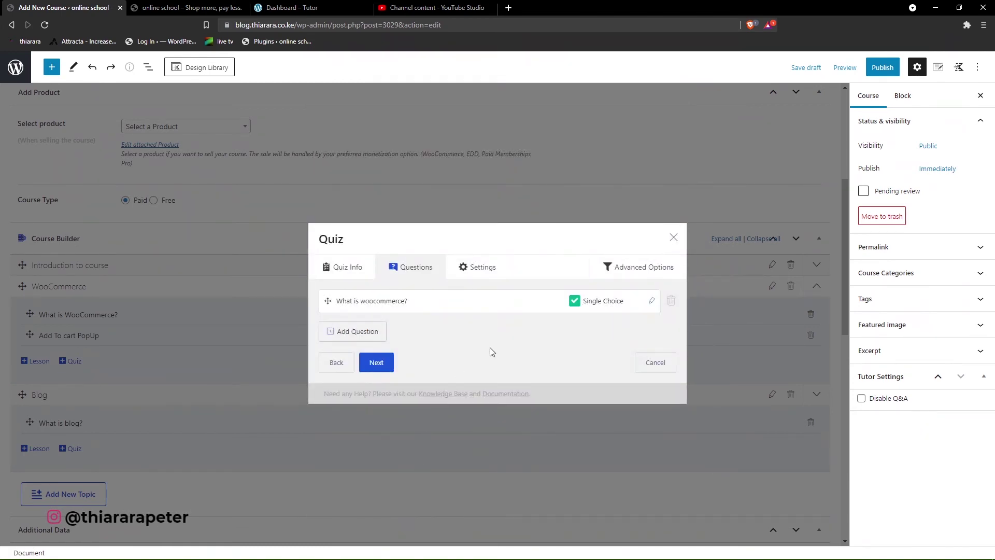
- Add a new Single Choice question 'How do you create WooCommerce?'
left_click(369, 335)
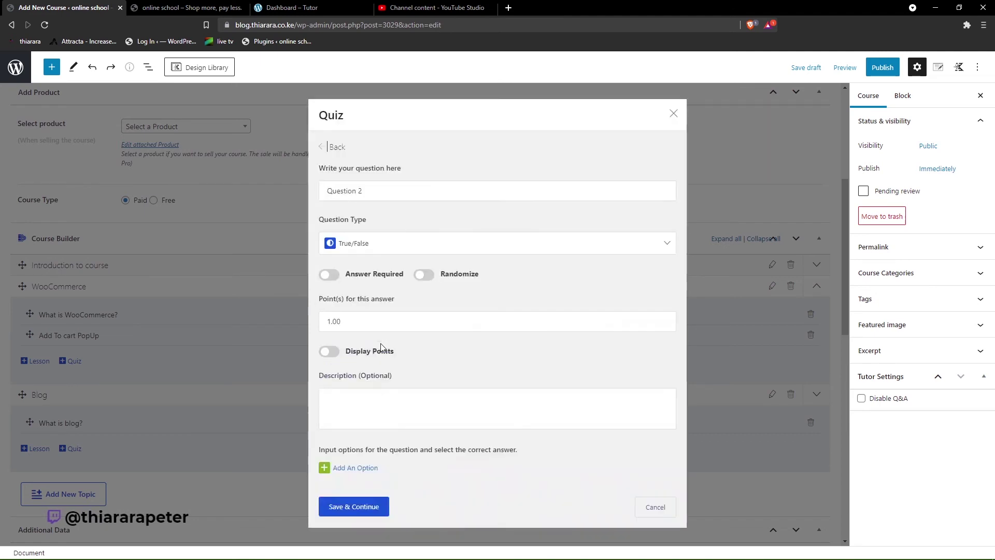
left_click_drag(381, 191, 290, 191)
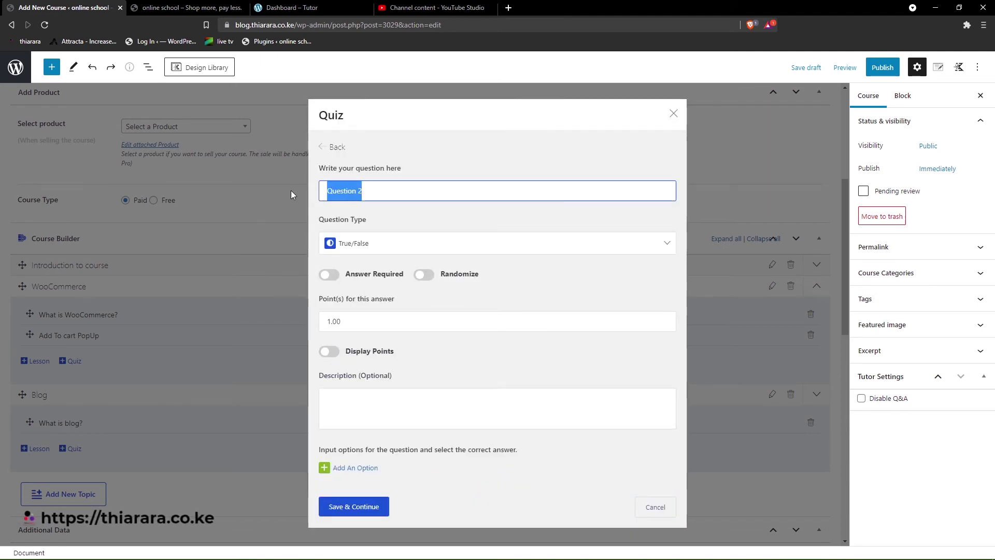
type("ho")
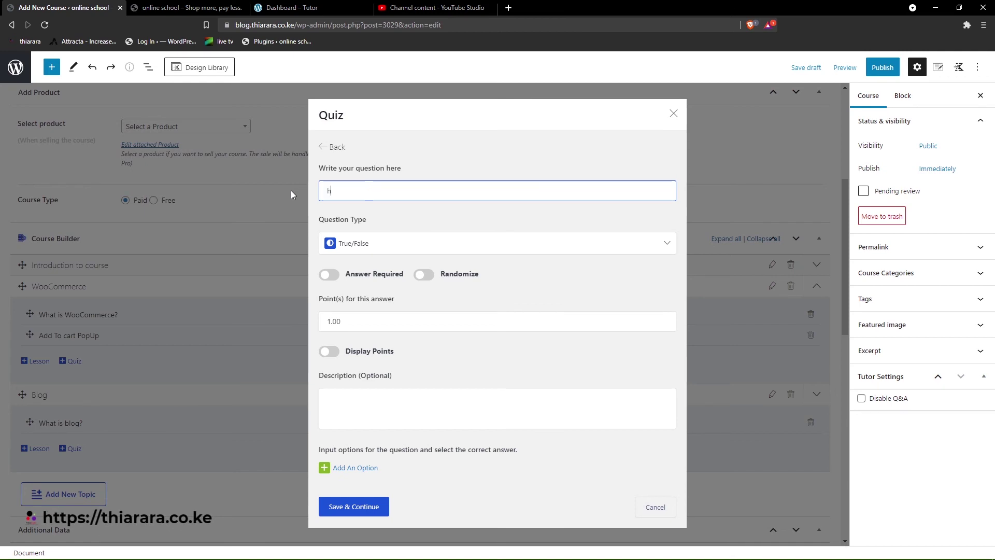
key("BackSpace")
key("BackSpace")
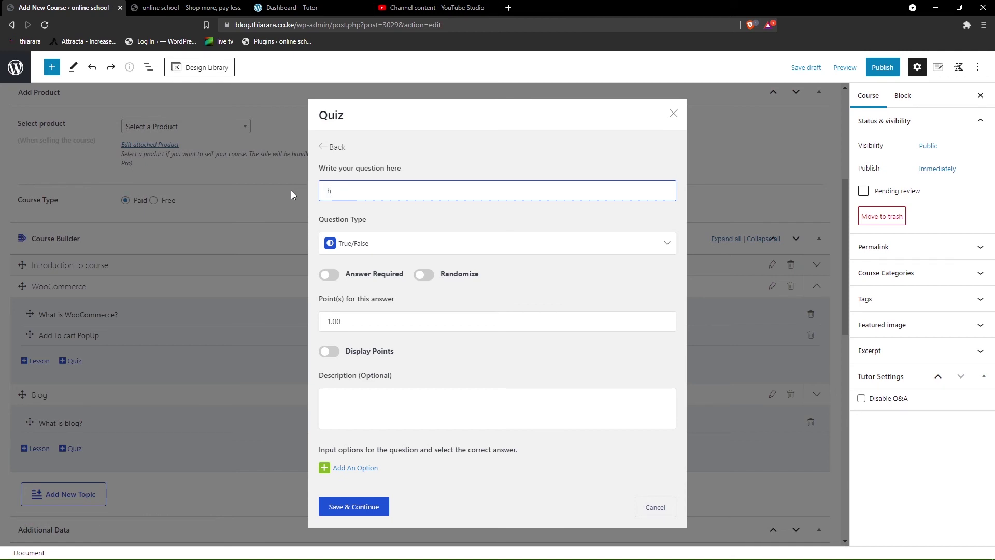
type("How do you create WooCommerce?")
left_click(389, 244)
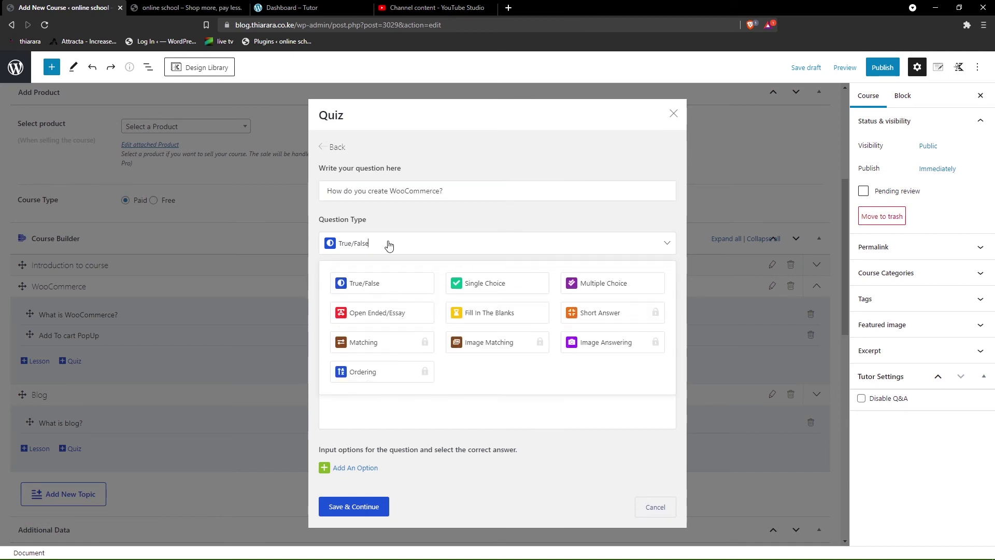
left_click(482, 288)
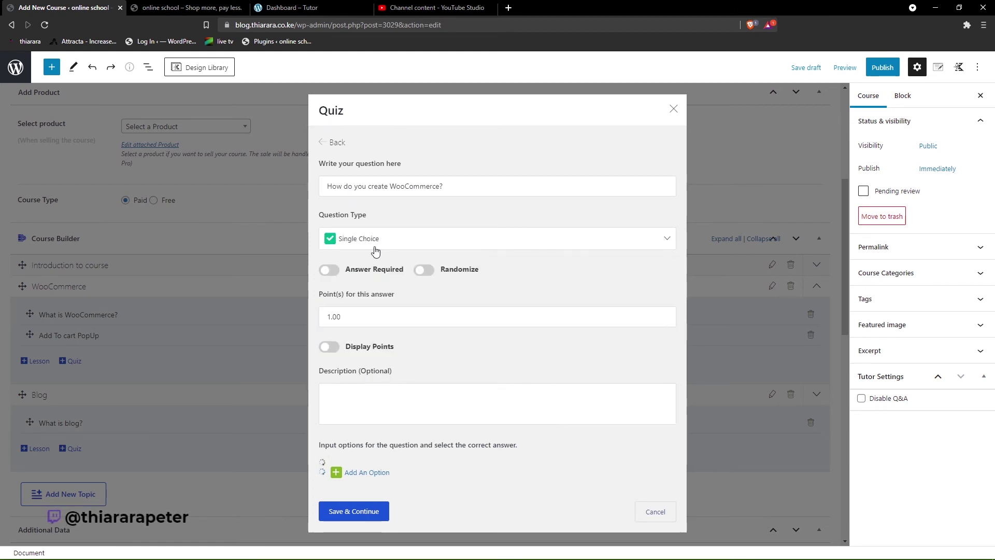
- Make the answer required, randomize options, and award 10 displayed points
left_click(355, 268)
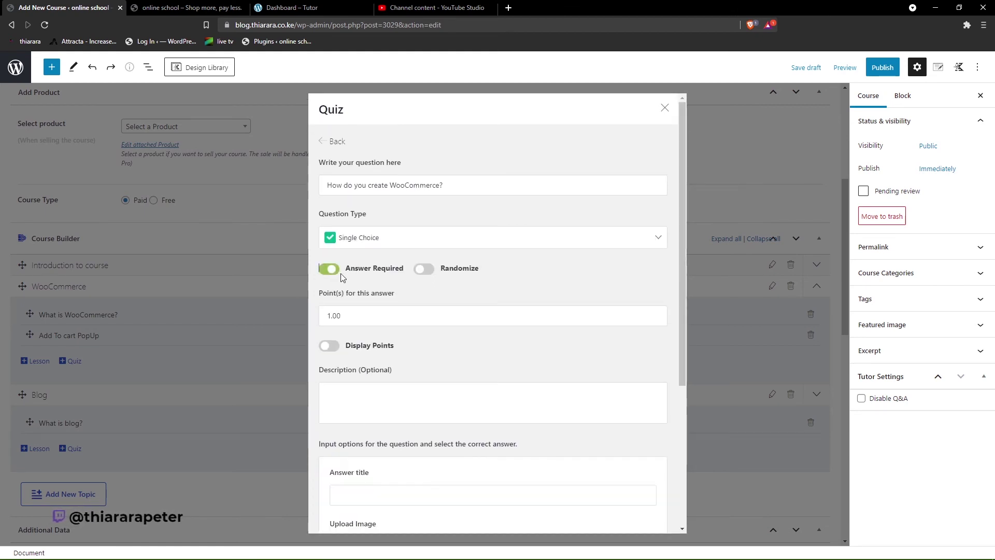
left_click(424, 269)
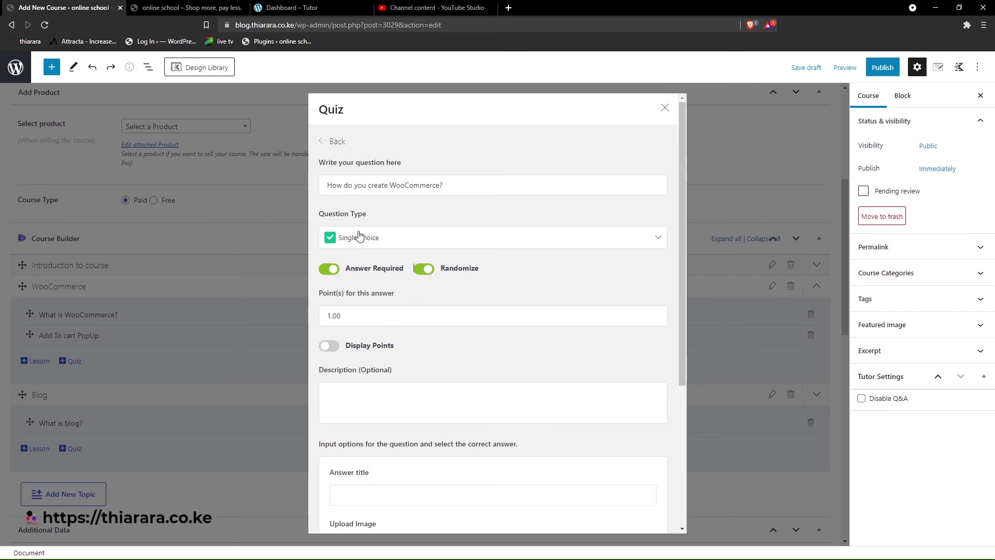
left_click(330, 318)
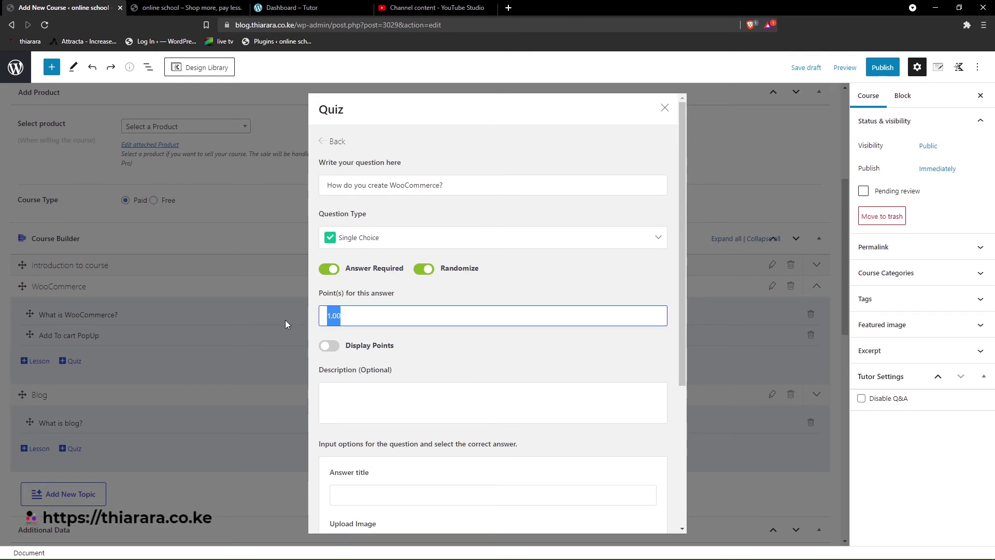
type("10")
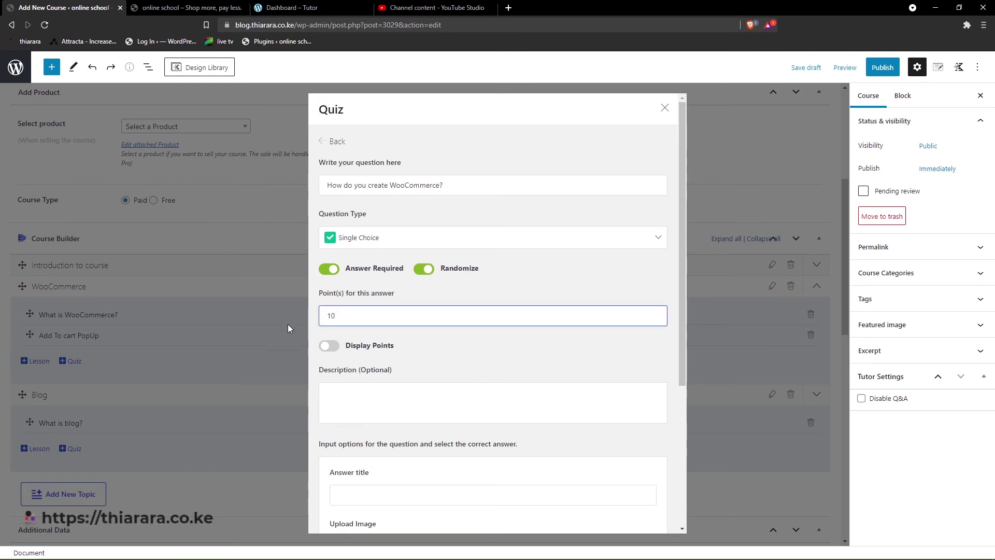
left_click(330, 346)
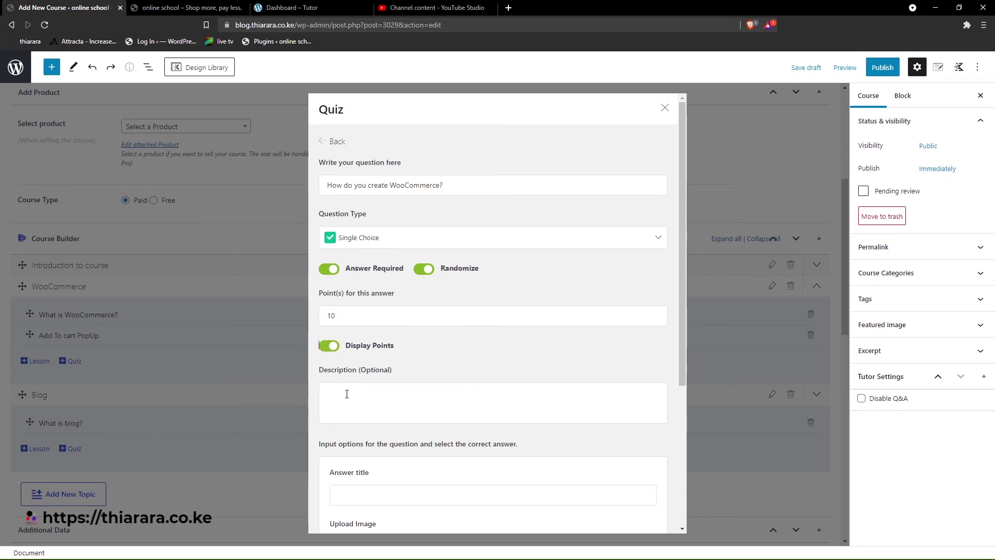
scroll(346, 394, "down", 4)
- Add answer options 'tesdsd' and 'uytyt', marking 'tesdsd' as correct
left_click(353, 296)
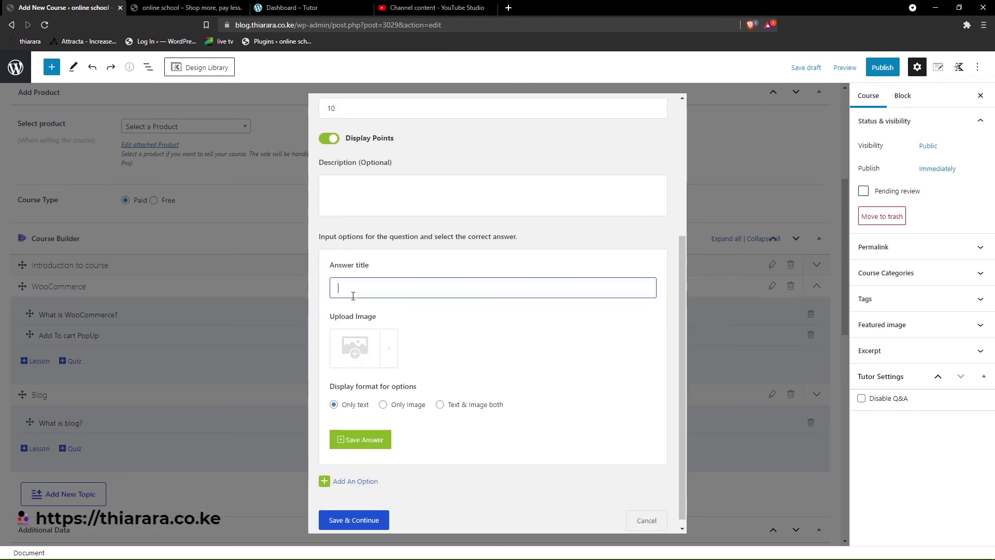
type("te")
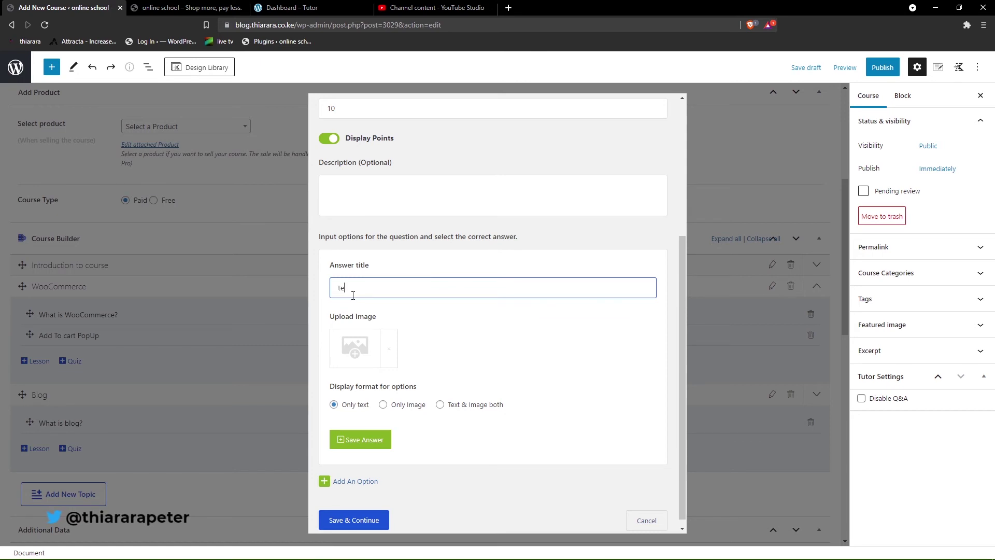
type("sdsd")
left_click(368, 441)
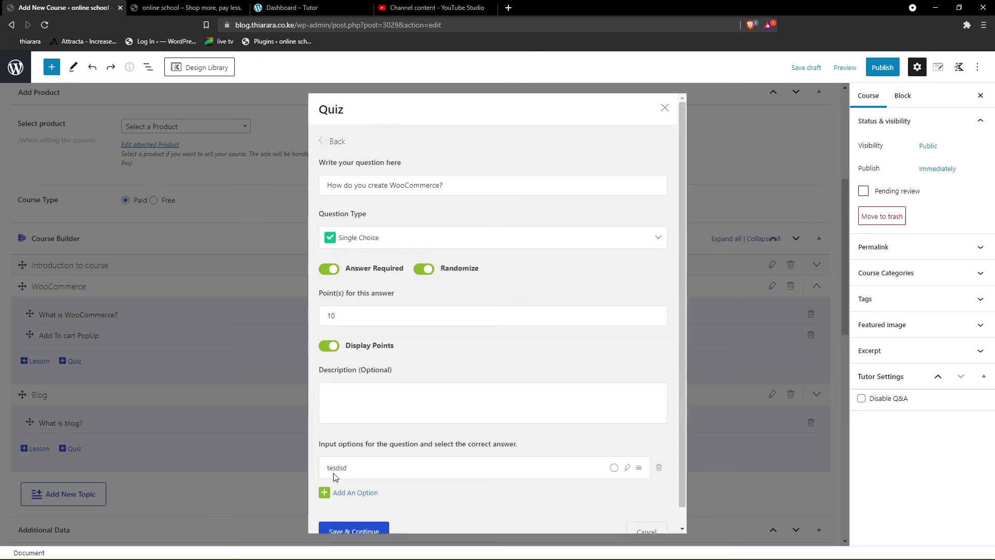
left_click(337, 493)
scroll(381, 456, "down", 1)
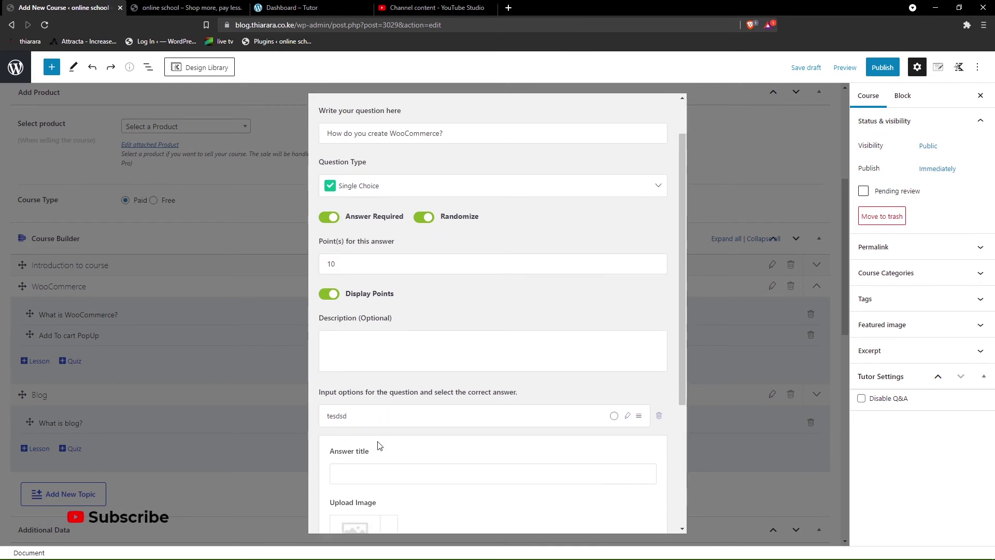
left_click(348, 476)
type("u")
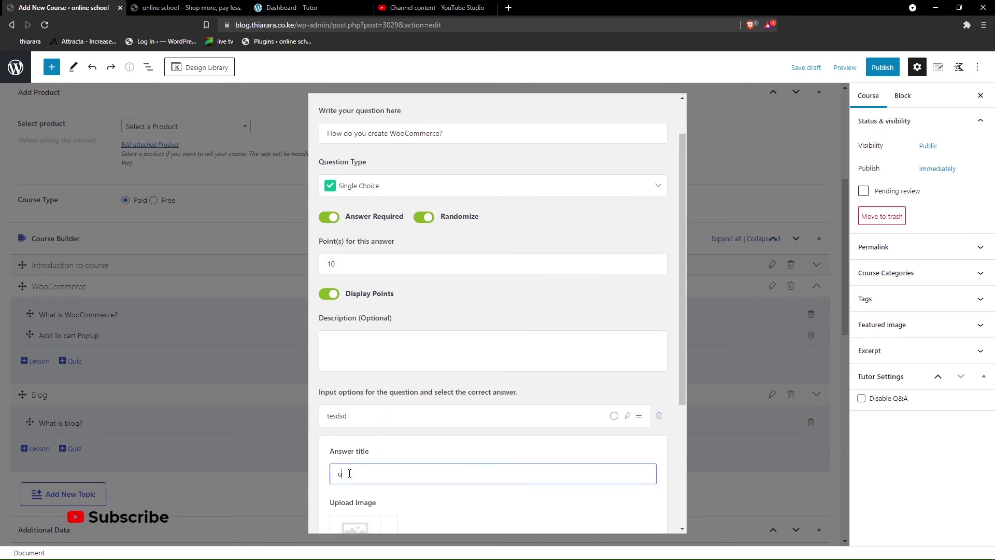
type("ytyt")
scroll(371, 477, "down", 4)
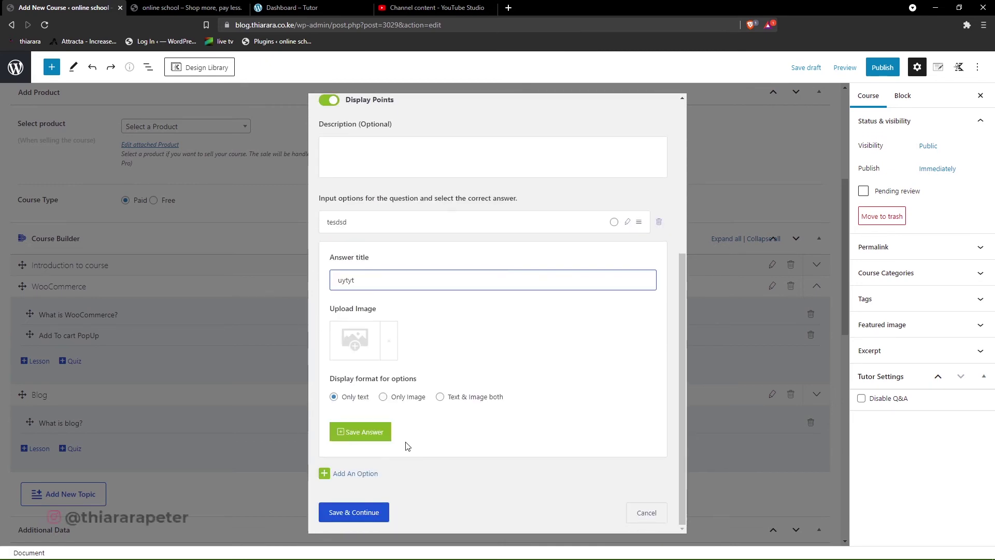
left_click(371, 431)
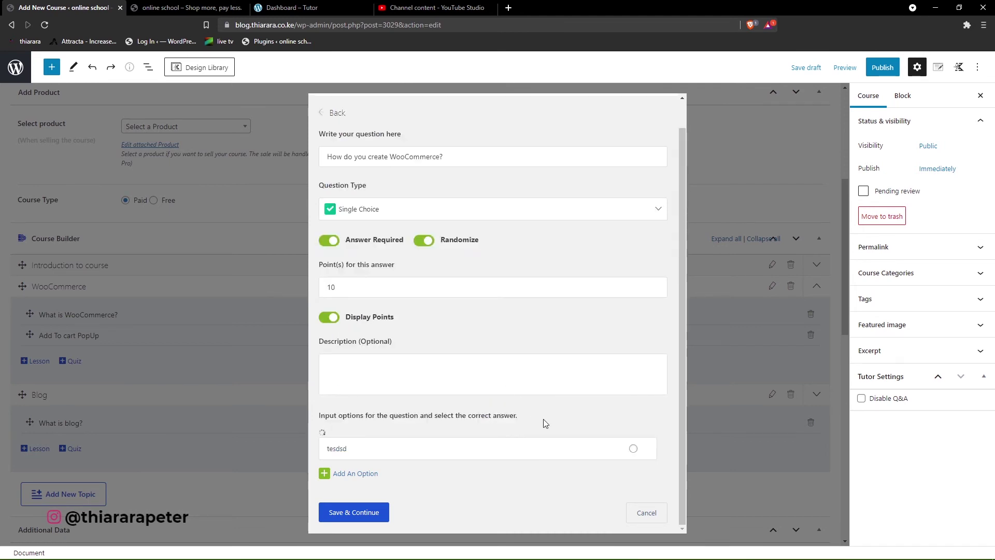
left_click(615, 418)
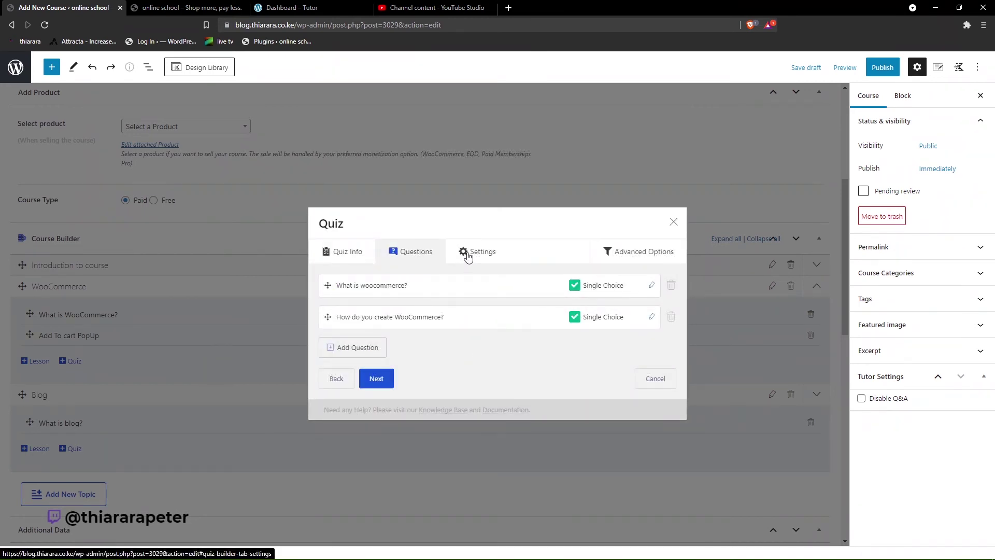
- Choose Default feedback mode, change the passing grade from 80 to 70%, and save the quiz settings
left_click(377, 382)
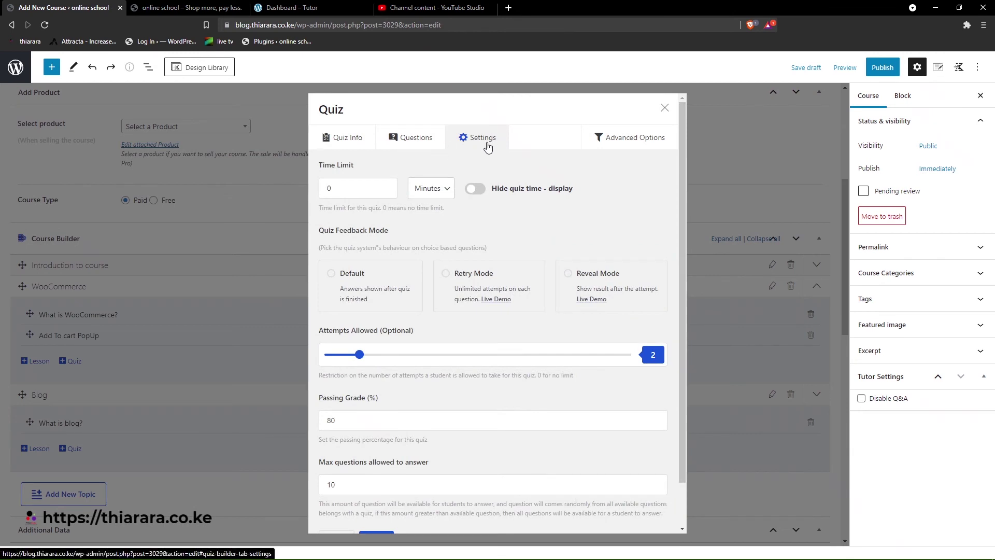
left_click_drag(354, 187, 280, 186)
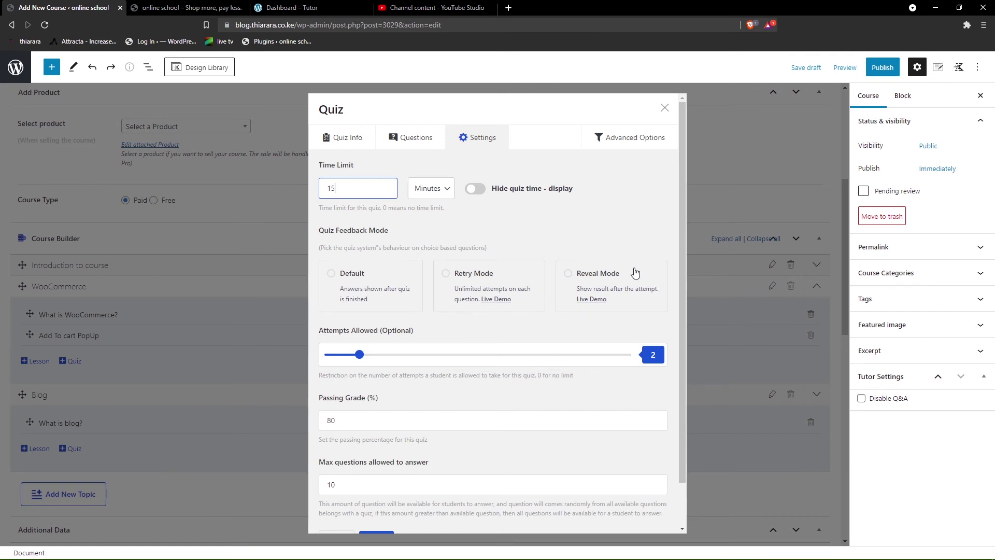
left_click(337, 279)
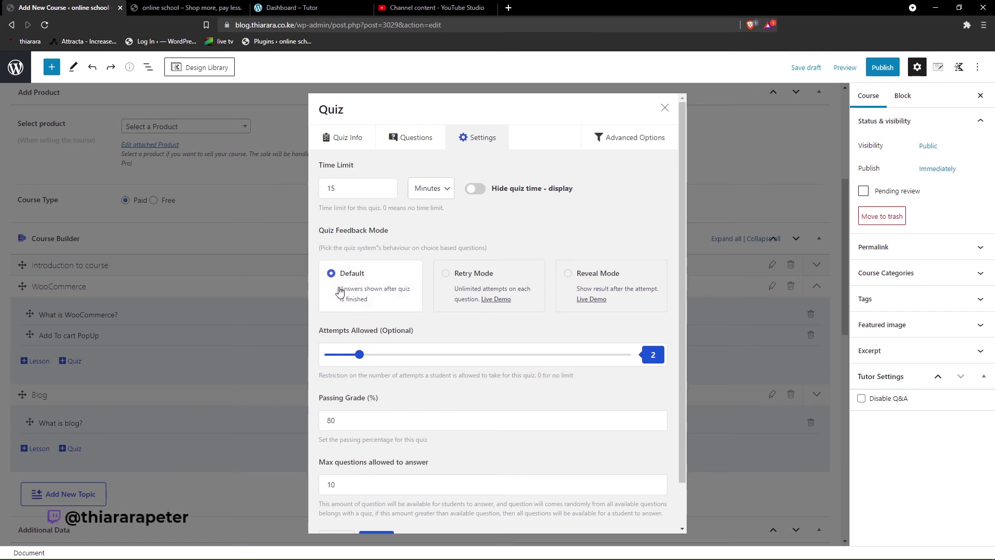
scroll(365, 318, "down", 1)
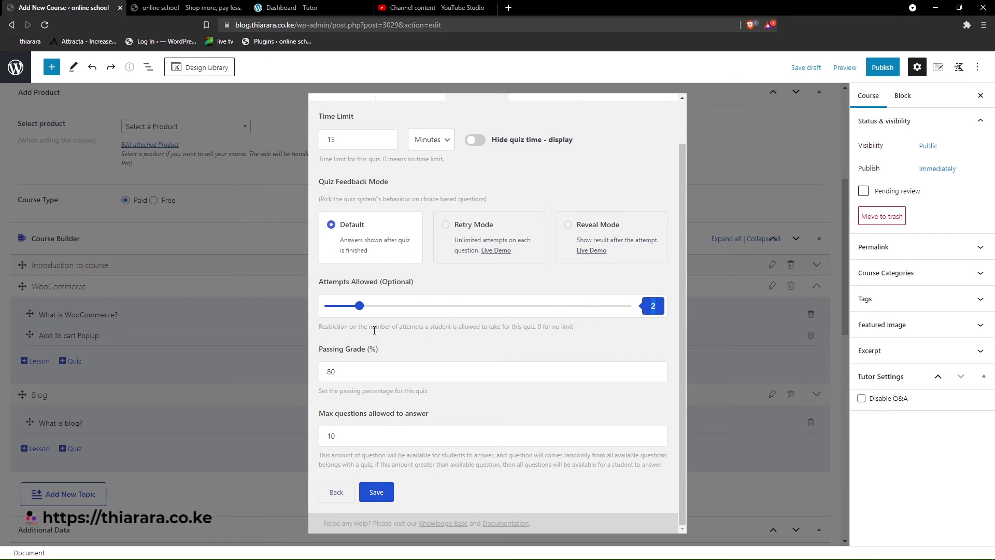
double_click(330, 372)
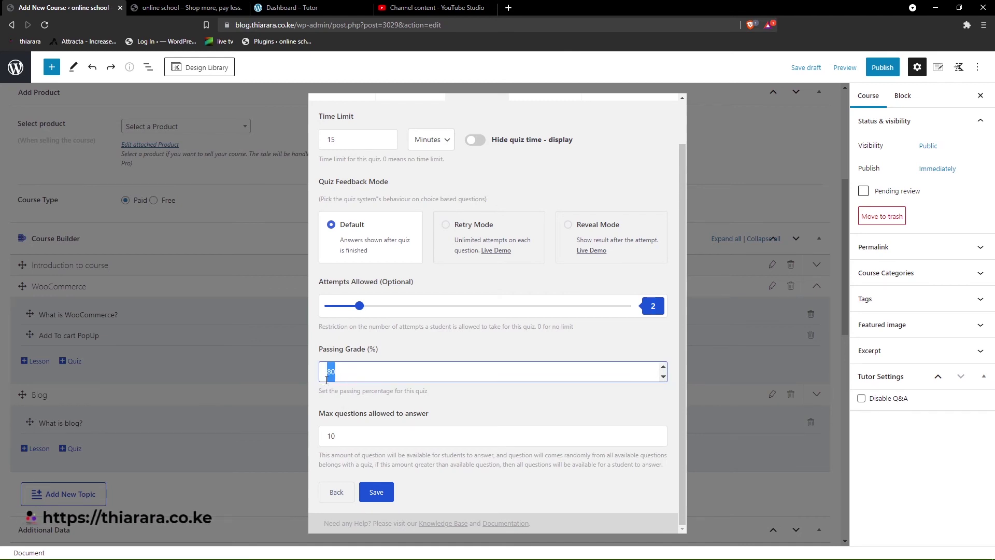
type("0")
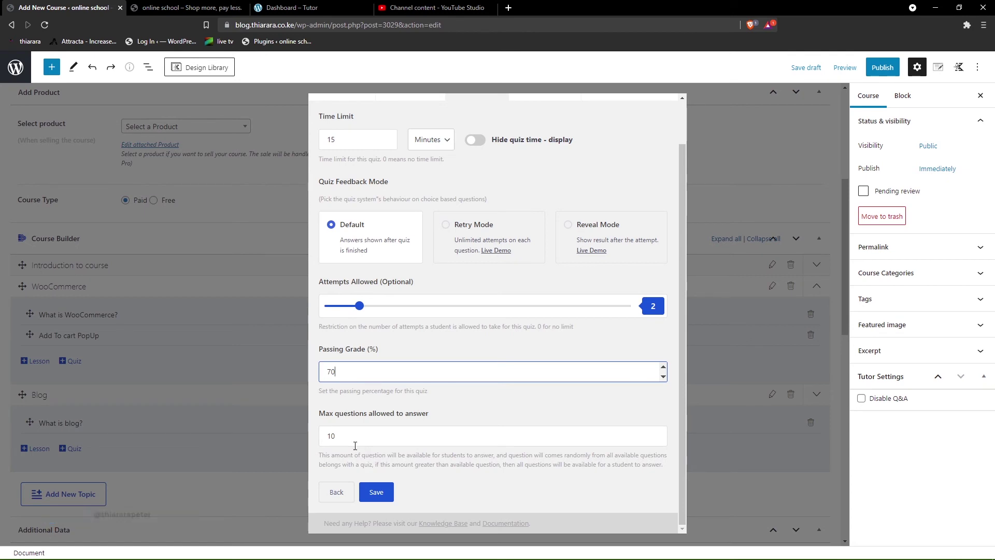
left_click(376, 495)
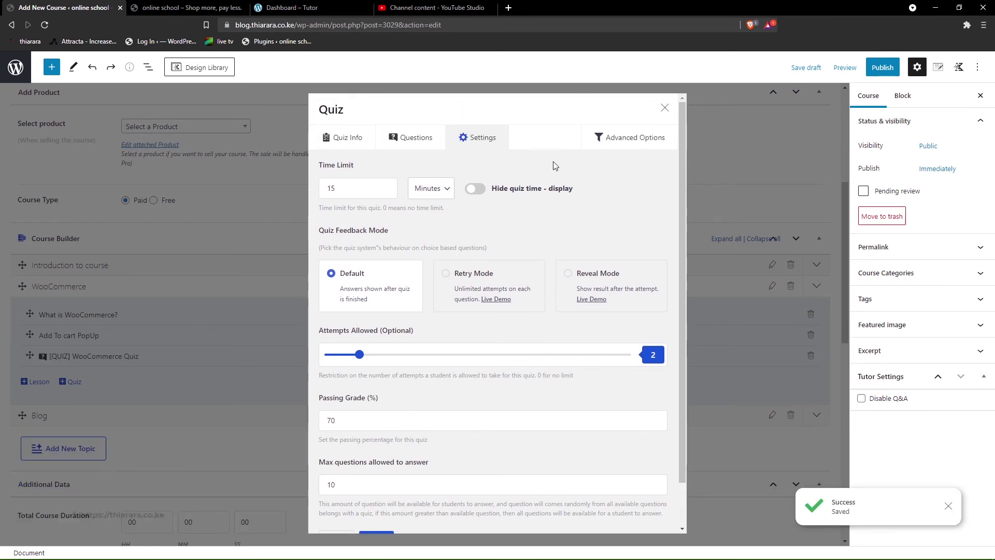
scroll(490, 334, "down", 1)
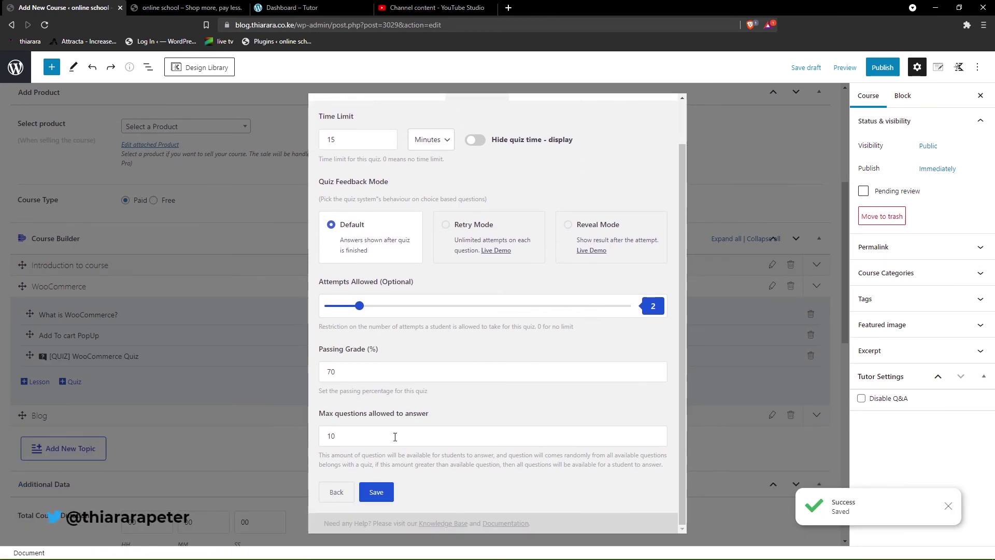
scroll(490, 335, "up", 1)
- Set the quiz's advanced options to Single Question layout and Random order, save, and close
left_click(614, 141)
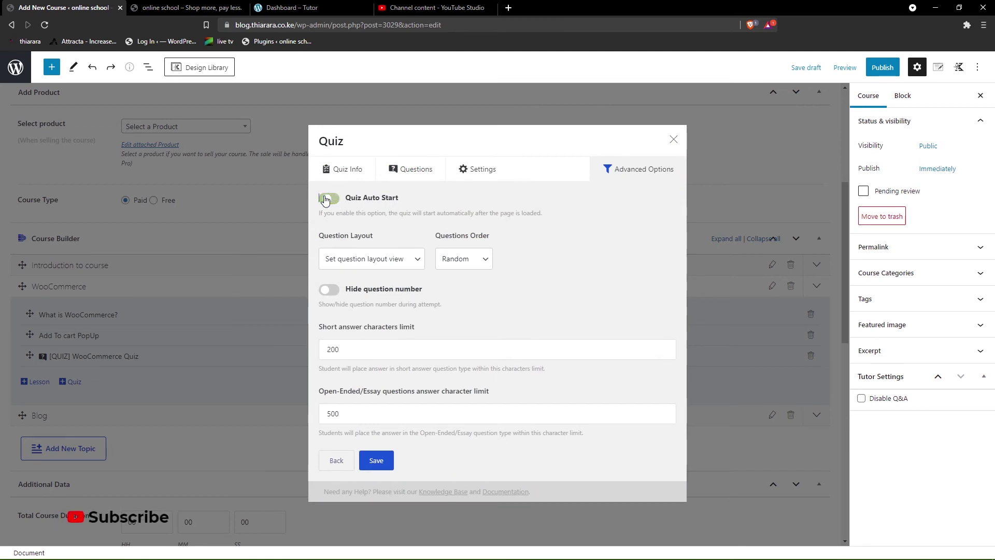
left_click(364, 263)
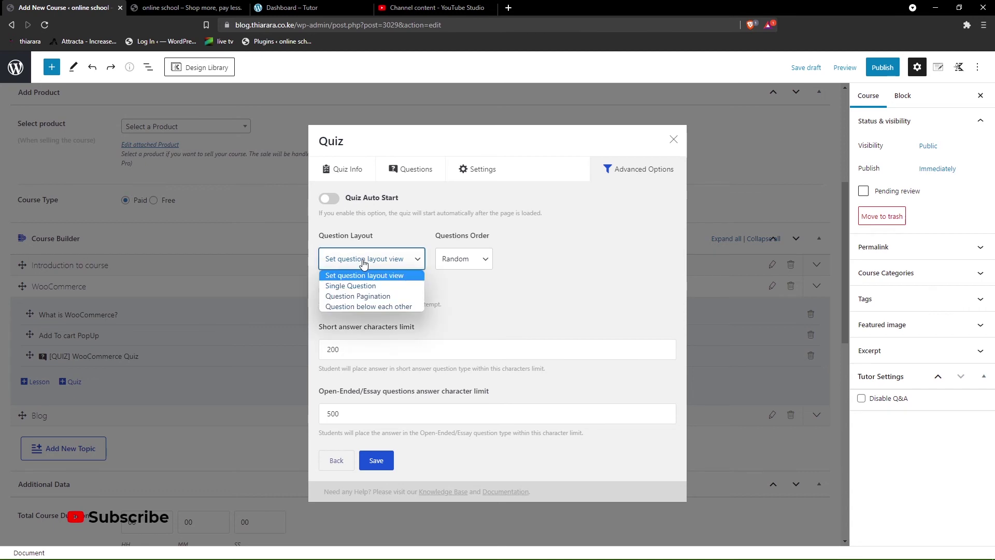
left_click(363, 286)
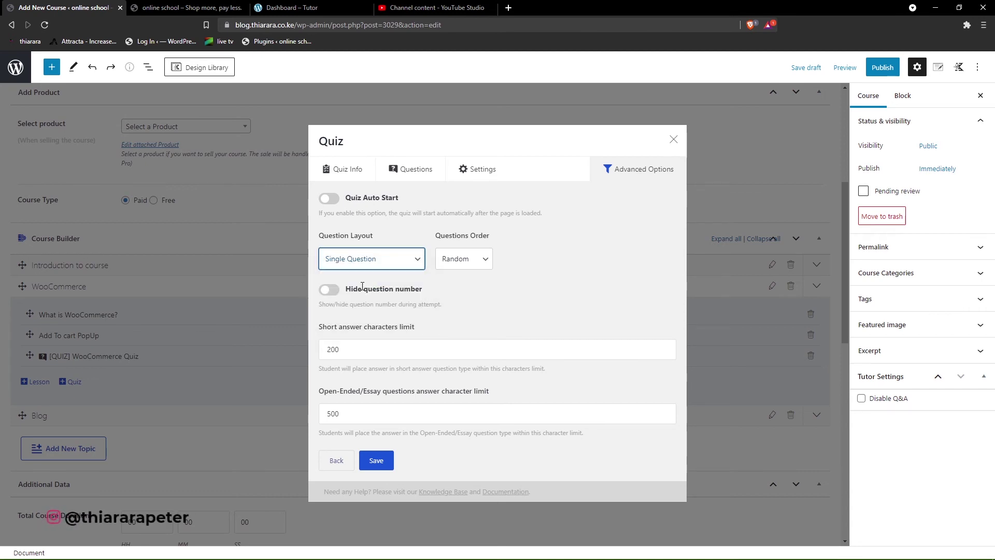
left_click(456, 262)
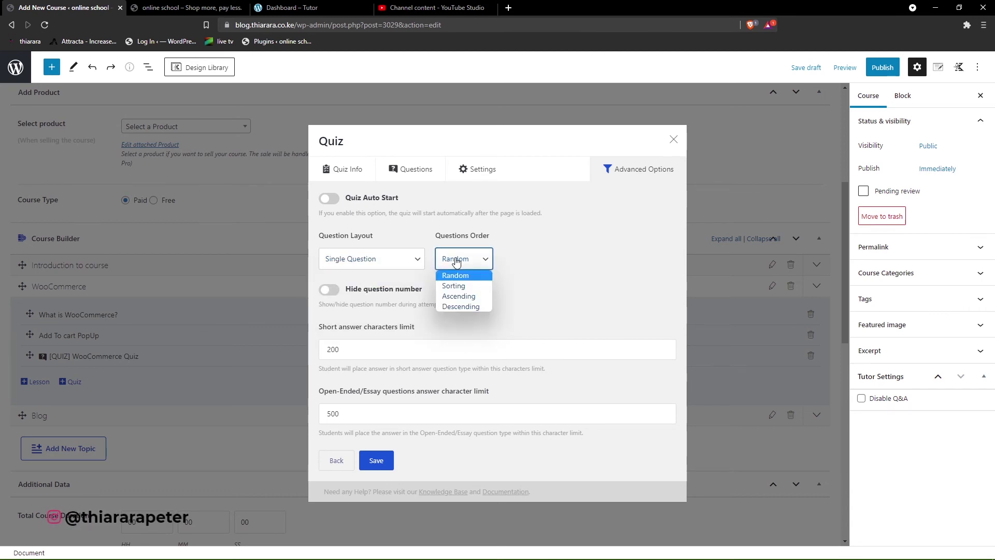
left_click(454, 262)
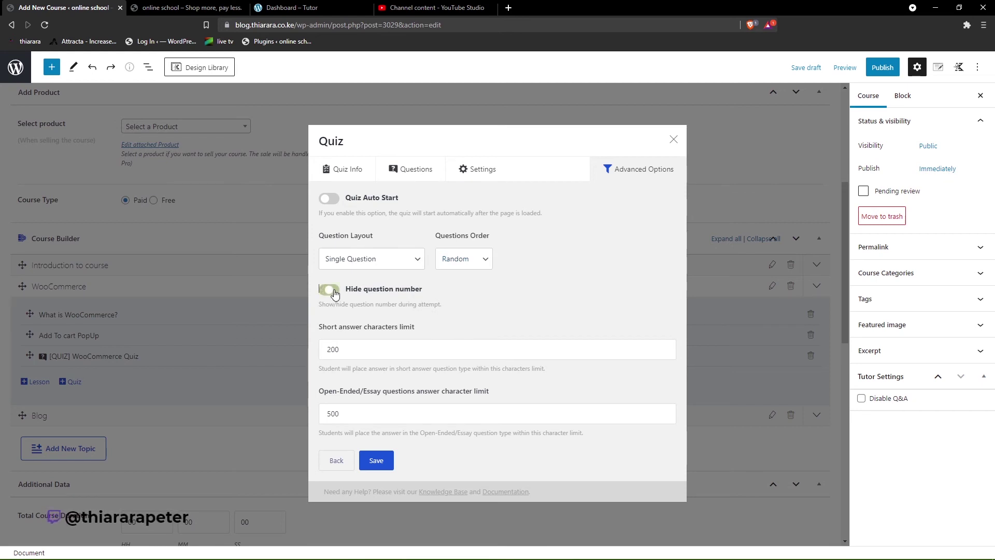
left_click(381, 460)
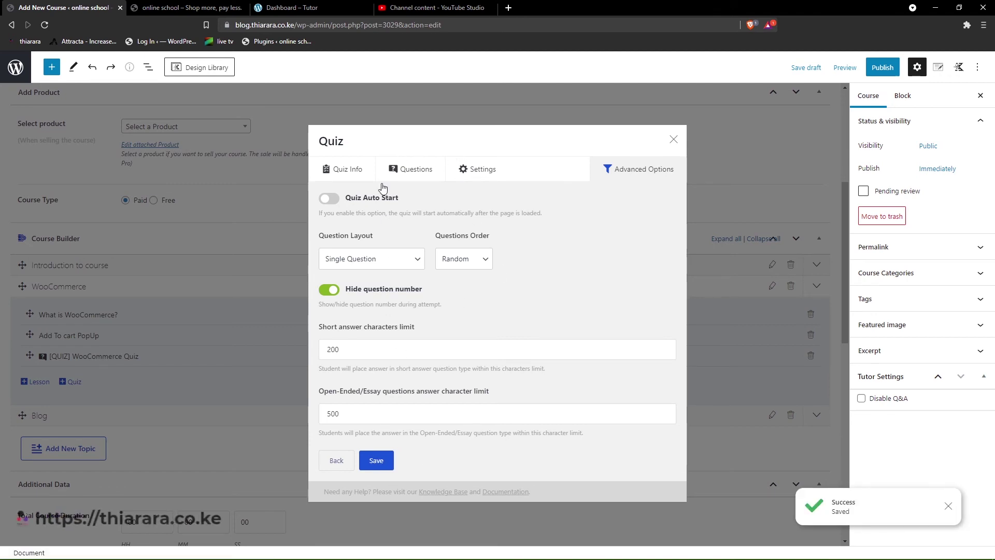
left_click(673, 139)
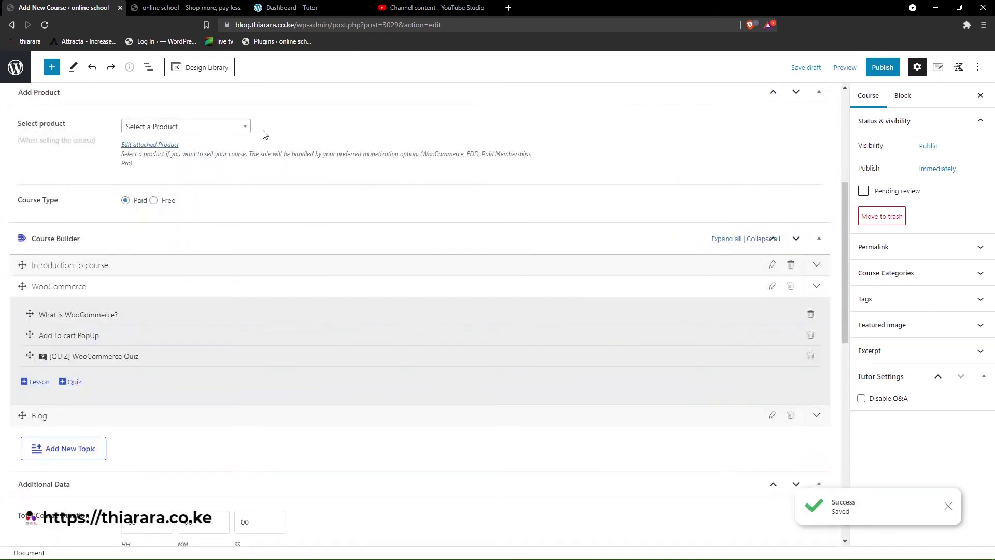
- File the course under the Wordpress category and add the tag Wordpress
scroll(265, 134, "up", 2)
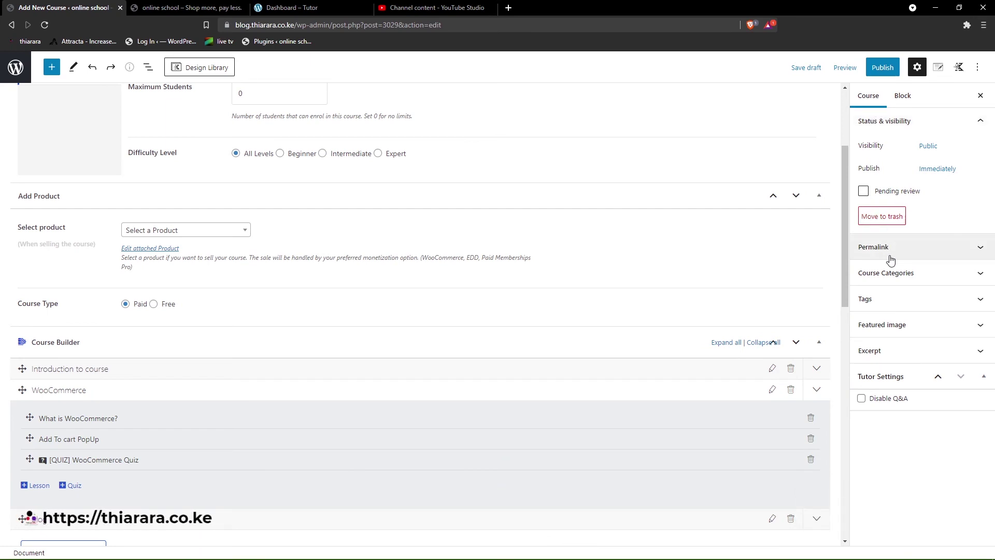
left_click(898, 274)
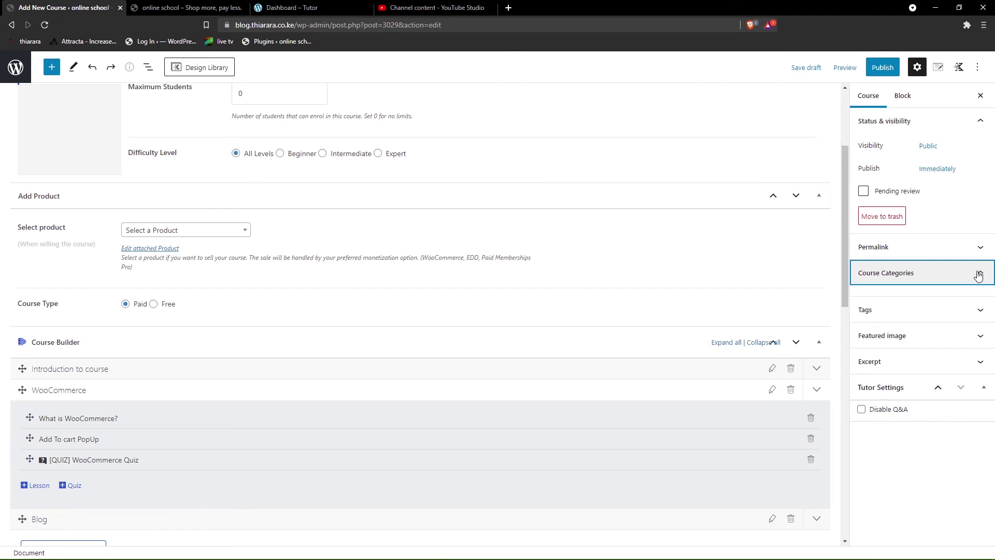
left_click(864, 309)
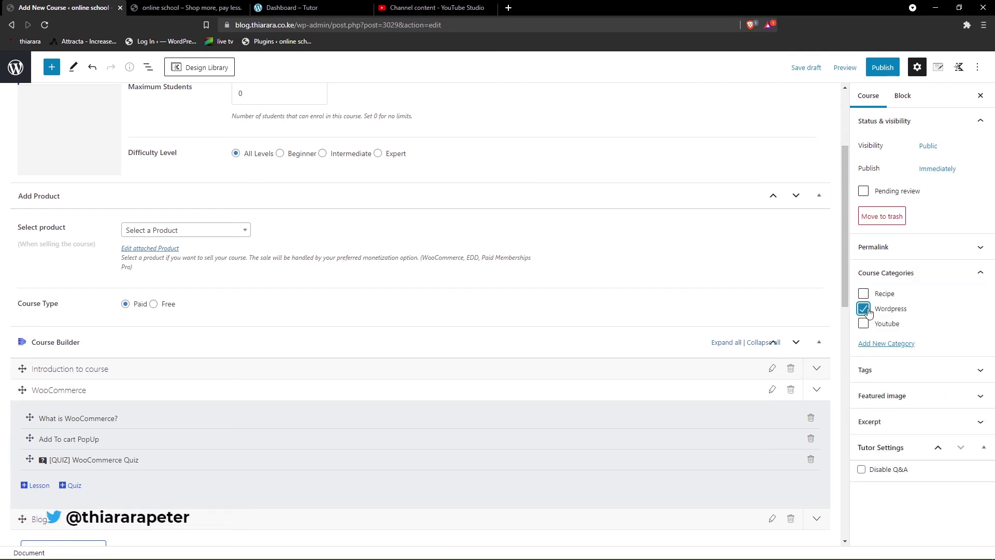
left_click(880, 371)
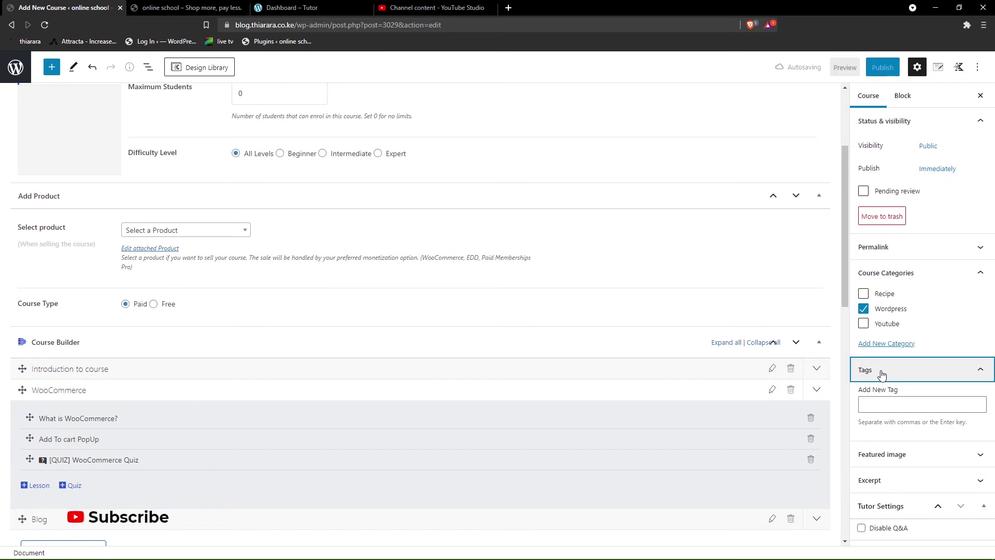
left_click(876, 404)
type("Wordpress")
key("Return")
- Set the laptop photo as the course's featured image and disable Q&A
left_click(884, 454)
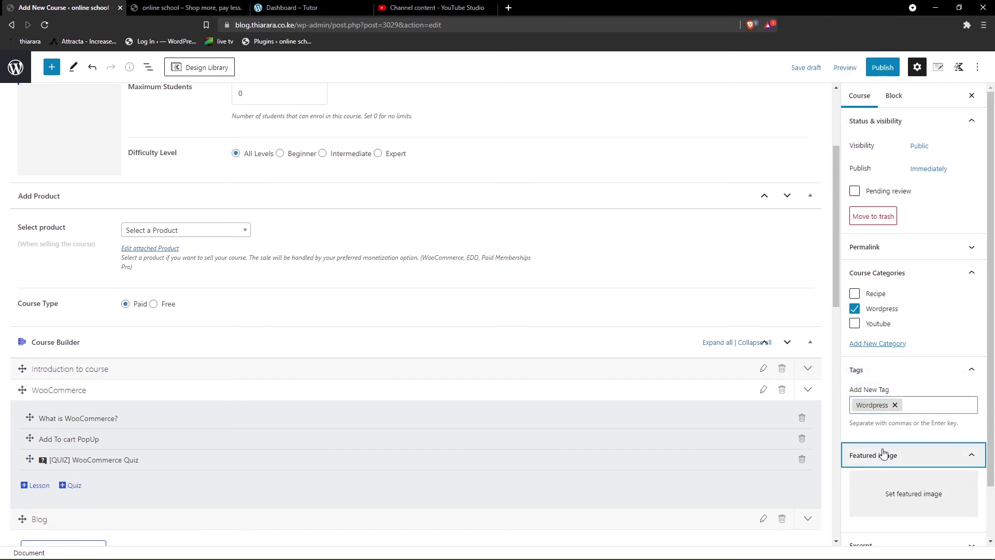
left_click(902, 498)
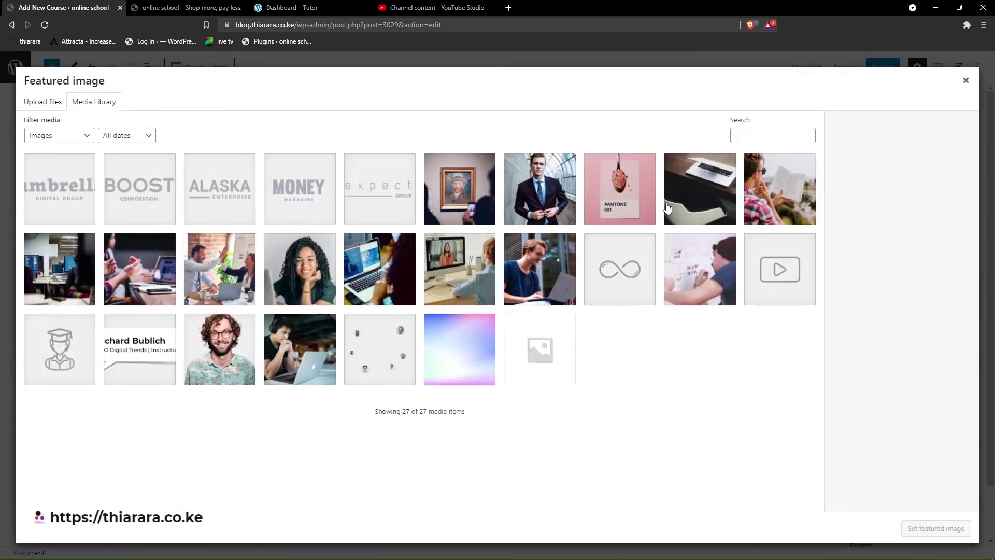
left_click(689, 201)
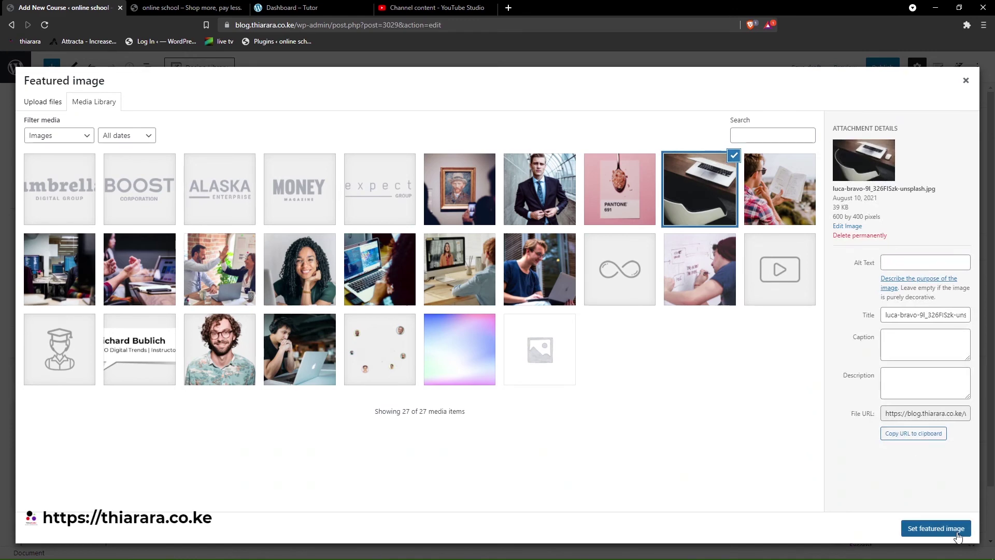
left_click(936, 529)
scroll(904, 459, "down", 2)
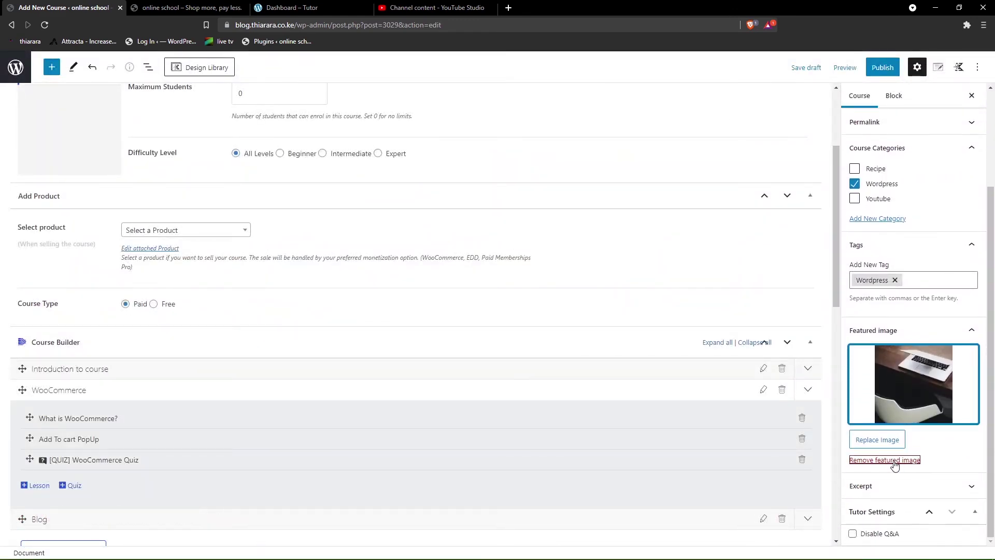
left_click(852, 536)
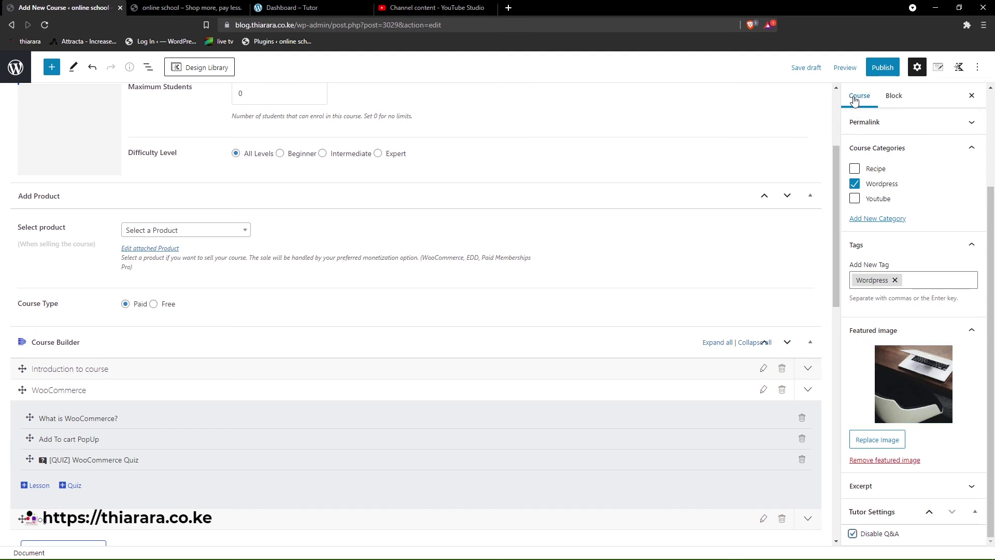
left_click(879, 68)
- Confirm publishing the course and open its live course page in a new browser tab
left_click(879, 68)
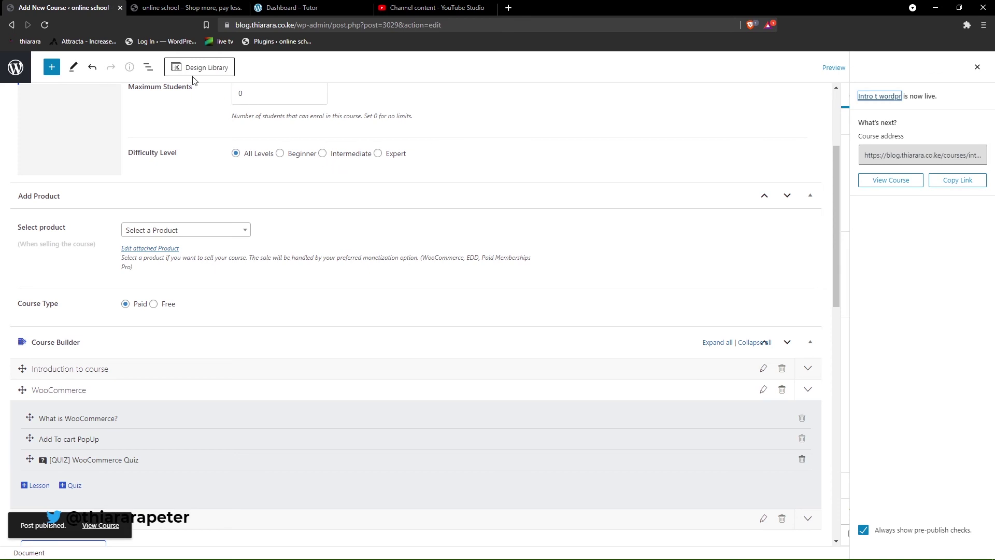
scroll(139, 297, "up", 3)
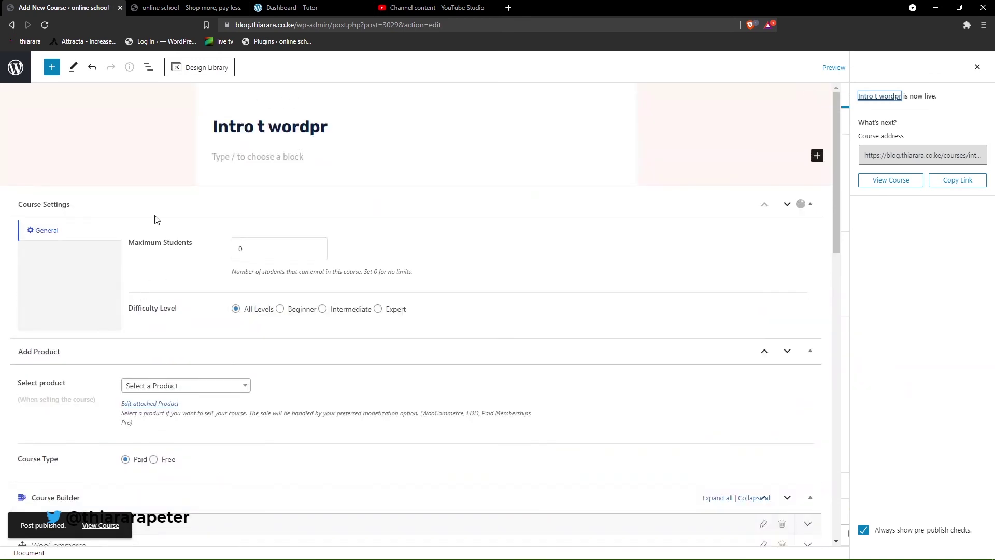
right_click(113, 528)
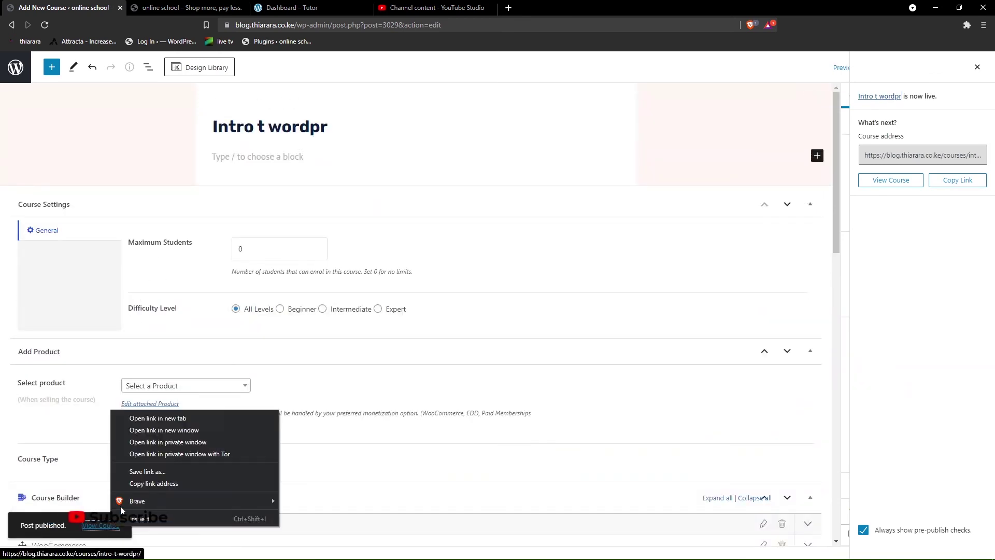
left_click(158, 418)
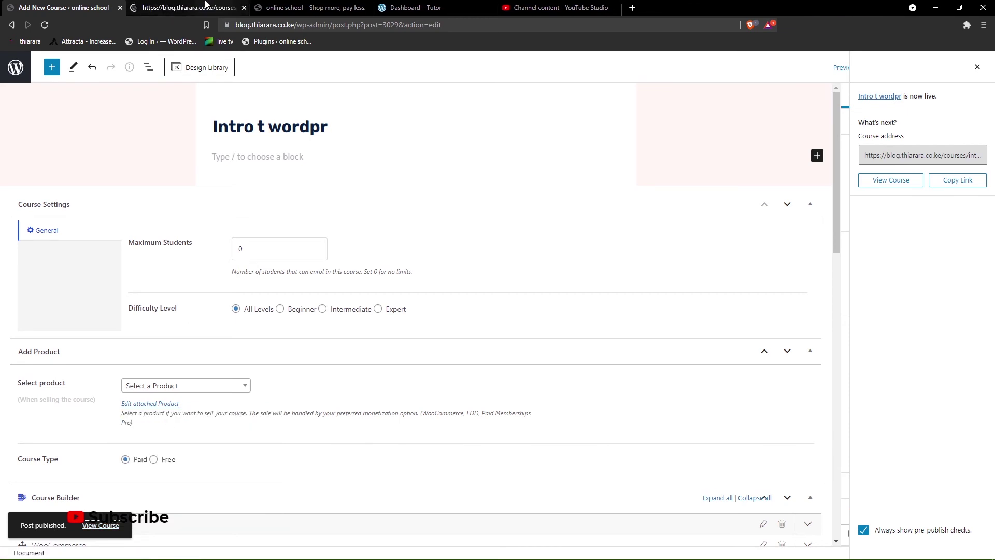
left_click(179, 8)
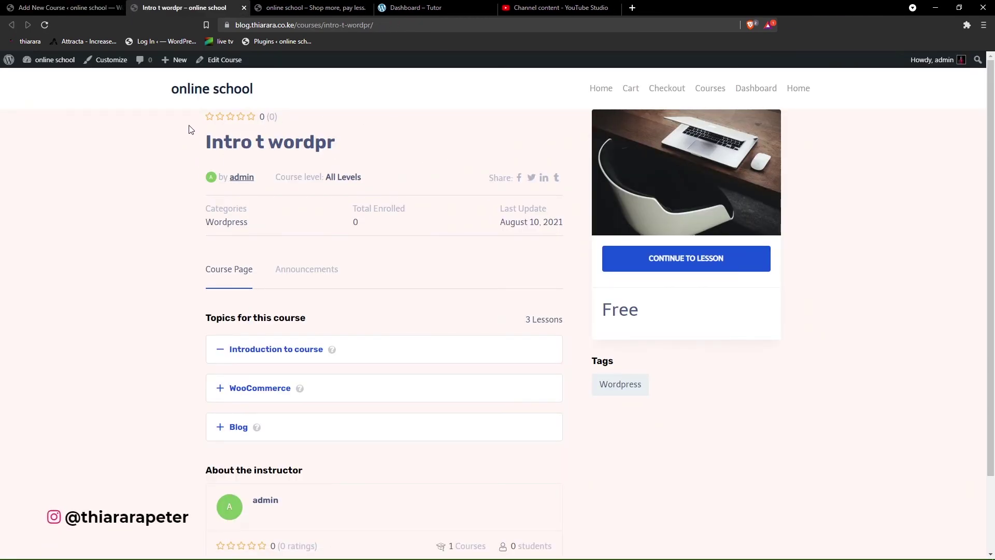
left_click_drag(219, 136, 337, 145)
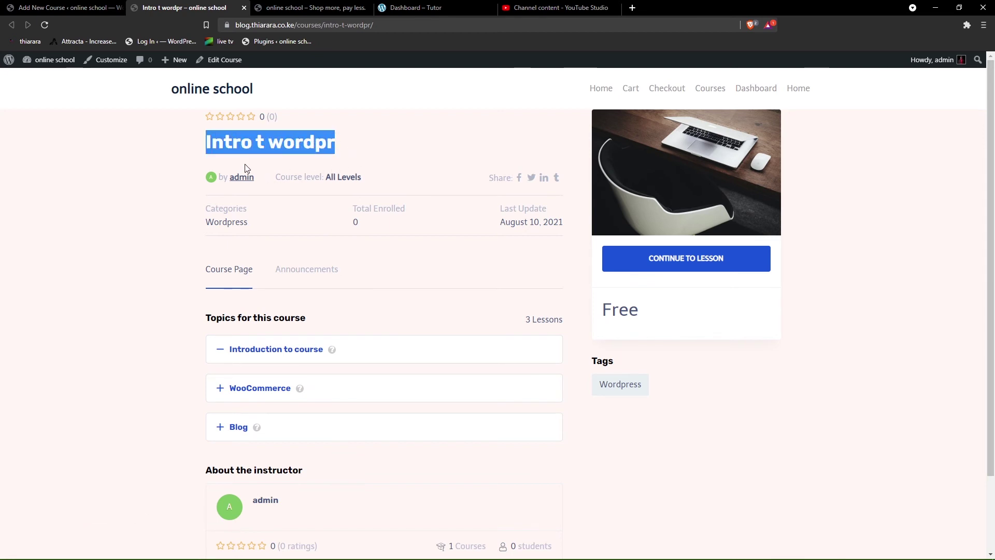
- Correct the course title to 'Intro to wordpress', update it, and return to the live page
left_click(67, 9)
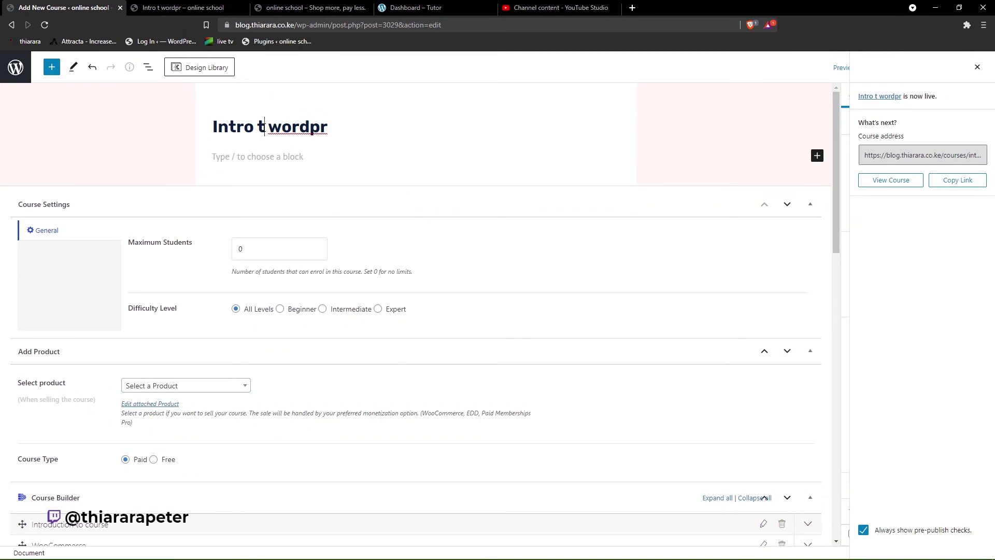
type("o")
left_click(339, 128)
type("ess")
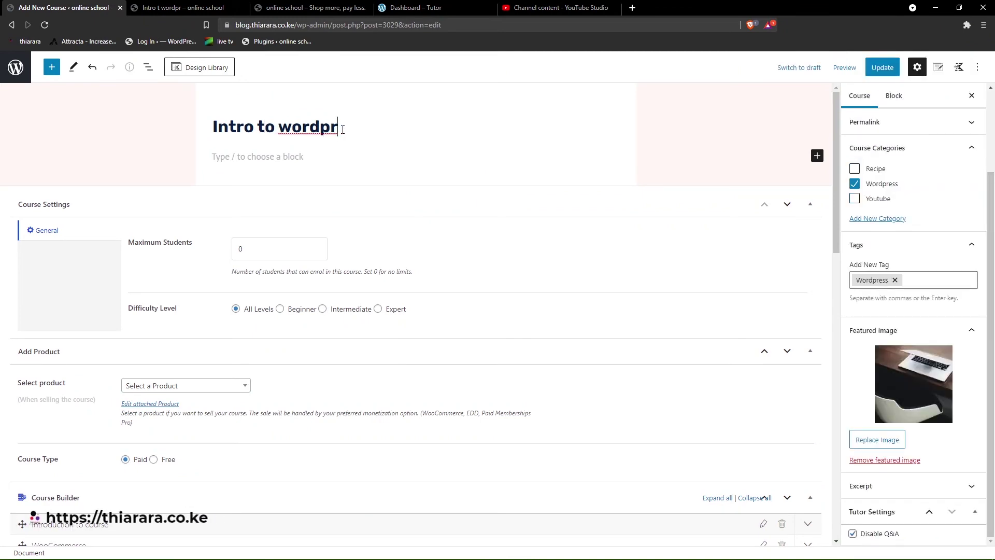
left_click(883, 69)
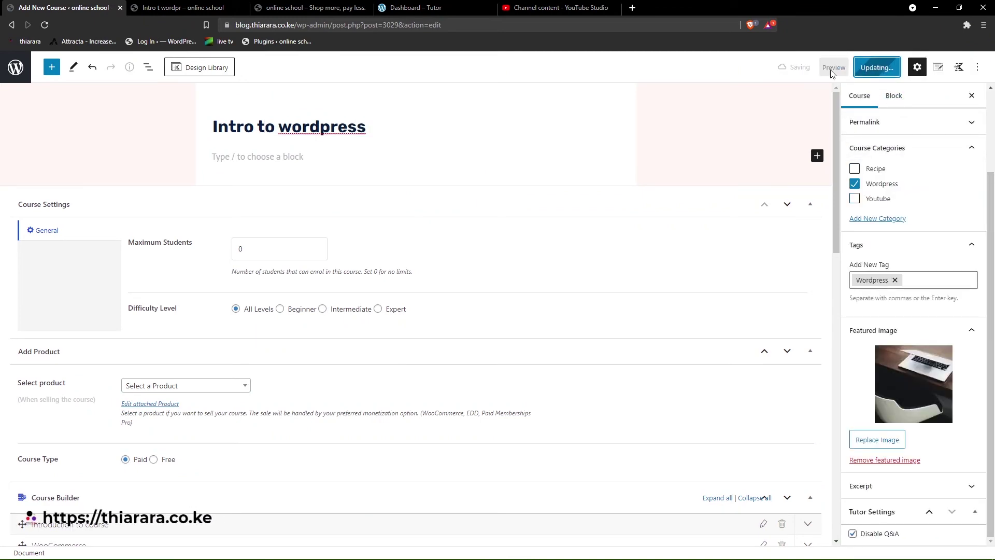
left_click(176, 8)
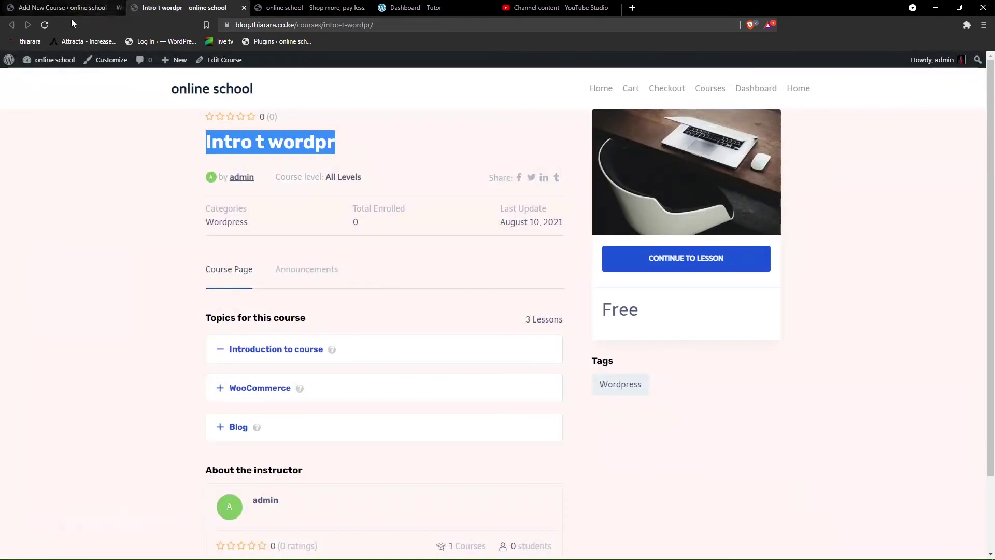
- Reload the live course page to confirm the new title 'Intro to wordpress'
left_click(44, 25)
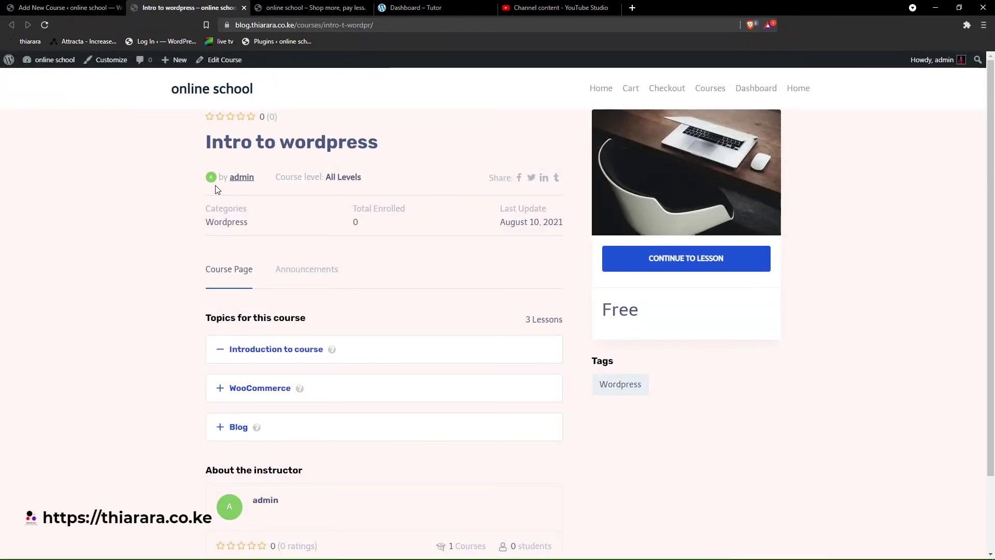
left_click_drag(207, 177, 290, 177)
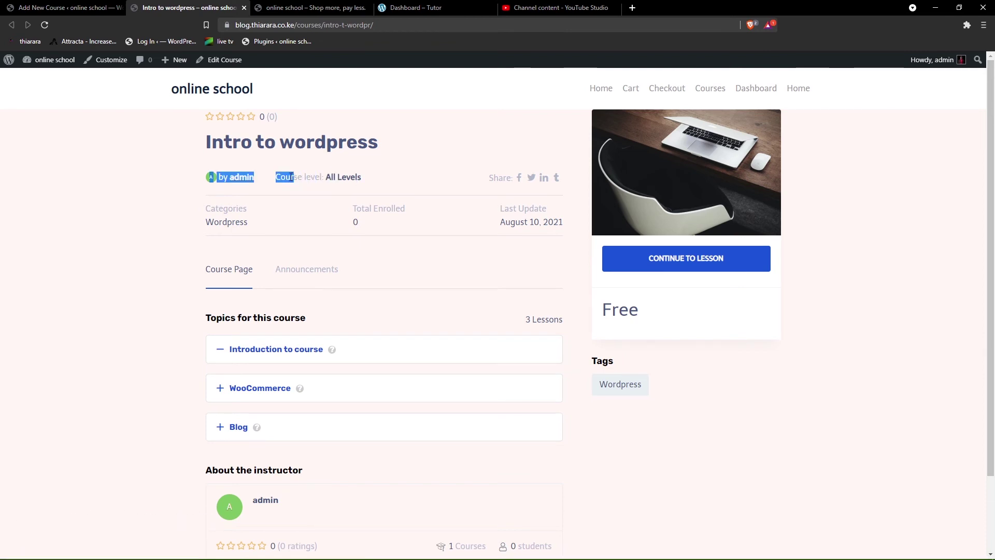
left_click(575, 186)
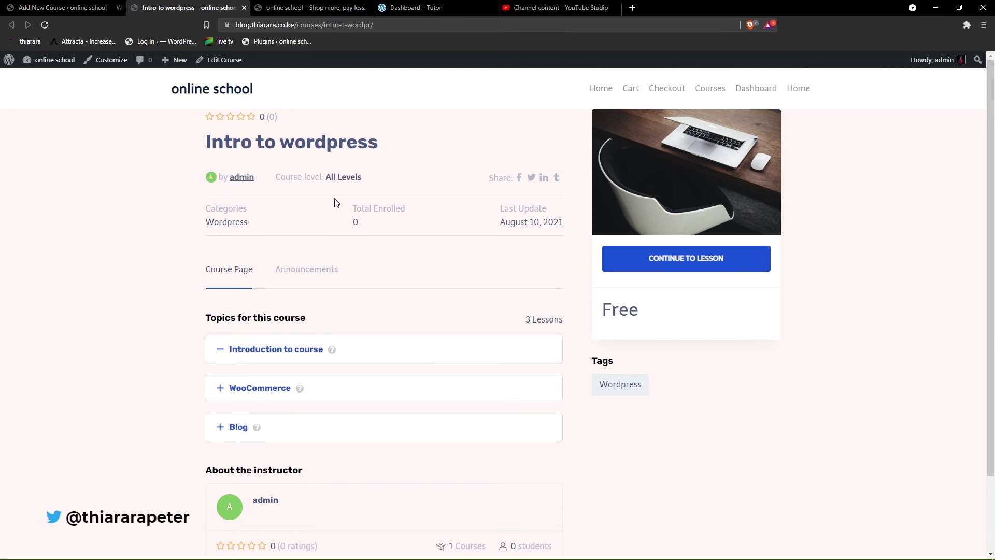
scroll(335, 202, "down", 2)
left_click_drag(201, 123, 258, 139)
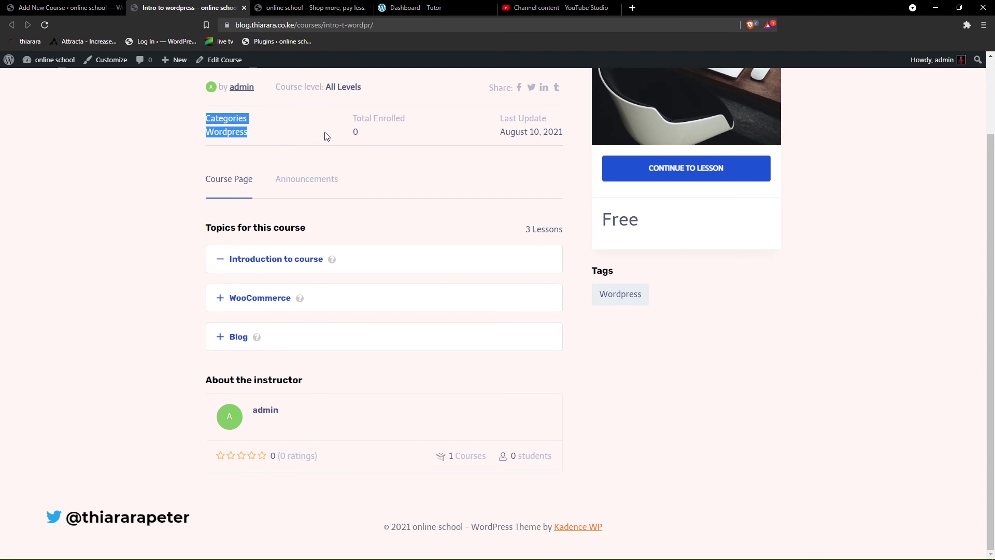
left_click_drag(326, 137, 378, 136)
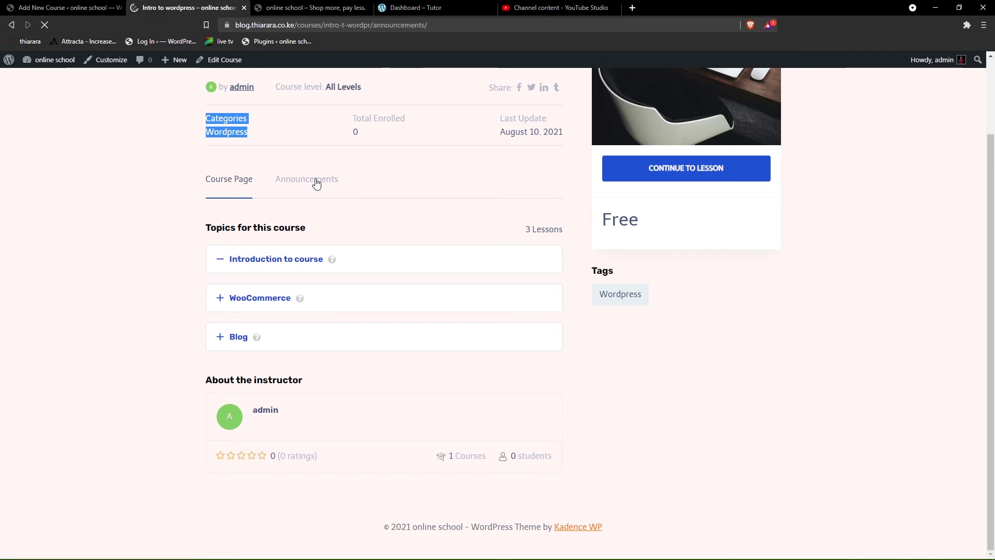
scroll(228, 209, "down", 1)
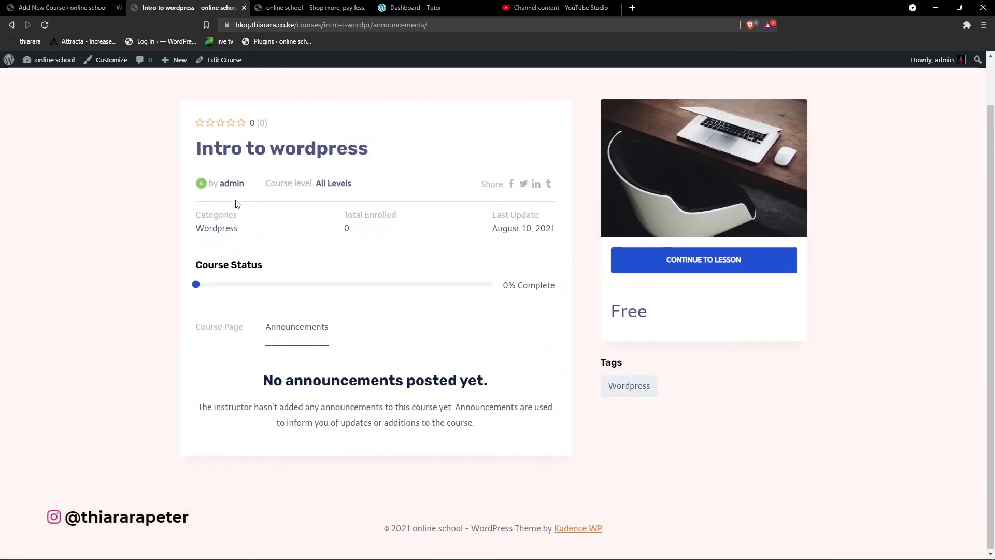
- Expand the WooCommerce and Blog topics to check their lessons, then return to the course editor
left_click(229, 327)
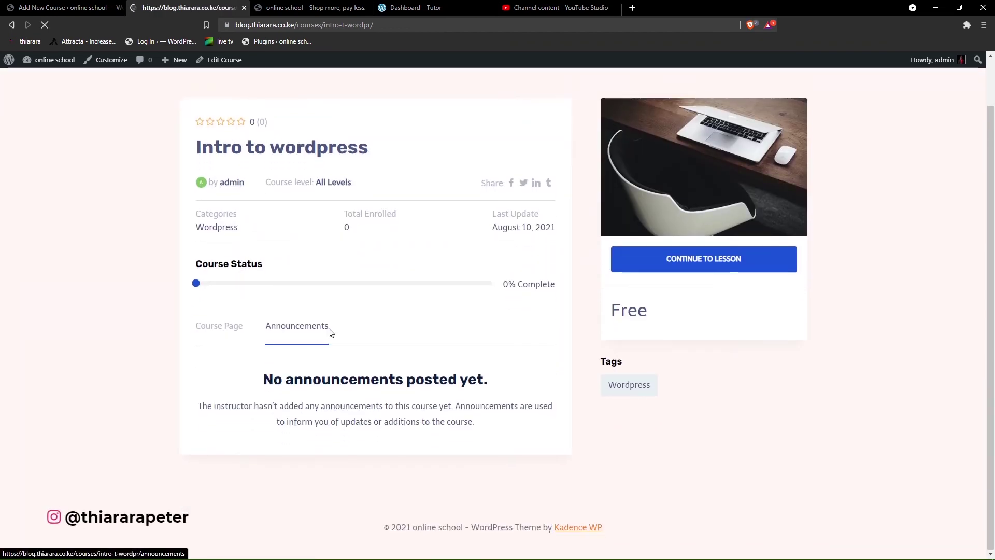
scroll(269, 316, "down", 2)
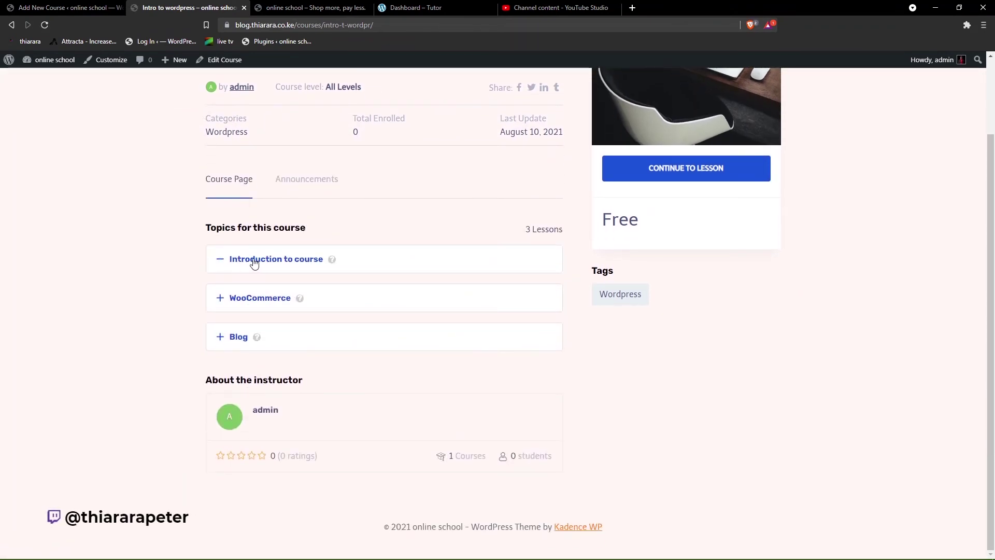
left_click(257, 300)
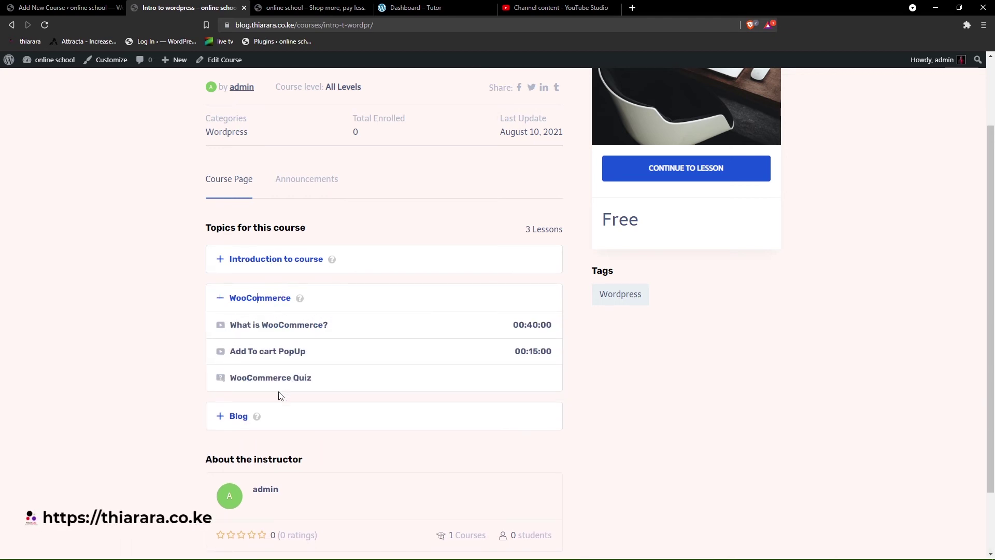
left_click(285, 424)
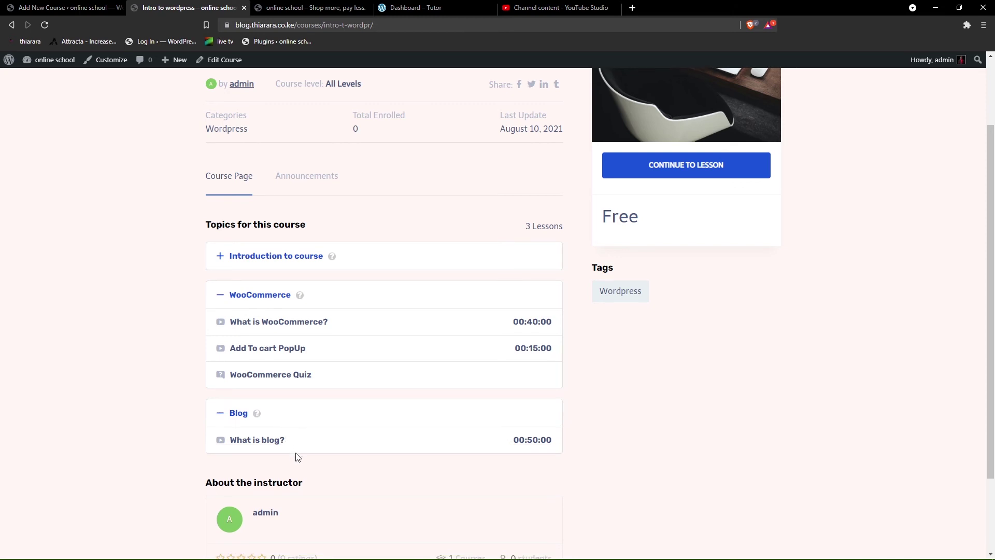
scroll(290, 366, "down", 2)
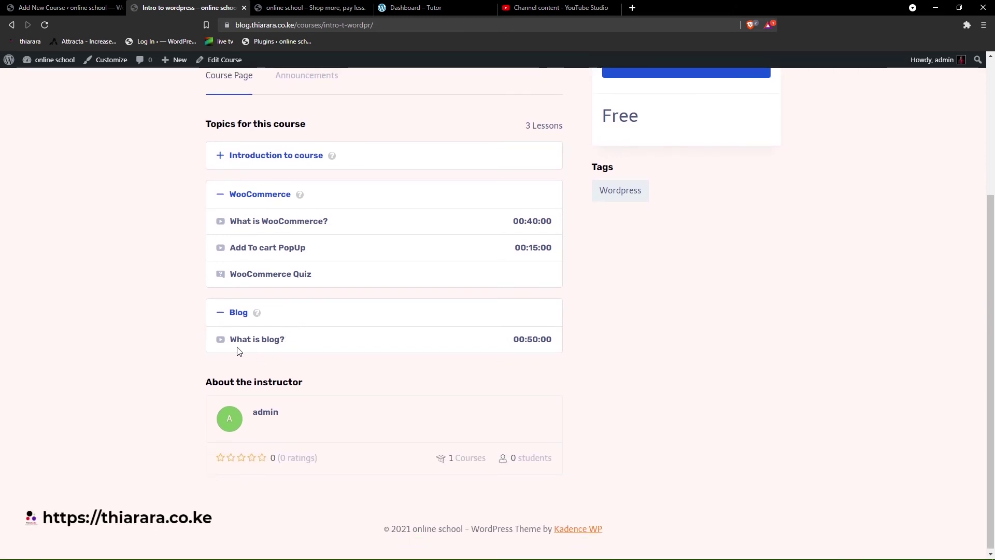
scroll(482, 438, "up", 4)
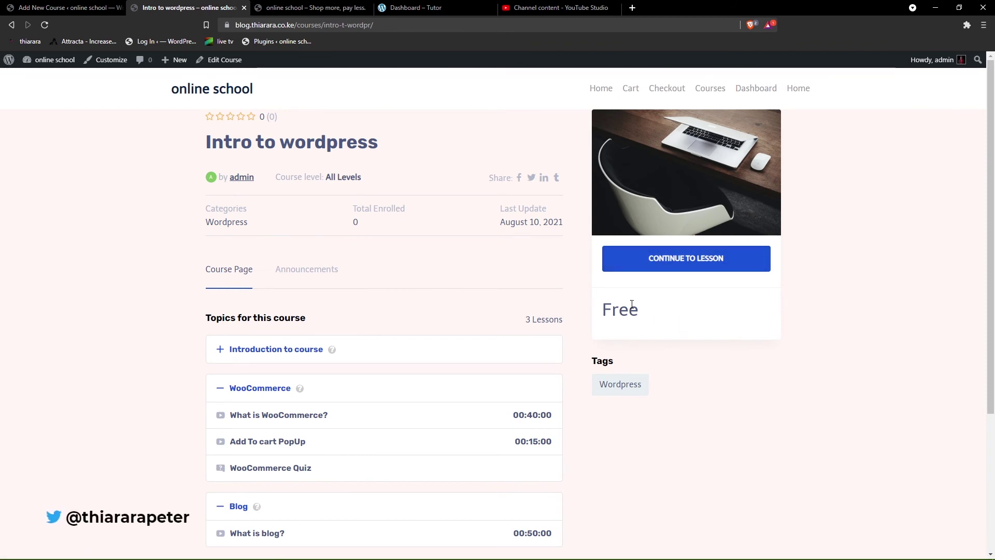
left_click(107, 11)
scroll(136, 284, "down", 5)
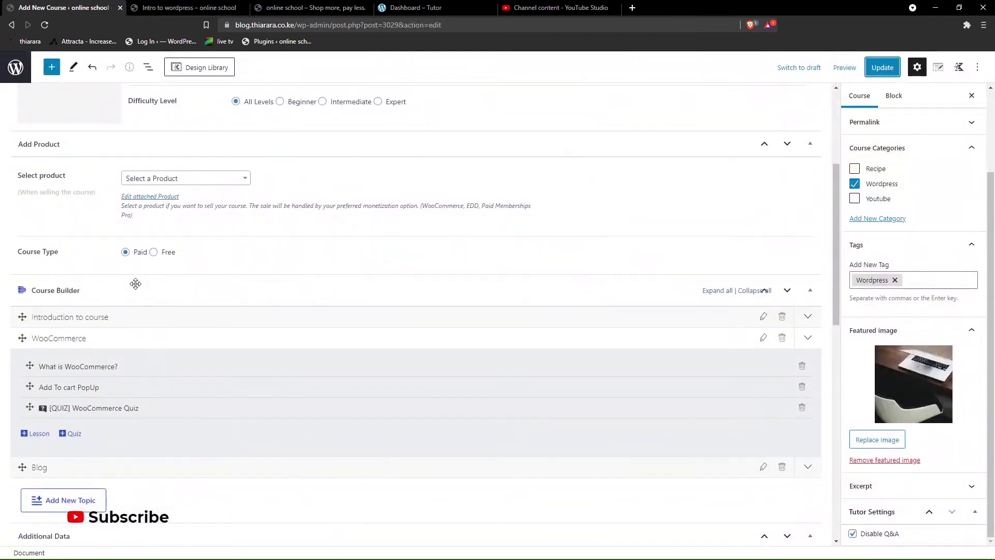
- Start a new WooCommerce product and copy the course title from the live course page
left_click(20, 65)
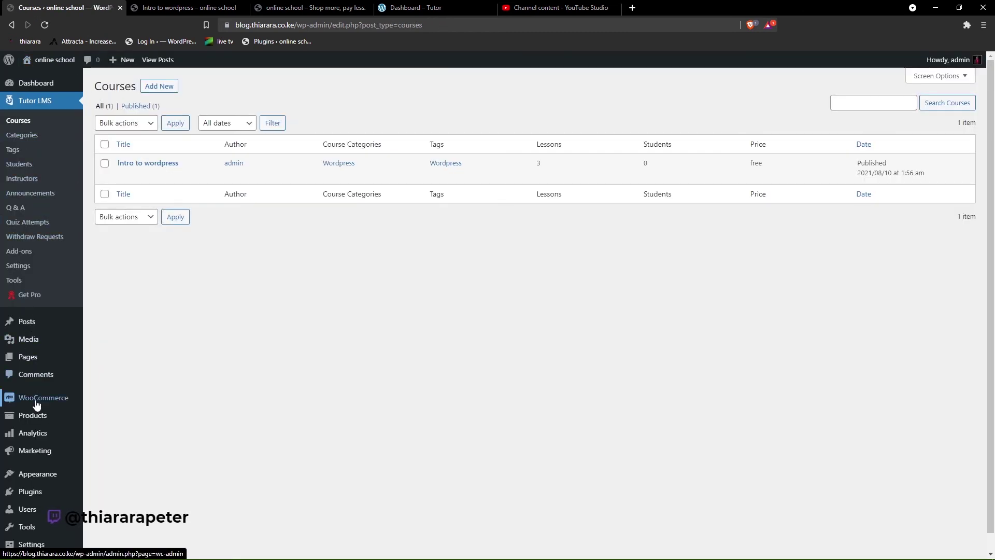
mouse_move(50, 406)
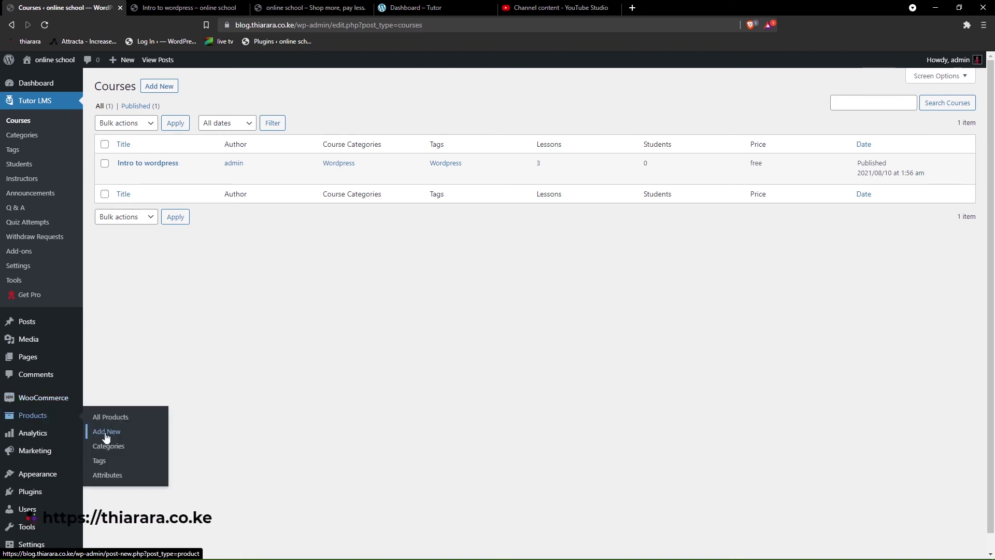
left_click(106, 432)
left_click(176, 8)
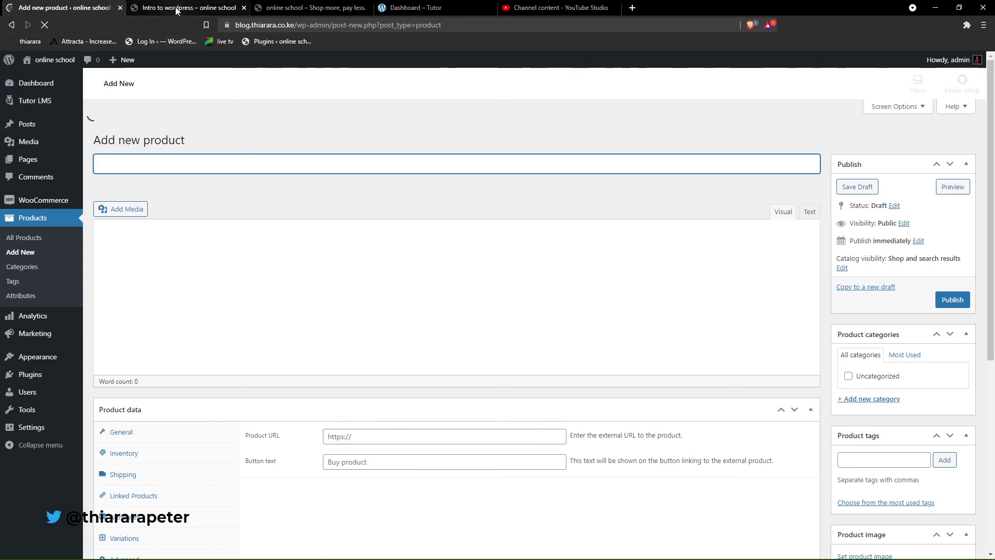
left_click_drag(379, 144, 212, 145)
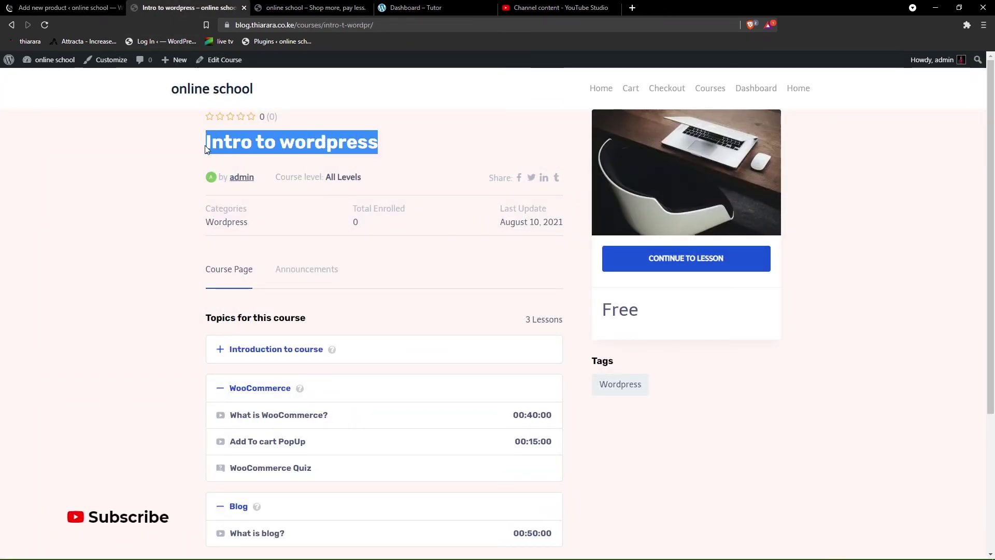
left_click(61, 6)
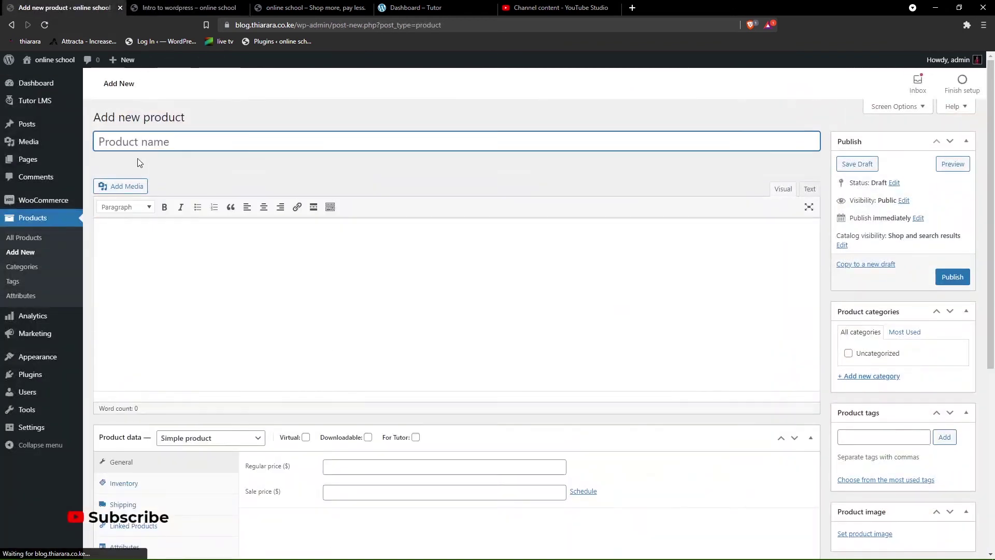
- Name the product 'Intro to WordPress' and paste a placeholder description
type("Intro to wordpress")
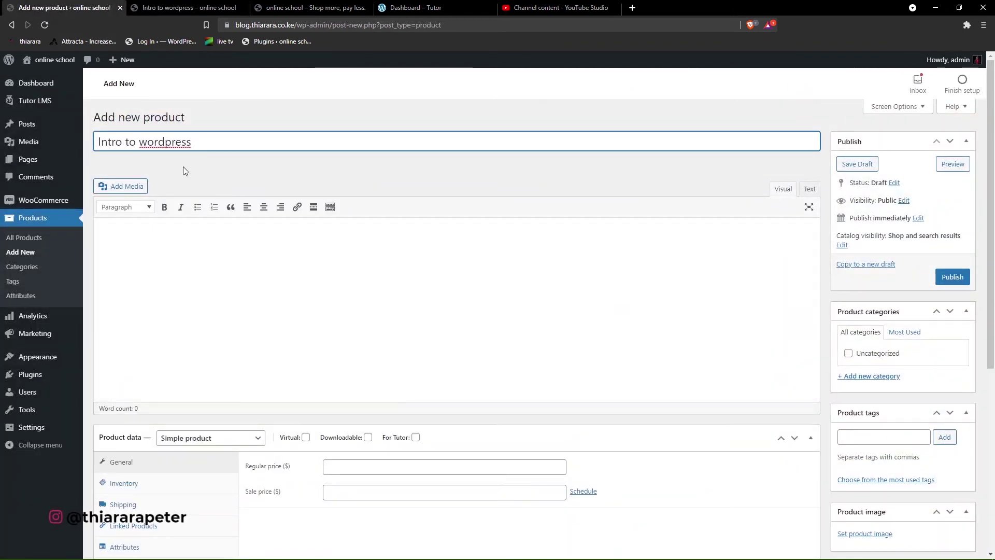
right_click(157, 141)
left_click(178, 149)
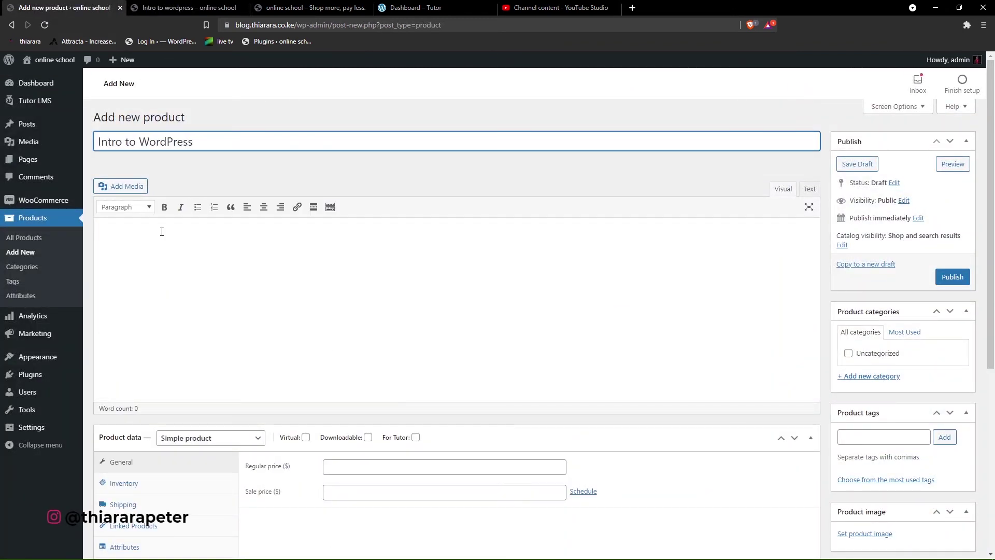
left_click(145, 244)
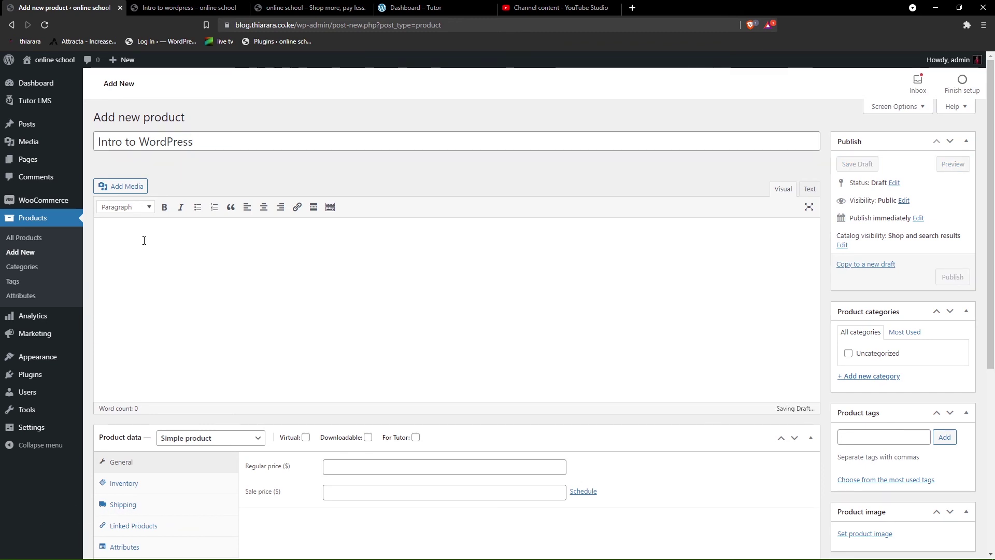
scroll(182, 352, "down", 10)
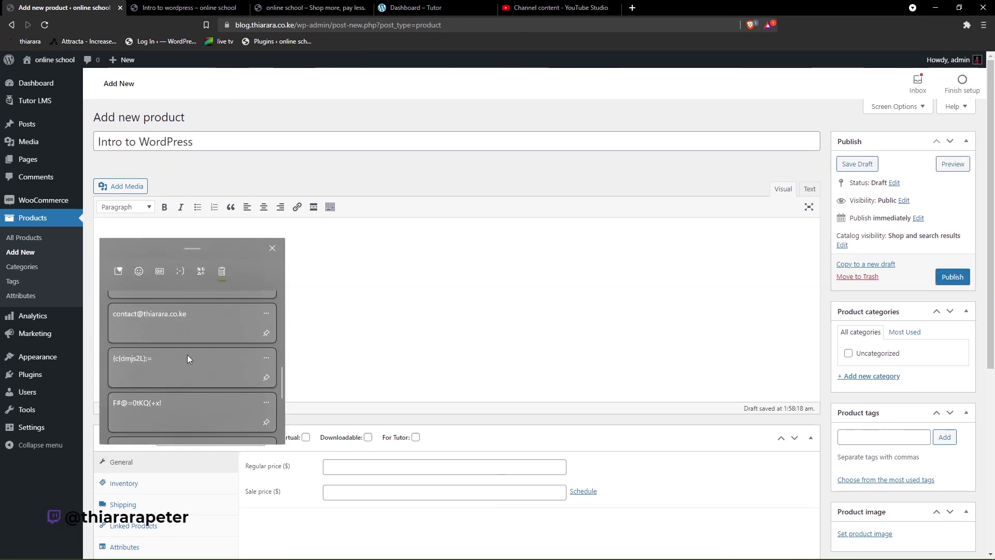
left_click(195, 358)
scroll(218, 318, "down", 3)
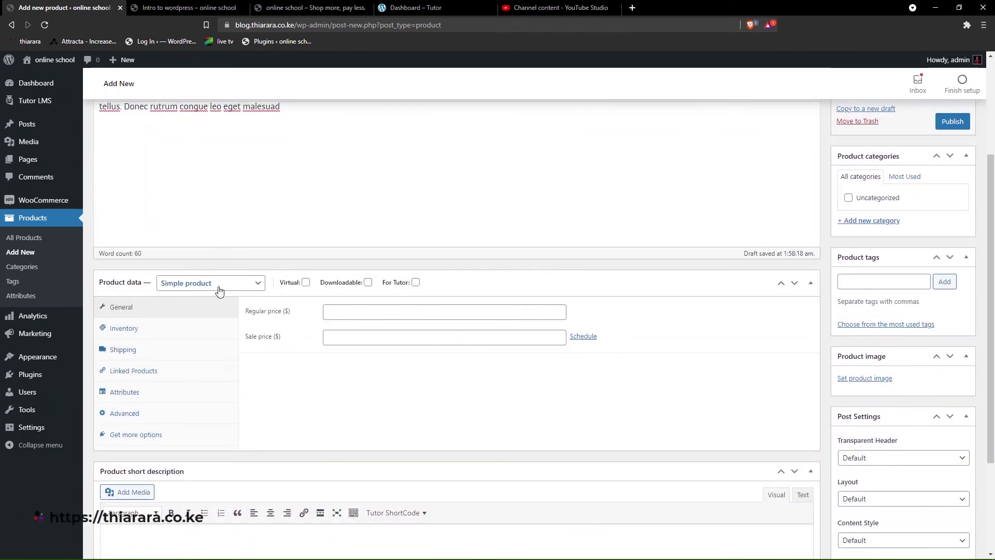
- Mark it Virtual, Downloadable and For Tutor, price 100 with sale price 80, and publish
left_click(306, 283)
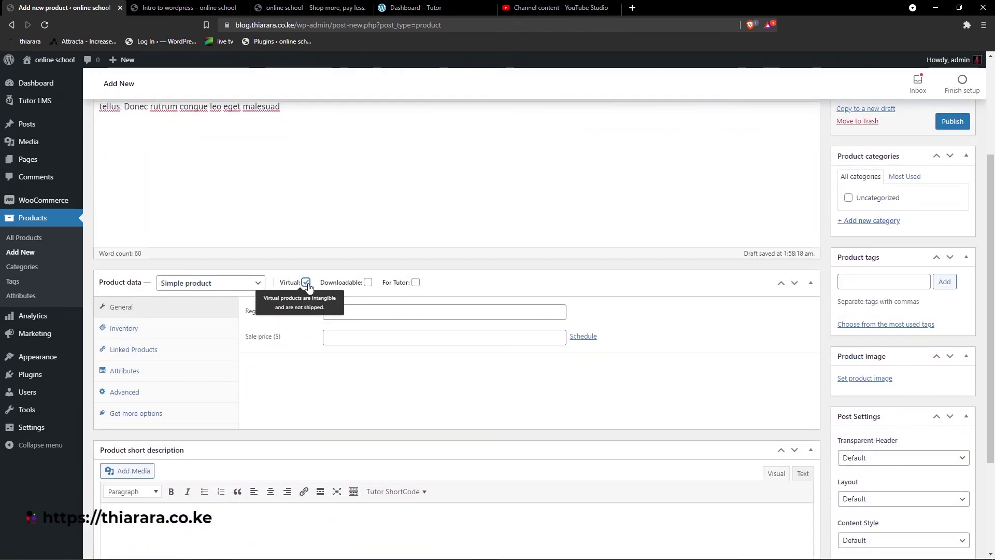
left_click(367, 285)
left_click(417, 284)
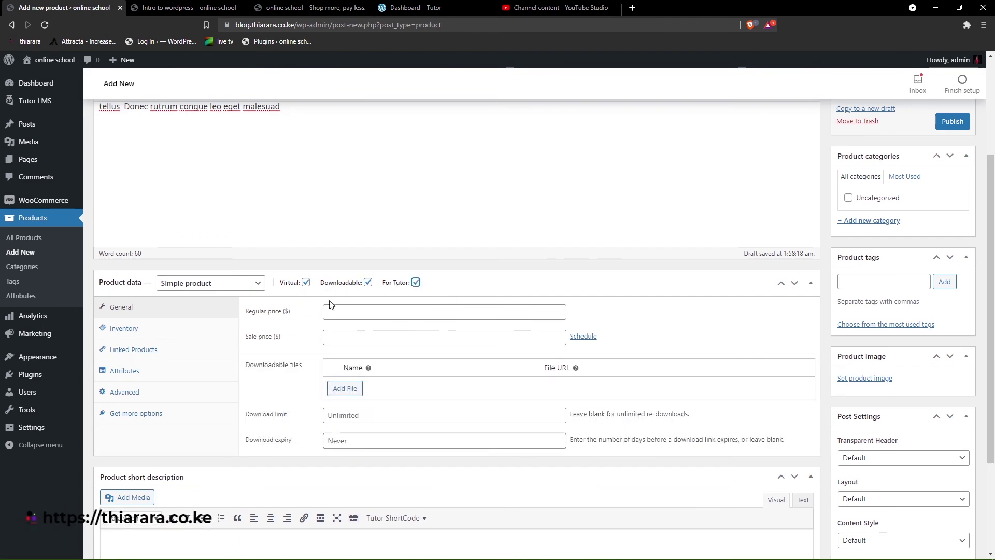
left_click(336, 318)
left_click(335, 317)
left_click(332, 334)
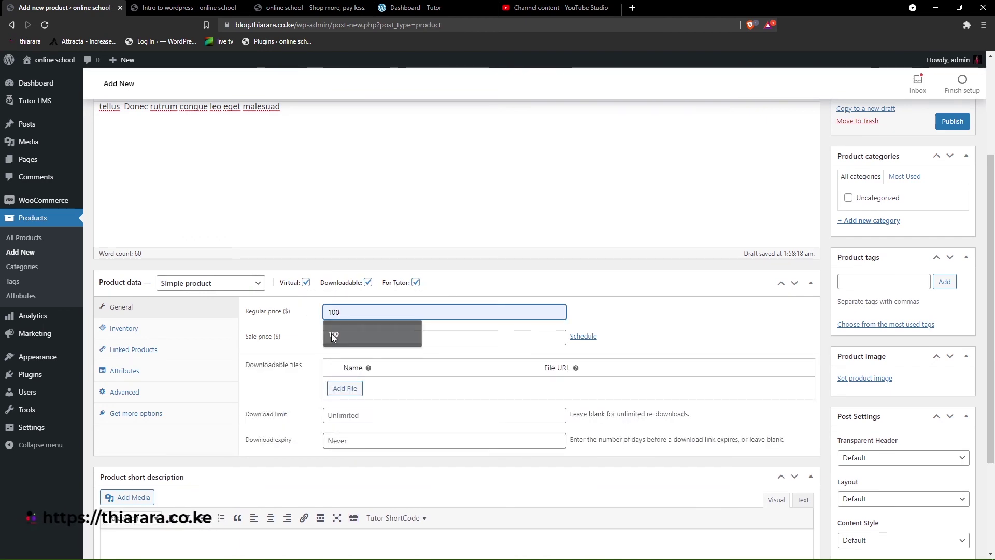
left_click(343, 336)
left_click(344, 359)
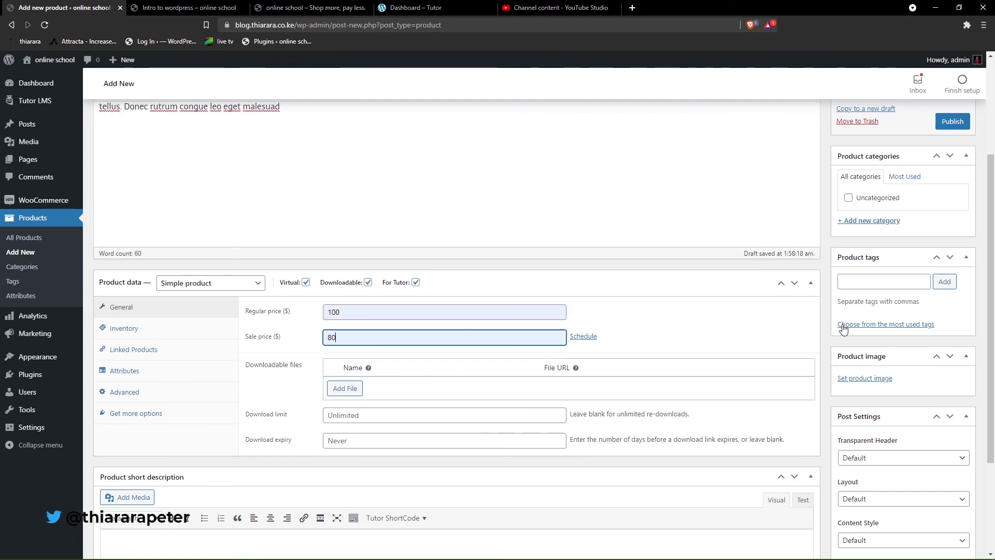
left_click(956, 126)
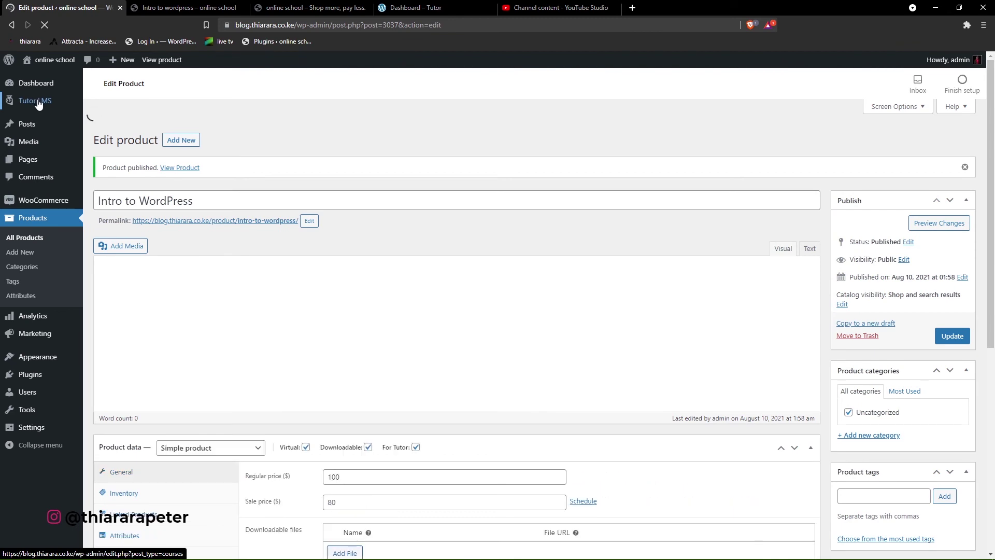
- Select the 'Intro to WordPress' product for the Intro to wordpress course and update it
mouse_move(42, 105)
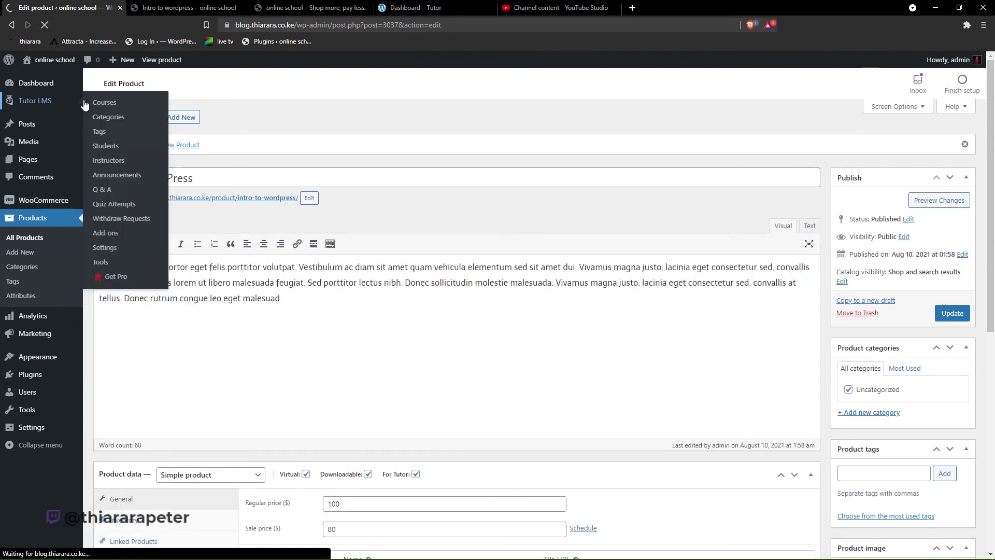
left_click(103, 103)
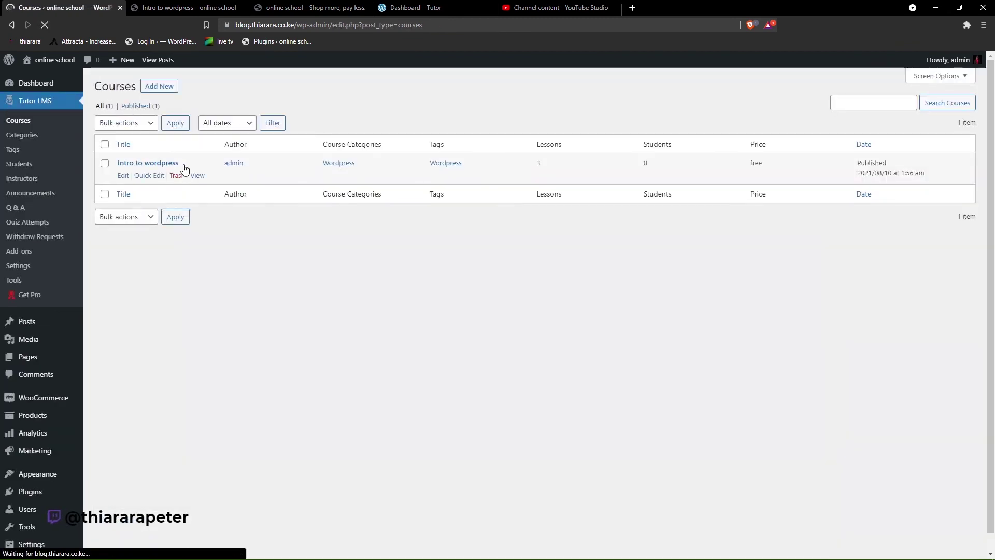
left_click(124, 176)
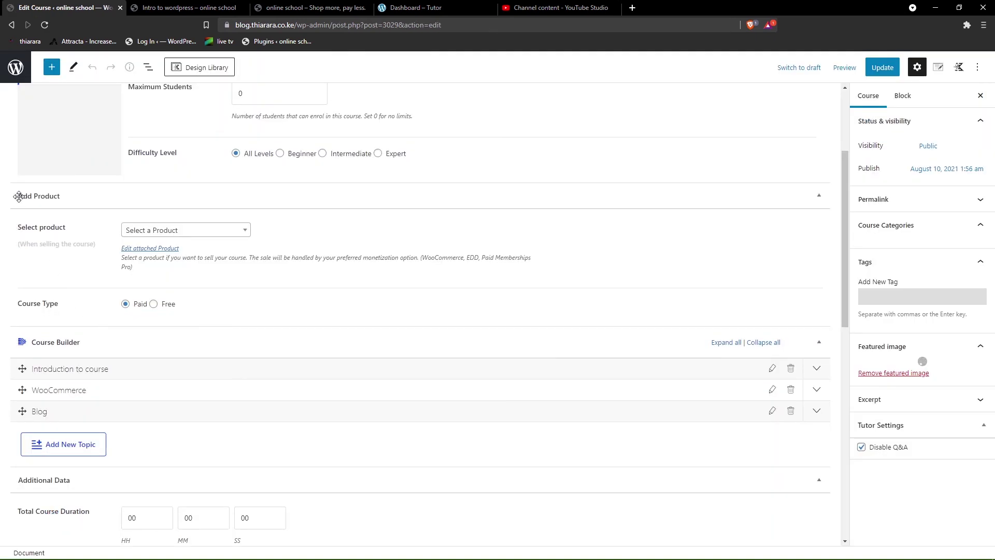
left_click_drag(16, 232, 61, 231)
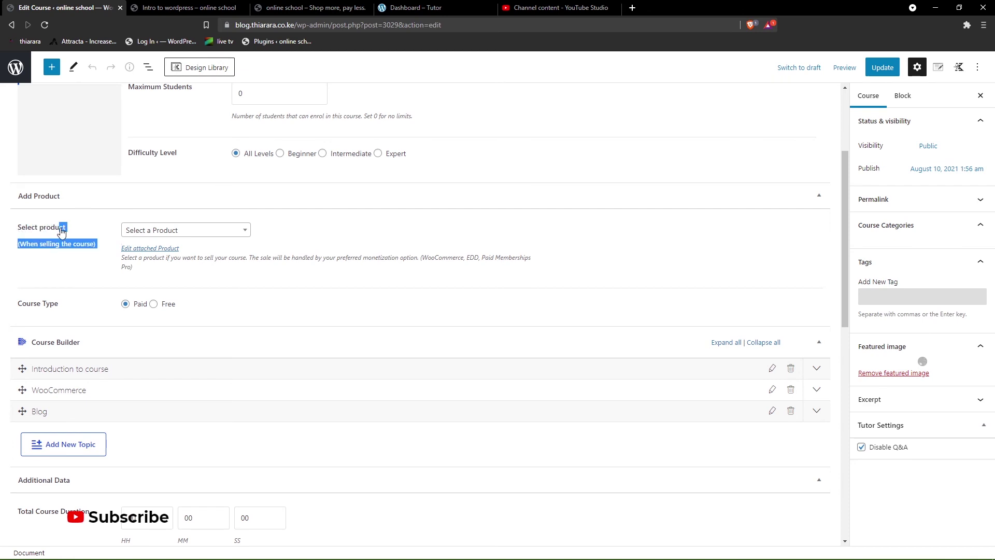
left_click(161, 235)
left_click(175, 287)
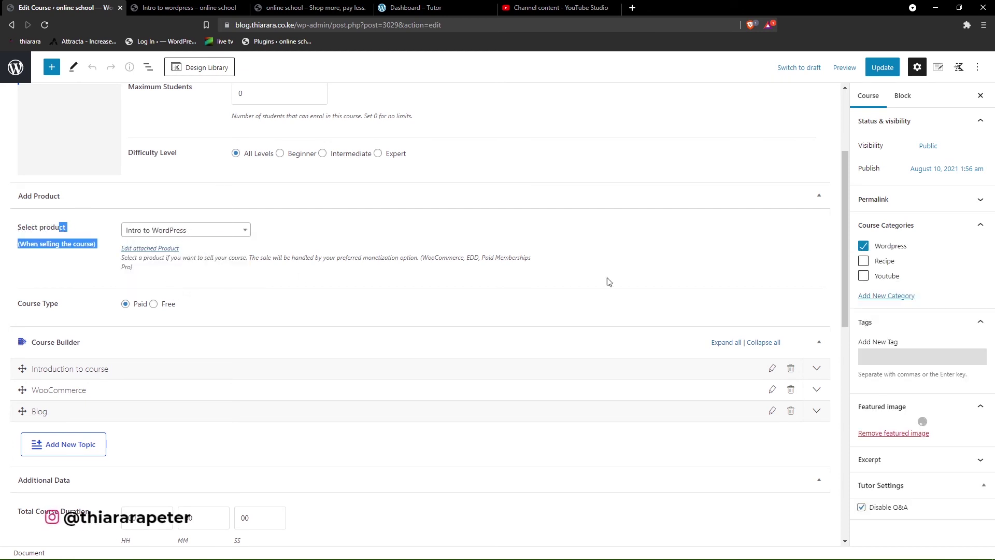
left_click(883, 71)
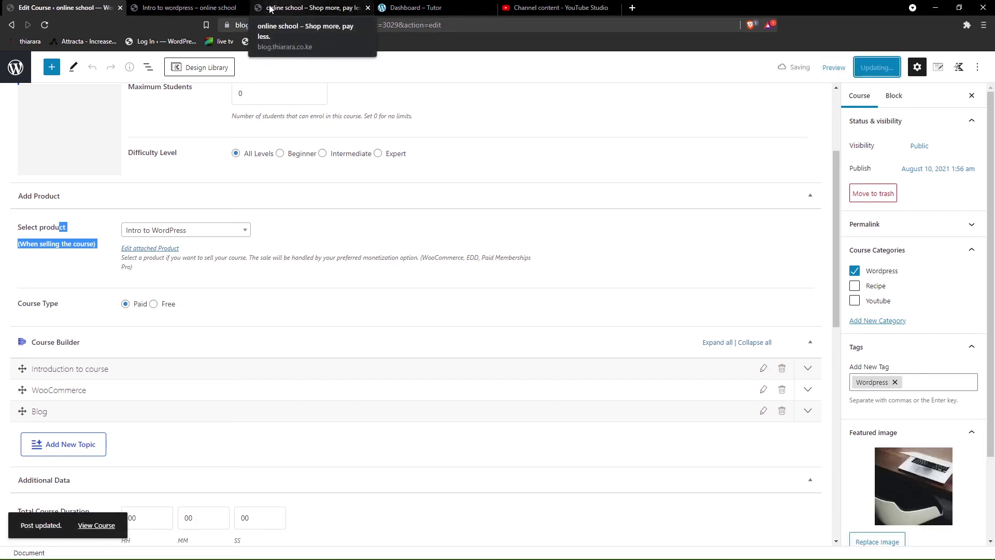
- Open the Intro to wordpress course page in a new tab and check its $80 price
right_click(196, 7)
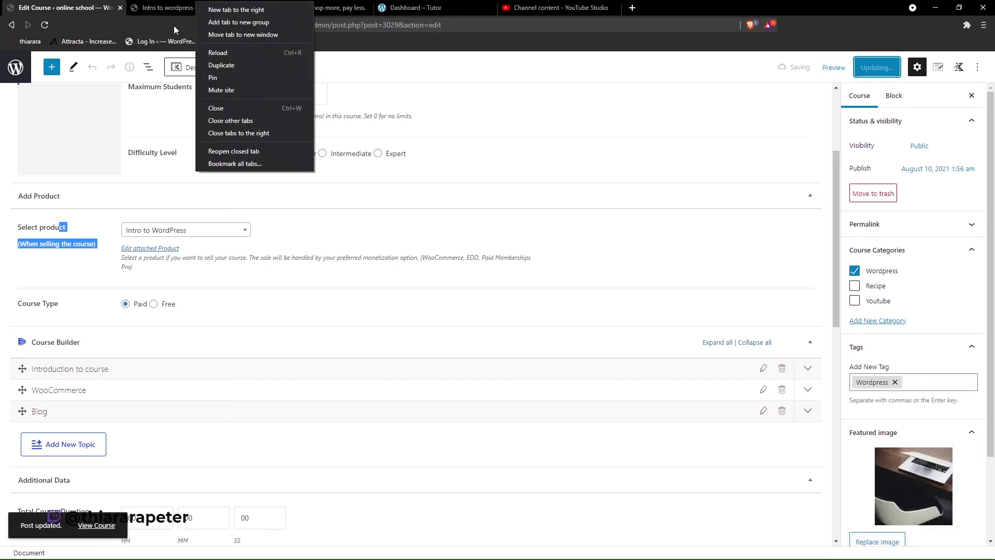
right_click(93, 527)
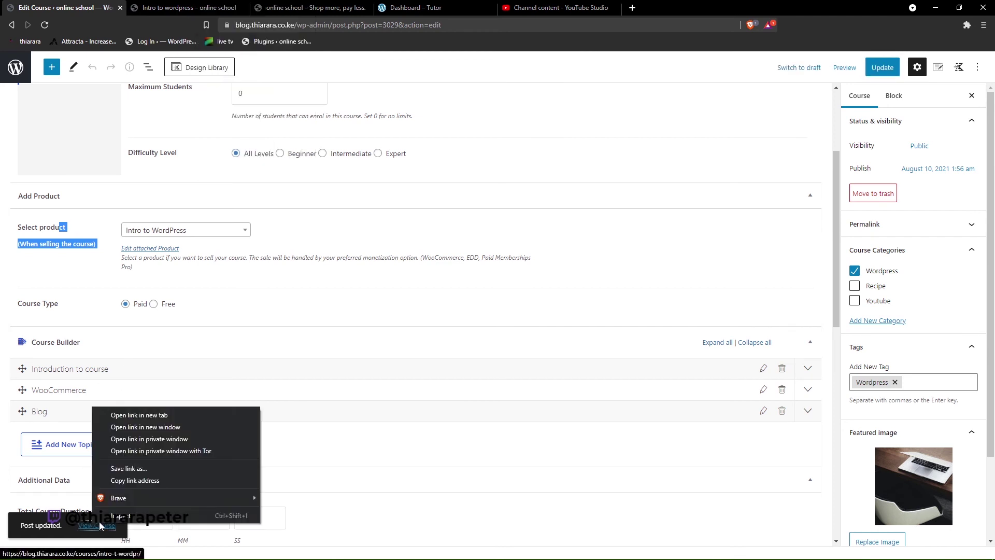
left_click(147, 414)
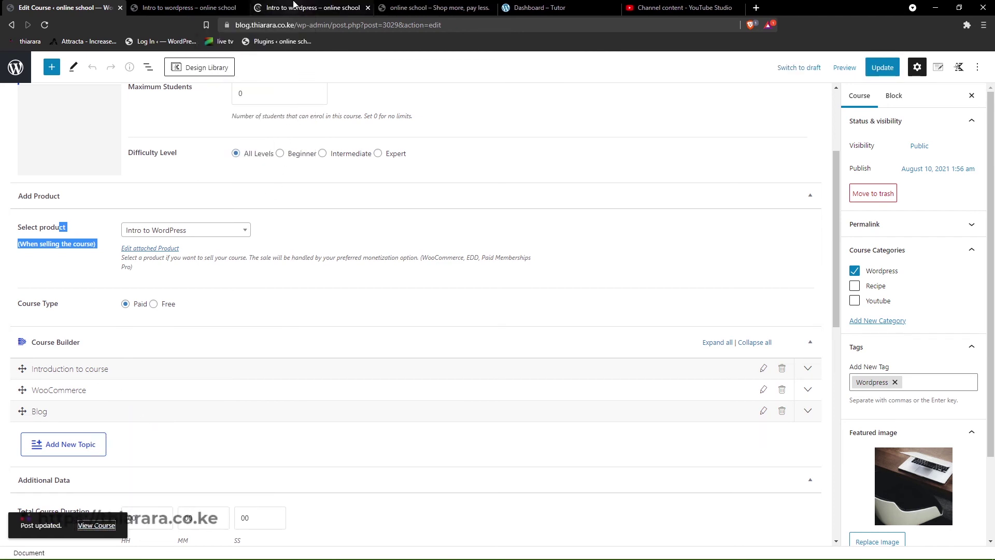
left_click(311, 7)
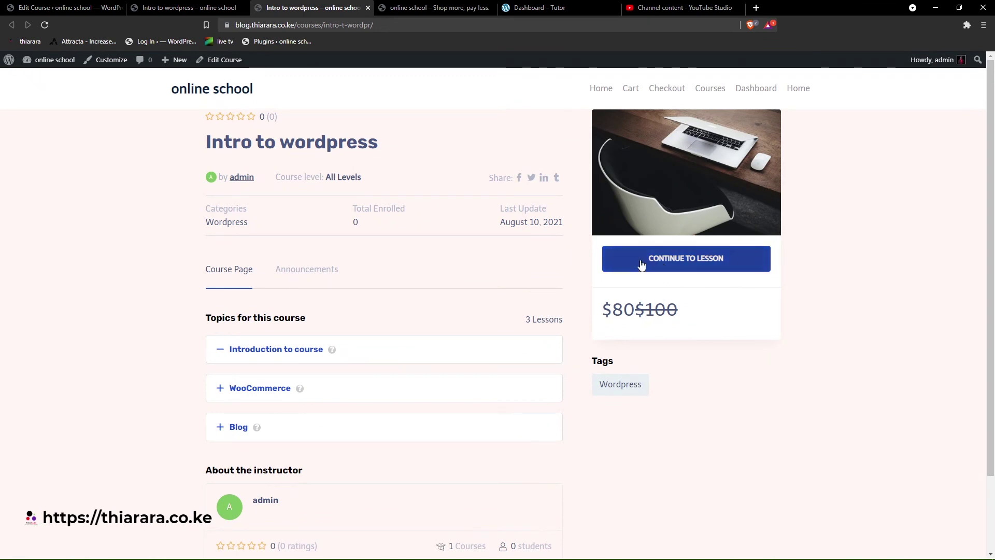
mouse_move(624, 311)
left_mouse_down()
mouse_move(603, 313)
mouse_move(620, 315)
left_mouse_up()
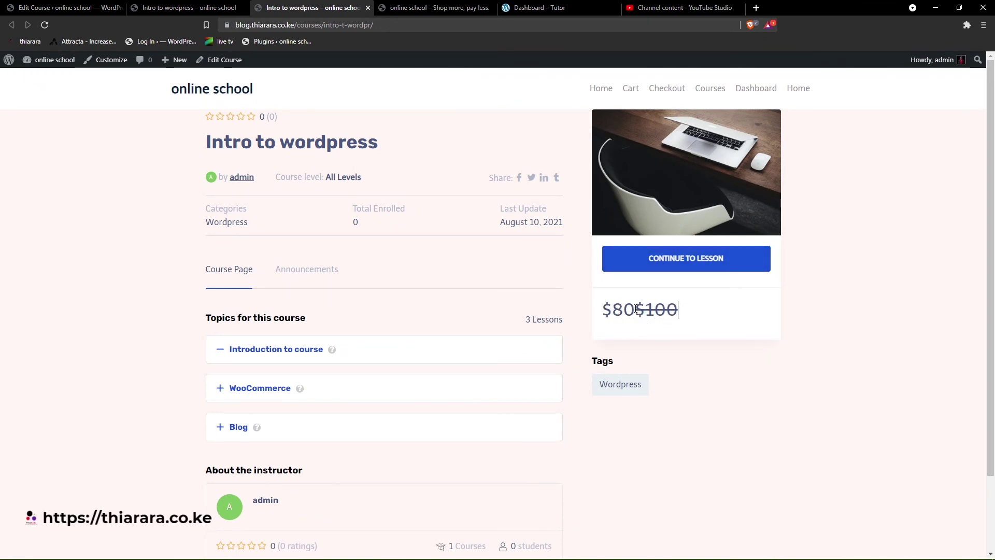
- Close the course tabs and load blog.thiarara.co.ke in a new private window
left_click(368, 8)
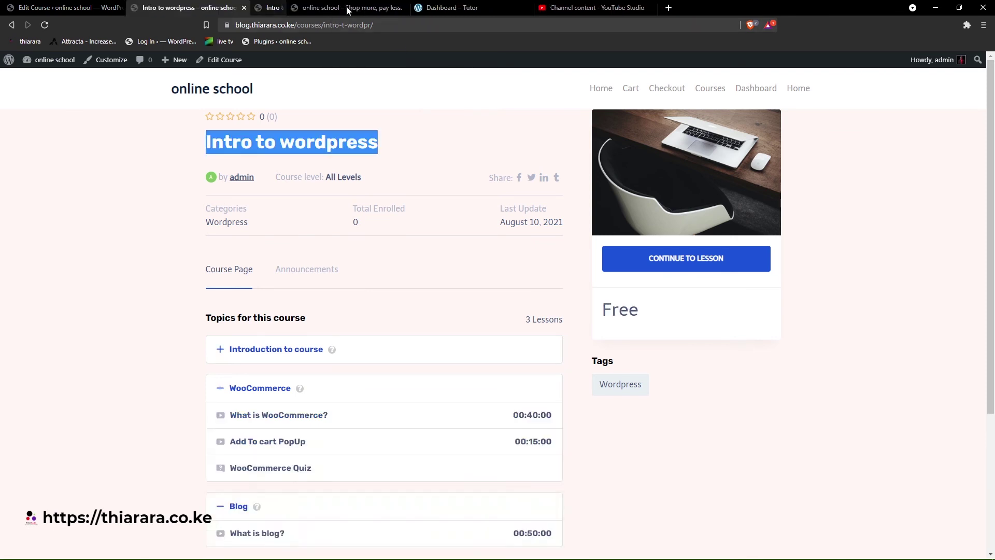
left_click(244, 7)
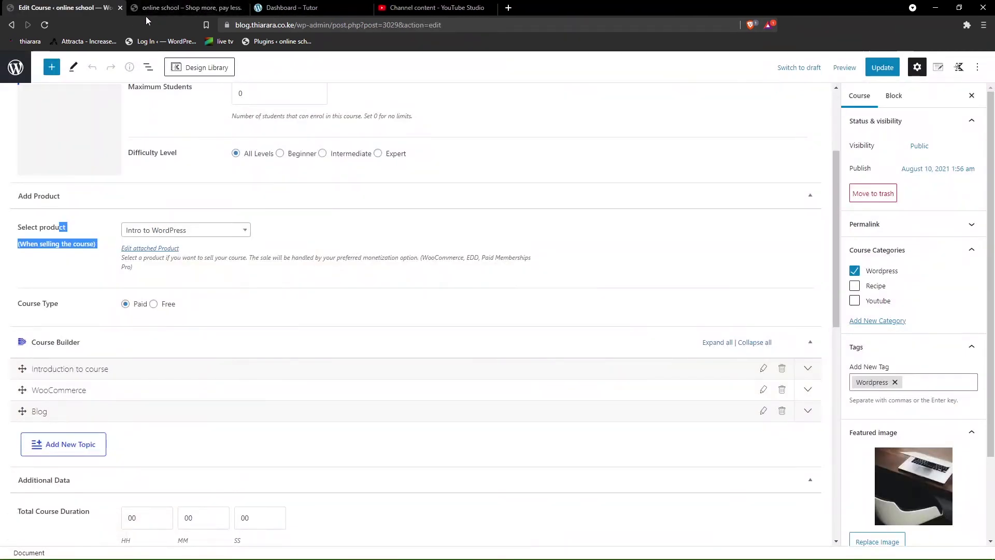
left_click(982, 24)
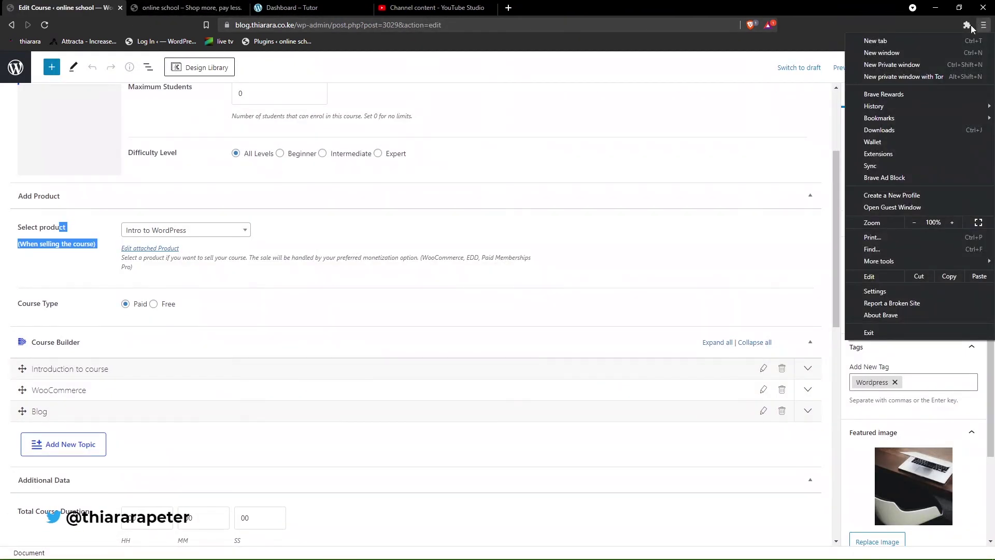
left_click(851, 63)
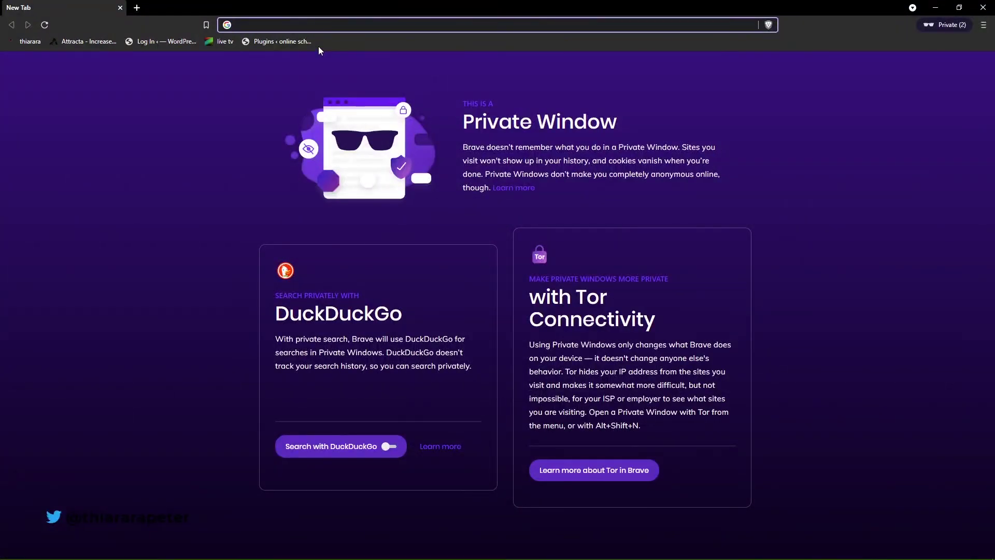
type("blog.thiarara.co.ke")
key("Return")
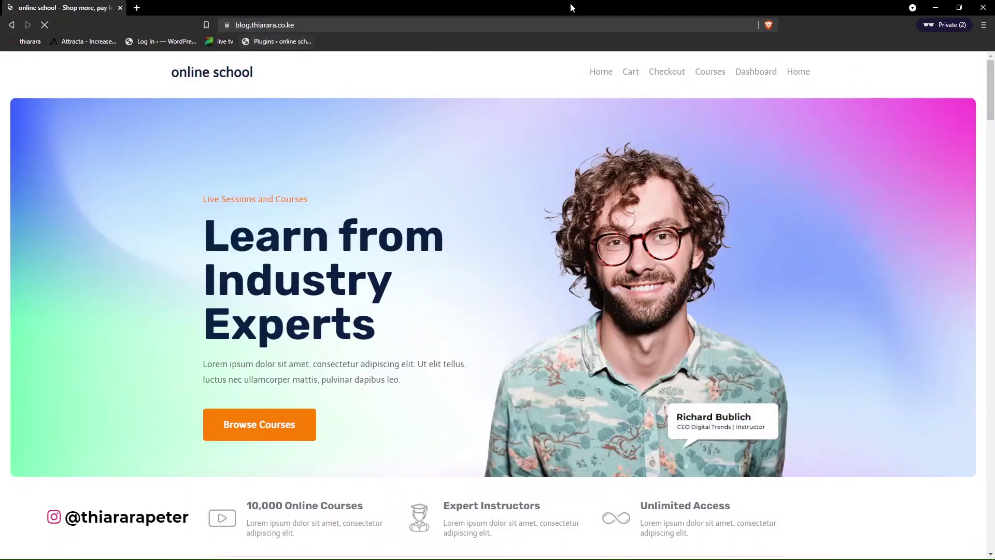
- Browse the site's Courses listing to find the Intro to wordpress course
left_click(709, 77)
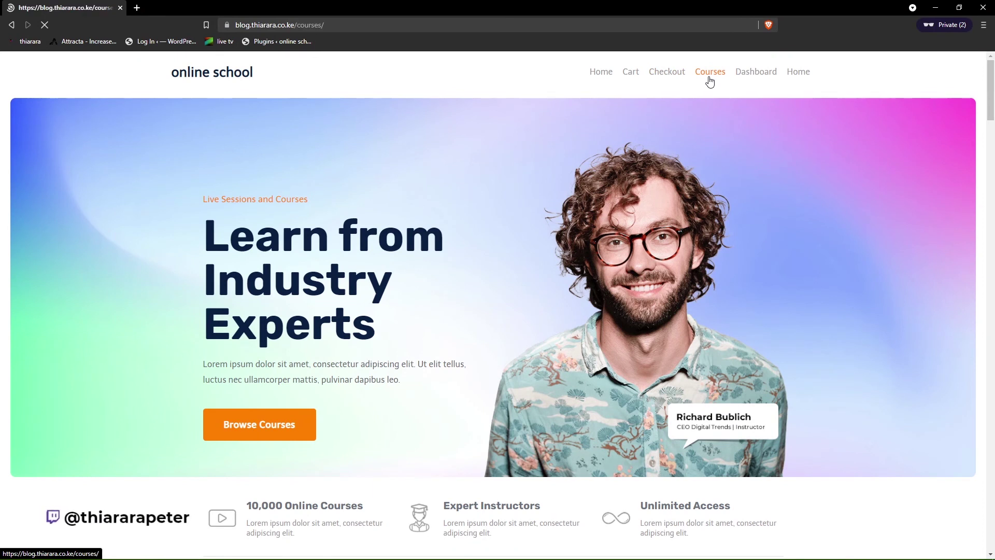
scroll(499, 246, "down", 3)
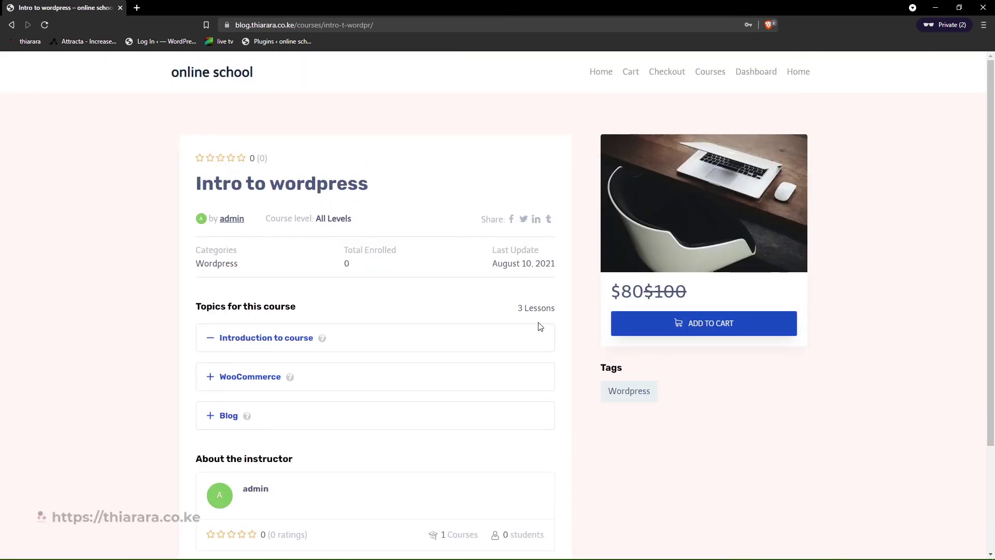
scroll(342, 289, "down", 3)
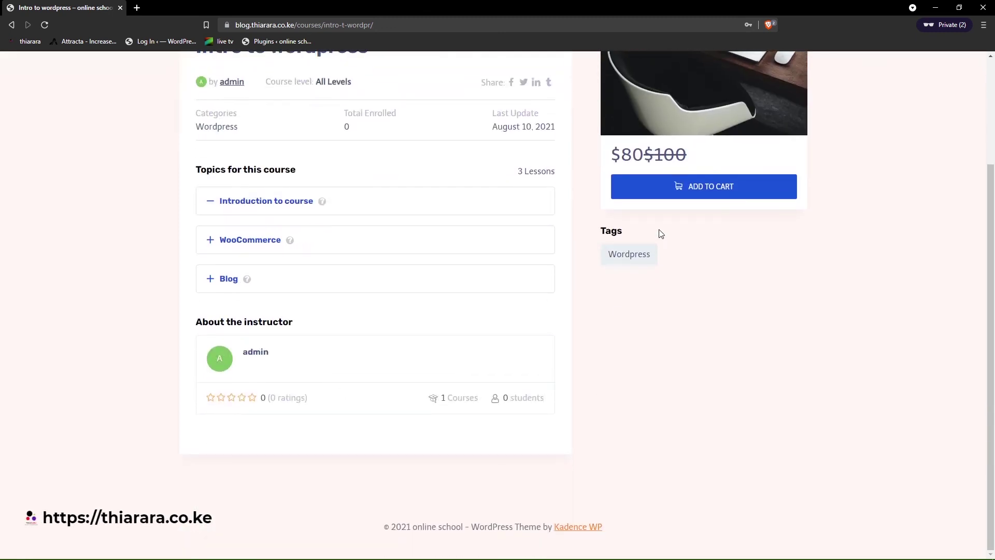
scroll(661, 234, "up", 3)
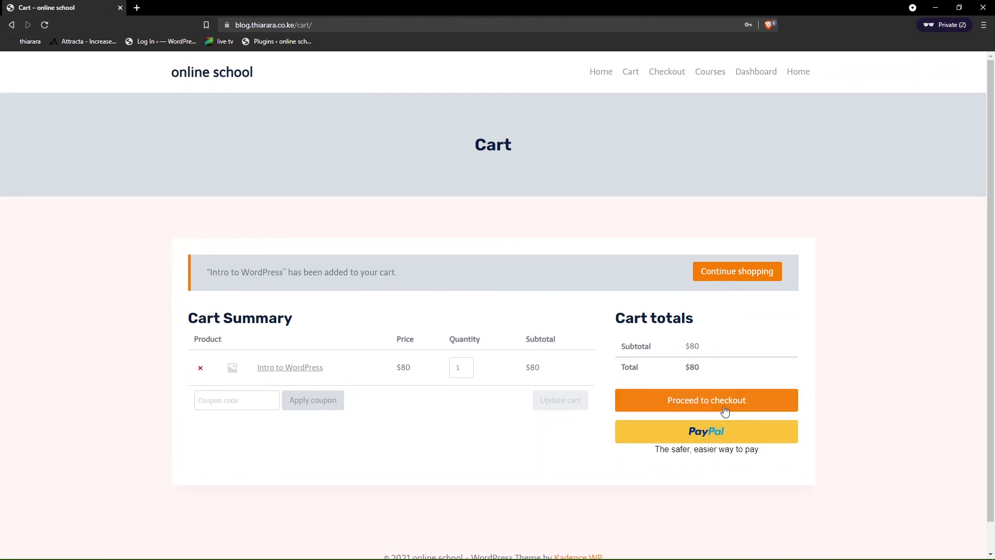
- Go to checkout and try Check payments and both PayPal options, ending on the first PayPal
left_click(703, 404)
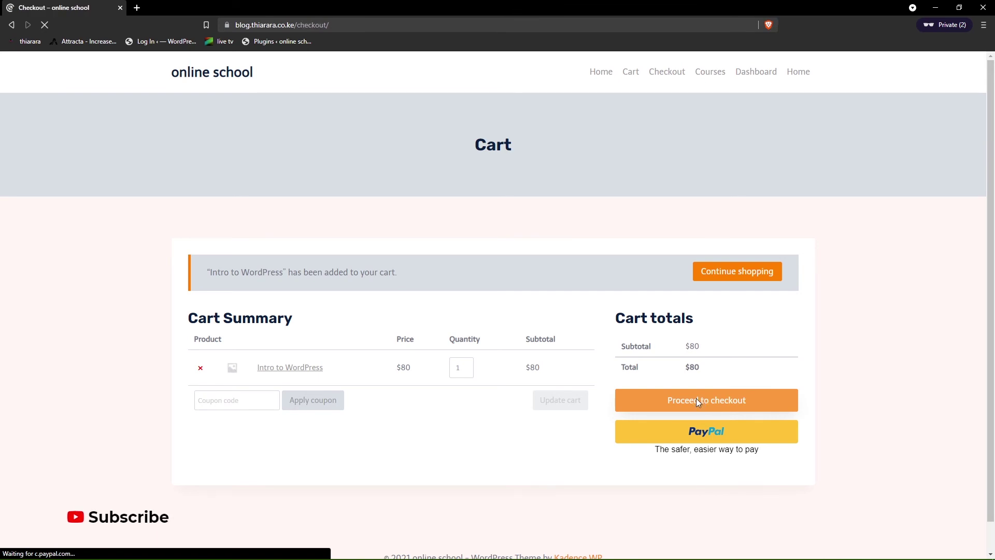
scroll(264, 287, "down", 3)
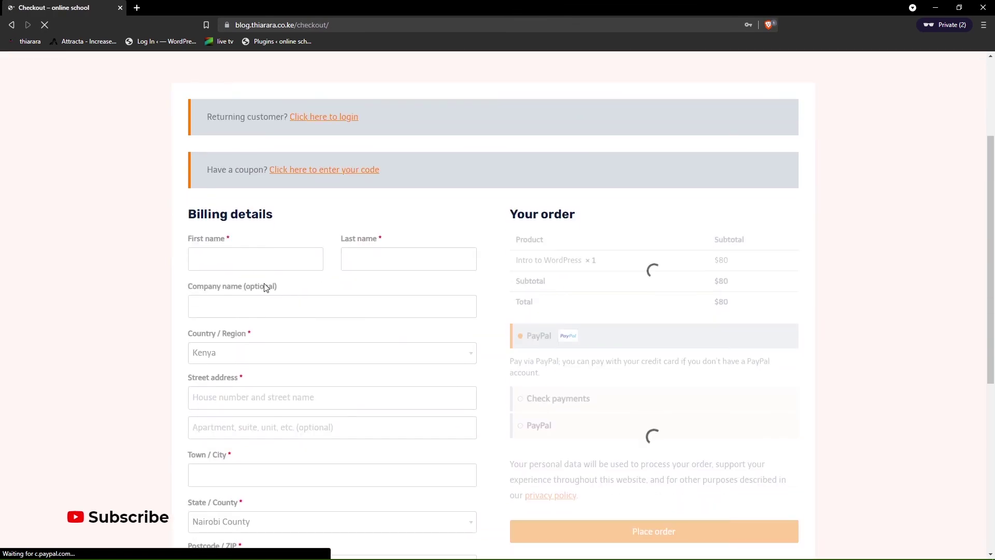
scroll(444, 368, "down", 1)
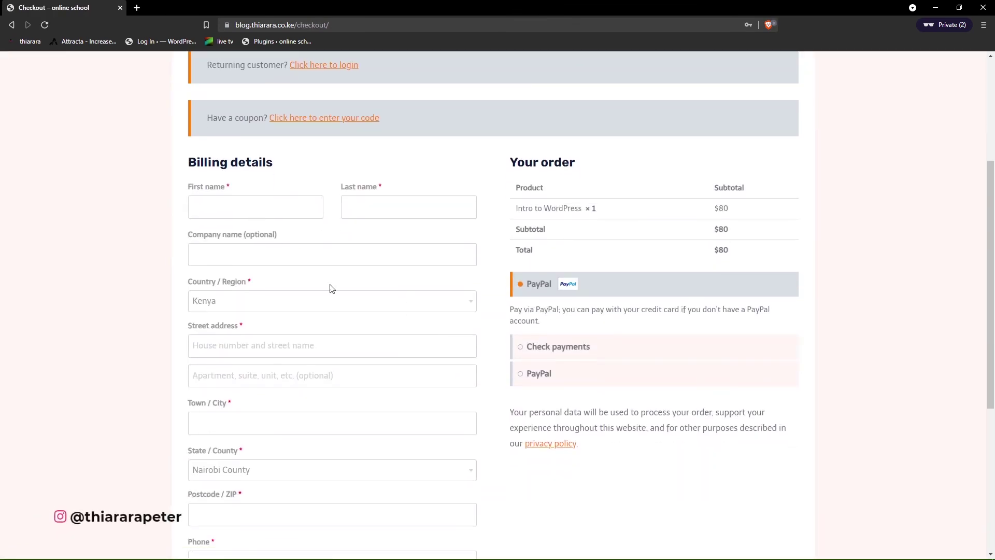
left_click(529, 347)
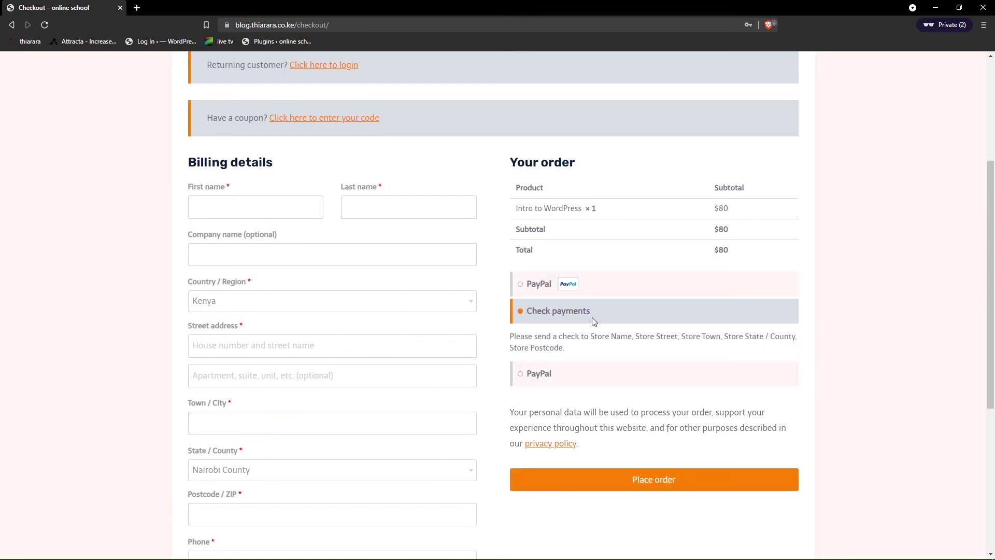
left_click(577, 376)
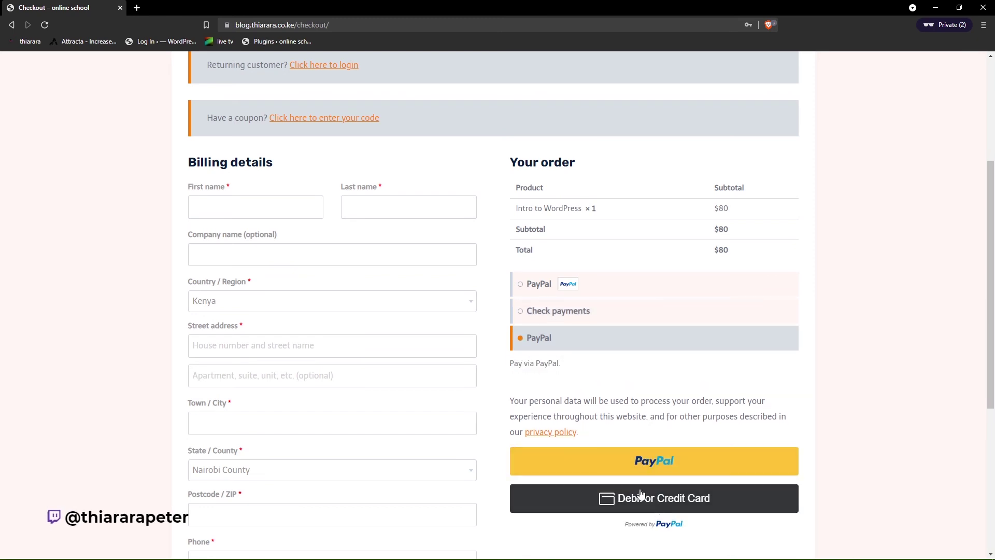
left_click(555, 280)
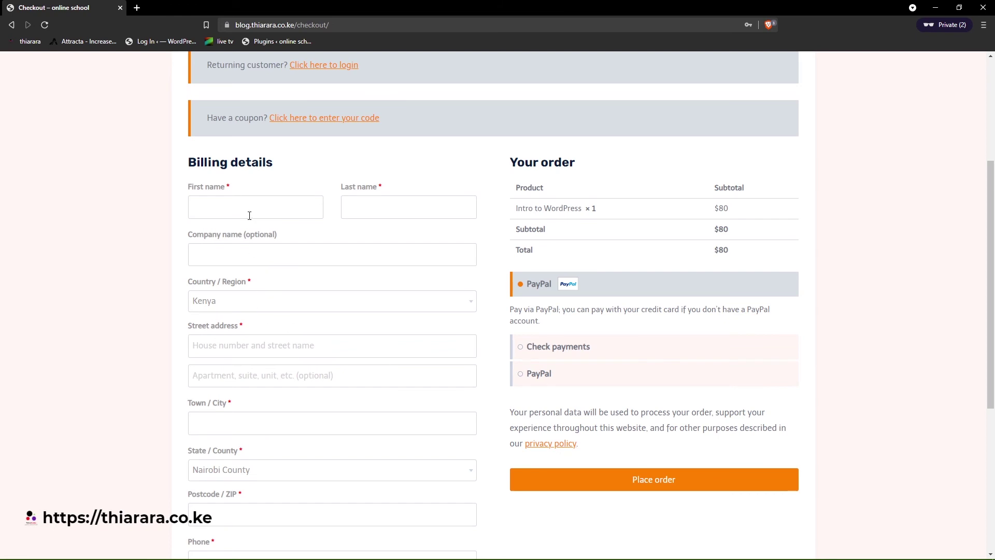
scroll(280, 282, "down", 5)
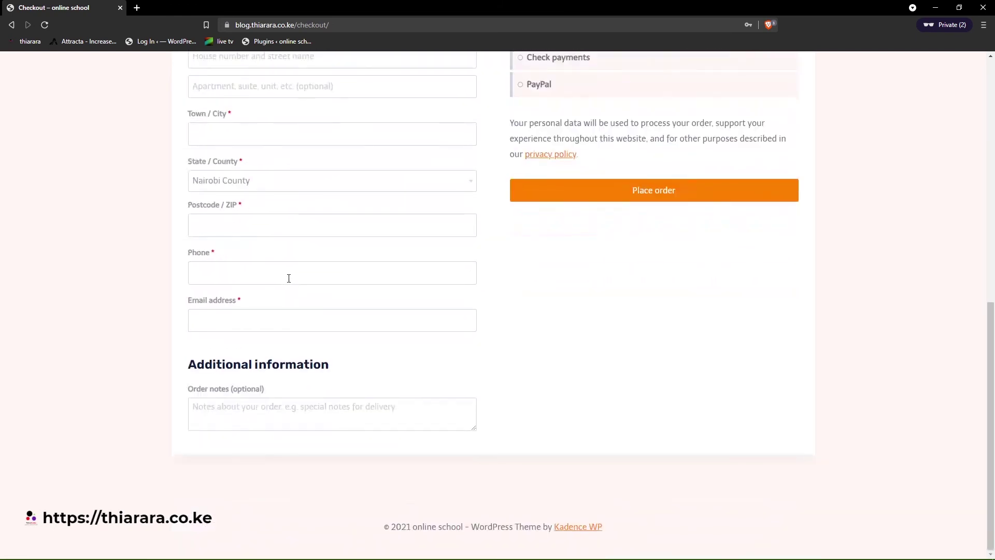
scroll(565, 338, "up", 8)
scroll(586, 340, "up", 1)
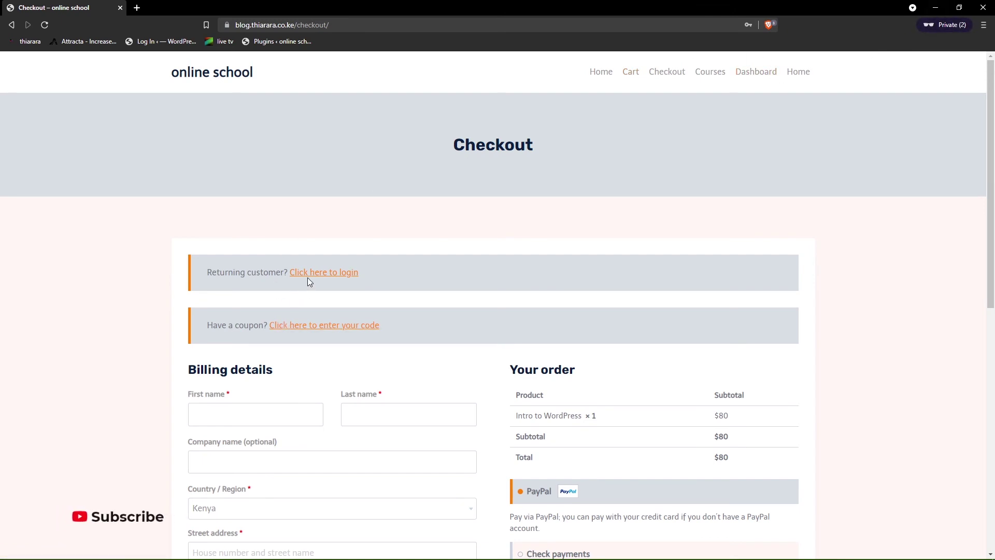
- Fill in the billing first and last name and autofill the street address from a saved entry
scroll(278, 355, "down", 2)
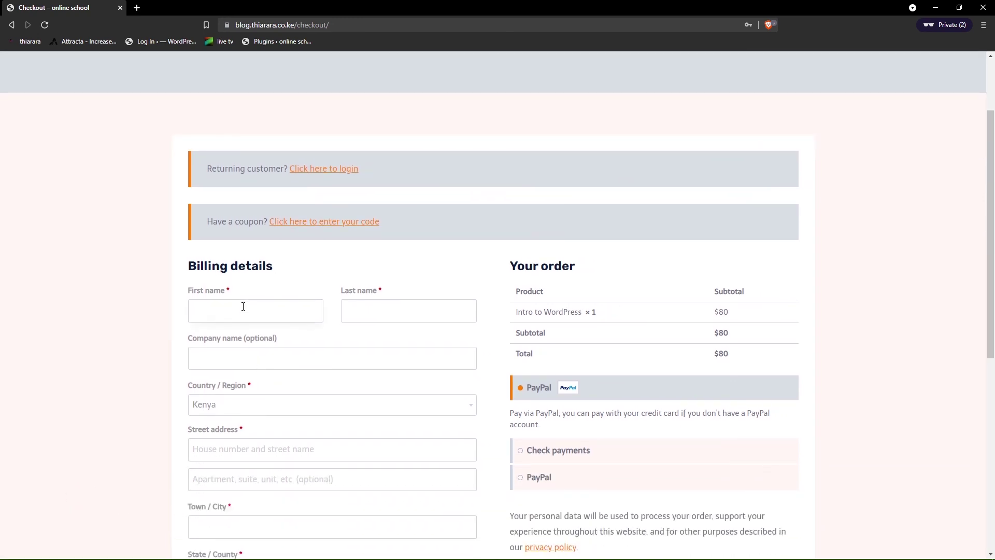
type("demo")
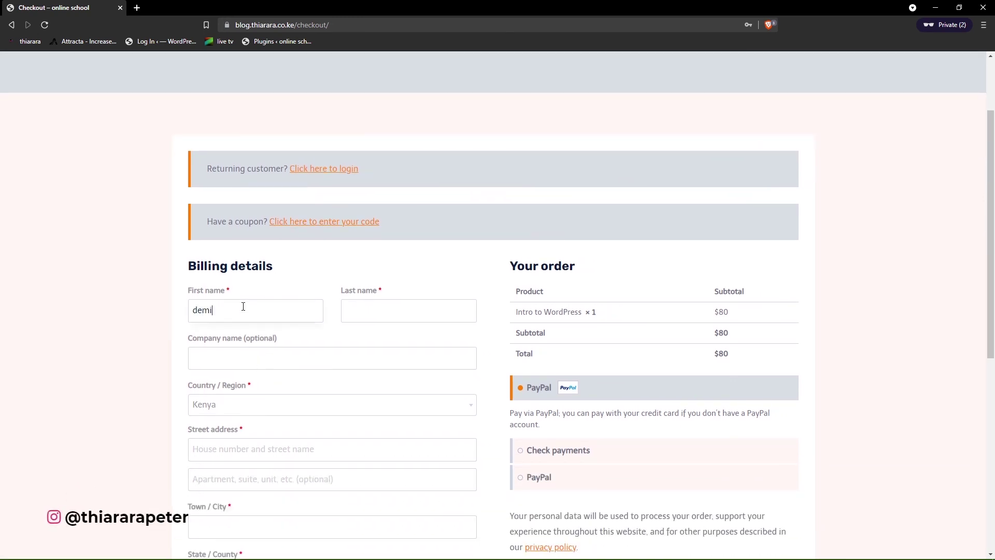
left_click(382, 317)
type("account")
left_click(251, 362)
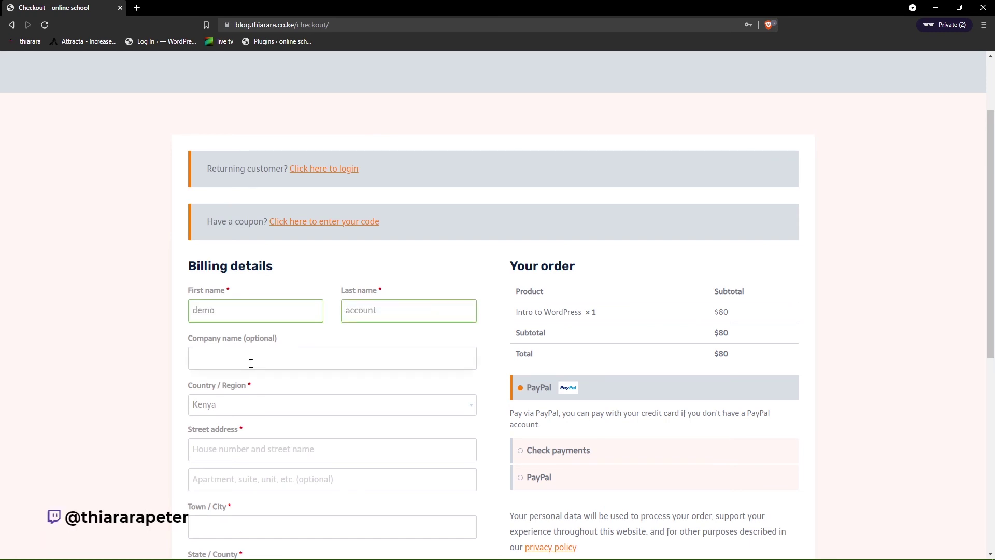
left_click(236, 450)
left_click(238, 486)
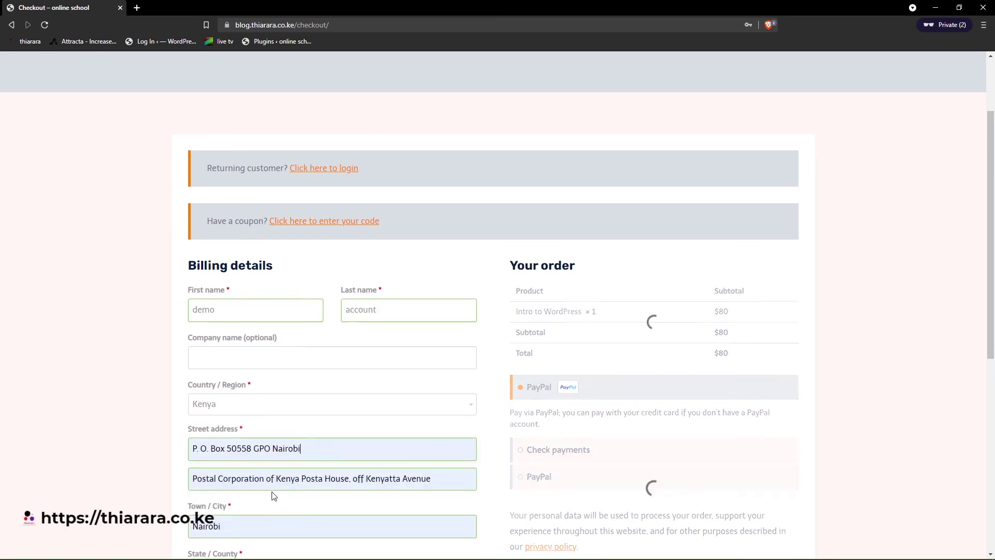
- Keep Nairobi County as the county and enter the billing phone number and e-mail address
scroll(261, 479, "down", 3)
scroll(247, 419, "down", 2)
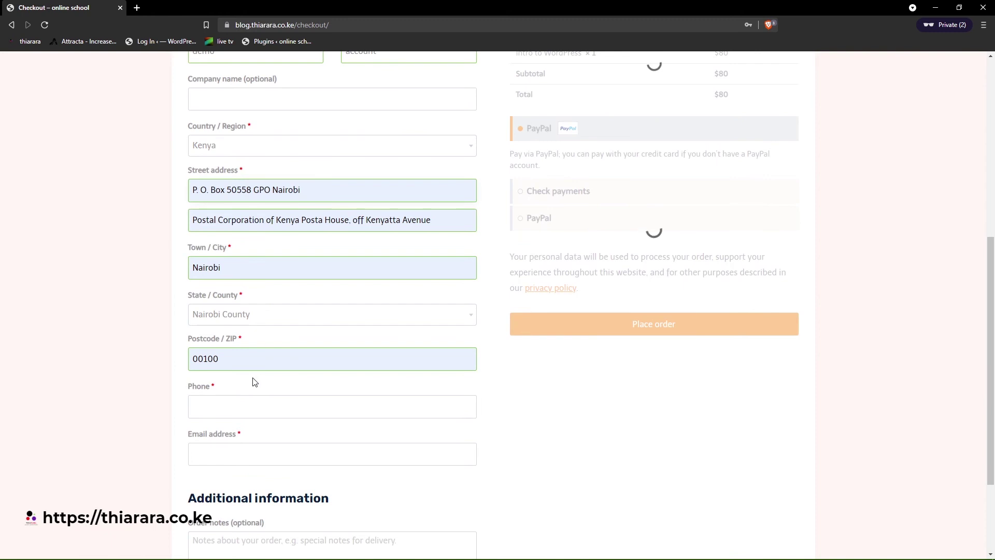
left_click(253, 321)
left_click(254, 320)
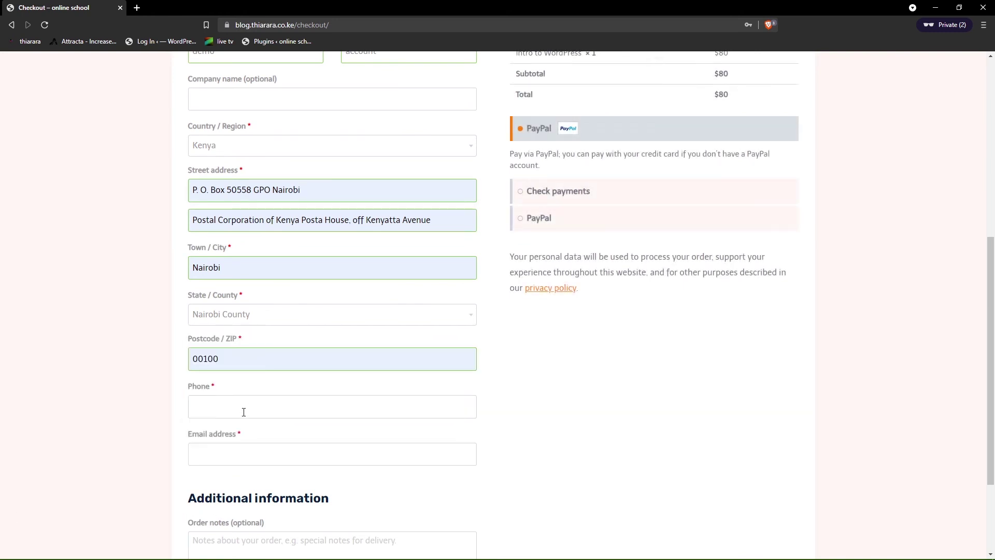
type("01111114")
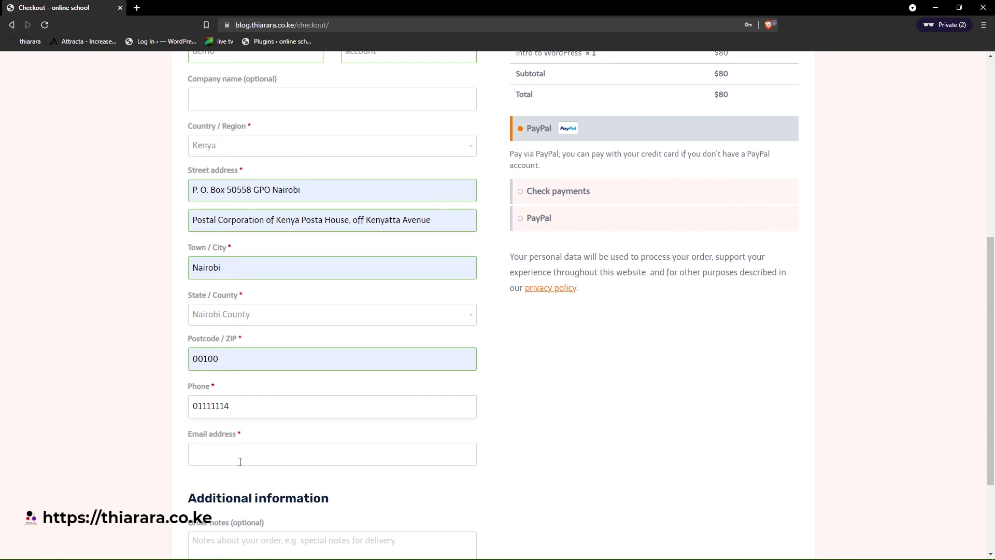
left_click(240, 462)
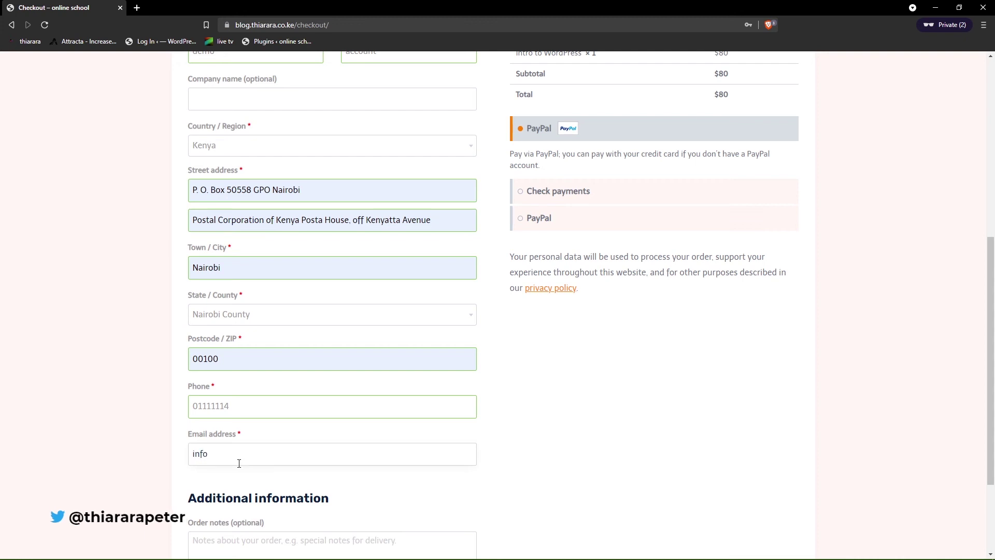
type("t")
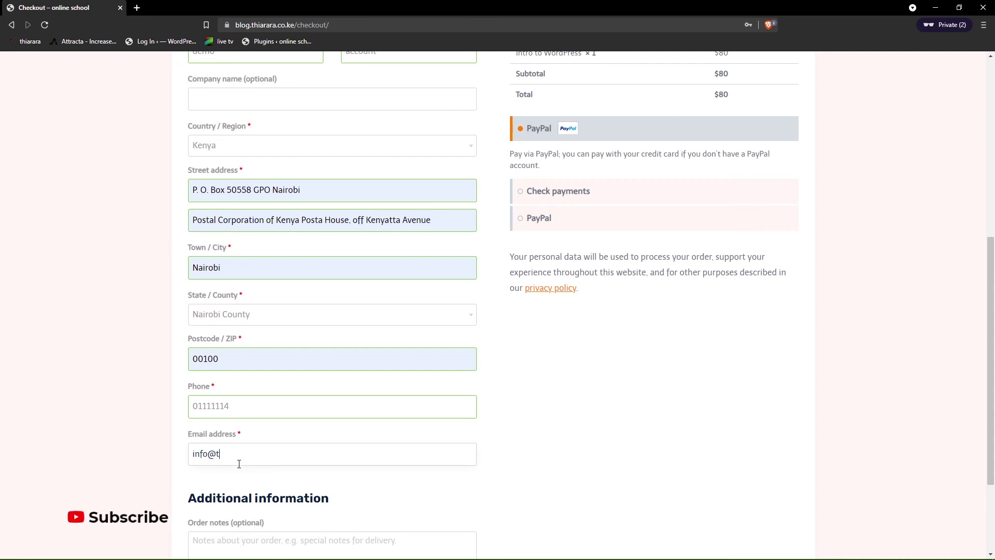
type("hiarara.co.ke")
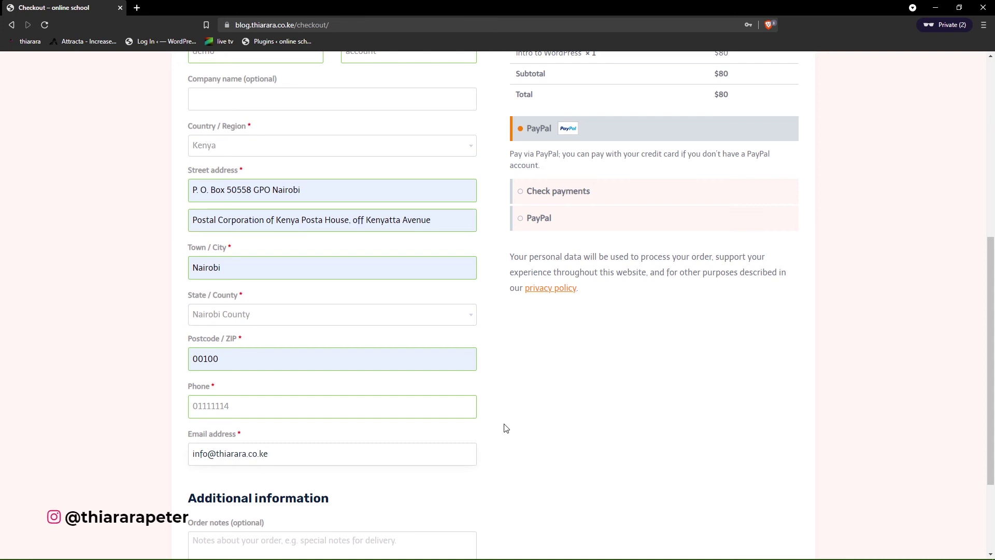
scroll(563, 375, "up", 3)
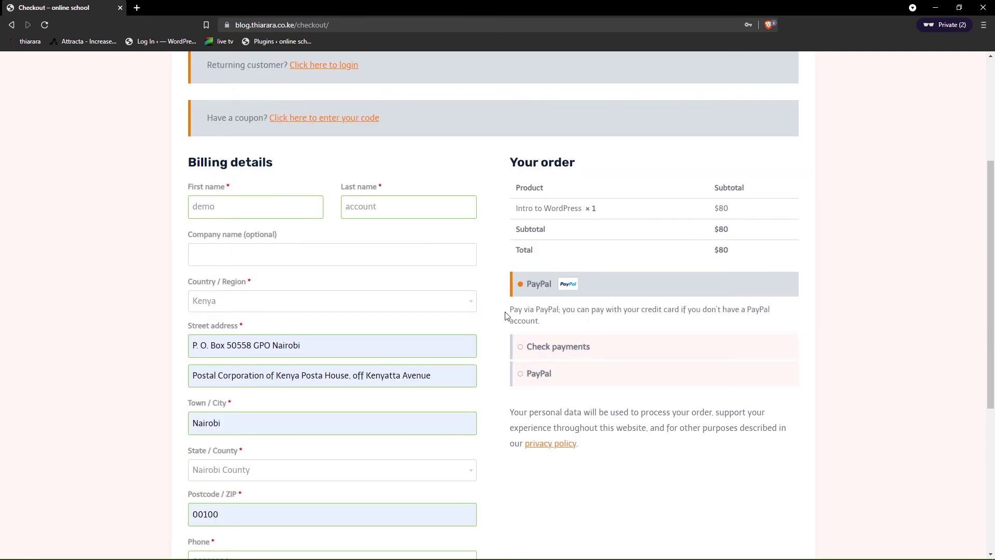
scroll(455, 391, "down", 4)
scroll(389, 407, "up", 8)
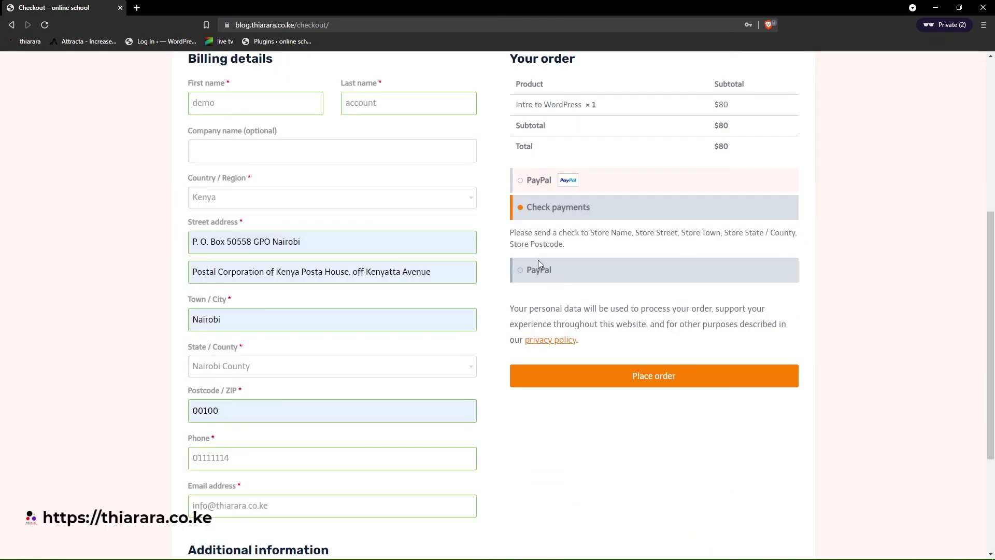
- Place the $80 order and review the order-received confirmation page
left_click(624, 376)
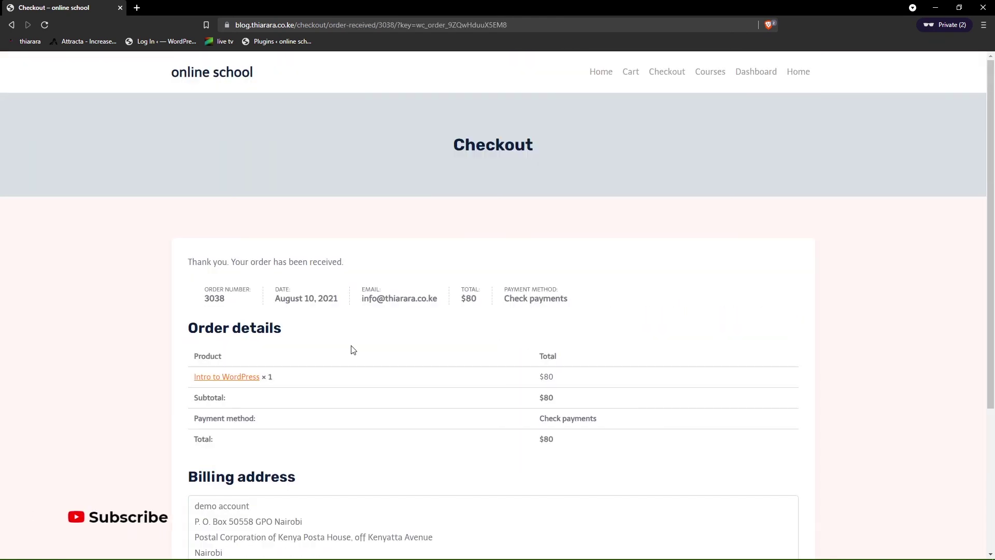
scroll(373, 336, "down", 4)
scroll(489, 442, "up", 3)
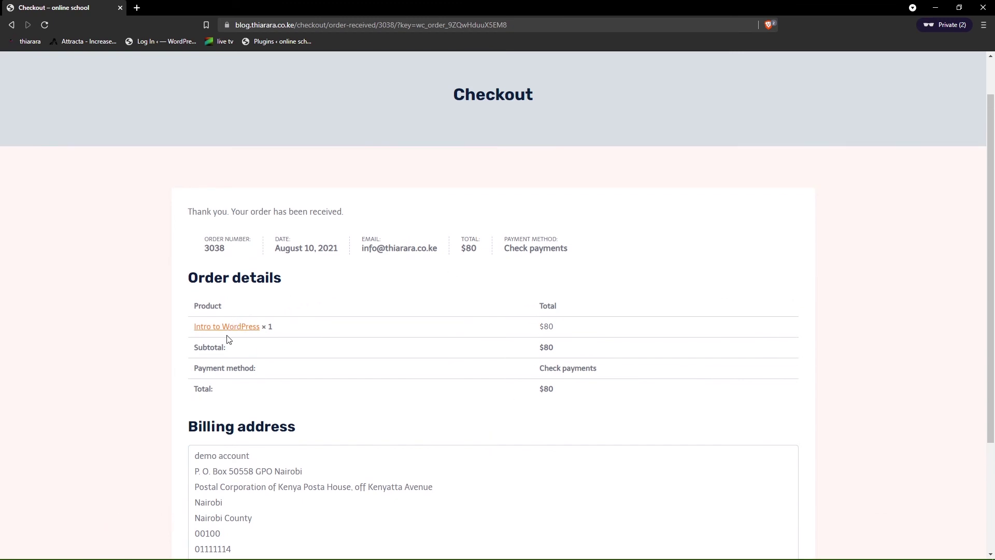
scroll(311, 379, "down", 3)
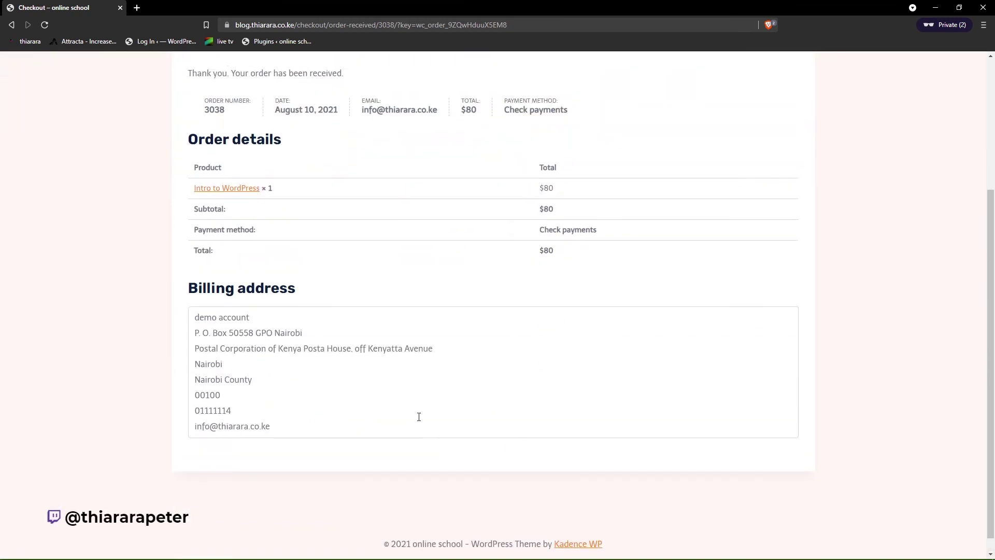
scroll(419, 417, "up", 4)
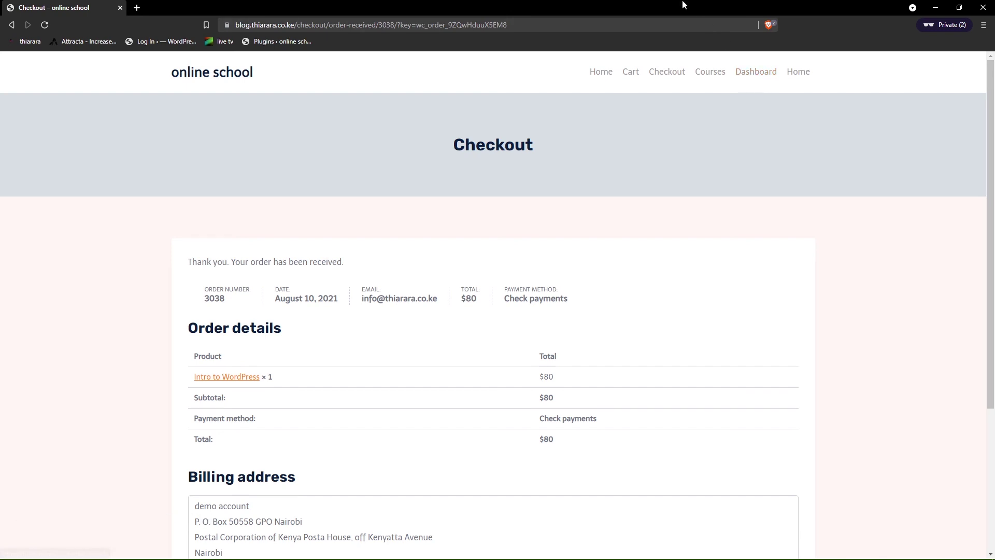
- Return to the admin window and open the WooCommerce orders list
left_click_drag(682, 4, 594, 64)
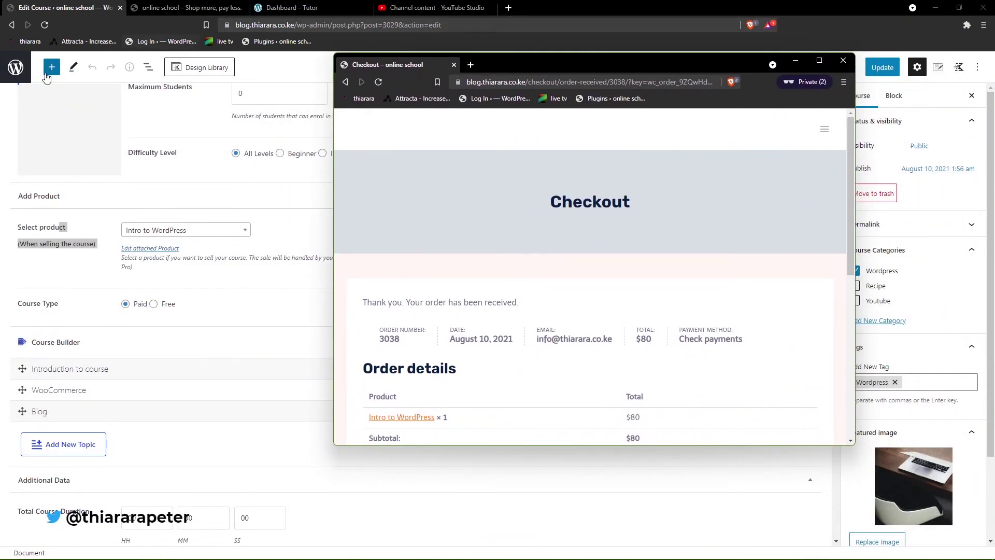
left_click(17, 67)
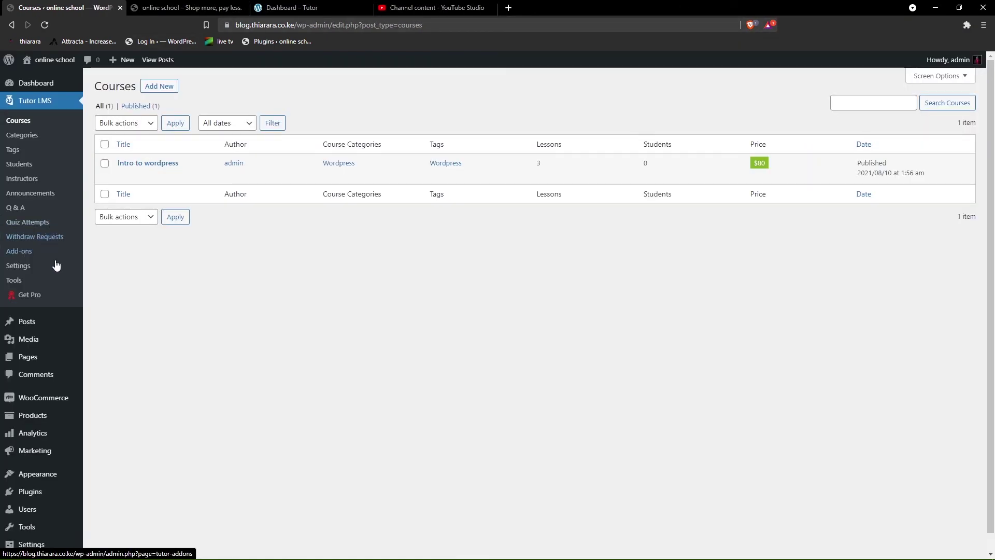
mouse_move(46, 497)
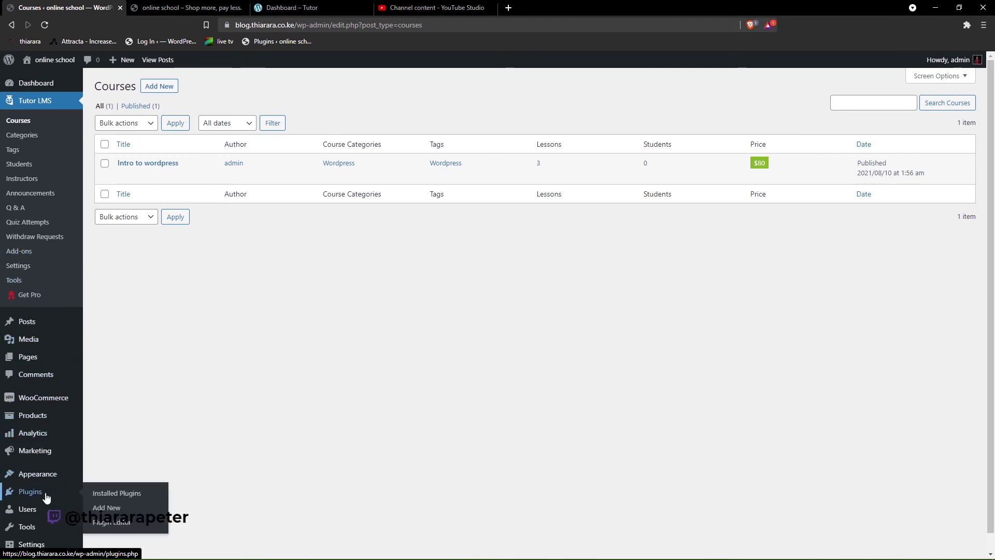
left_click(118, 498)
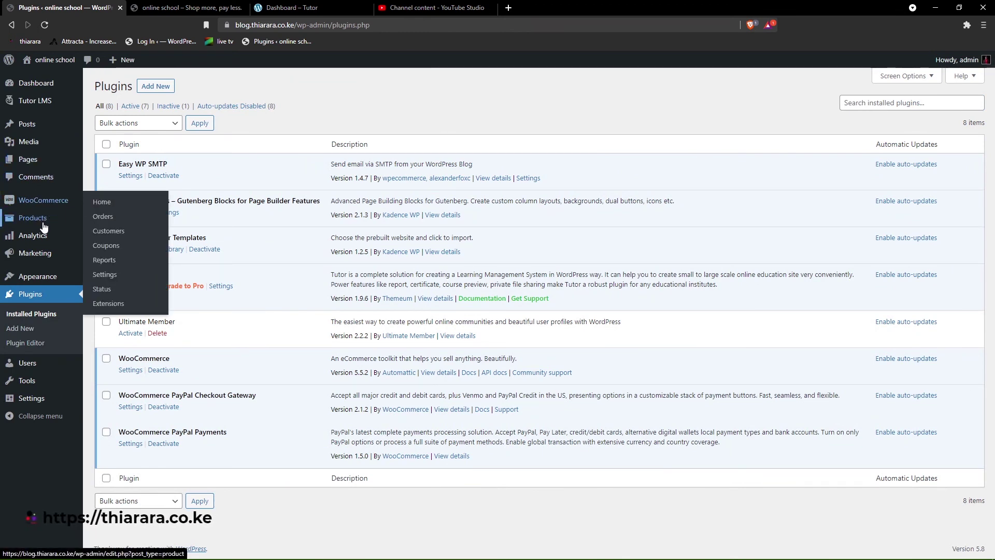
left_click(101, 216)
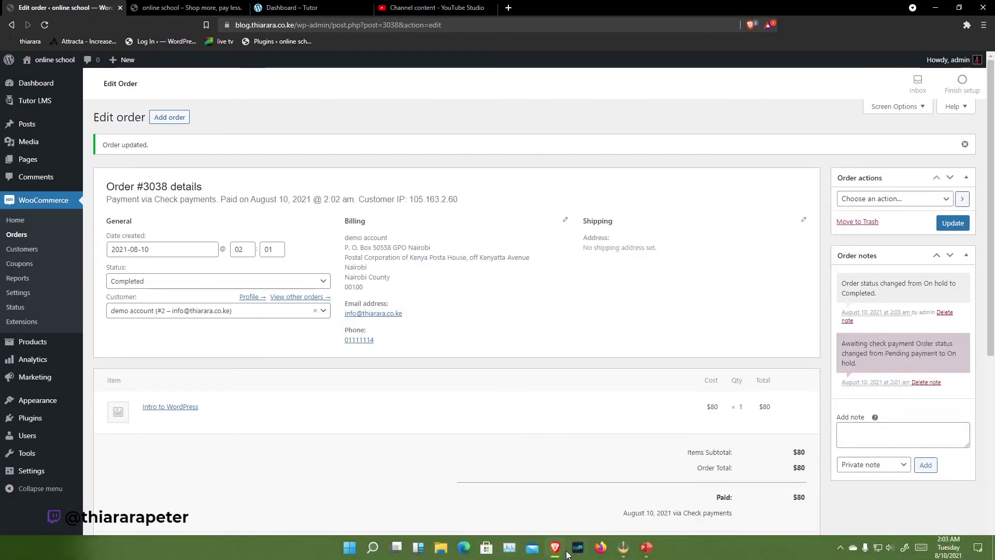
- In the shop window, open the student dashboard and review the Enrolled and Active Courses counts
mouse_move(558, 548)
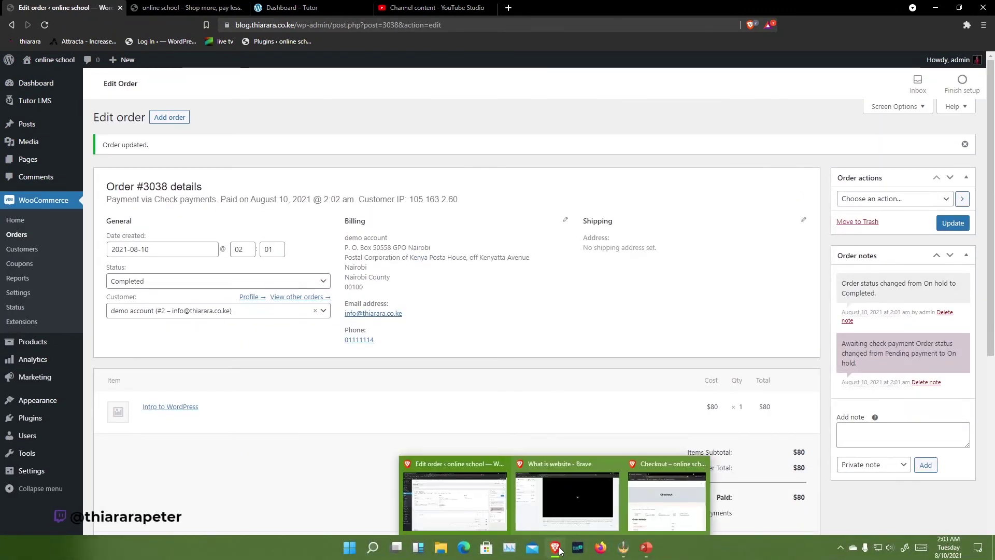
left_click(616, 506)
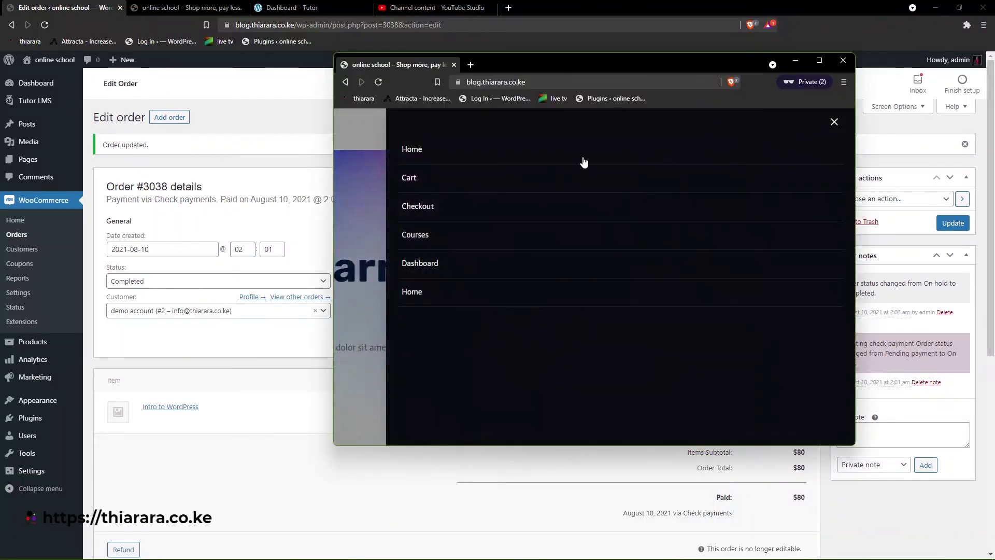
left_click(410, 207)
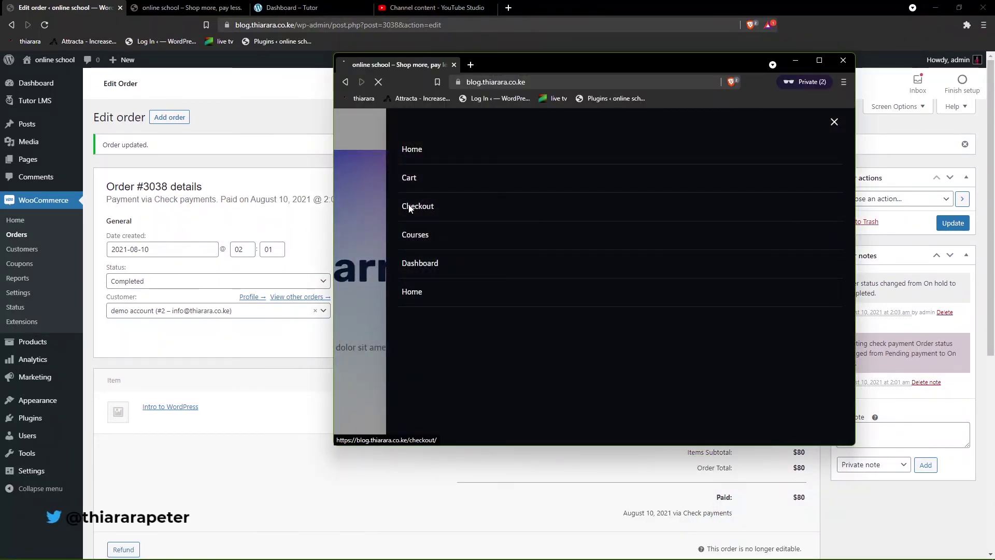
left_click(427, 264)
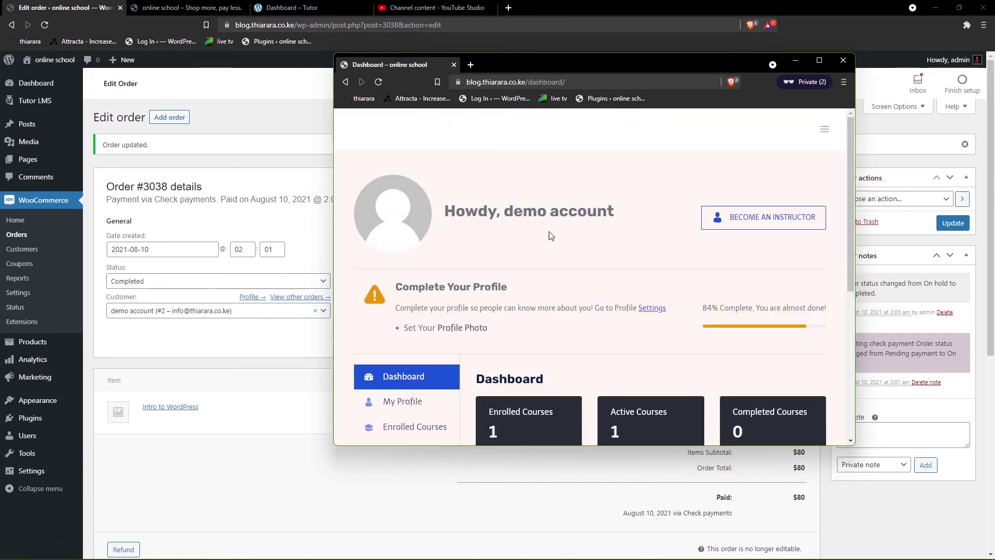
scroll(521, 229, "down", 1)
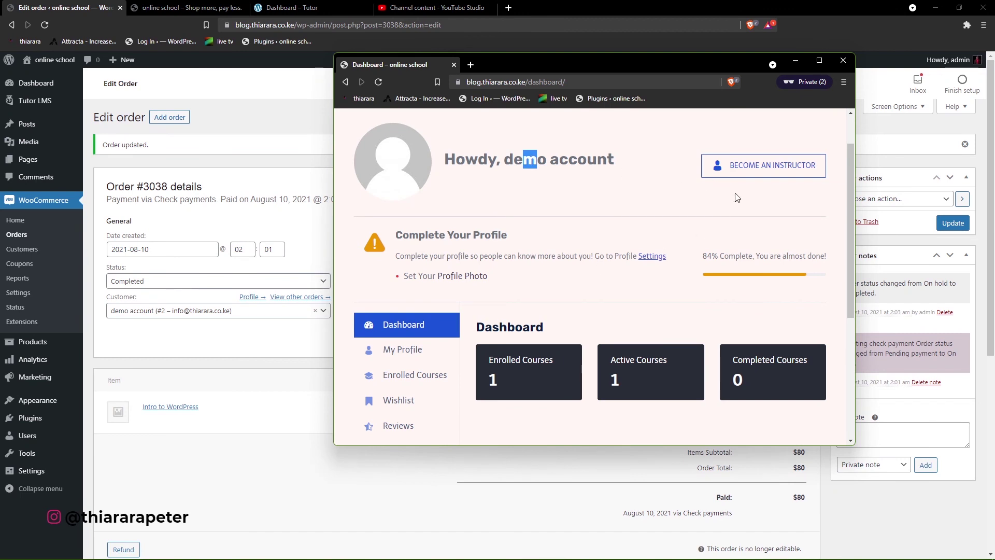
scroll(498, 307, "down", 2)
left_click_drag(502, 276, 500, 267)
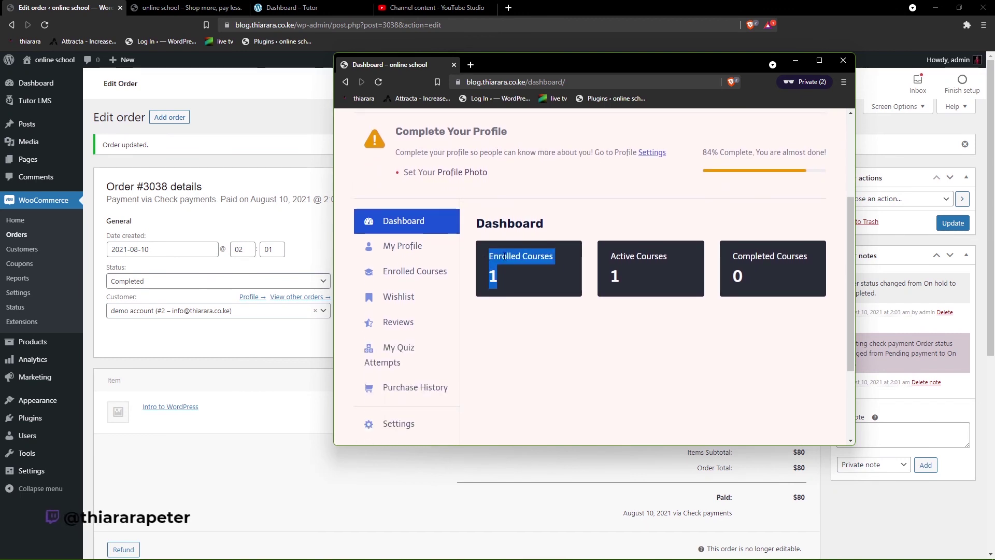
left_click_drag(645, 283, 617, 256)
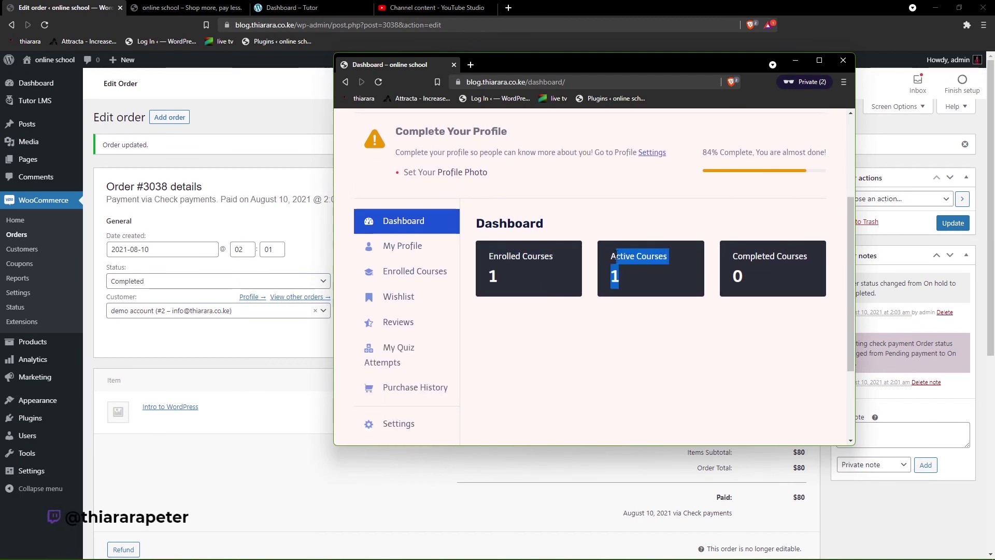
left_click_drag(778, 268, 733, 253)
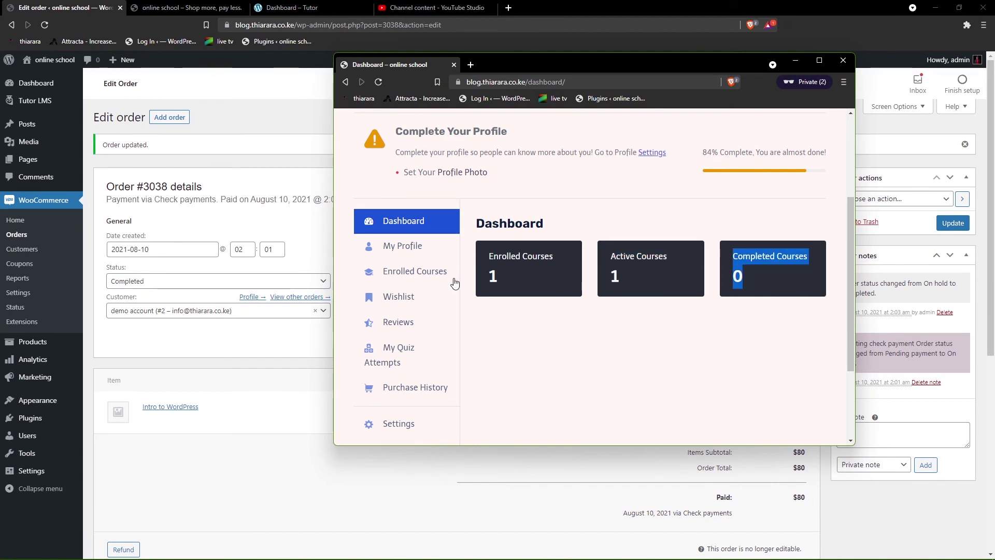
scroll(421, 320, "down", 1)
scroll(421, 320, "down", 2)
scroll(415, 348, "up", 3)
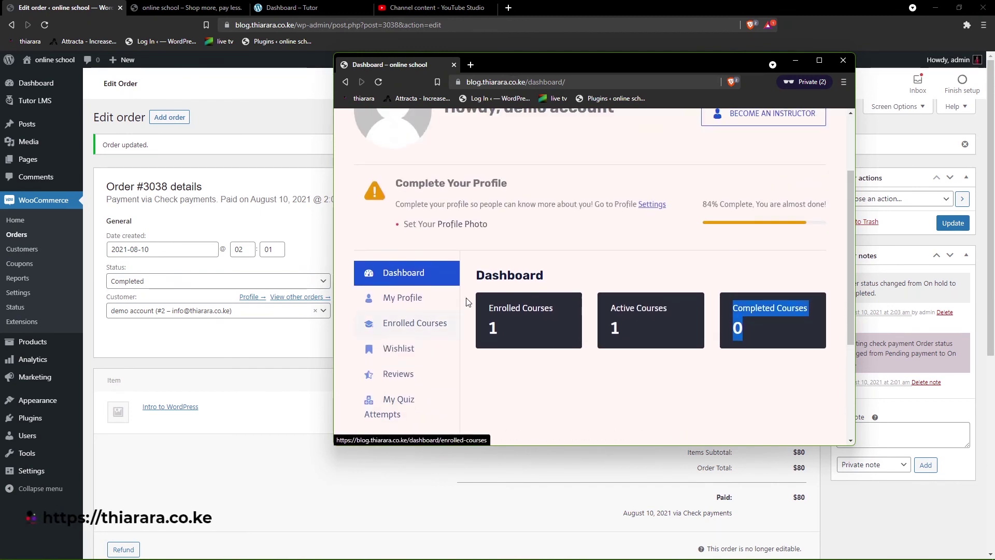
scroll(405, 305, "up", 2)
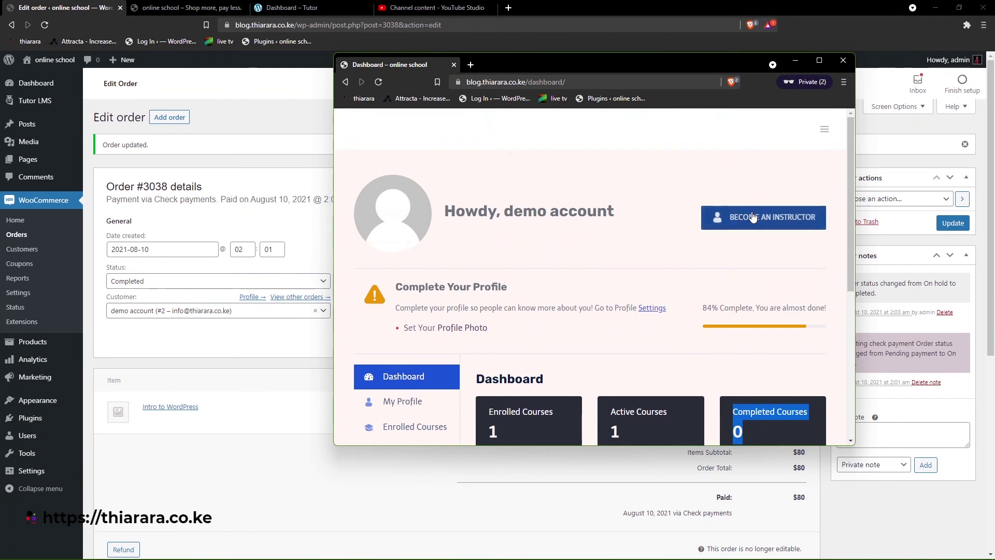
- Open Enrolled Courses from the dashboard, showing Intro to wordpress at 0 of 3 lessons, 0% complete
left_click(823, 127)
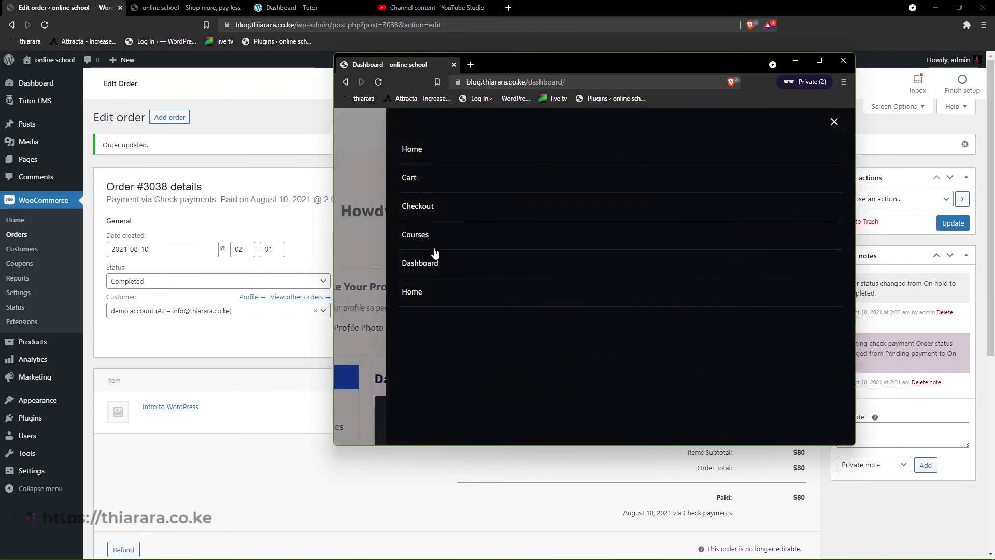
left_click(597, 284)
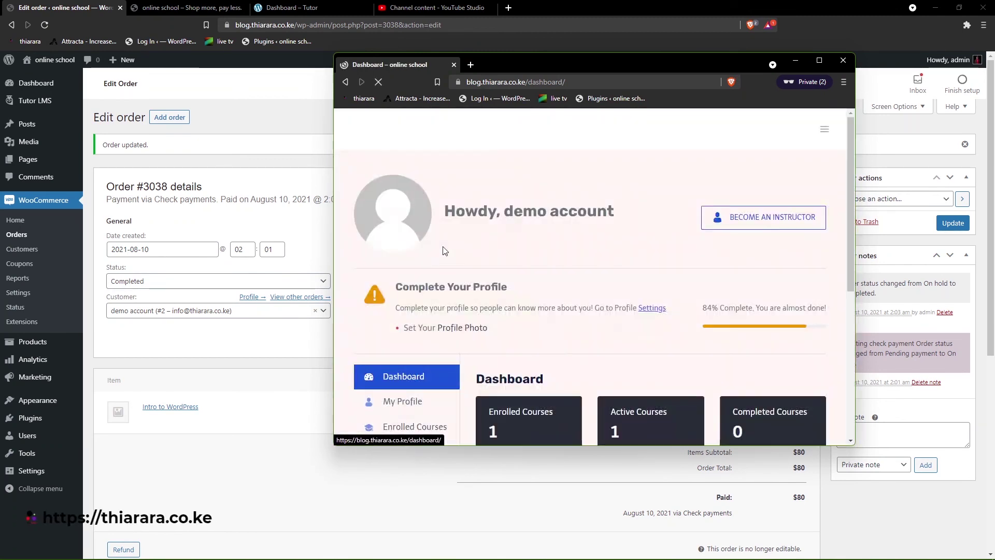
scroll(749, 264, "down", 4)
scroll(519, 283, "down", 1)
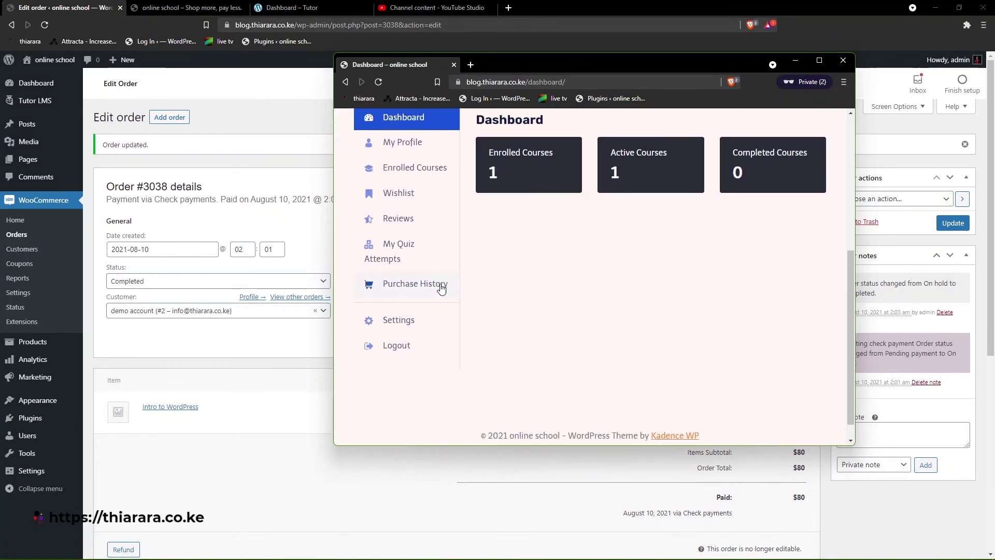
scroll(442, 285, "up", 2)
left_click(397, 272)
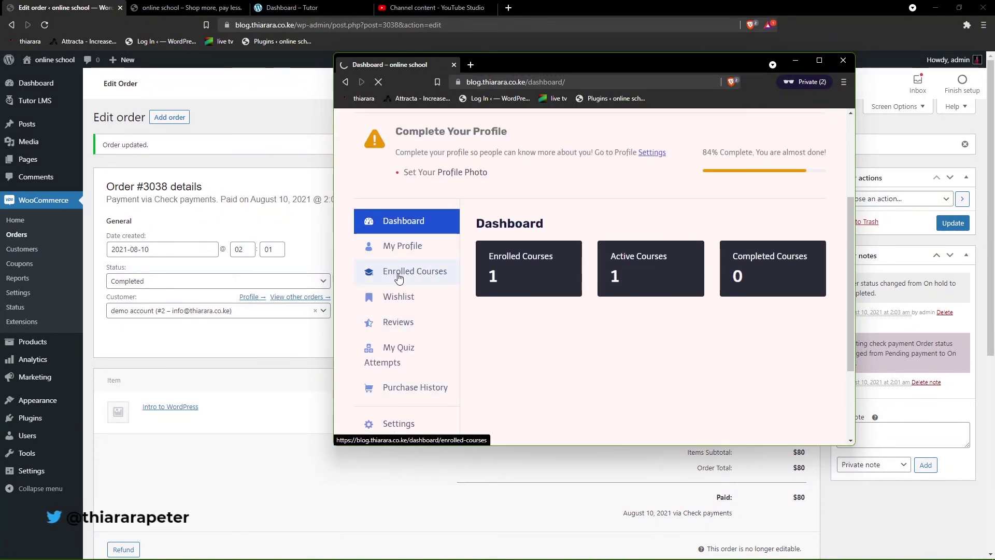
scroll(550, 308, "down", 1)
scroll(550, 308, "down", 3)
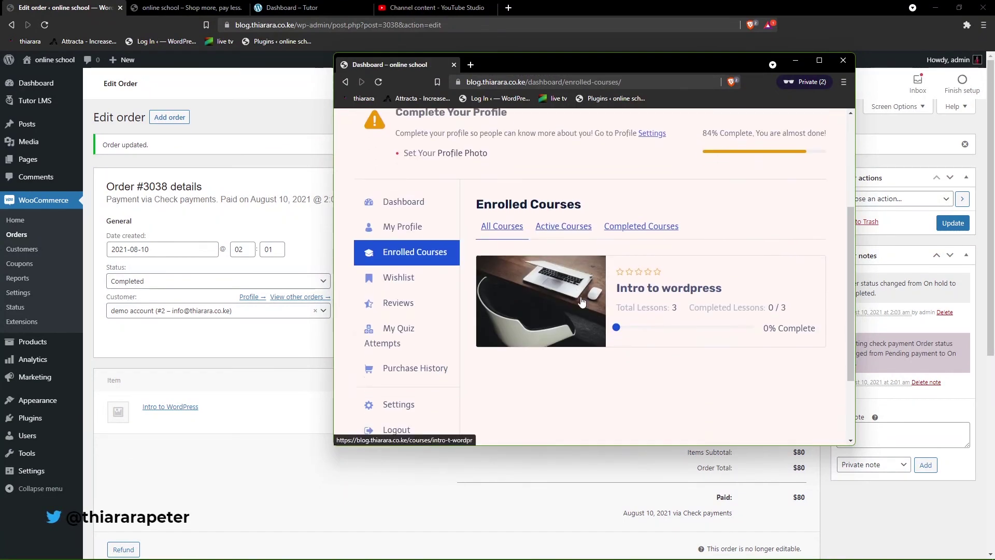
- Open the Intro to wordpress course page and try Complete Course
left_click(636, 259)
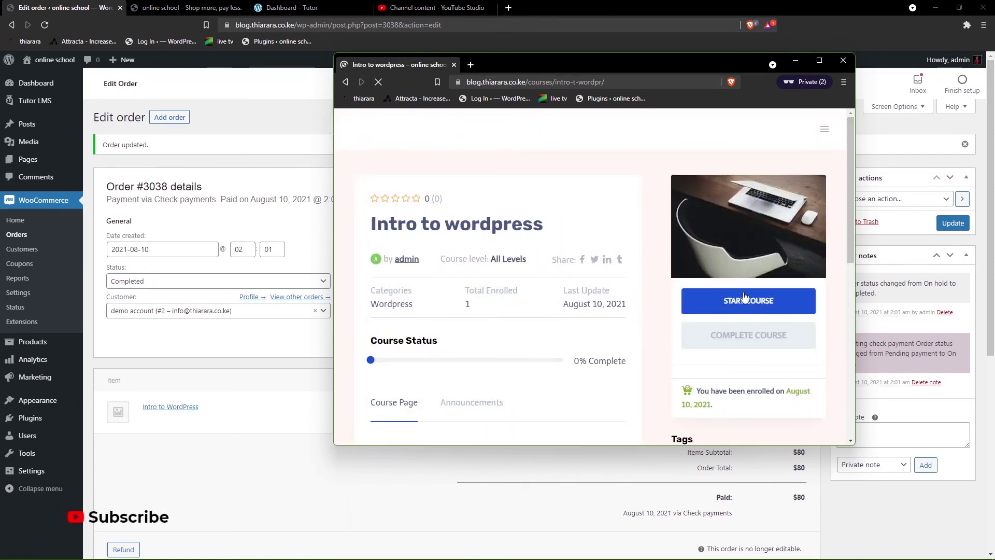
scroll(744, 297, "down", 3)
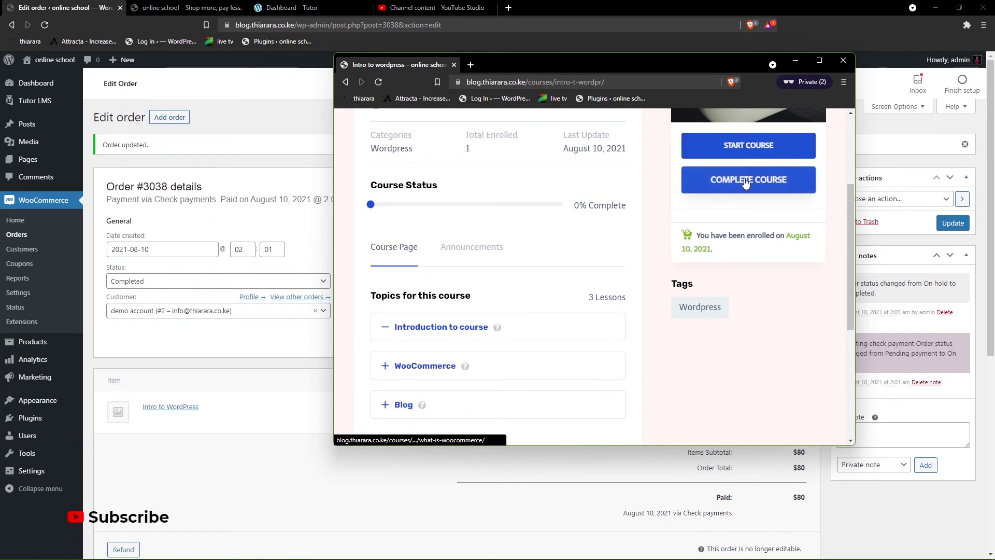
left_click(745, 182)
- Scroll back to the top of the course page and open the hamburger navigation menu
scroll(529, 257, "down", 5)
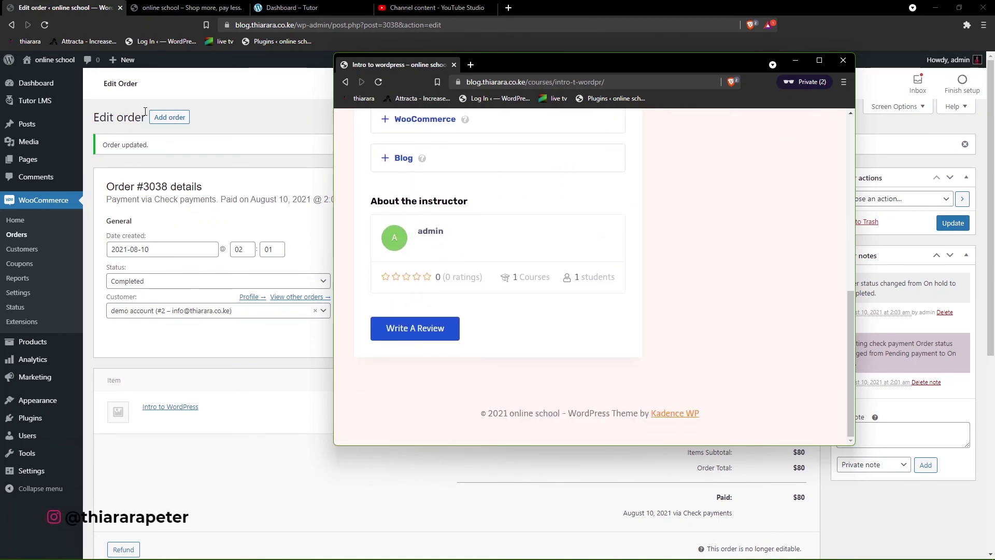
scroll(589, 337, "up", 10)
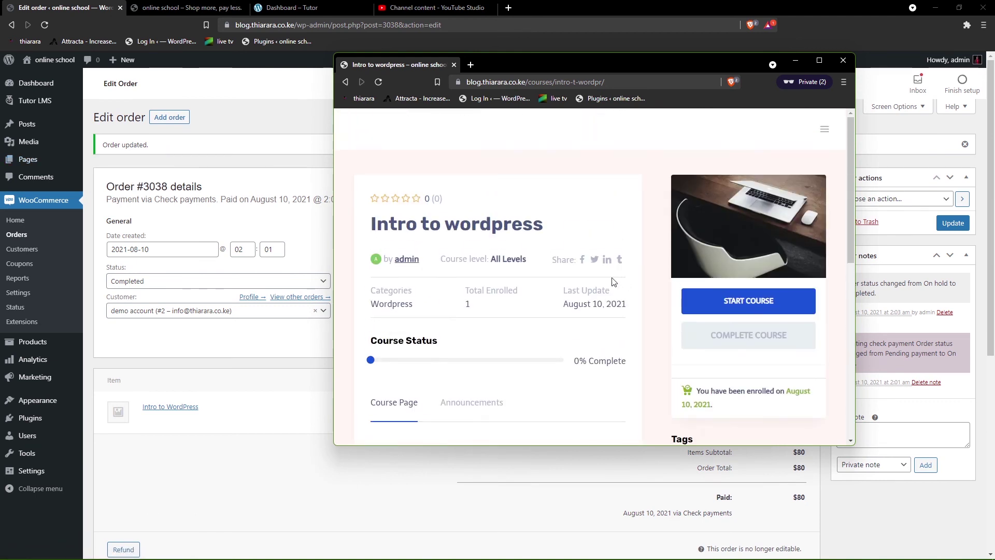
left_click(824, 132)
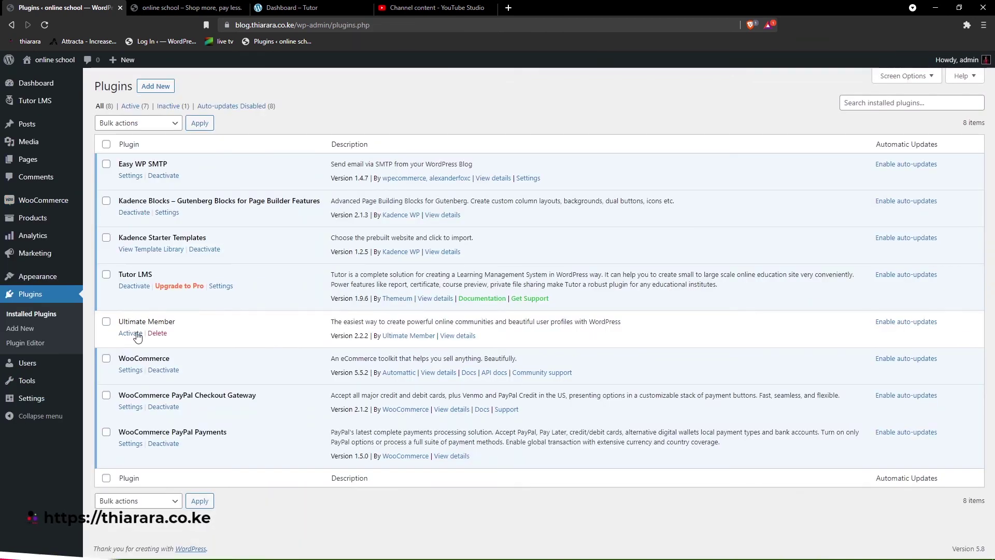
- Activate Ultimate Member, create its required pages, and save the page assignments in its Settings
left_click(130, 333)
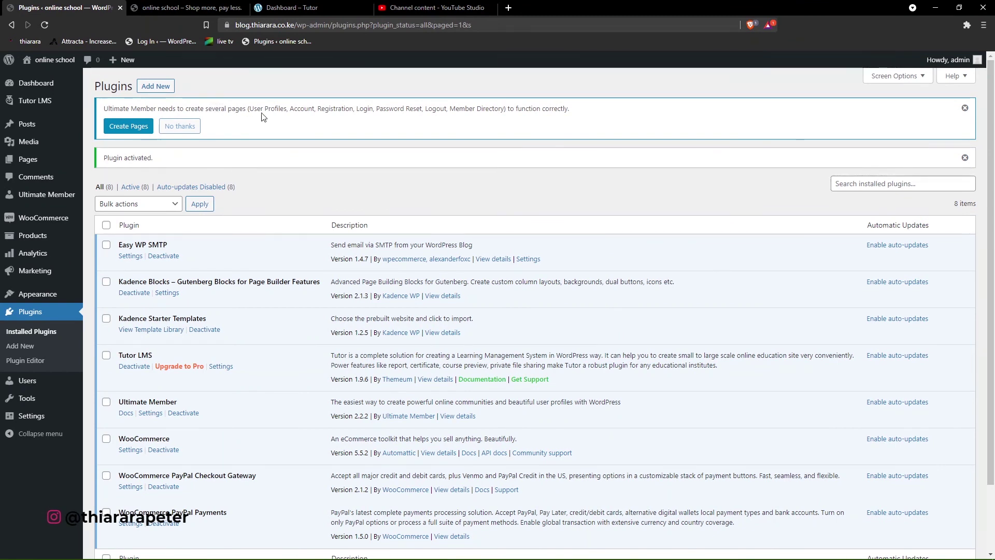
left_click(126, 127)
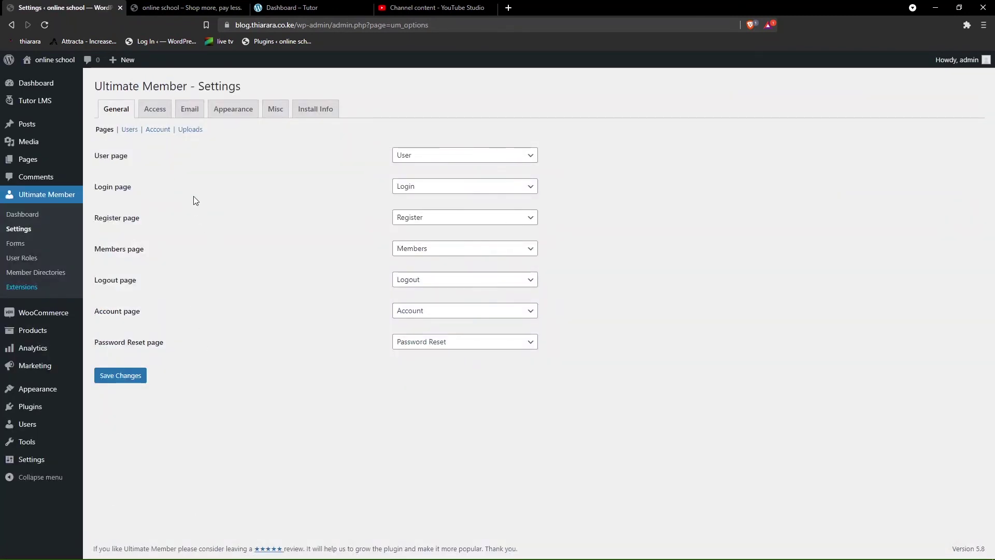
left_click(127, 382)
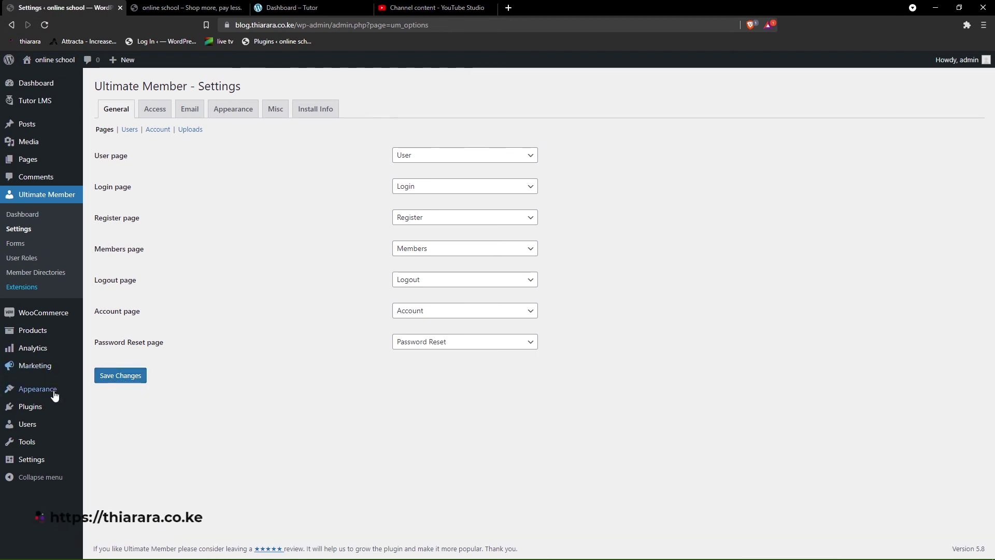
- Create a new menu named 'Main menu' in Appearance > Menus
mouse_move(52, 392)
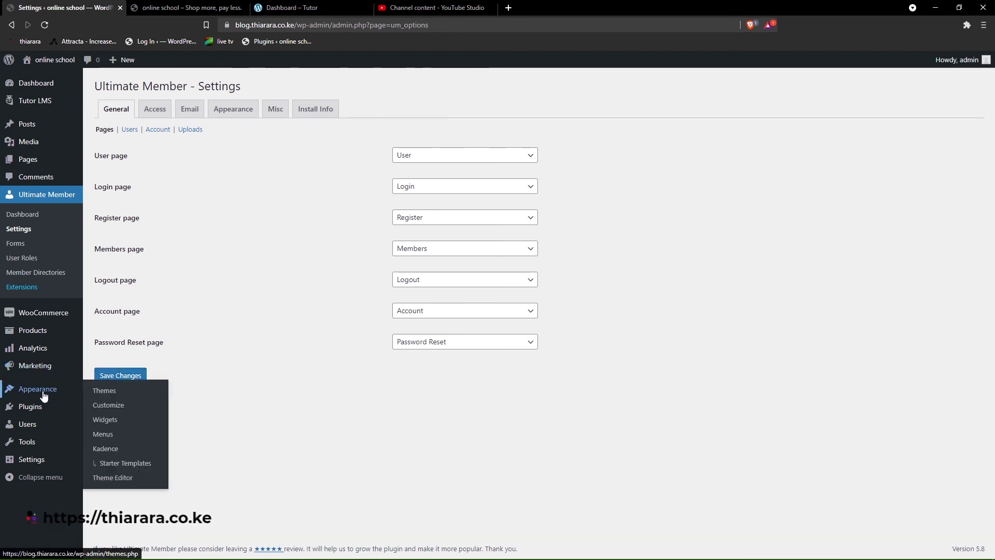
left_click(113, 433)
left_click(318, 203)
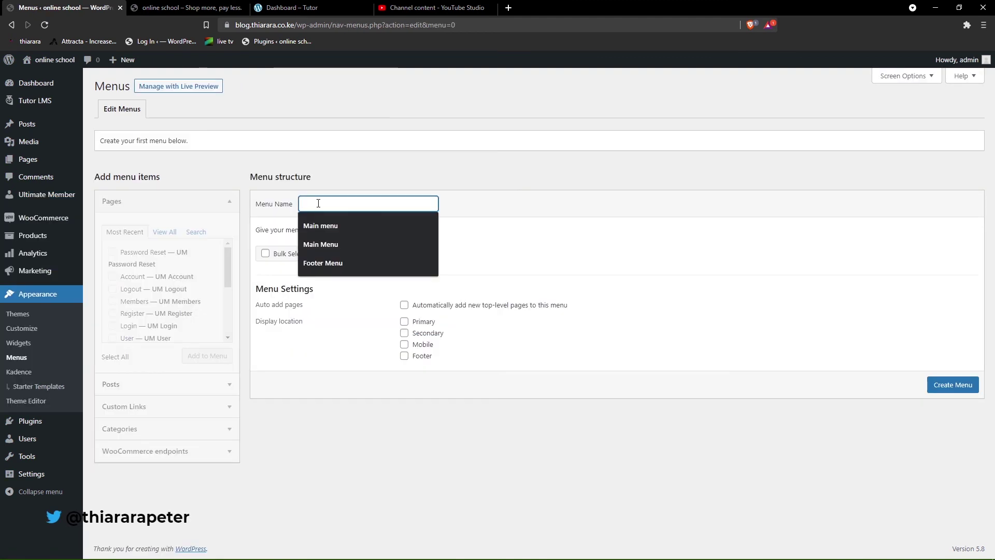
left_click(319, 225)
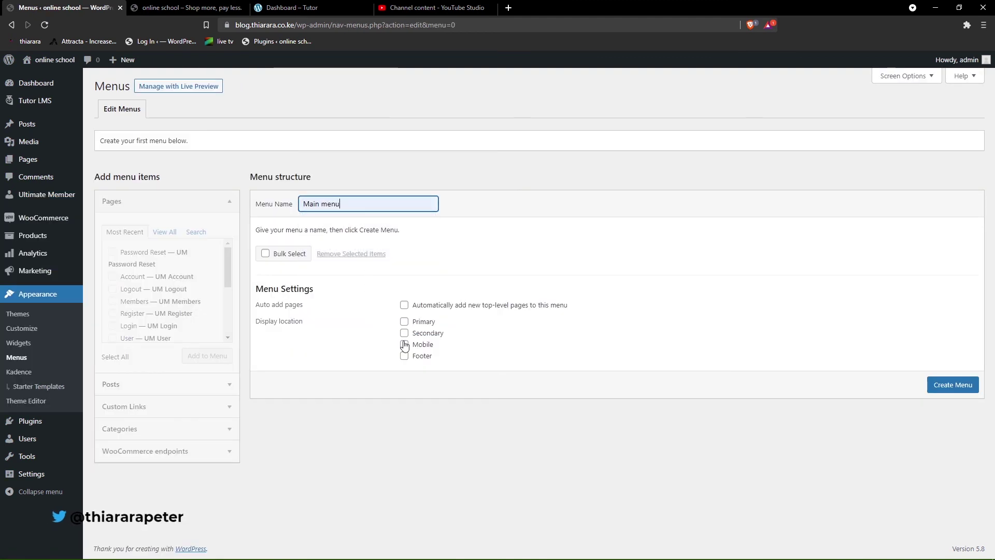
left_click(404, 322)
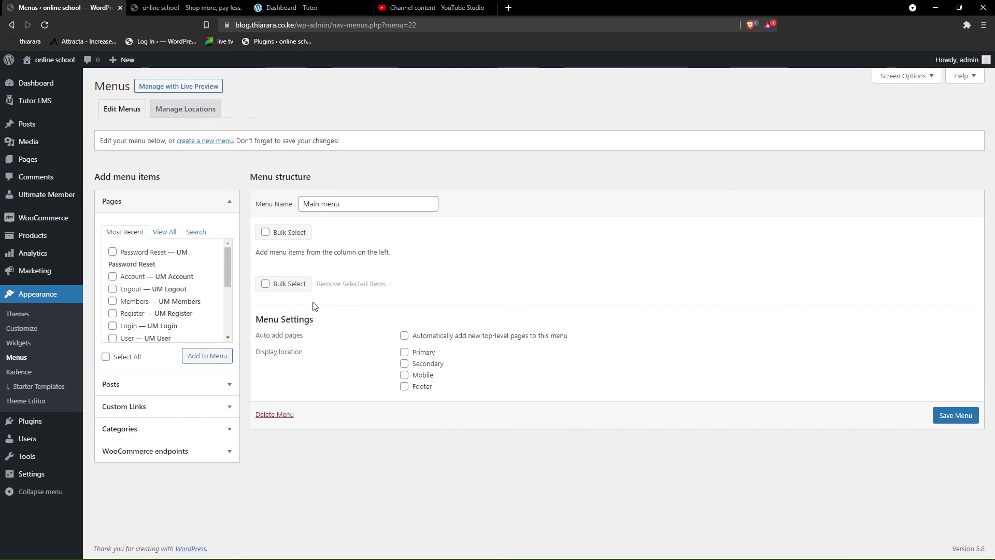
- Tick the Dashboard, Instructor Registration and Login pages under View All for Main menu
left_click(164, 232)
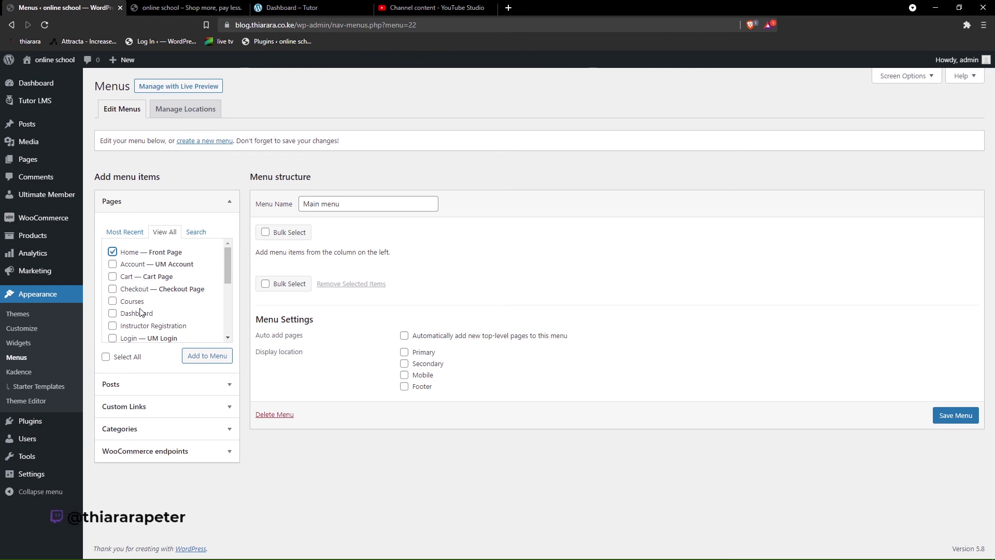
left_click(113, 314)
left_click(113, 326)
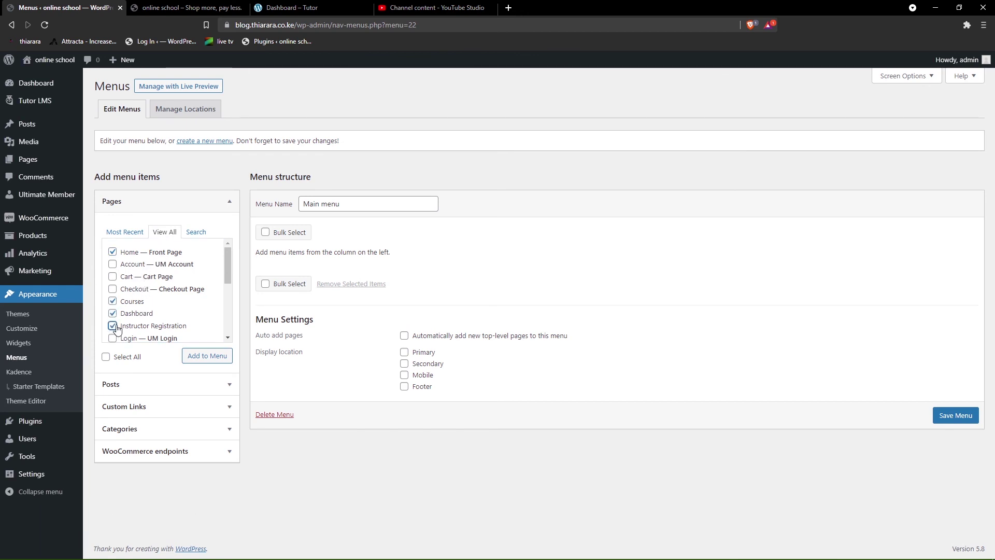
scroll(114, 294, "down", 1)
left_click(113, 287)
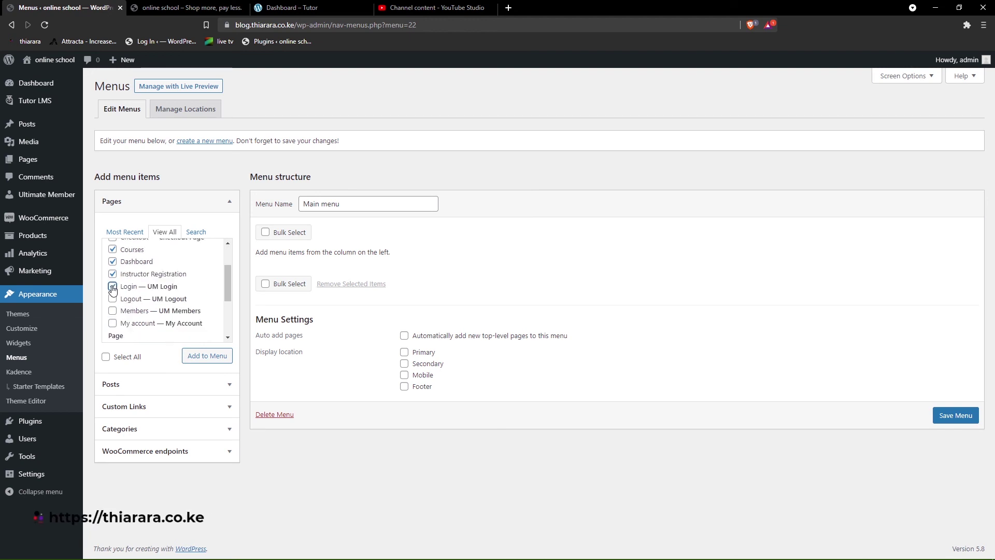
scroll(126, 310, "down", 1)
scroll(187, 317, "up", 2)
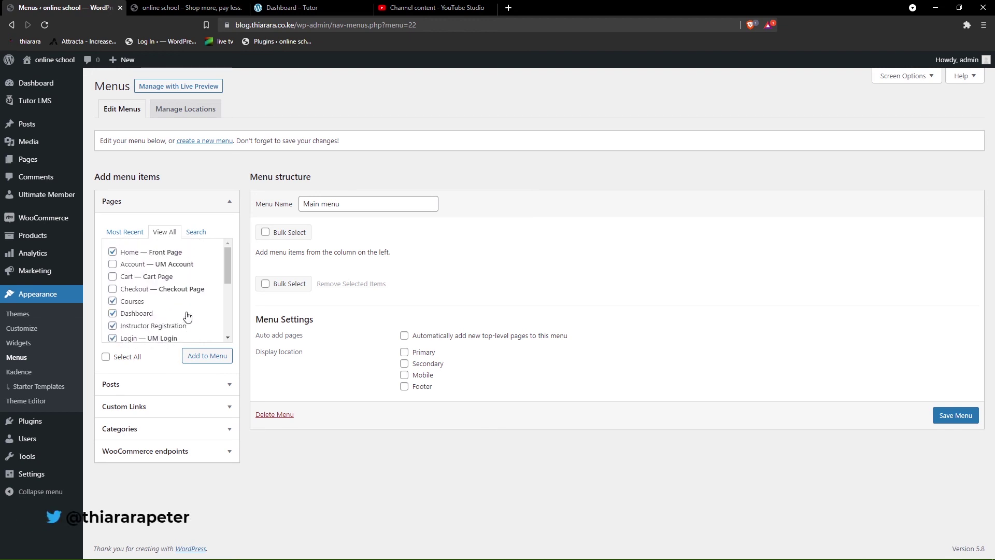
scroll(187, 314, "down", 3)
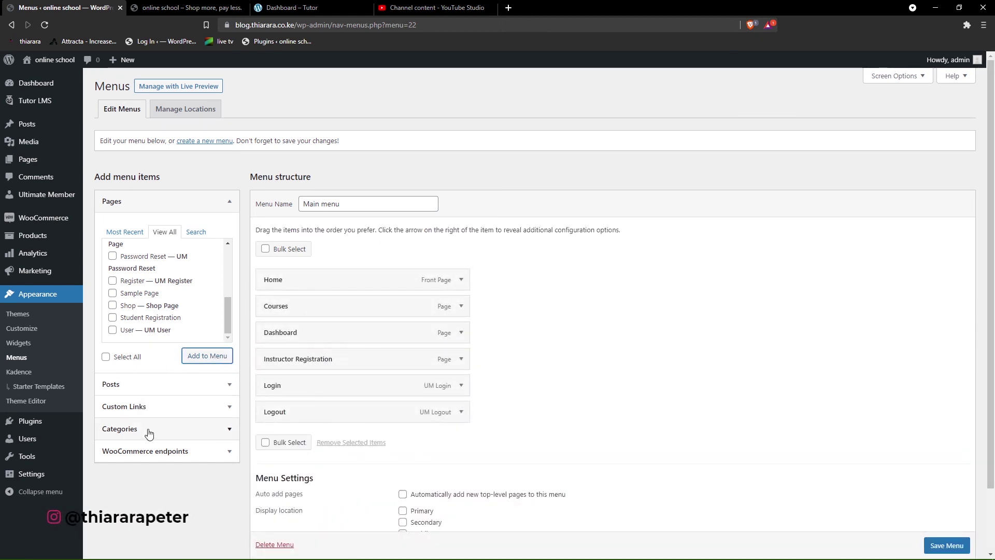
- Browse the WooCommerce endpoints, categories, custom links and posts panels, then return to Pages
left_click(162, 451)
left_click(166, 291)
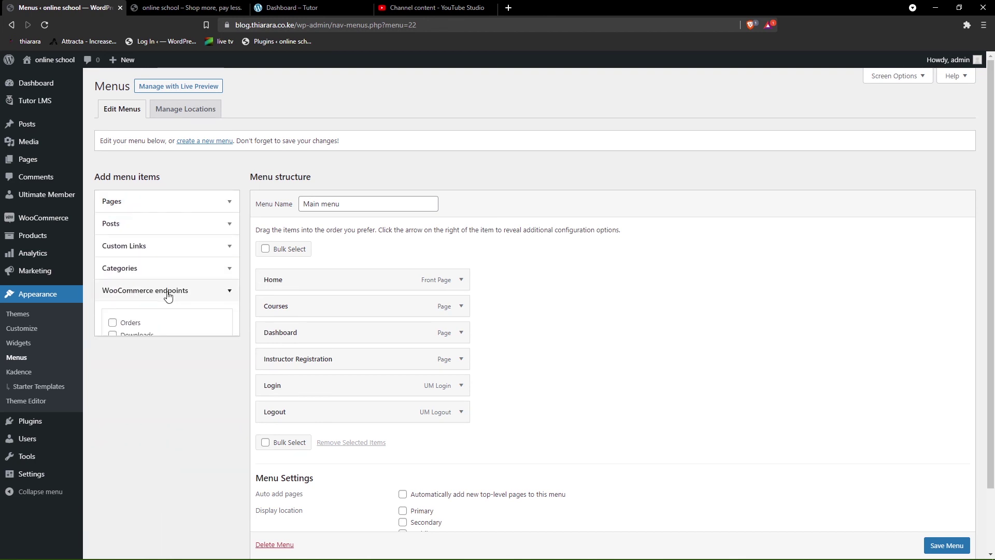
left_click(163, 274)
left_click(163, 274)
left_click(162, 247)
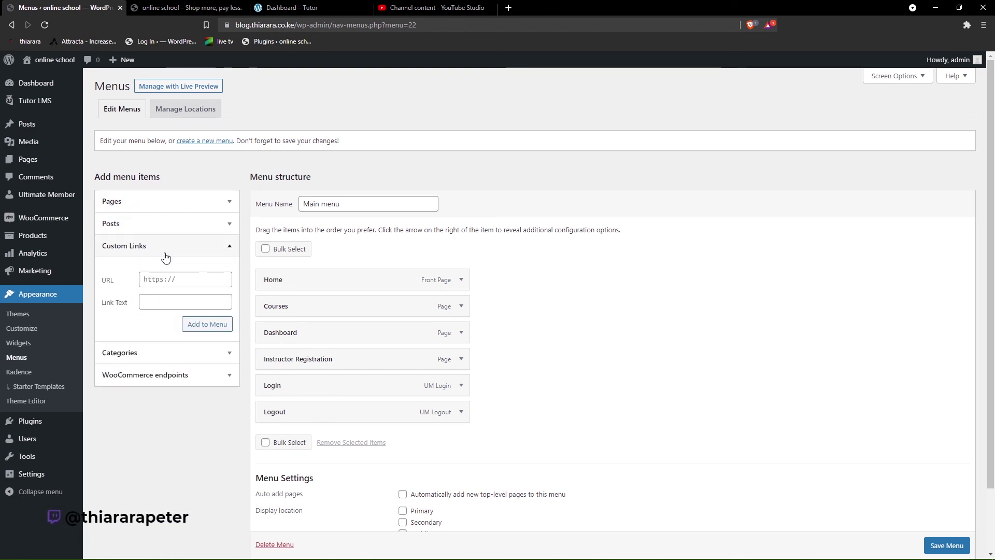
left_click(162, 246)
left_click(167, 226)
left_click(168, 203)
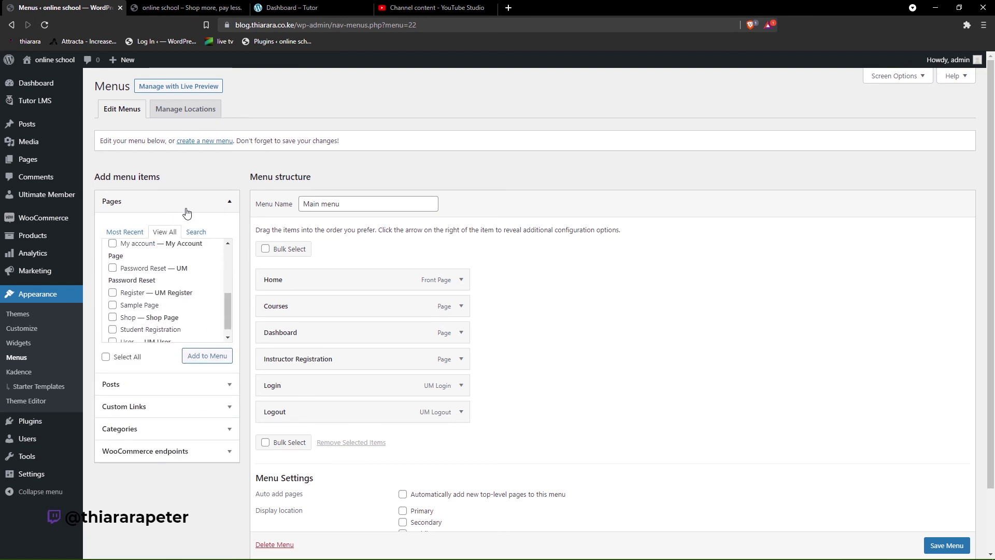
- Search pages for 'stu' and add Student Registration. Drag it and Instructor Registration under Home
left_click(195, 233)
left_click(166, 250)
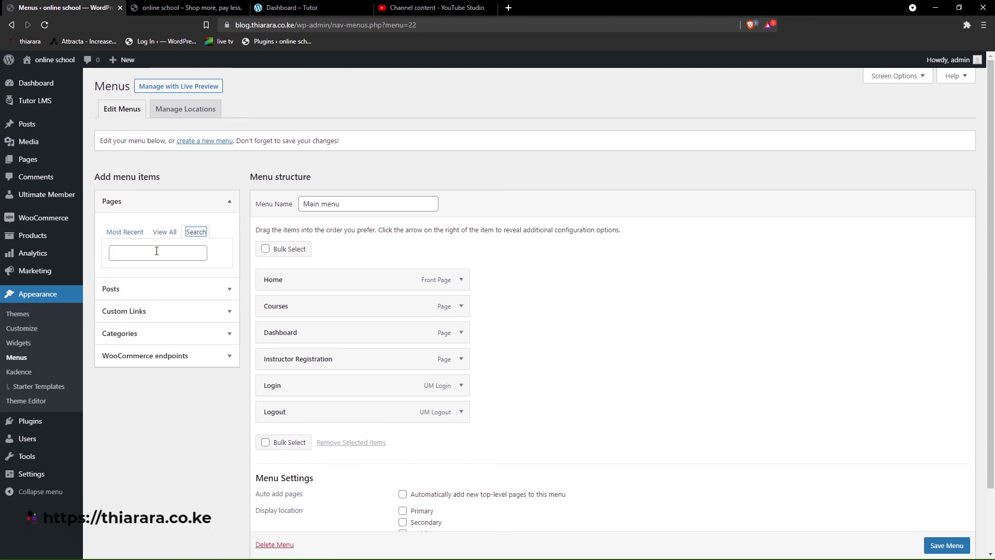
type("stu")
left_click(123, 277)
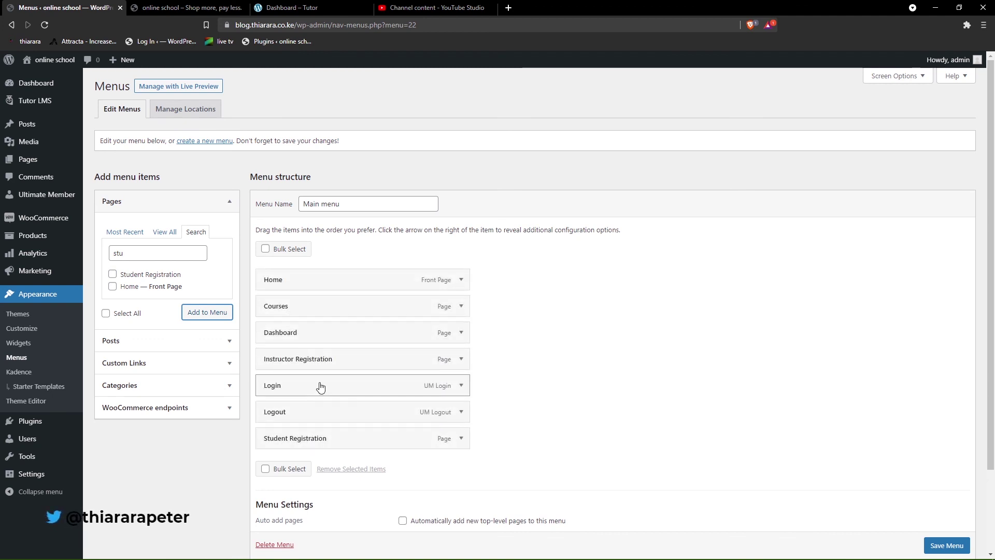
left_click(164, 232)
left_click(113, 292)
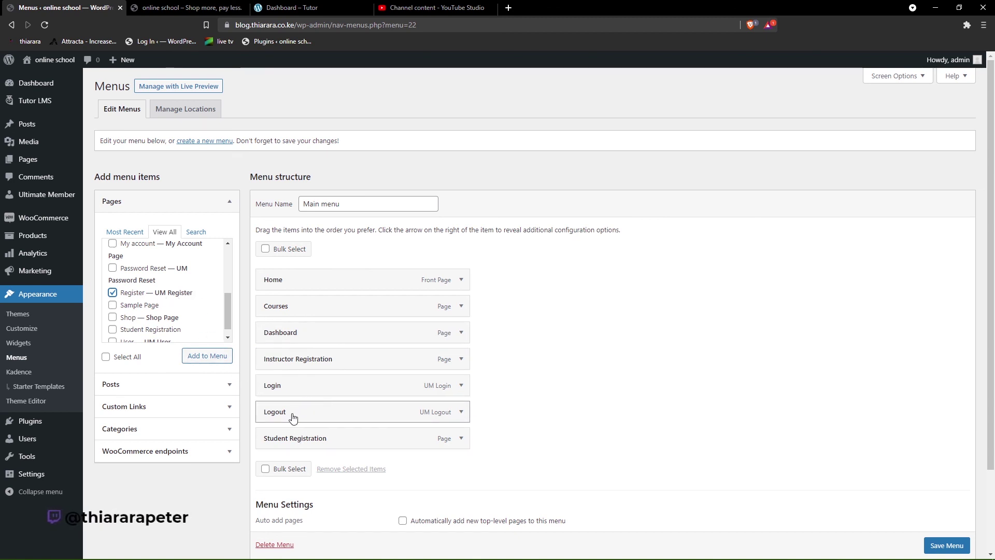
left_click_drag(295, 442, 292, 304)
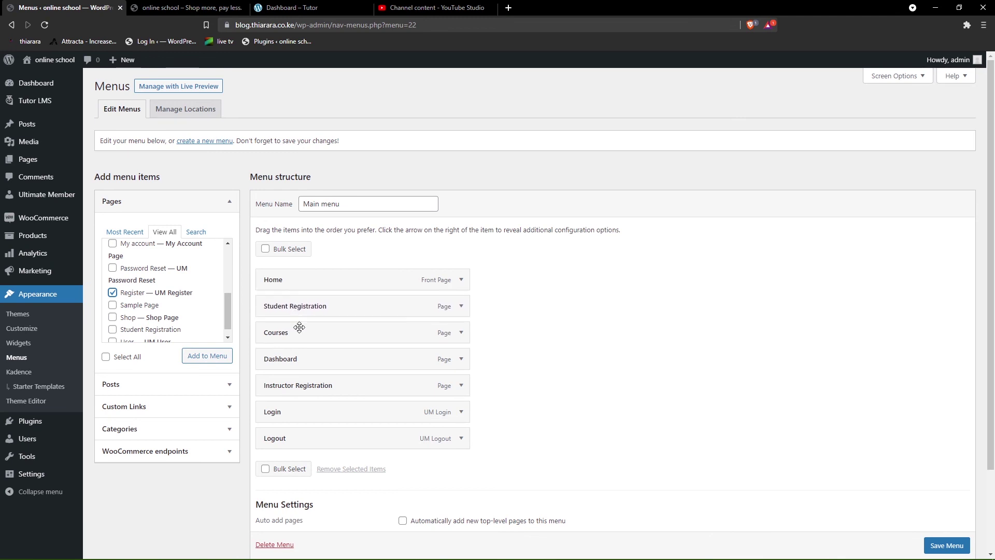
left_click_drag(298, 386, 296, 330)
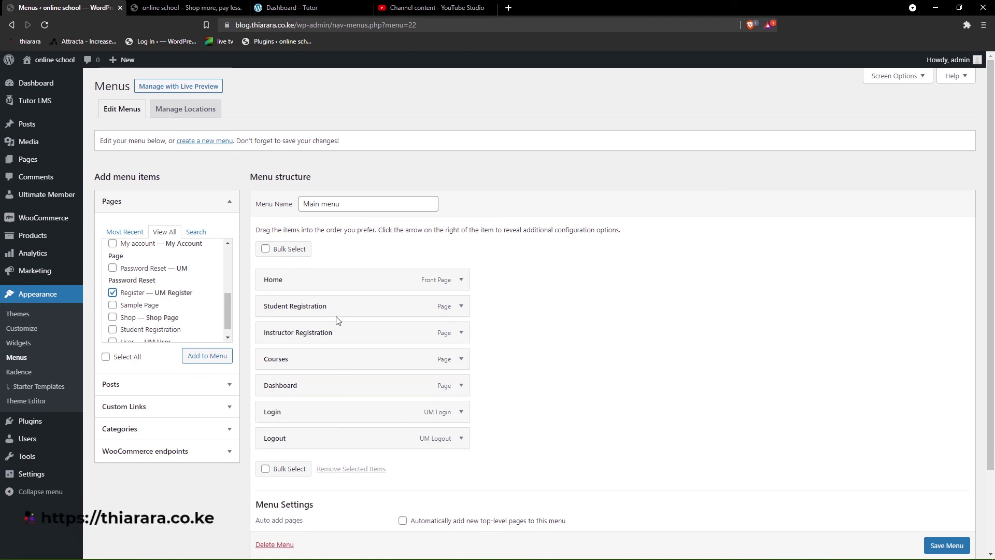
- Make the Student Registration and Instructor Registration links visible only to logged-out users
left_click(461, 308)
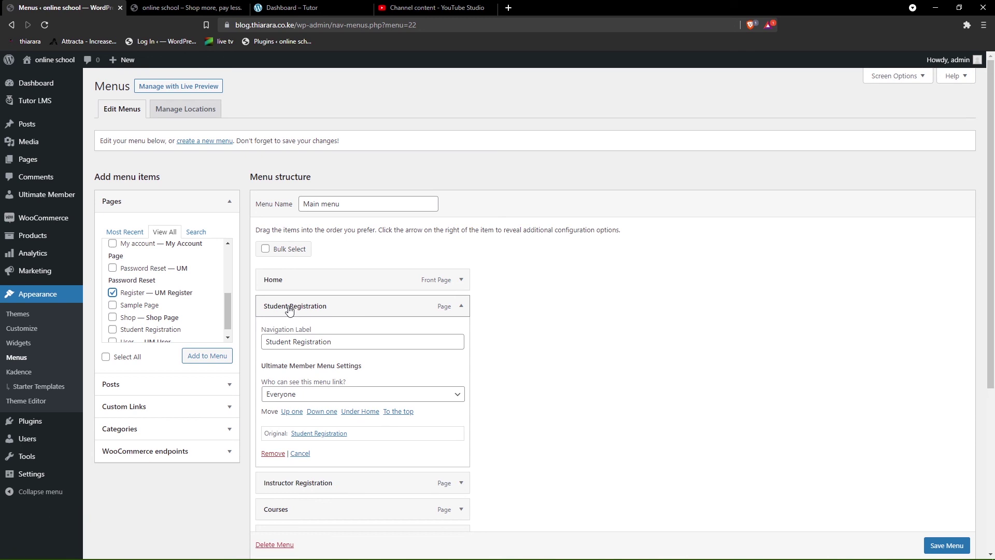
left_click(305, 395)
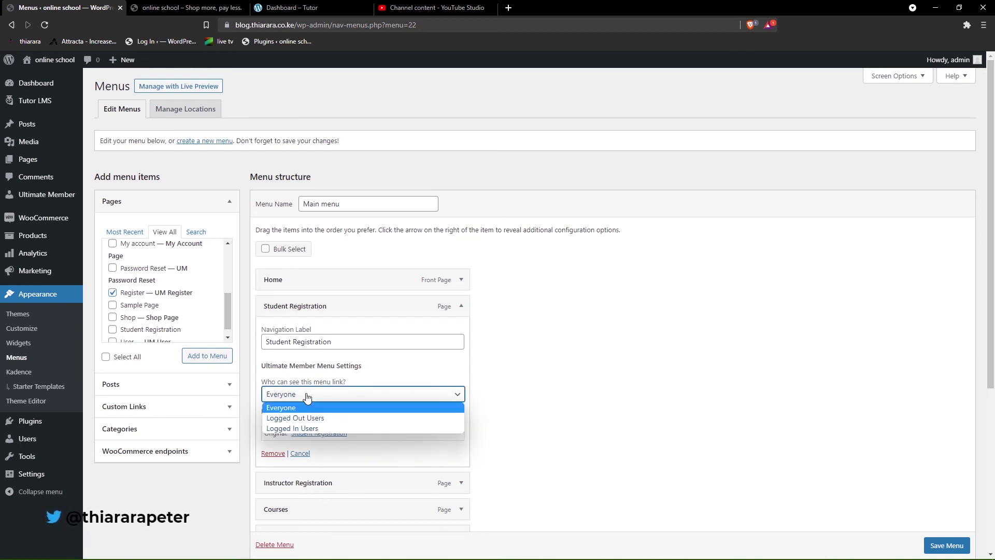
left_click(306, 419)
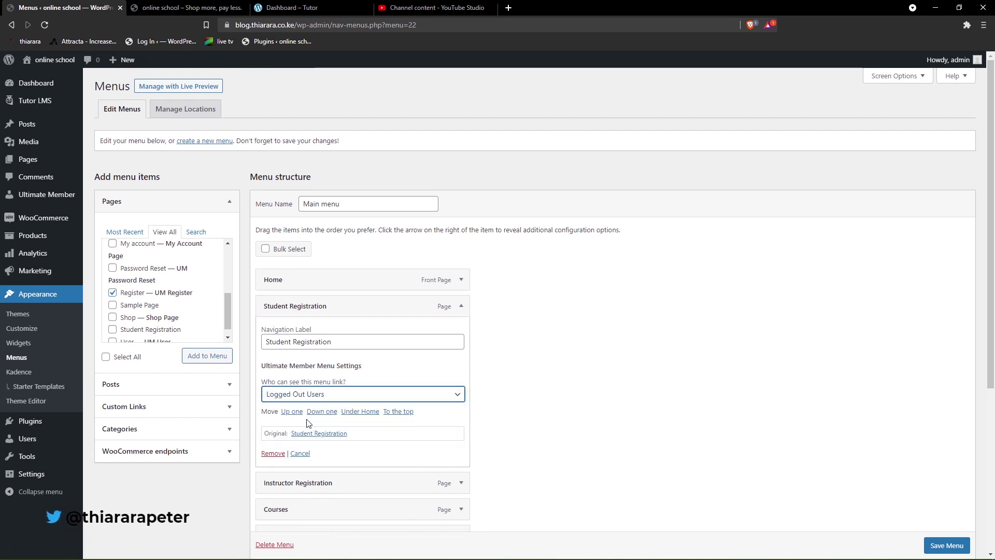
left_click(460, 308)
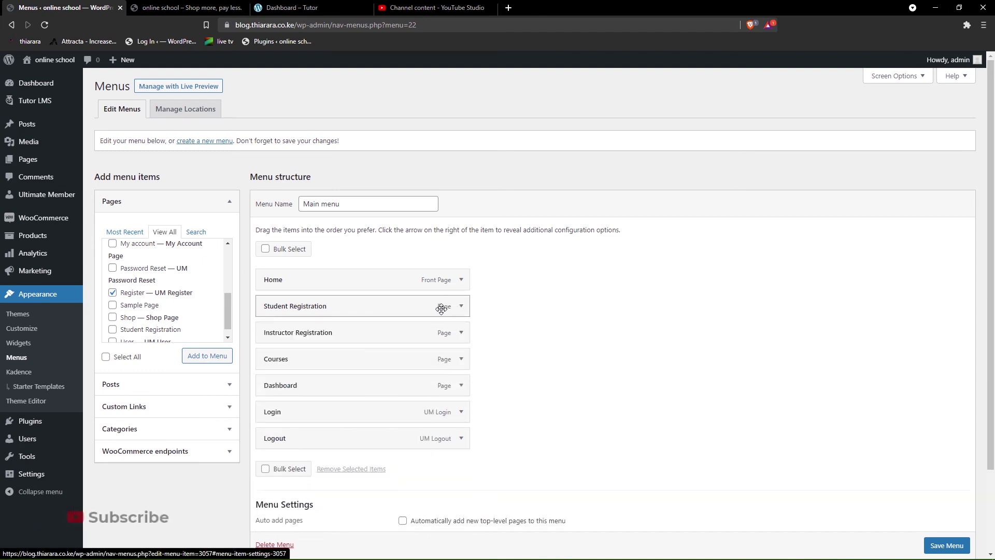
left_click(461, 333)
left_click(309, 424)
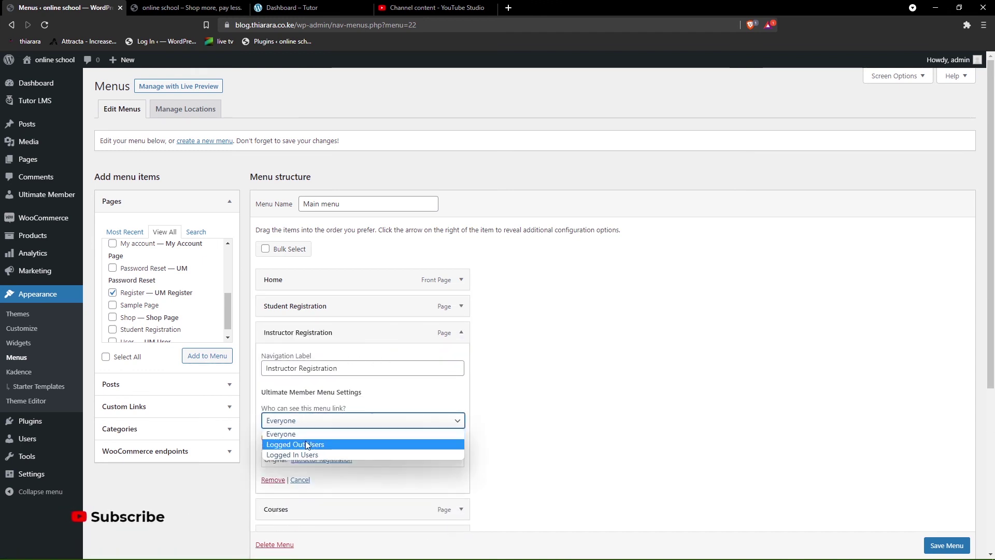
left_click(306, 444)
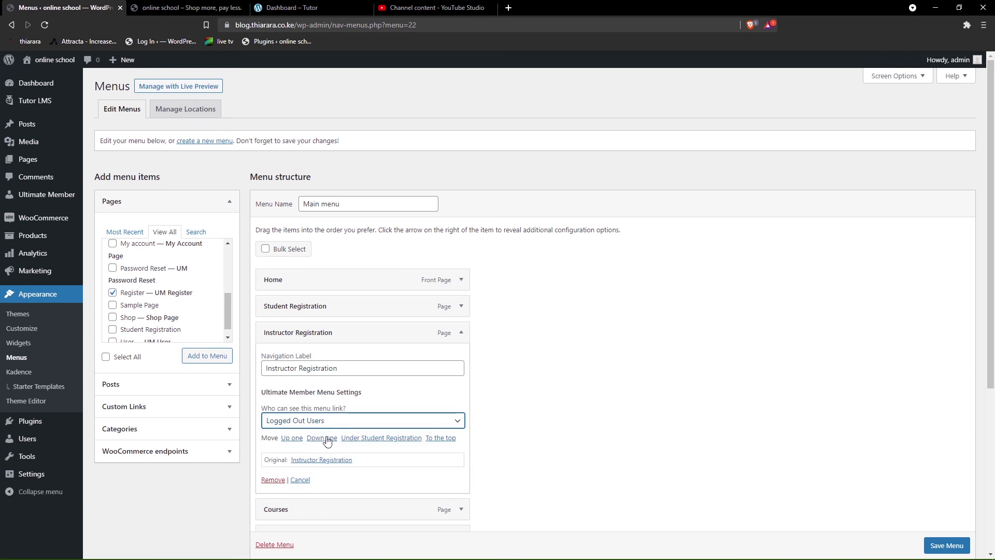
left_click(462, 332)
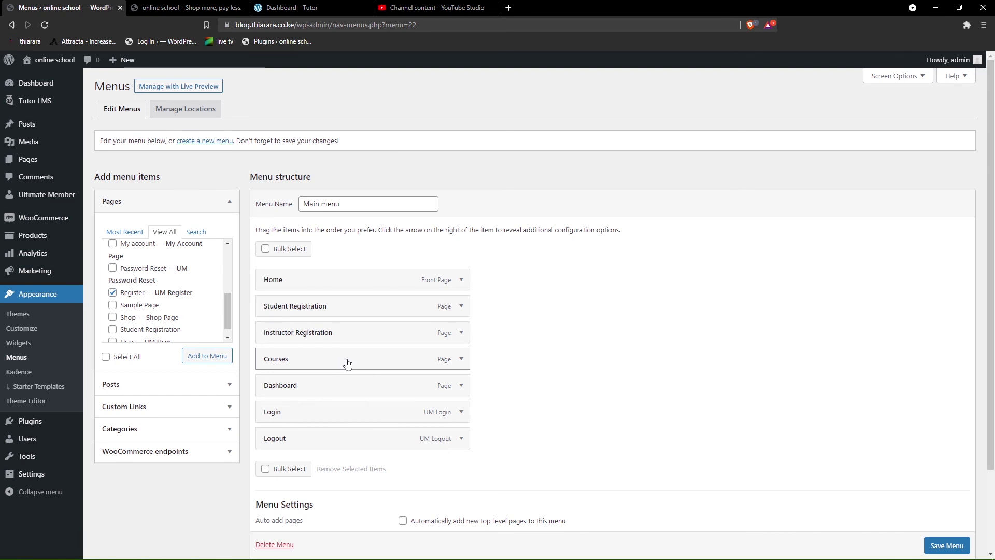
- Leave Dashboard visible to everyone and move it above Courses in Main menu
left_click(460, 386)
left_click(340, 473)
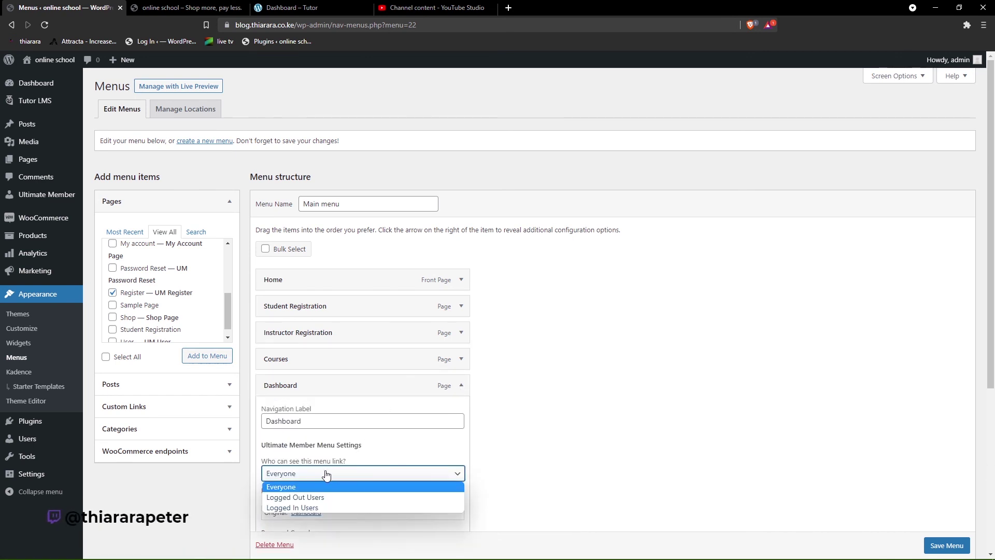
left_click(319, 494)
scroll(456, 363, "down", 2)
left_click(459, 286)
left_click(458, 286)
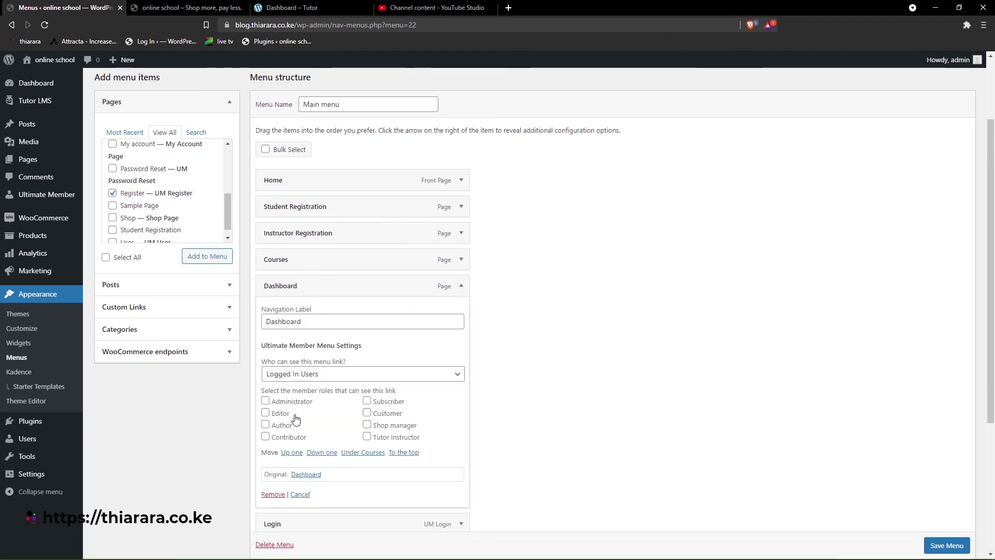
left_click(317, 379)
left_click(313, 387)
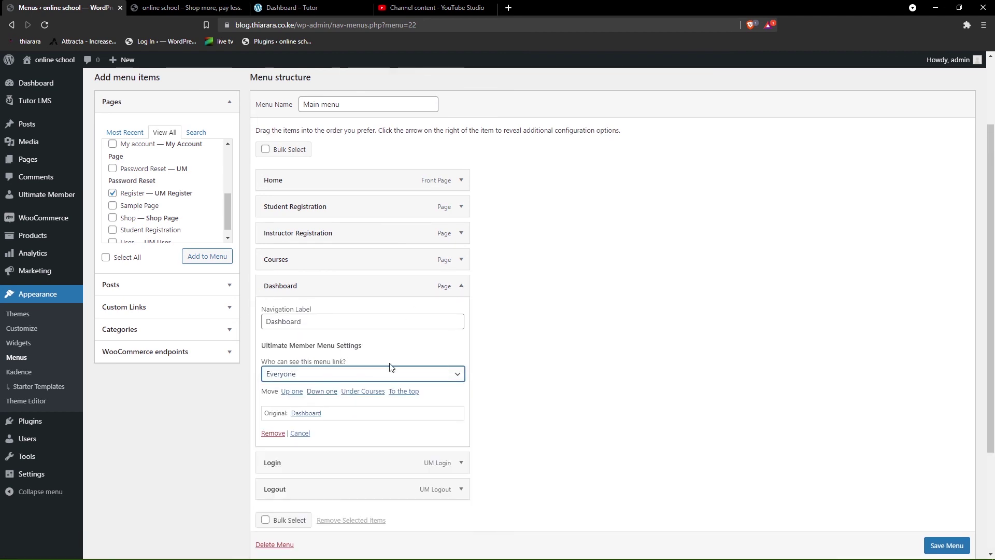
left_click_drag(455, 282, 459, 290)
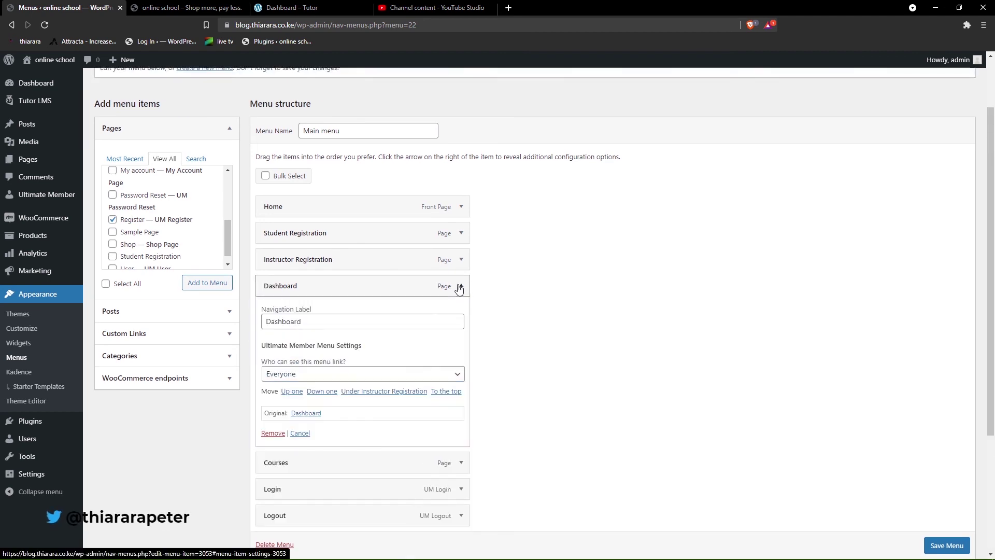
left_click(461, 288)
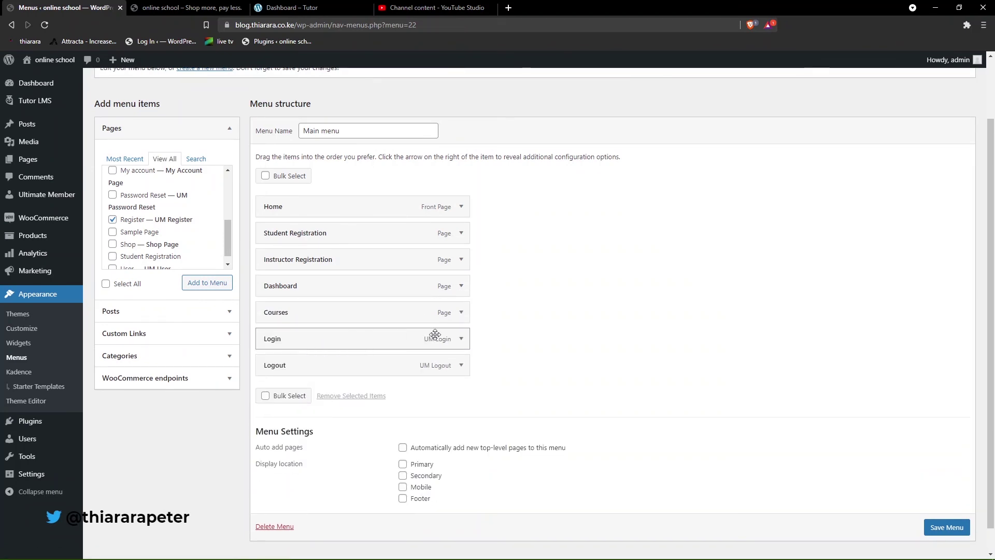
- Show Login only to logged-out users and Logout to all logged-in roles, then save the menu
left_click(461, 339)
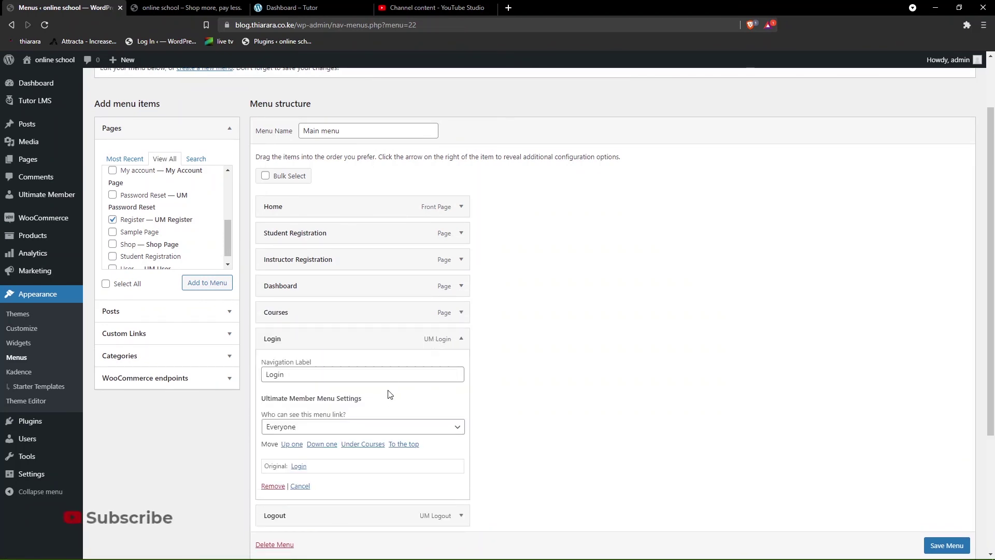
left_click(374, 430)
left_click(350, 450)
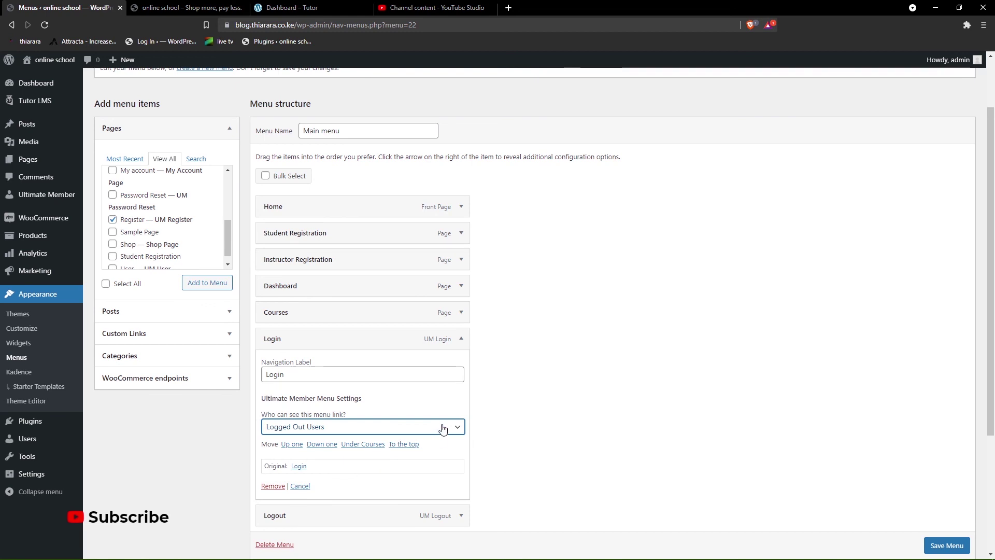
left_click(461, 338)
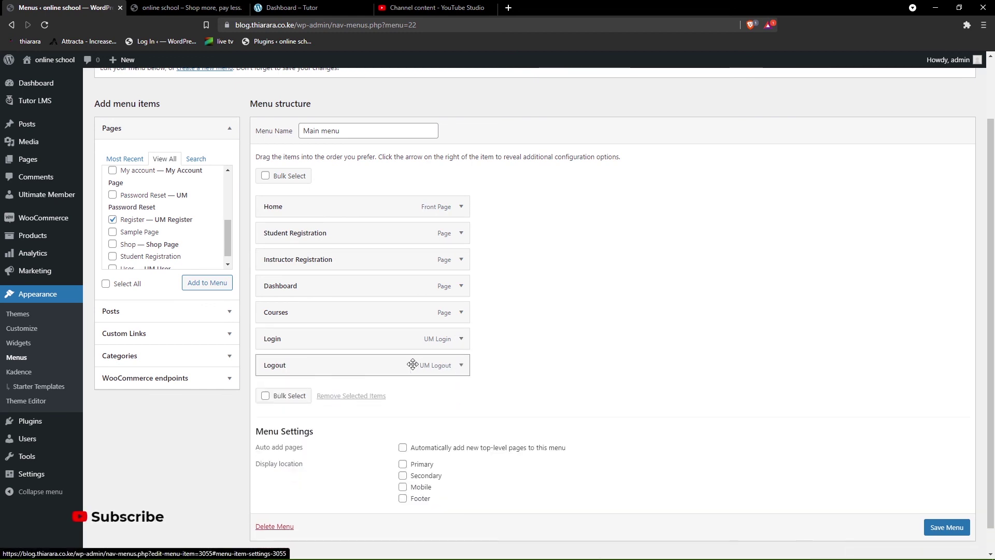
left_click(458, 367)
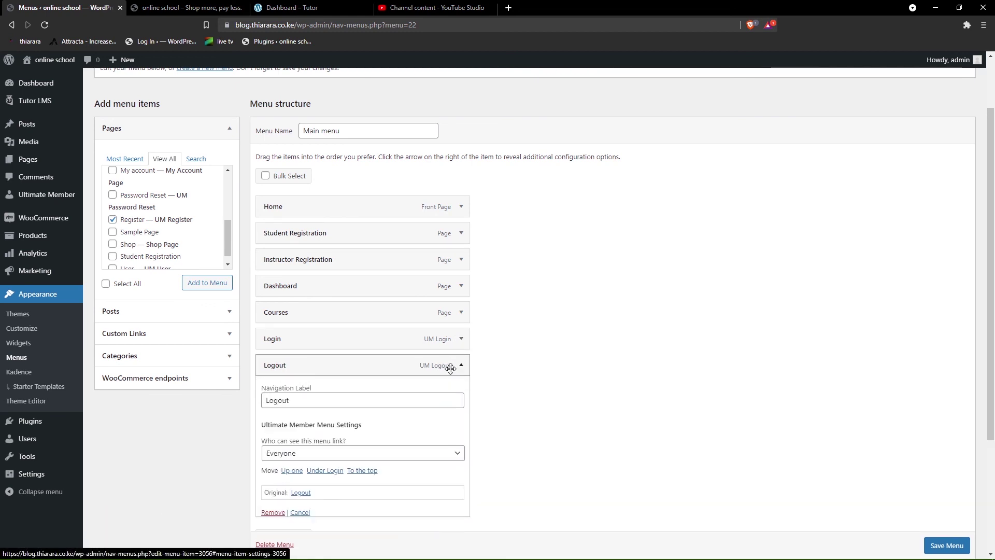
left_click(322, 455)
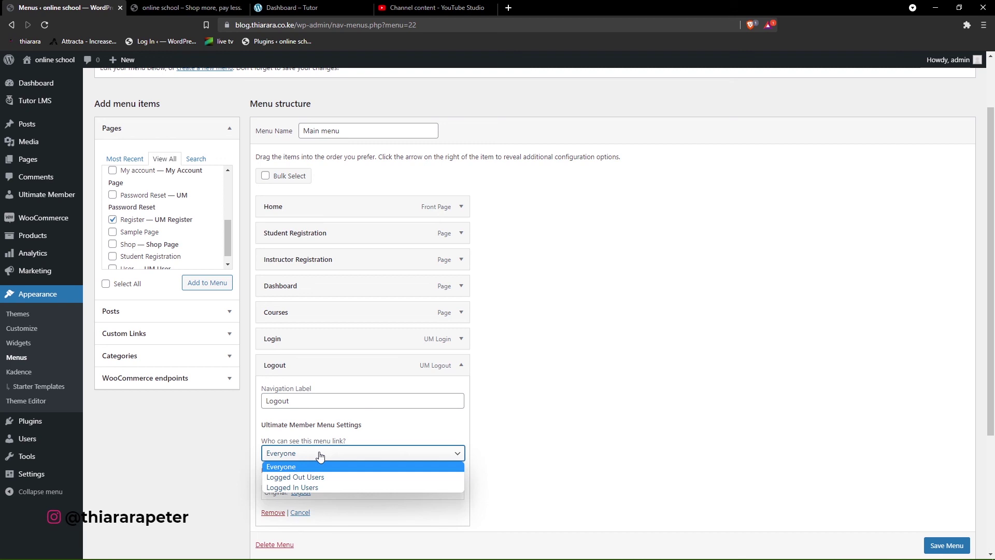
left_click(314, 487)
scroll(327, 417, "down", 2)
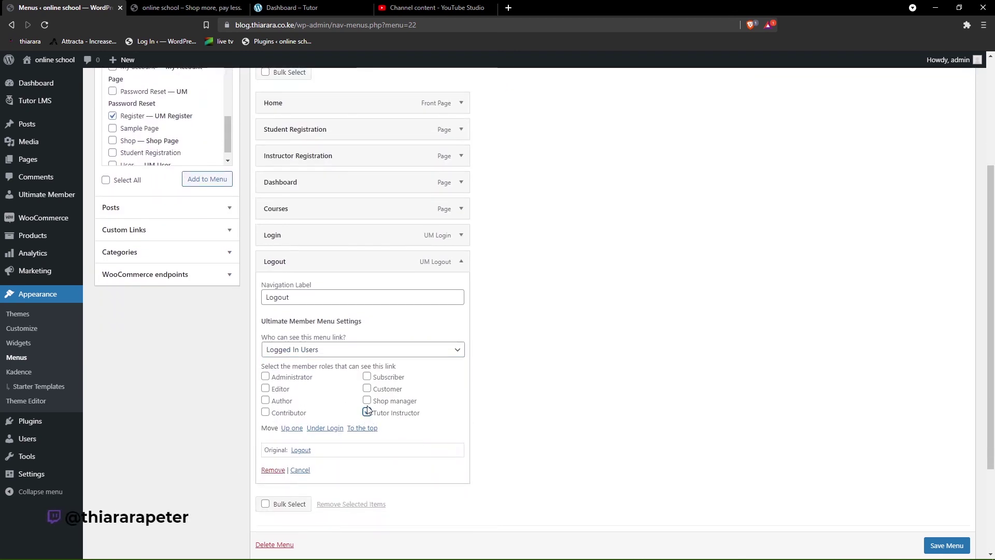
left_click(367, 412)
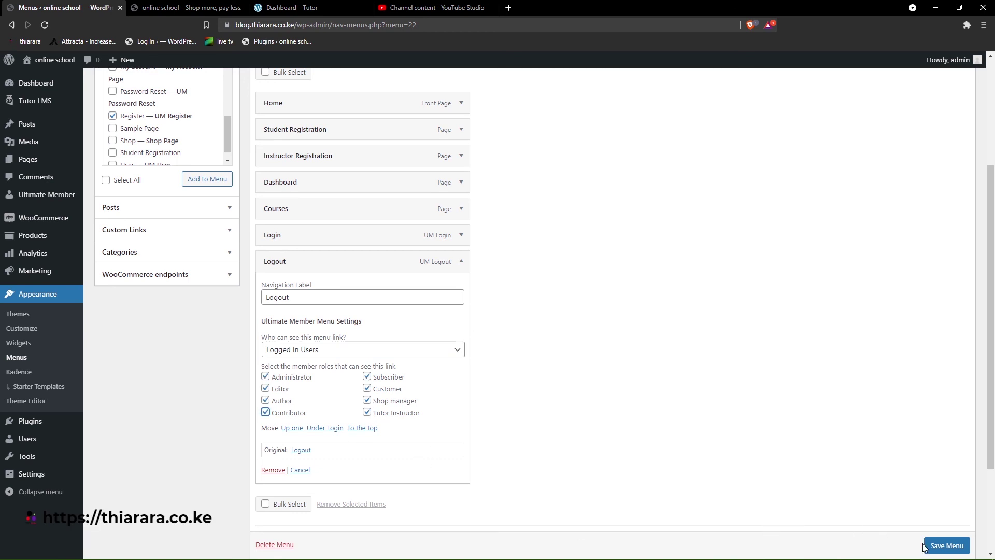
scroll(925, 547, "down", 1)
left_click(930, 547)
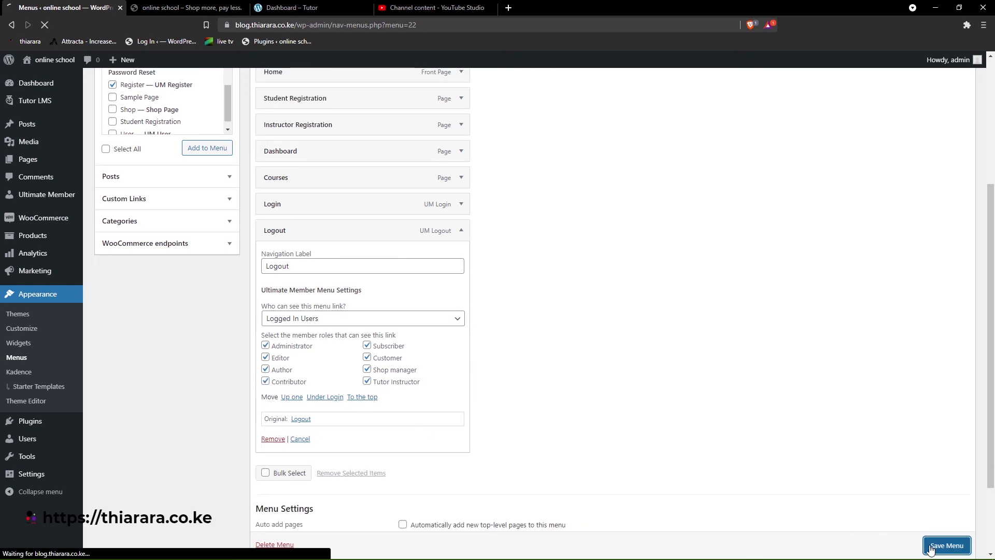
- Resize the private site window, then return to the main browser and reopen the menu editor
key("alt+Tab")
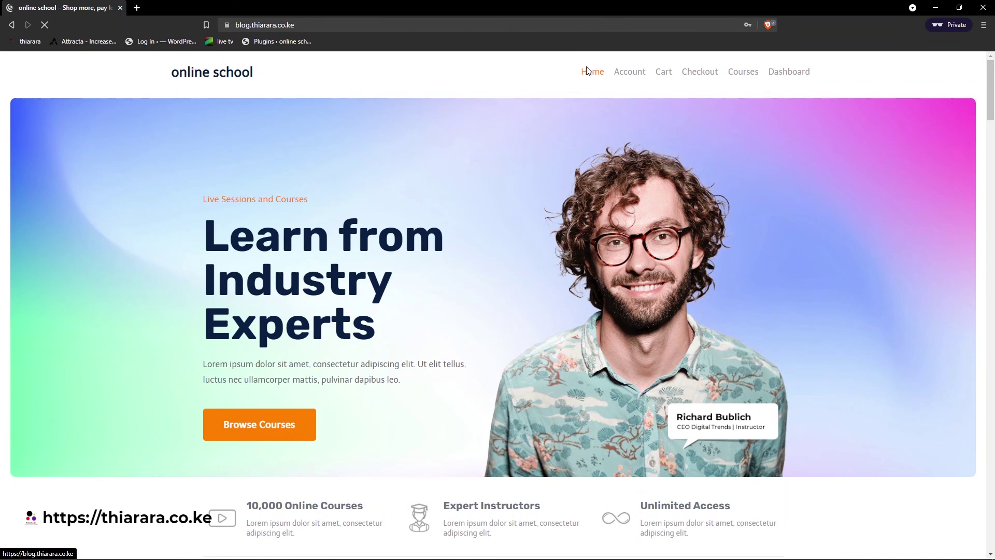
left_click_drag(580, 8, 493, 226)
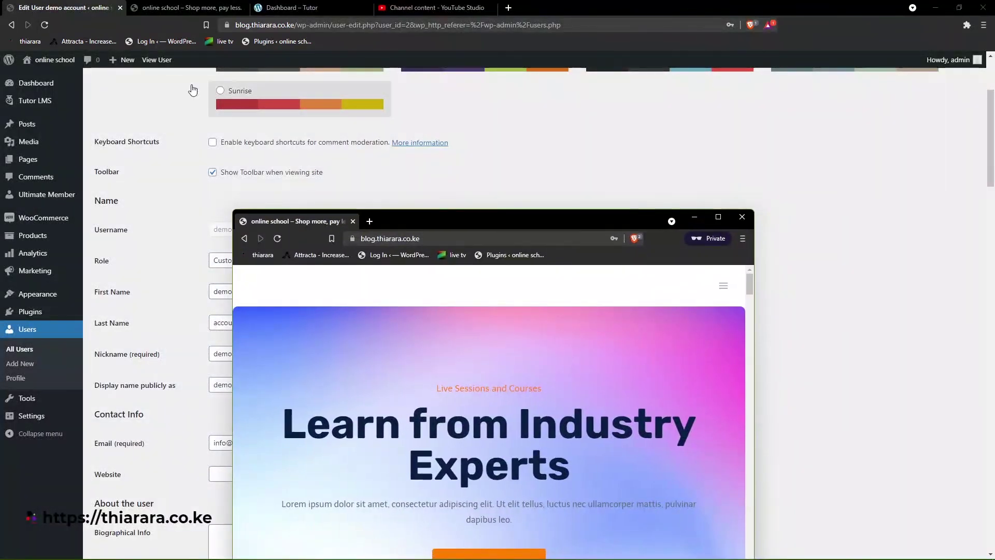
left_click(165, 5)
left_click(62, 8)
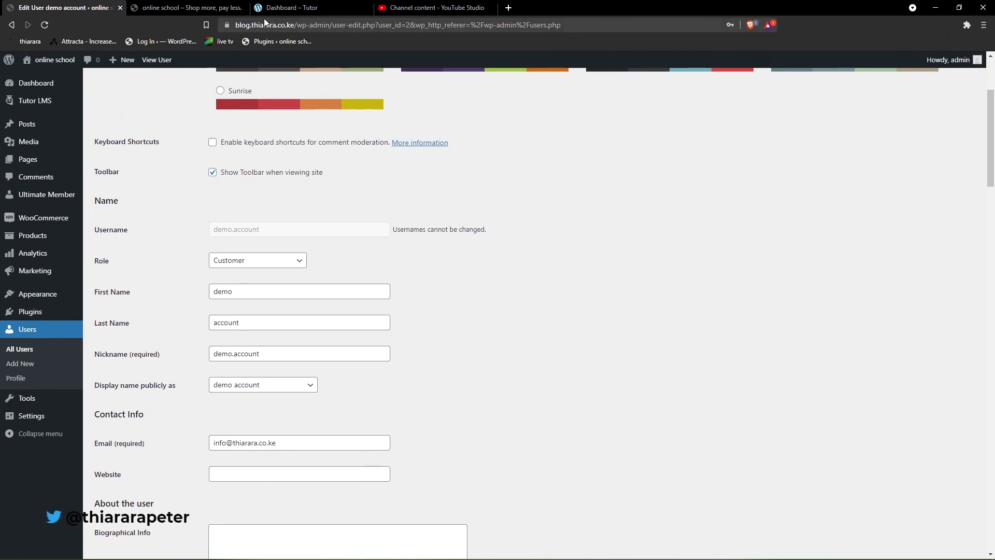
left_click(286, 8)
left_click(62, 7)
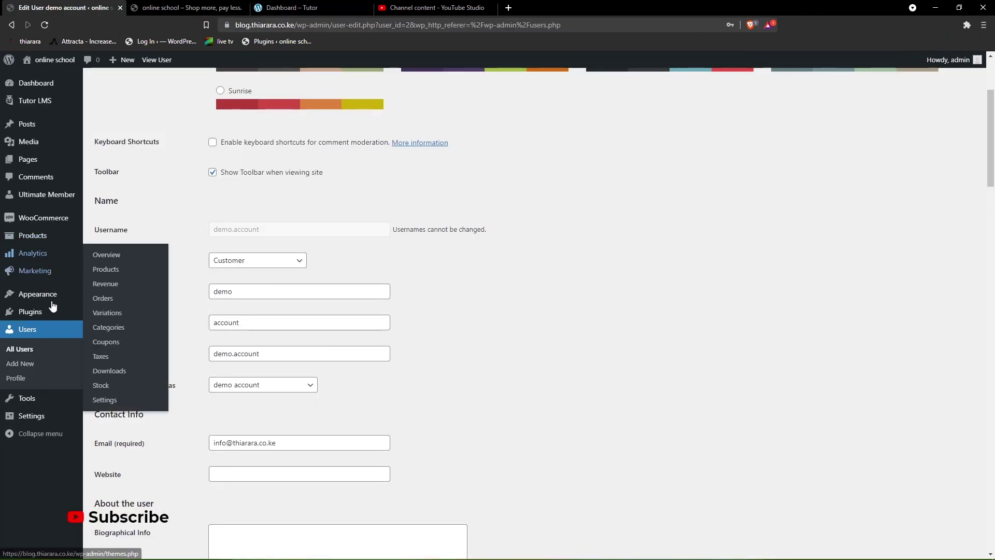
mouse_move(48, 293)
left_click(102, 339)
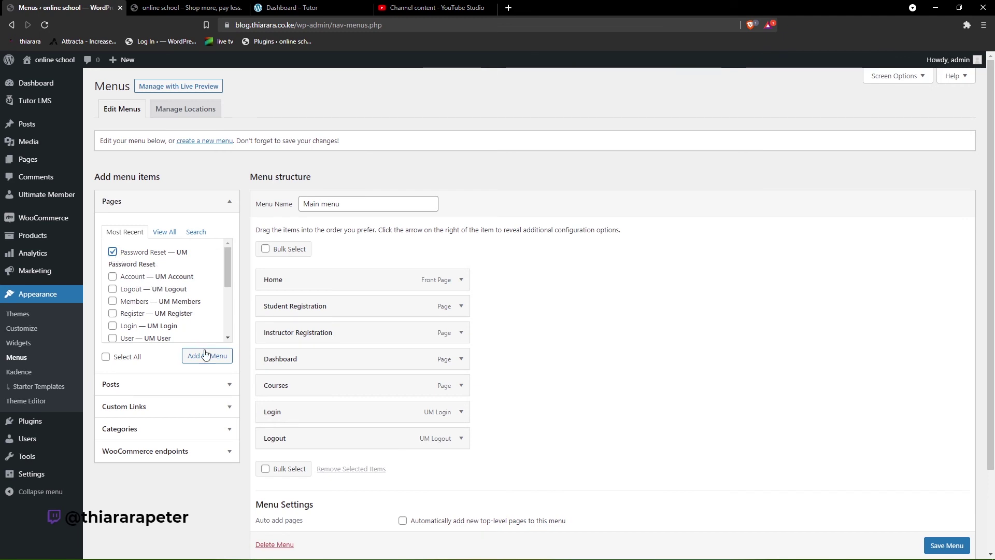
- Nest a Password Reset item under Login, visible only to logged-out users, and save the menu
left_click(206, 356)
left_click_drag(363, 467, 379, 445)
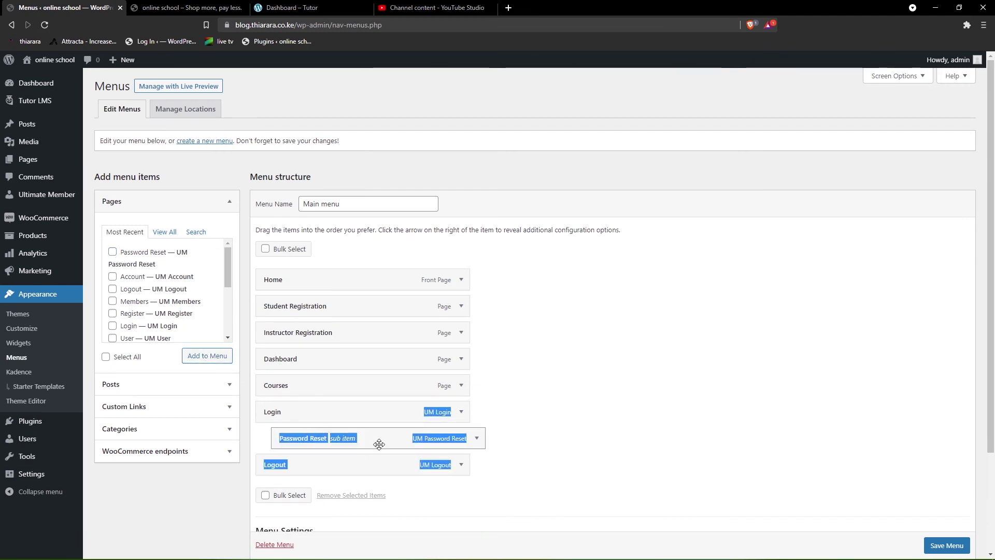
left_click(476, 438)
left_click(441, 475)
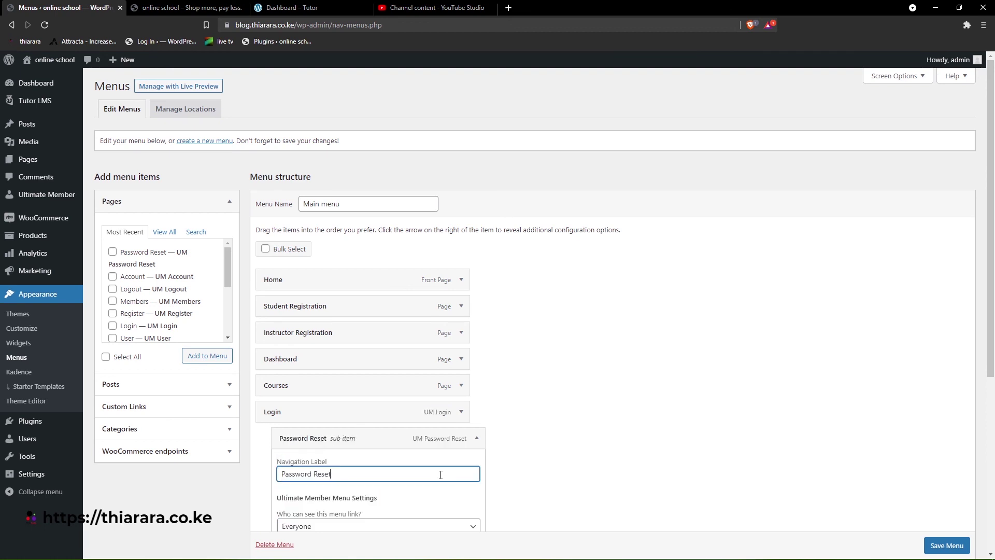
scroll(400, 492, "down", 1)
left_click(395, 476)
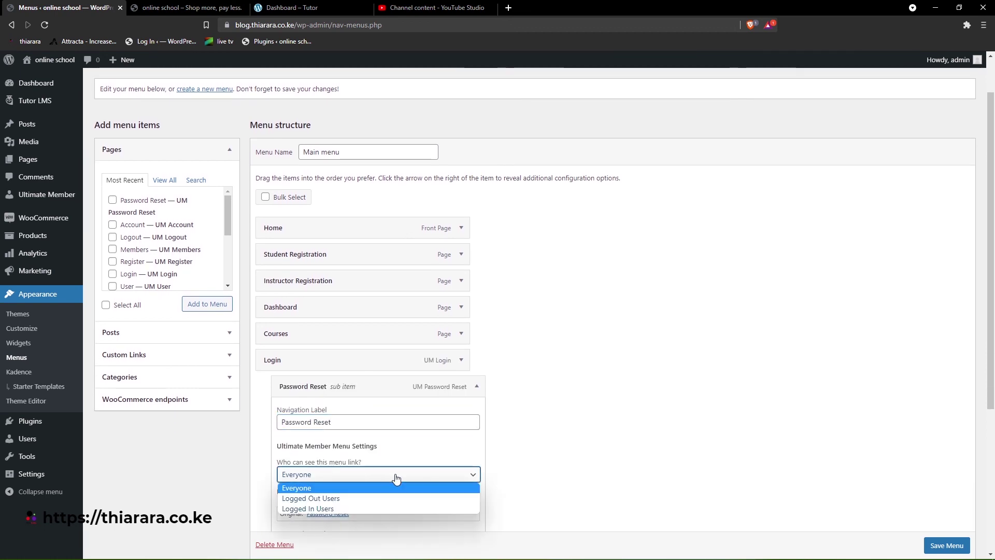
left_click(349, 500)
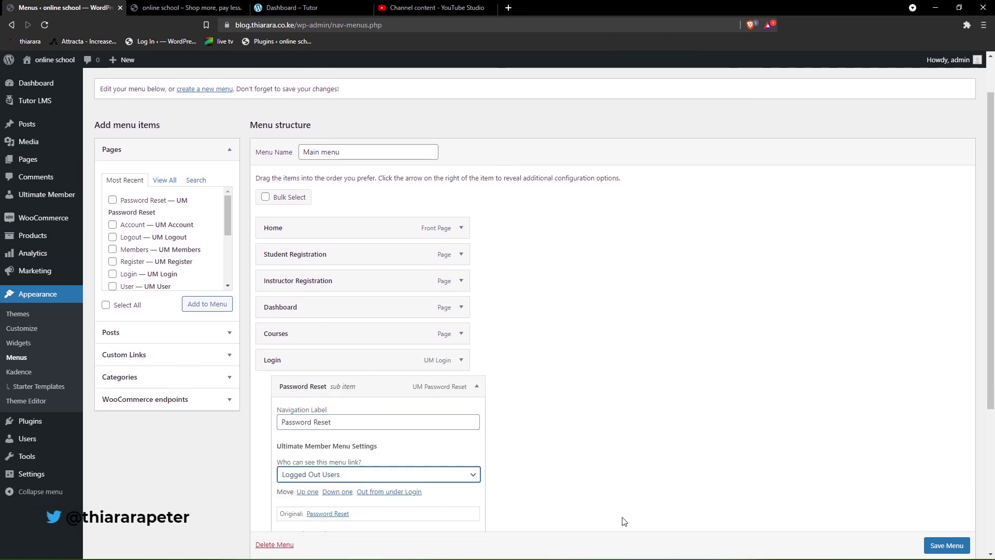
mouse_move(925, 553)
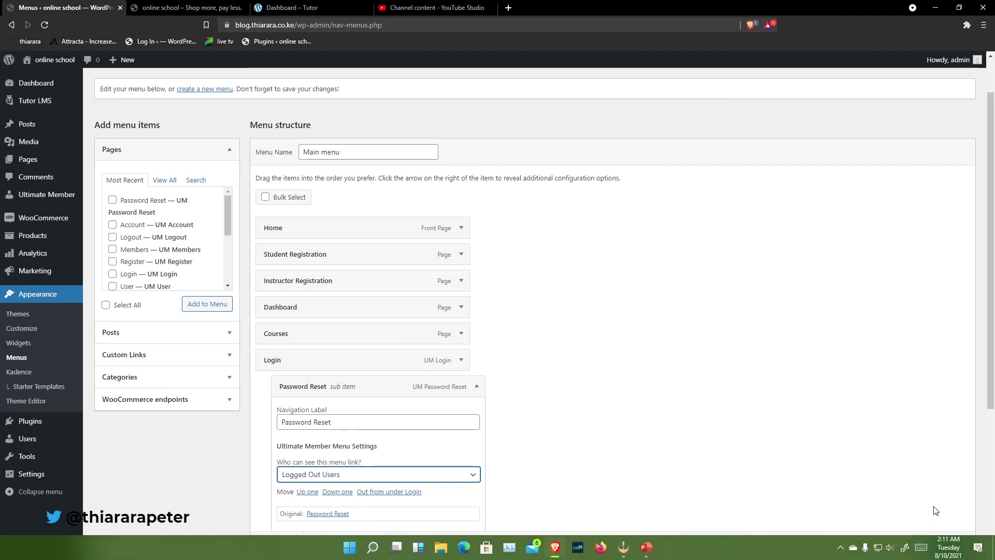
left_click(941, 545)
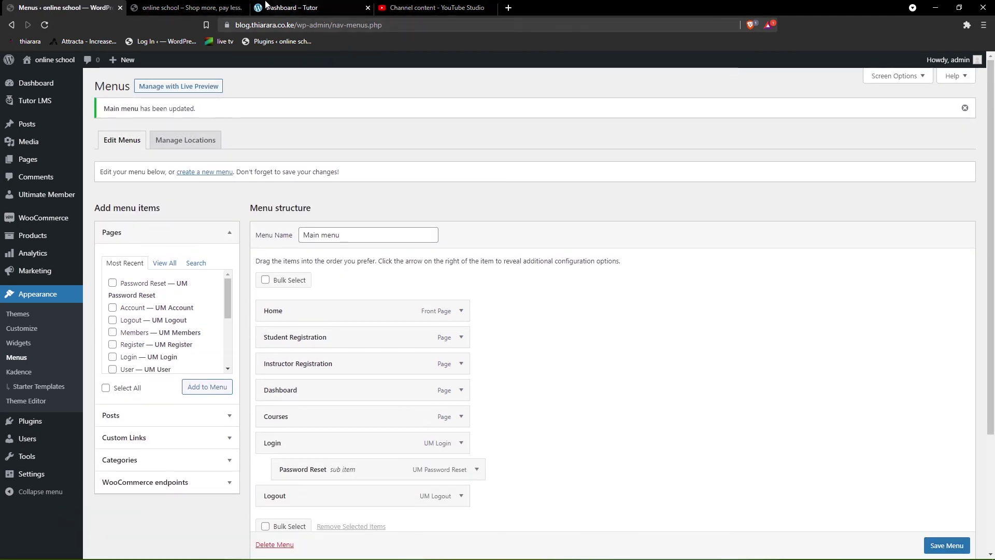
- Maximize the private window, reload the site's home page and open the Account page
mouse_move(511, 551)
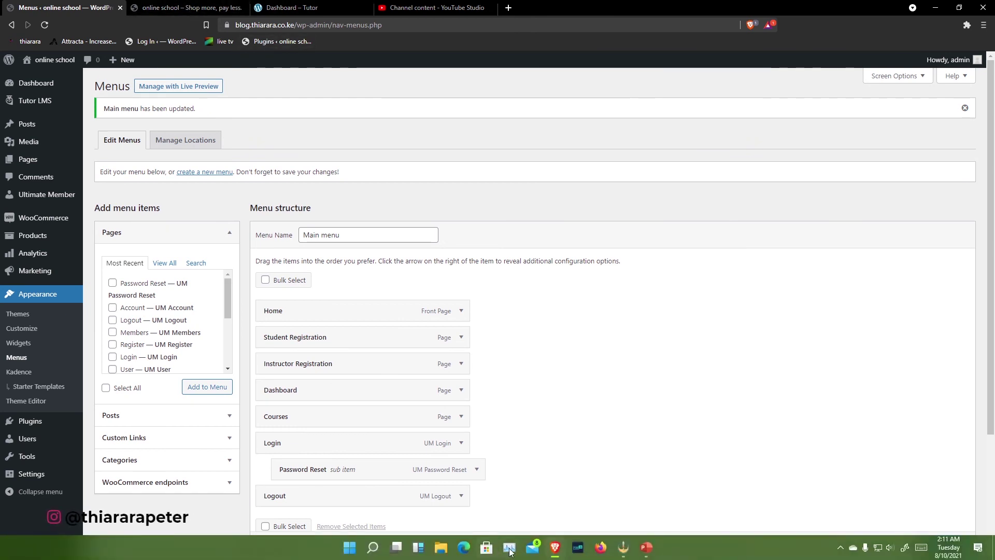
mouse_move(557, 551)
left_click(608, 512)
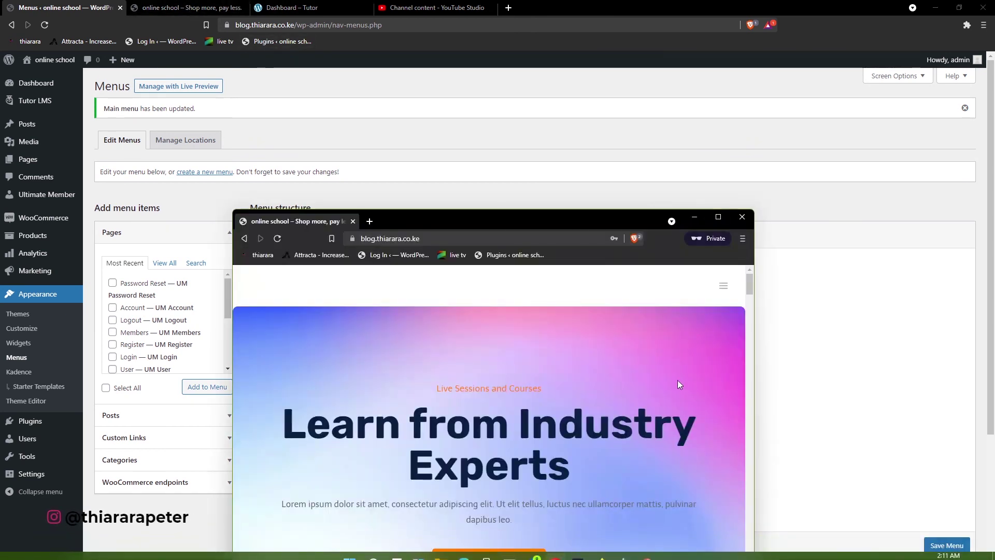
left_click(718, 220)
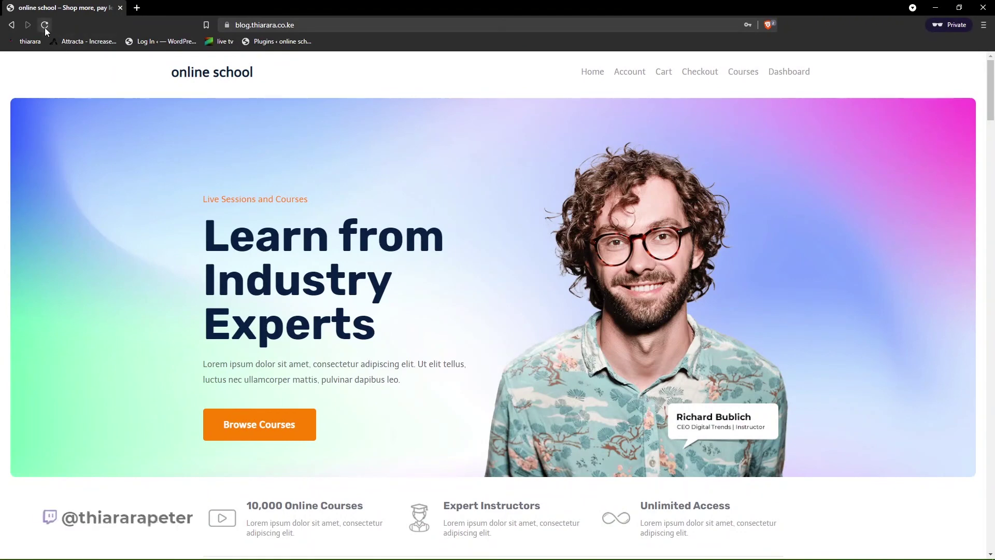
left_click(46, 29)
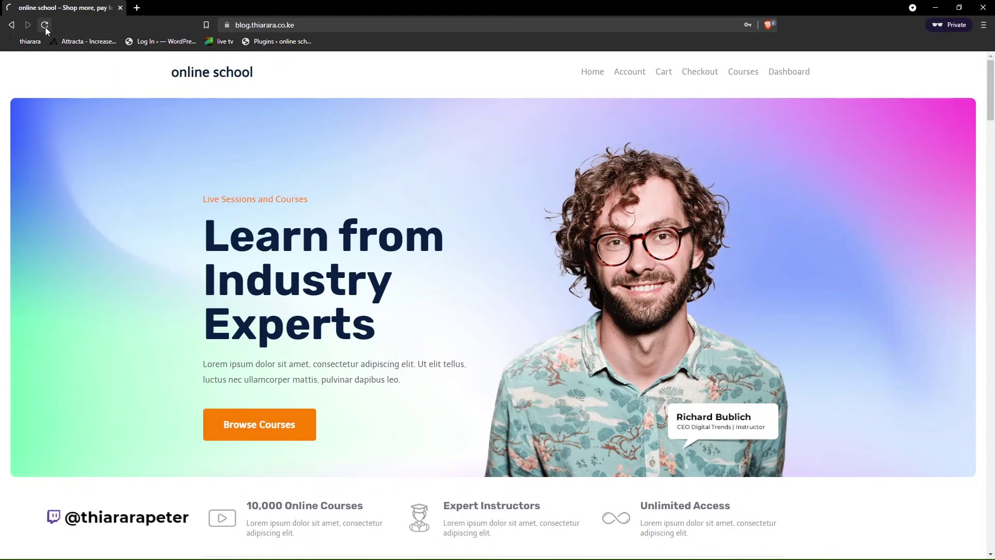
left_click(623, 76)
- Save Main menu again in the editor, then return to the logged-out Login page
mouse_move(555, 548)
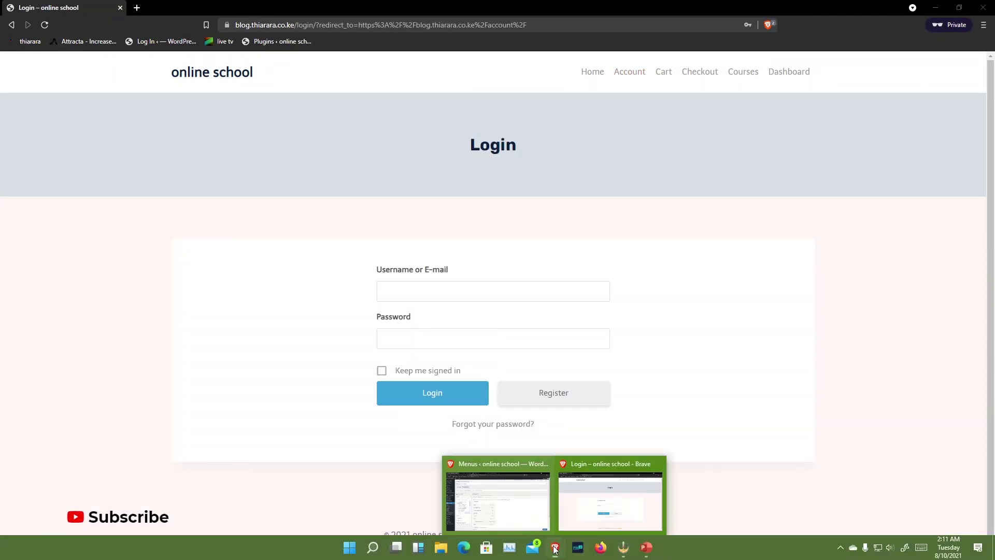
left_click(516, 519)
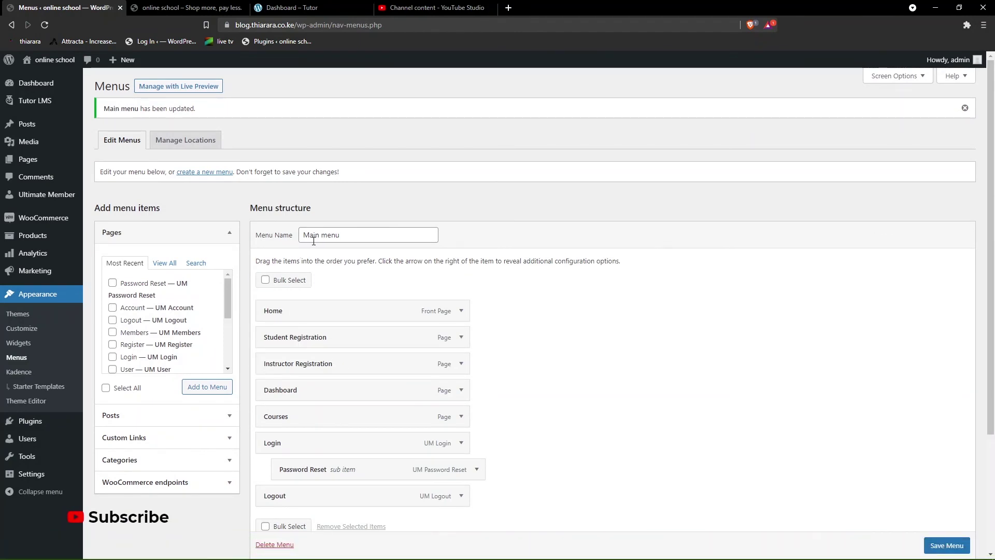
scroll(542, 425, "down", 3)
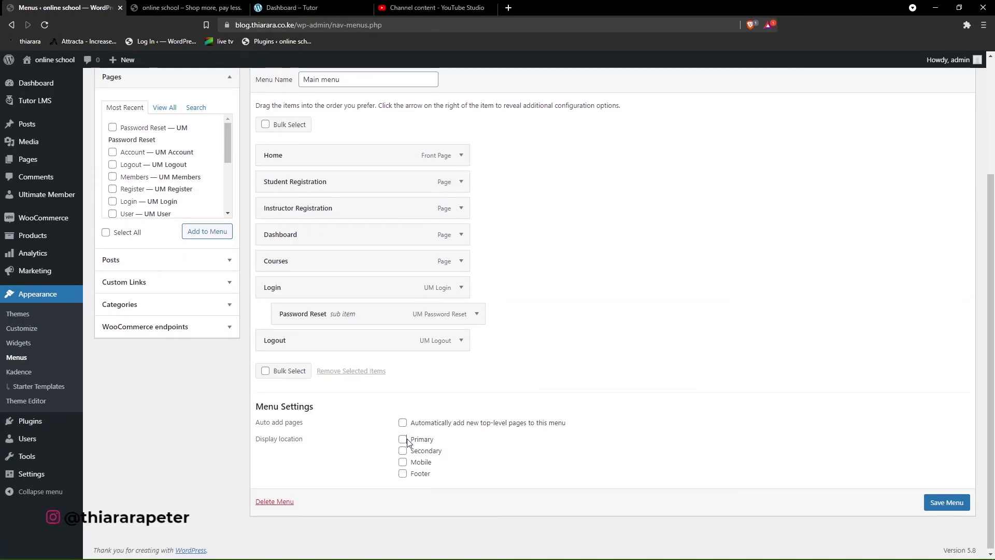
left_click(951, 504)
mouse_move(555, 547)
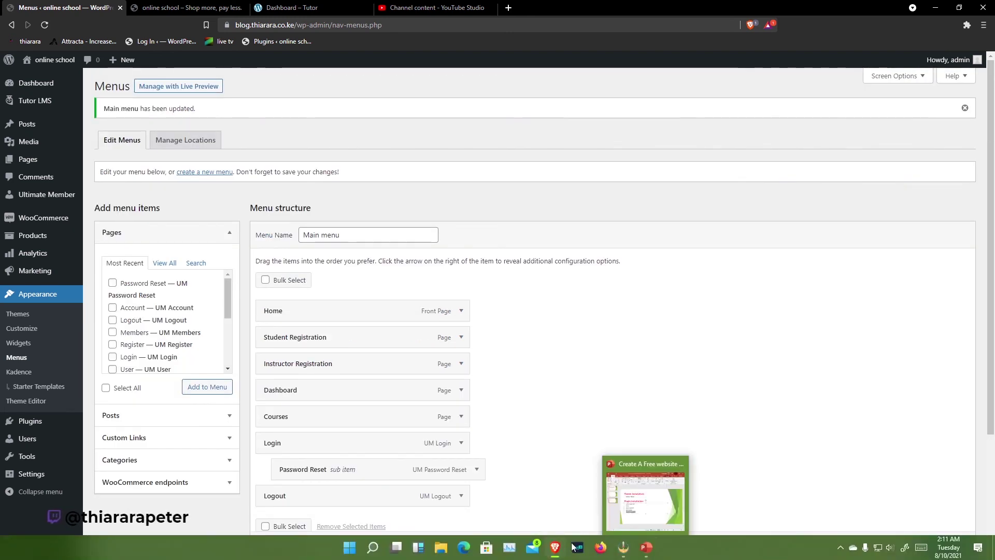
left_click(617, 523)
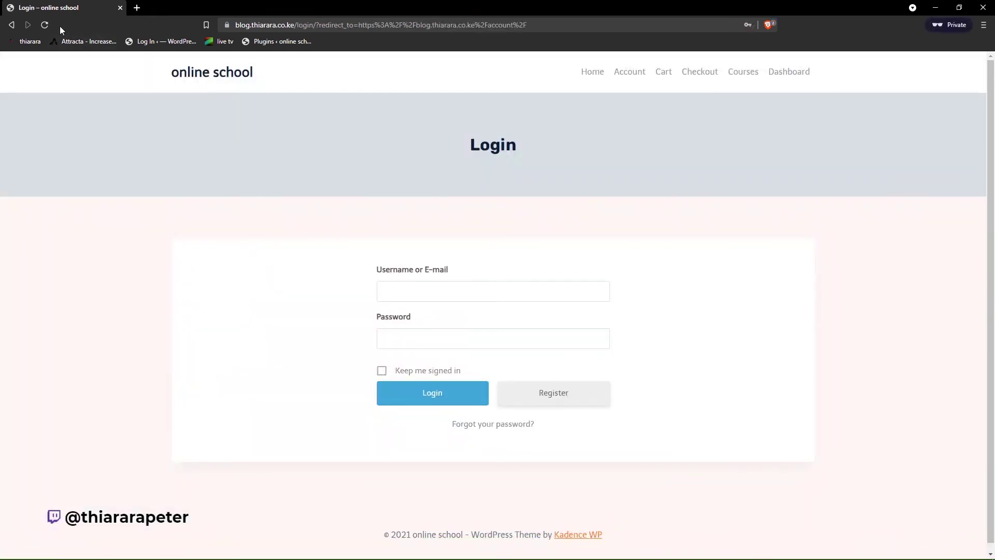
- Reload the Login page to show the new menu and sign in with saved browser credentials
left_click(45, 26)
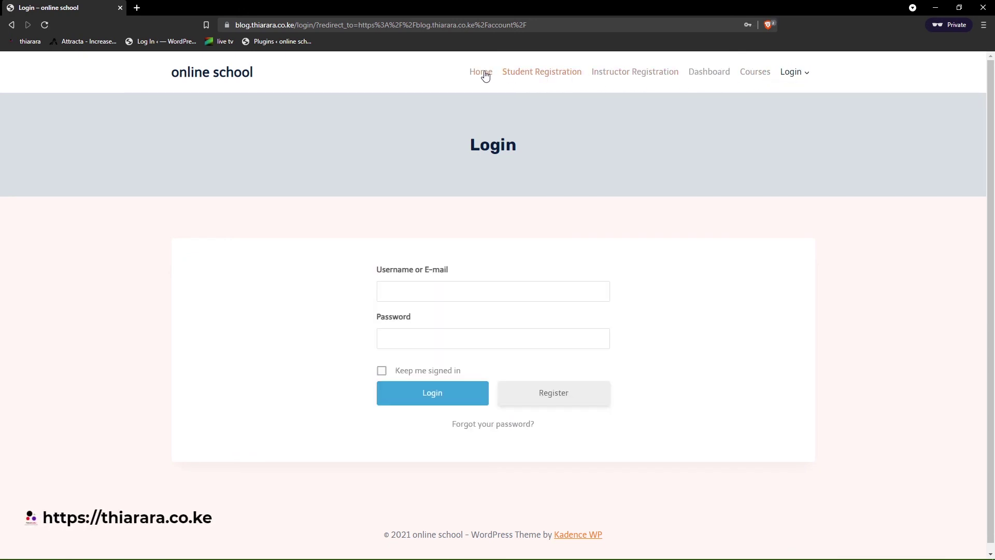
left_click(445, 293)
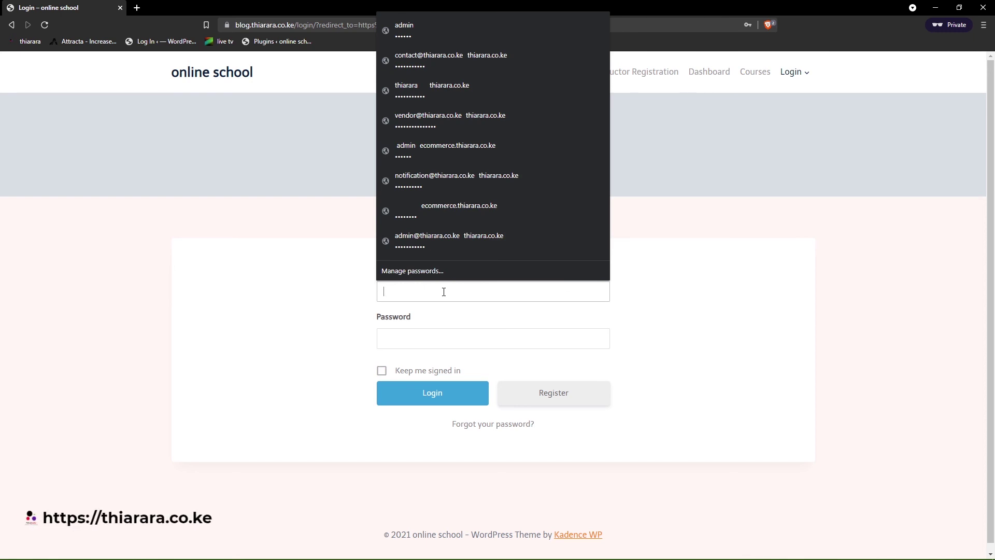
left_click(434, 339)
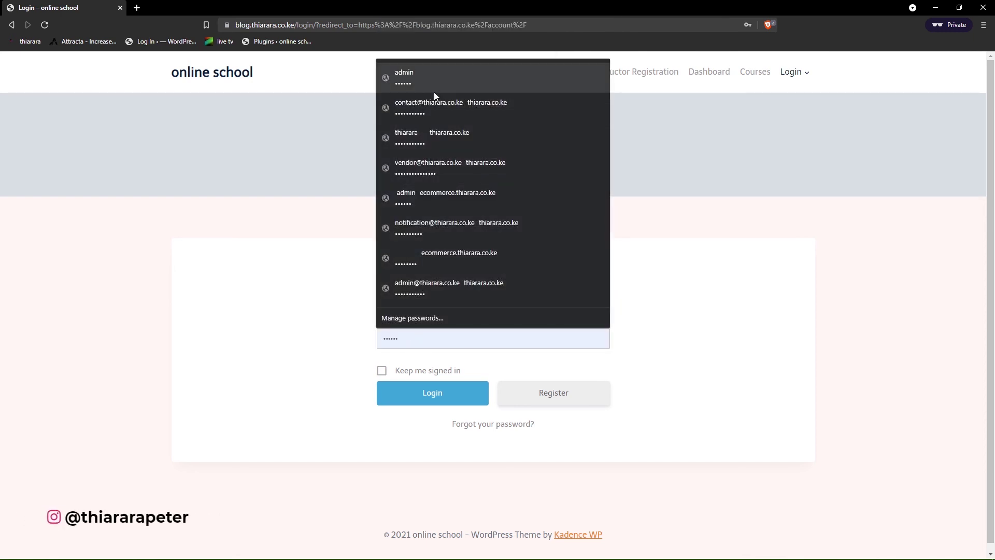
left_click(419, 86)
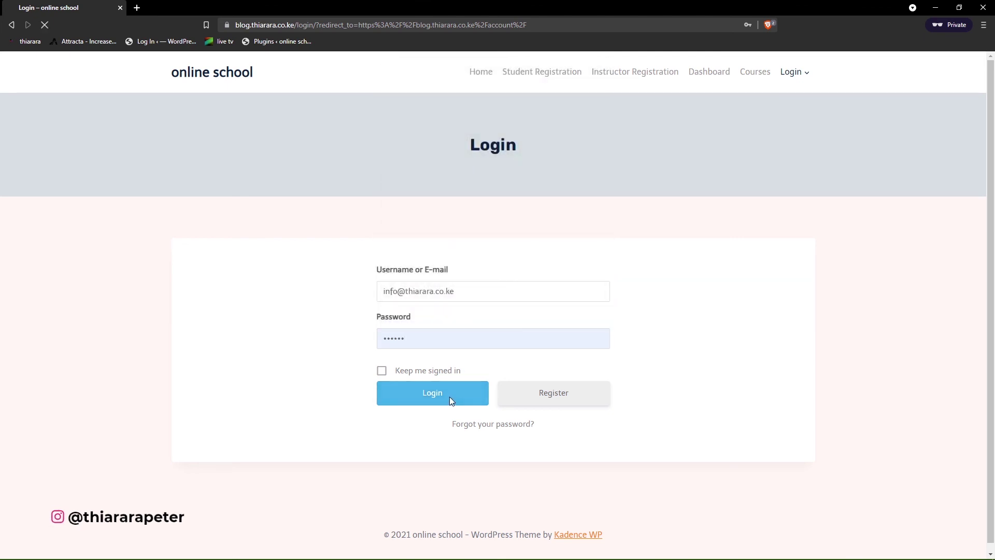
left_click(449, 397)
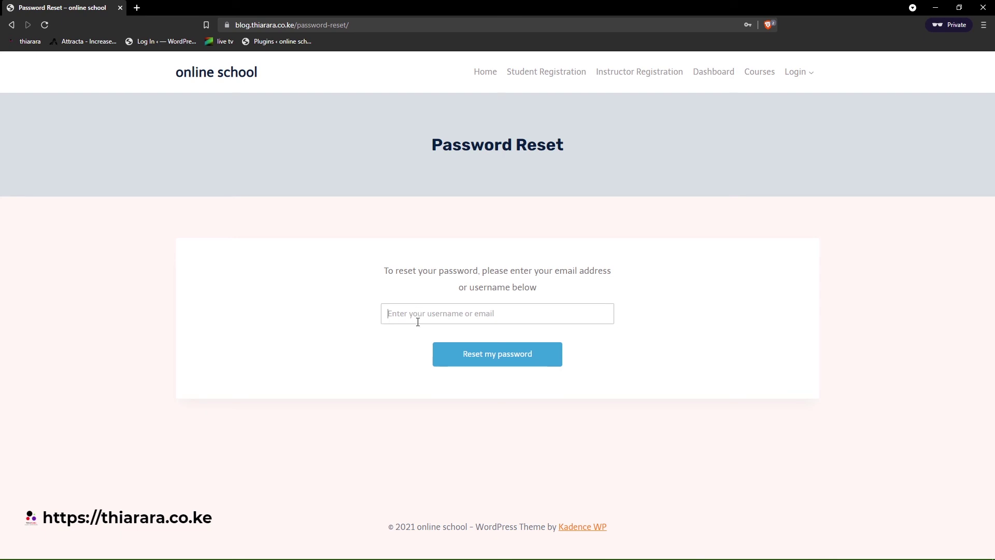
- Paste the account username into the reset form and request a password reset
right_click(391, 322)
left_click(430, 425)
left_click(498, 356)
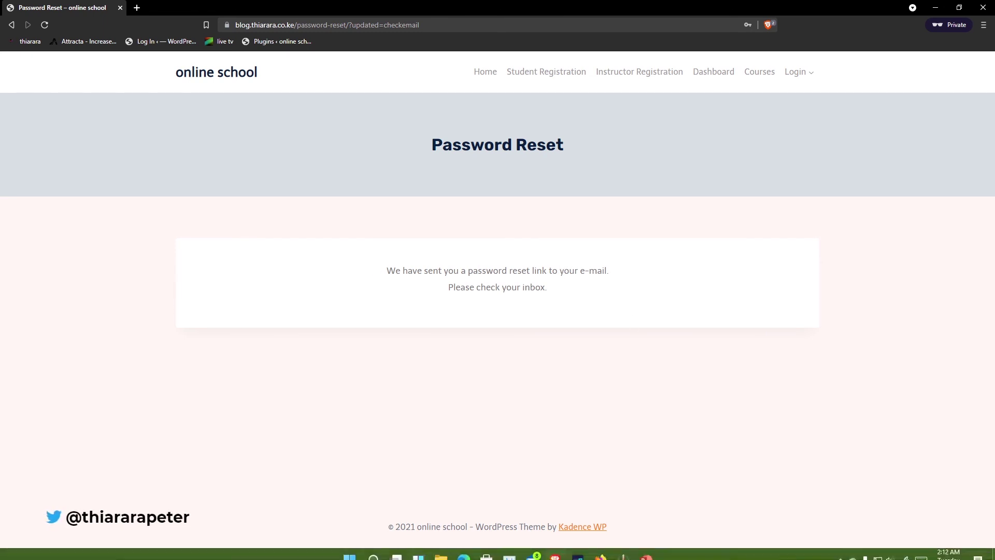
- Copy the reset link from the password reset email and open a new private tab
left_click(536, 551)
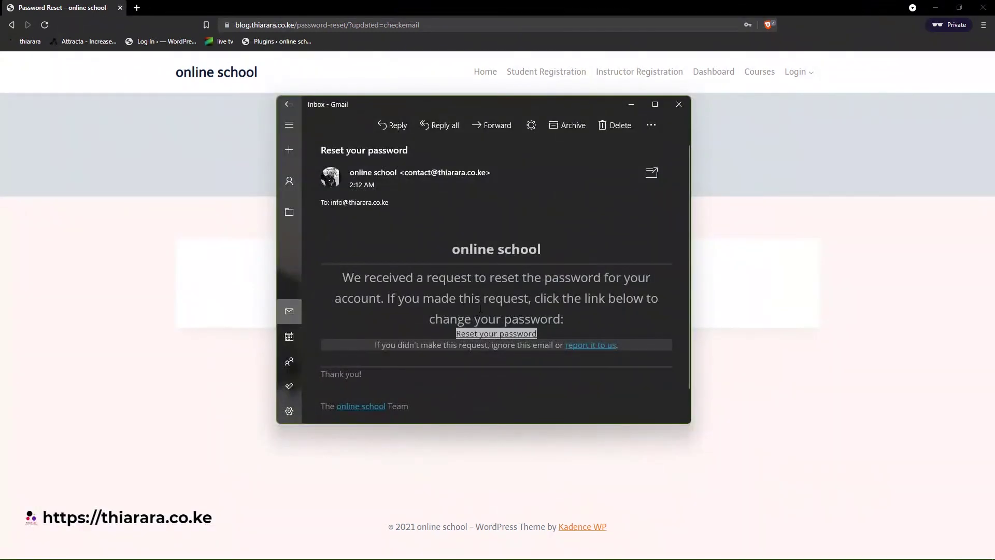
scroll(437, 289, "down", 1)
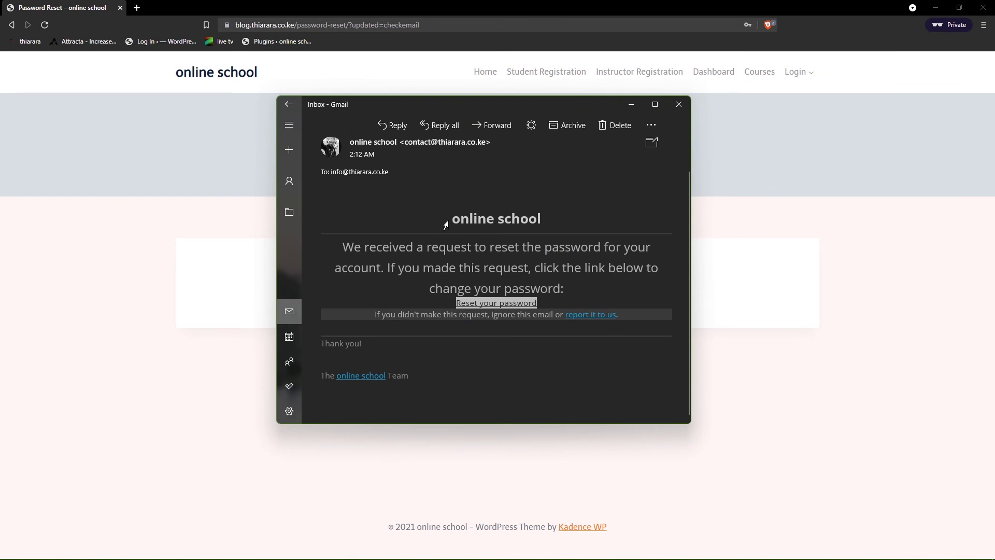
left_click(504, 305)
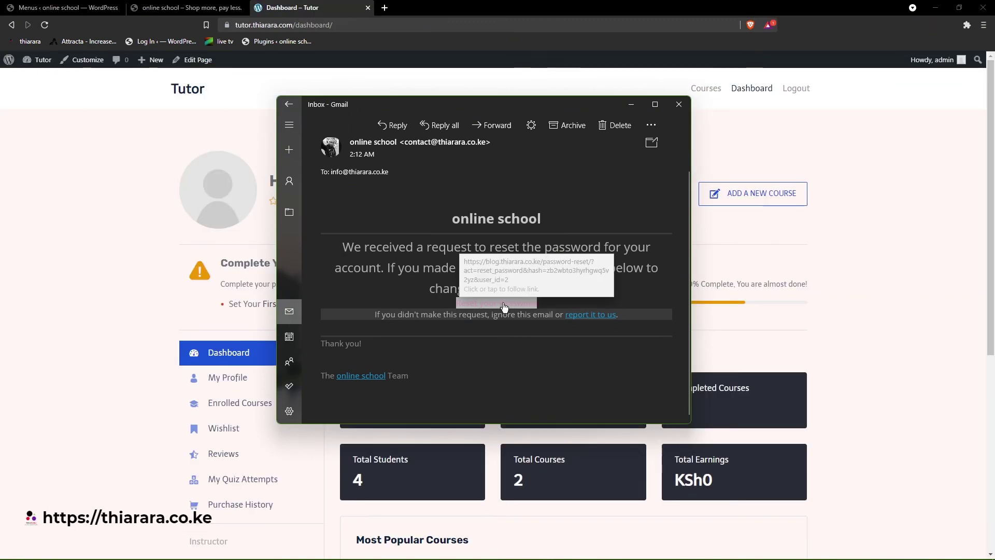
right_click(499, 311)
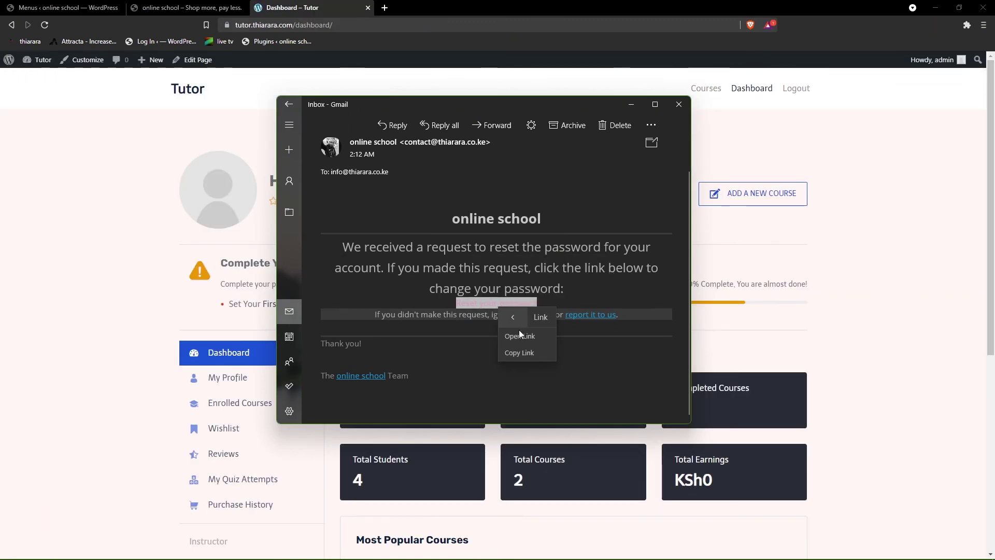
left_click(519, 352)
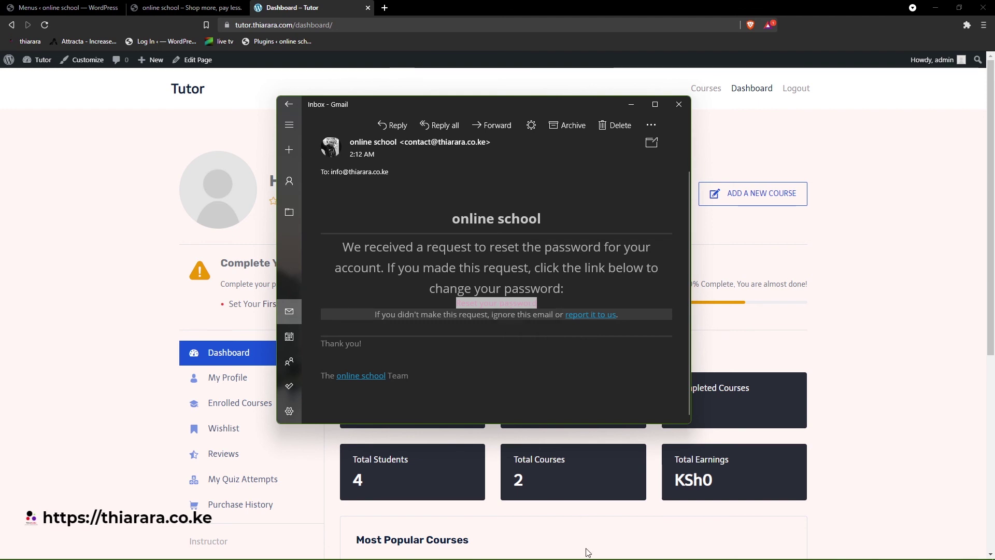
mouse_move(599, 557)
mouse_move(564, 550)
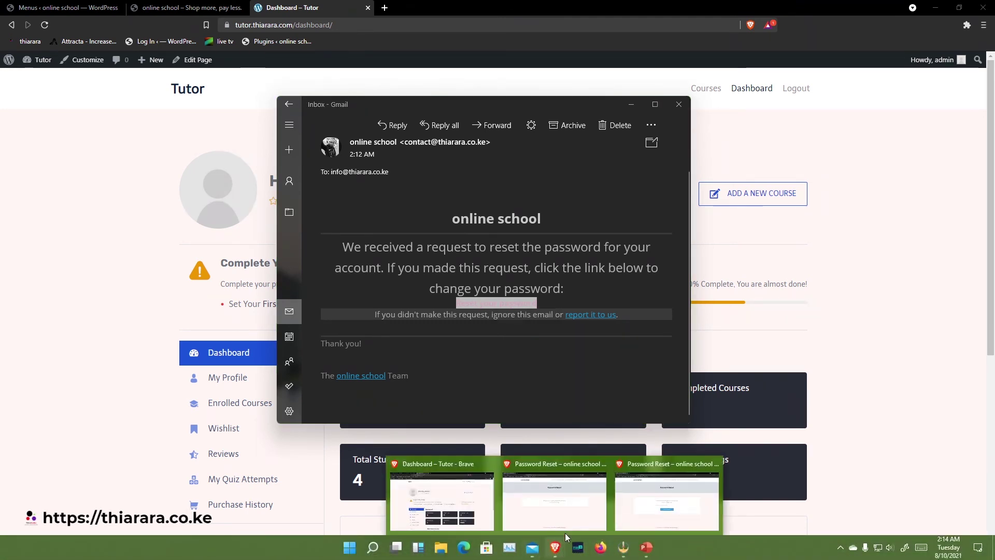
left_click(569, 497)
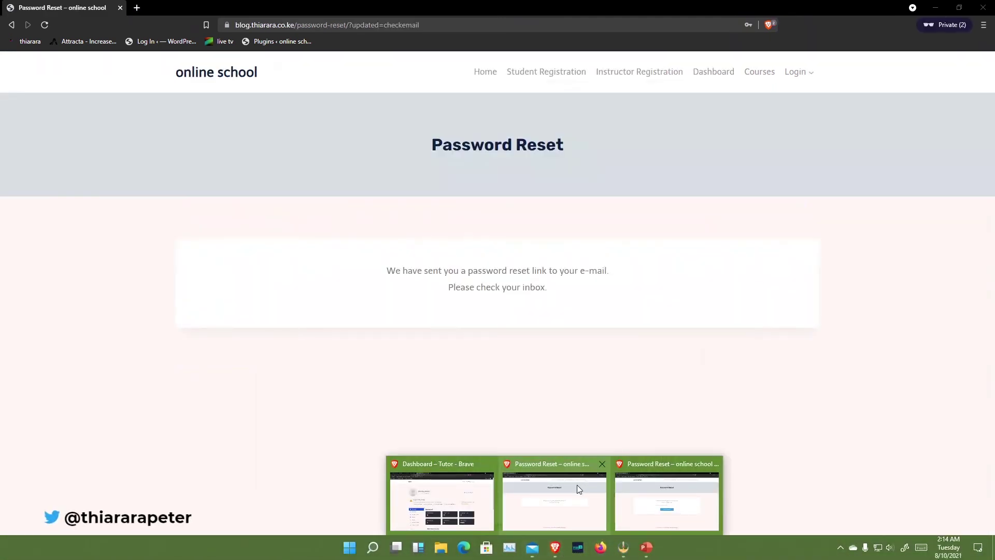
left_click(137, 7)
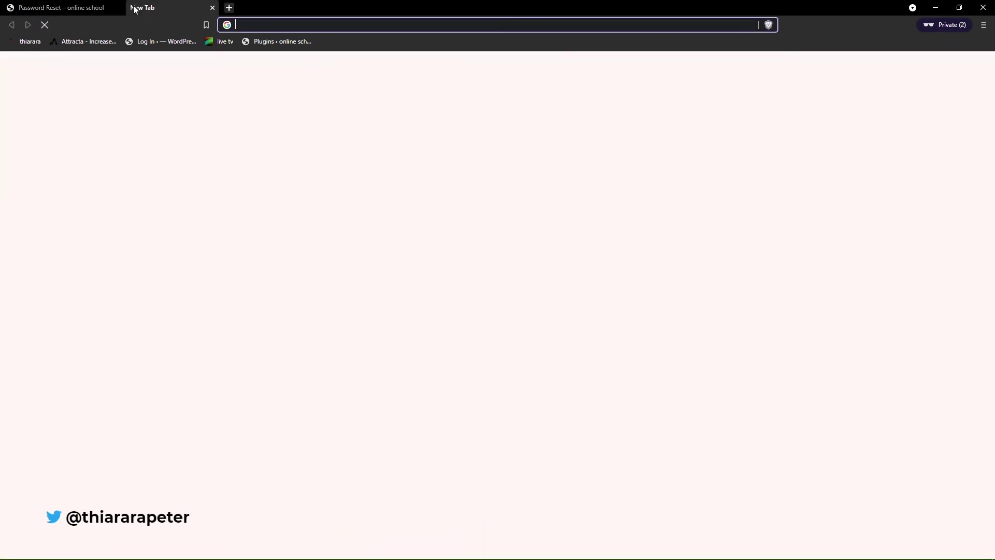
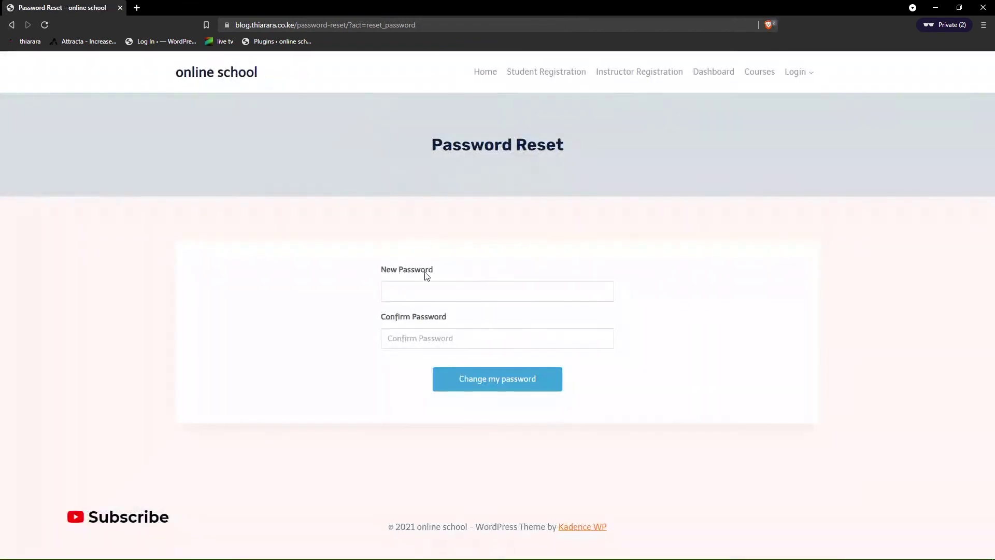
- Set a new password for the test student account using a saved browser password
left_click(435, 295)
left_click(430, 39)
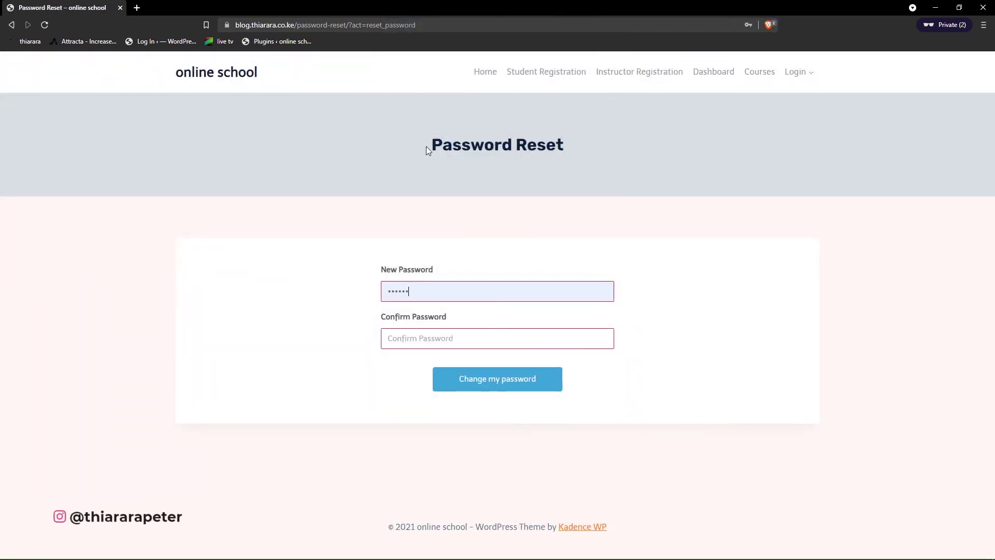
left_click(465, 383)
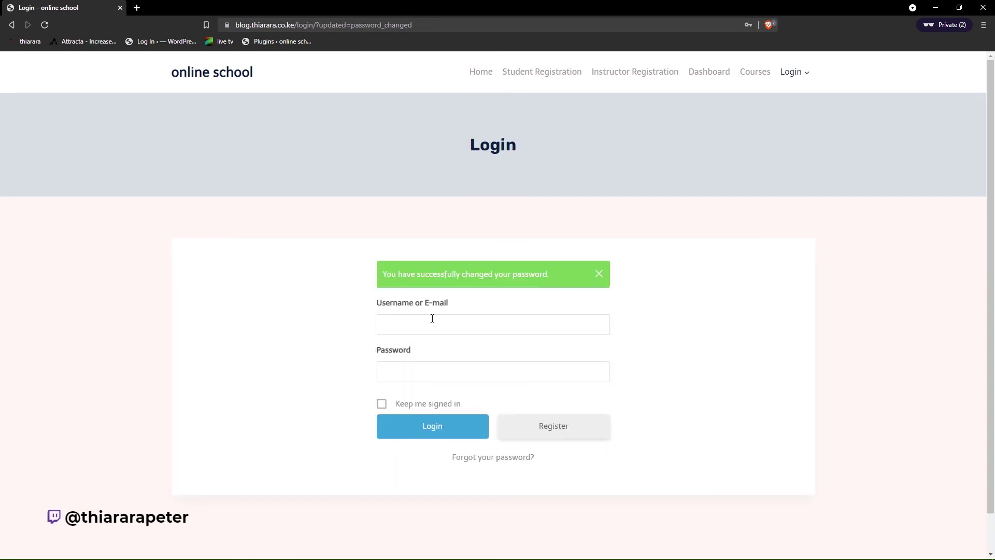
- Log in on the Login page with the pasted username and the new saved password
left_click(432, 319)
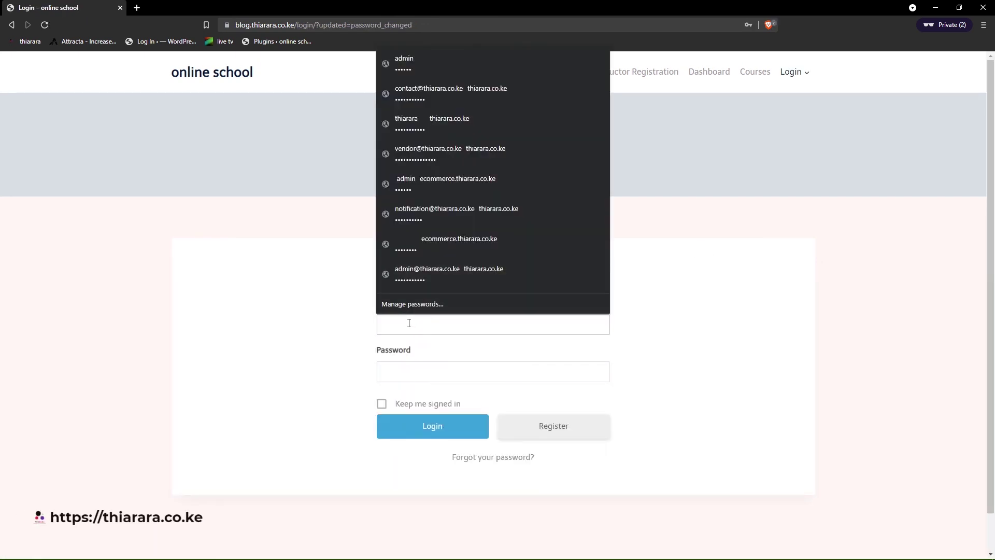
key("super+v")
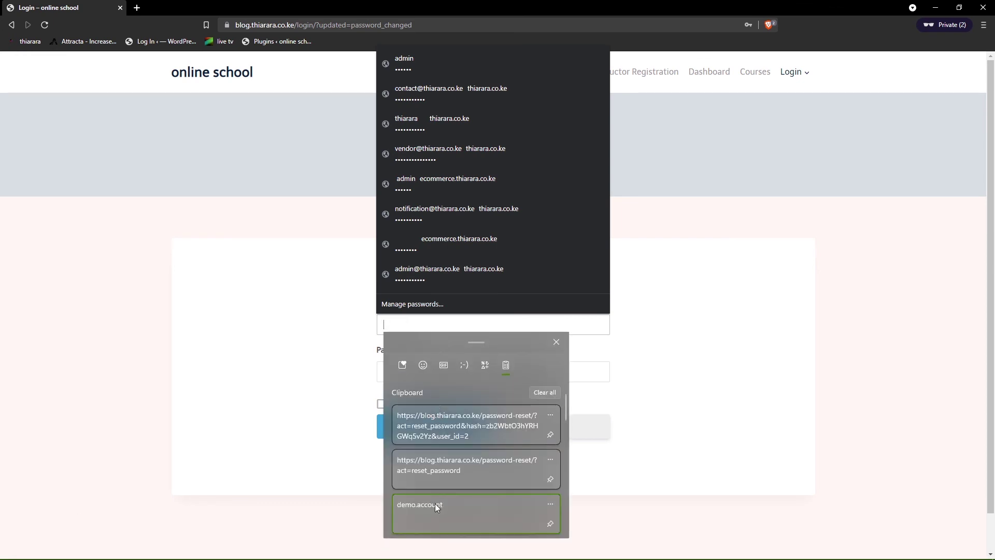
left_click(435, 503)
left_click(423, 379)
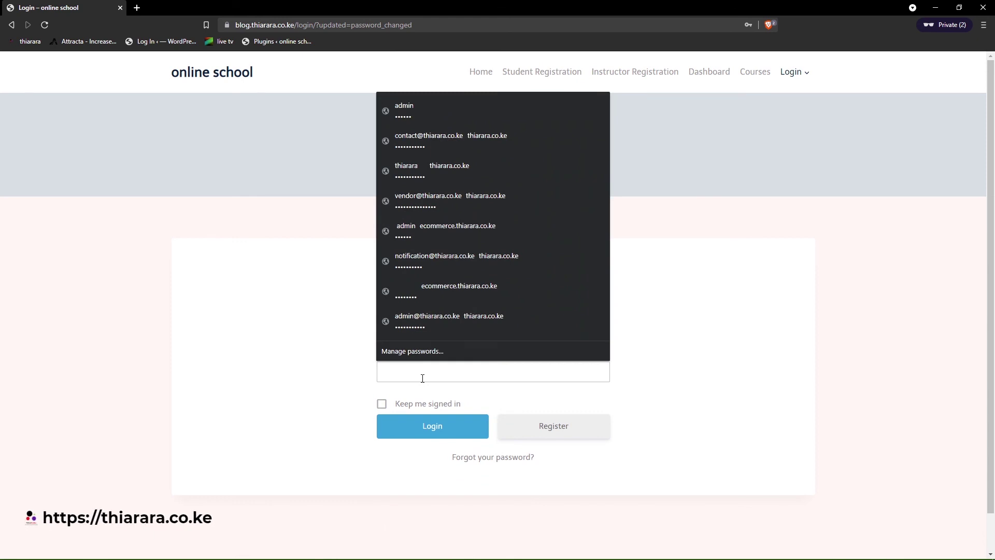
left_click(415, 113)
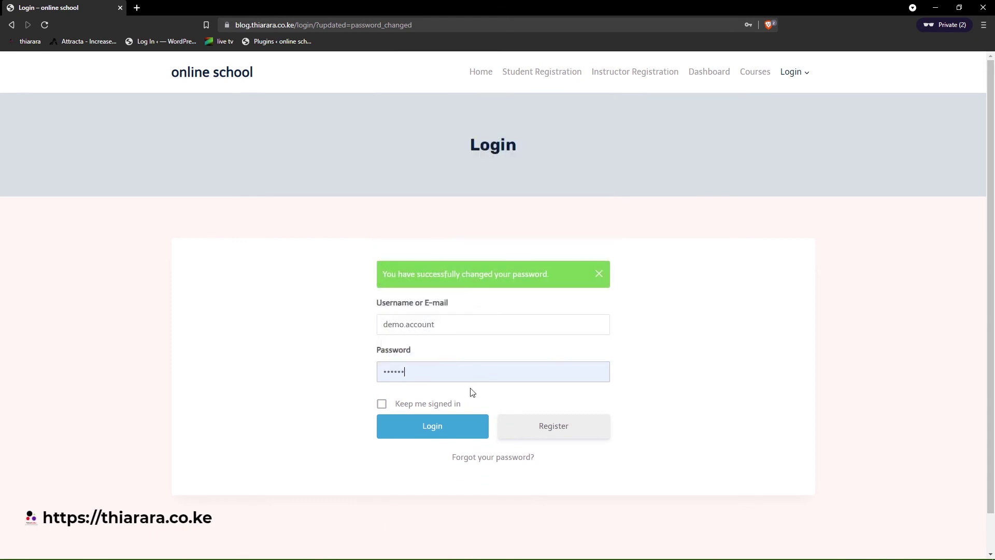
left_click(451, 426)
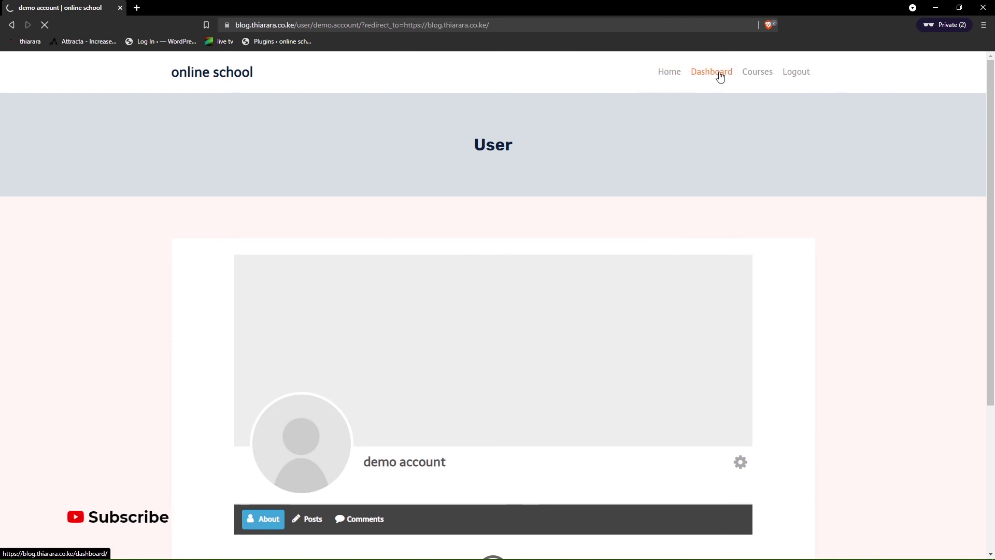
- Check the student dashboard shows one active enrolled course
scroll(498, 272, "down", 2)
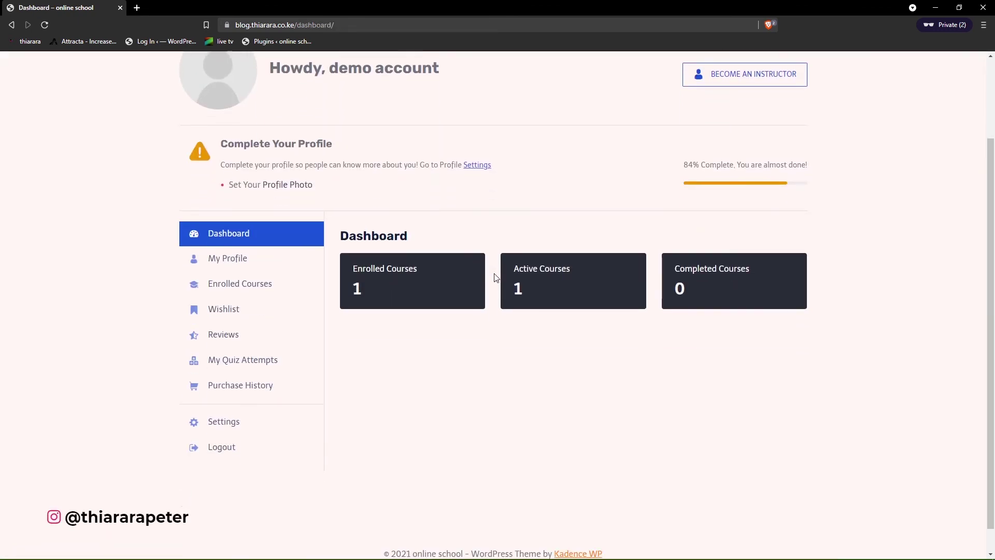
left_click_drag(529, 267, 570, 268)
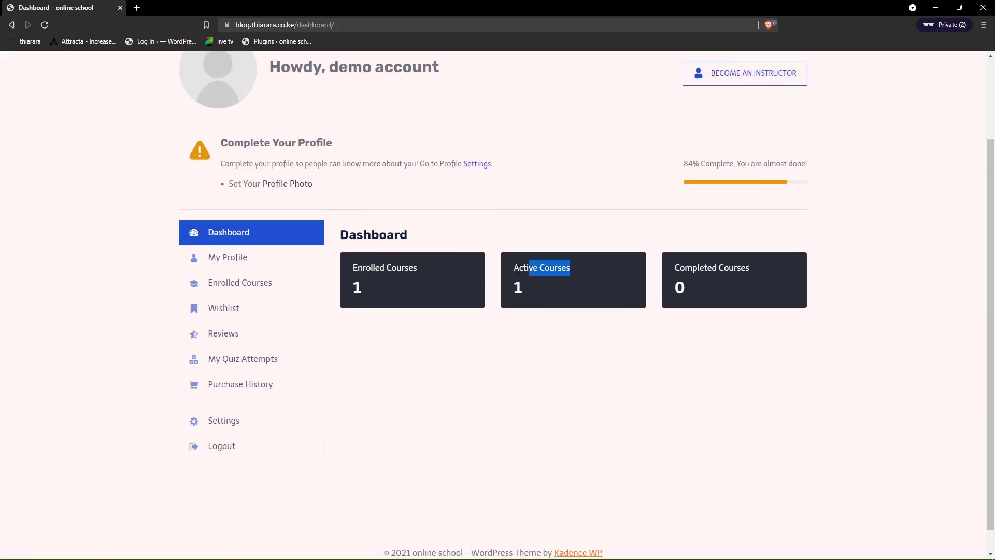
left_click_drag(749, 267, 634, 259)
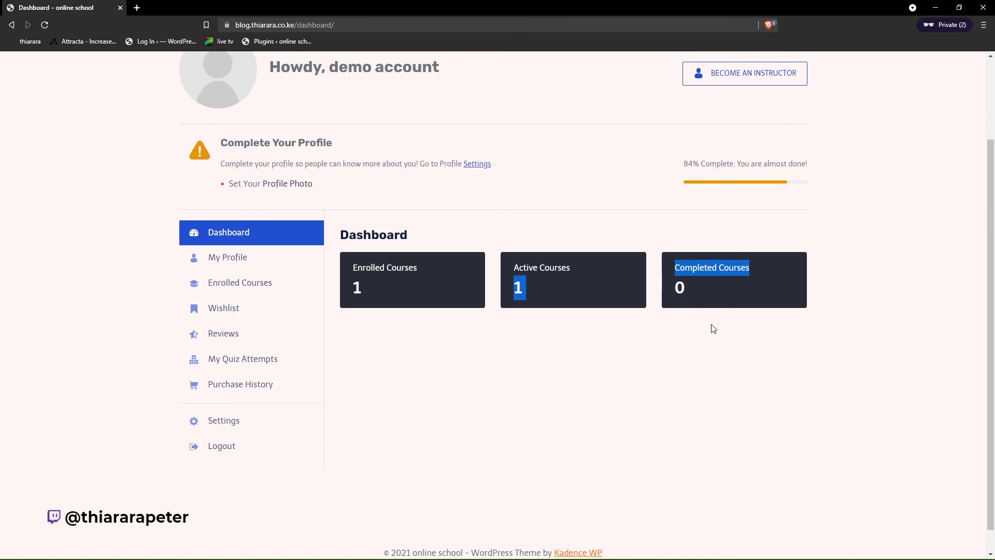
scroll(763, 215, "up", 2)
- Review the student's Courses list, then move the private window aside and close Gmail
left_click(758, 75)
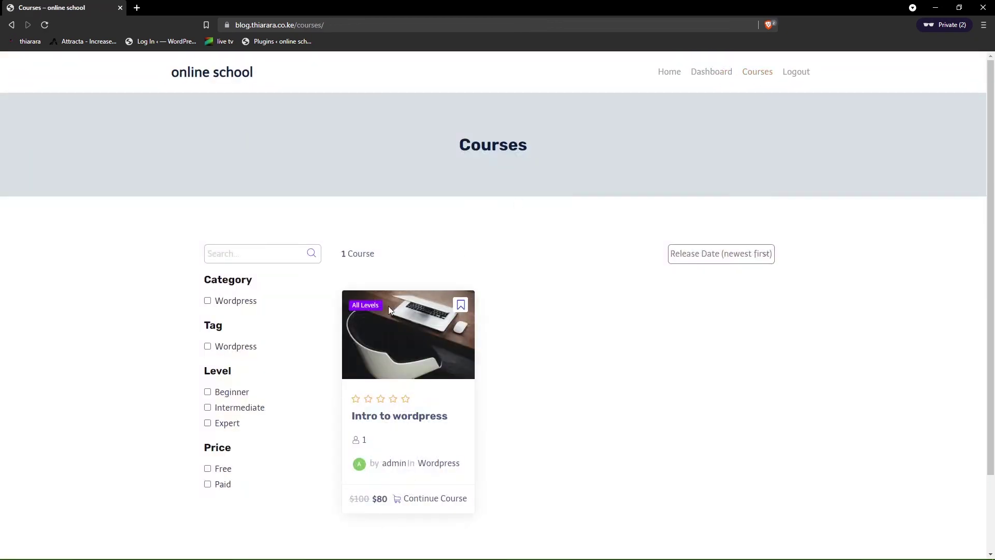
scroll(389, 307, "down", 2)
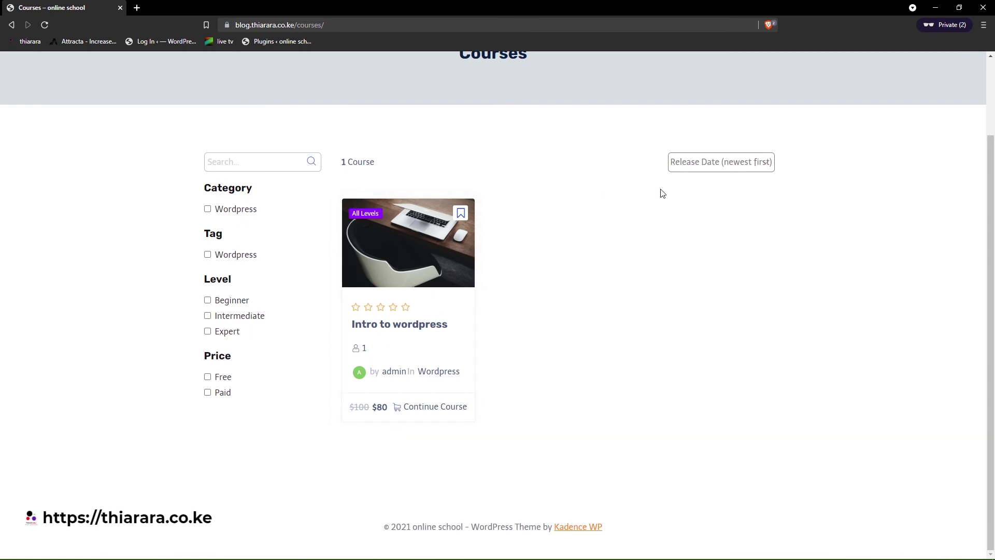
left_click_drag(419, 5, 0, 156)
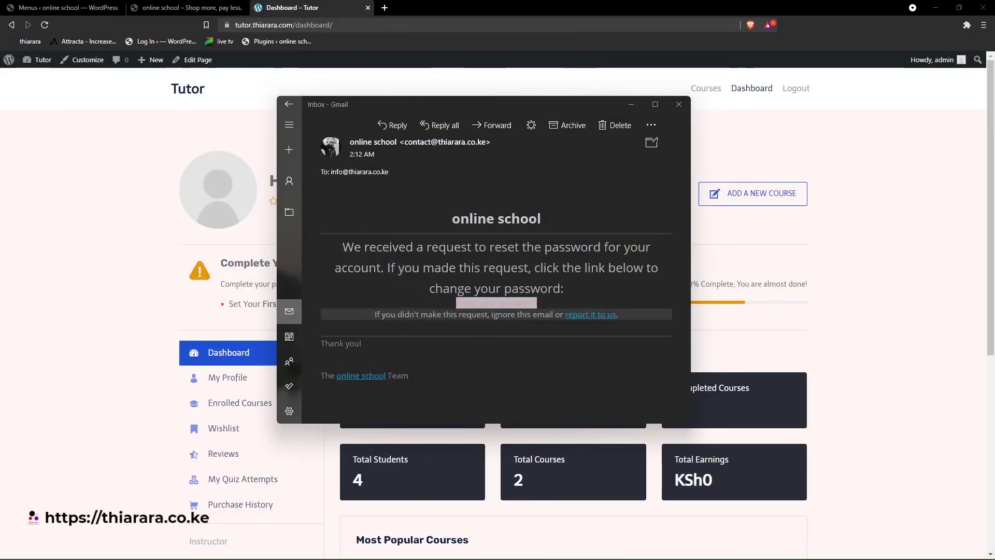
left_click(680, 106)
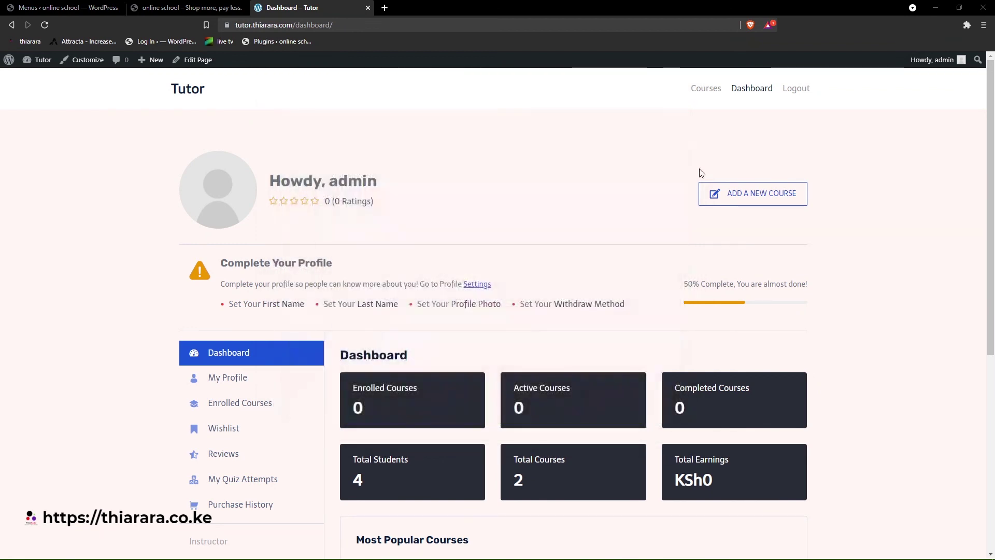
- Disable Become Instructor Button under Tutor LMS Settings > Instructors, save, and switch to the site tab
left_click(59, 6)
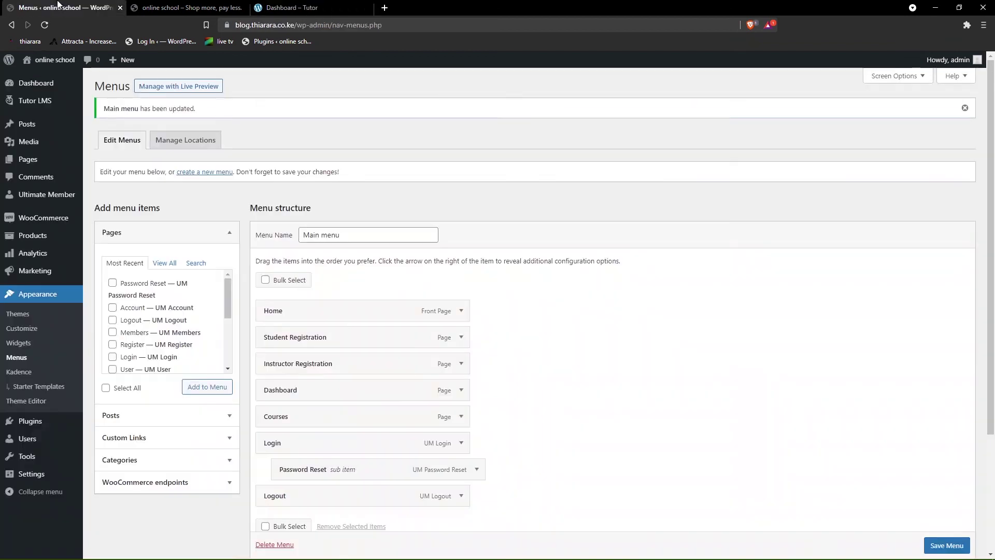
mouse_move(34, 223)
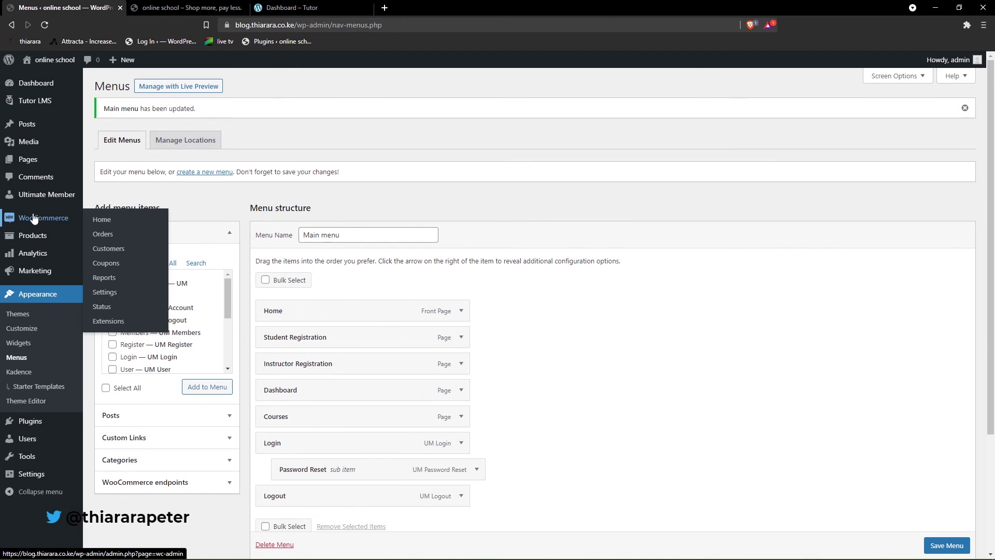
left_click(46, 104)
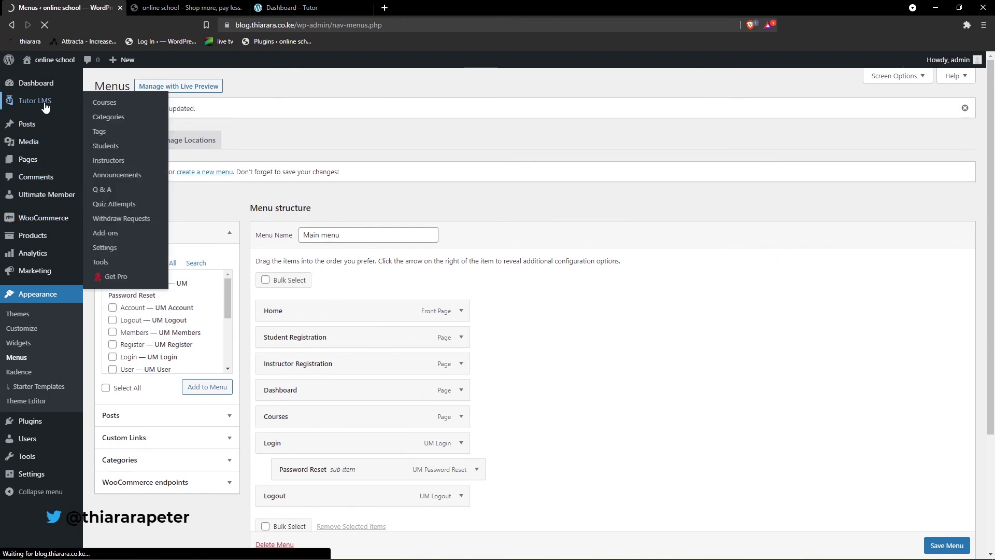
left_click(104, 248)
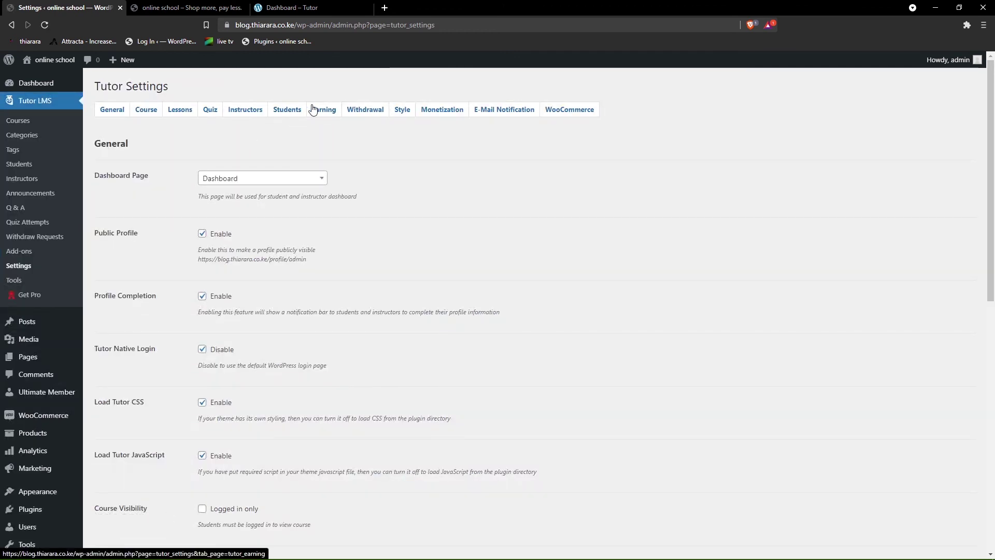
left_click(243, 110)
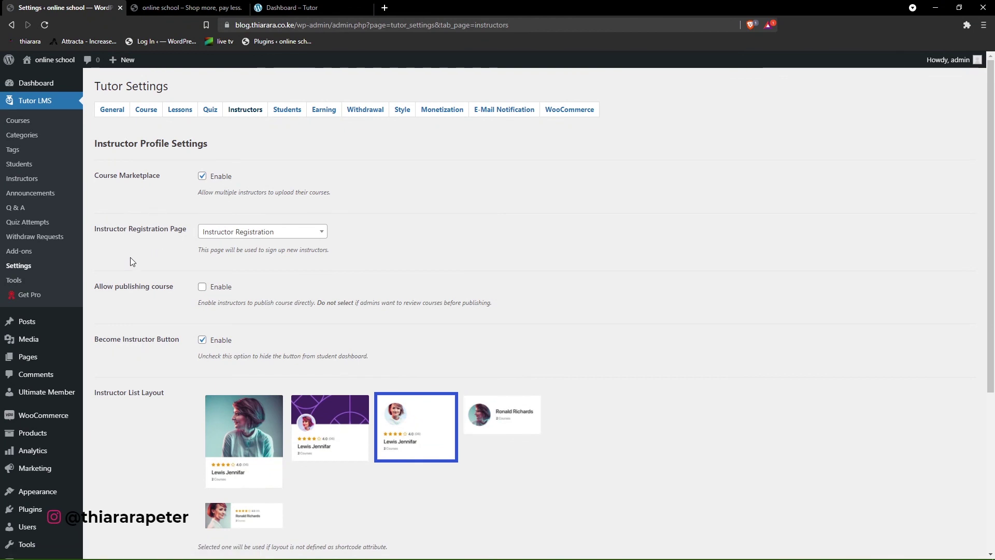
left_click(202, 341)
scroll(237, 351, "down", 5)
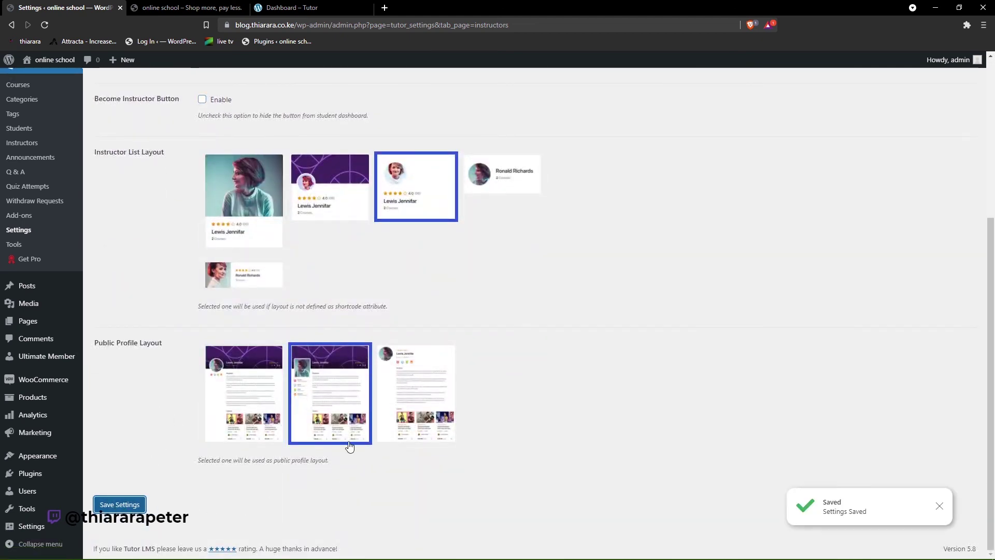
scroll(452, 339, "up", 5)
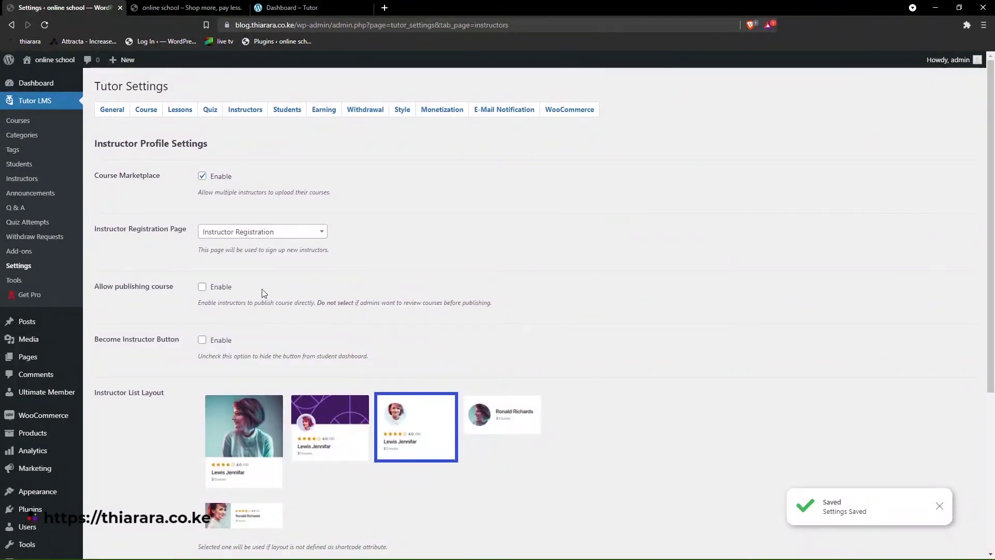
key("ctrl+Tab")
scroll(303, 165, "up", 7)
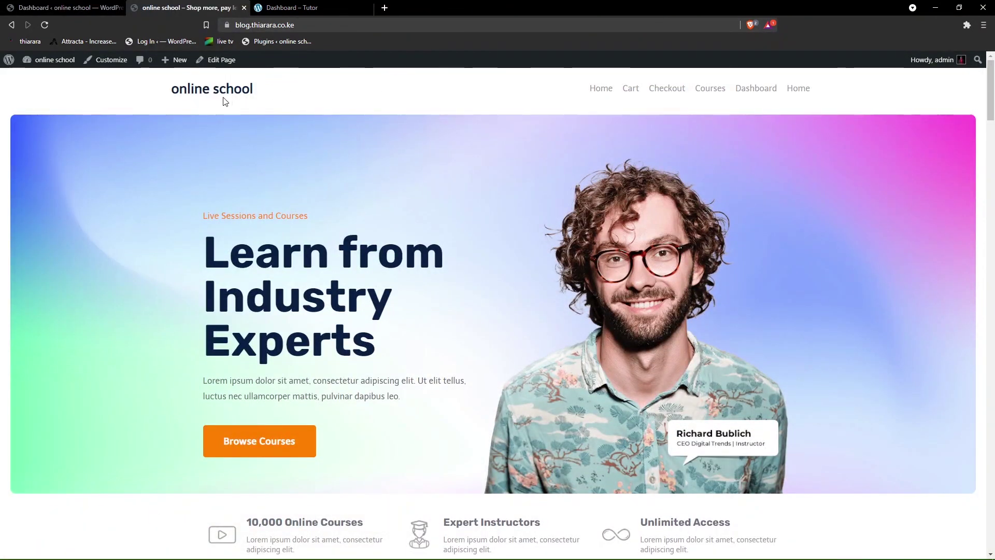
- Reload the Tutor dashboard to review 1 student, 1 course and $68 earnings, then return to WP admin
left_click(229, 99)
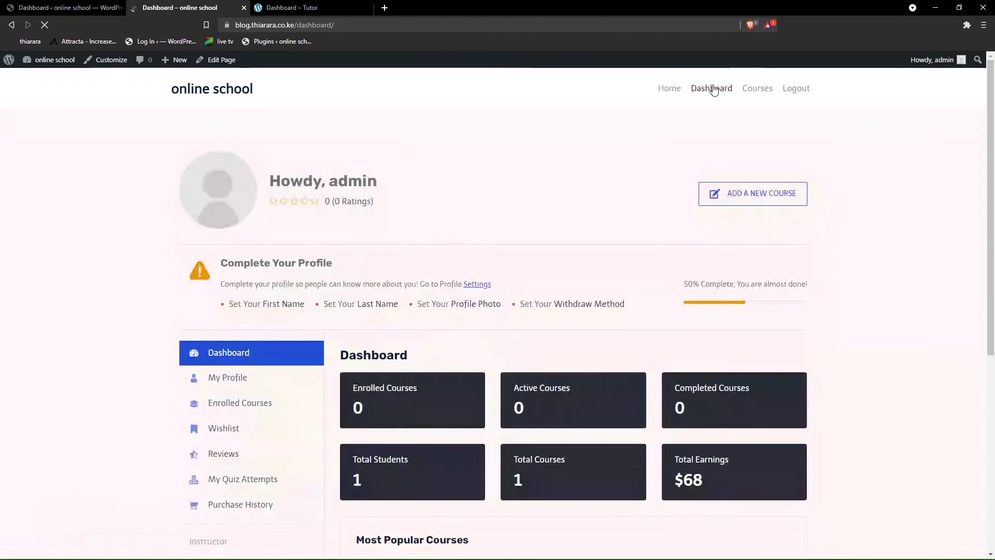
scroll(614, 98, "down", 2)
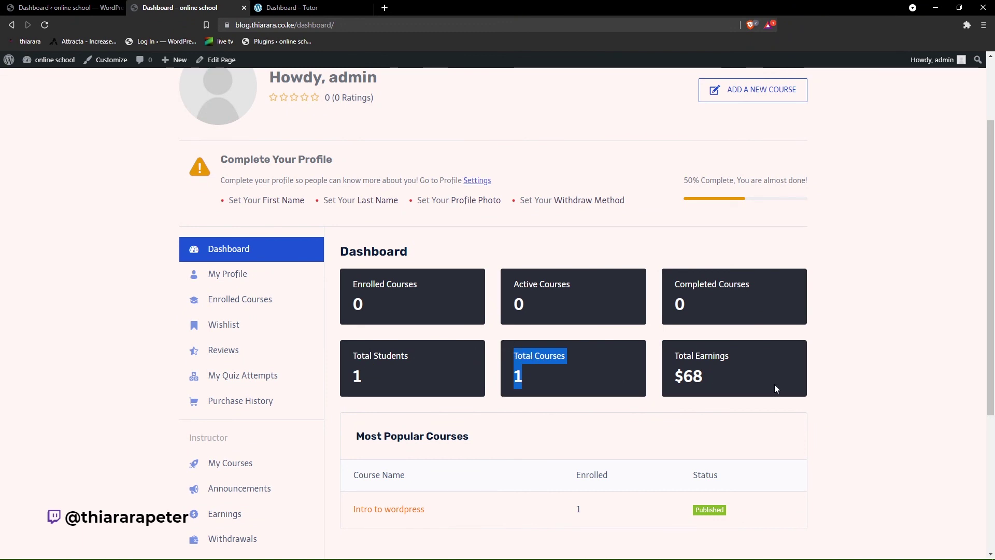
left_click_drag(776, 388, 675, 360)
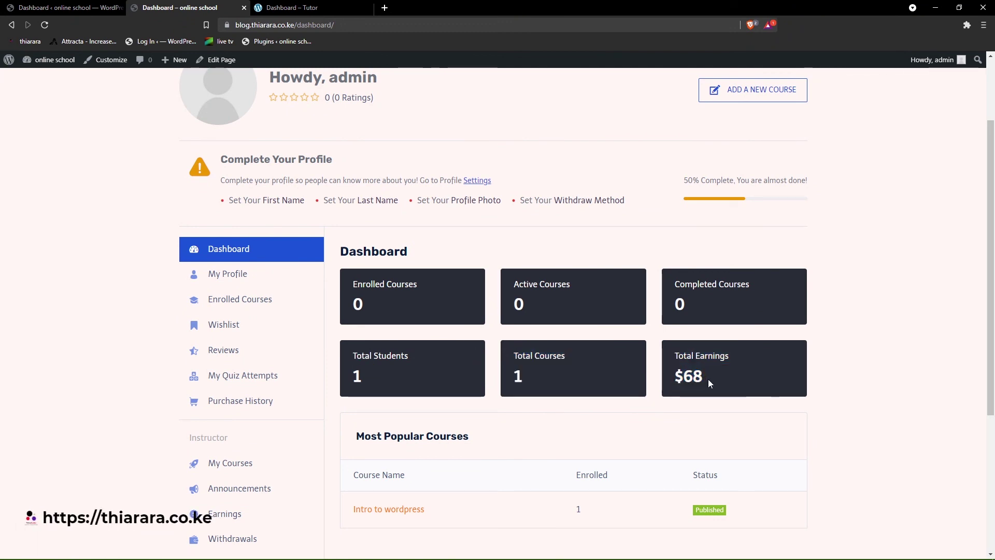
scroll(637, 329, "down", 2)
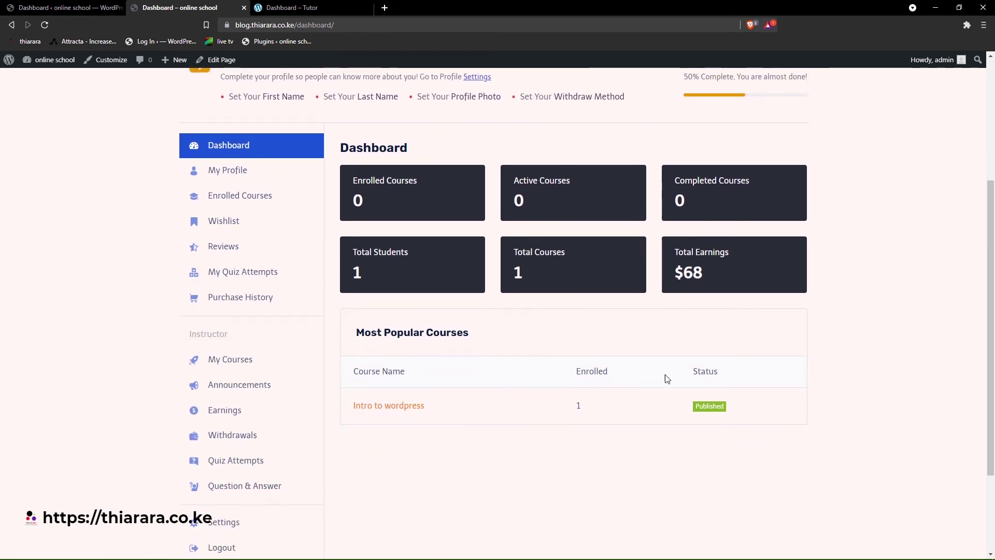
scroll(667, 378, "up", 3)
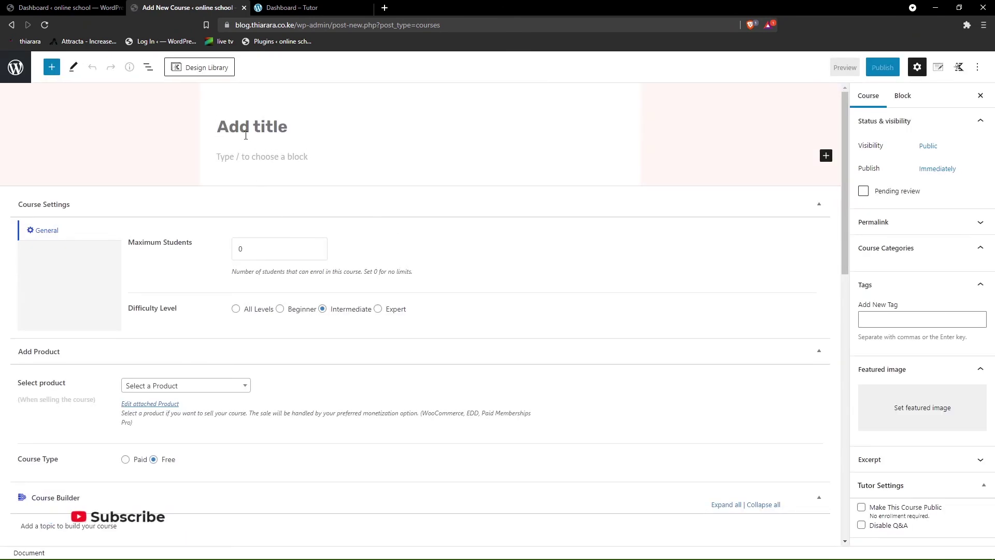
scroll(286, 205, "down", 12)
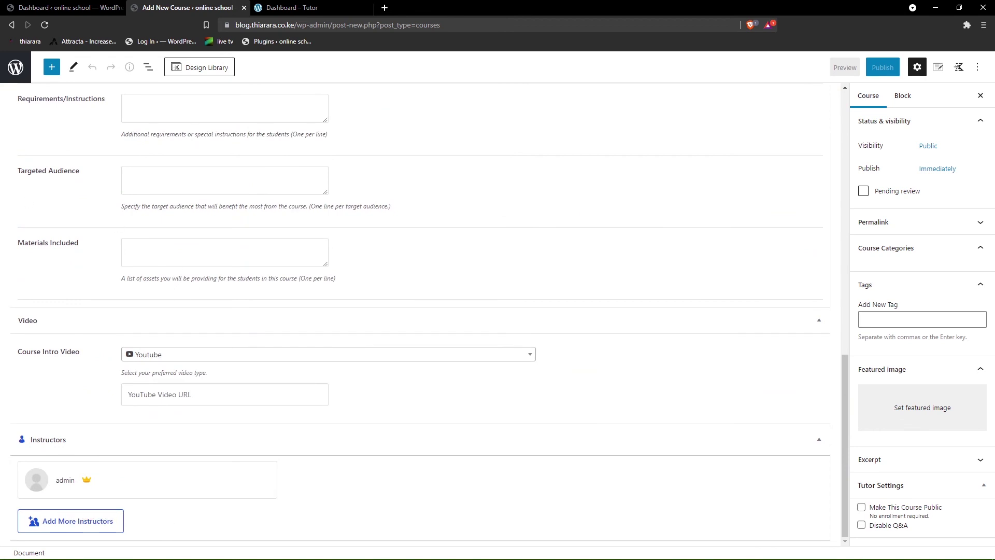
scroll(208, 306, "up", 7)
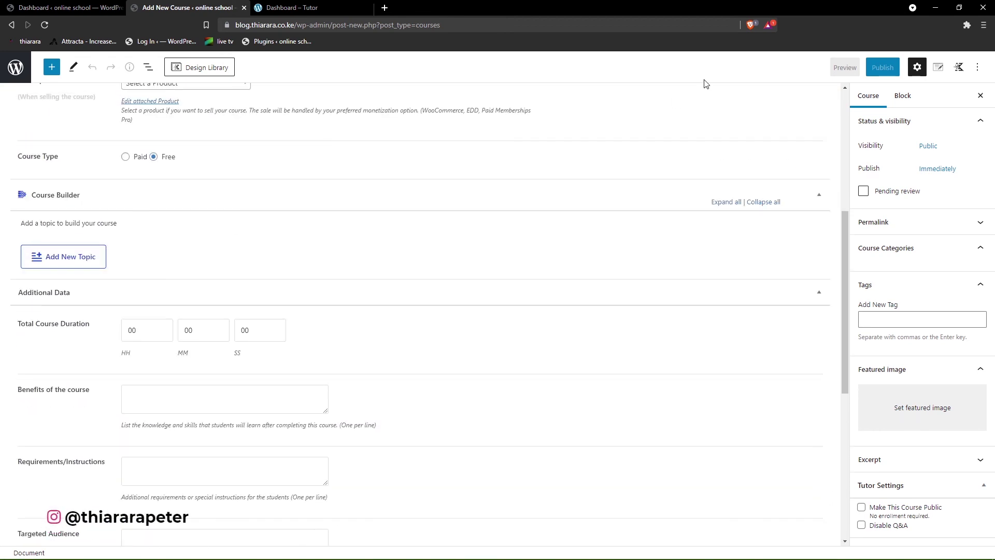
left_click(59, 7)
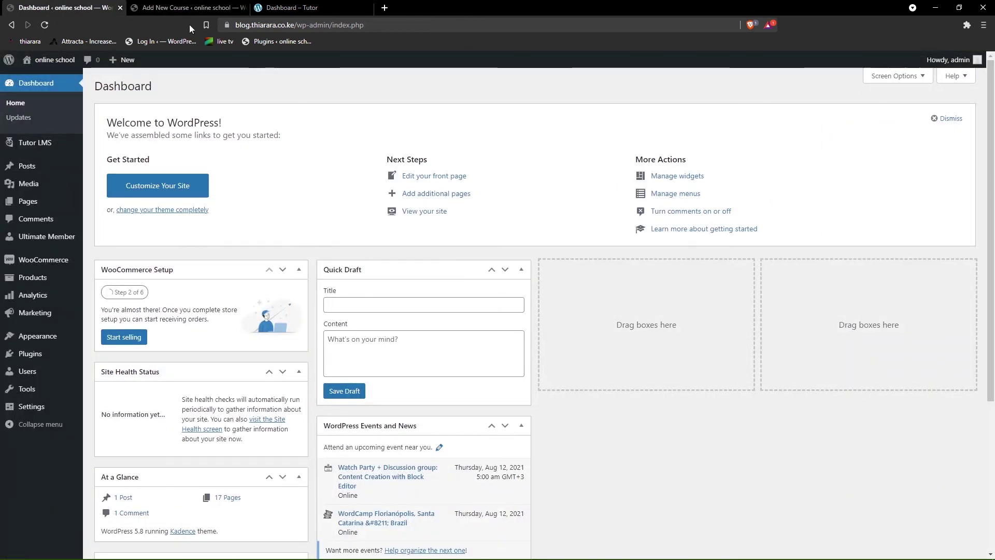
- Return to Tutor LMS settings, then visit and browse the site's public homepage
left_click(12, 25)
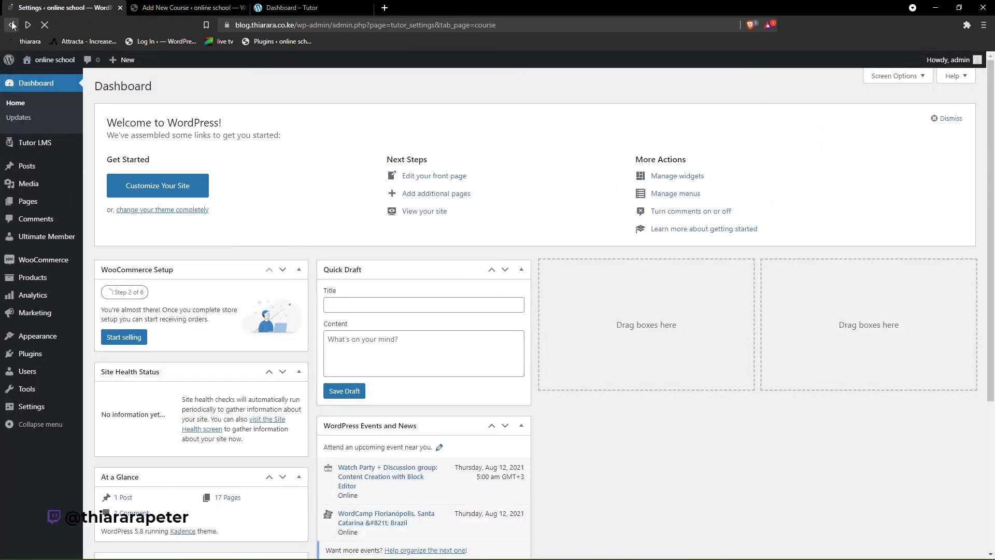
scroll(115, 164, "up", 7)
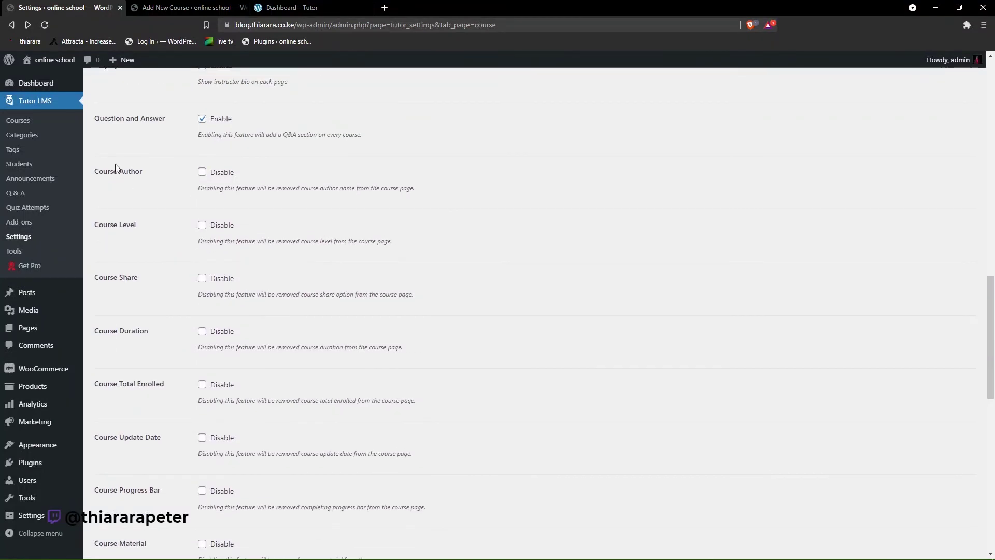
left_click(52, 61)
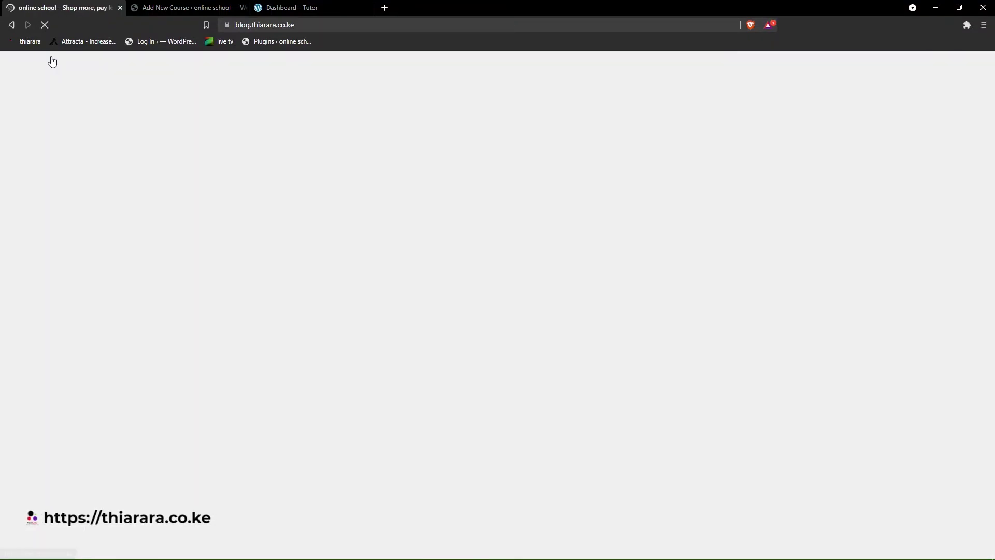
scroll(725, 254, "down", 2)
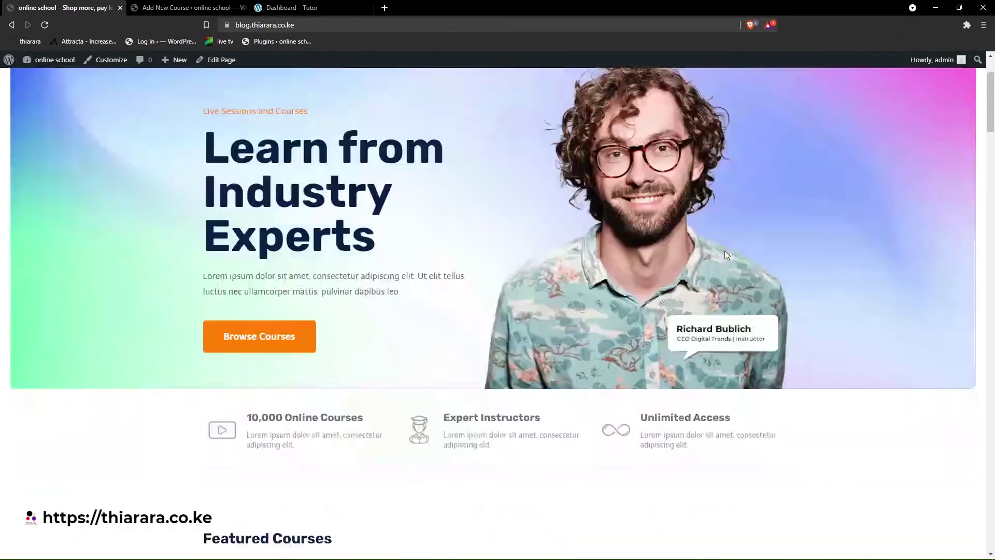
scroll(725, 254, "down", 10)
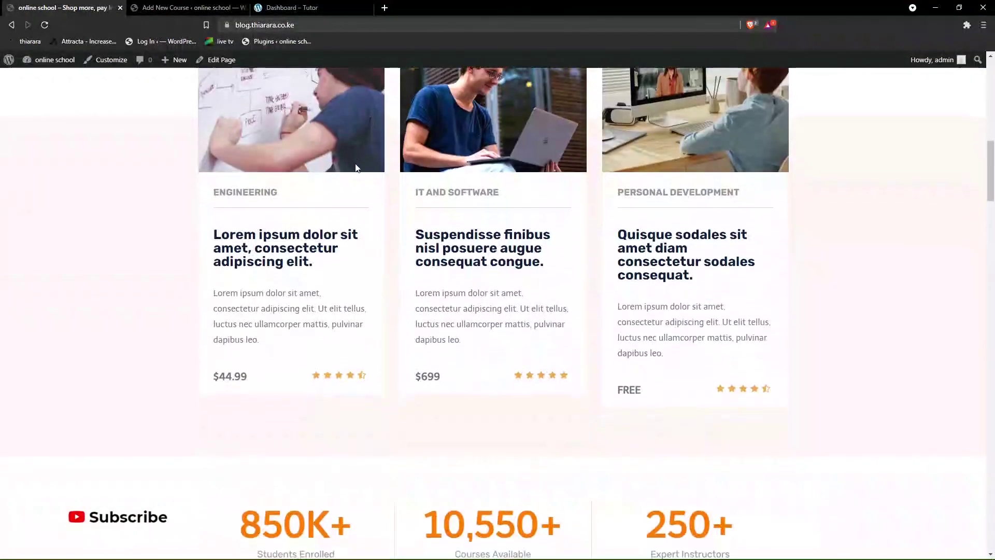
scroll(355, 168, "down", 12)
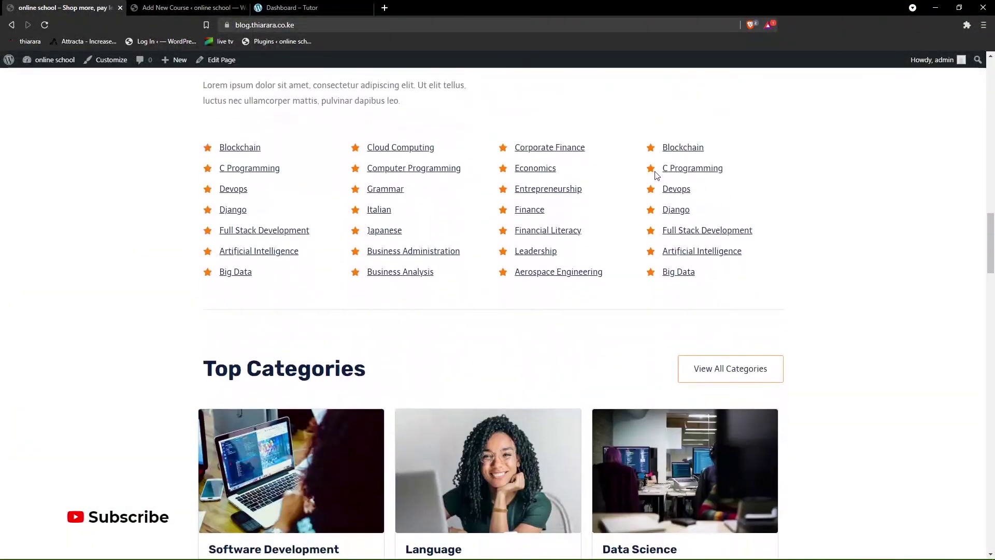
scroll(655, 174, "up", 20)
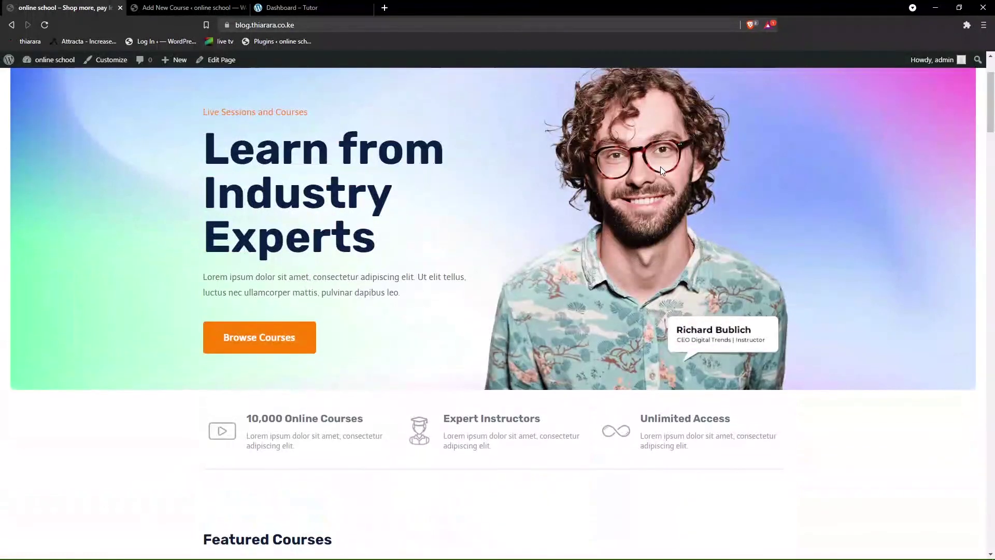
scroll(660, 167, "up", 2)
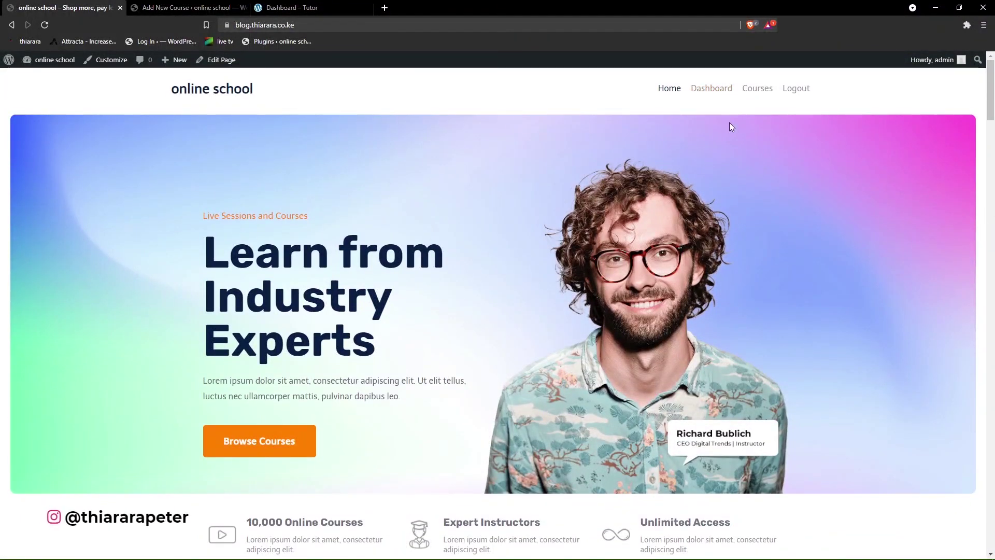
- Open the public Courses page listing Intro to wordpress at $80, reduced from $100
left_click(760, 94)
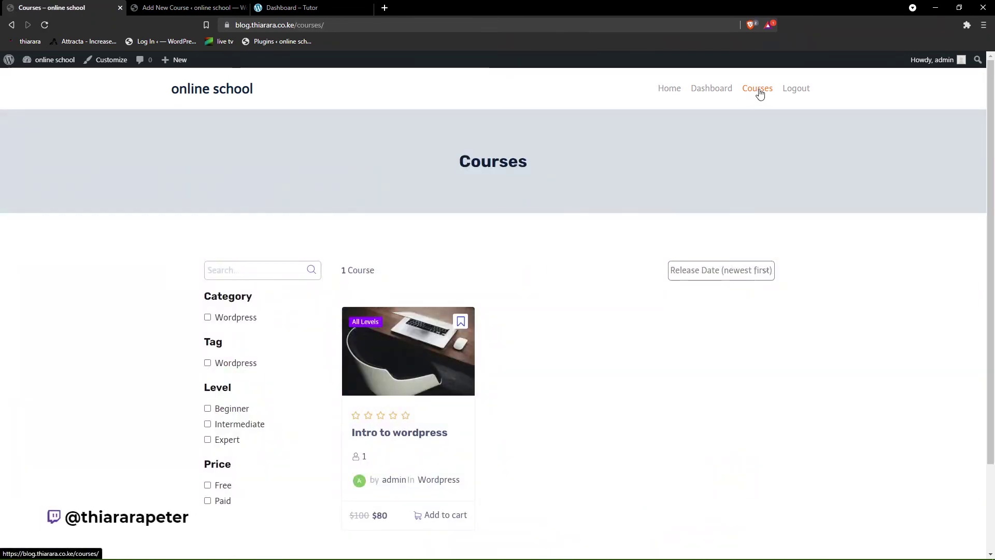
scroll(394, 267, "down", 2)
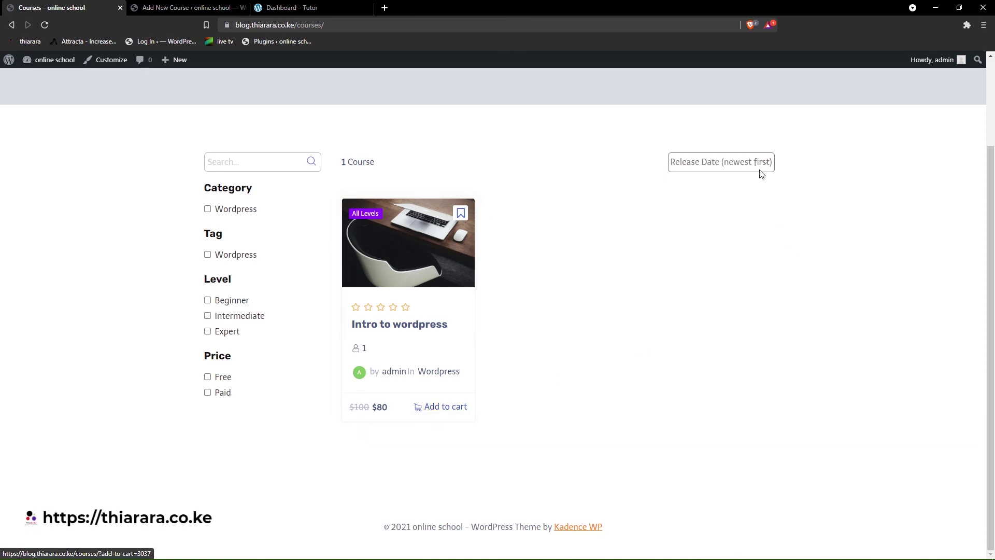
scroll(61, 92, "up", 2)
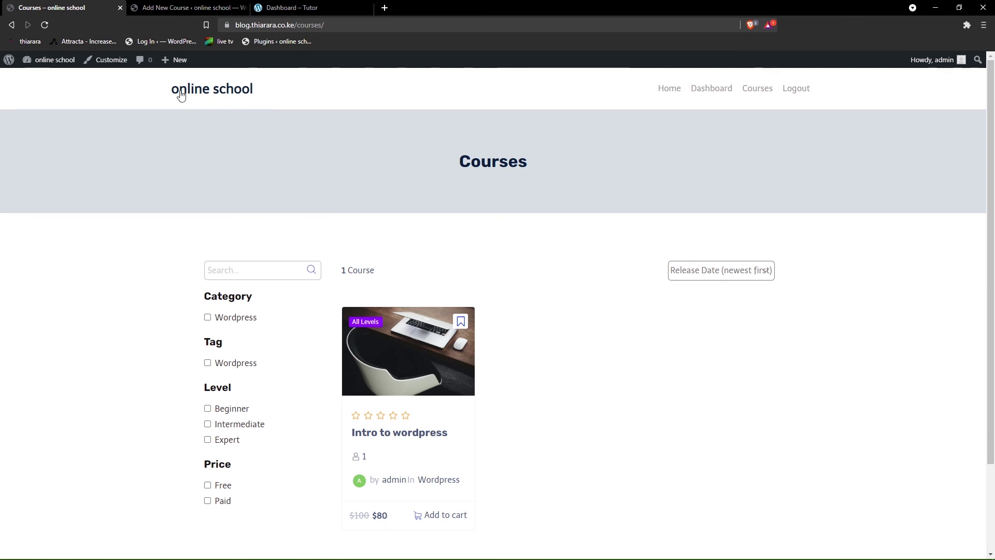
scroll(288, 389, "down", 2)
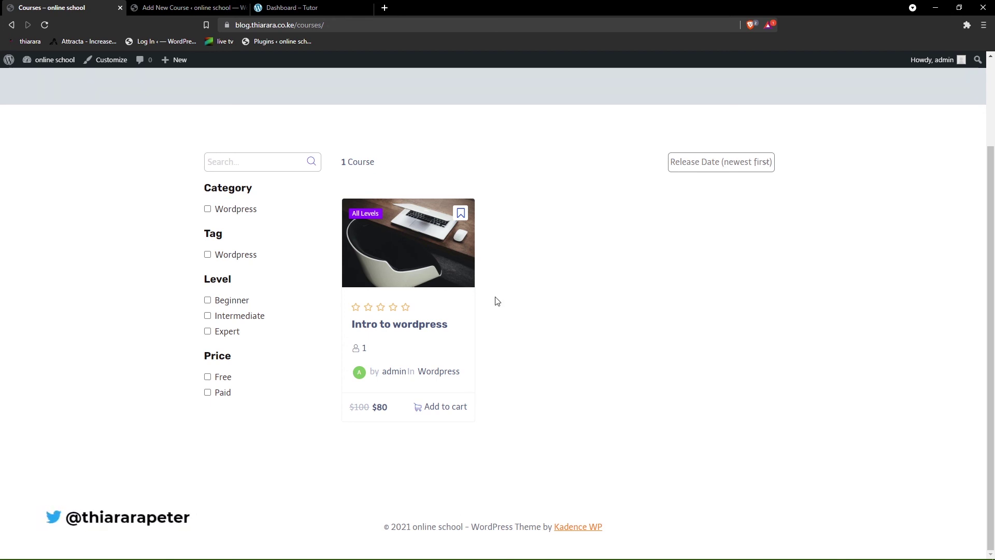
scroll(234, 271, "up", 1)
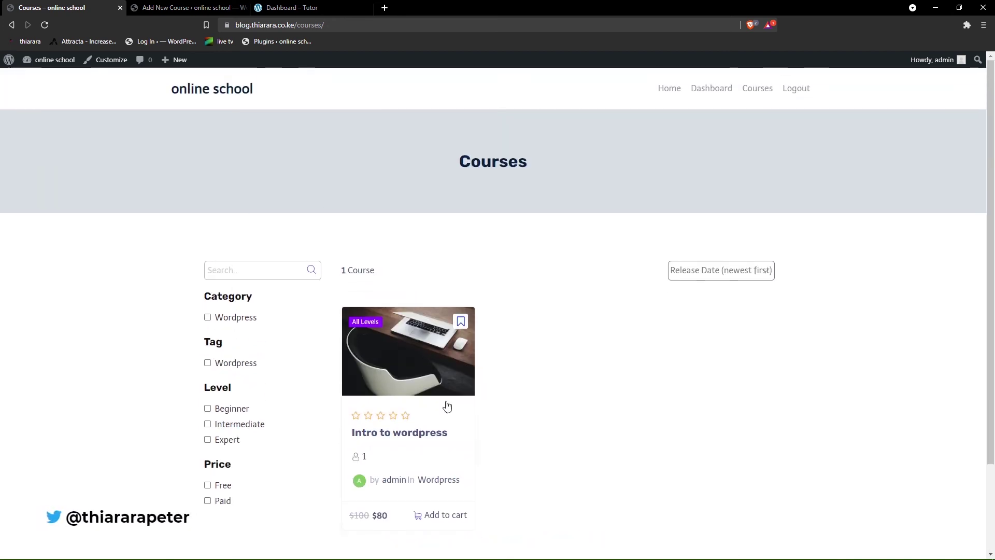
scroll(539, 518, "down", 3)
scroll(479, 466, "up", 3)
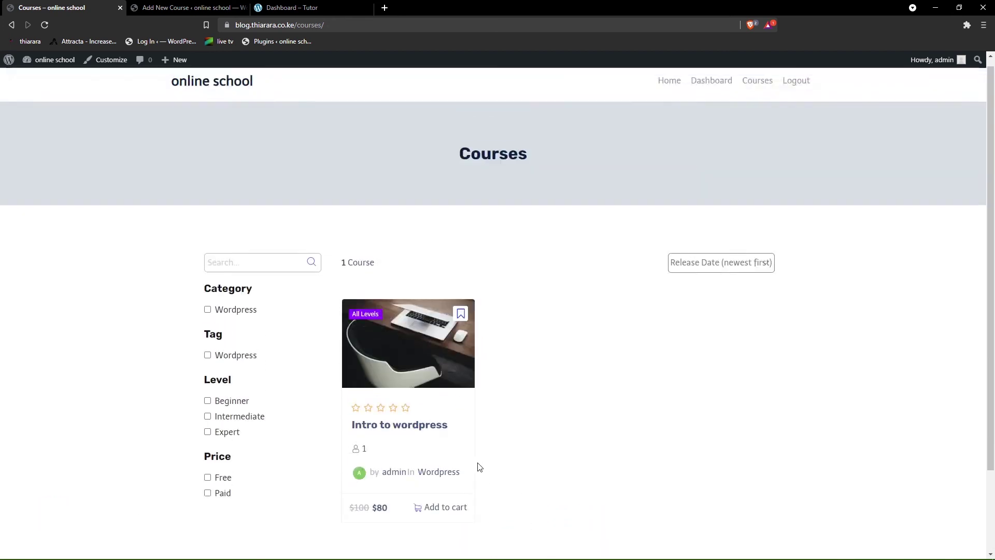